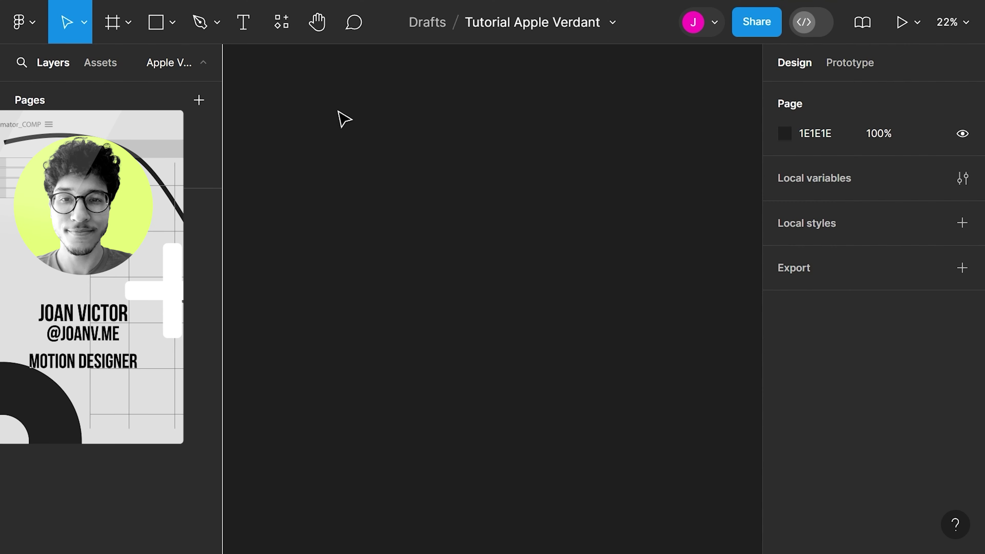
Create a 1920 × 1080 frame on the empty canvas and name it Composição
click(125, 34)
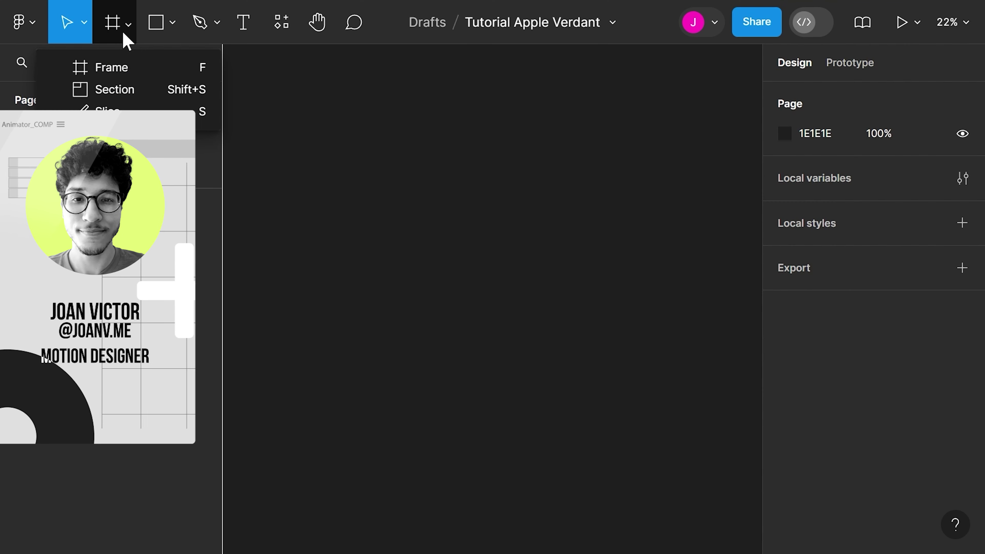
click(112, 69)
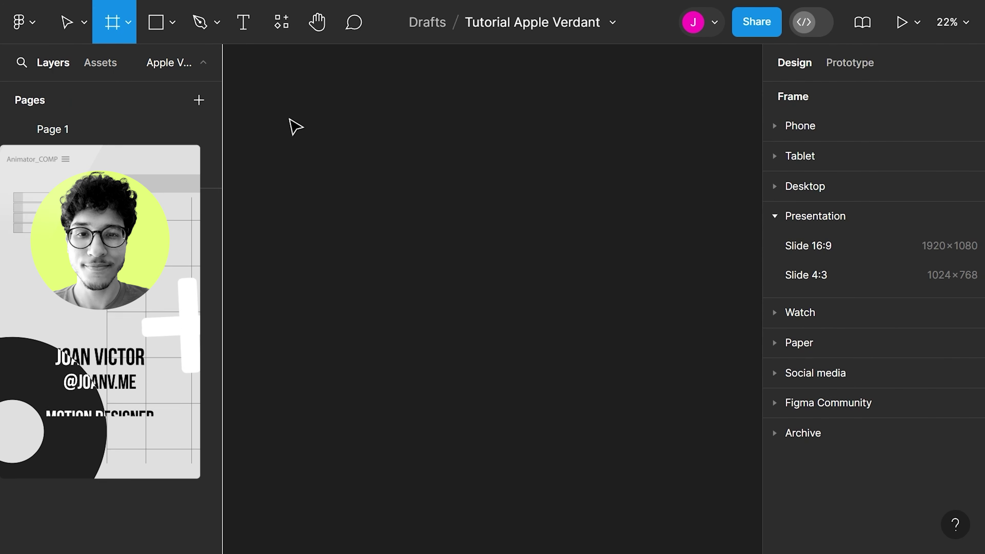
mouse_move(305, 185)
mouse_down()
mouse_move(655, 354)
mouse_move(676, 379)
mouse_up()
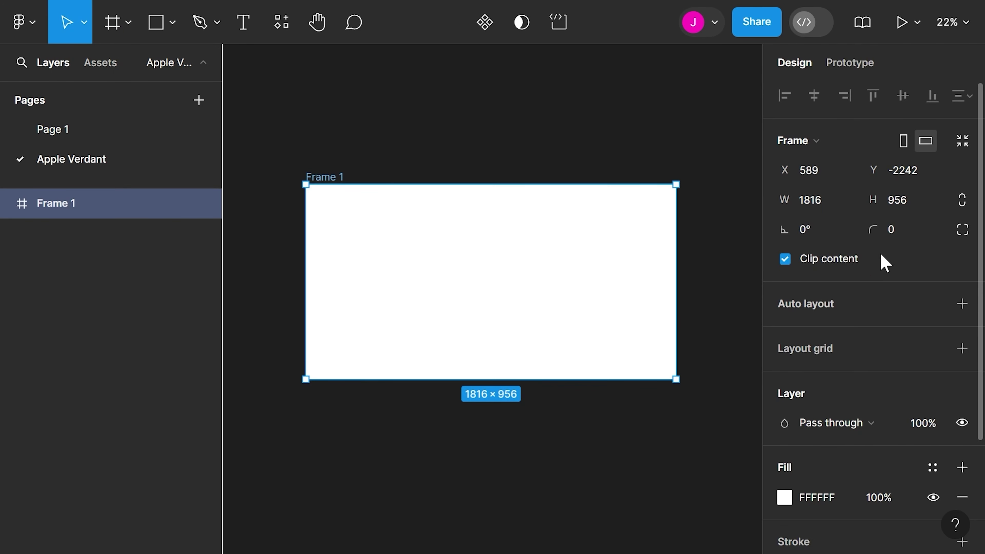
click(843, 201)
text(1920)
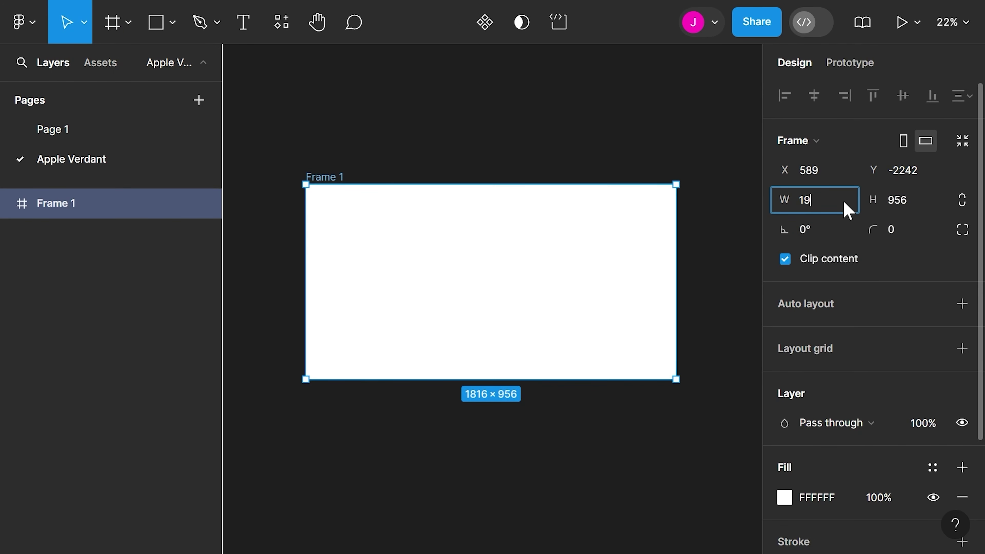
key(Tab)
text(1080)
key(Return)
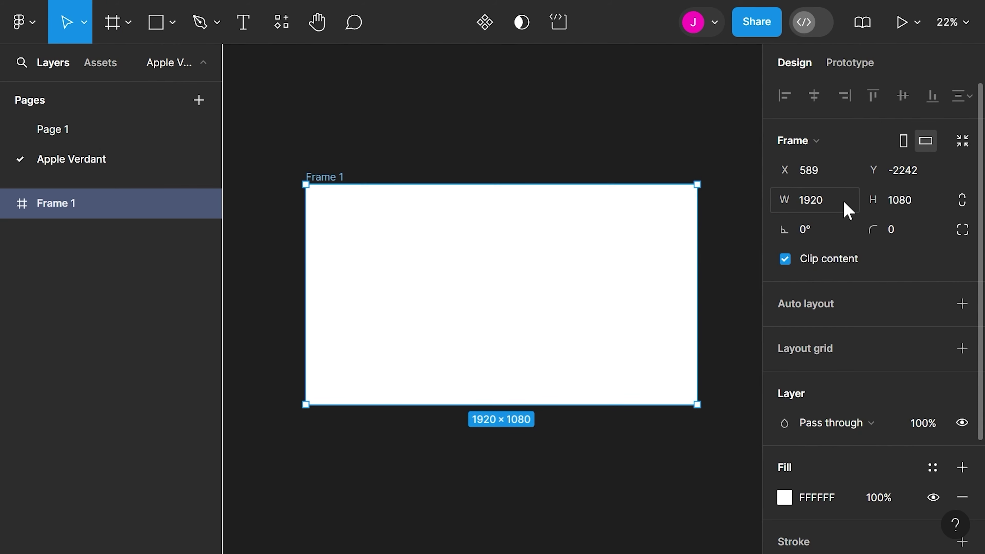
double_click(336, 177)
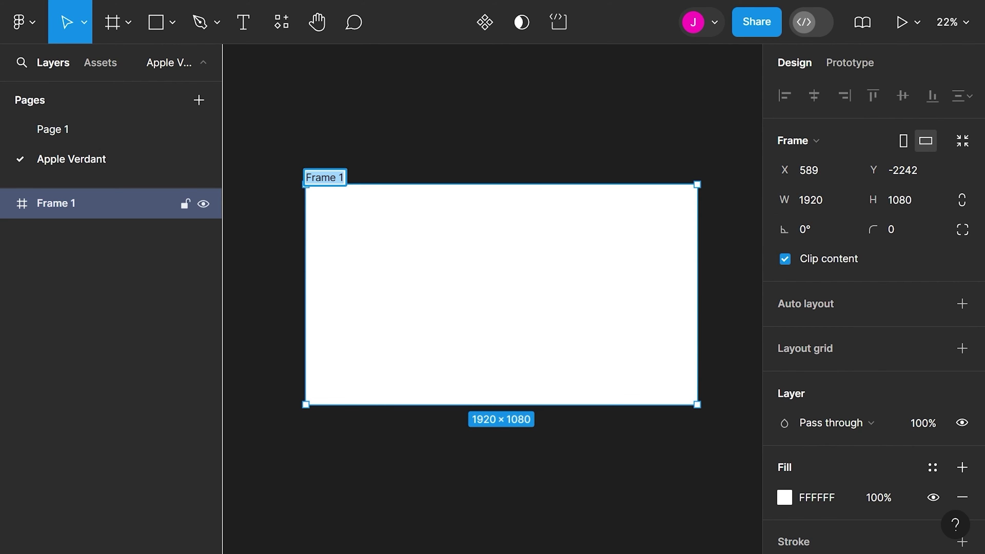
text(Composição)
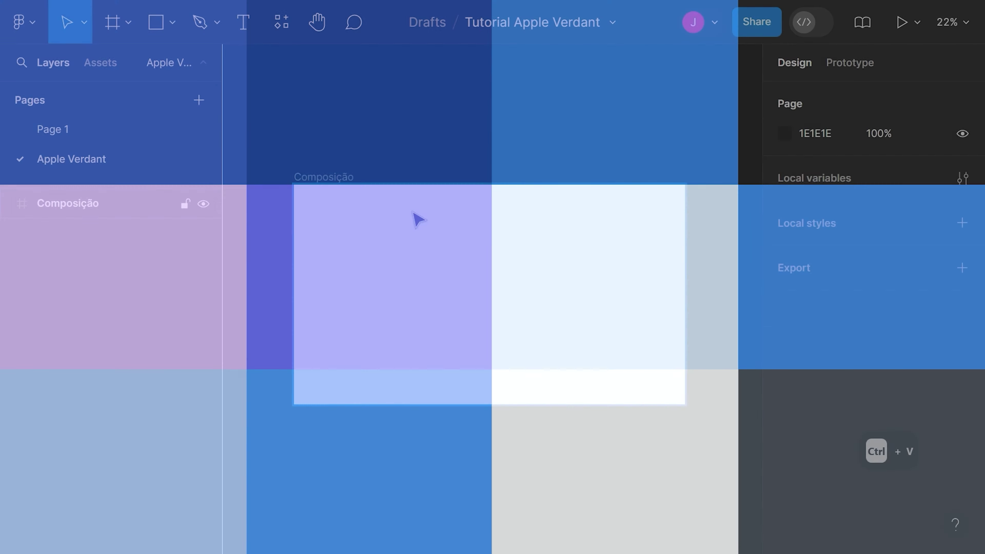
Paste the Paleta de Cores group into the frame, scale it to about 246 × 188, and place it against the frame's left edge
key(ctrl+v)
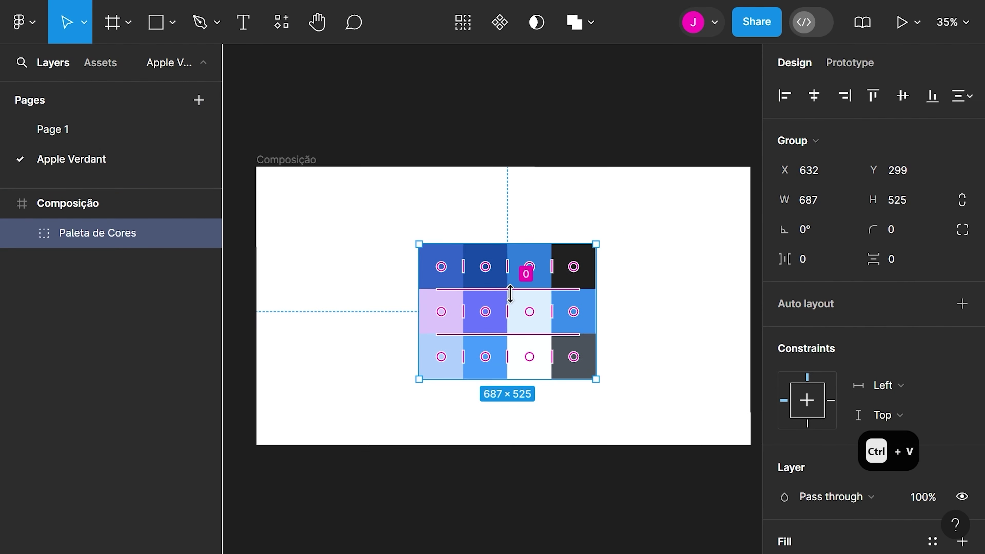
drag(596, 379, 300, 289)
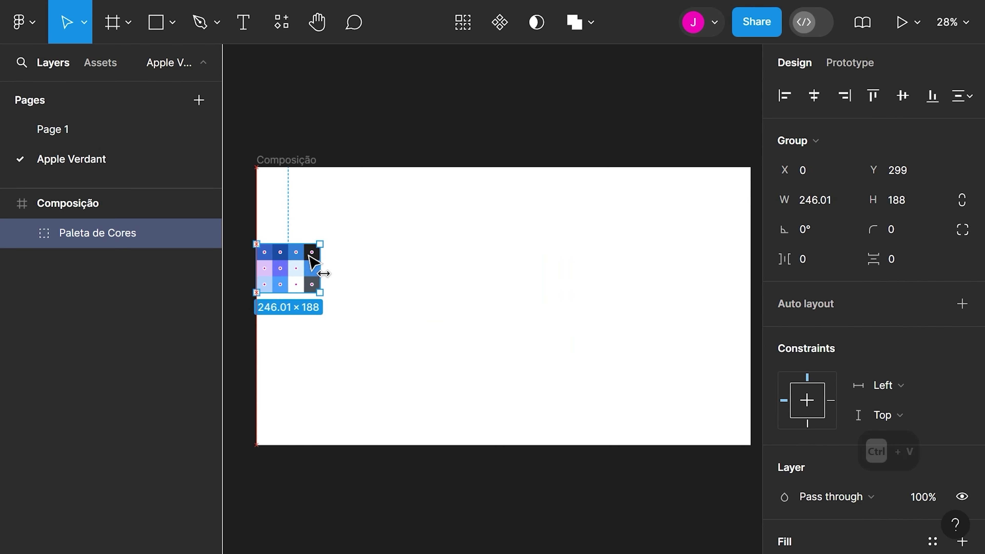
click(310, 188)
Fill the Composição frame with the lilac DCC7FC sampled from the colour palette
click(295, 160)
drag(589, 249, 556, 262)
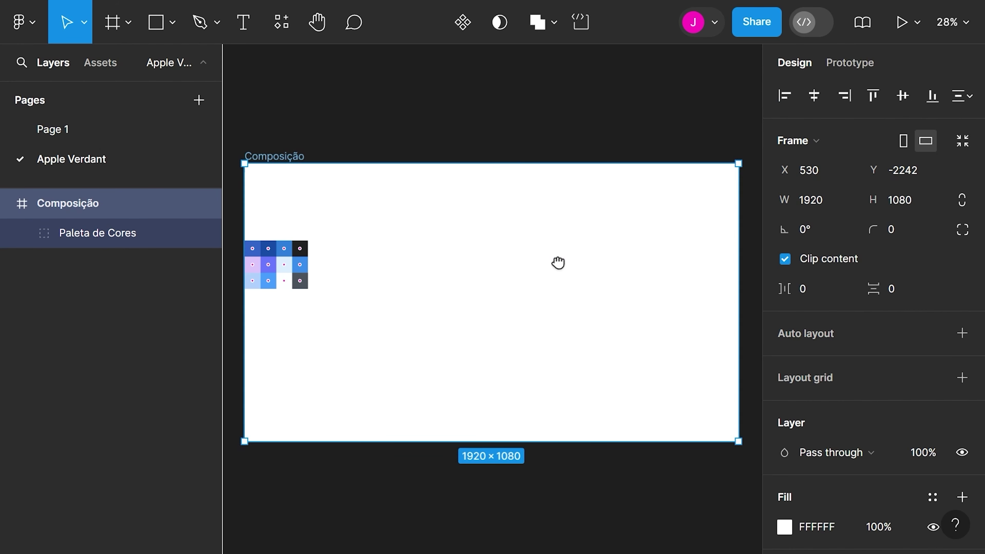
scroll(860, 471, down, 3)
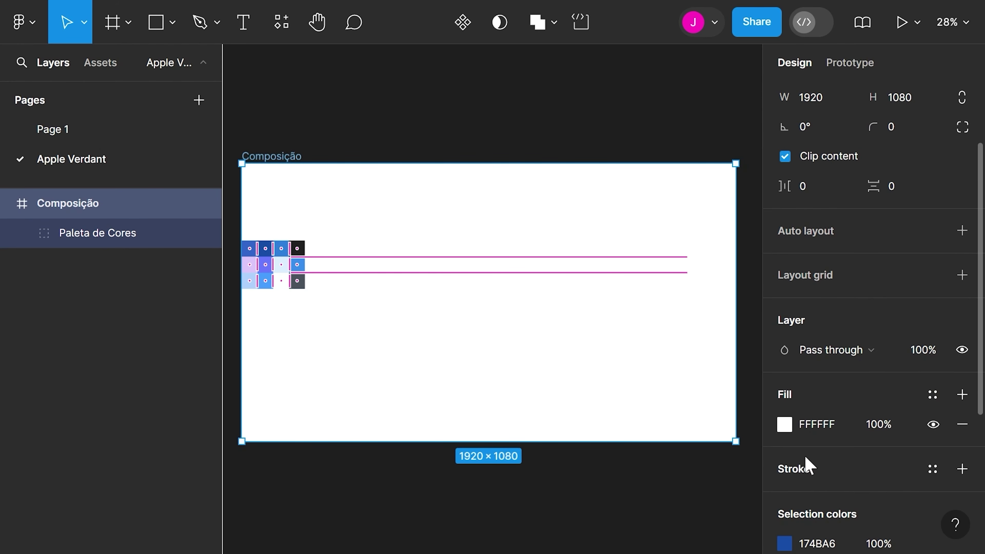
click(787, 428)
click(567, 374)
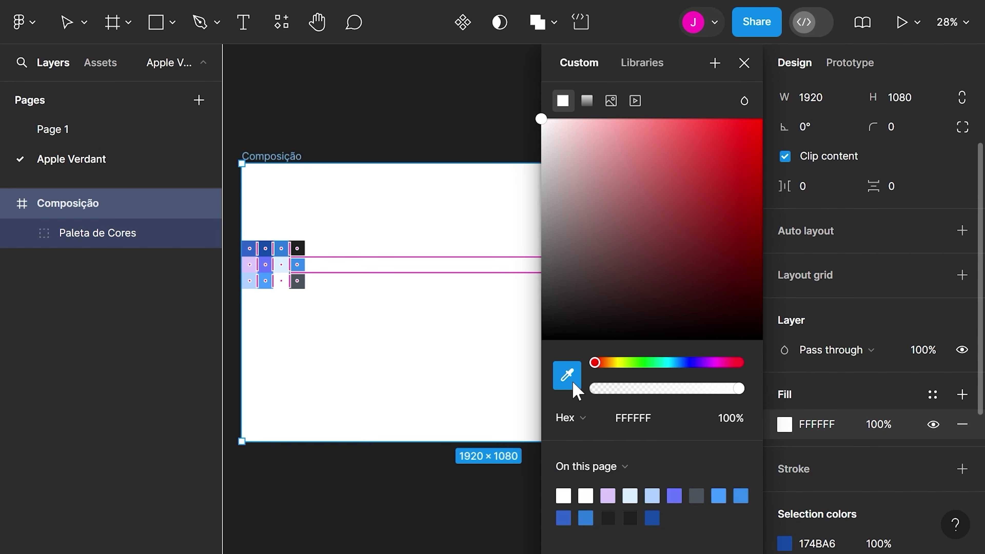
click(253, 261)
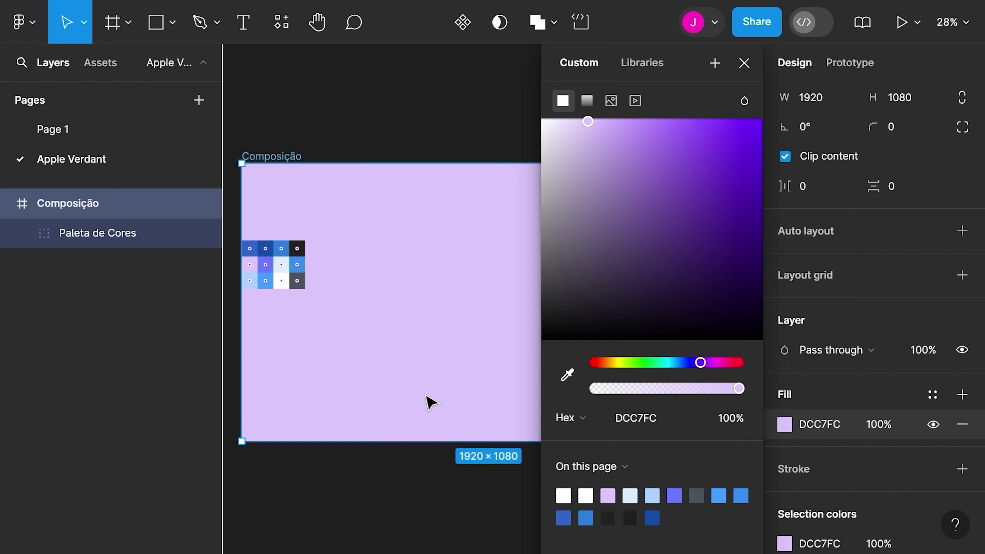
click(432, 404)
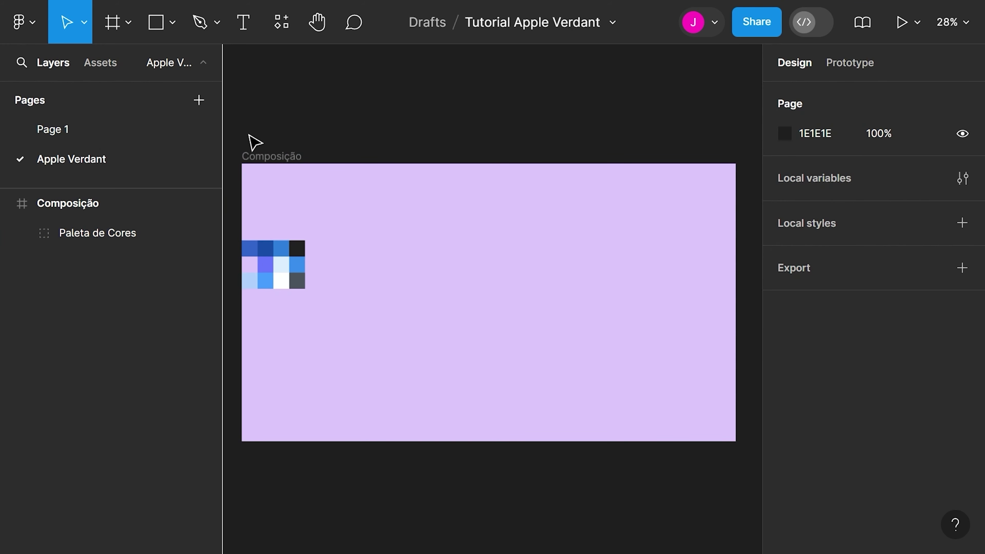
Draw a square about 61 × 61 in the frame's upper area and fill it with the palette's near-black 212121
click(162, 32)
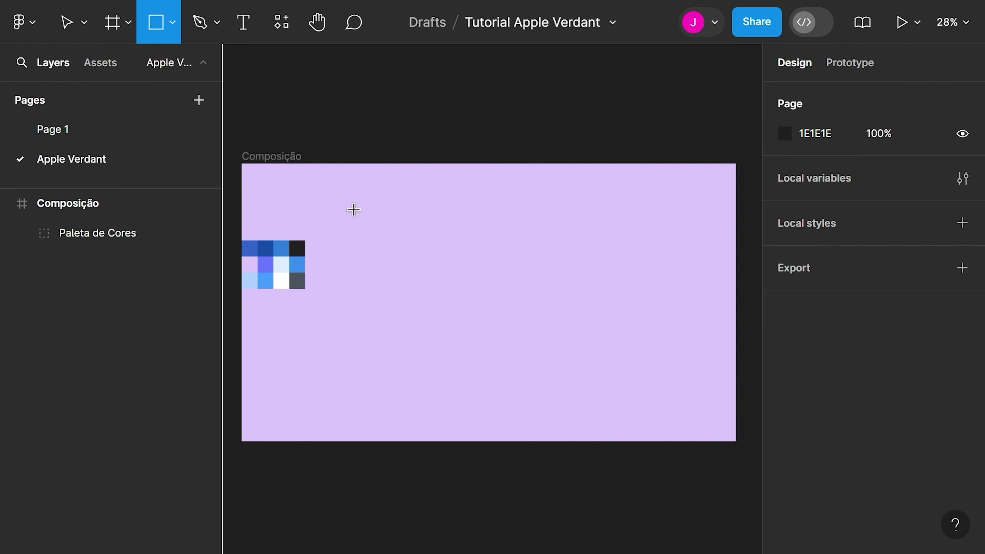
drag(354, 210, 366, 225)
key(i)
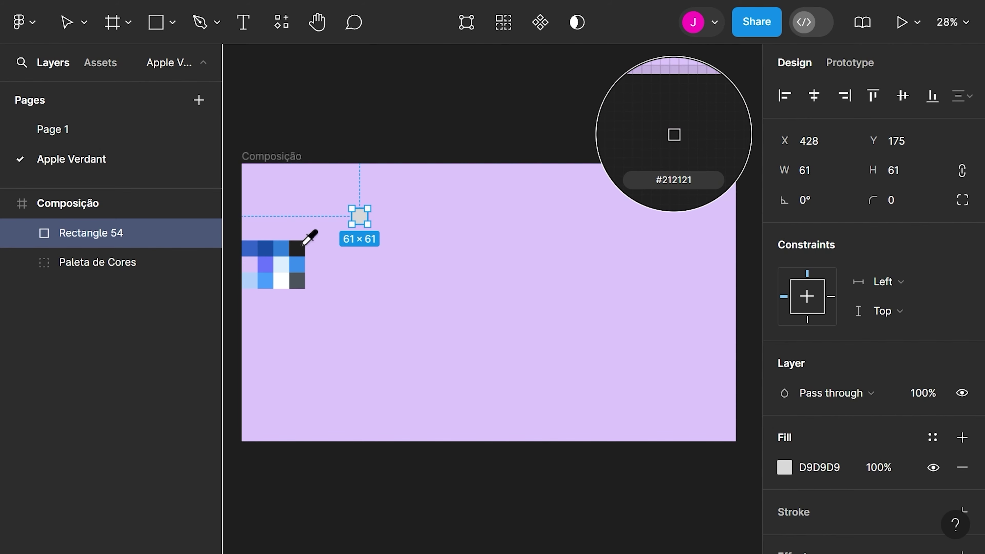
click(303, 244)
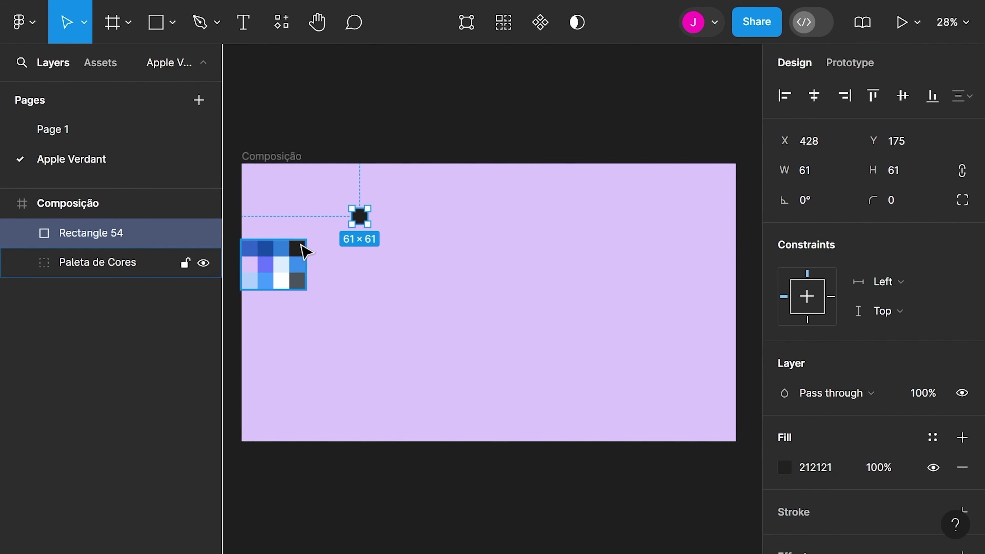
click(391, 270)
Duplicate the near-black square six times to the right, forming a horizontal row of seven with gaps of about 57
click(359, 222)
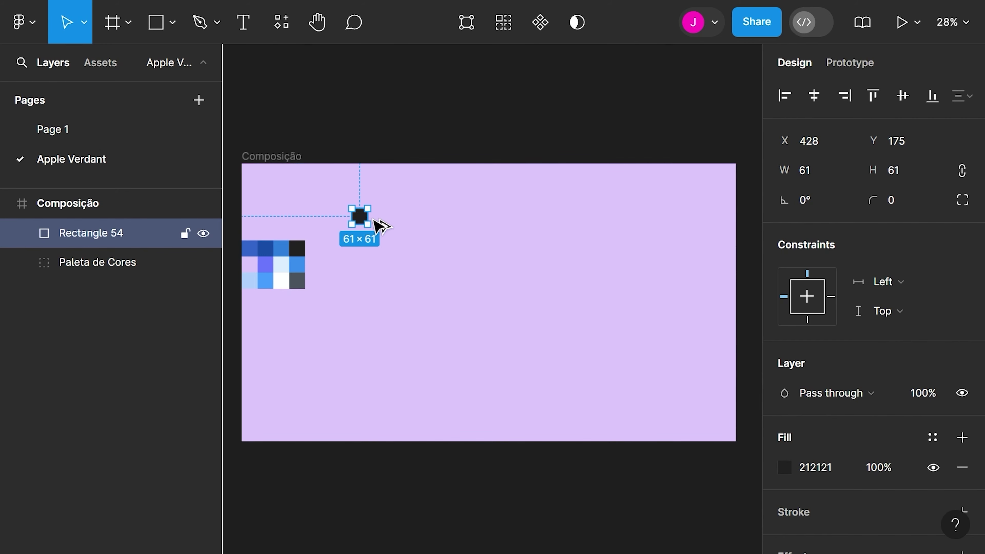
drag(366, 222, 397, 223)
key(ctrl+d)
key(ctrl+d)
key(ctrl+d)
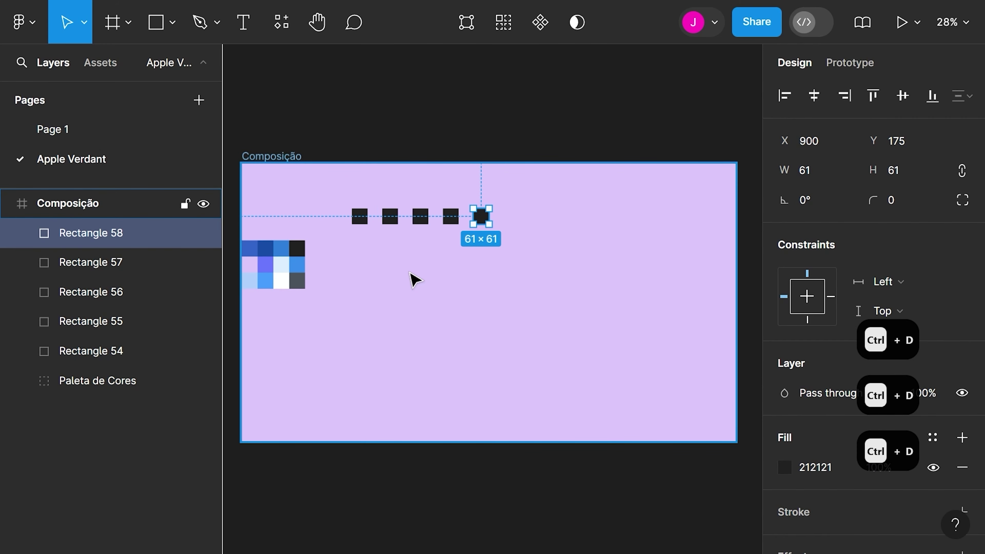
key(ctrl+d)
key(ctrl+d)
click(390, 238)
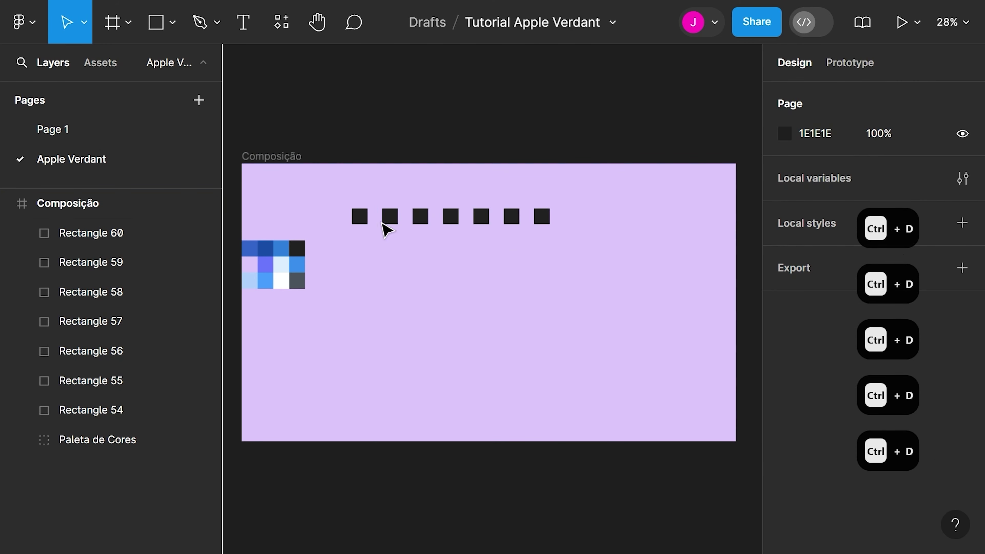
drag(394, 219, 401, 251)
click(461, 274)
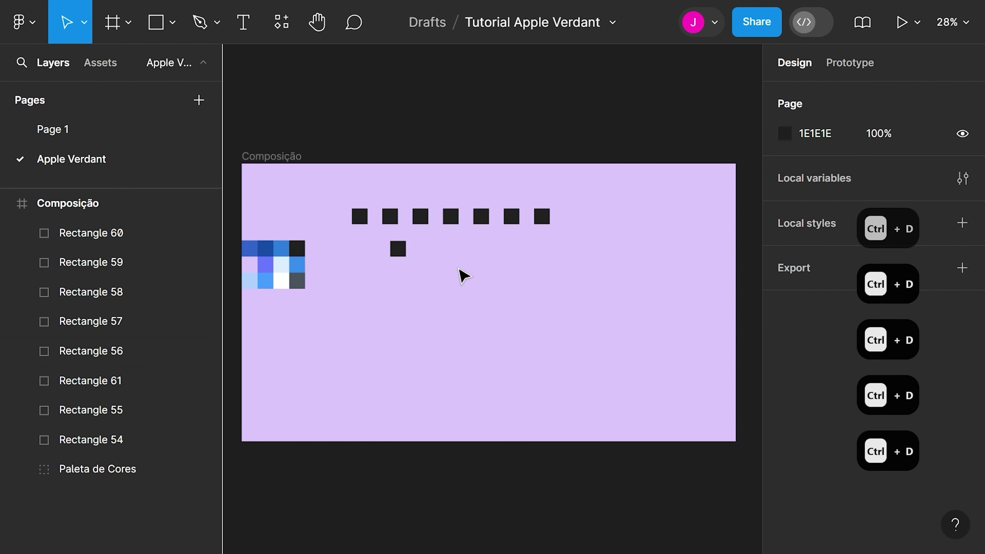
key(ctrl+z)
key(ctrl+z)
Fill the second square with white FDFFFF and the third with pale blue DBEEFF, both sampled from the palette
click(392, 224)
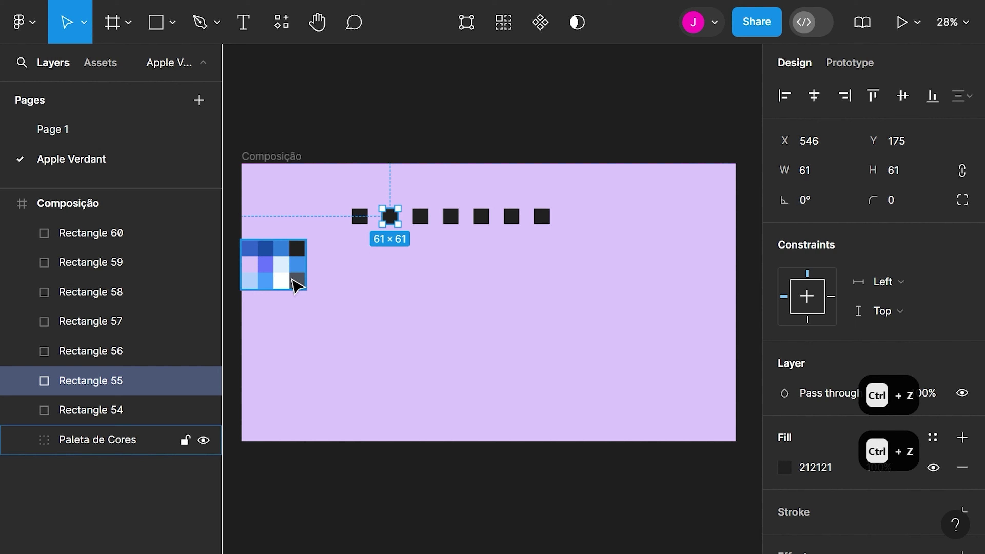
key(i)
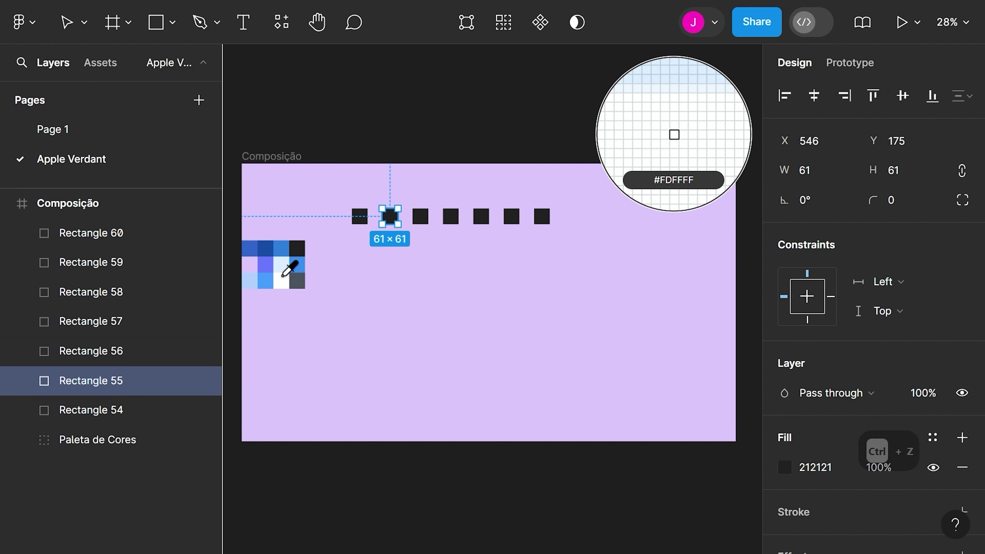
click(283, 275)
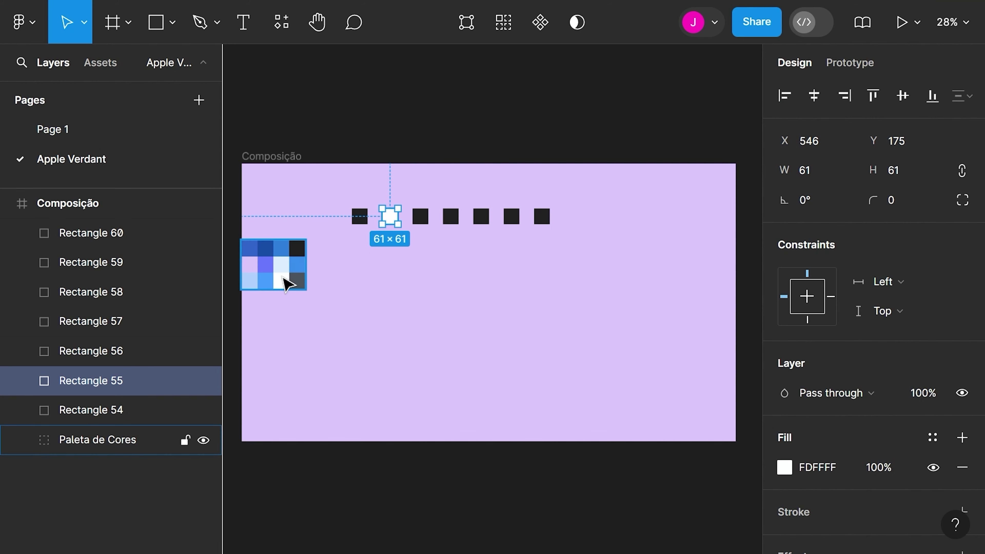
key(Escape)
click(424, 216)
key(i)
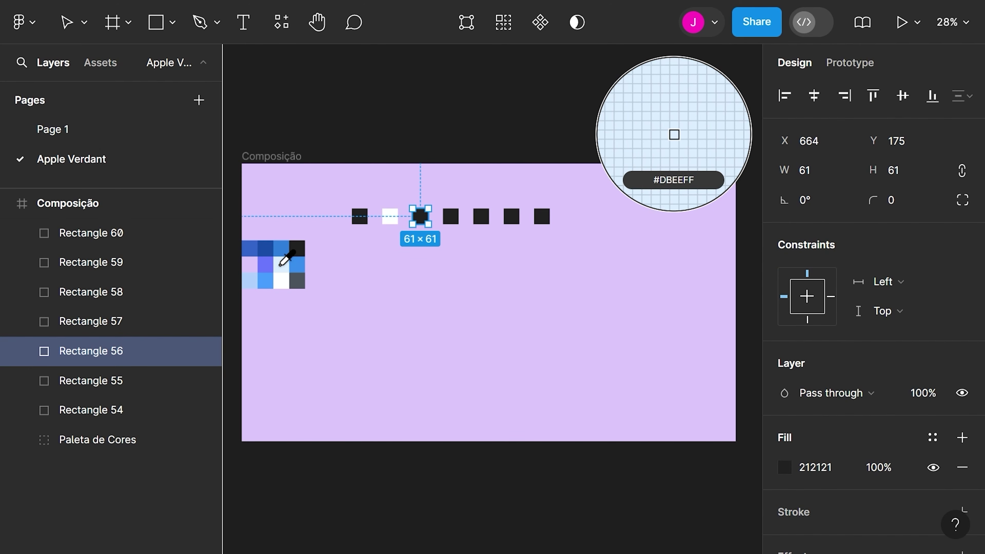
click(281, 264)
Fill the fourth square with blue 388CEC and the fifth with the blue from the palette's first row, third column
click(454, 216)
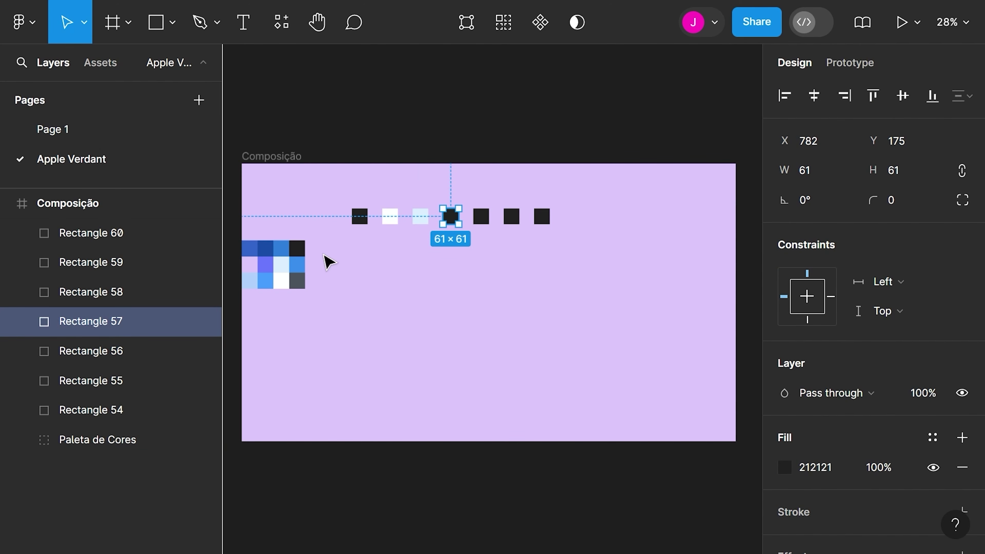
key(i)
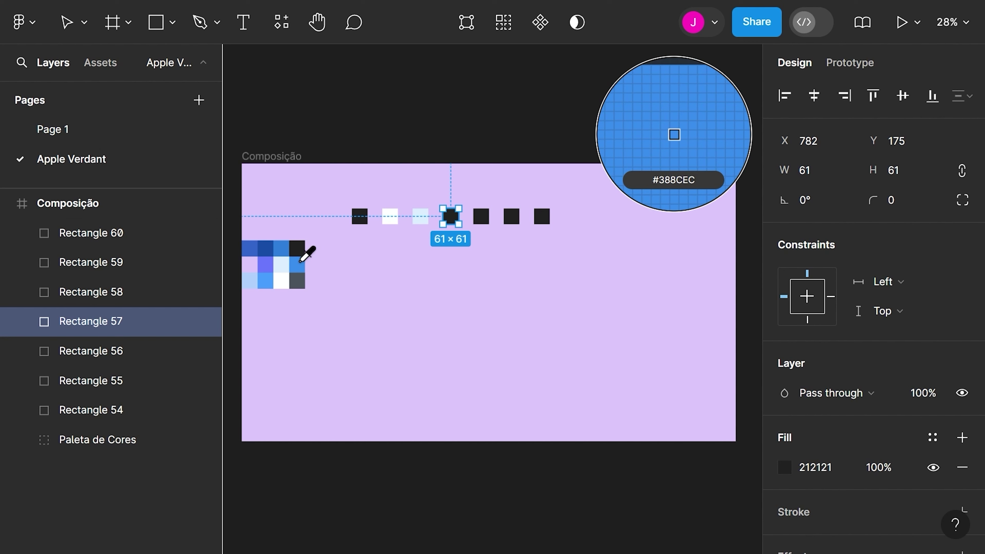
click(301, 260)
click(481, 216)
key(i)
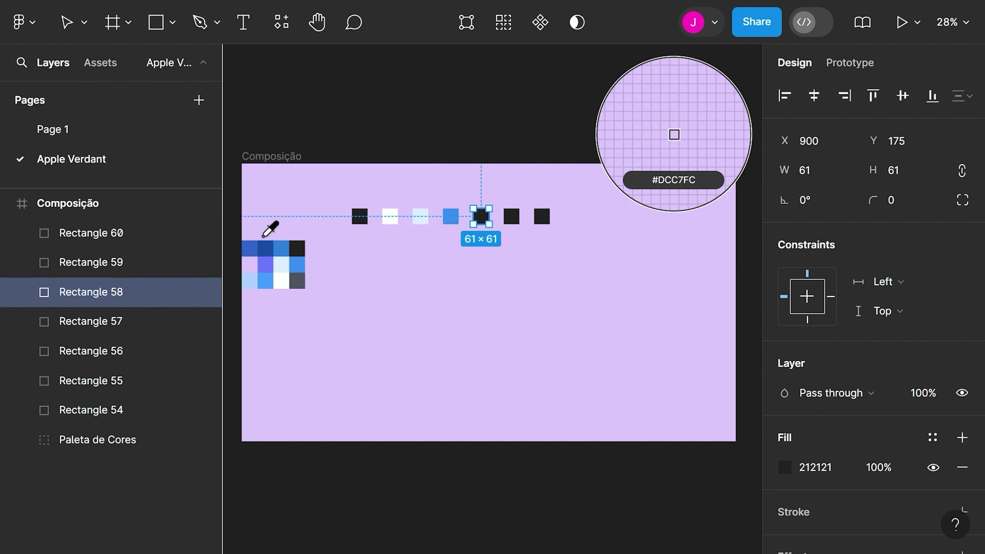
click(284, 251)
Fill the sixth square with violet 6A79FF and the seventh with light blue 459BFE, both sampled from the palette
click(511, 217)
key(i)
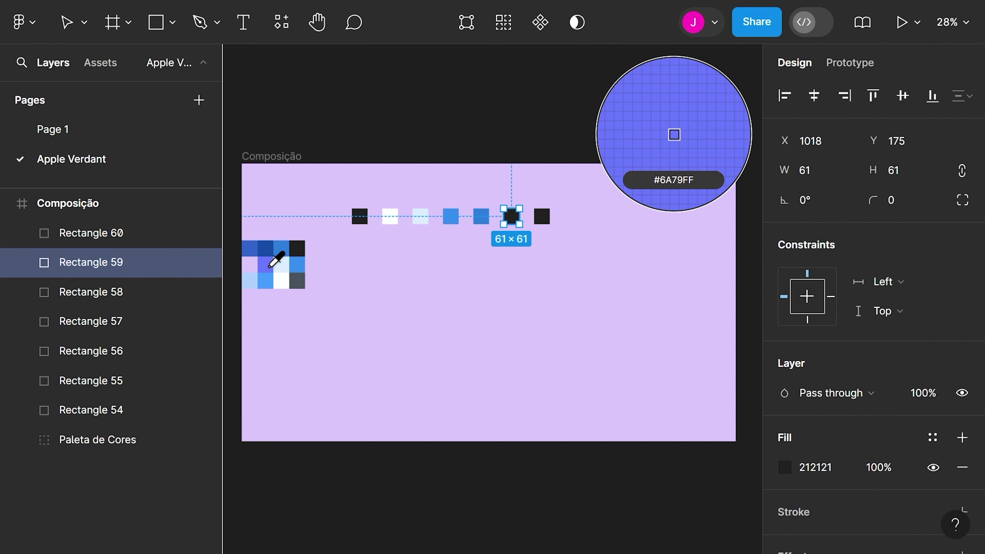
click(271, 266)
click(542, 222)
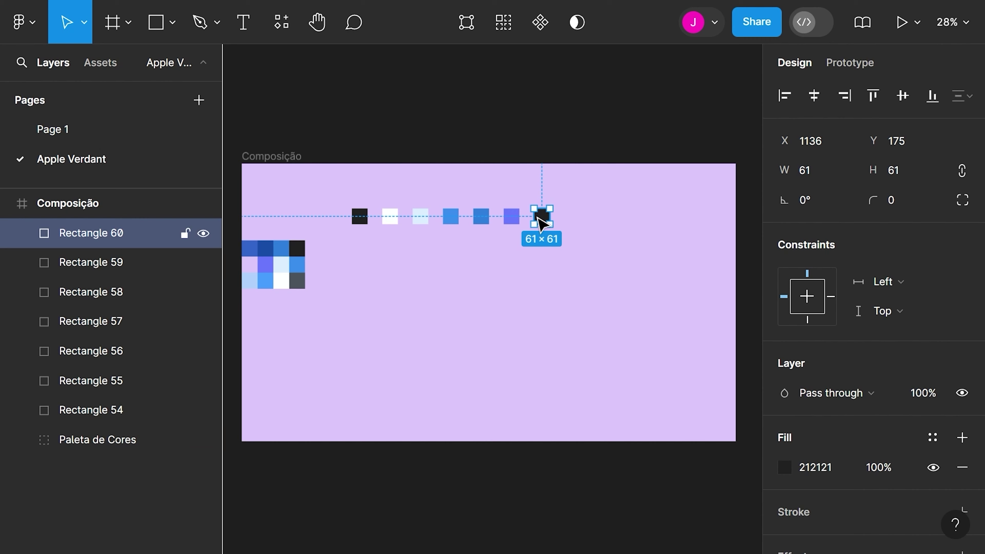
key(i)
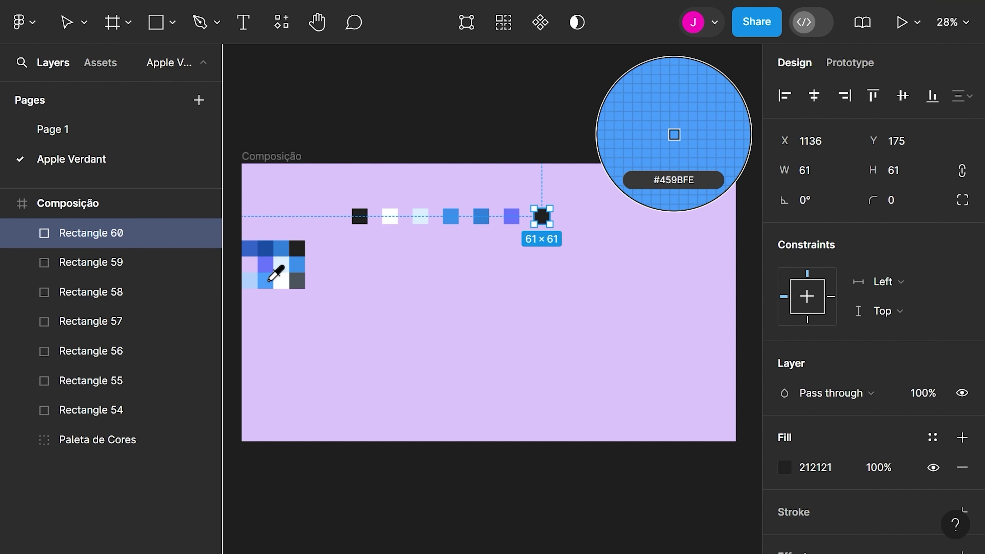
click(269, 280)
click(535, 291)
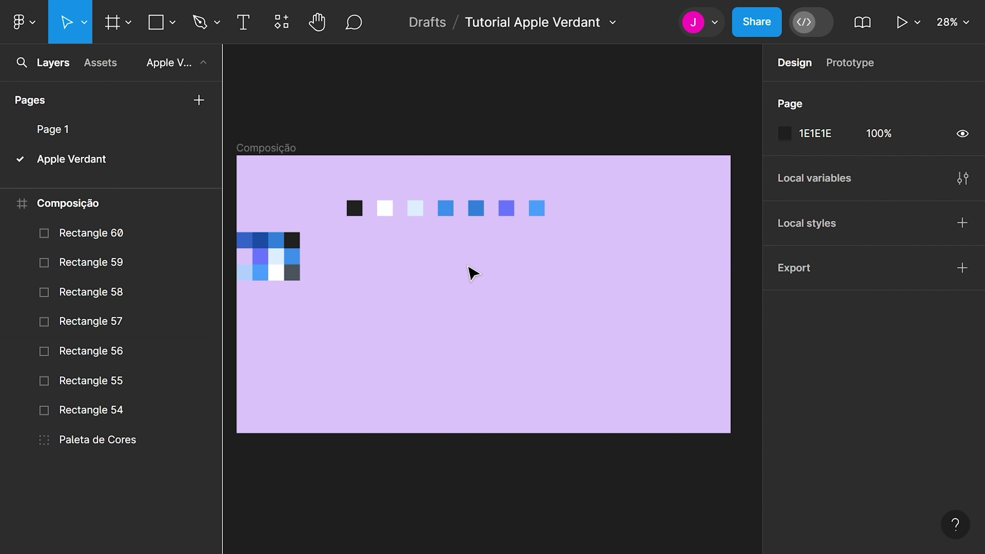
Round all seven squares in the row into circles with a corner radius of 30
scroll(479, 283, up, 2)
scroll(418, 297, left, 1)
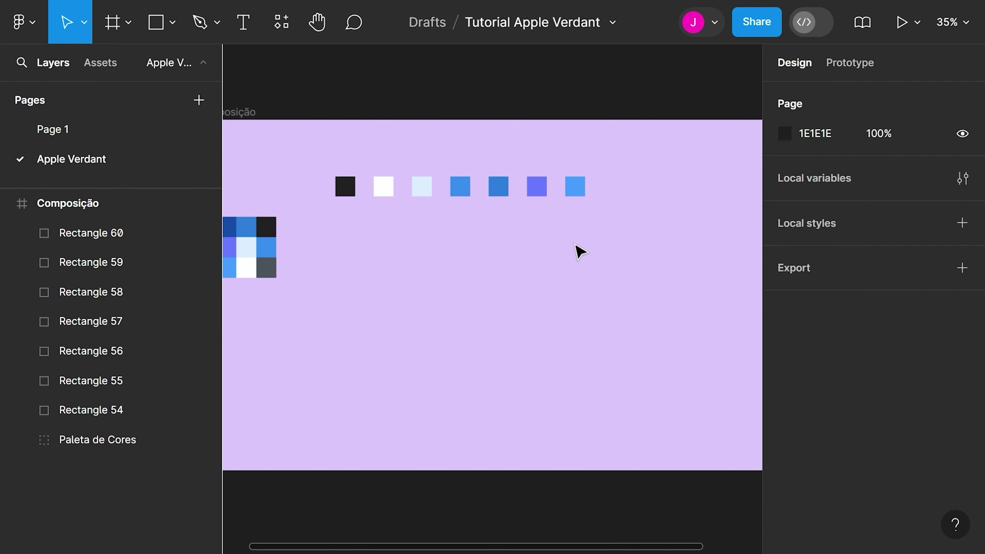
drag(650, 214, 341, 176)
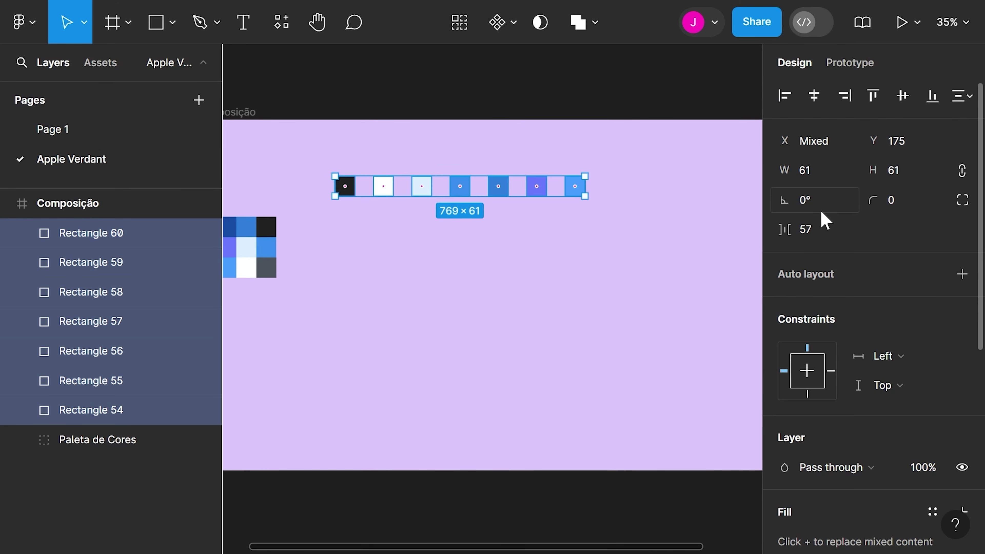
click(903, 207)
key(Return)
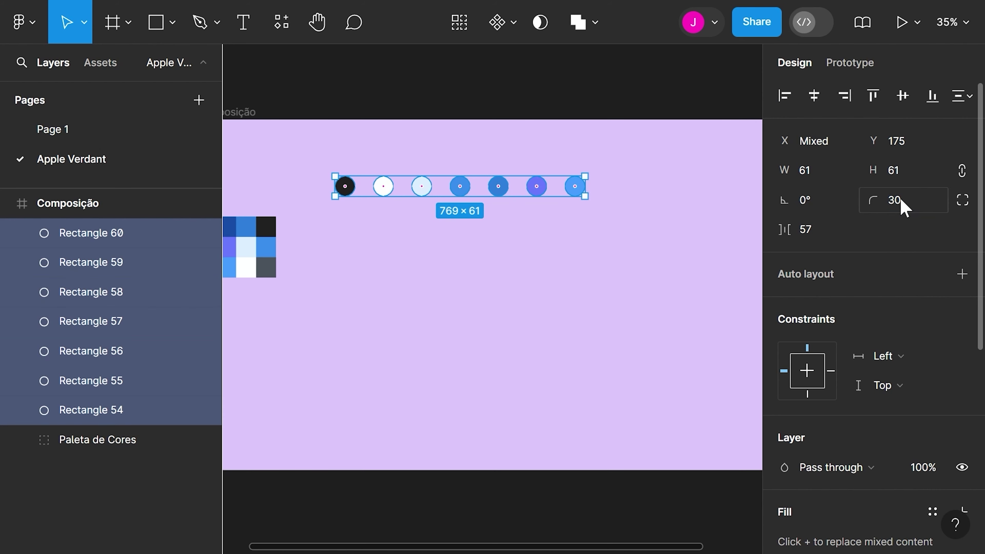
Pull the white circle out of the row into the area below and resize it to 450 × 520
click(479, 301)
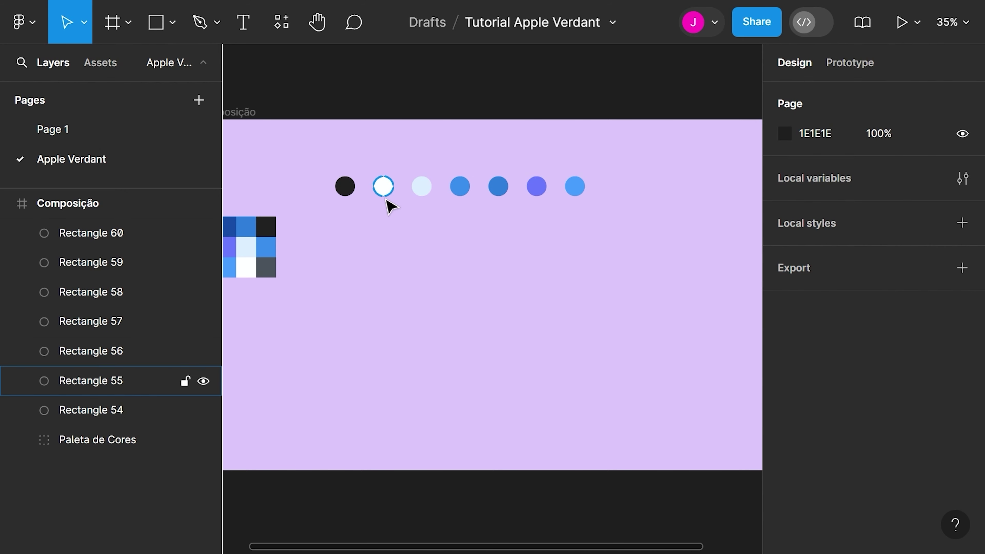
drag(384, 189, 464, 292)
click(821, 180)
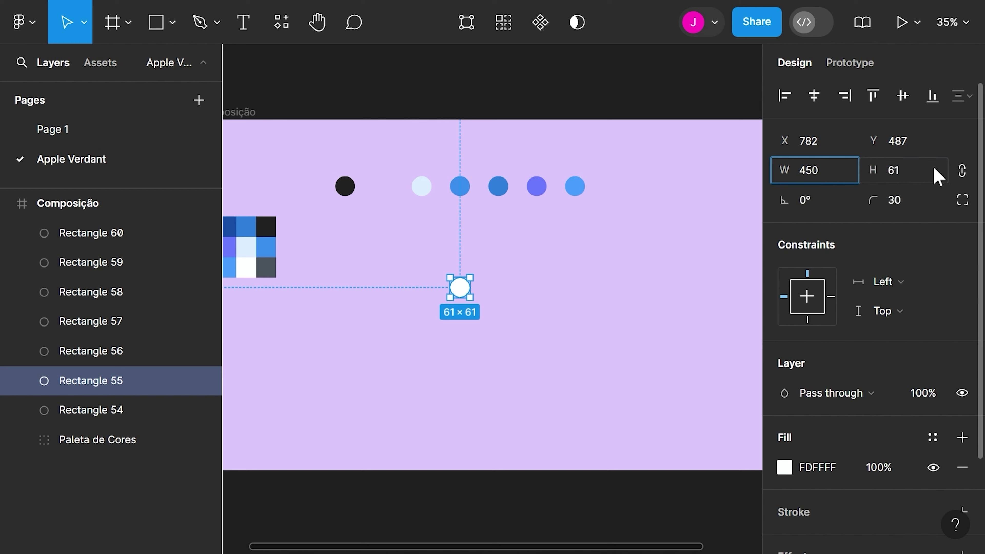
click(958, 172)
key(Tab)
key(Escape)
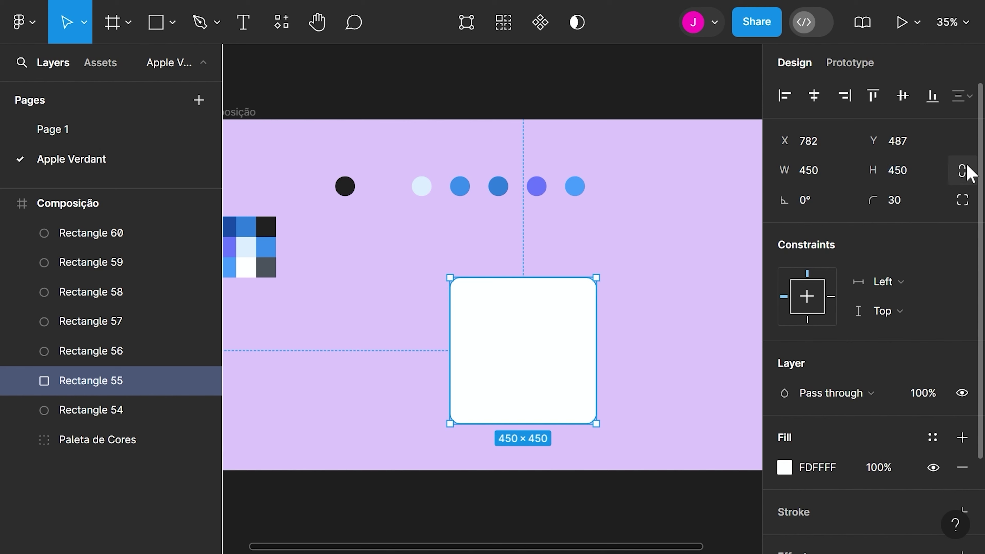
click(927, 170)
text(52)
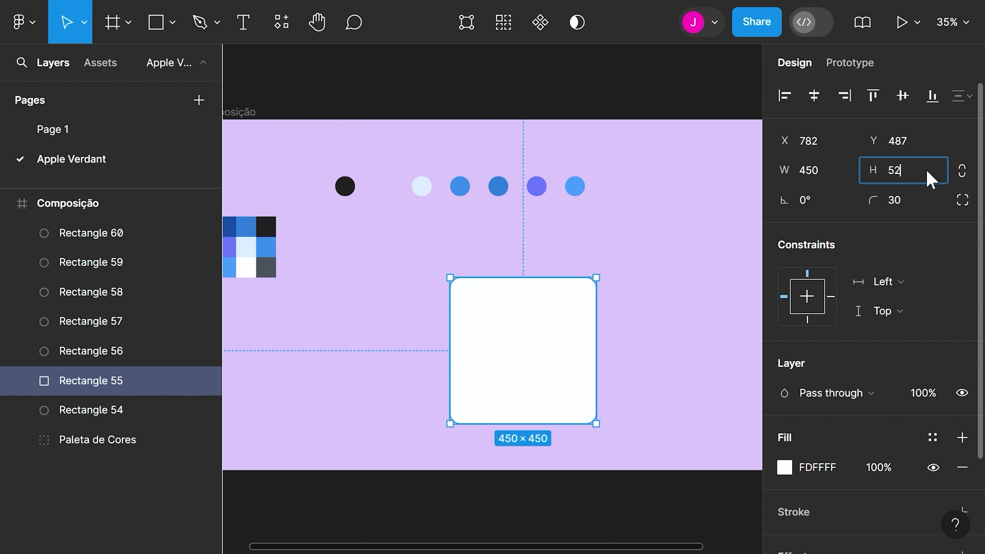
text(0)
key(Return)
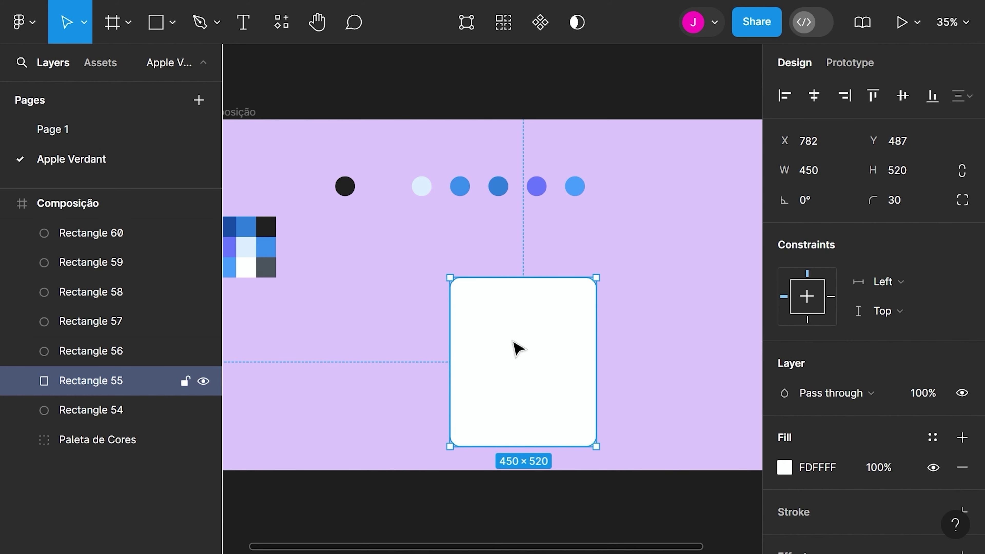
Move the white rectangle up and slightly toward the palette so it sits just below the circle row
drag(519, 346, 506, 303)
scroll(498, 311, down, 5)
click(590, 315)
scroll(523, 310, up, 5)
Place the pale blue DBEEFF circle over the white rectangle and resize it to 385 × 385
drag(407, 190, 493, 308)
click(800, 177)
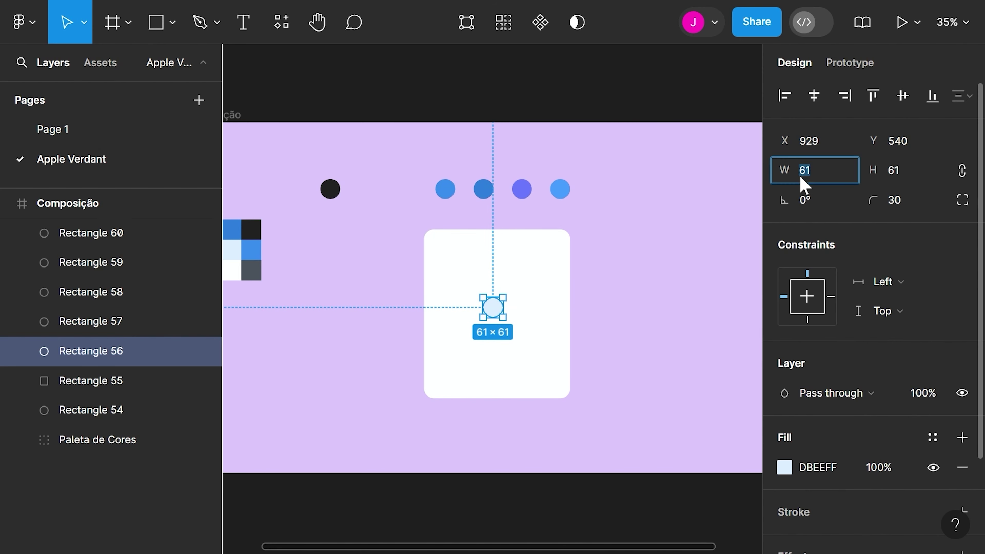
text(355)
click(902, 169)
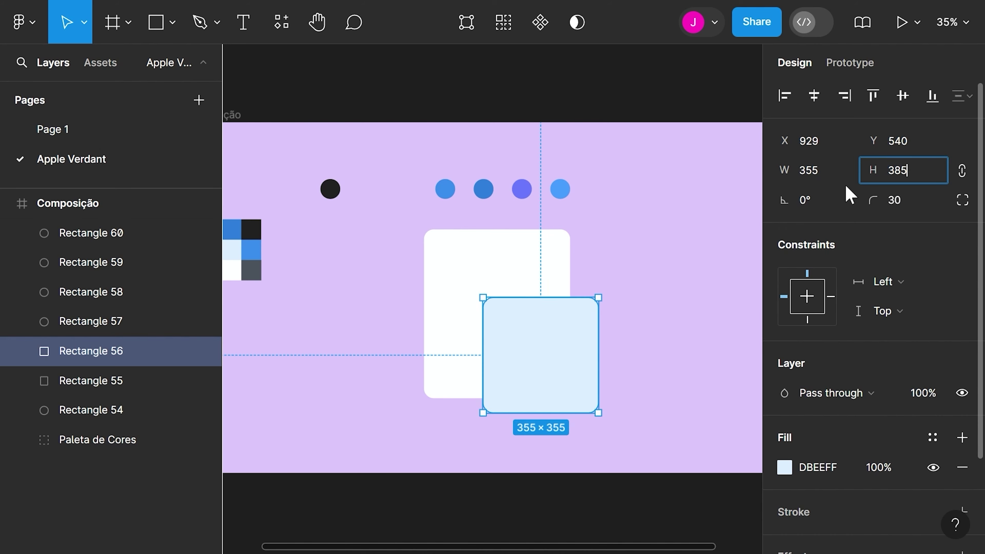
text(385)
click(653, 293)
drag(573, 330, 546, 293)
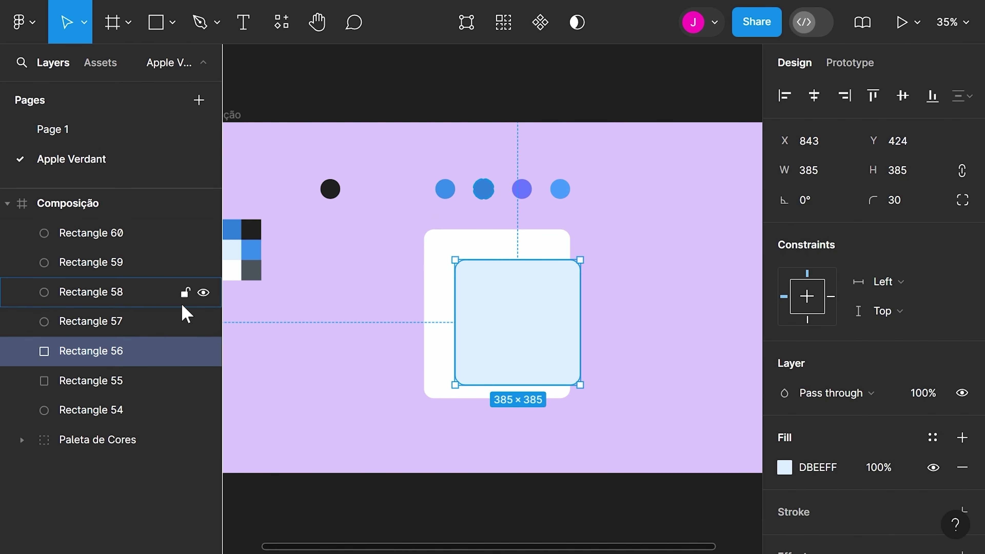
drag(521, 333, 525, 343)
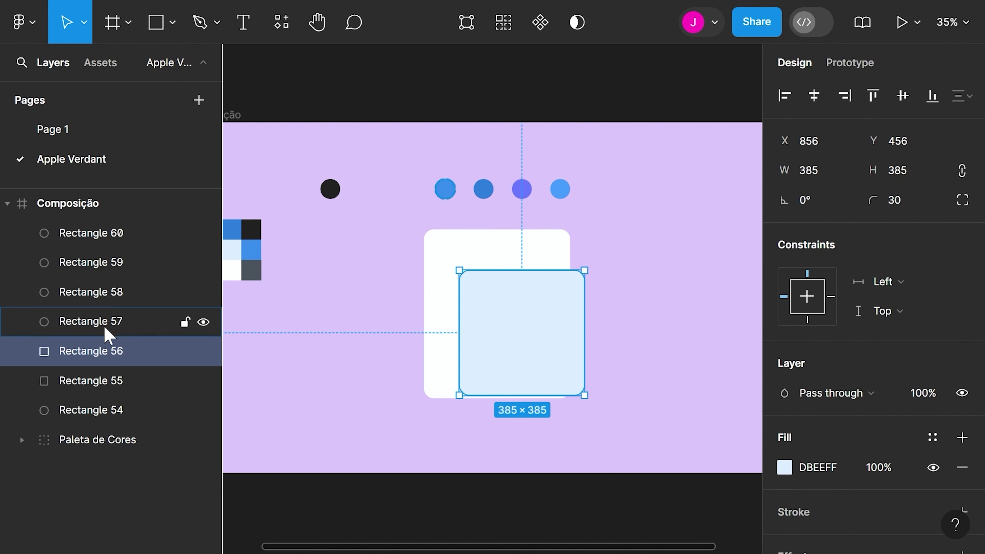
Bring the pale blue square to the front of the layer stack and centre it horizontally inside the white rectangle
drag(96, 349, 94, 425)
click(607, 330)
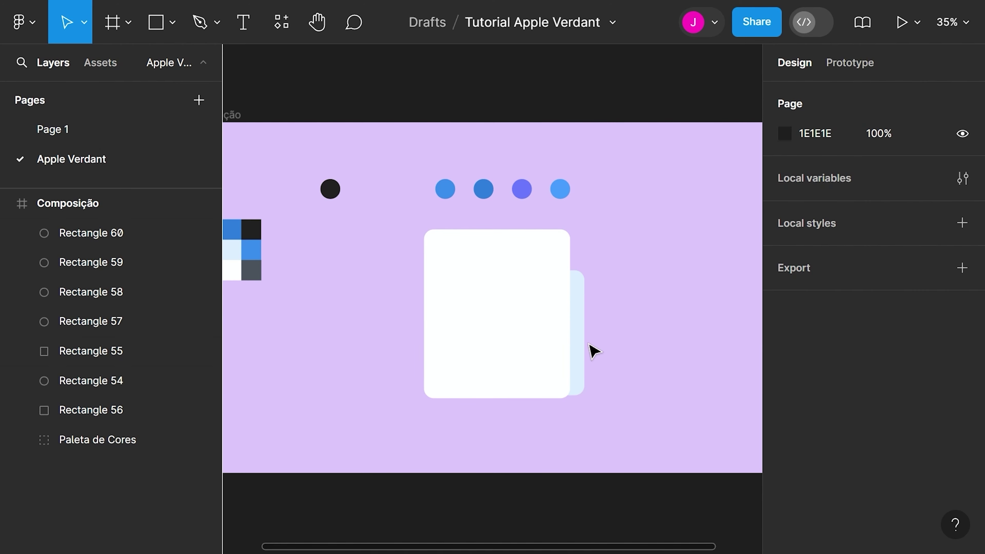
click(580, 341)
drag(131, 413, 115, 234)
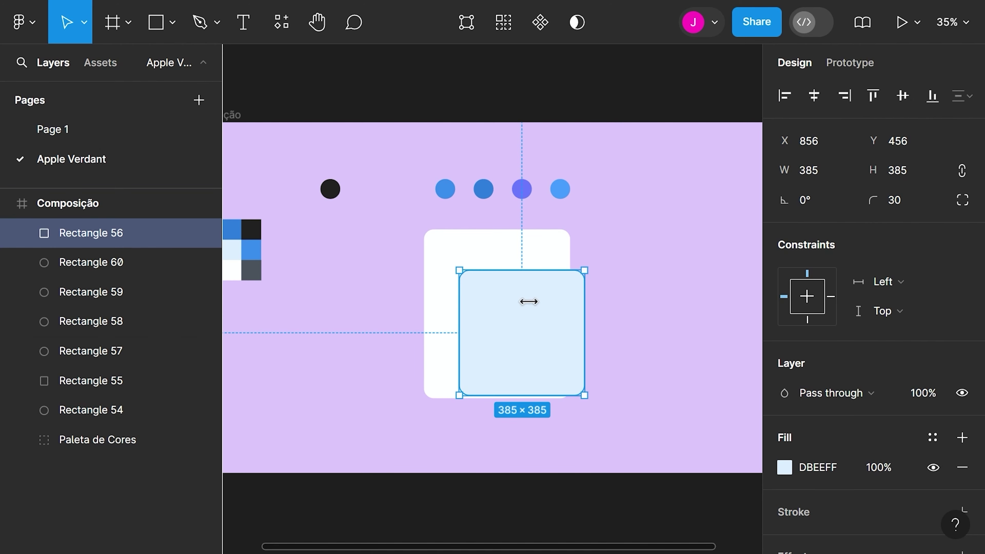
click(631, 248)
drag(509, 330, 488, 330)
click(651, 264)
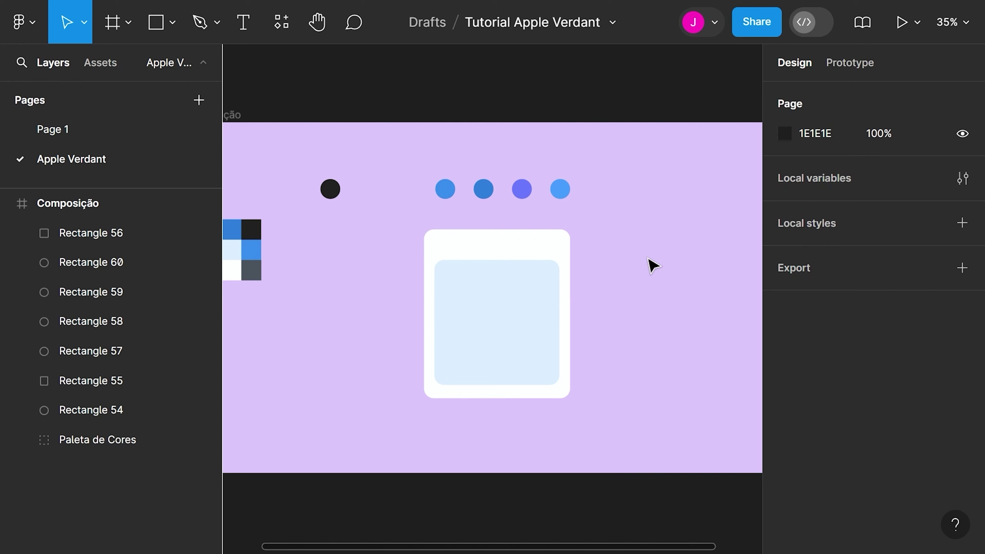
Resize the light blue 459BFE circle at the end of the row to 280 × 170
click(558, 191)
click(839, 171)
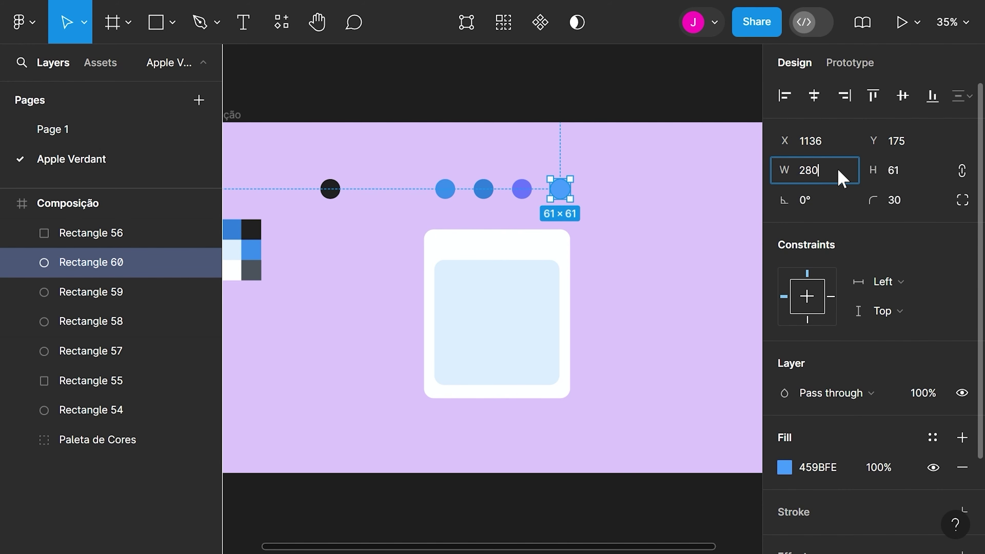
click(961, 171)
click(928, 173)
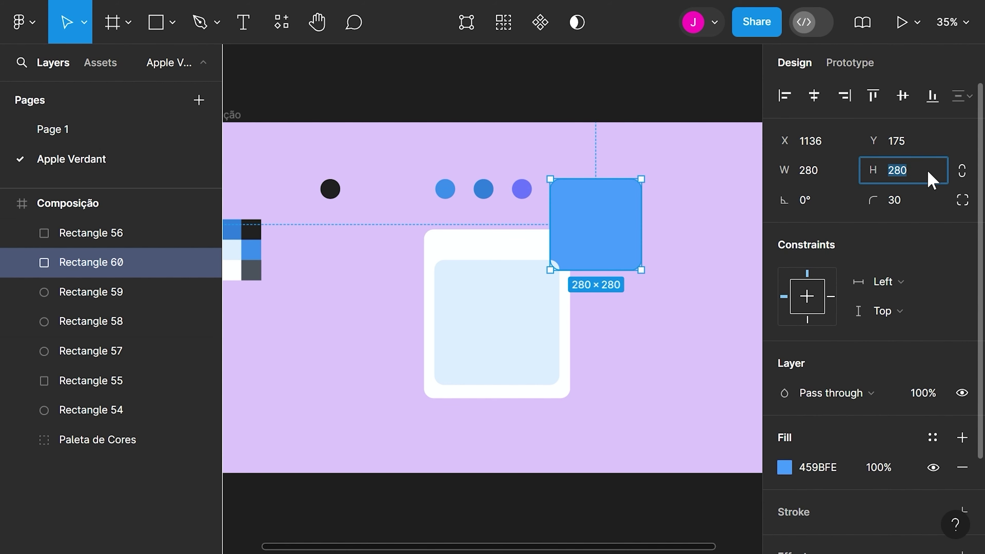
key(Return)
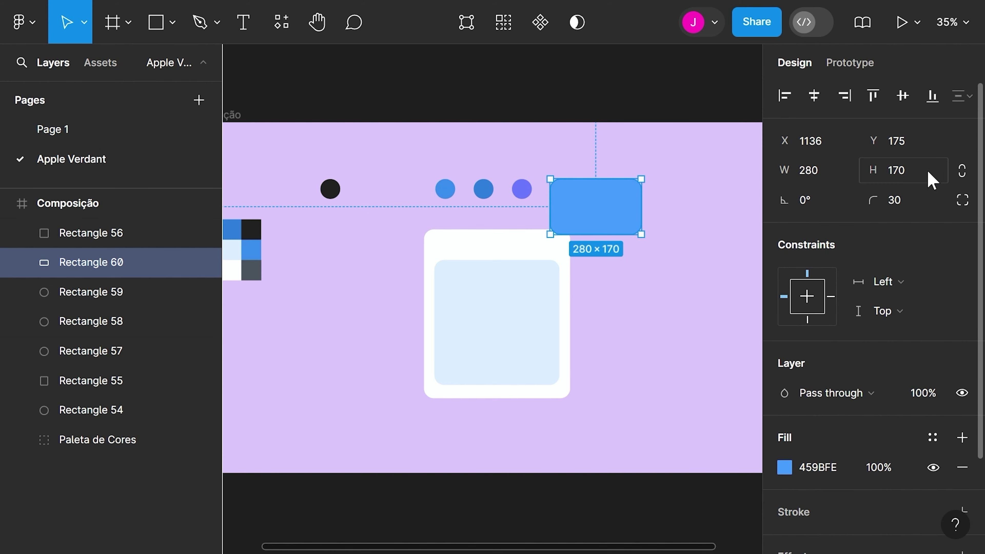
click(384, 196)
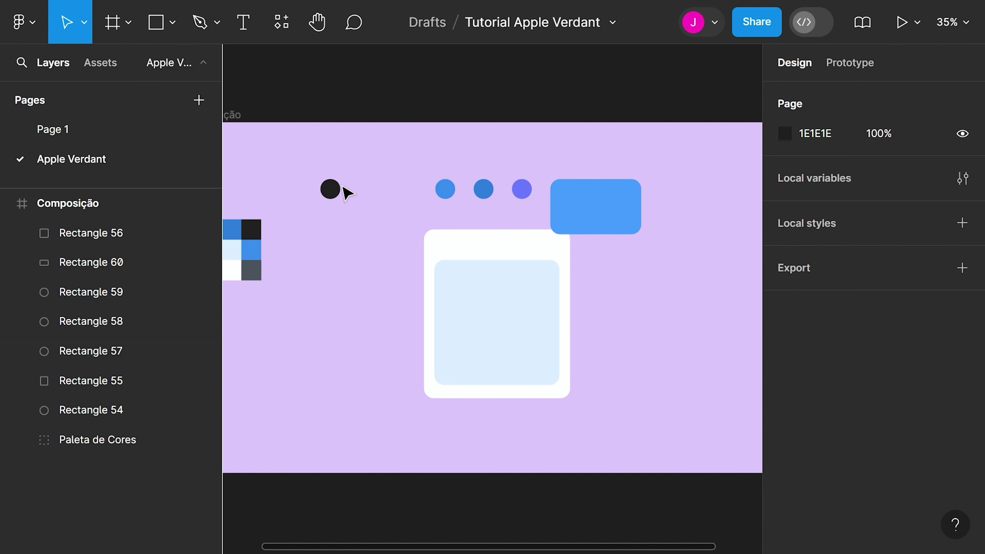
Move the black circle near the white card's upper-left corner and resize it to 220 × 300
drag(334, 193, 403, 213)
click(807, 171)
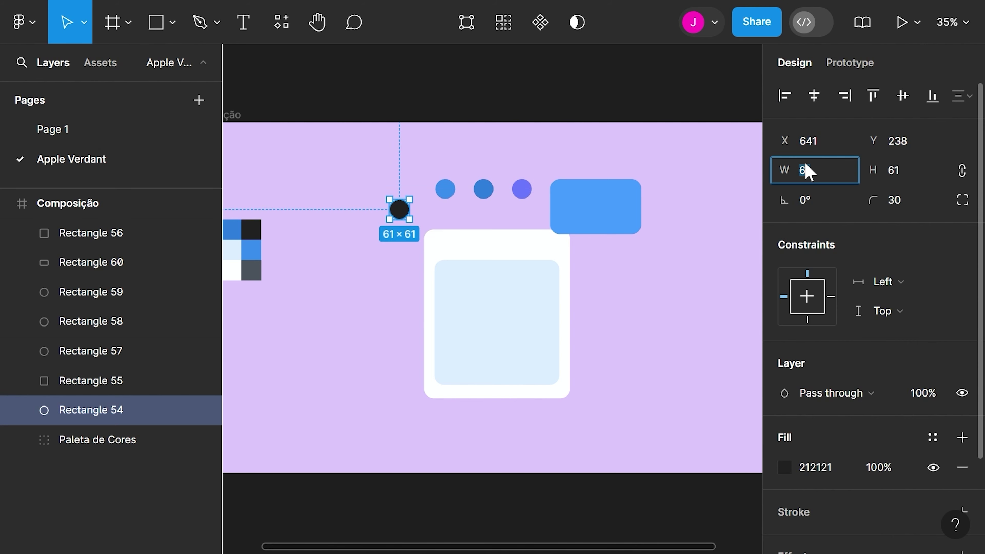
text(220)
key(Tab)
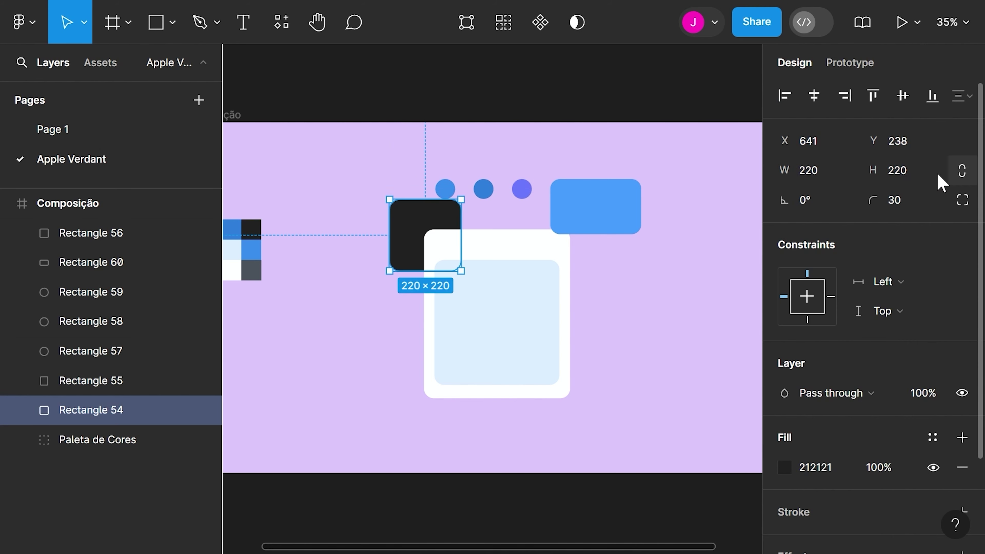
text(300)
click(704, 286)
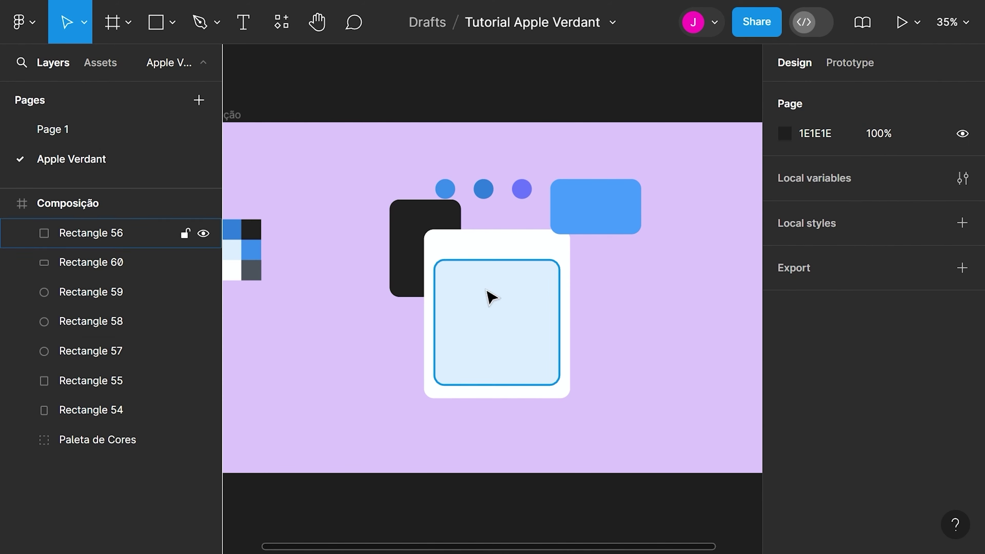
Bring the black rectangle to the front of the layer stack and reposition it at X 544, Y 212
click(391, 237)
drag(70, 414, 84, 231)
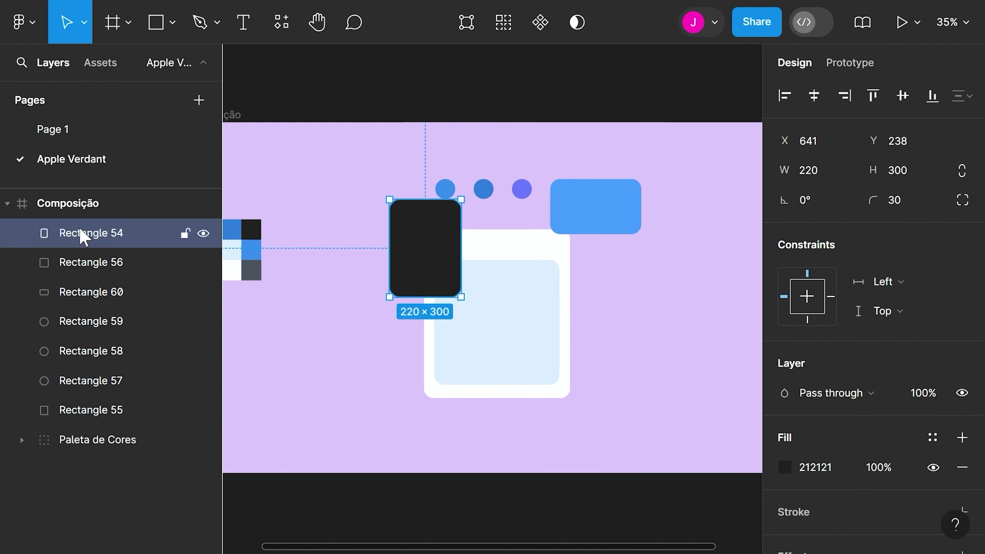
drag(460, 258, 395, 259)
key(ctrl+z)
key(ctrl+z)
key(ctrl+z)
key(ctrl+z)
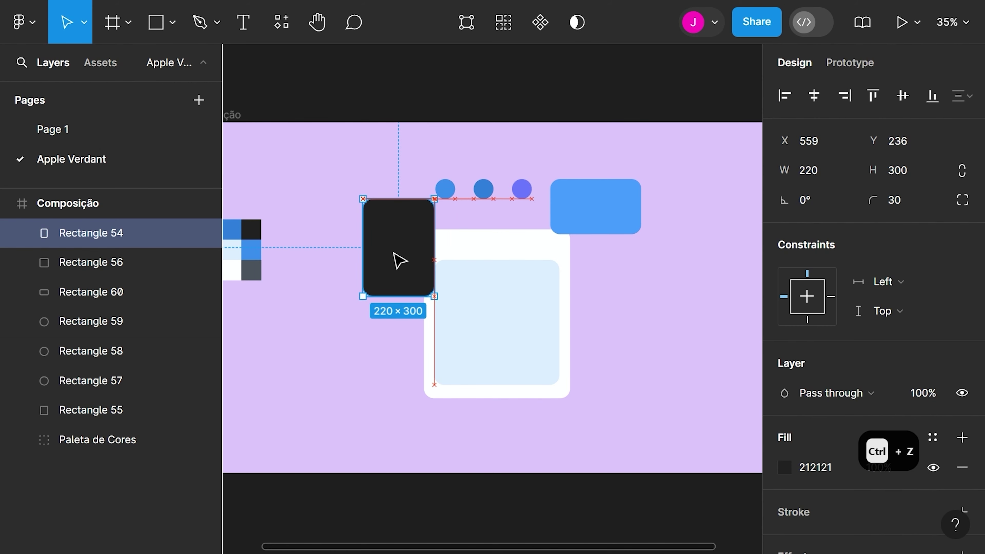
key(ctrl+shift+z)
key(ctrl+shift+z)
key(ctrl+shift+z)
key(ctrl+z)
key(ctrl+z)
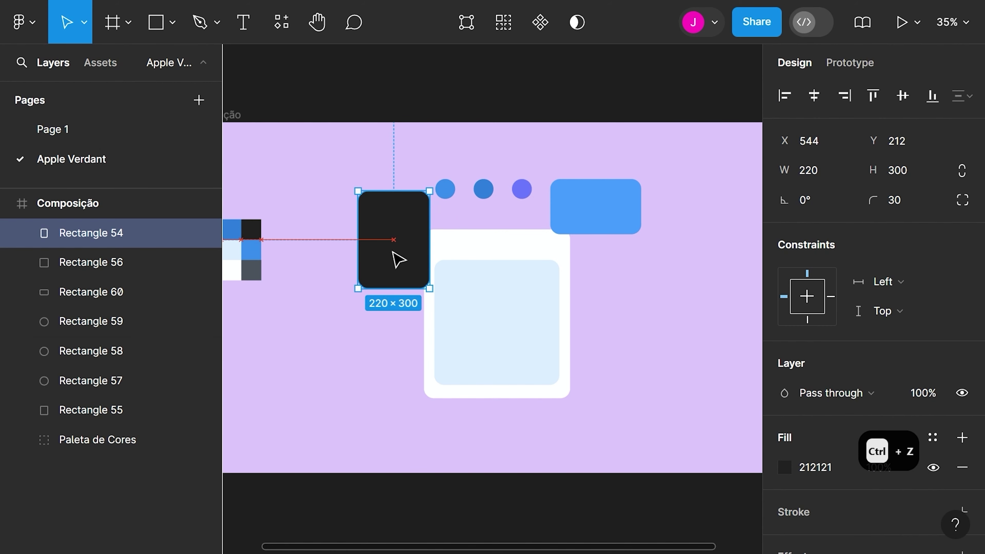
Move the light blue rectangle over the white card's upper-right corner, aligning its top edge with the black rectangle
click(603, 221)
mouse_move(607, 215)
mouse_down()
mouse_move(588, 221)
mouse_move(592, 229)
mouse_up()
drag(589, 230, 590, 223)
click(664, 317)
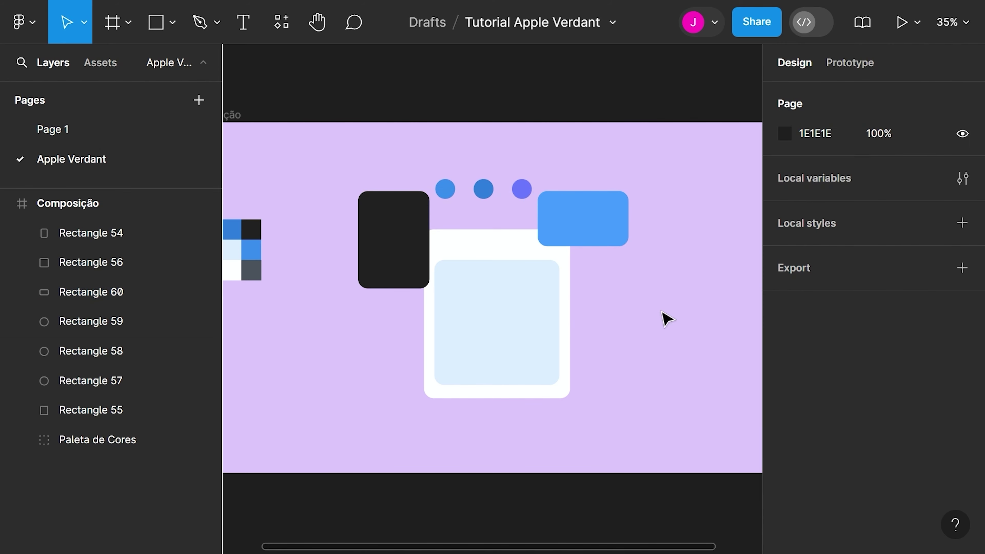
Move the violet 6A79FF circle below the black rectangle and resize it to 290 × 70
drag(520, 192, 413, 326)
click(828, 177)
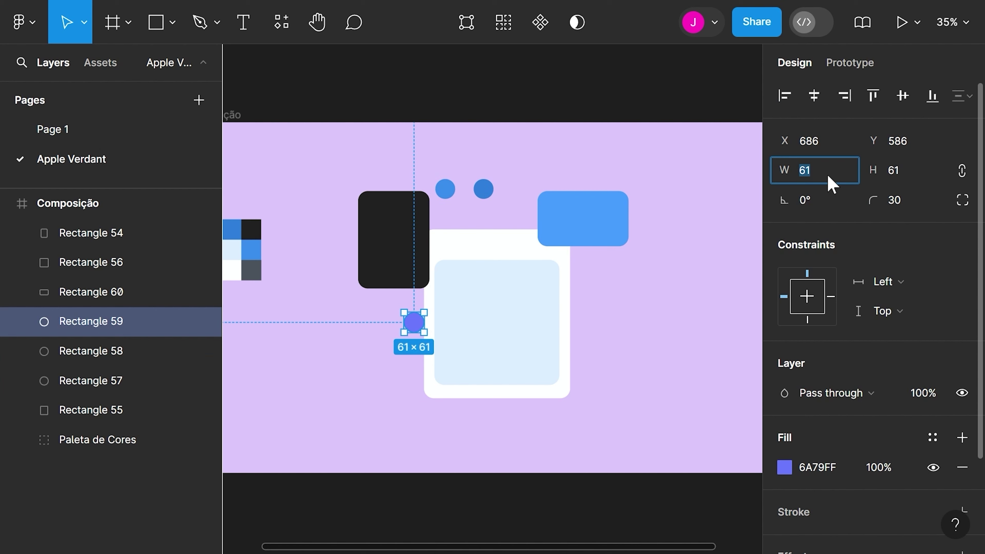
text(290)
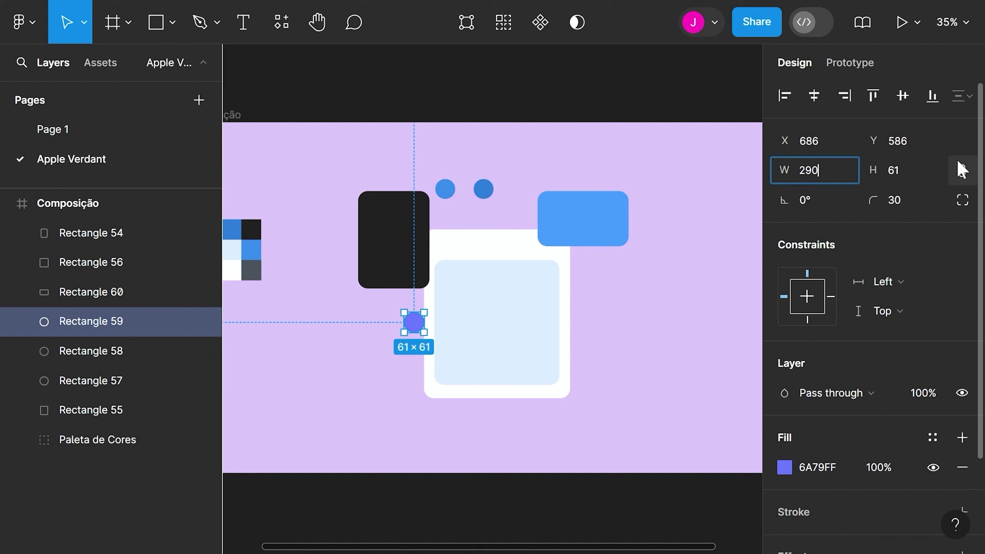
click(961, 170)
click(907, 150)
click(915, 169)
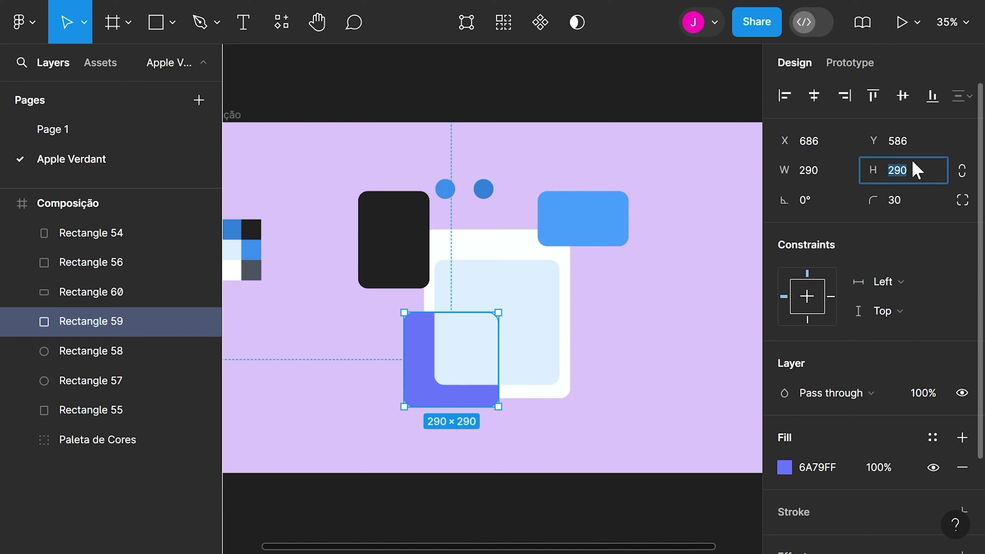
key(Return)
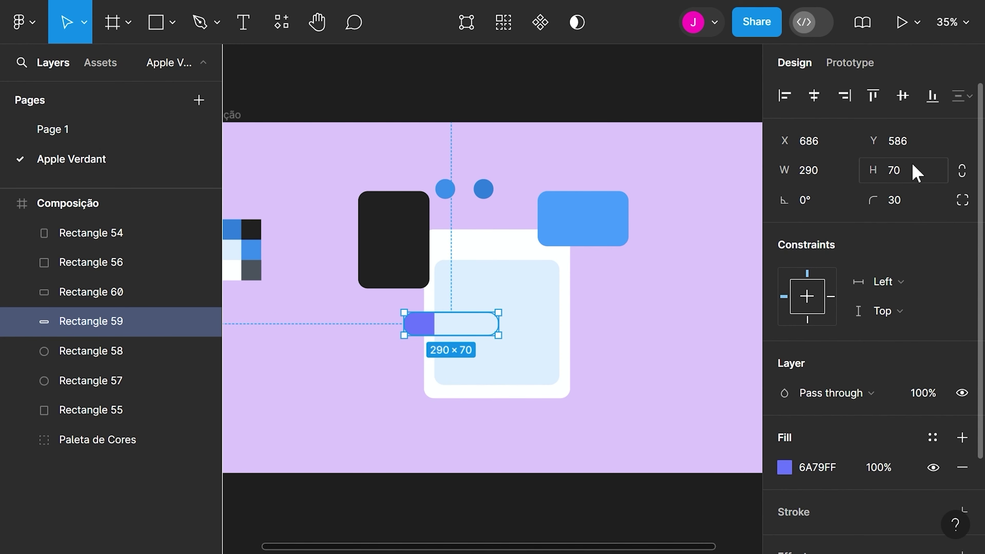
Set the violet bar's corner radius to 60
click(909, 199)
text(40)
key(Return)
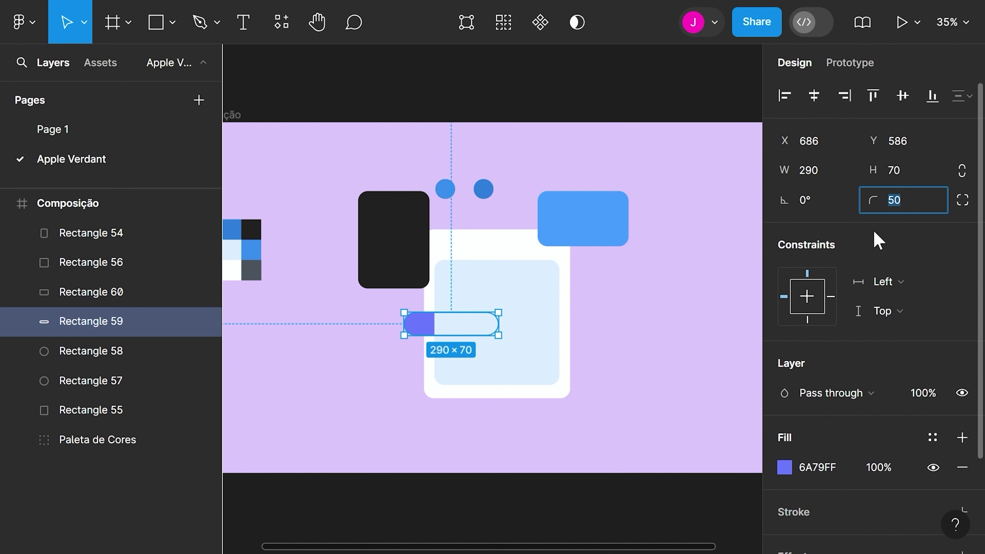
key(shift+Up)
click(633, 333)
Align the violet bar with the black rectangle's left edge at X 544 and bring it to the front
drag(425, 341, 384, 333)
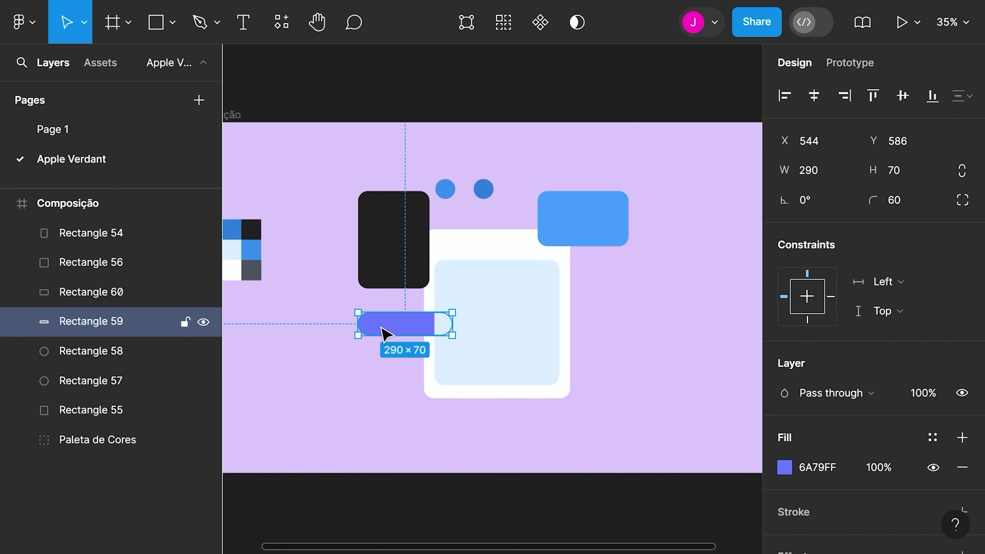
drag(157, 330, 154, 233)
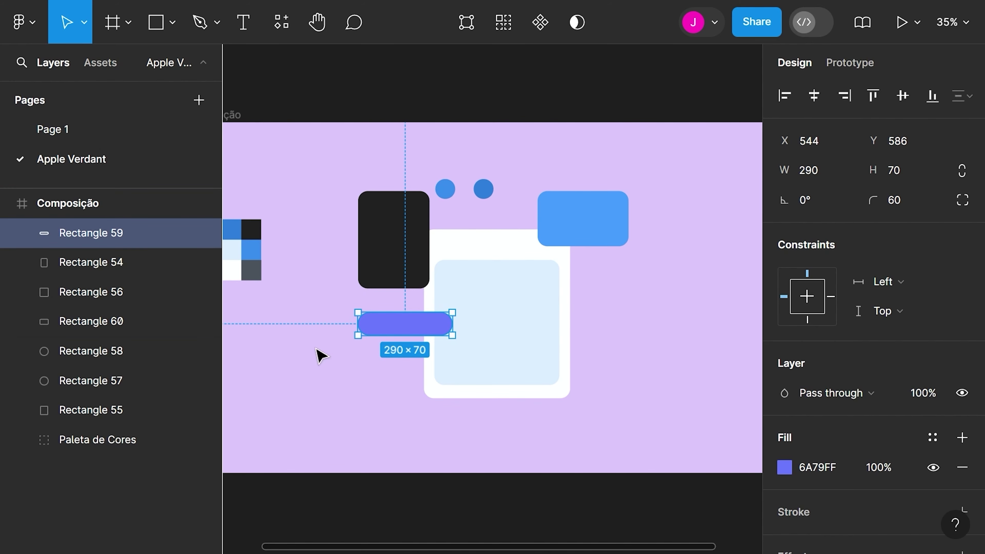
click(346, 365)
Move the blue 388CEC circle to the white card's lower edge and resize it into a 1000 × 16 line
drag(454, 196, 408, 408)
click(833, 171)
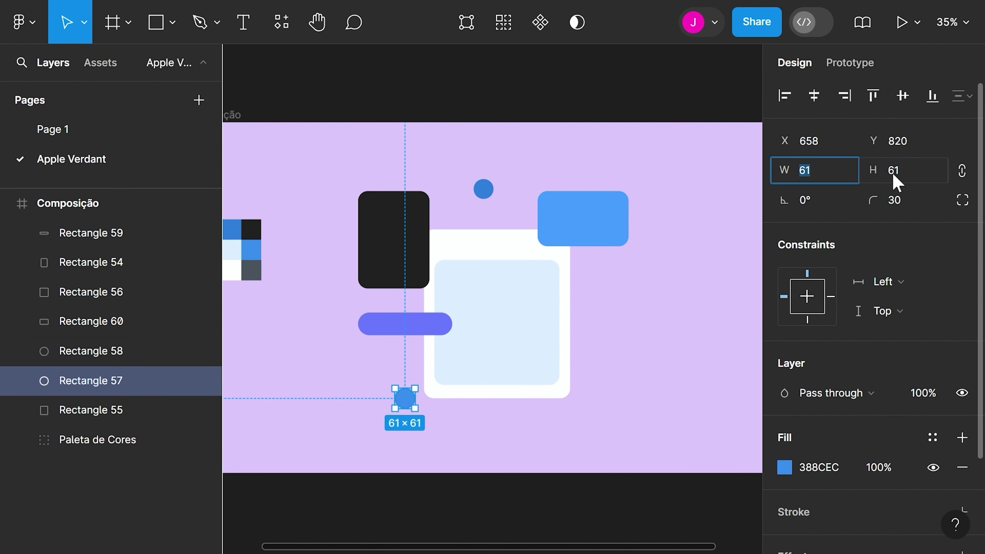
click(962, 170)
click(838, 180)
text(1000)
key(Tab)
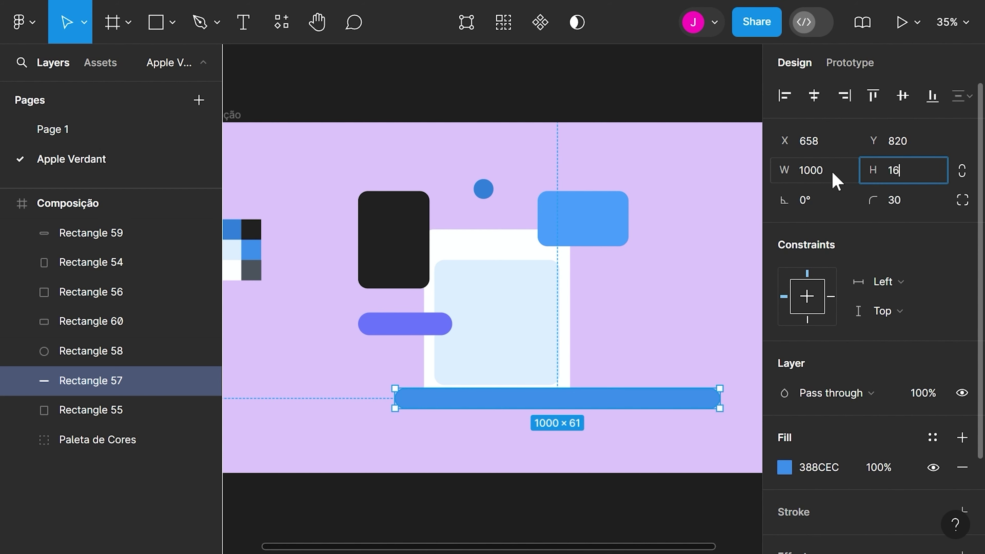
text(16)
click(639, 405)
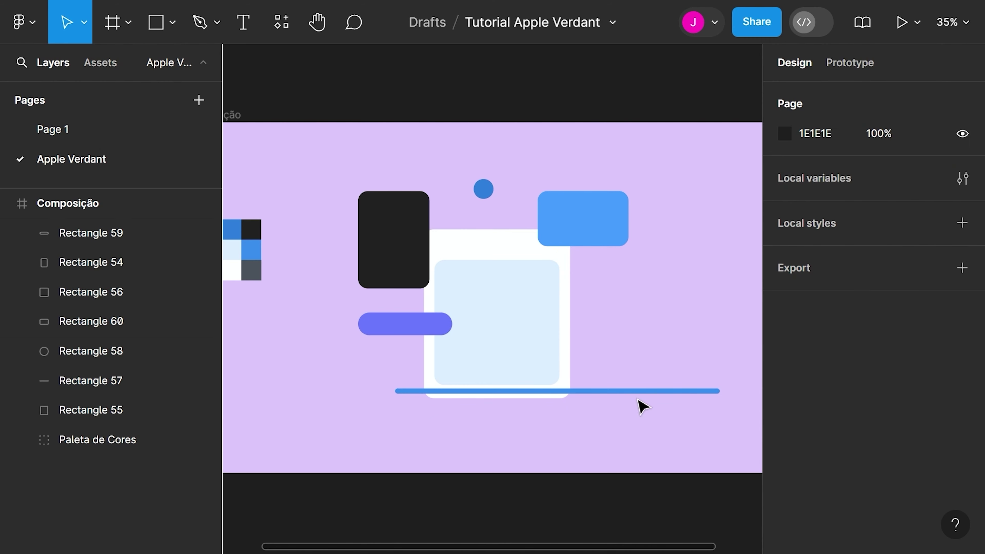
Centre the blue line under the white card at X 507, Y 842
click(582, 399)
drag(583, 400, 578, 398)
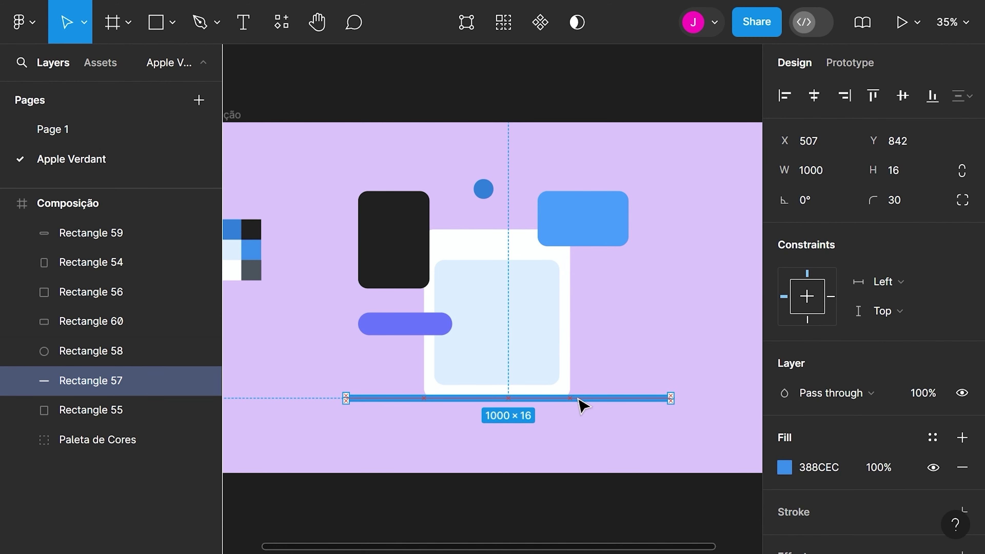
click(617, 373)
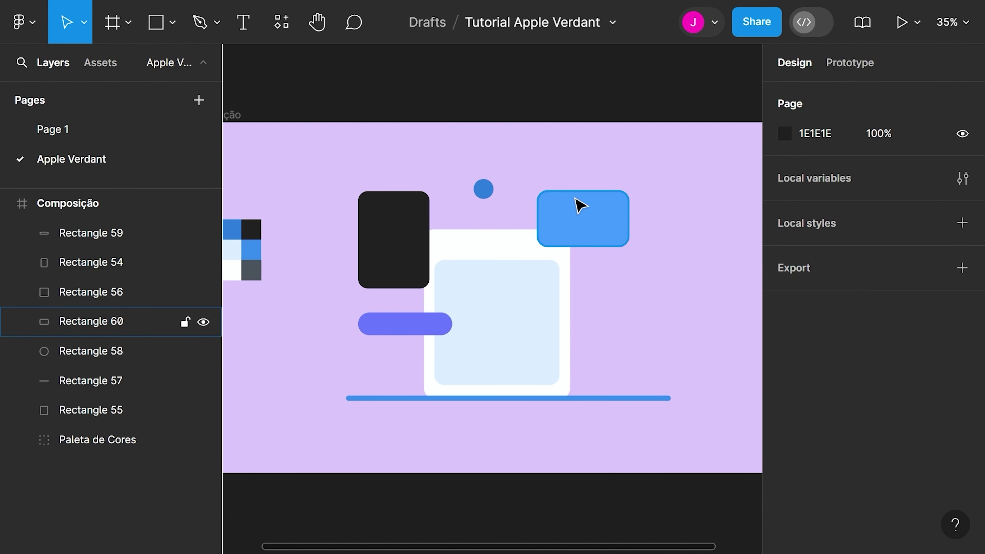
Move the blue 2E7EDC circle into the white card's upper-left corner and resize it to 120 × 40
drag(490, 190, 450, 247)
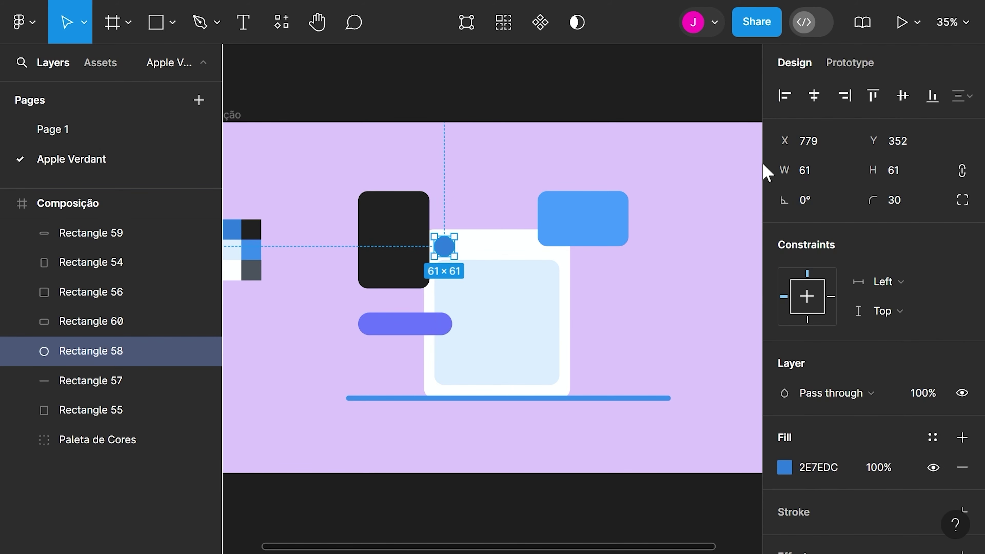
click(814, 170)
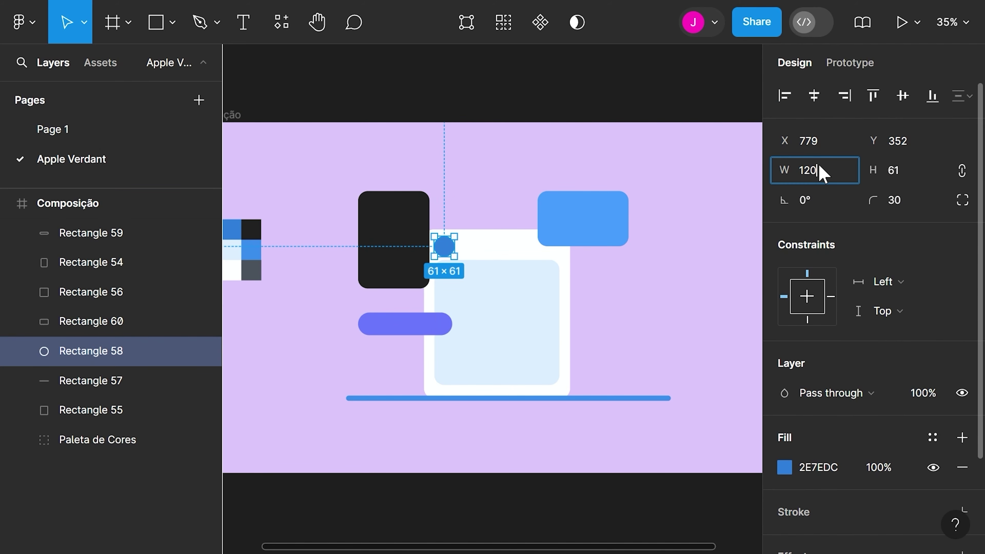
click(962, 171)
click(921, 179)
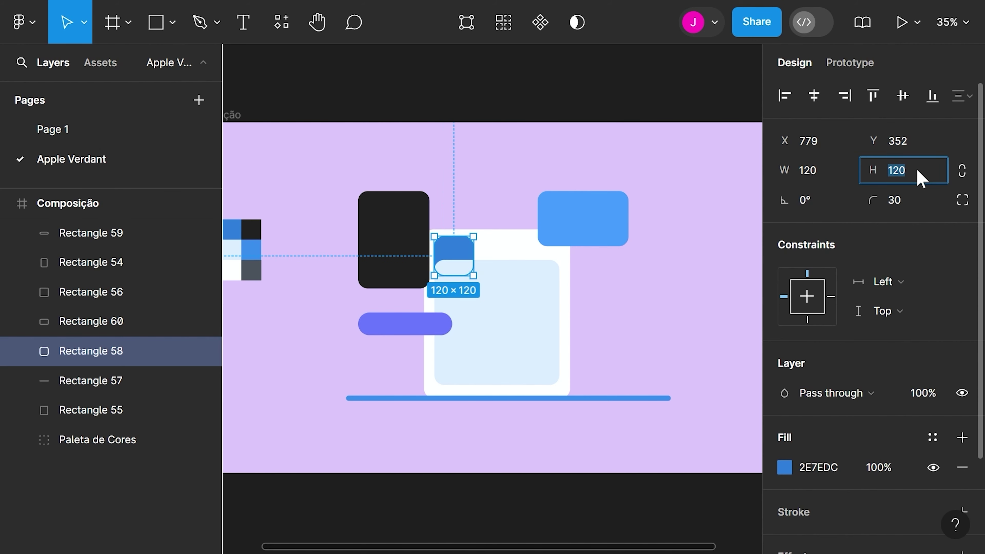
text(40)
click(682, 280)
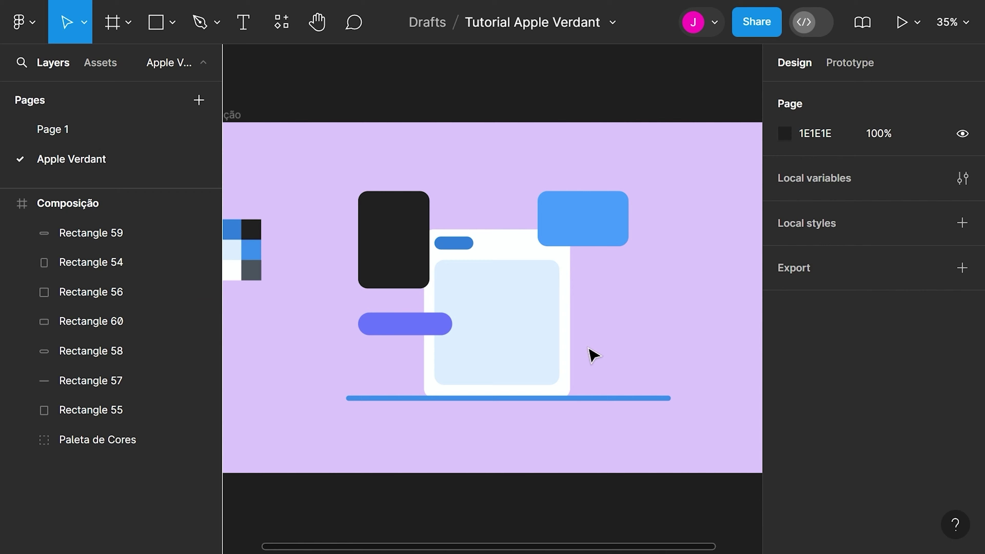
Draw a circle in the upper part of the black rectangle and size it to 130 × 130
click(174, 22)
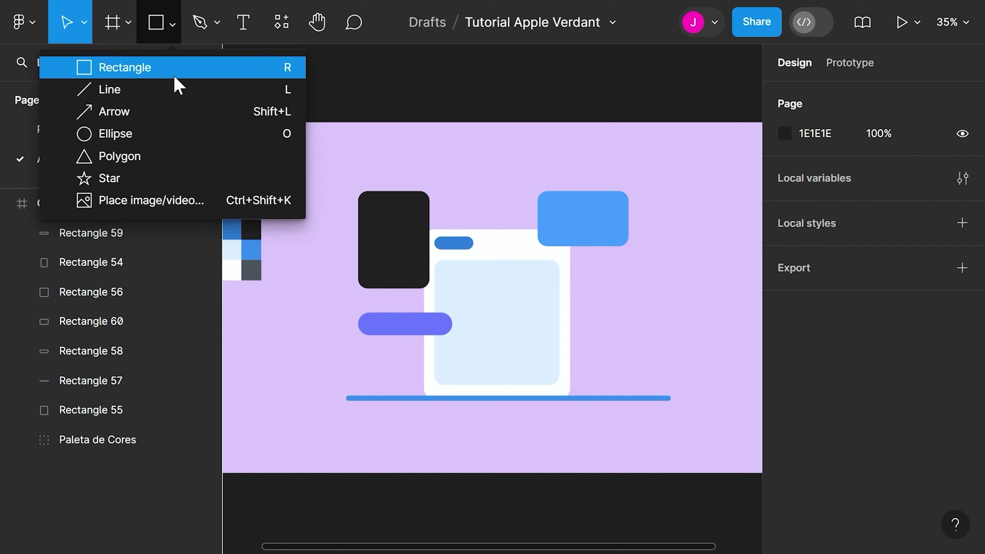
click(137, 135)
scroll(467, 289, up, 3)
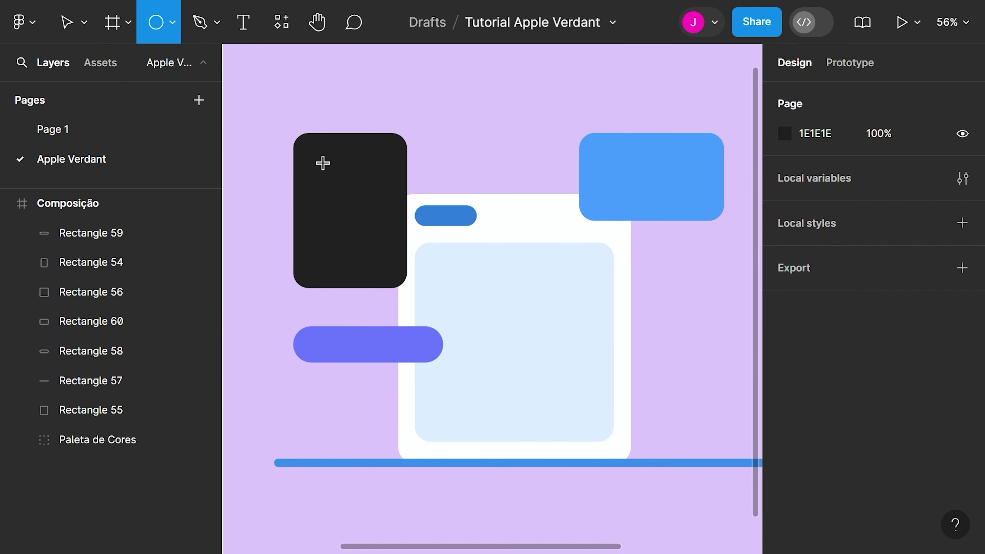
mouse_move(324, 159)
mouse_down()
mouse_move(391, 202)
mouse_move(367, 197)
mouse_up()
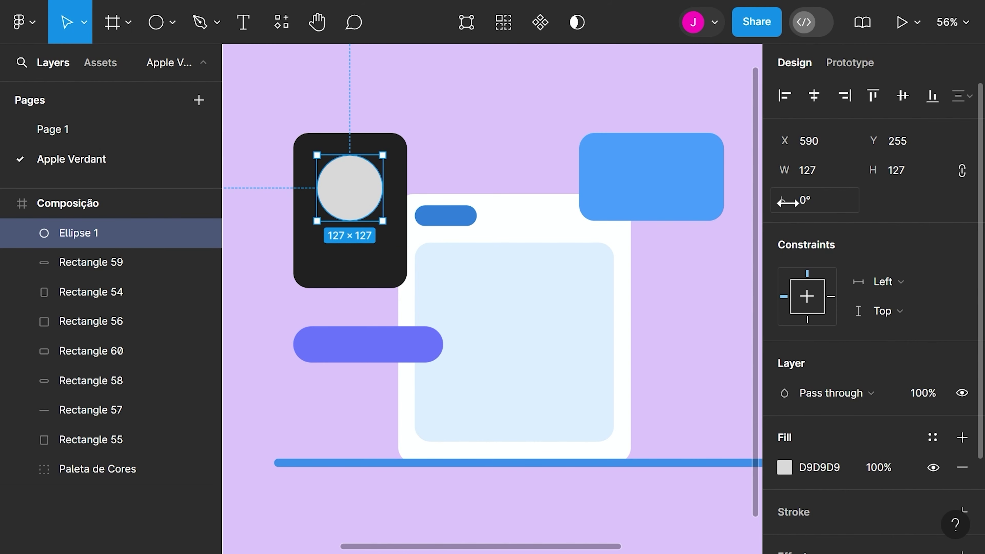
click(814, 188)
key(Up)
key(Up)
key(Up)
Remove the circle's fill and give it a grey 747474 stroke
scroll(879, 480, down, 3)
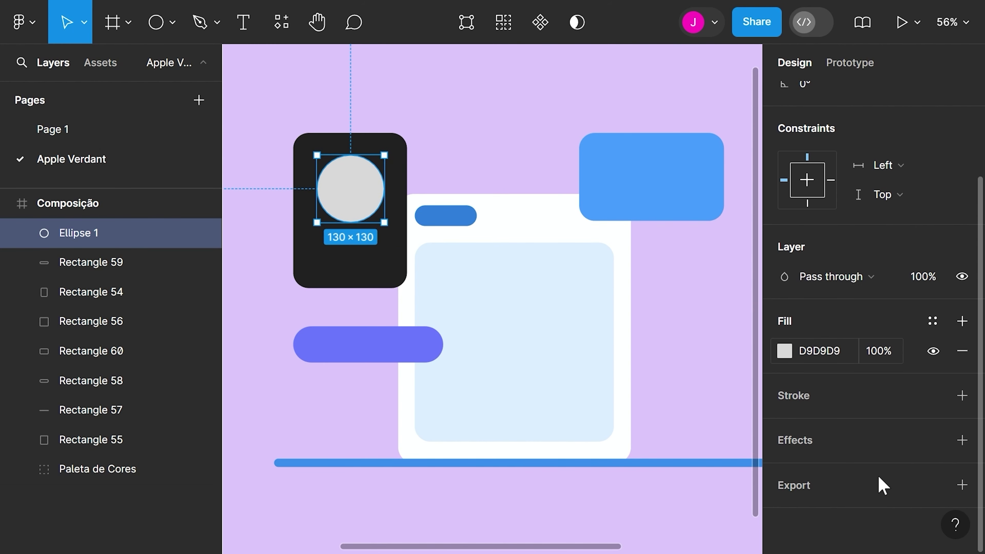
click(962, 351)
click(962, 366)
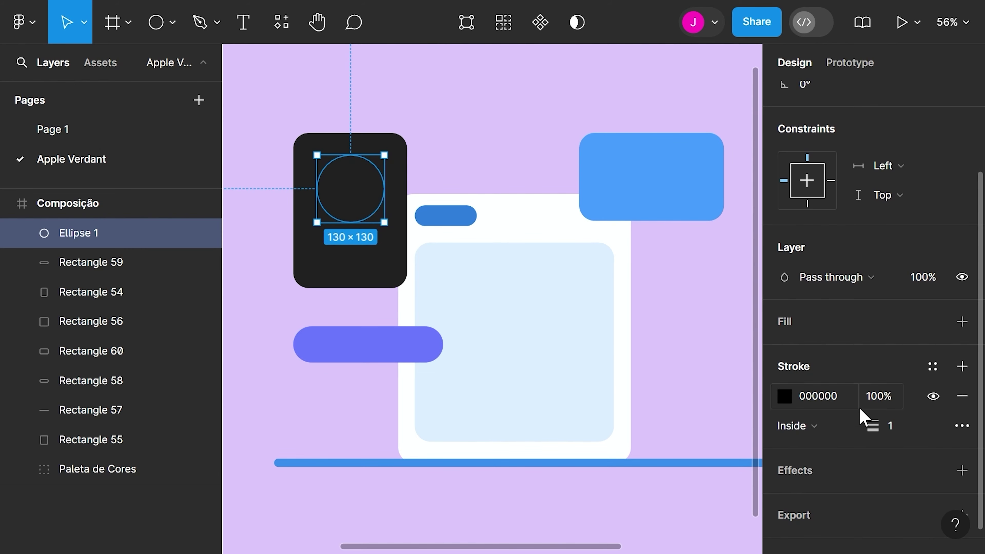
click(784, 396)
drag(551, 227, 510, 253)
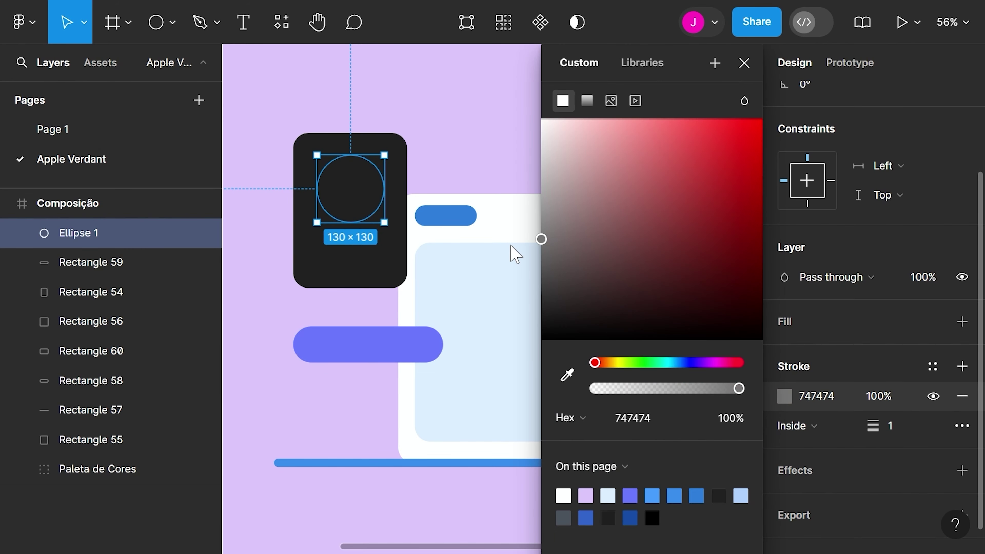
Set the grey circle's stroke thickness to 12
click(896, 428)
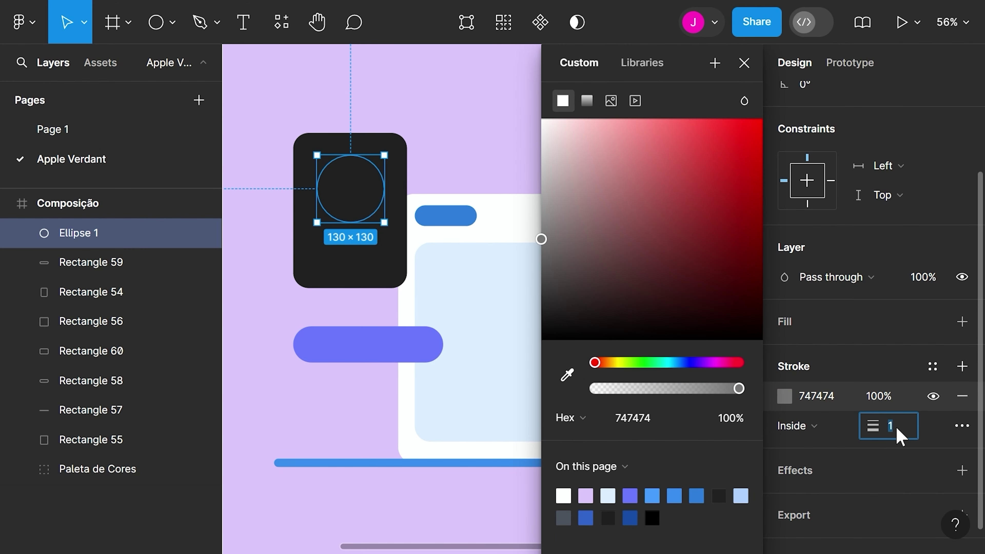
text(11)
key(Return)
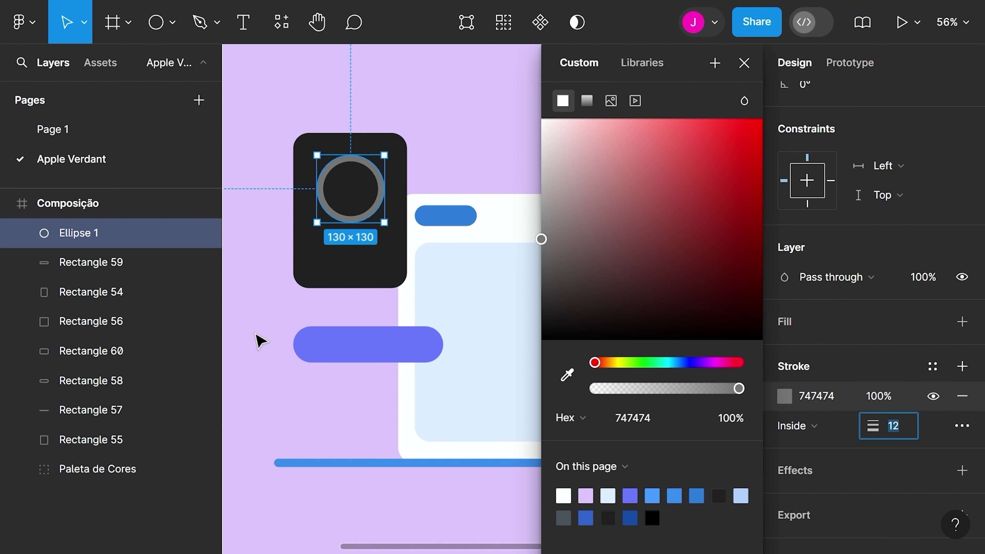
click(247, 302)
Nudge the grey ring slightly upward in the black rectangle and set its stroke alignment to Center
click(379, 175)
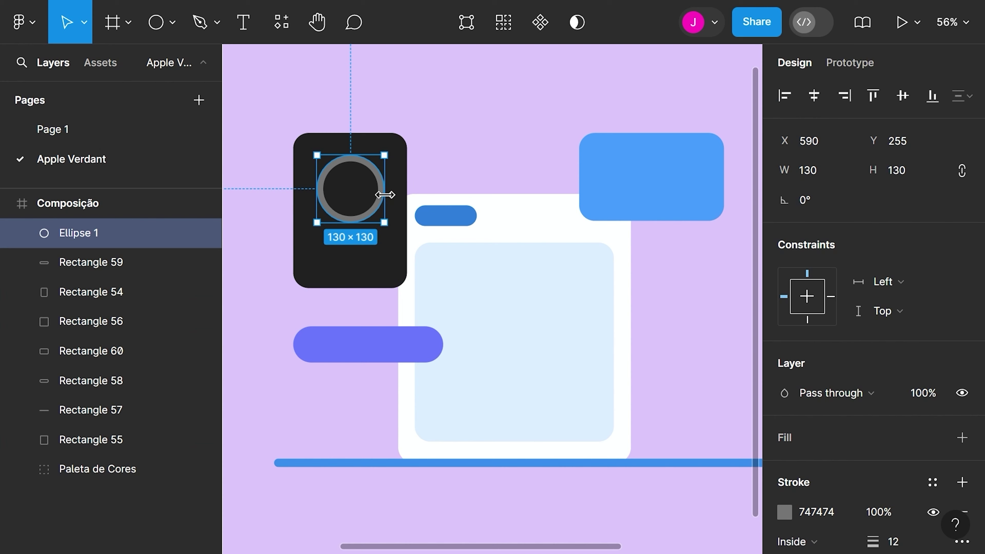
key(Up)
key(Up)
key(Up)
scroll(934, 429, down, 4)
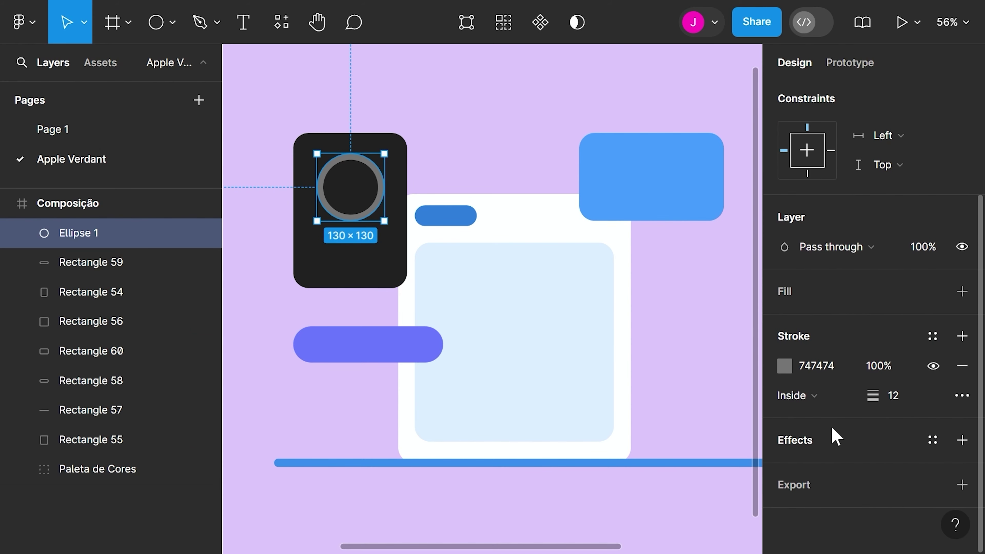
click(817, 397)
click(825, 375)
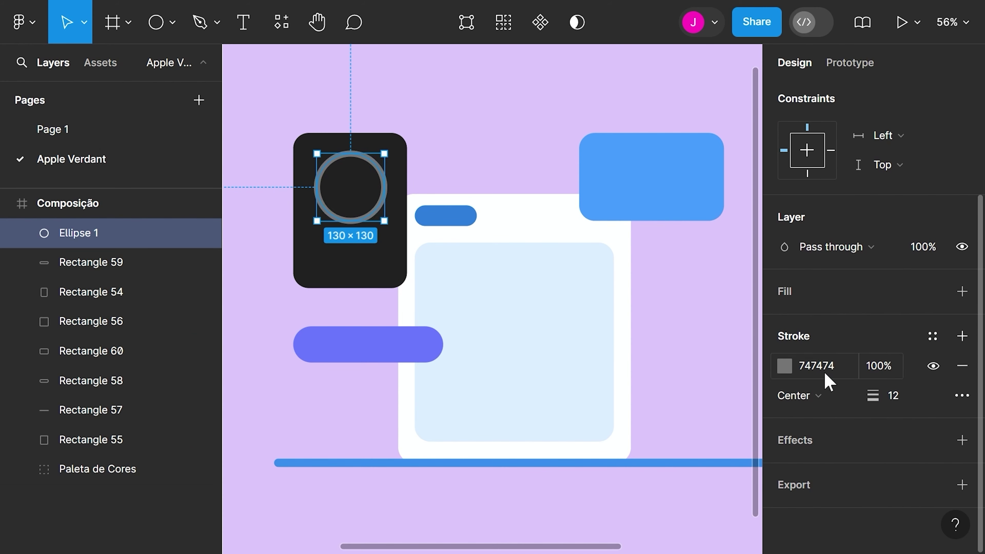
click(471, 146)
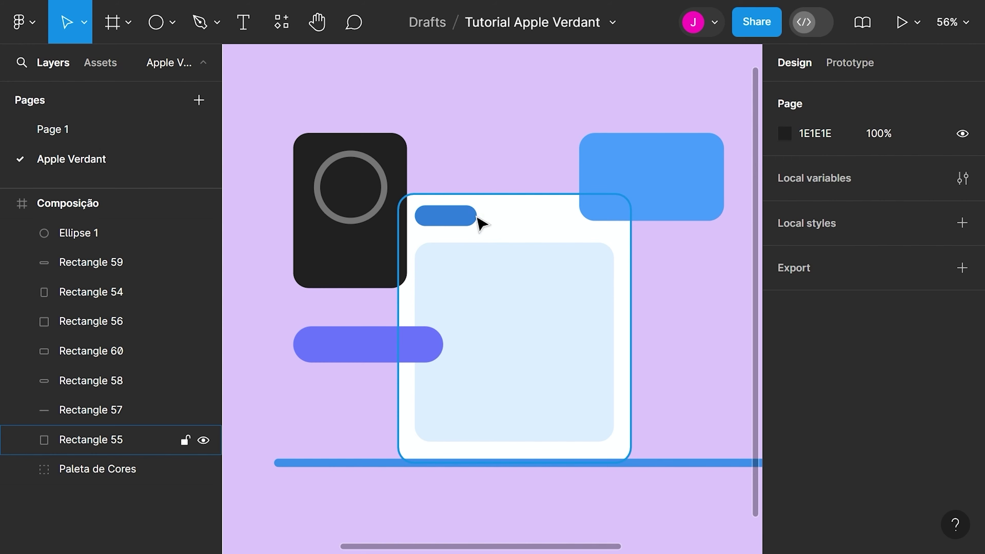
Draw a 90 × 90 circle over the white card's right edge and fill it with the bar's violet, 6A79FF
click(153, 35)
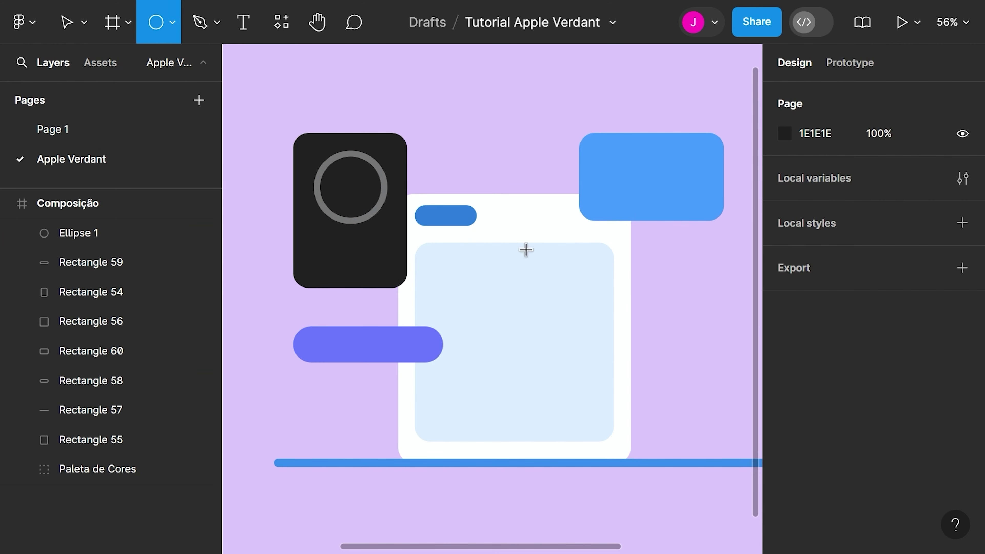
mouse_move(615, 302)
mouse_down()
mouse_move(662, 333)
mouse_move(638, 335)
mouse_up()
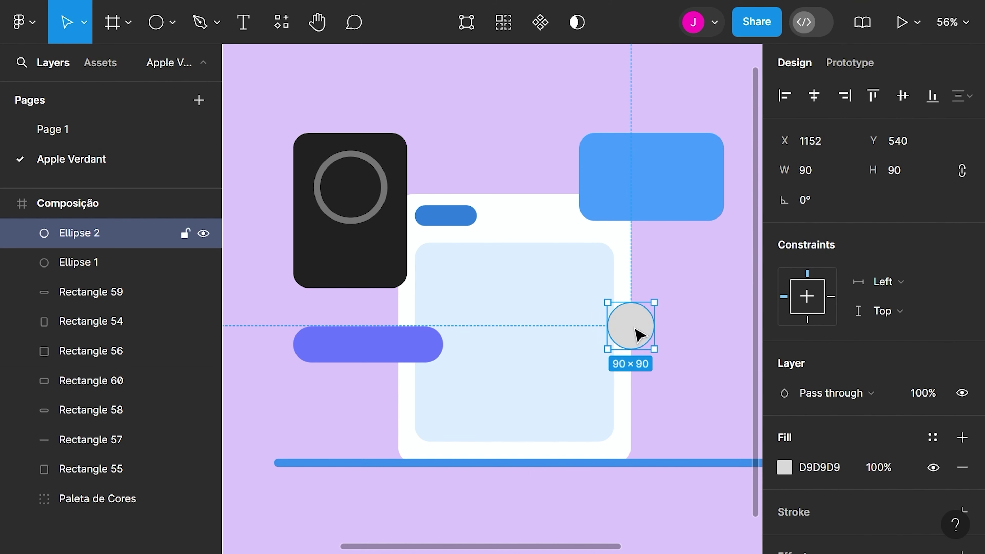
key(i)
click(411, 333)
click(703, 345)
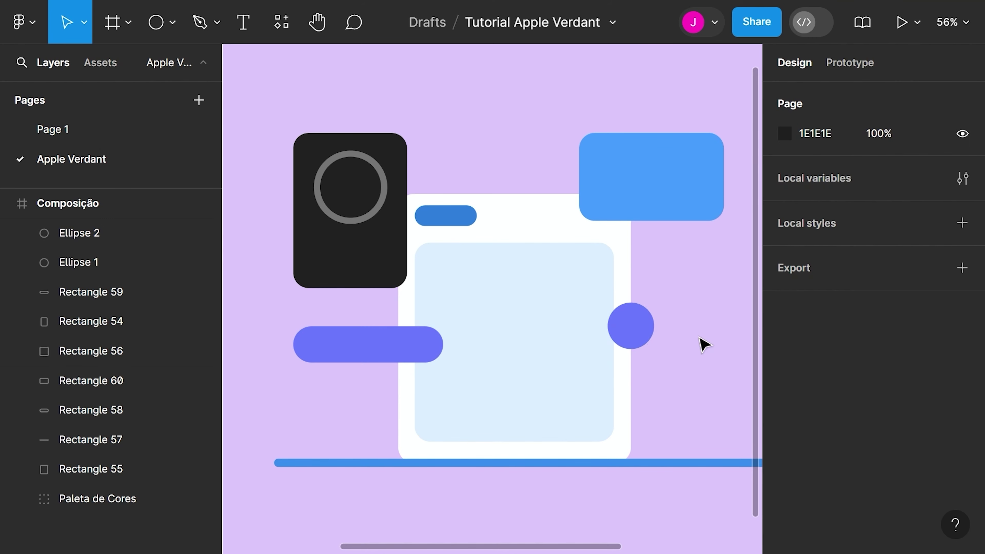
Lower the violet circle to Y 566 and check its alignment against the violet bar
drag(632, 339, 632, 353)
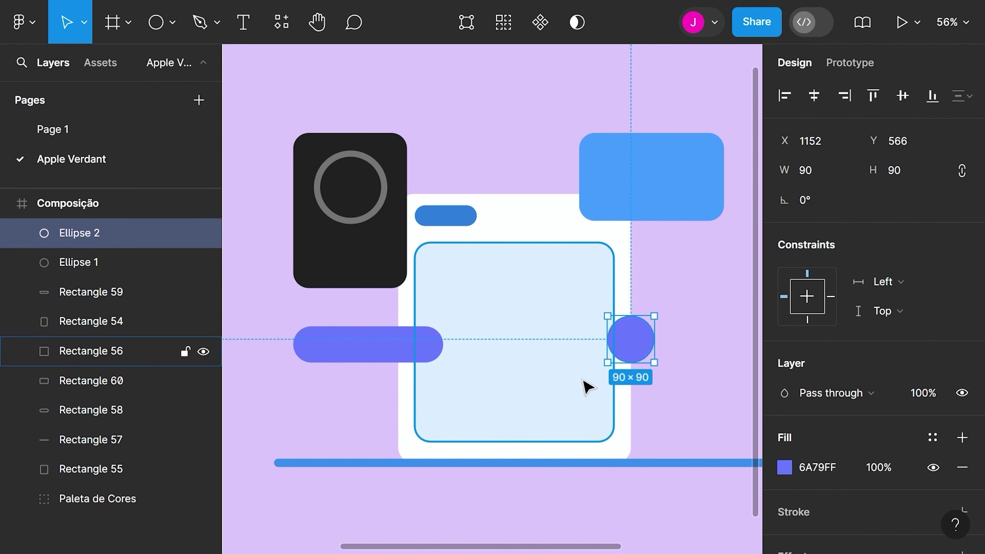
shift+click(396, 361)
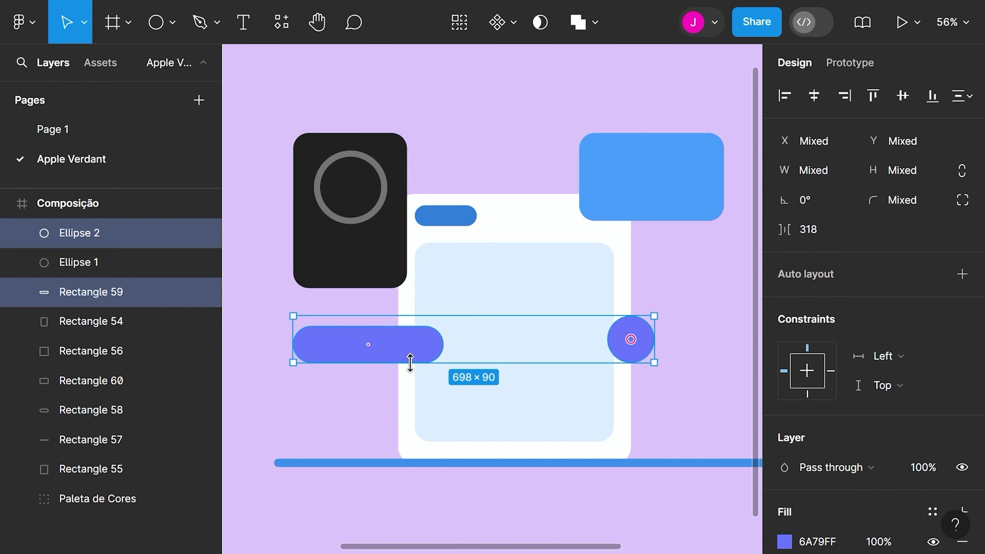
click(386, 404)
Draw a circle about 199 × 199 over the white card's lower-left side
scroll(361, 379, down, 2)
scroll(360, 378, right, 2)
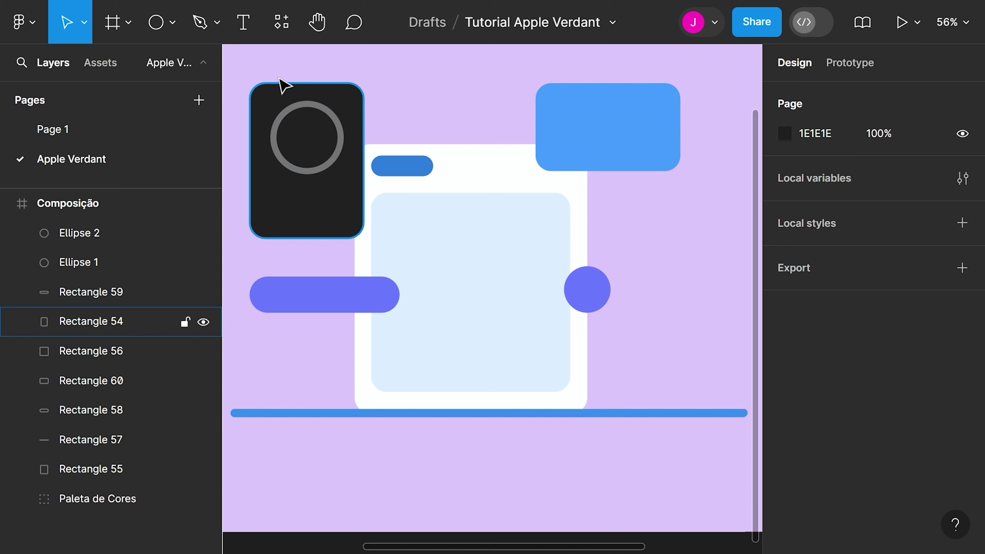
click(157, 24)
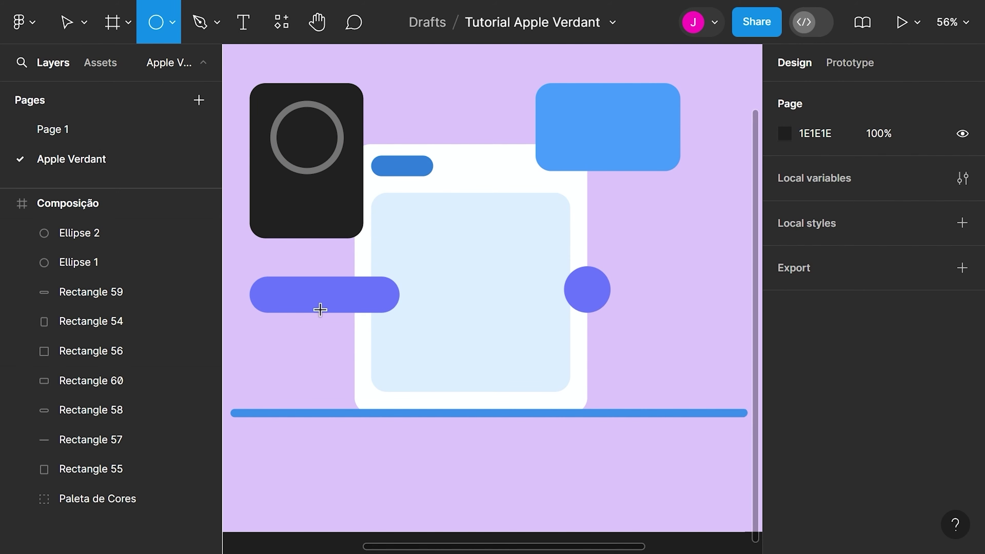
mouse_move(310, 289)
mouse_down()
mouse_move(411, 374)
mouse_move(408, 387)
mouse_up()
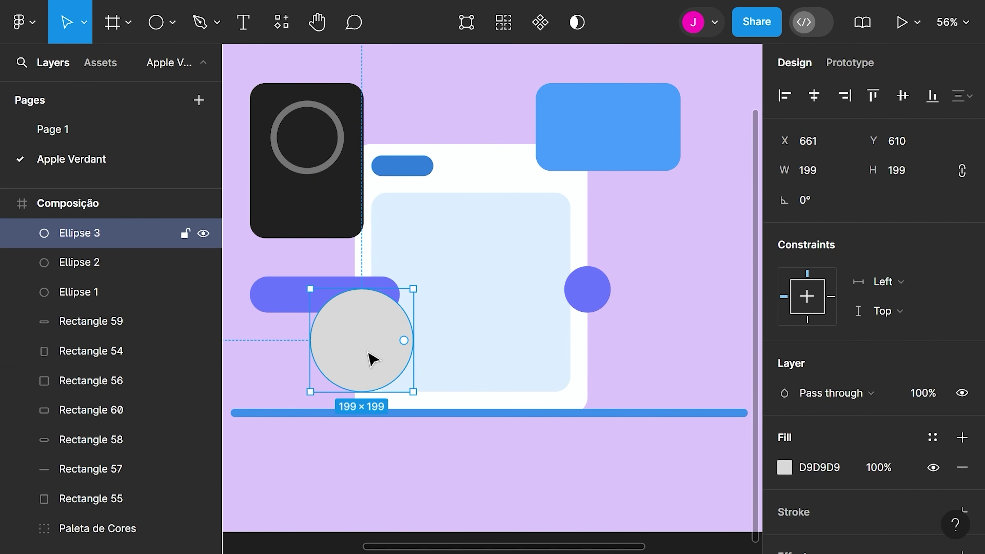
Cut the grey circle to an upper semicircle with a -50% sweep and rest it on the blue line at X 664, Y 743
mouse_move(373, 358)
mouse_down()
mouse_move(384, 378)
mouse_move(417, 374)
mouse_move(368, 396)
mouse_move(336, 368)
mouse_move(307, 364)
mouse_up()
click(306, 364)
drag(398, 359, 391, 405)
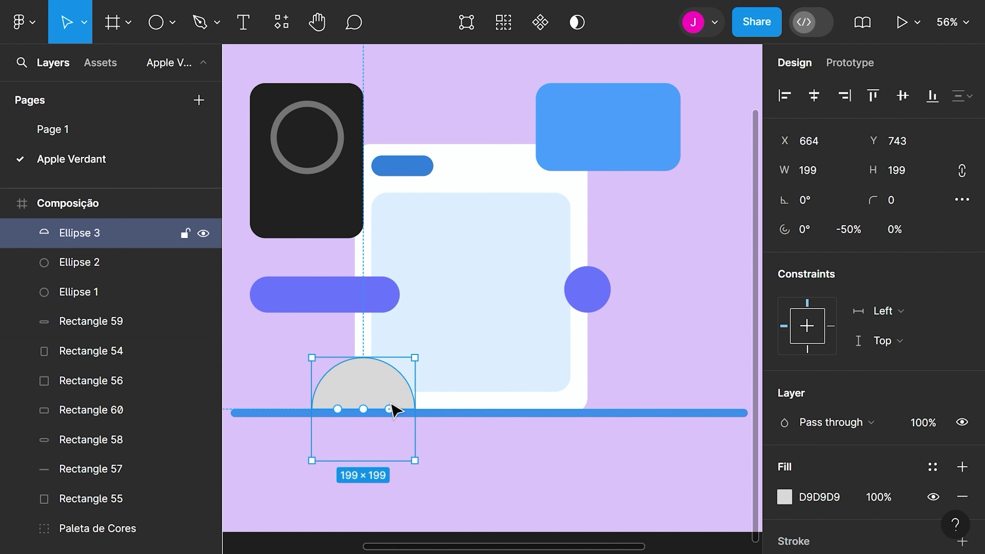
Fill the semicircle with the palette's dark blue 3364CA
key(shift+1)
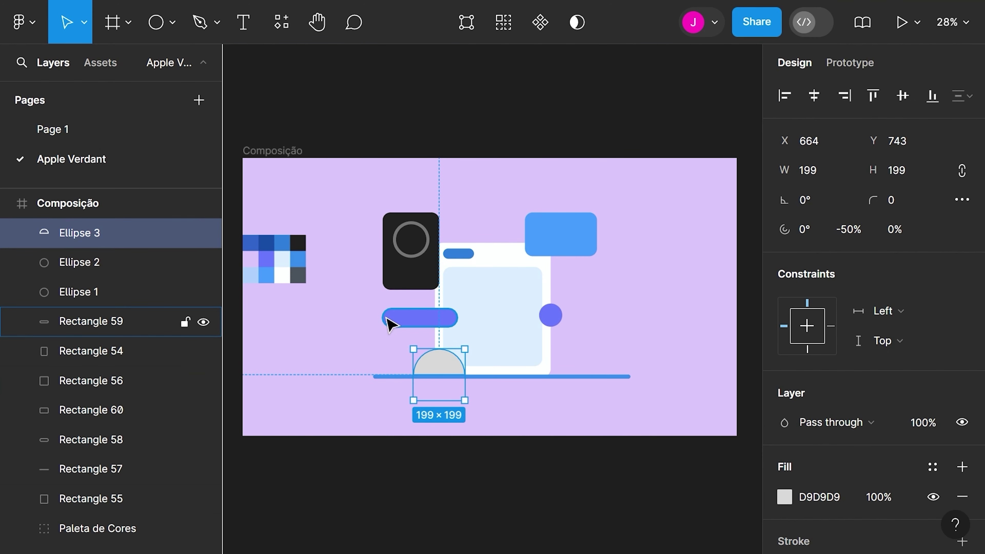
key(i)
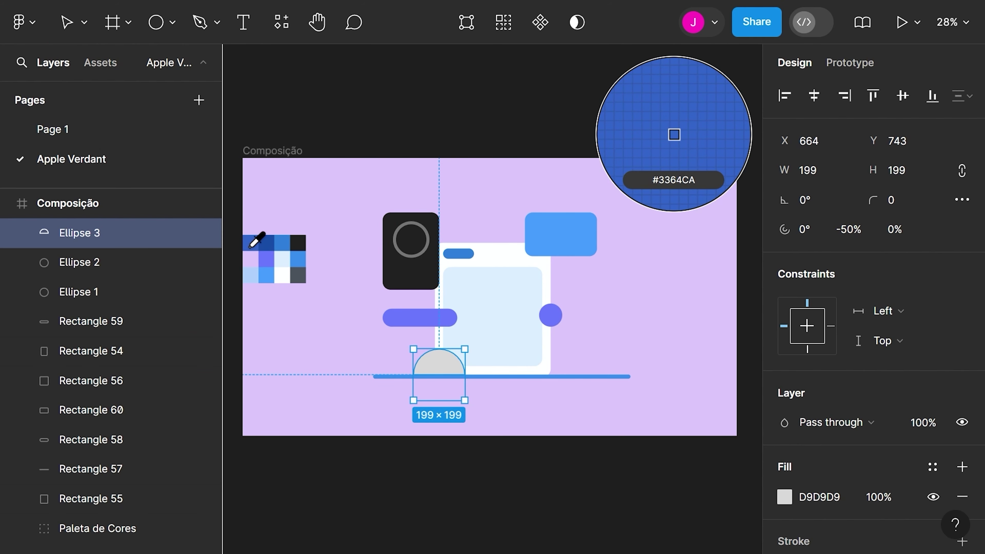
click(256, 241)
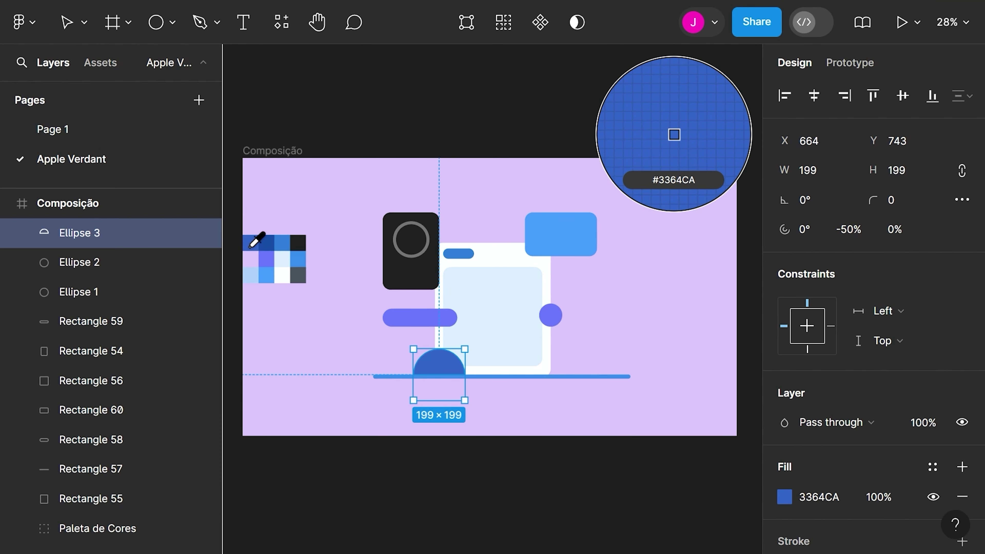
click(572, 414)
Duplicate the semicircle onto the blue line's right side and enlarge the copy to 280 × 280 at X 1176, Y 702
scroll(504, 400, up, 3)
click(412, 360)
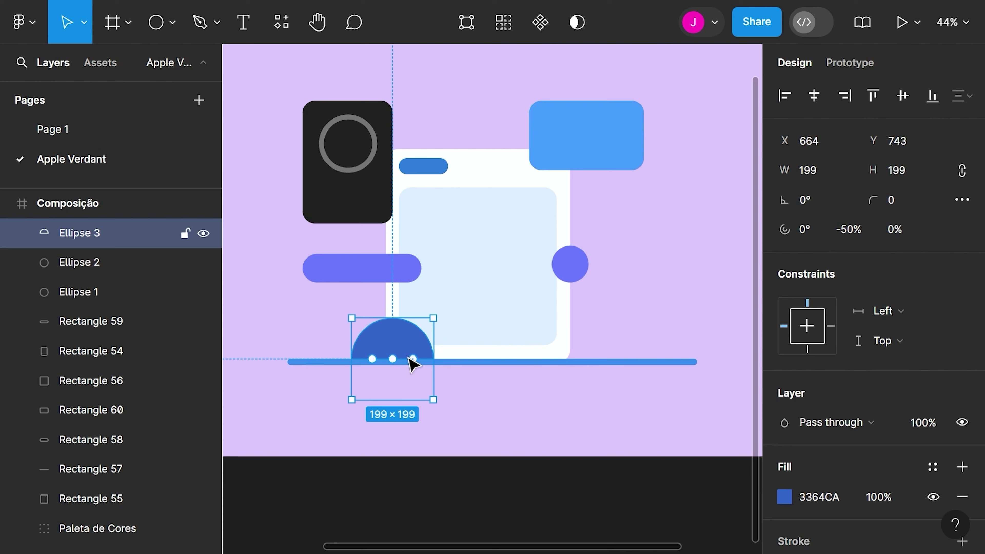
drag(404, 354, 646, 357)
drag(585, 317, 553, 310)
drag(625, 314, 626, 327)
scroll(655, 344, down, 3)
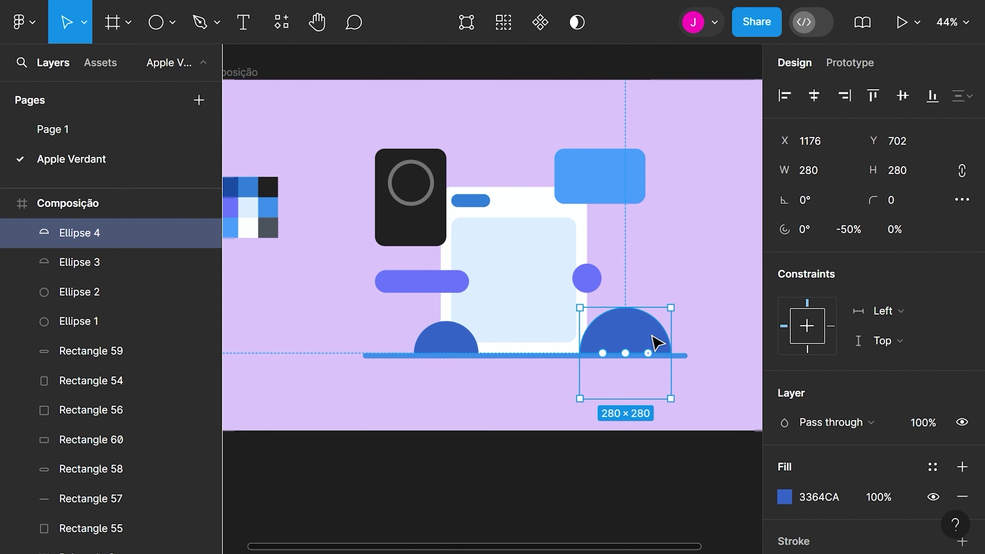
click(648, 282)
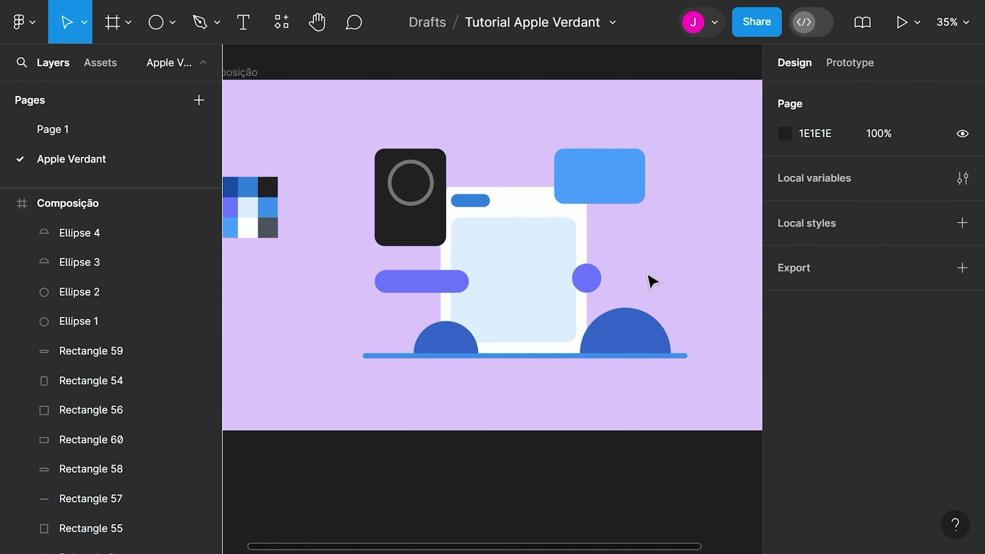
Draw a rounded hump with the Pen tool along the blue line, starting at X 540, Y 848 and ending at X 689, Y 848
scroll(576, 299, up, 3)
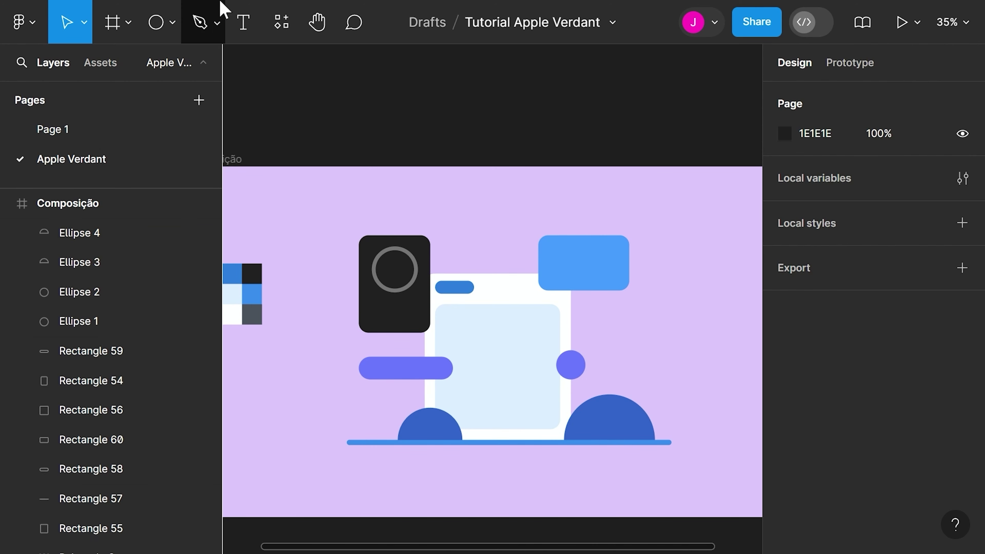
click(202, 20)
click(216, 22)
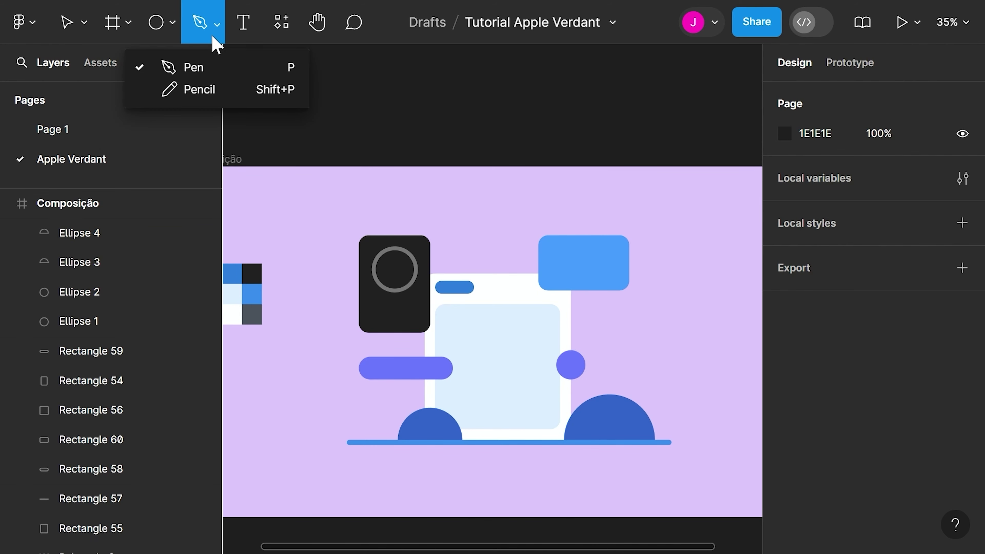
click(190, 70)
scroll(442, 427, up, 5)
scroll(409, 449, down, 3)
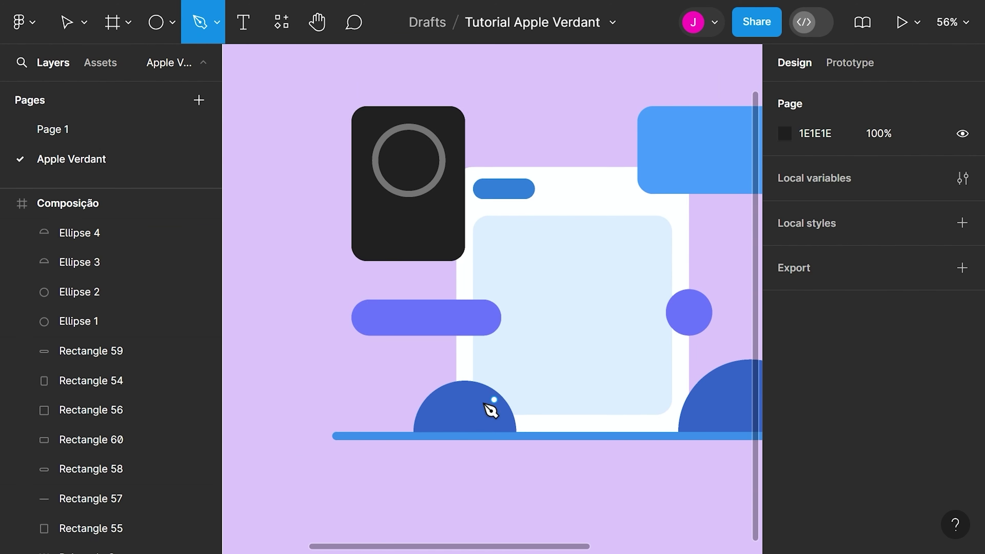
scroll(493, 406, up, 6)
click(321, 454)
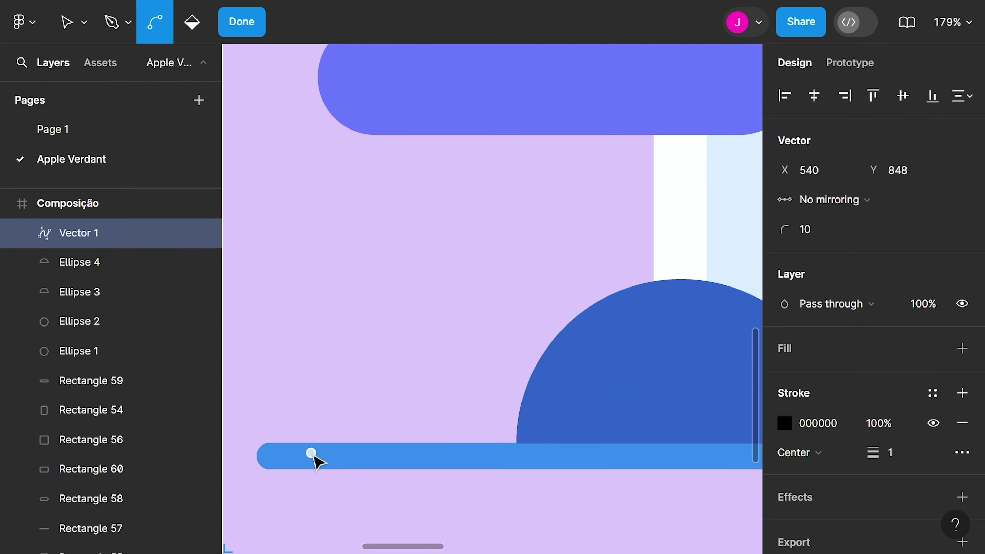
scroll(400, 403, down, 3)
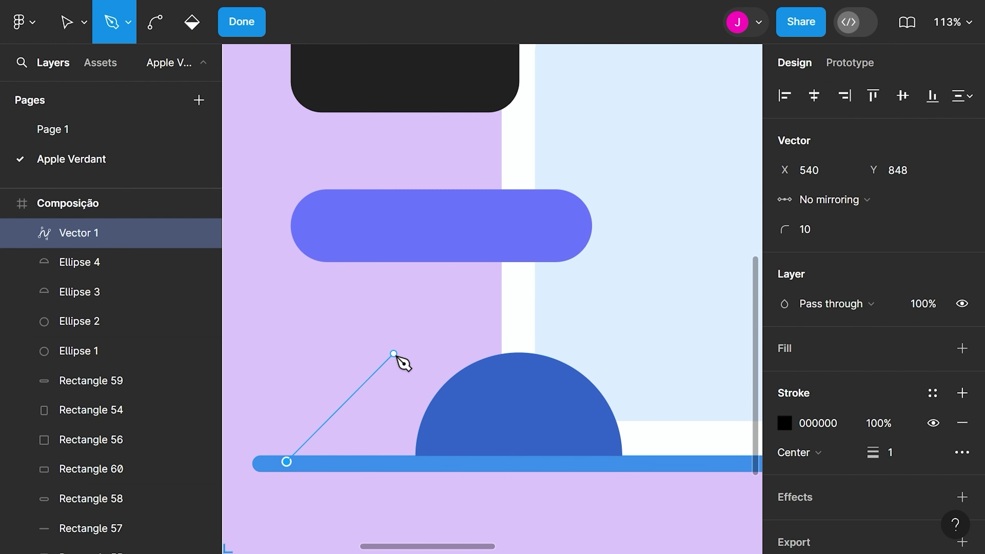
click(392, 356)
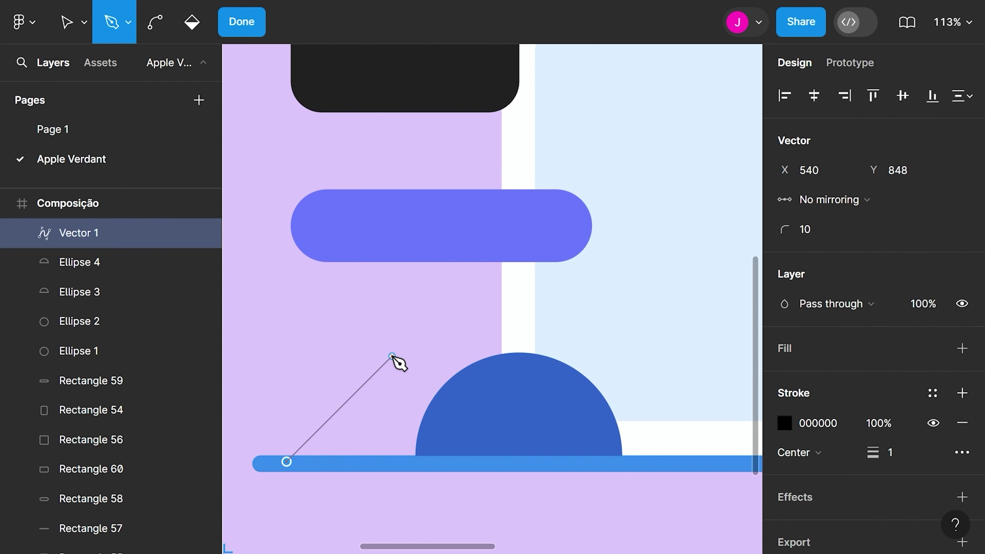
drag(392, 356, 473, 361)
click(441, 462)
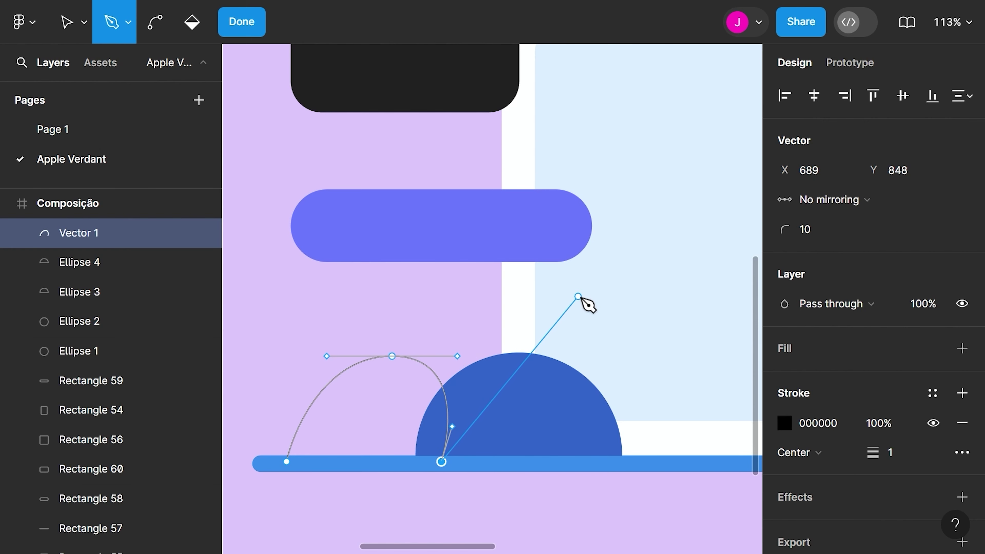
Continue the path with a taller hump peaking at X 847.5, Y 639 and ending at X 947.5, Y 848, and close it at its start
drag(606, 244, 709, 254)
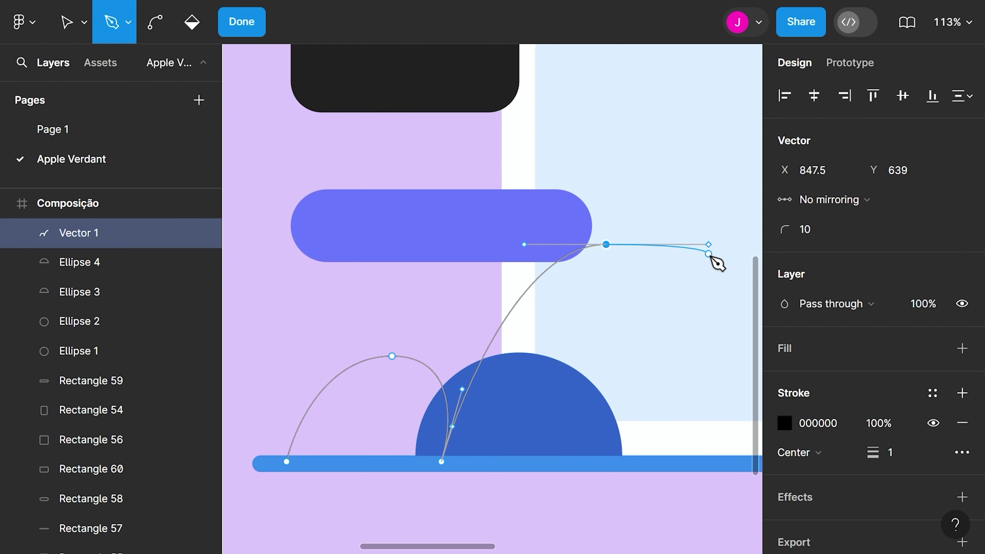
scroll(532, 259, down, 5)
scroll(585, 299, up, 5)
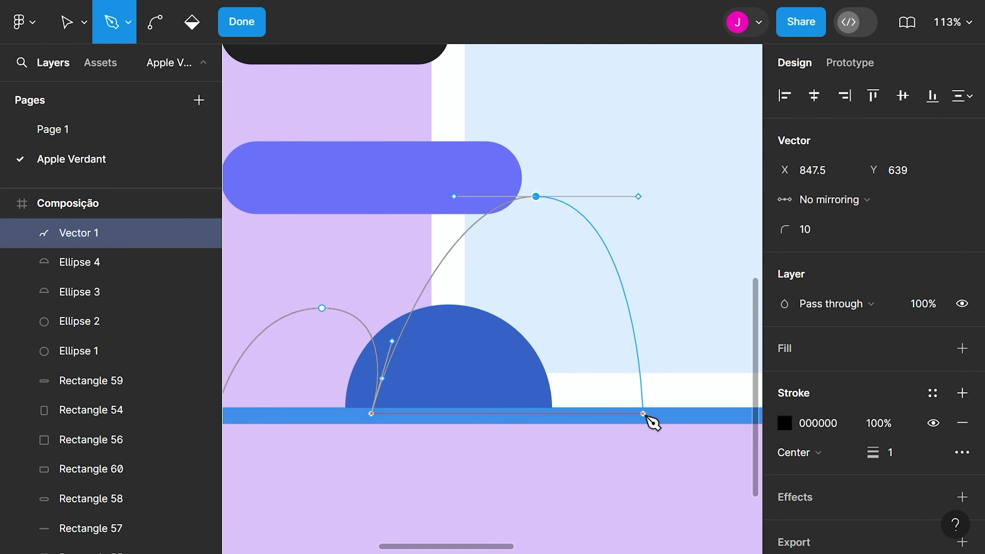
click(639, 413)
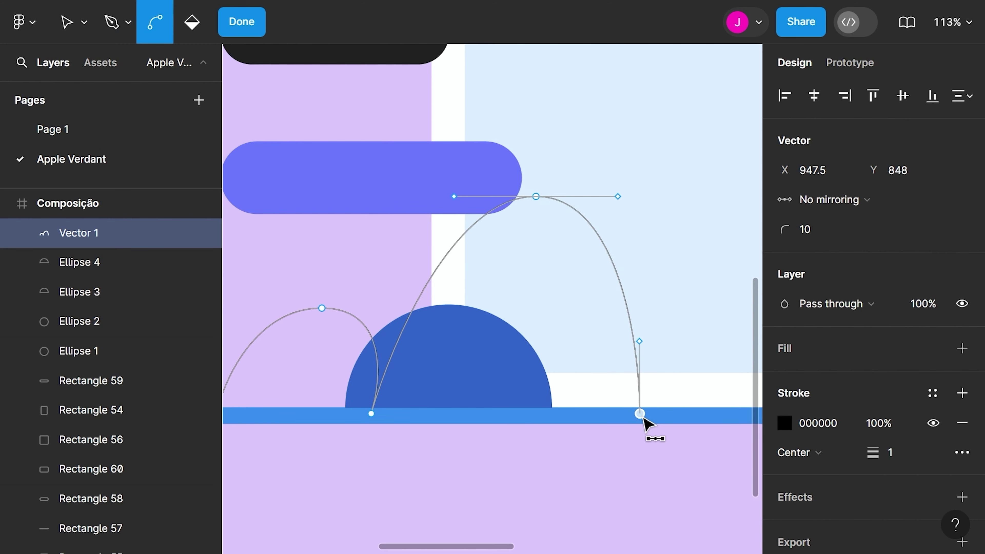
scroll(648, 418, down, 3)
click(374, 414)
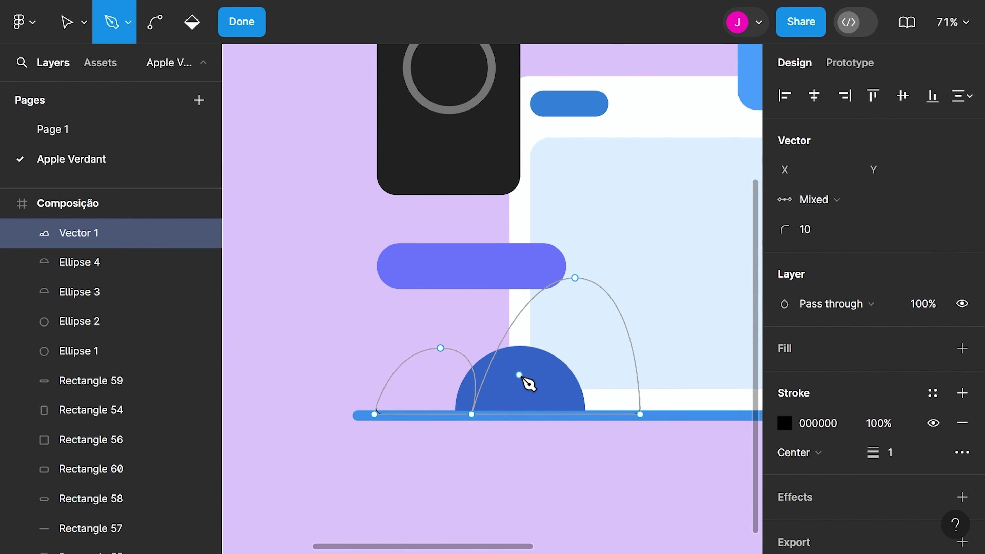
Extend the left curve handle of the taller hump's peak to X 750.5, Y 639, with no mirroring
key(v)
click(575, 278)
drag(524, 278, 513, 278)
key(ctrl+z)
key(ctrl+z)
key(ctrl+z)
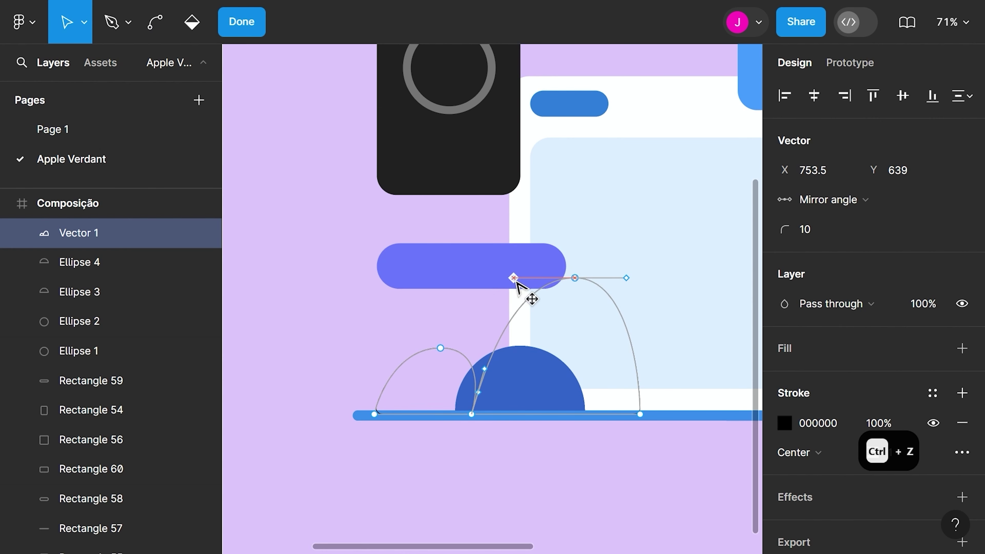
ctrl+click(512, 278)
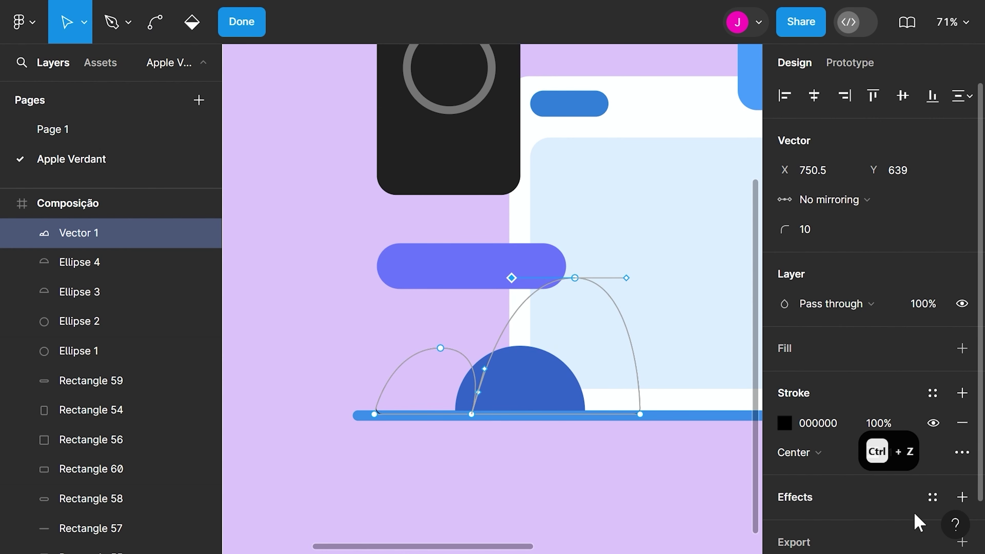
Remove the hump shape's stroke and fill it with the blue line's colour 388CEC
click(962, 422)
click(962, 348)
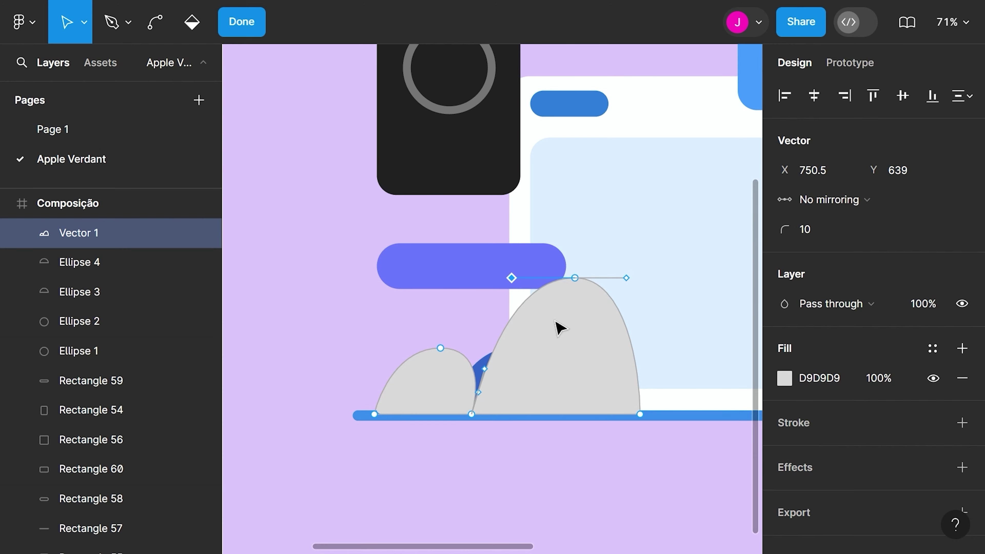
scroll(469, 310, down, 3)
scroll(471, 312, down, 2)
key(i)
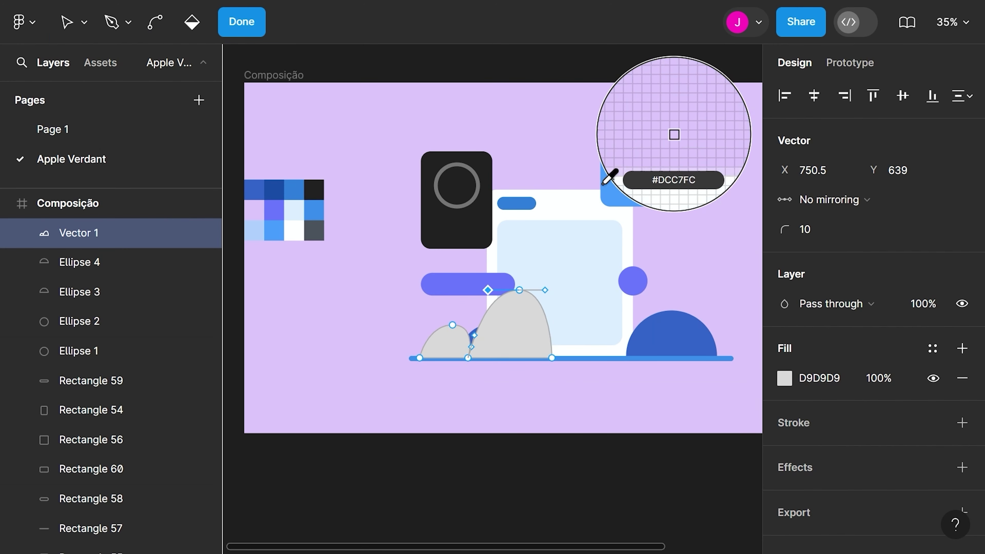
scroll(600, 356, up, 2)
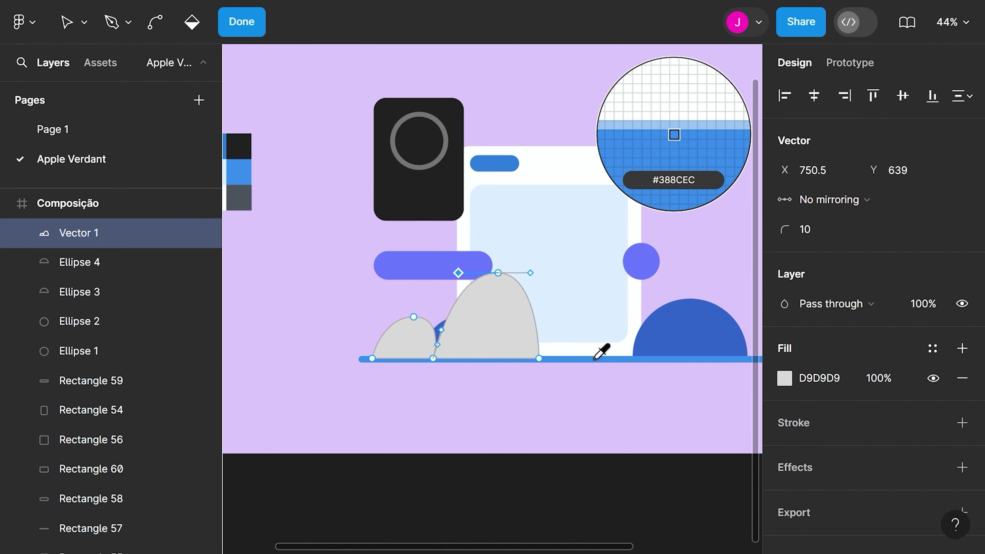
click(595, 359)
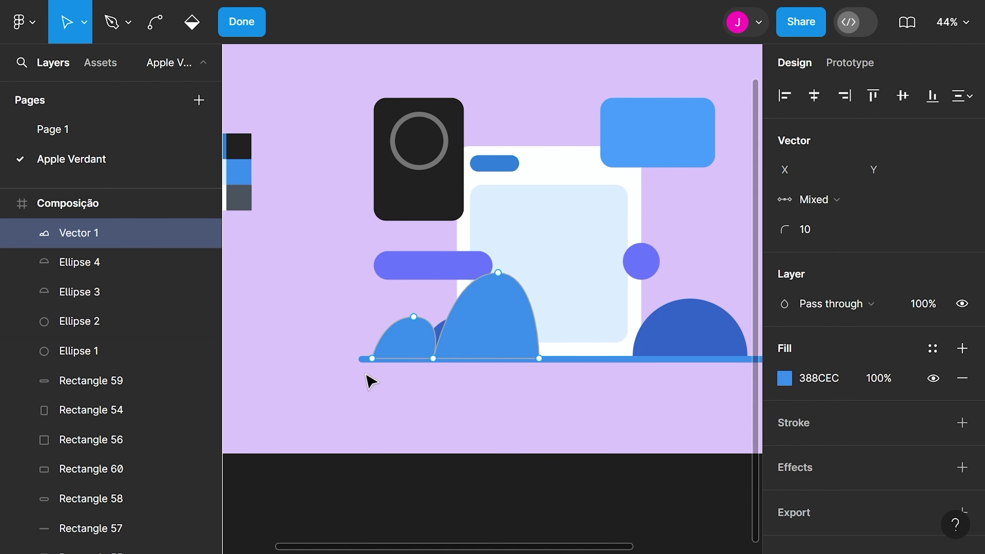
key(Escape)
Move the Vector 1 layer below Rectangle 55 so the hump shape sits behind the card and semicircle
drag(74, 240, 73, 512)
scroll(72, 468, down, 3)
drag(66, 455, 75, 521)
click(374, 387)
click(403, 342)
Shift the smaller dark blue semicircle right along the blue line to X 720, Y 743
scroll(467, 347, up, 2)
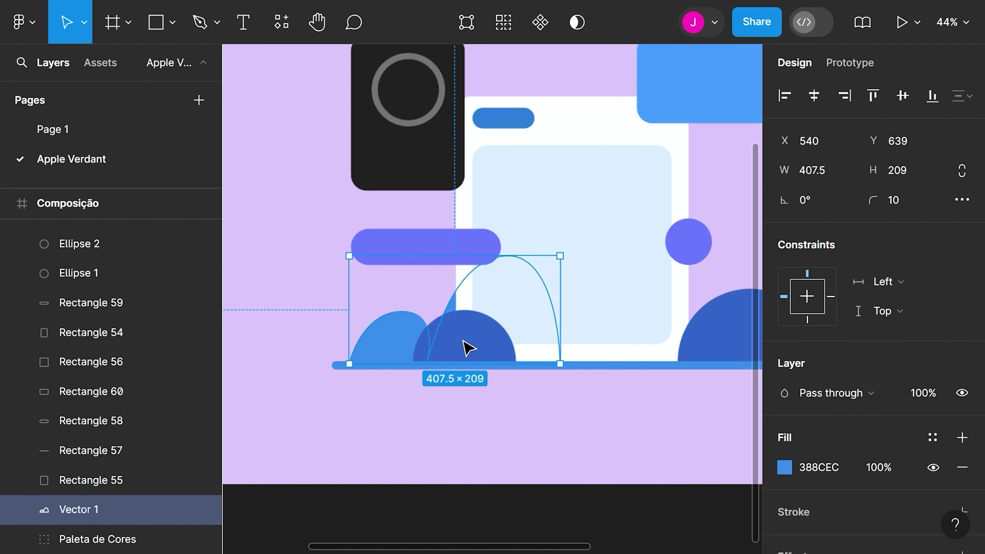
scroll(463, 341, up, 3)
drag(465, 340, 495, 332)
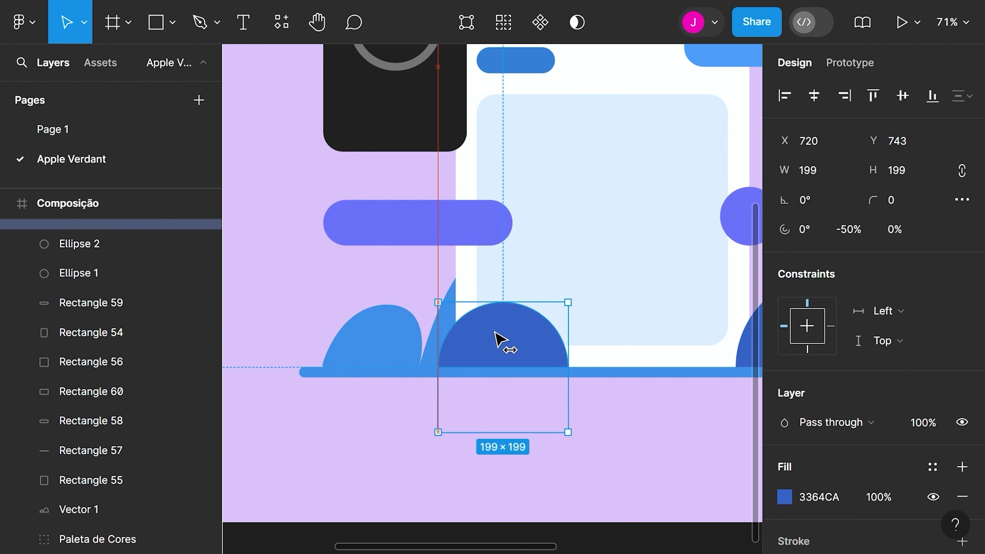
Shrink the light blue hump shape to 359 × 184 with its base kept on the blue line
click(393, 336)
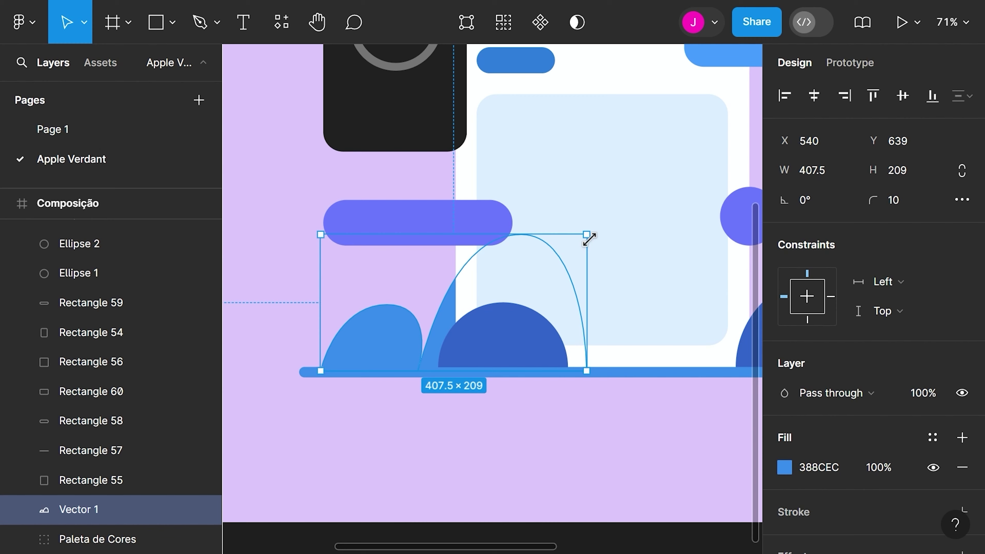
drag(589, 239, 556, 259)
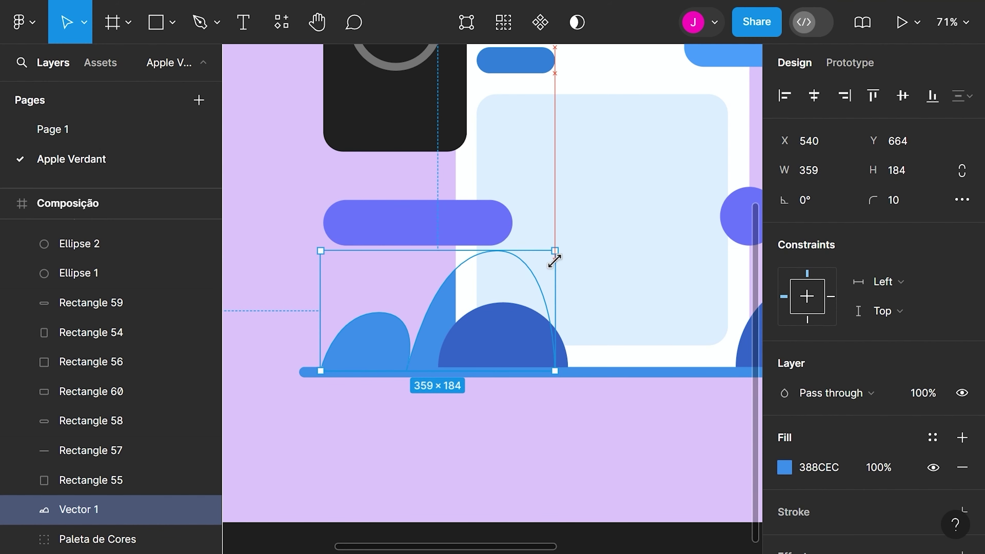
click(545, 424)
scroll(532, 416, down, 3)
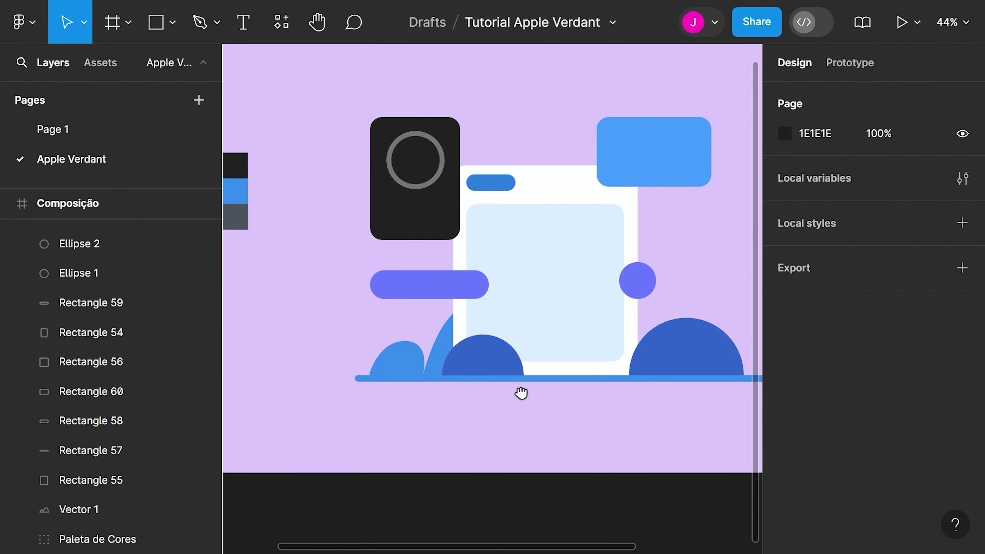
Set the light blue hump shape's corner radius to 0
scroll(521, 394, up, 3)
click(403, 370)
click(908, 201)
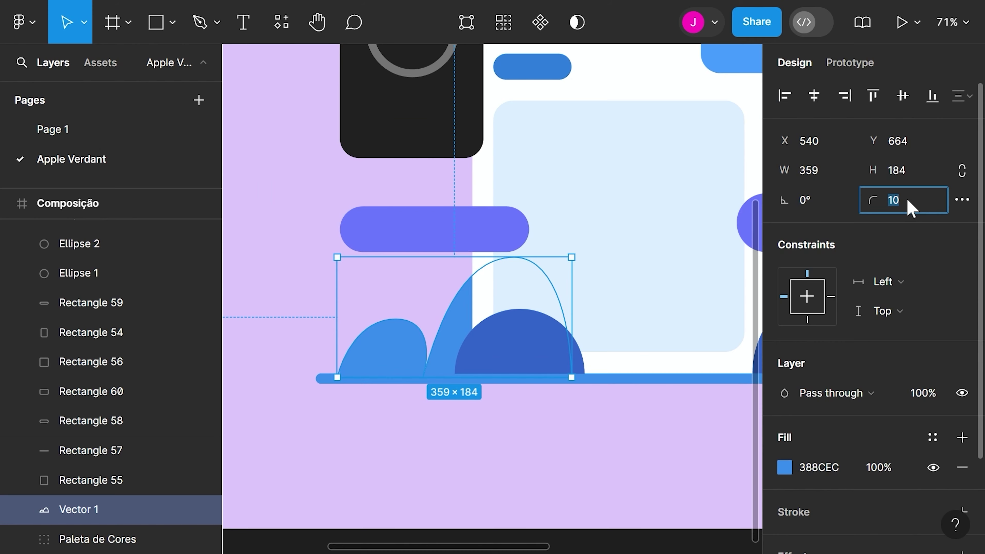
text(0)
click(578, 434)
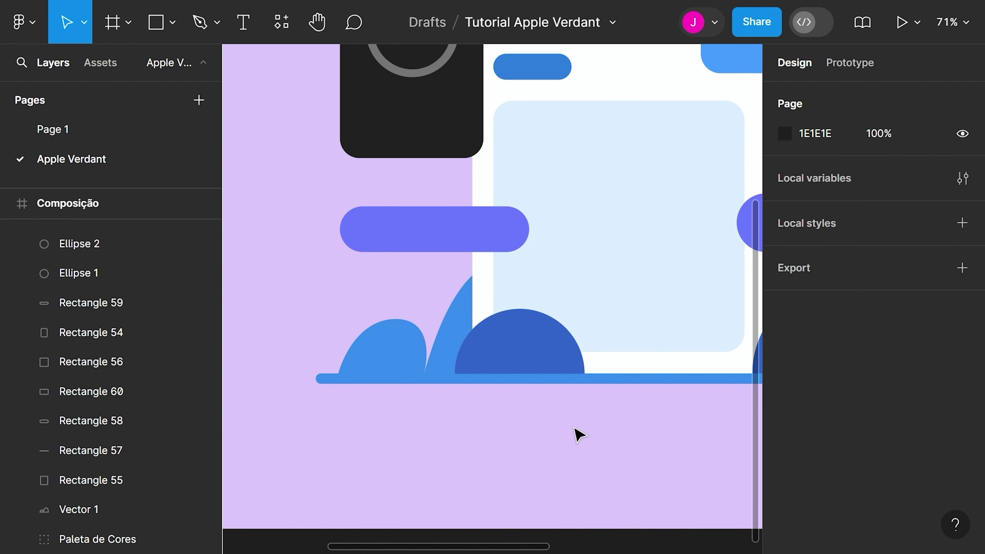
Draw a second pen hump over the small semicircle, from X 815.5, Y 846 through a peak at X 905.5, Y 757.5 to X 940, Y 846
scroll(467, 382, down, 2)
scroll(506, 394, up, 2)
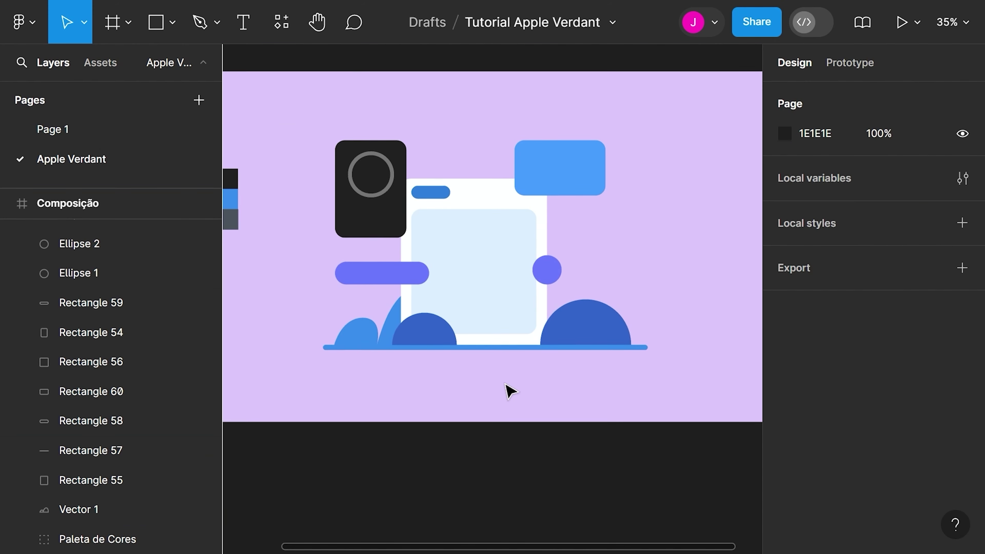
scroll(452, 343, up, 3)
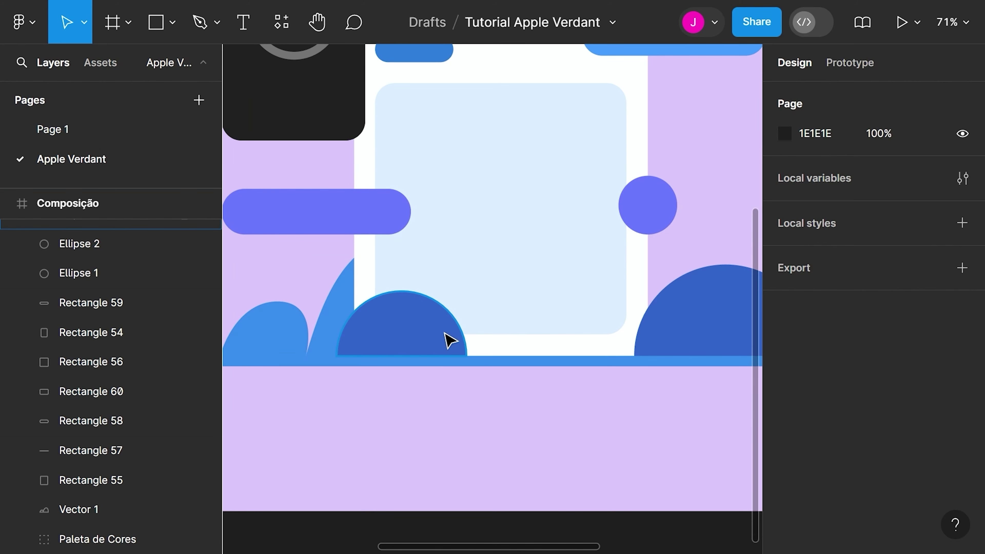
scroll(354, 251, down, 2)
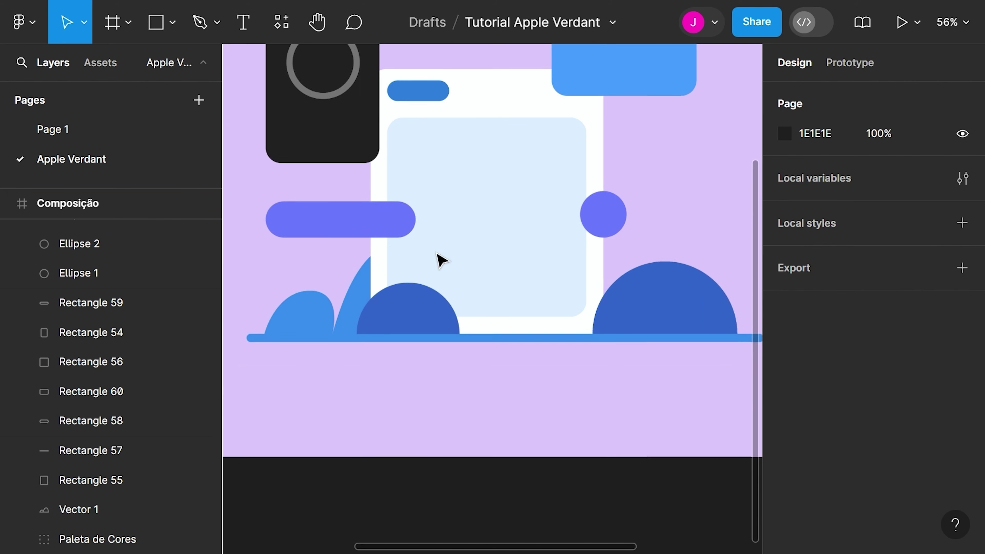
drag(501, 299, 417, 338)
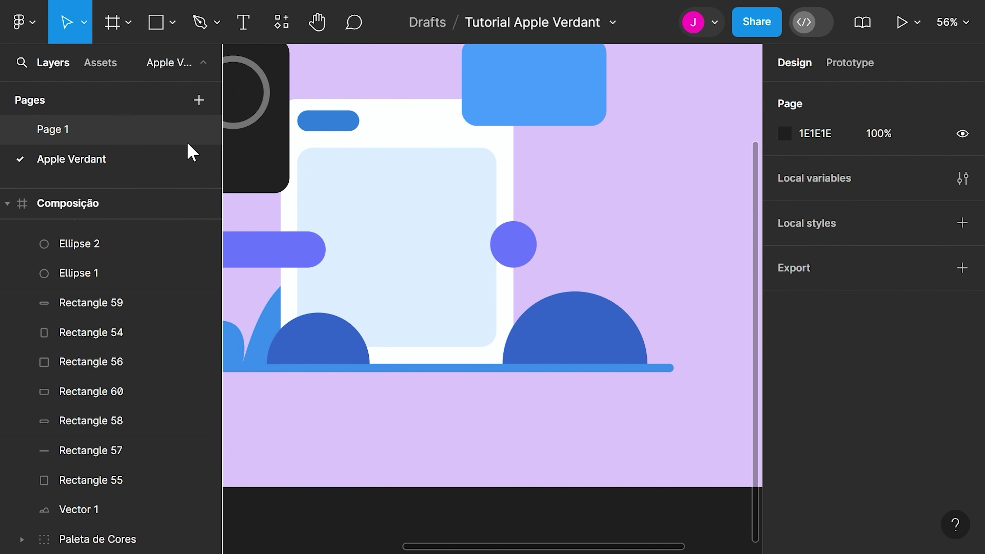
click(200, 24)
scroll(372, 405, up, 2)
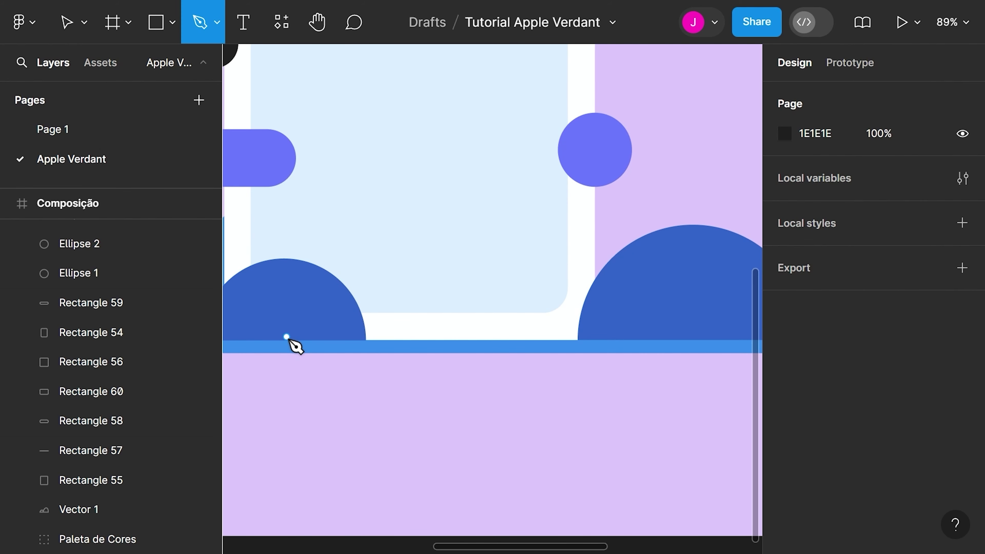
drag(281, 344, 303, 332)
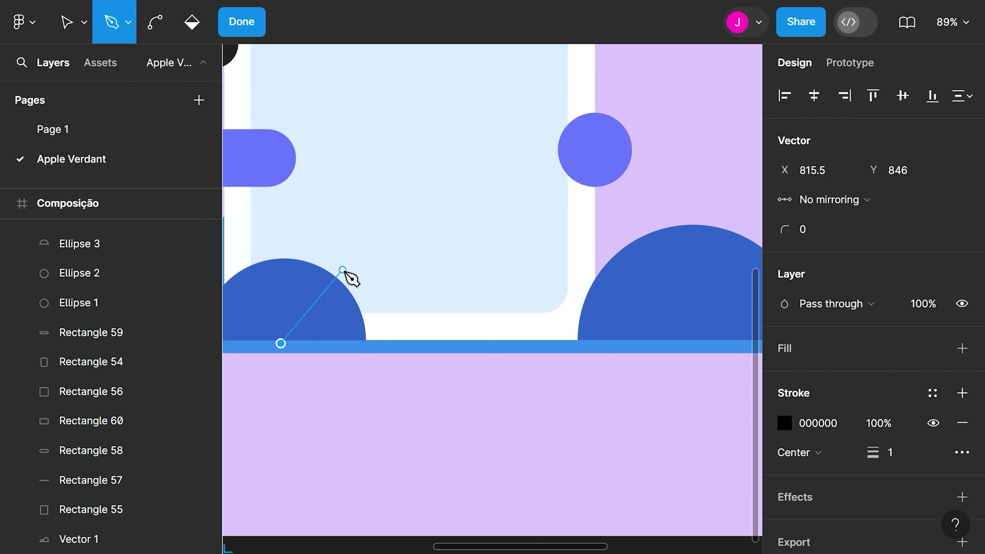
drag(354, 271, 409, 271)
click(366, 343)
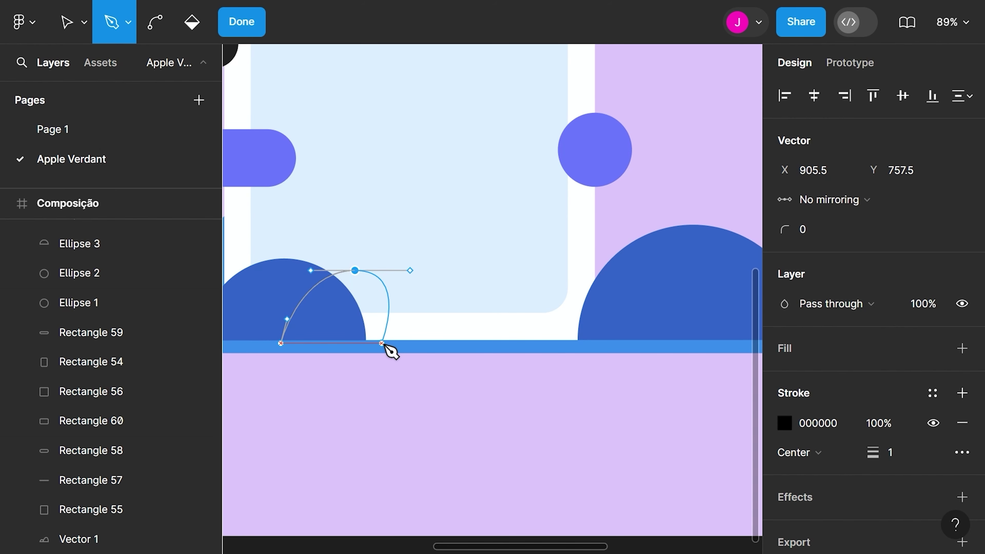
Continue the path with a taller hump peaking at X 1077, Y 709 and ending on the blue line at X 1116, Y 846
scroll(411, 246, down, 2)
scroll(442, 247, up, 2)
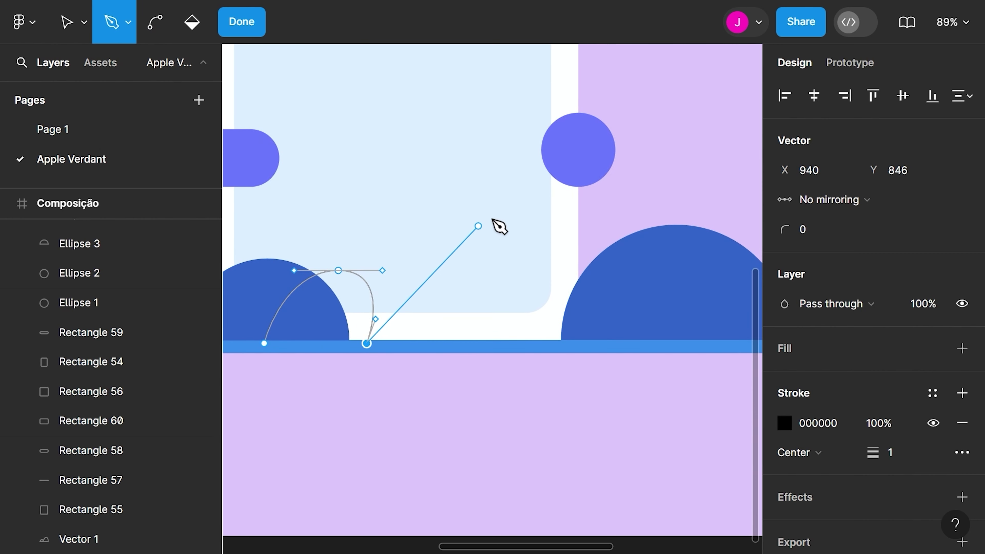
click(502, 207)
key(ctrl+z)
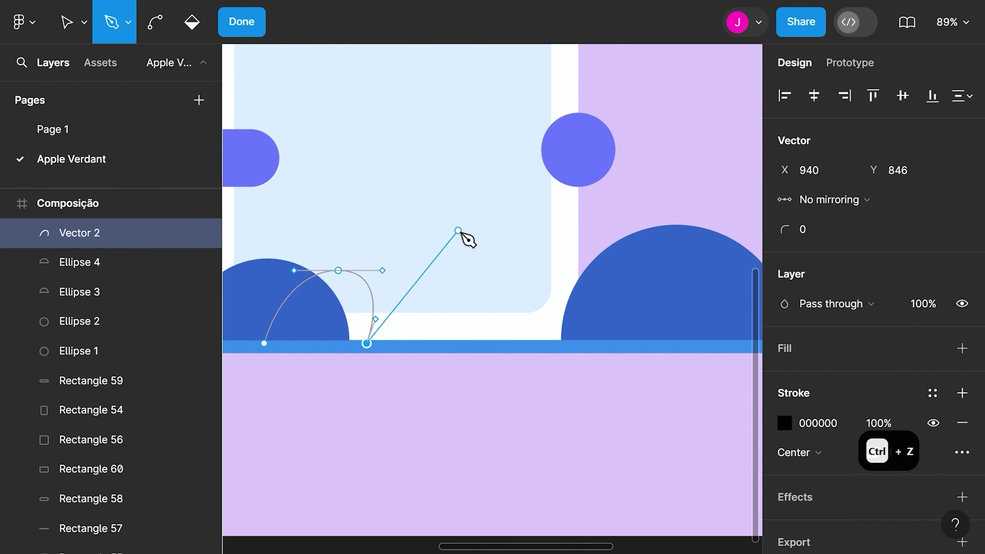
drag(479, 231, 546, 254)
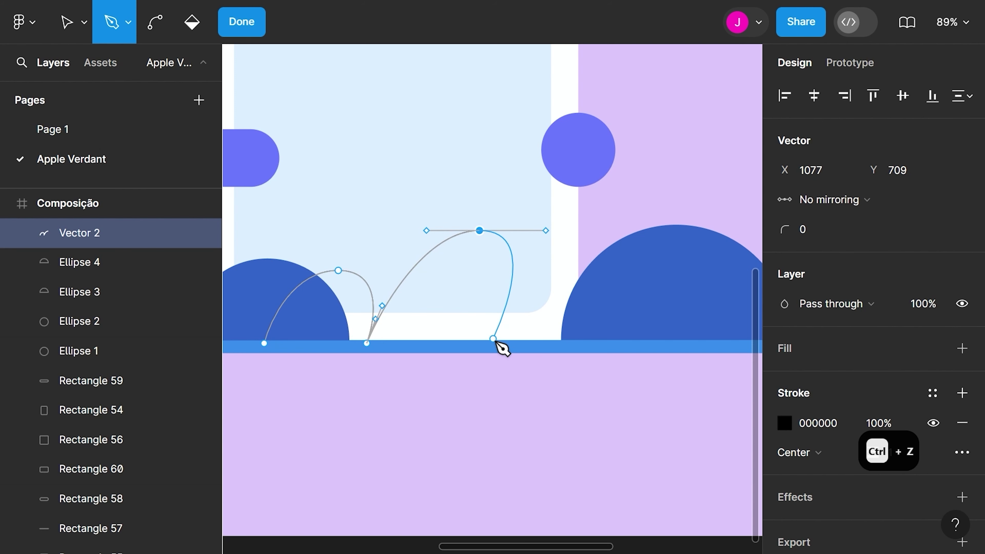
click(511, 344)
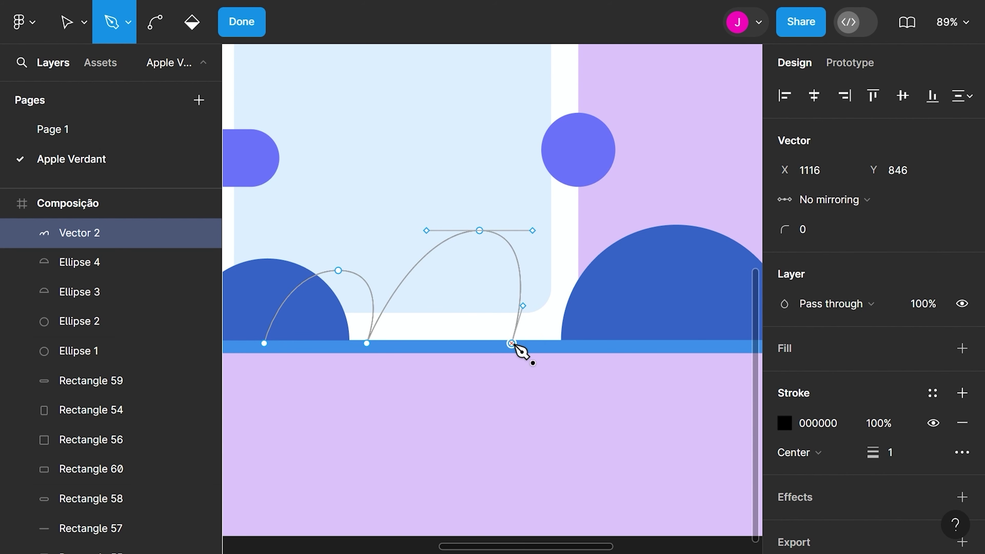
Add a third hump peaking at X 1203.5, Y 765 and landing at X 1241.5, Y 846, and close the path at its starting point
drag(583, 277, 631, 277)
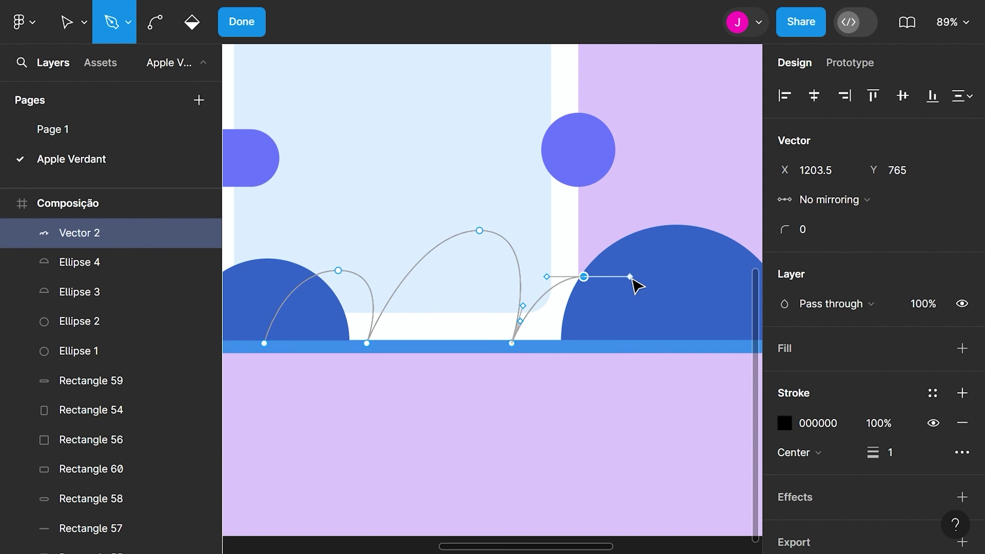
drag(615, 344, 290, 386)
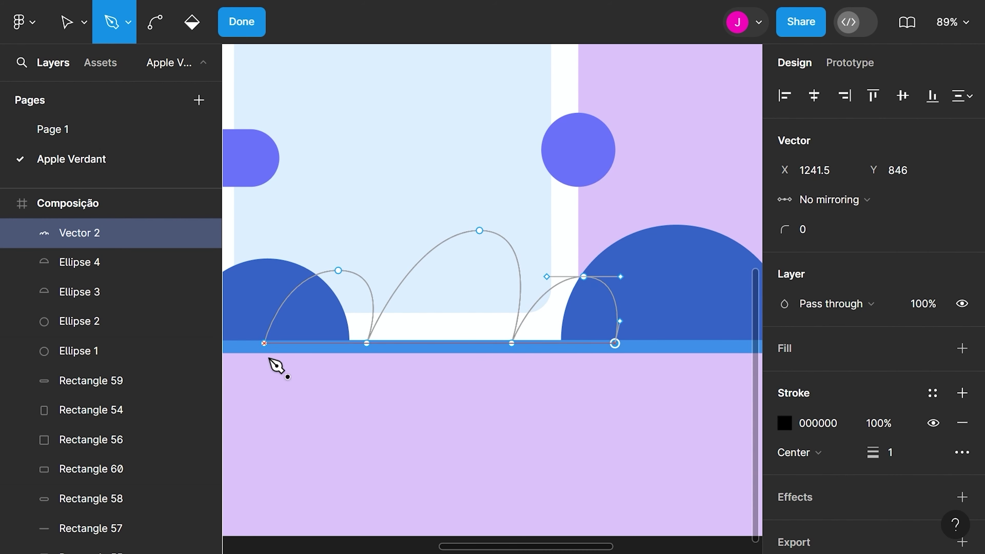
click(265, 344)
key(Escape)
scroll(389, 369, down, 3)
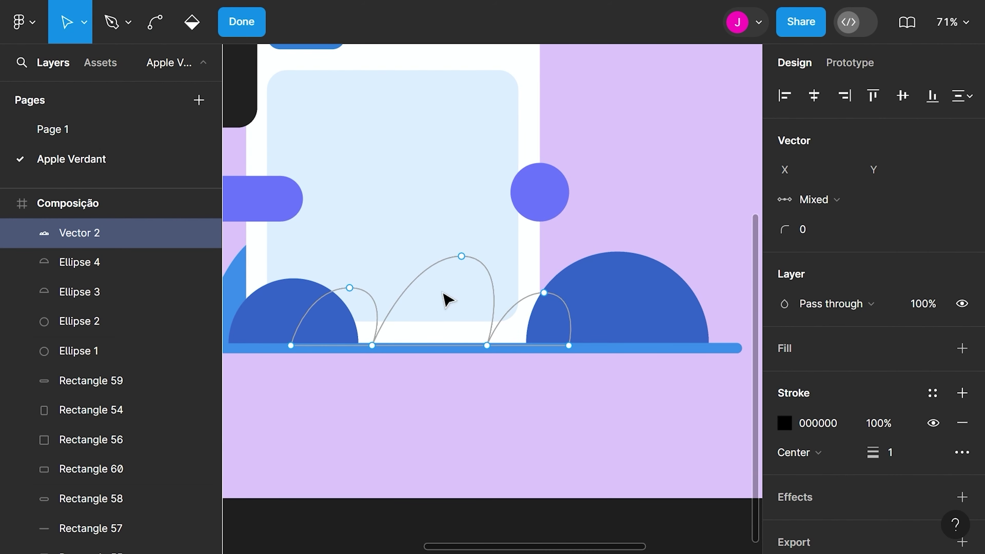
Remove the three-hump shape's outline and fill it with dark blue 174BA6 from the colour palette
click(962, 423)
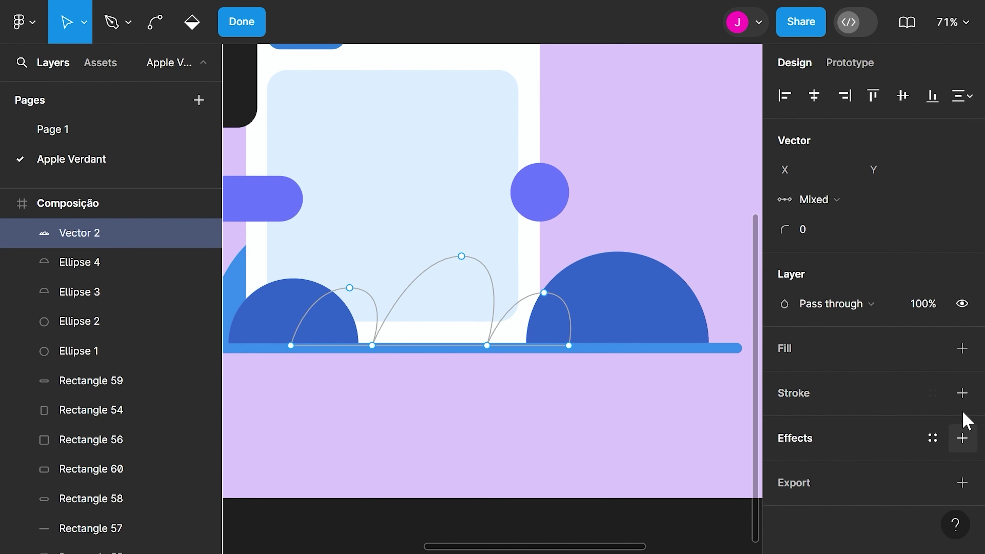
click(961, 348)
scroll(573, 346, down, 3)
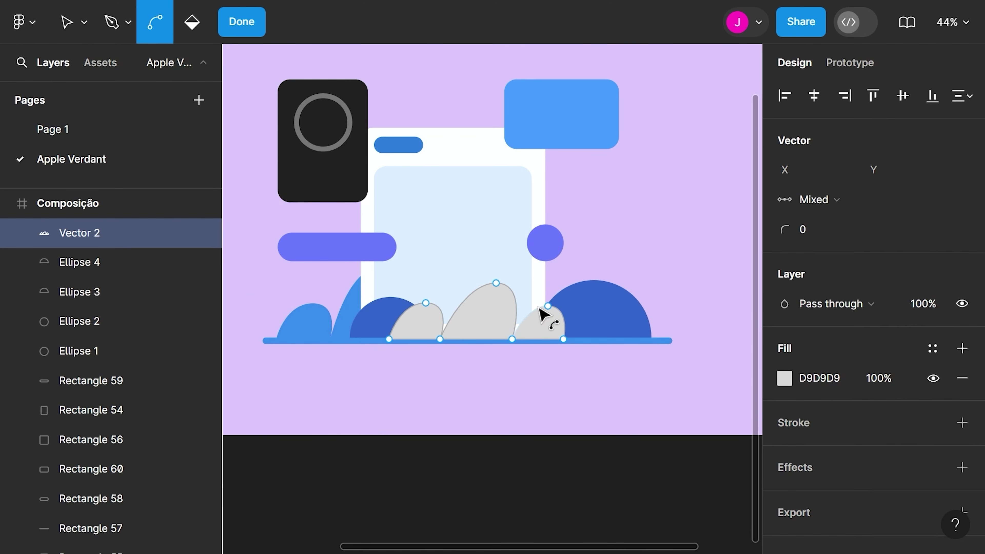
scroll(543, 316, down, 3)
scroll(544, 317, down, 2)
key(i)
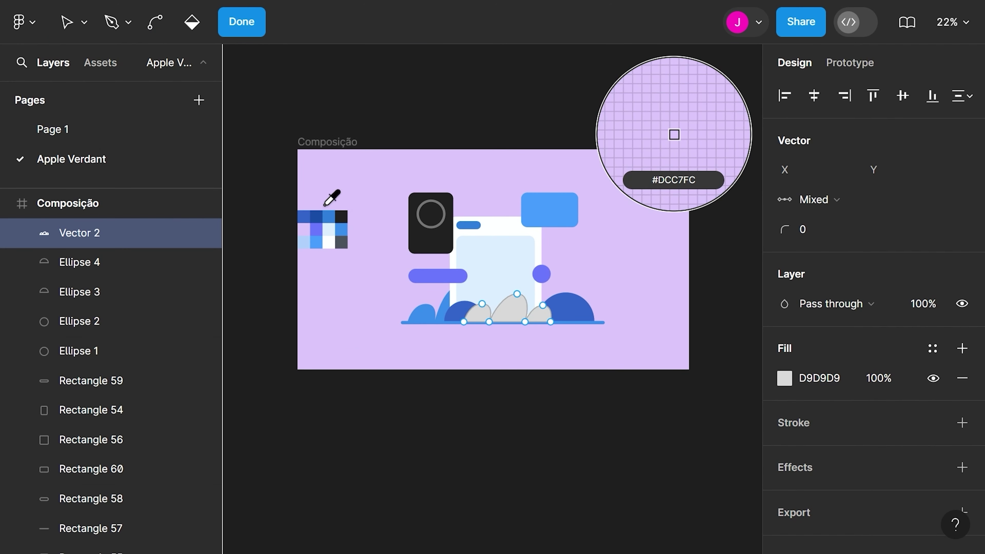
click(314, 218)
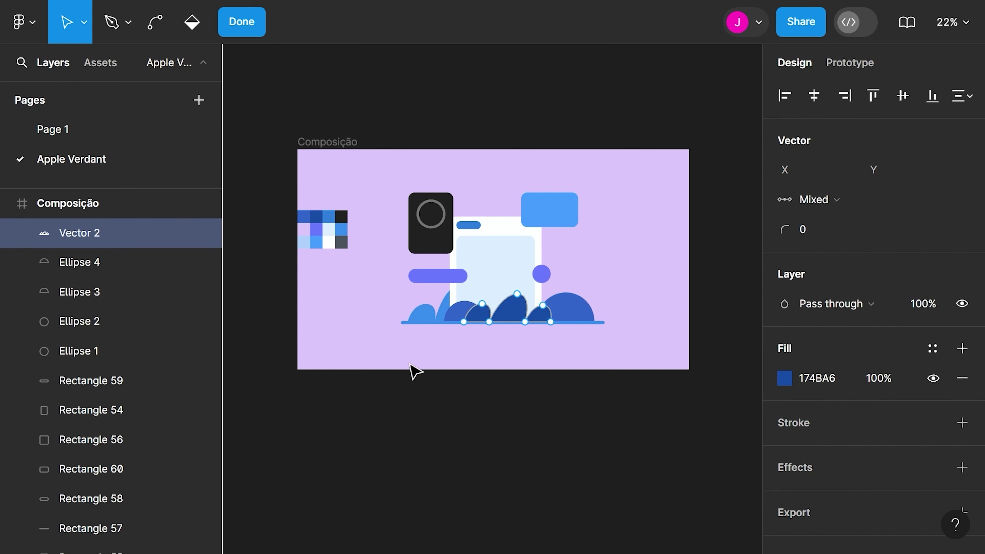
key(Escape)
click(504, 389)
scroll(519, 356, up, 5)
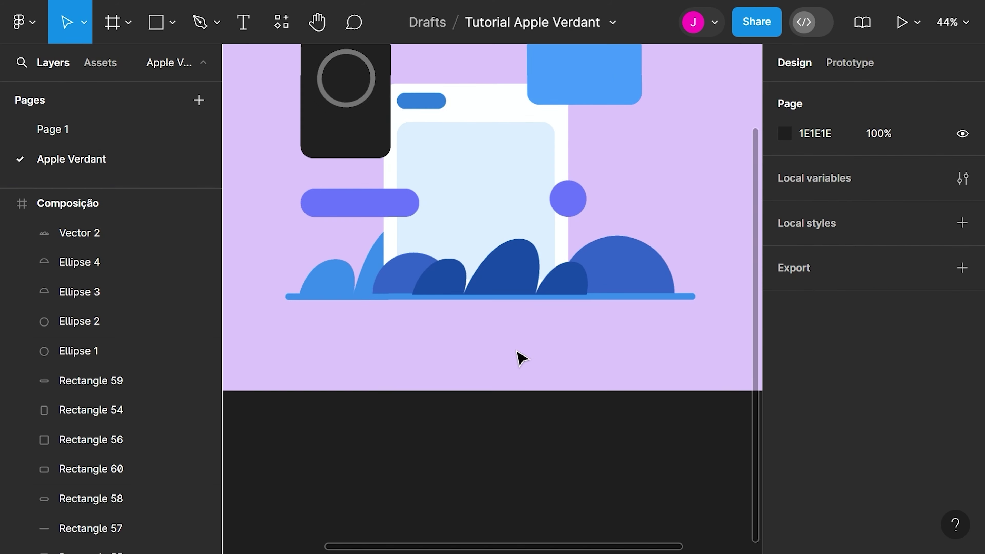
Resize the dark blue three-hump shape to 535 × 95 and move it along the blue line to X 764, Y 751
click(500, 289)
drag(510, 288, 520, 291)
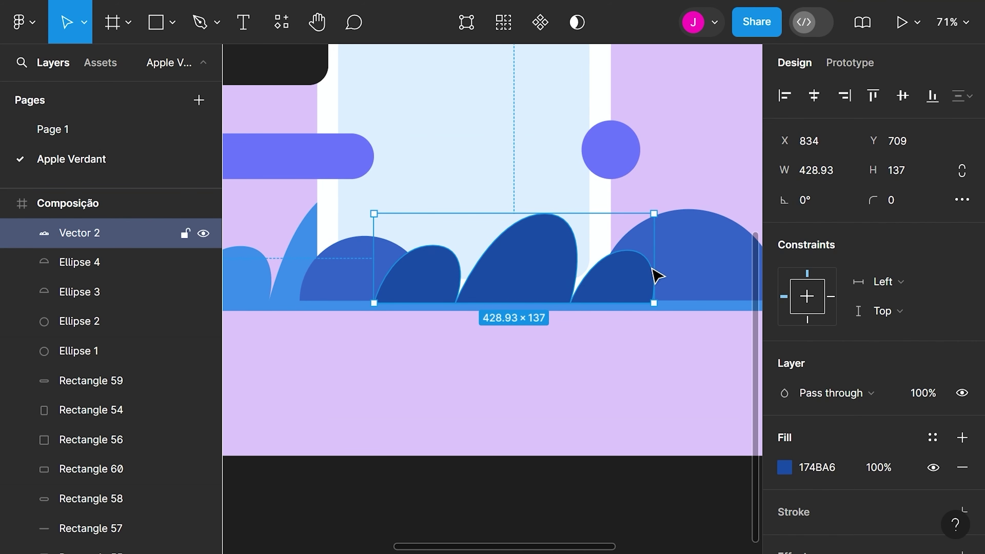
scroll(655, 277, down, 3)
drag(580, 286, 550, 289)
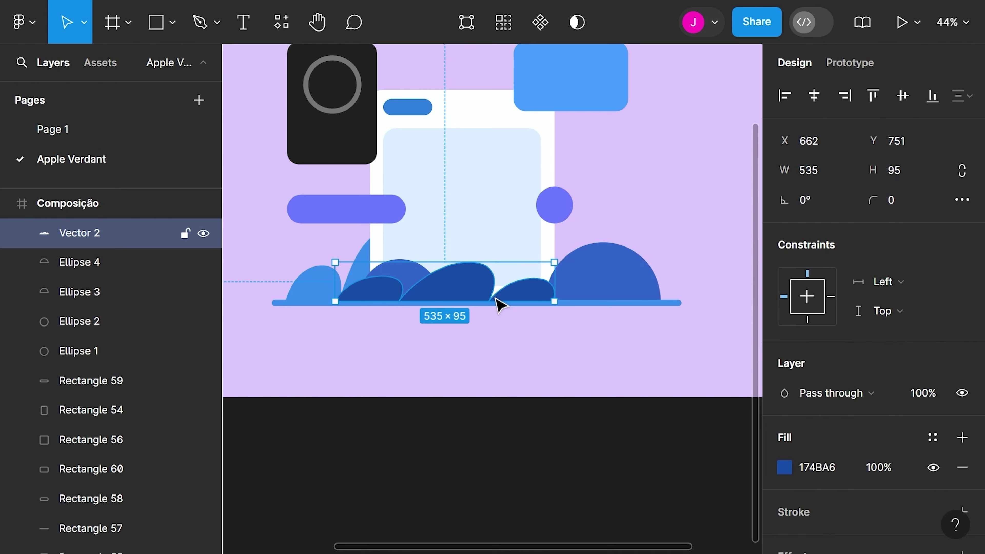
scroll(474, 287, up, 5)
drag(457, 284, 528, 304)
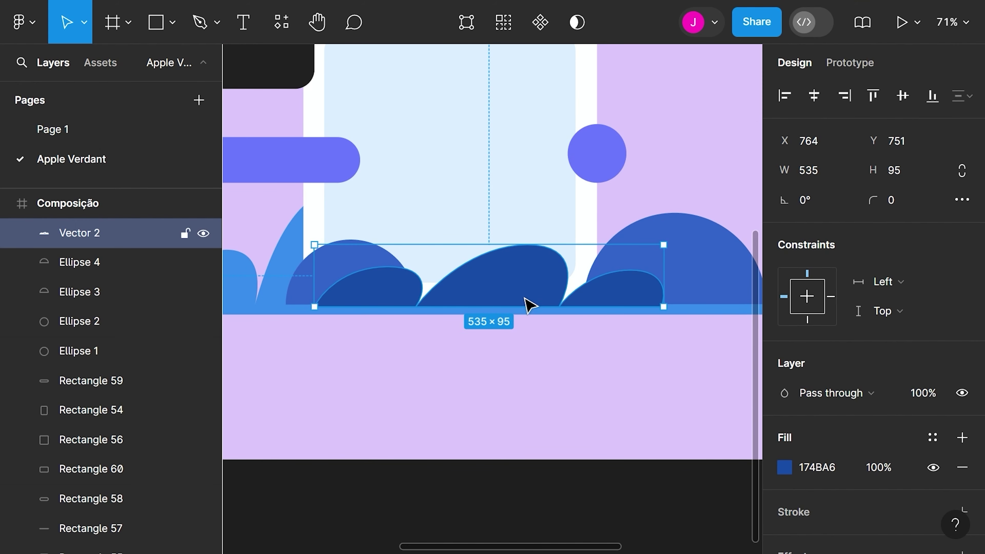
scroll(503, 346, down, 4)
click(504, 346)
scroll(479, 314, up, 2)
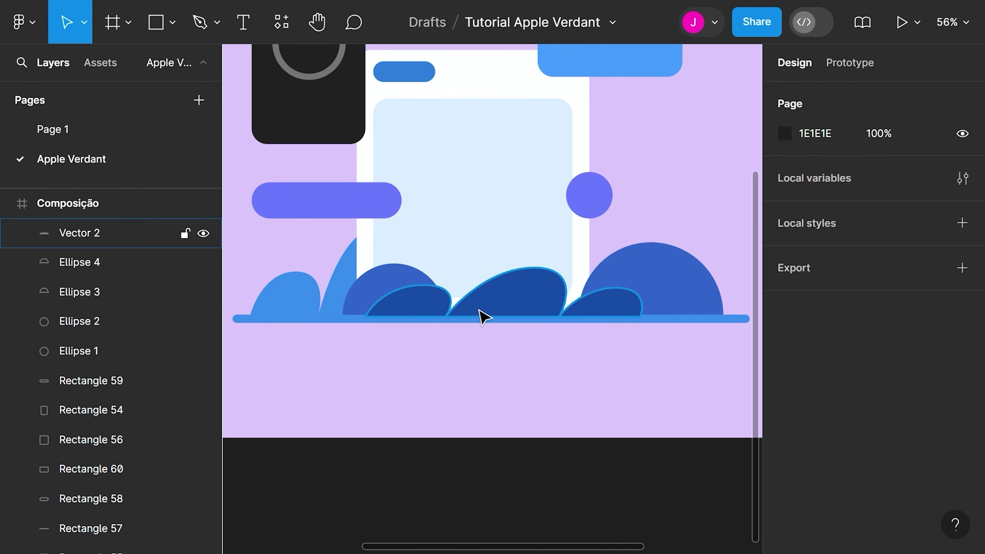
Shift the dark blue three-hump shape along the blue line to about X 800, keeping its base on the line
click(550, 315)
scroll(543, 312, up, 4)
drag(543, 313, 574, 310)
click(520, 367)
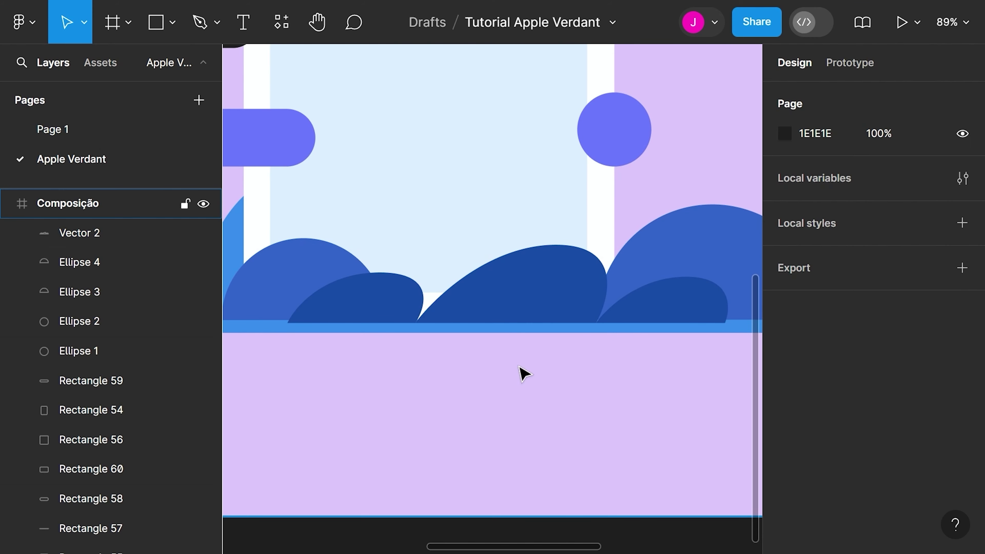
scroll(504, 366, down, 3)
scroll(479, 365, up, 3)
click(508, 310)
scroll(499, 335, up, 4)
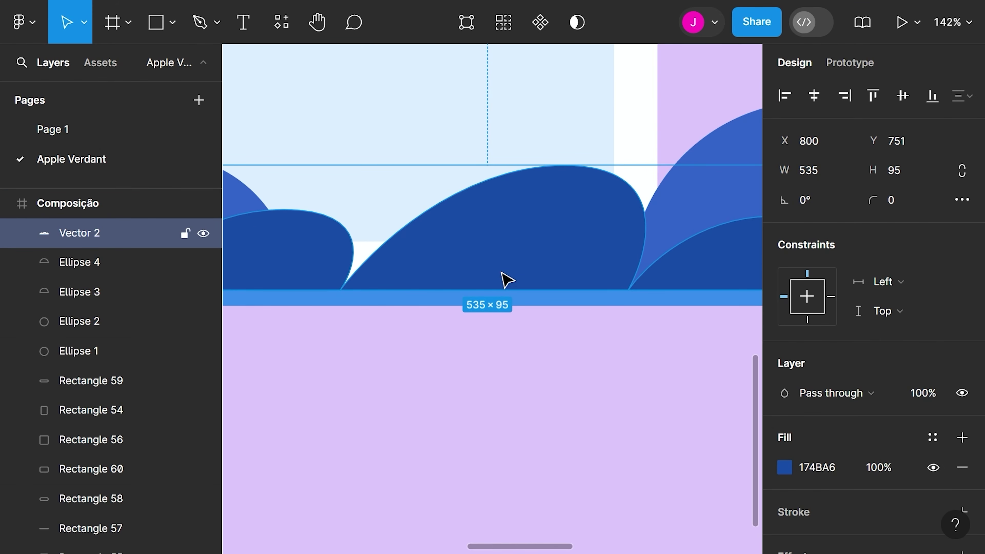
drag(501, 272, 502, 269)
scroll(501, 306, down, 5)
click(502, 314)
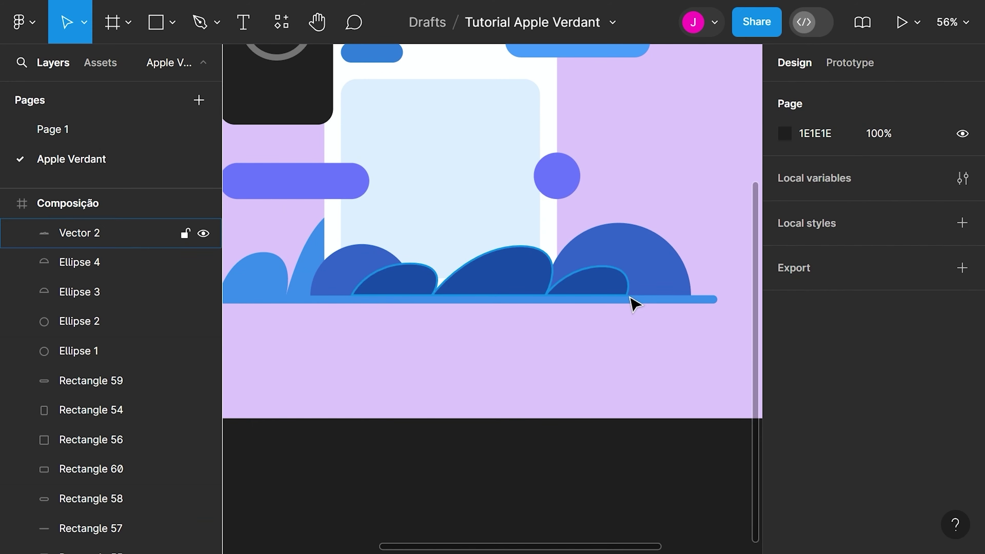
Bring the long 1000 × 16 blue base line in front of all other shapes in the Composição frame
click(690, 308)
click(710, 305)
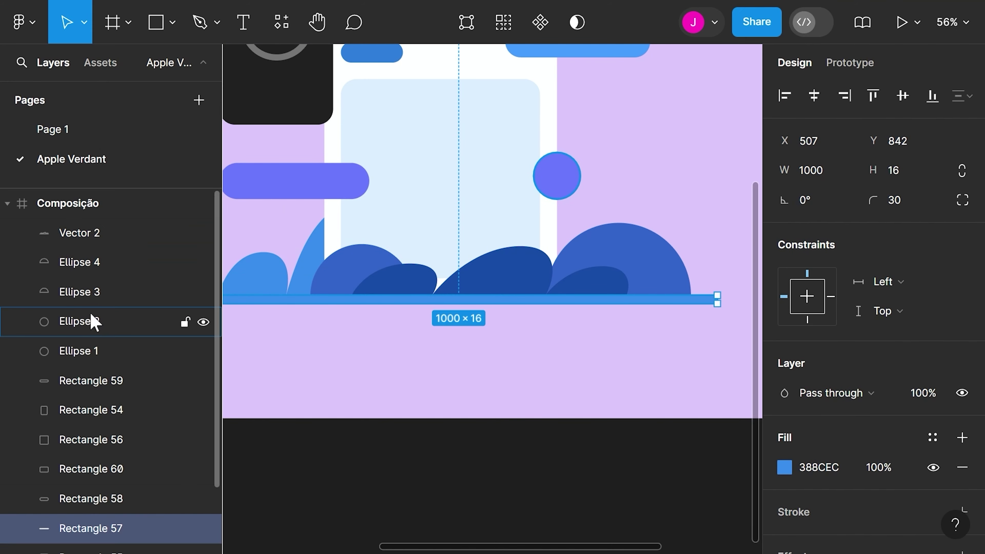
drag(75, 539, 113, 233)
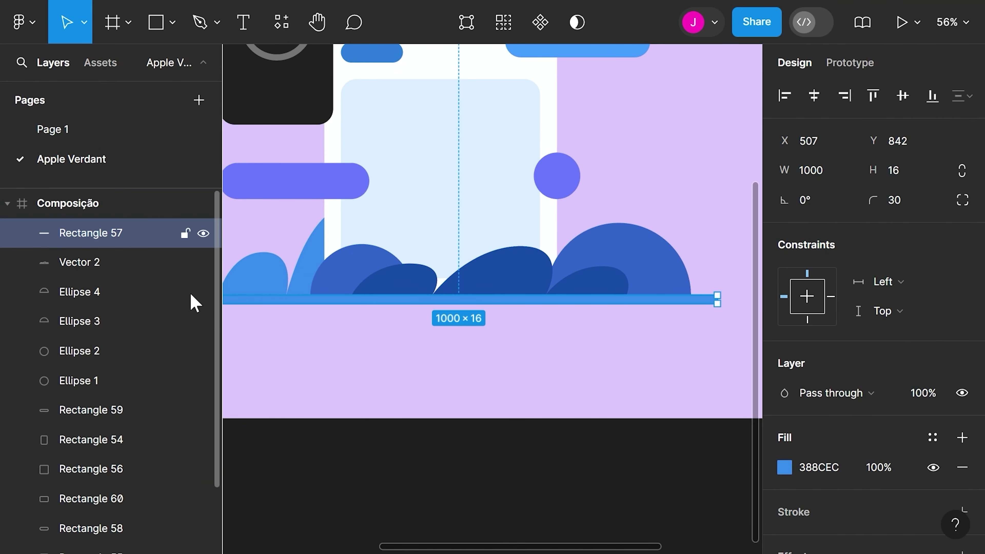
click(308, 354)
scroll(510, 307, down, 2)
scroll(520, 320, down, 2)
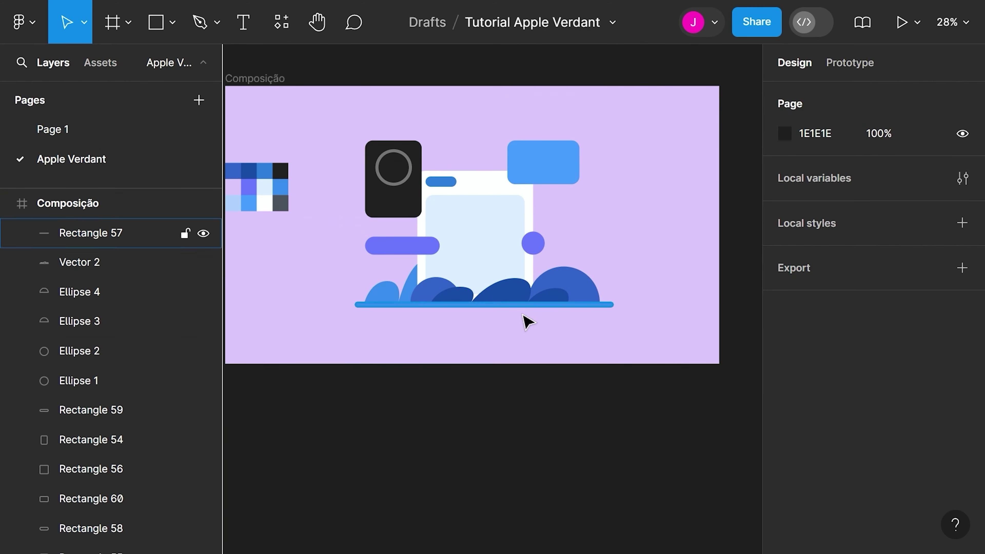
Add a 200 × 30 rectangle in the lower part of the pale blue panel at X 872, Y 669, with corner radius 30
scroll(493, 238, up, 4)
click(157, 24)
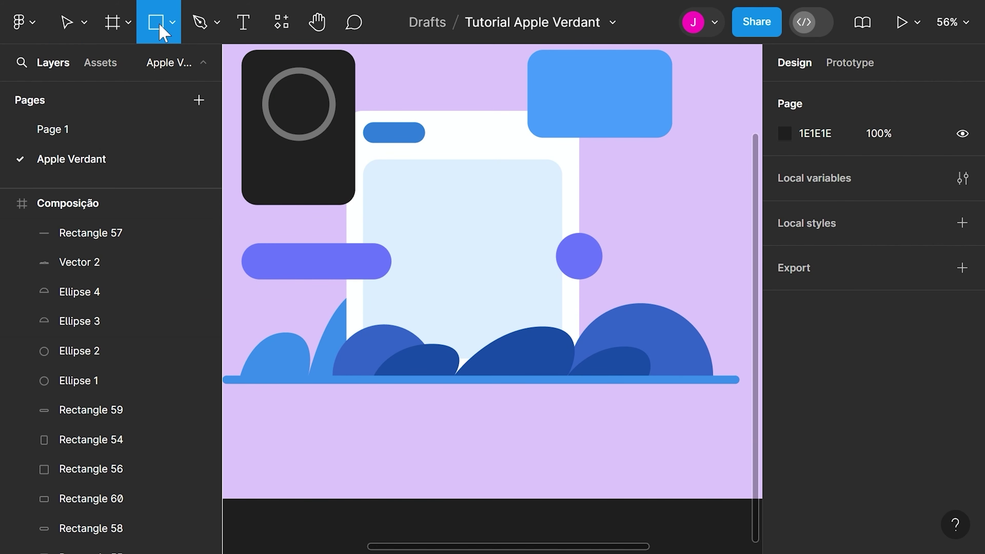
mouse_move(419, 287)
mouse_down()
mouse_move(521, 288)
mouse_move(523, 301)
mouse_move(507, 301)
mouse_up()
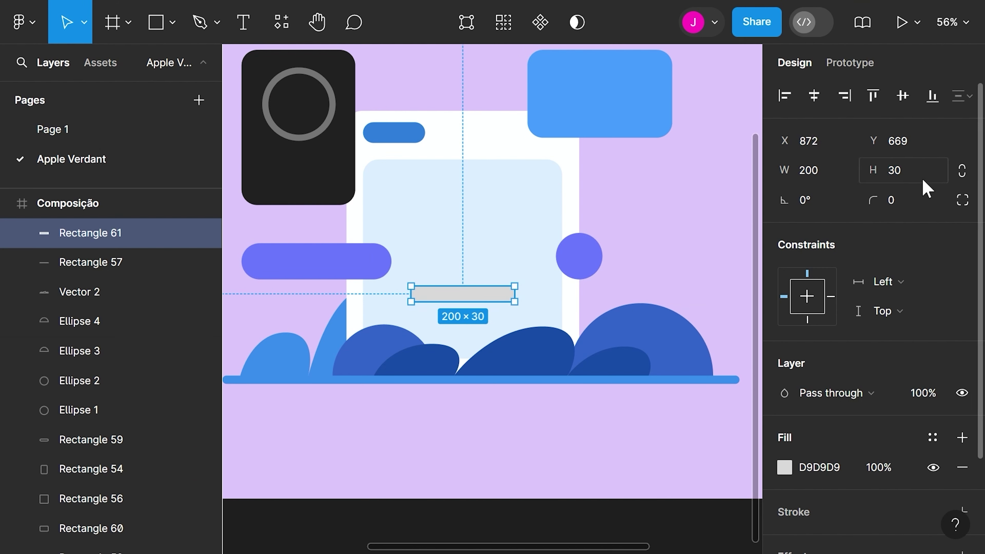
text(30)
key(Return)
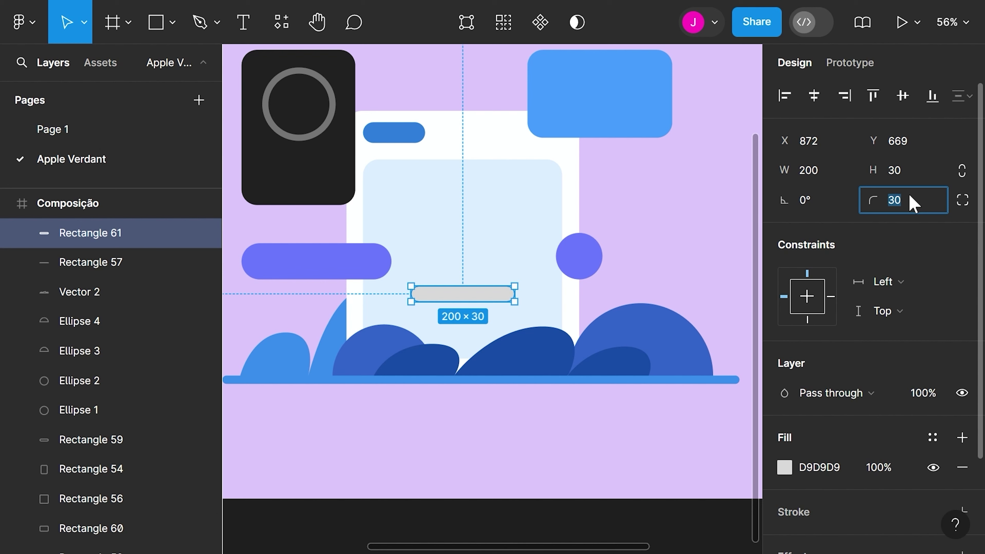
click(477, 279)
click(470, 288)
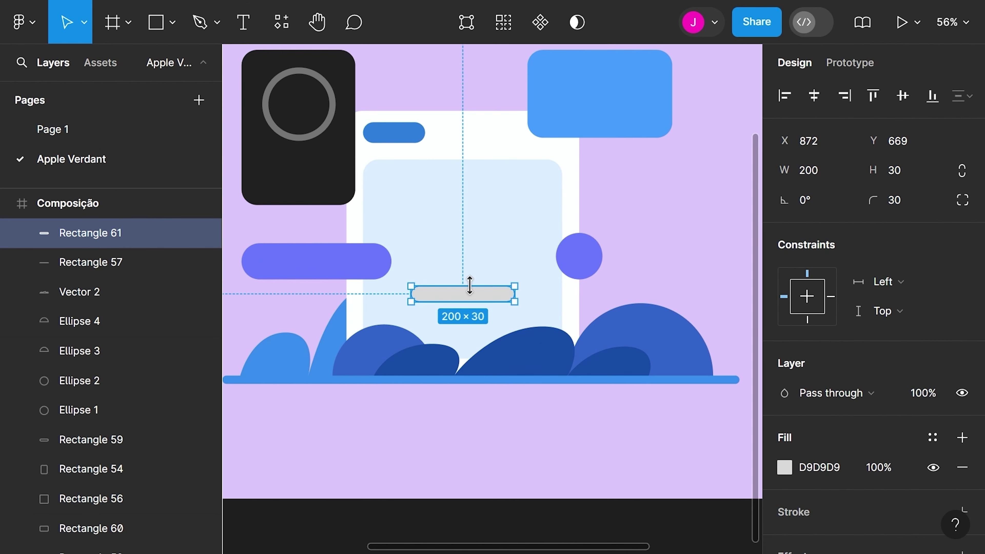
Fill the new rounded bar with blue 459BFE sampled from the large blue rectangle
key(i)
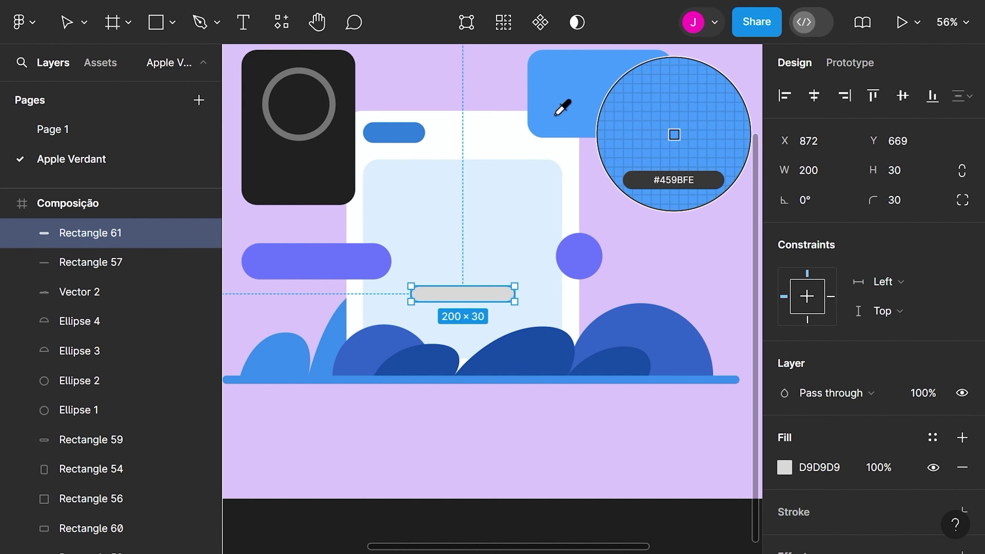
click(562, 108)
click(611, 224)
scroll(488, 286, up, 2)
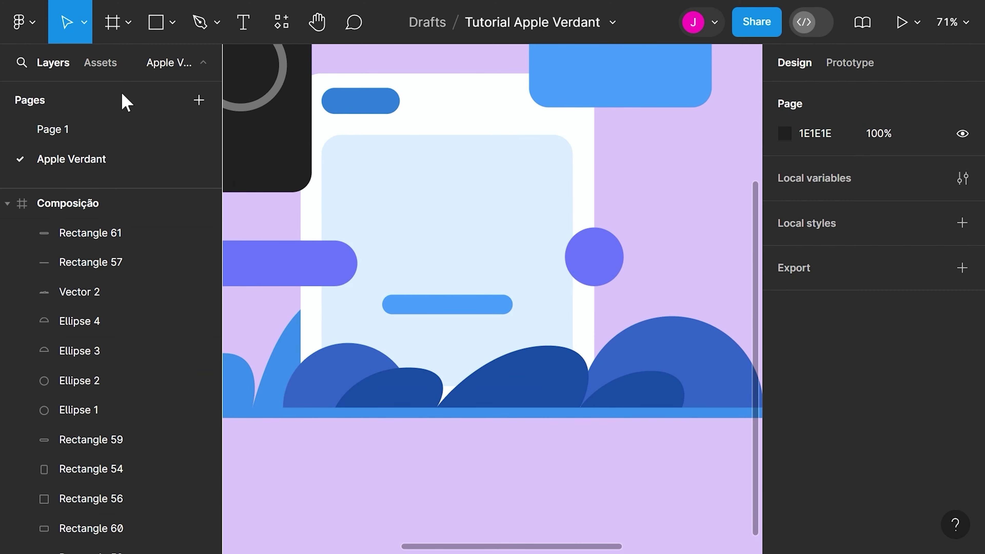
Draw an S-shaped pen curve rising from the rounded bar at X 971, Y 676.5 to X 1050.5, Y 581.5
click(199, 24)
scroll(504, 332, up, 3)
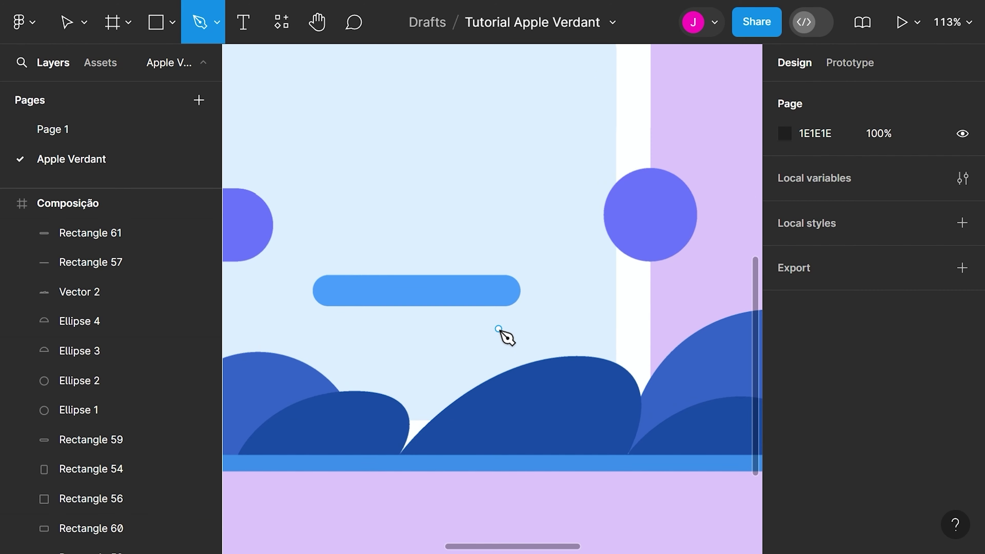
drag(415, 283, 425, 267)
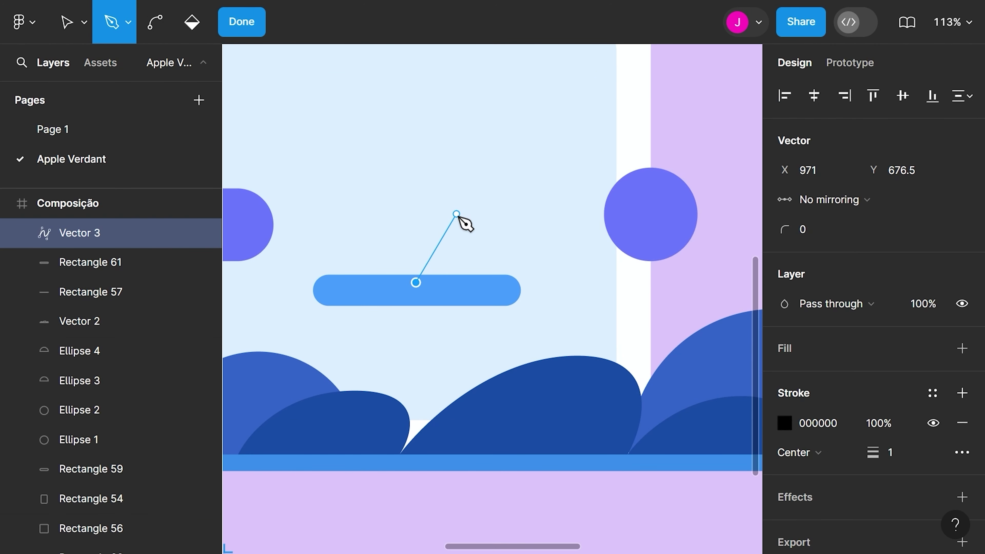
drag(470, 228, 502, 228)
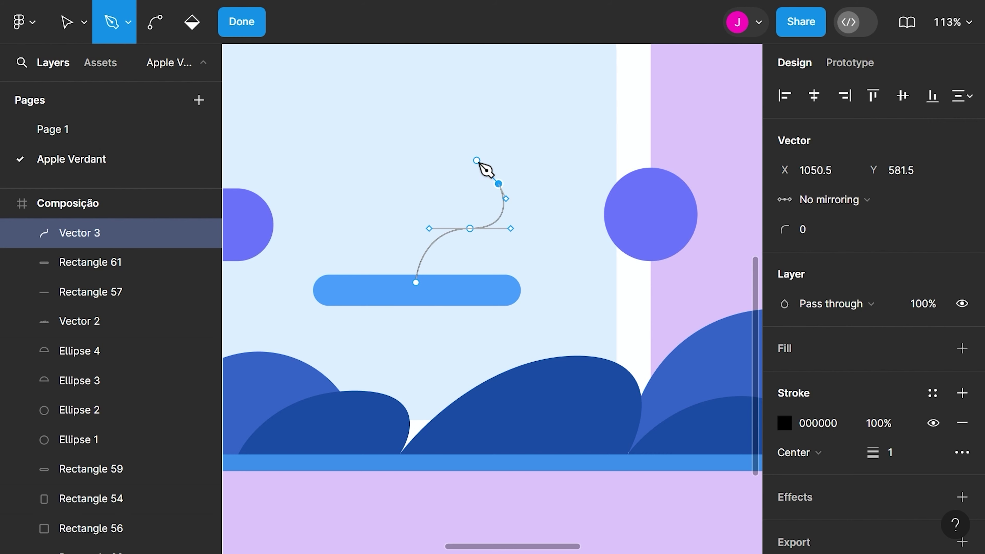
drag(504, 217, 504, 218)
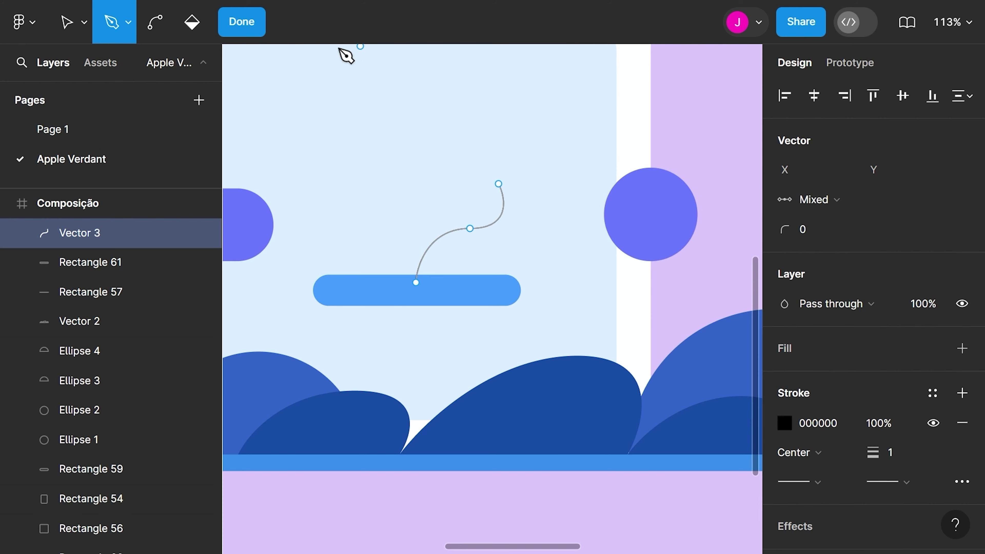
key(Escape)
scroll(892, 446, down, 3)
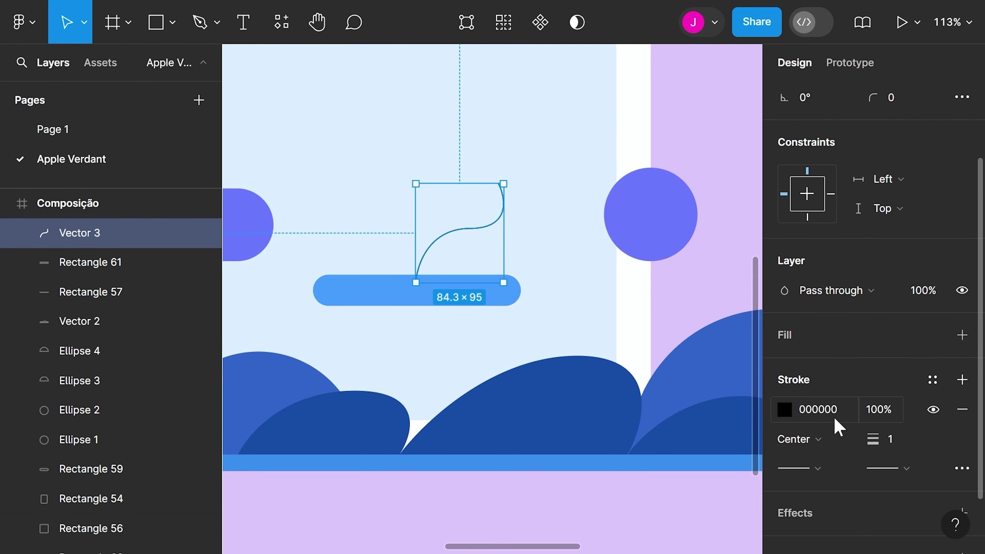
Set the S-shaped curve's stroke thickness to 12
text(11)
key(Return)
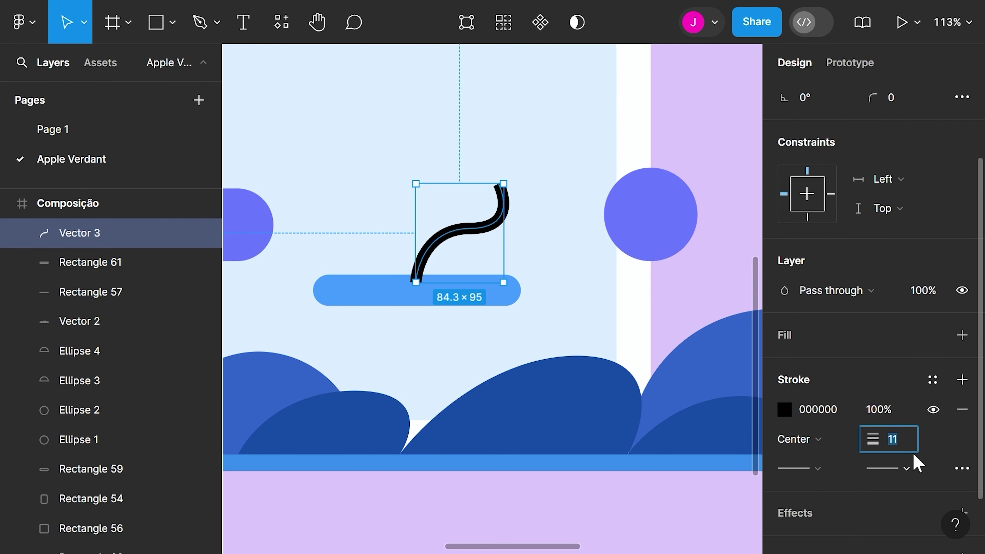
key(Up)
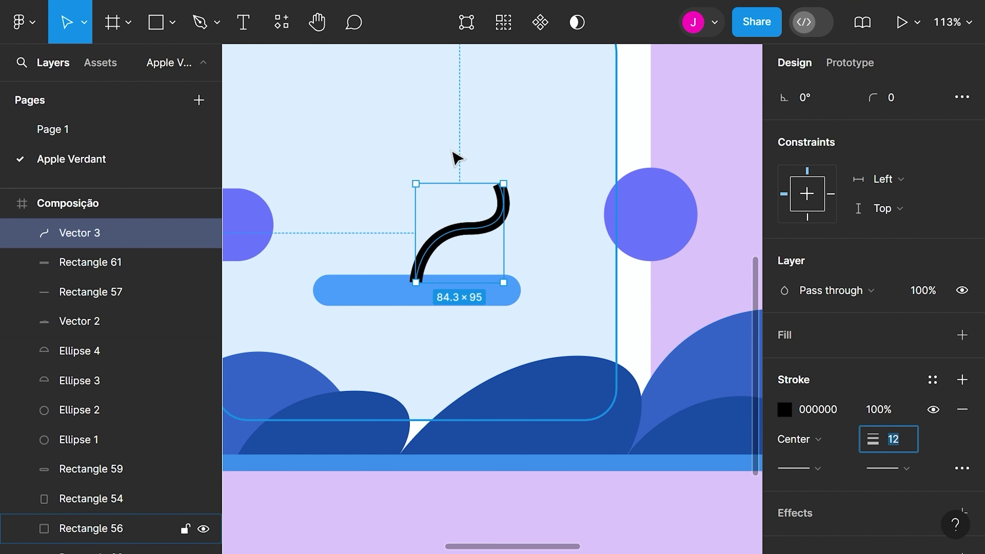
click(462, 151)
Draw a second curved pen branch from X 947, Y 586.5 to X 990.5, Y 633, joining the S-shaped stem
click(200, 22)
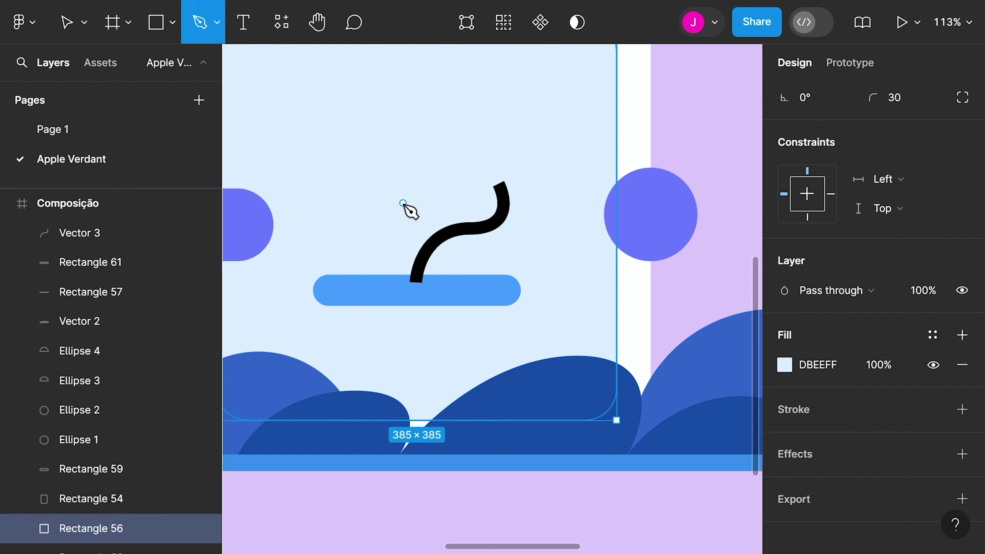
click(390, 189)
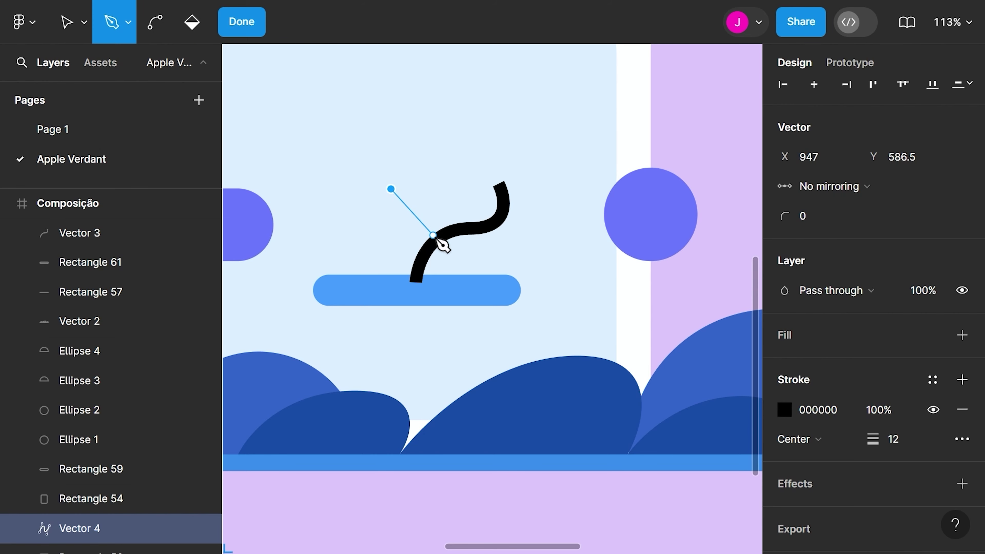
drag(434, 236, 480, 237)
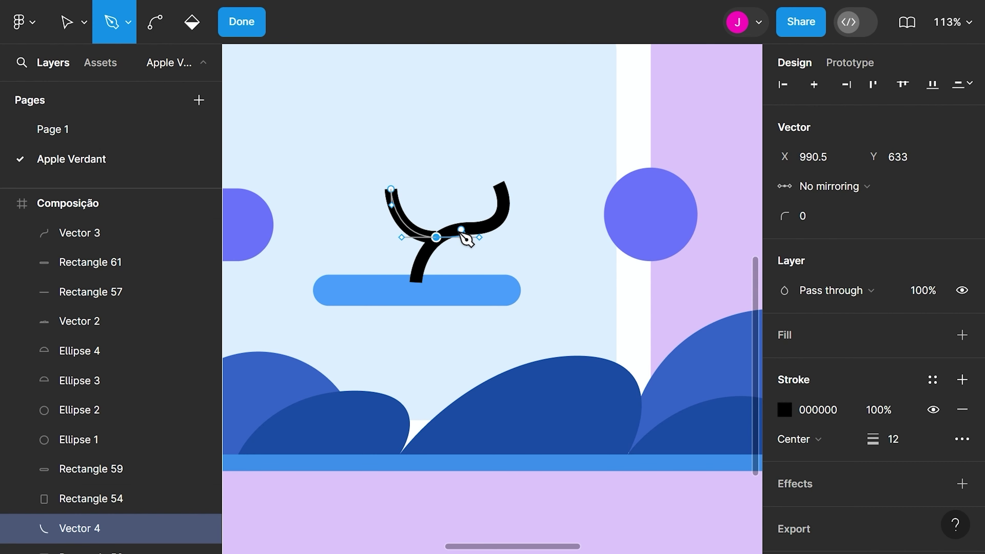
key(b)
scroll(433, 241, up, 5)
click(440, 247)
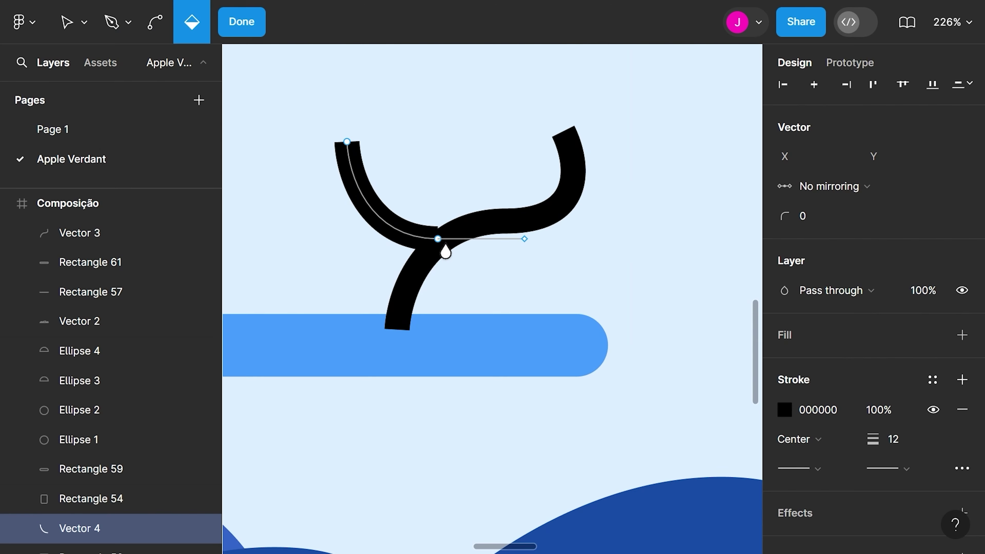
key(Escape)
double_click(467, 251)
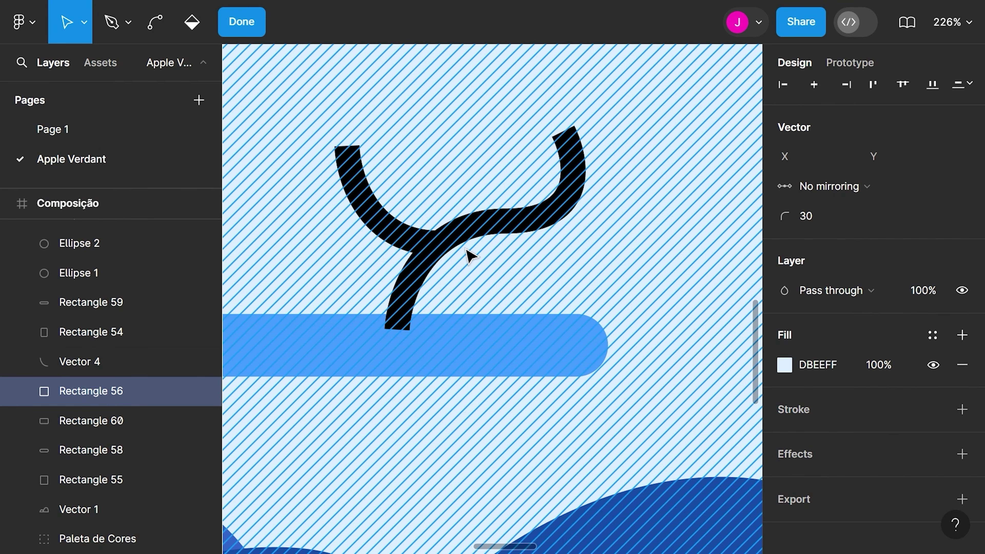
key(Escape)
Recolour the strokes of both stem curves with light blue AFD1FE sampled from the colour palette
click(477, 223)
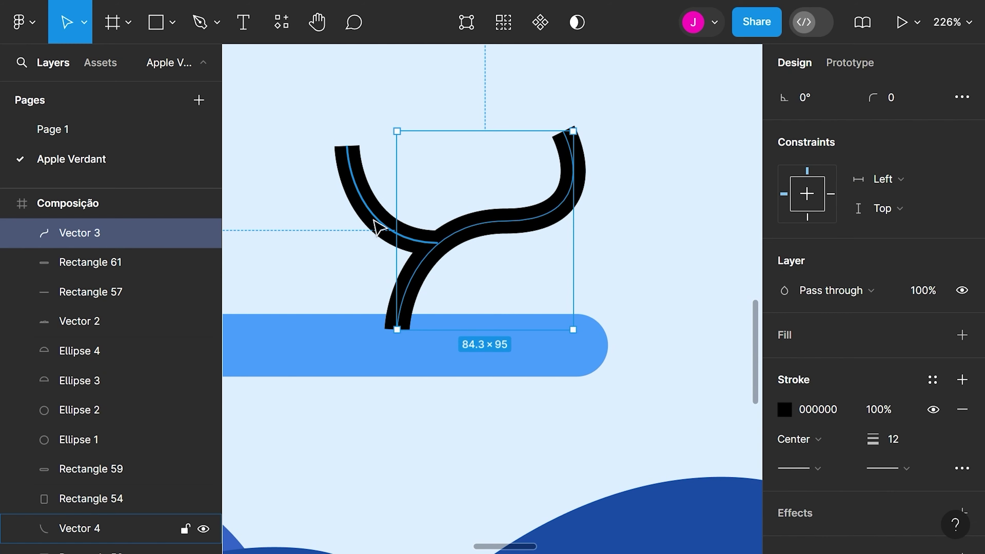
scroll(376, 227, down, 10)
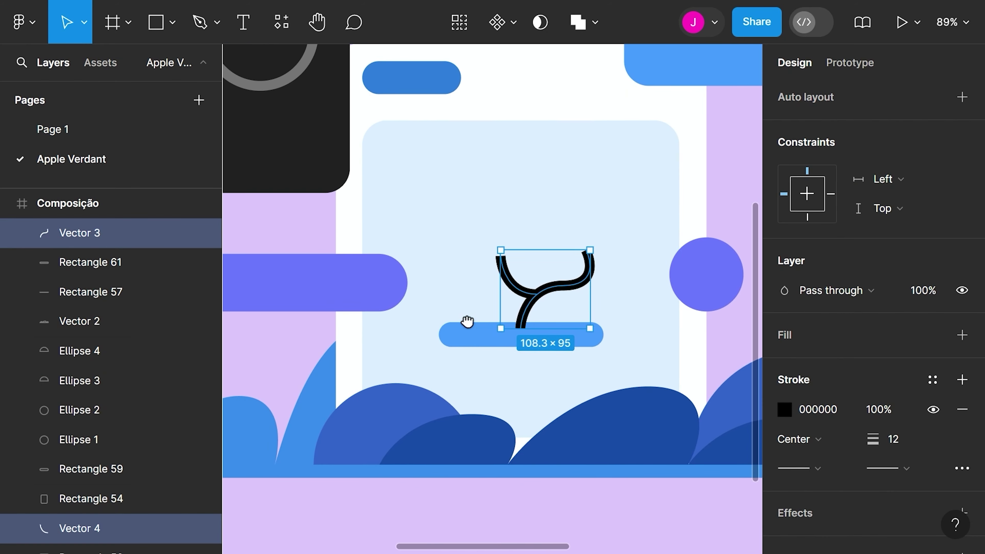
scroll(431, 312, left, 10)
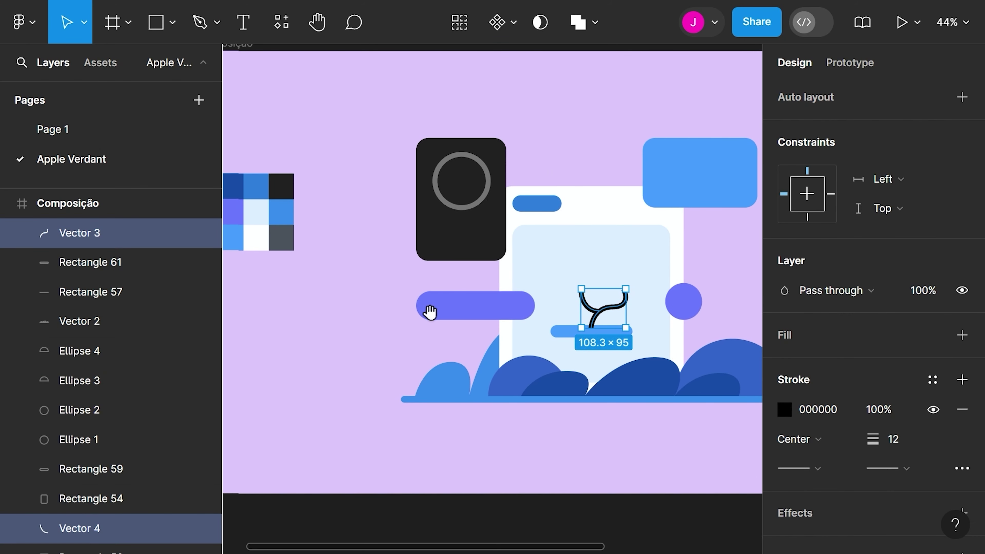
key(i)
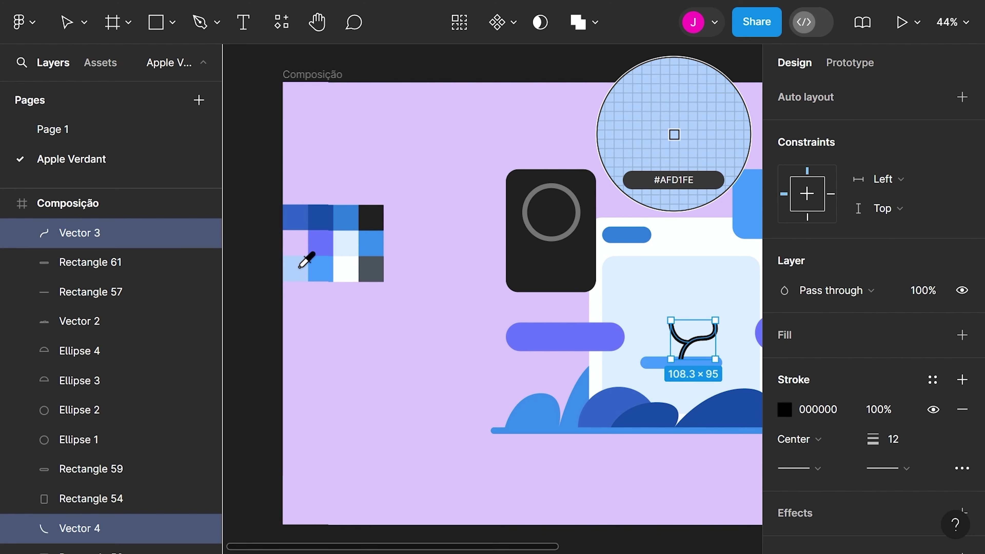
click(299, 268)
click(473, 358)
Shift both stem curves together slightly leftward over the rounded blue bar
scroll(469, 330, up, 10)
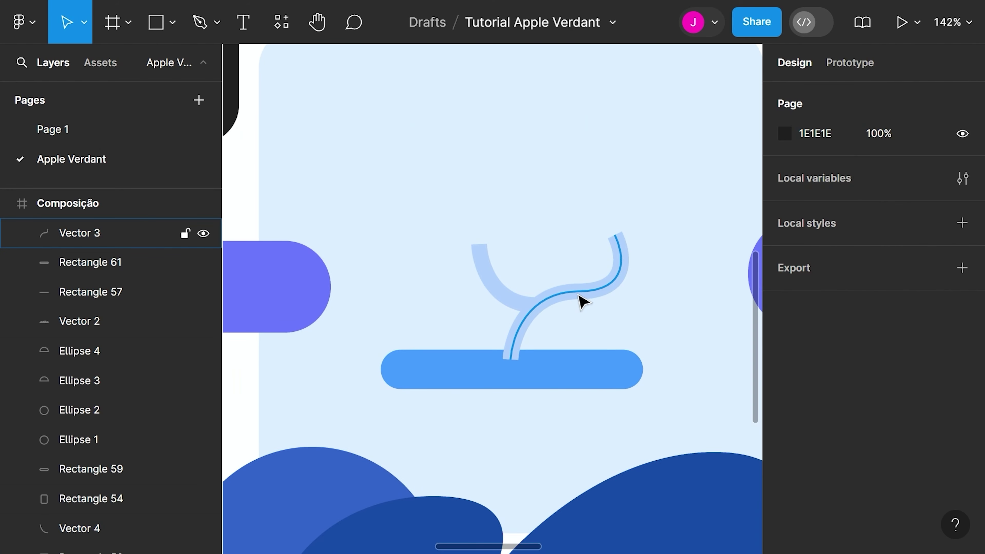
click(582, 302)
shift+click(483, 280)
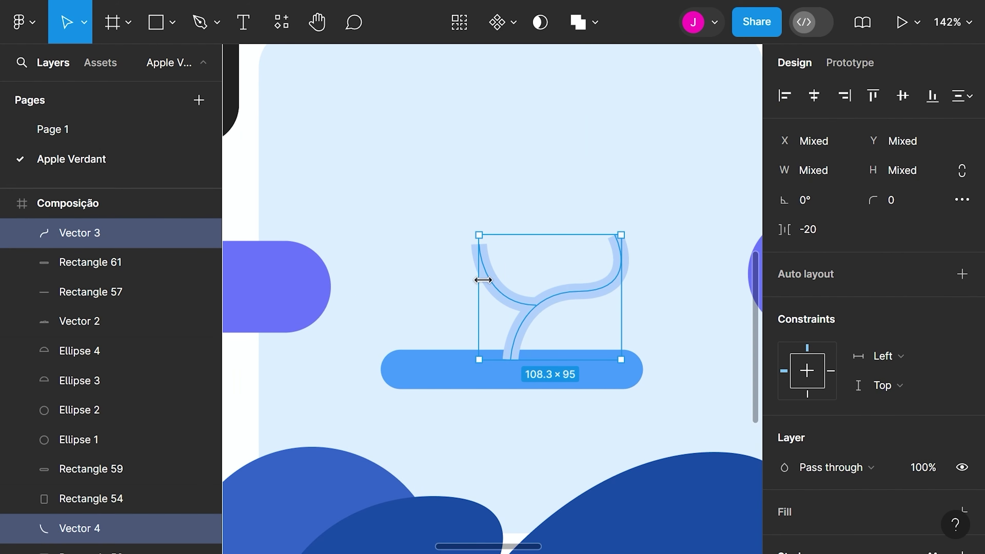
drag(541, 310, 513, 312)
click(407, 171)
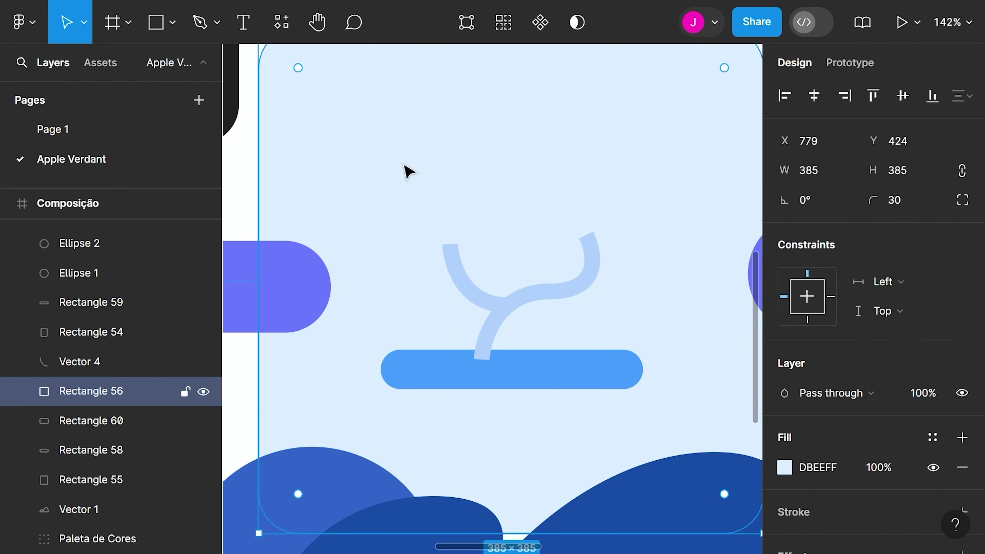
Add a 64 × 15 rectangle on the left branch's tip at X 896, Y 583, with corner radius 11
click(171, 24)
click(158, 28)
scroll(426, 229, up, 5)
mouse_move(400, 238)
mouse_down()
mouse_move(519, 275)
mouse_move(533, 270)
mouse_up()
click(909, 202)
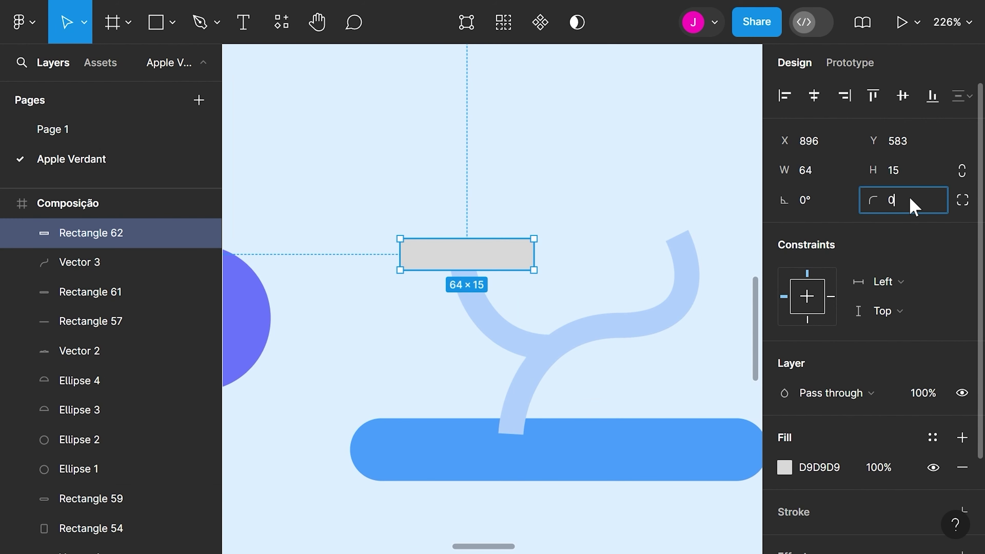
text(8)
key(Return)
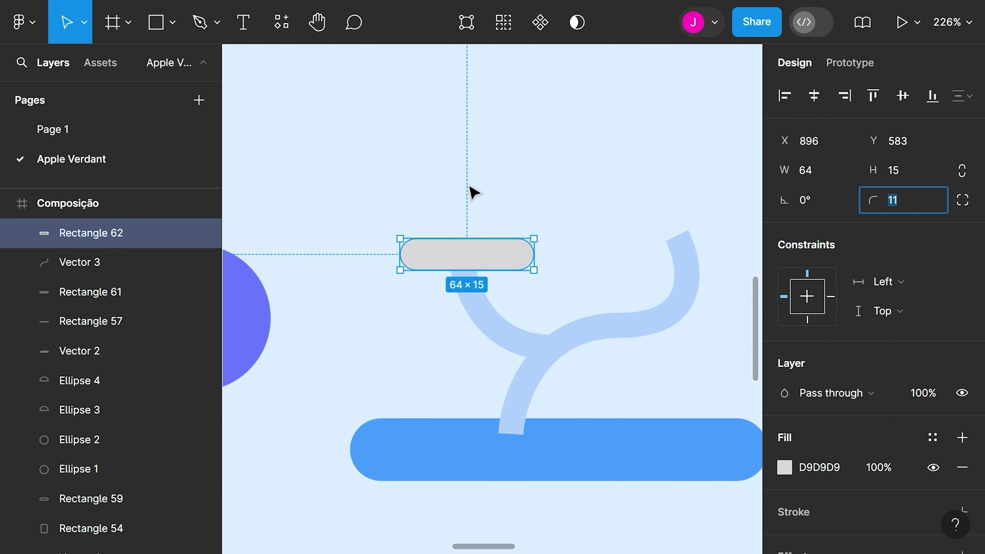
click(470, 190)
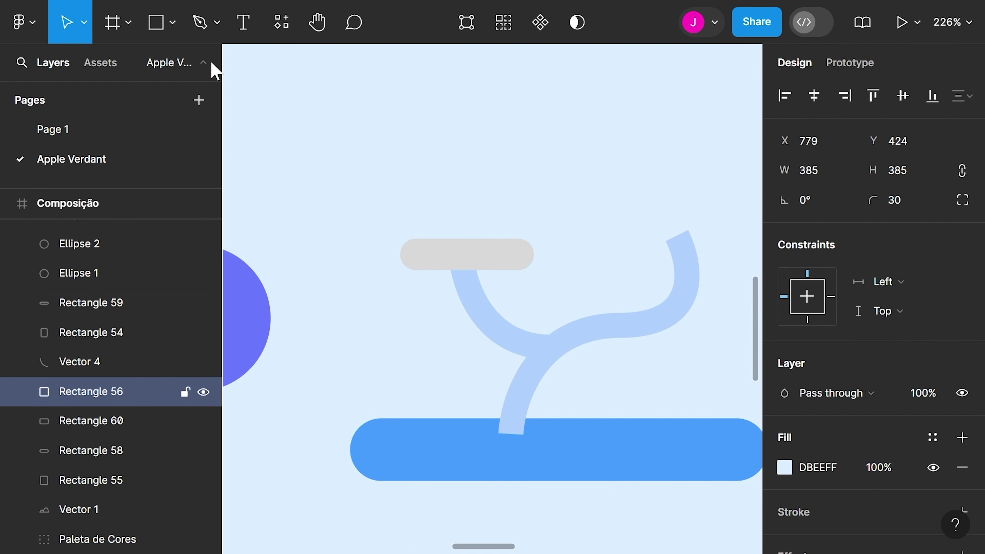
Draw a 19 × 19 circle overlapping the small rounded bar's upper edge at X 906, Y 569
click(179, 26)
click(171, 132)
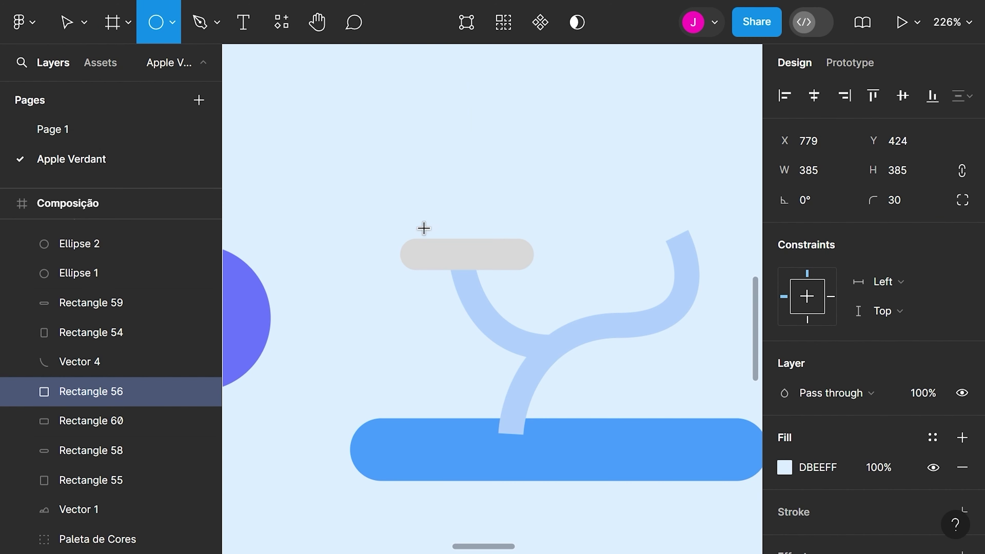
drag(424, 228, 461, 249)
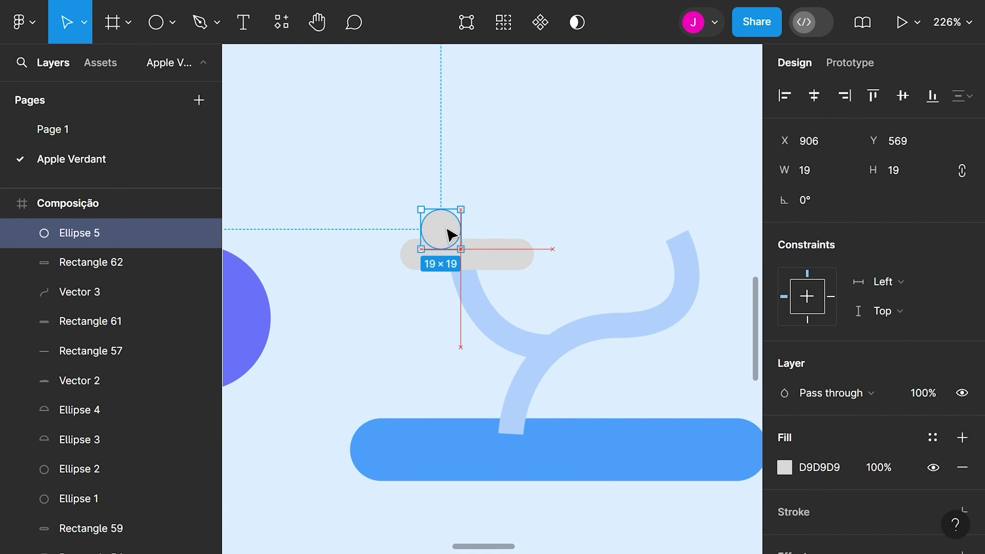
Fill the circle and the small rounded bar with blue 459BFE sampled from the large bar
shift+click(494, 256)
key(i)
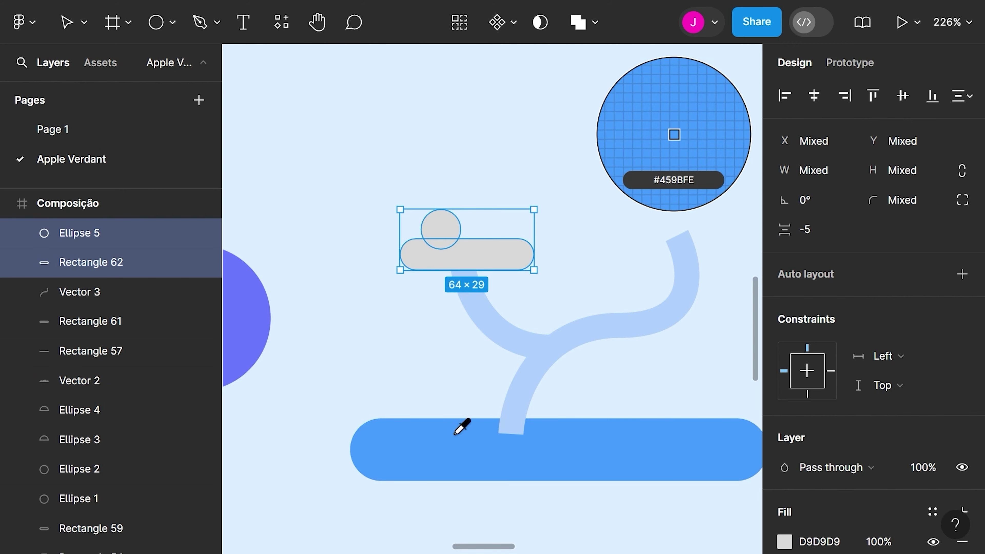
click(459, 427)
click(423, 100)
Duplicate the circle into a five-circle cloud over the small bar and slim the bar to form its flat base
click(453, 236)
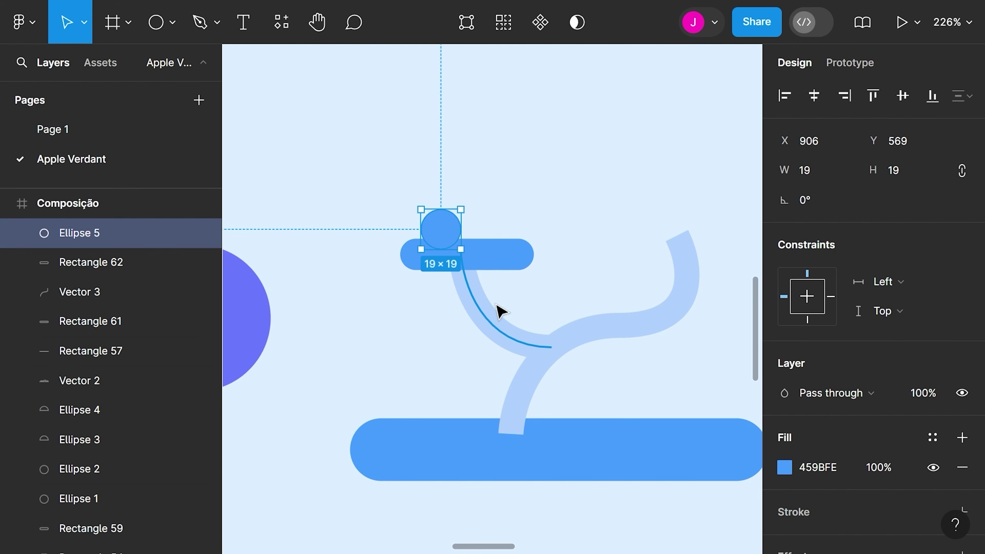
click(495, 258)
drag(484, 239, 507, 251)
click(553, 222)
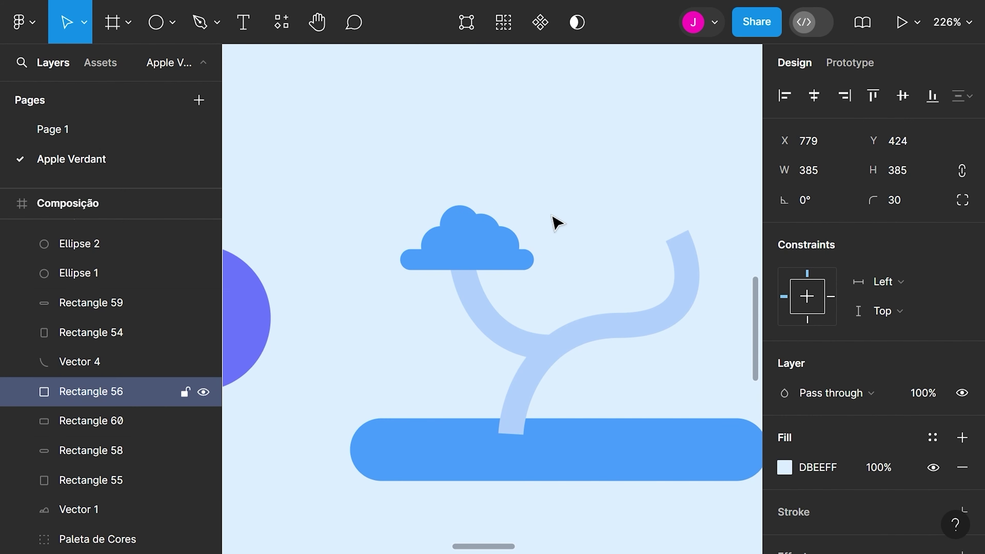
Group the five cloud circles with their small rounded base bar
scroll(501, 238, down, 3)
scroll(562, 235, up, 3)
scroll(508, 262, up, 2)
click(491, 252)
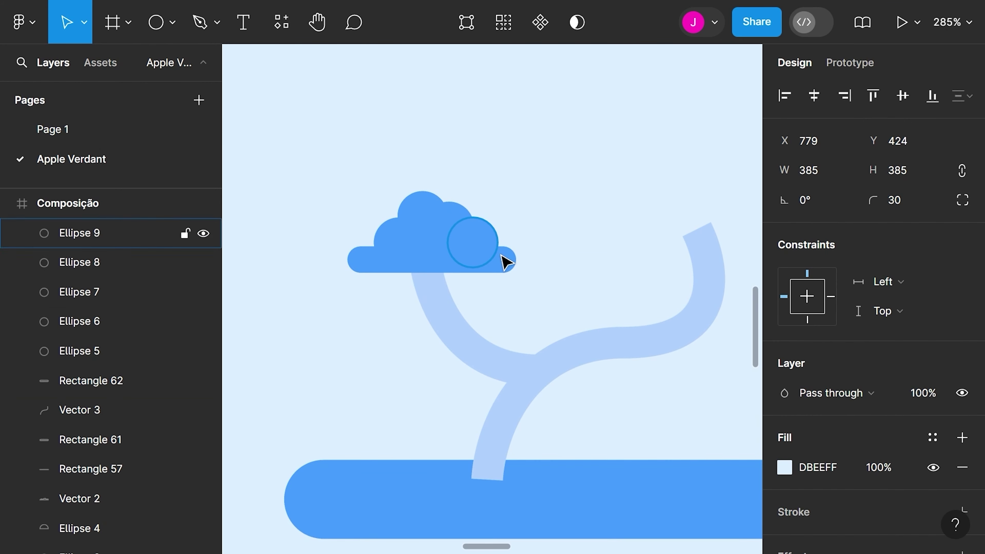
shift+click(513, 263)
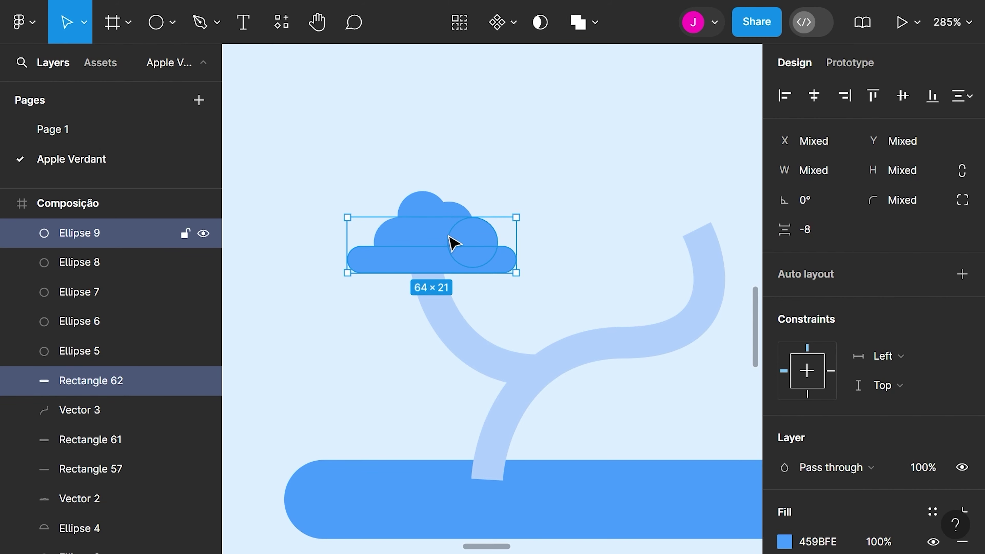
shift+click(446, 239)
shift+click(399, 235)
shift+click(393, 237)
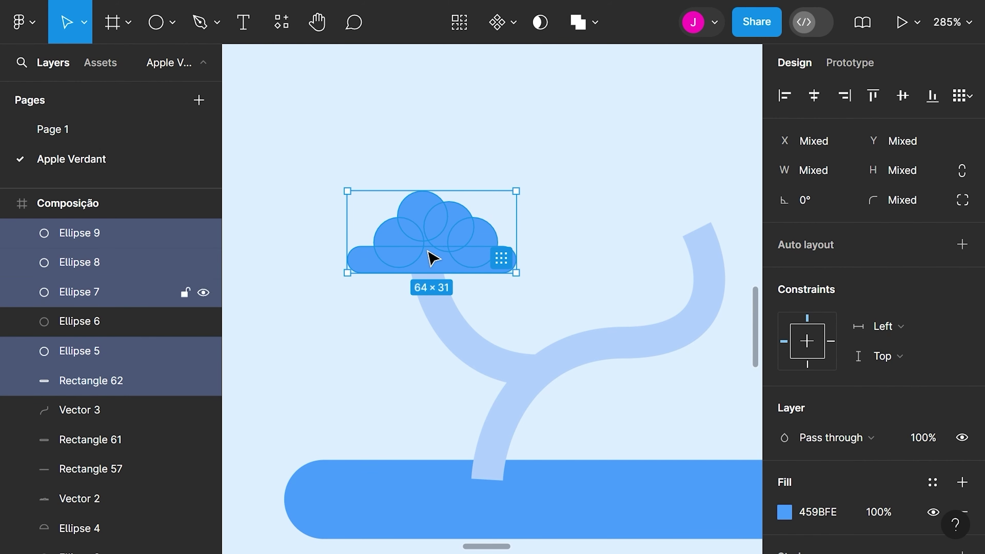
scroll(436, 254, up, 2)
shift+click(431, 263)
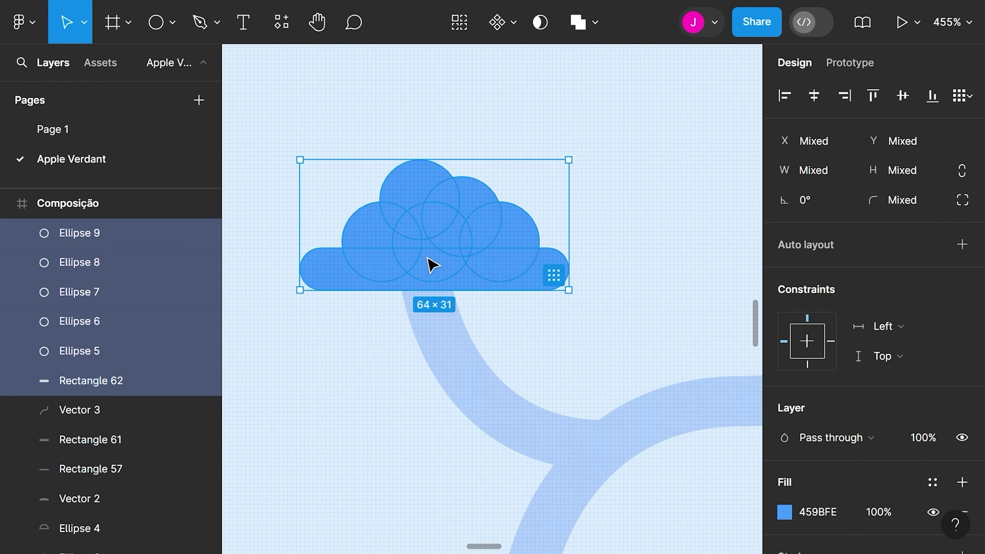
key(ctrl+g)
Duplicate the cloud onto the right branch's tip and enlarge it to 103 × 49.89 at X 969, Y 538.16
scroll(431, 264, down, 2)
scroll(438, 265, down, 2)
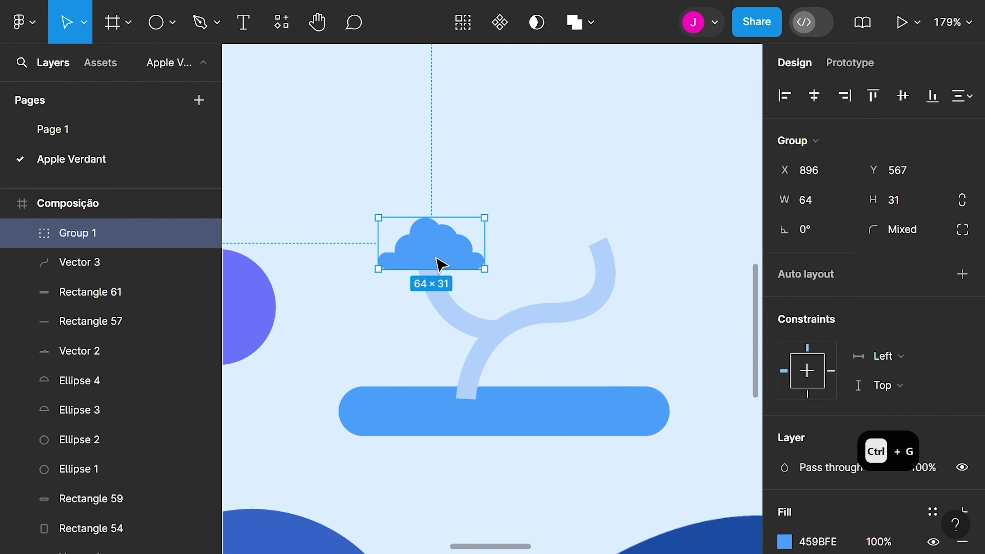
drag(450, 268, 629, 263)
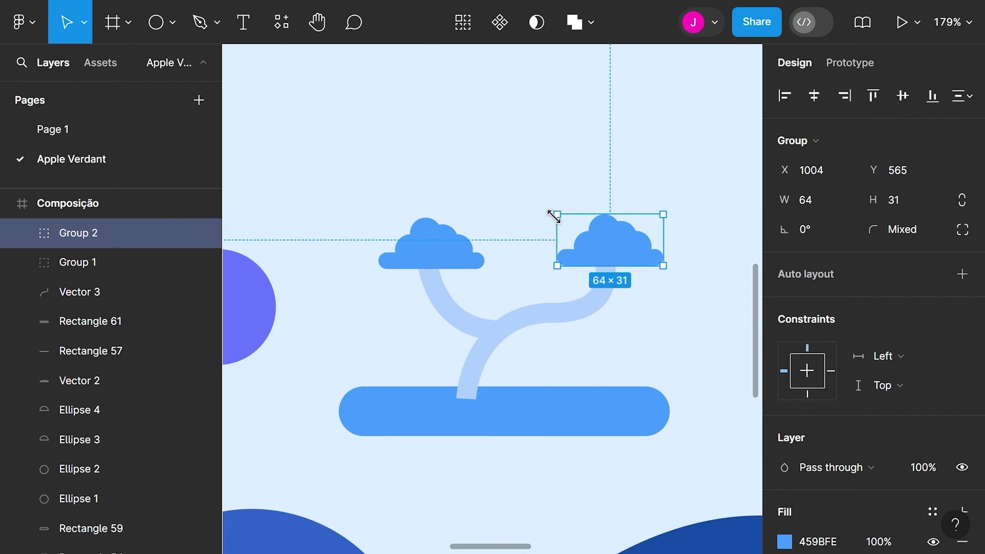
drag(557, 215, 509, 191)
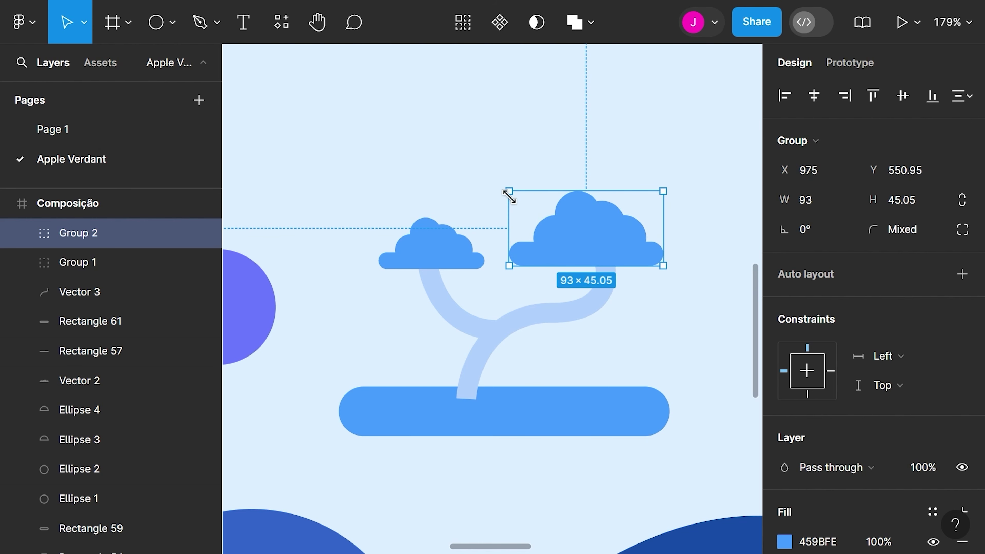
drag(595, 259, 604, 245)
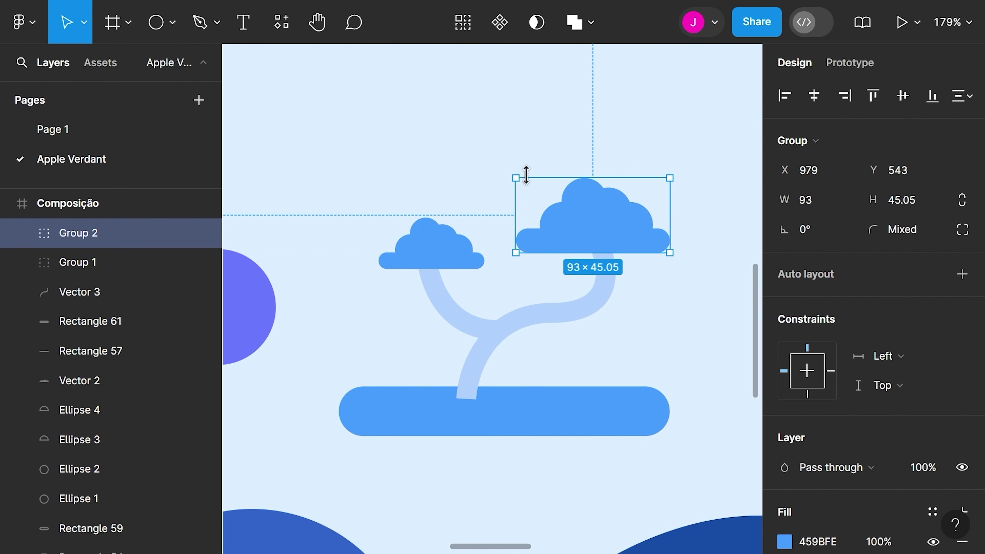
drag(515, 176, 498, 168)
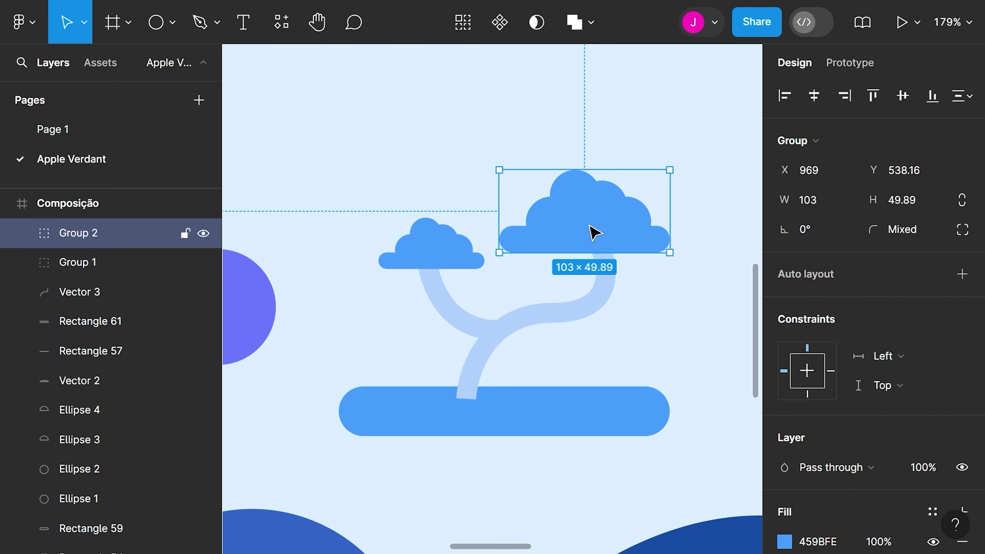
click(642, 303)
Duplicate the left cloud onto the fork of the stem and scale it to 48 × 23.25 at X 953, Y 623
click(452, 242)
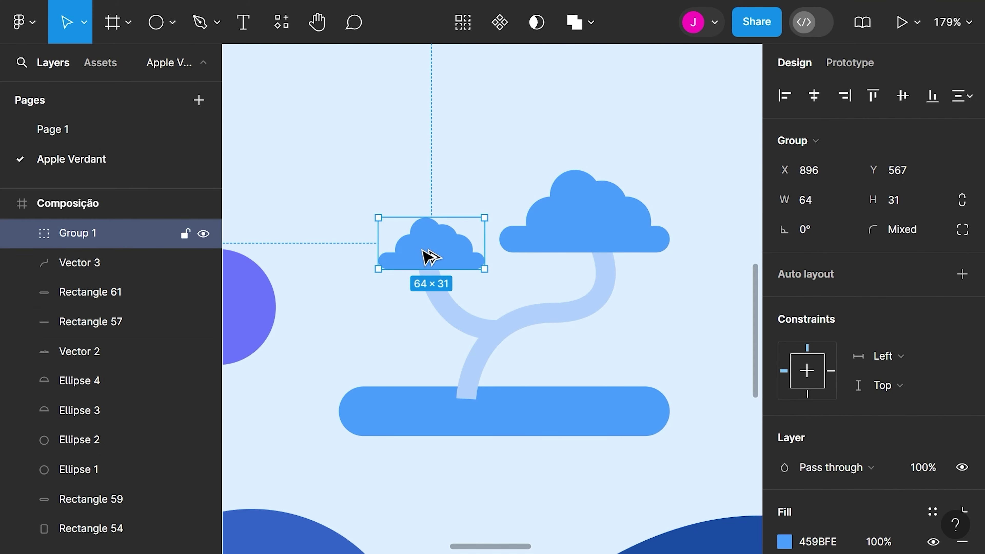
drag(428, 256, 502, 341)
scroll(473, 336, up, 5)
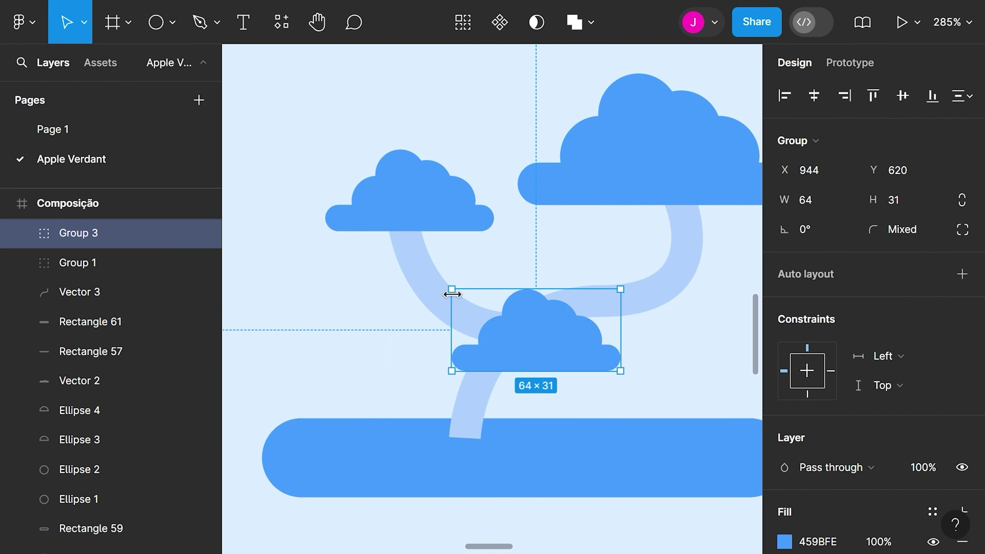
drag(452, 295, 491, 312)
drag(565, 346, 544, 330)
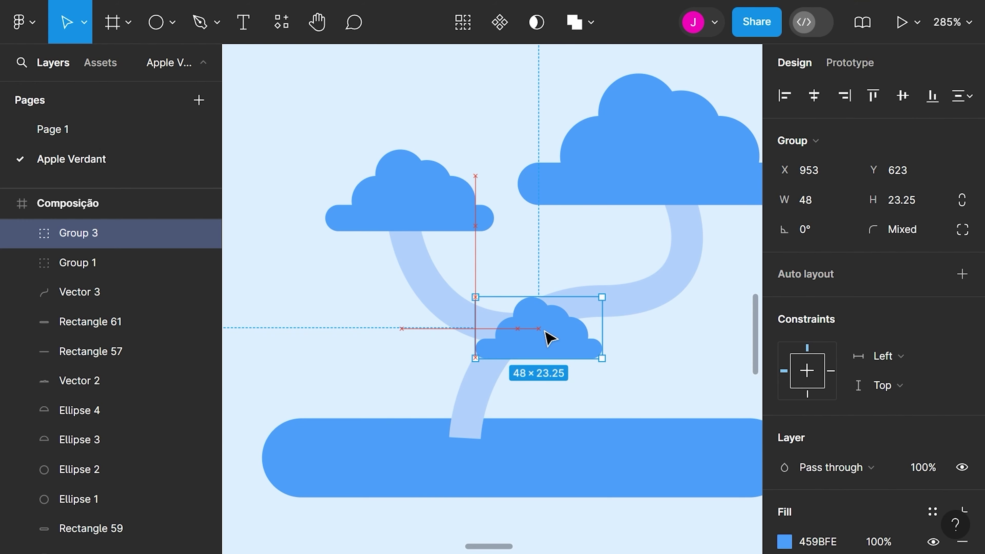
Move the 200 × 30 bar's layer in front of the stem, directly below the large cloud group, and select the fork cloud
scroll(548, 337, down, 5)
click(552, 371)
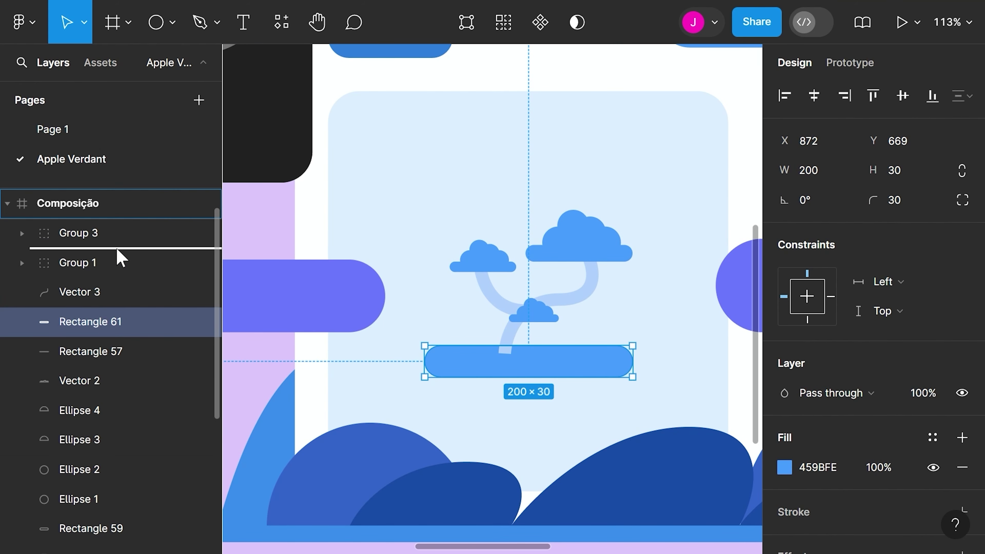
drag(120, 236, 123, 228)
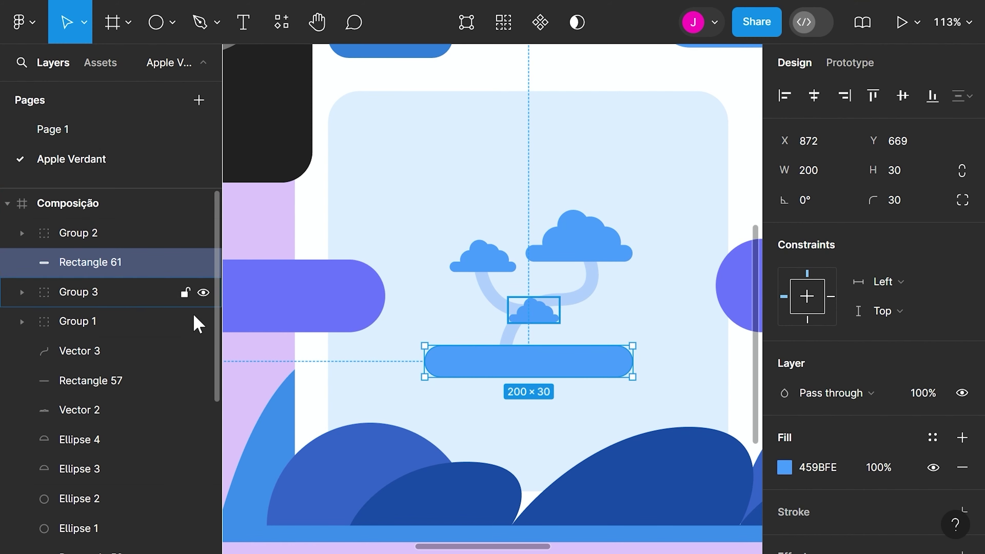
click(548, 313)
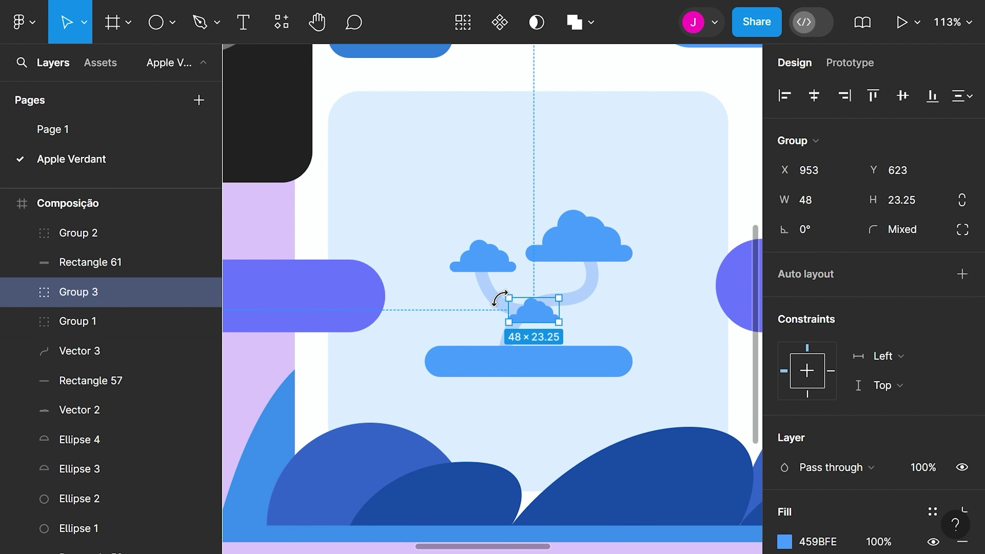
Group the tree's three clouds with both stem and branch strokes, and place that group's layer directly behind the 200 × 30 bar
scroll(500, 299, up, 5)
shift+click(491, 290)
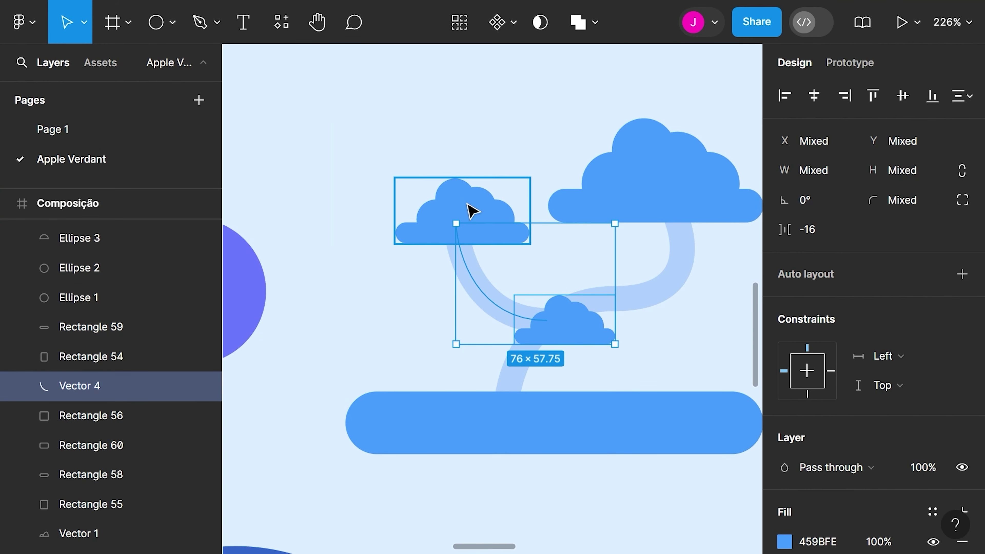
shift+click(471, 211)
shift+click(640, 178)
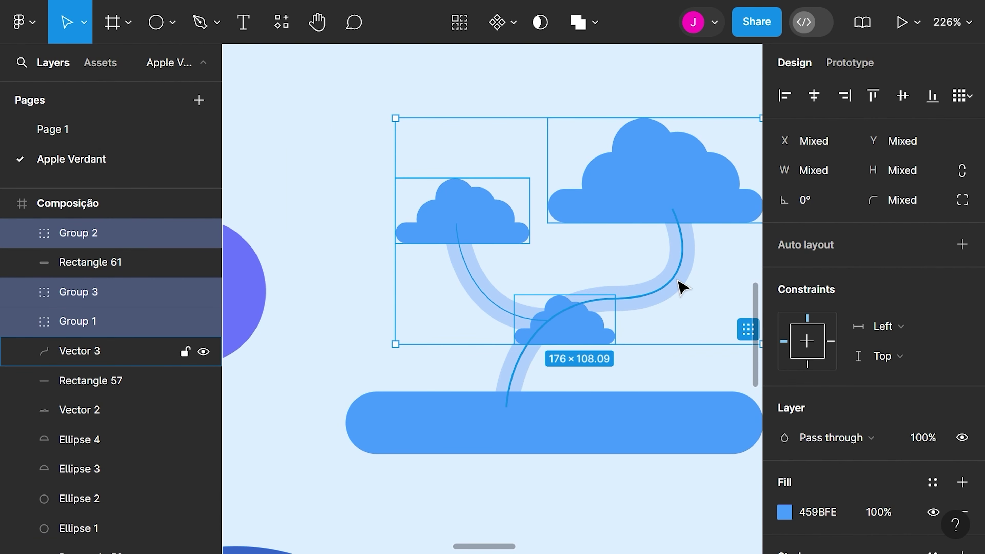
shift+click(681, 287)
shift+click(568, 337)
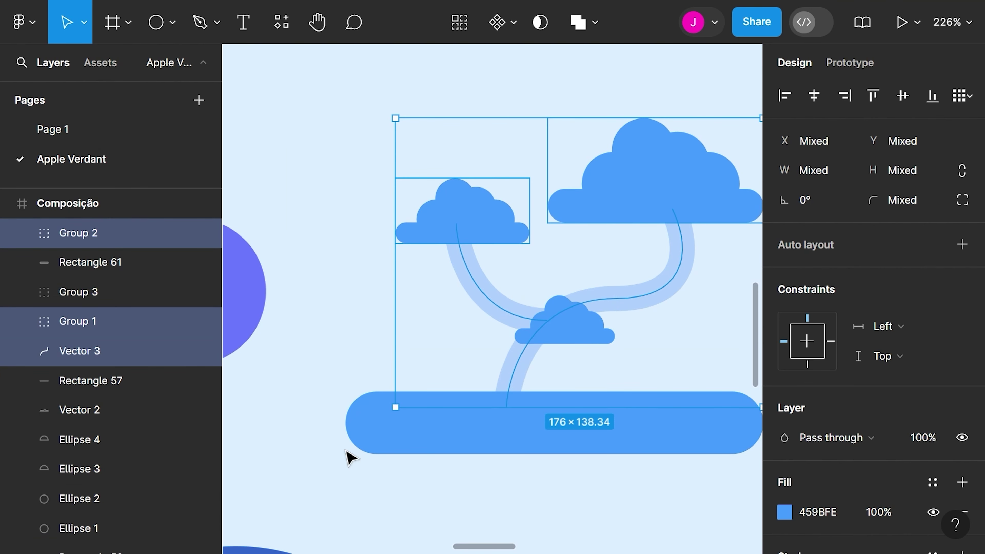
shift+click(573, 342)
key(ctrl+g)
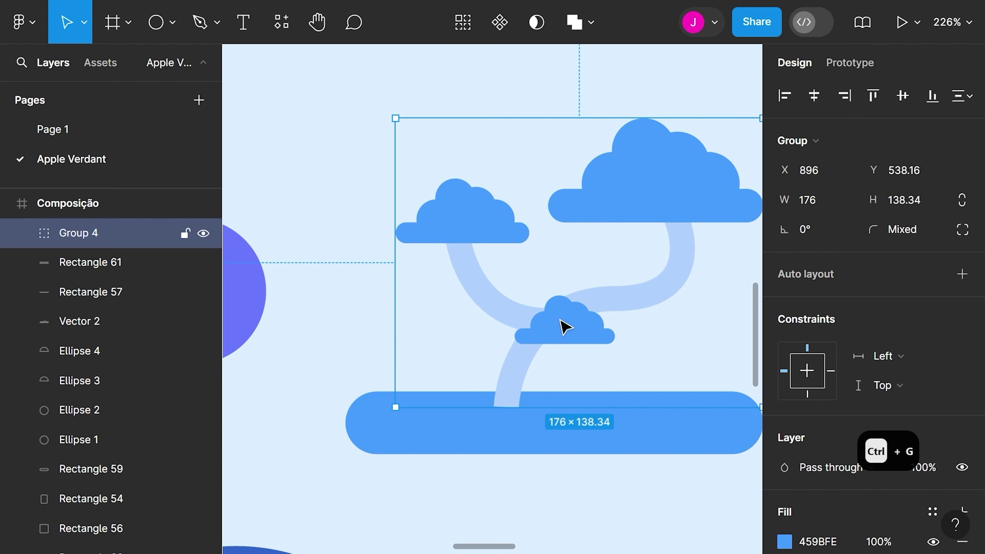
drag(93, 272, 59, 272)
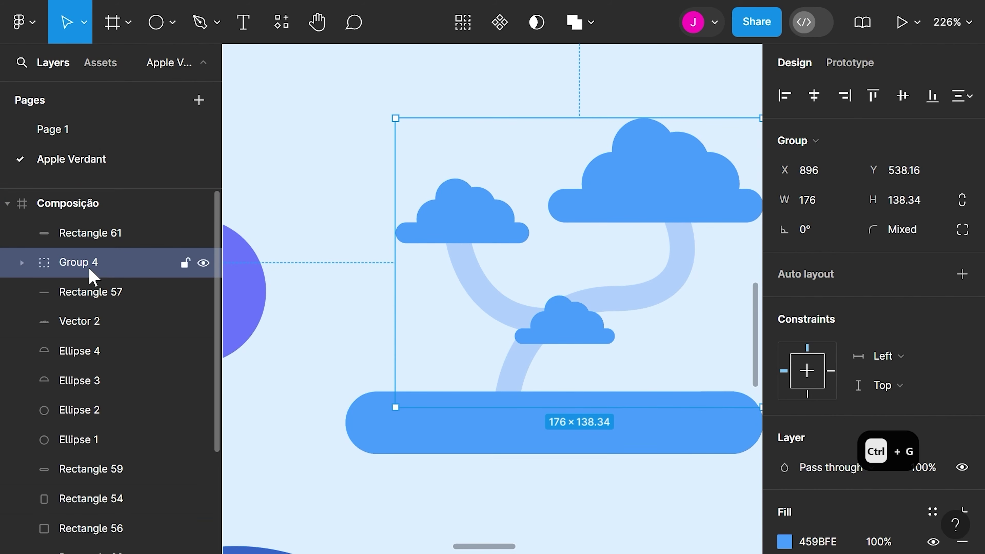
Draw a triangle about 56 × 23 above the tree inside the light blue square
scroll(402, 253, down, 5)
scroll(442, 217, down, 3)
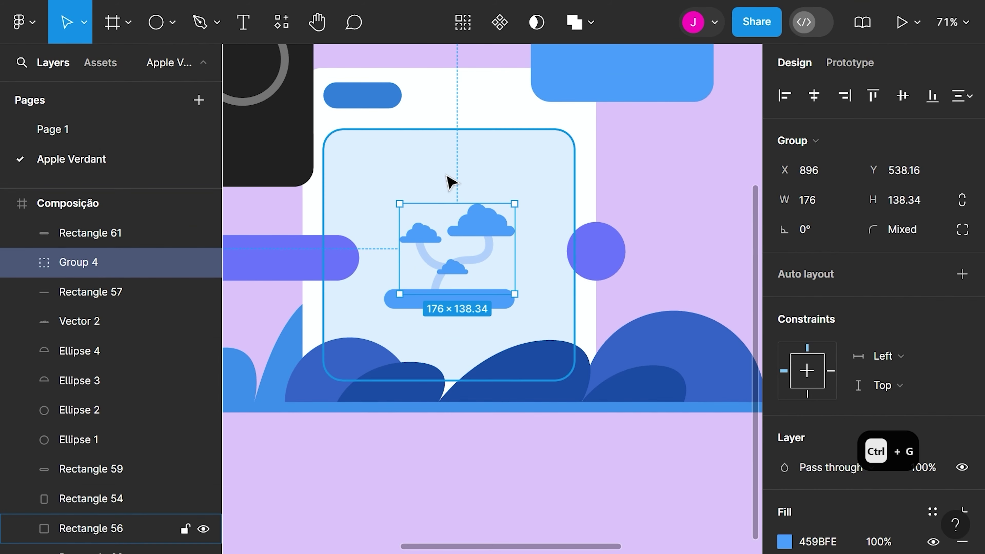
scroll(419, 155, up, 3)
click(171, 32)
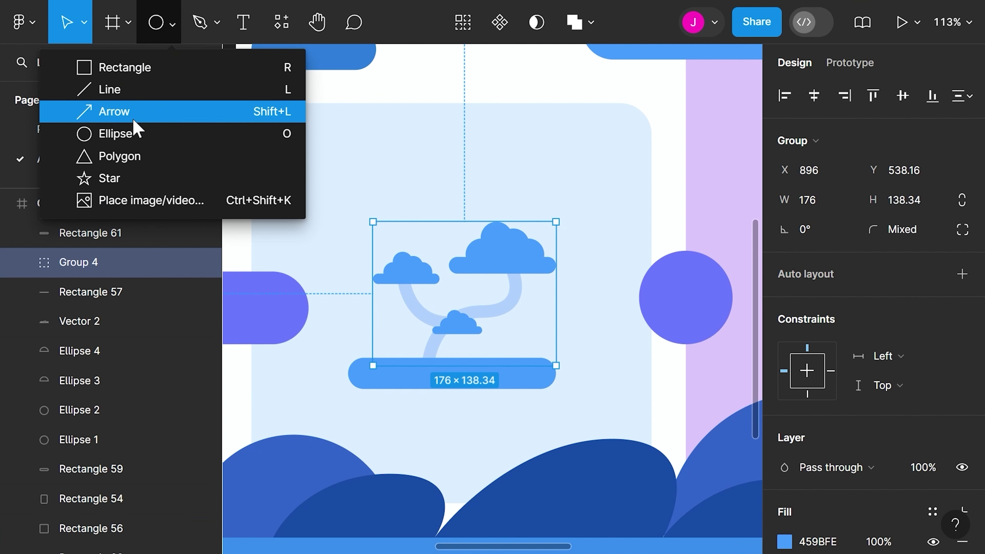
click(130, 159)
drag(440, 171, 499, 197)
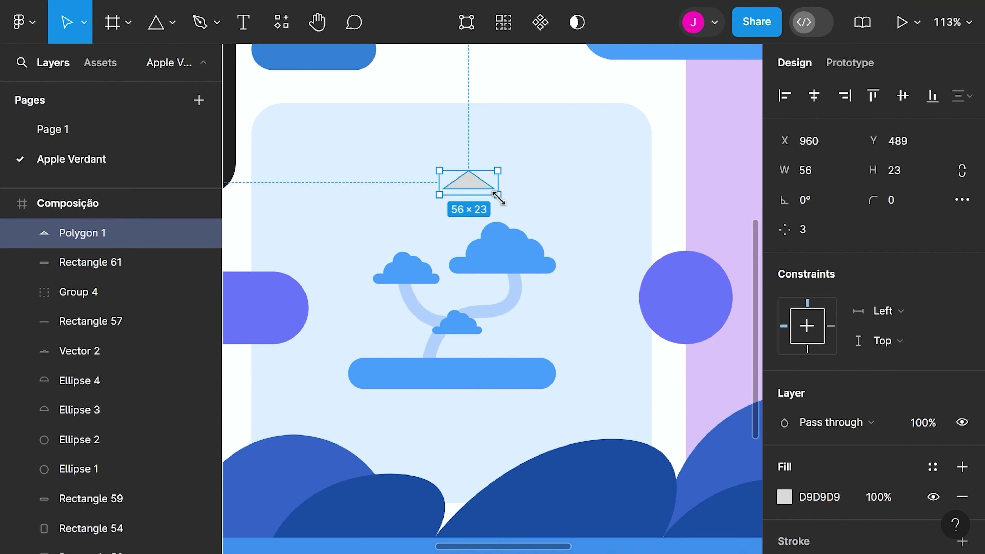
Rotate the triangle 180° so it points down, fill it with the palette's dark blue 174BA6 and round its corners
mouse_move(497, 158)
mouse_down()
mouse_move(528, 219)
mouse_move(417, 253)
mouse_move(397, 237)
mouse_up()
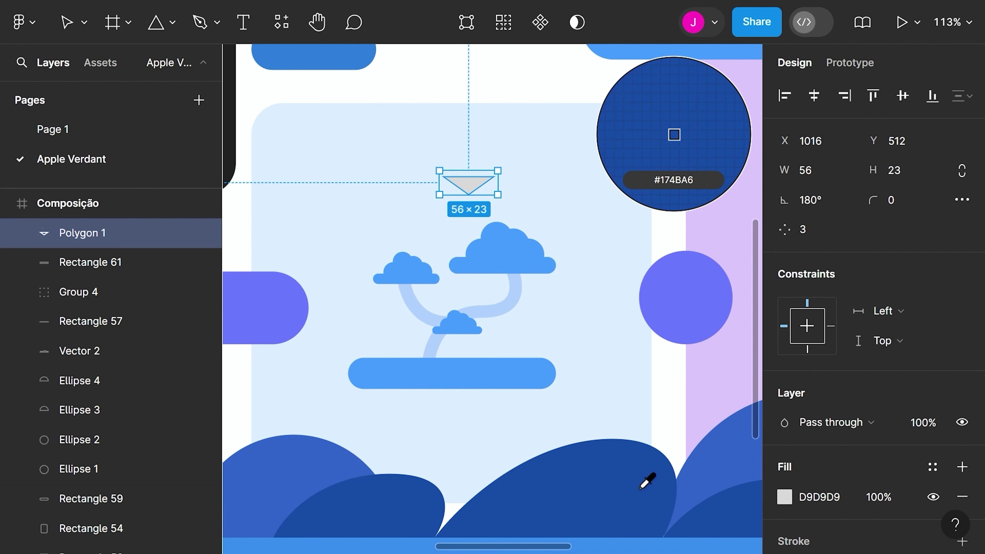
click(646, 475)
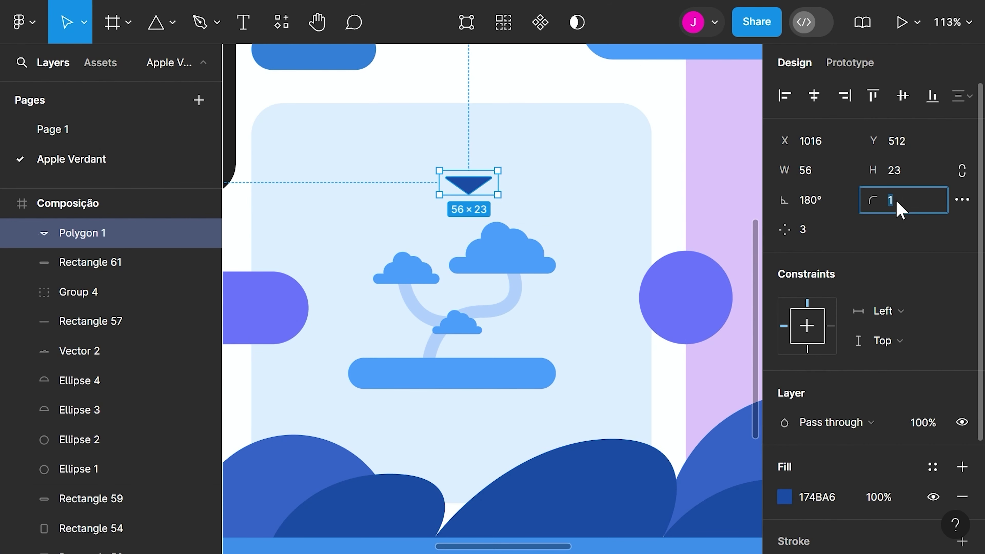
click(569, 201)
drag(477, 184, 482, 193)
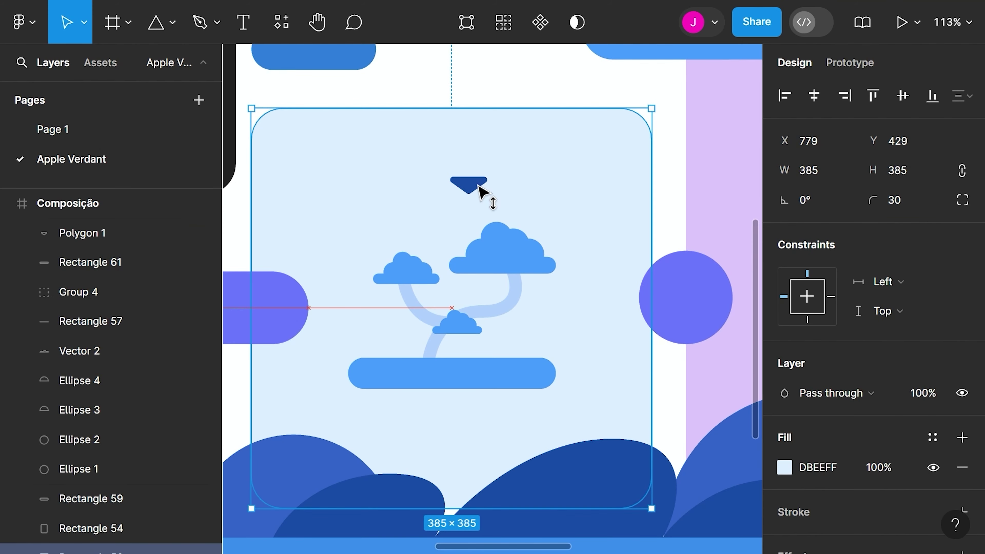
key(ctrl+z)
Draw a closed triangle about 35.5 × 44.5 with the Pen tool on the lilac area, beyond the purple circle
scroll(482, 192, down, 5)
scroll(523, 337, down, 3)
click(523, 398)
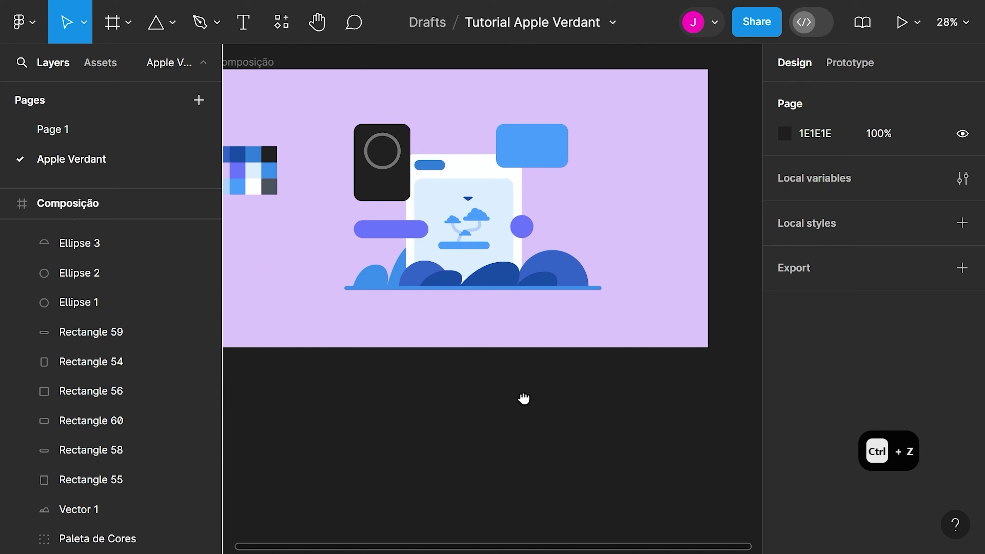
scroll(492, 214, up, 3)
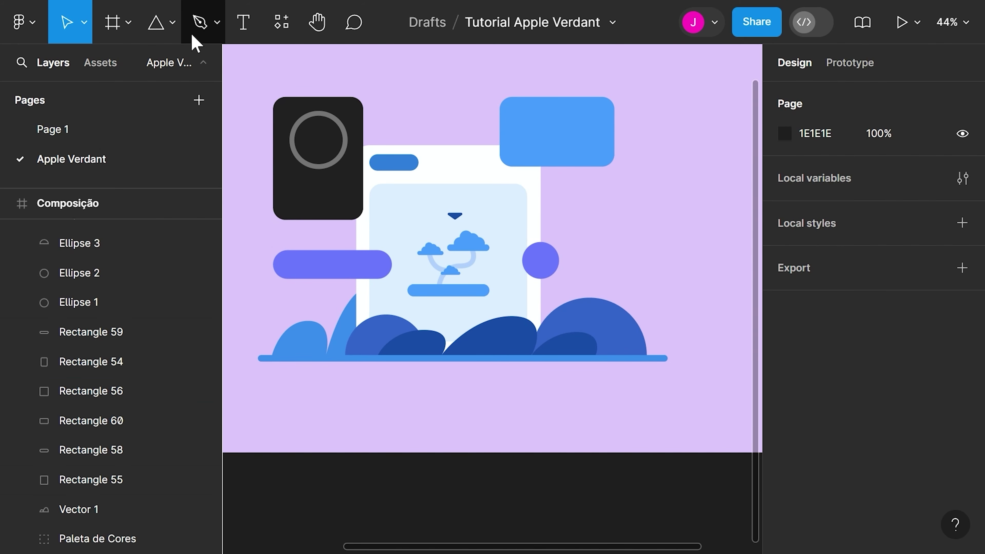
click(207, 30)
scroll(504, 237, down, 3)
scroll(485, 239, up, 3)
scroll(504, 237, up, 5)
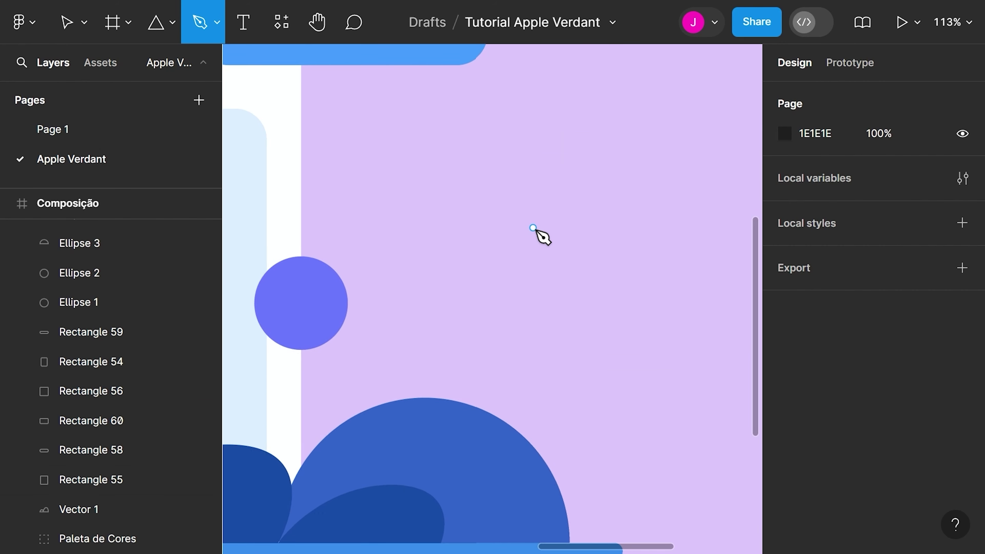
click(522, 208)
click(523, 254)
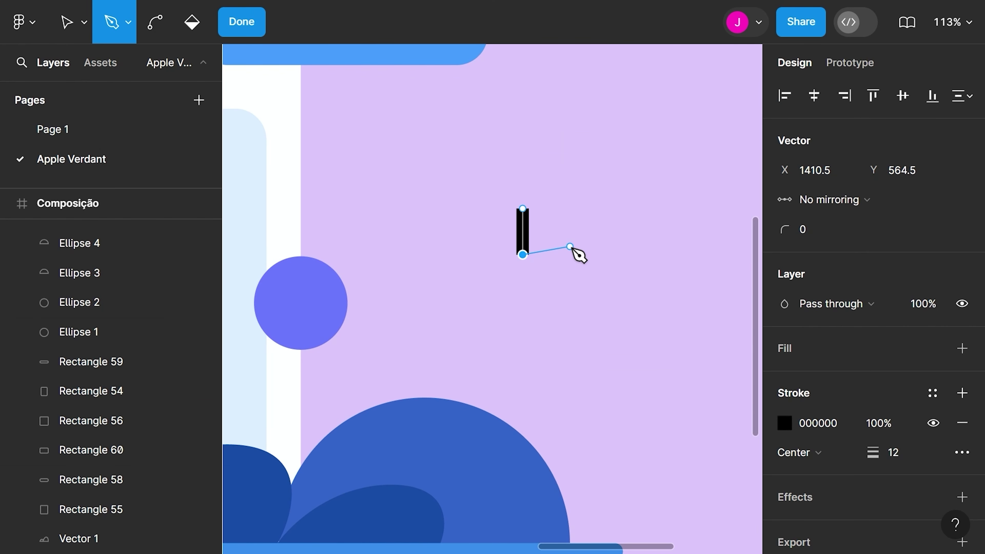
click(560, 241)
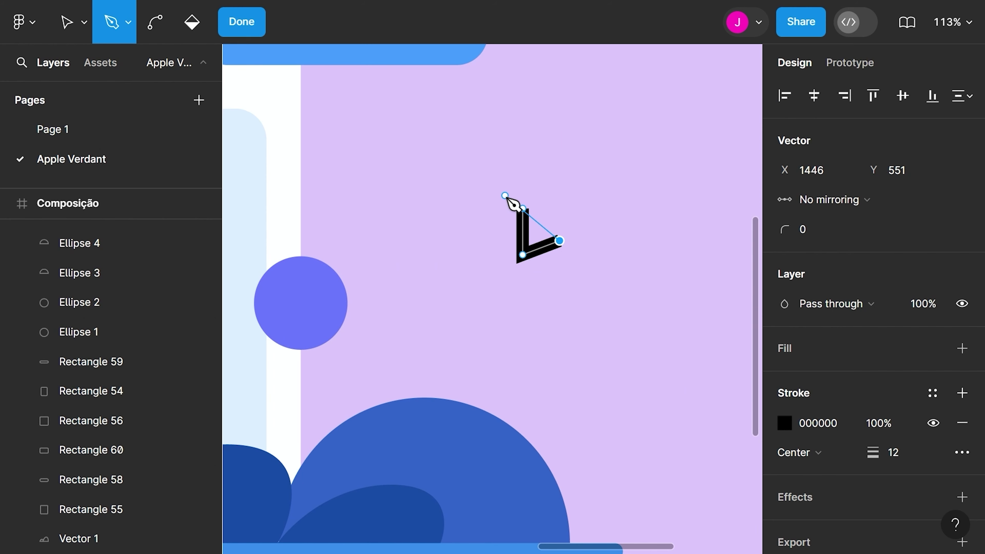
click(522, 209)
Remove the pen-drawn triangle's stroke and fill it with the blue 459BFE sampled from the large rounded rectangle
click(962, 423)
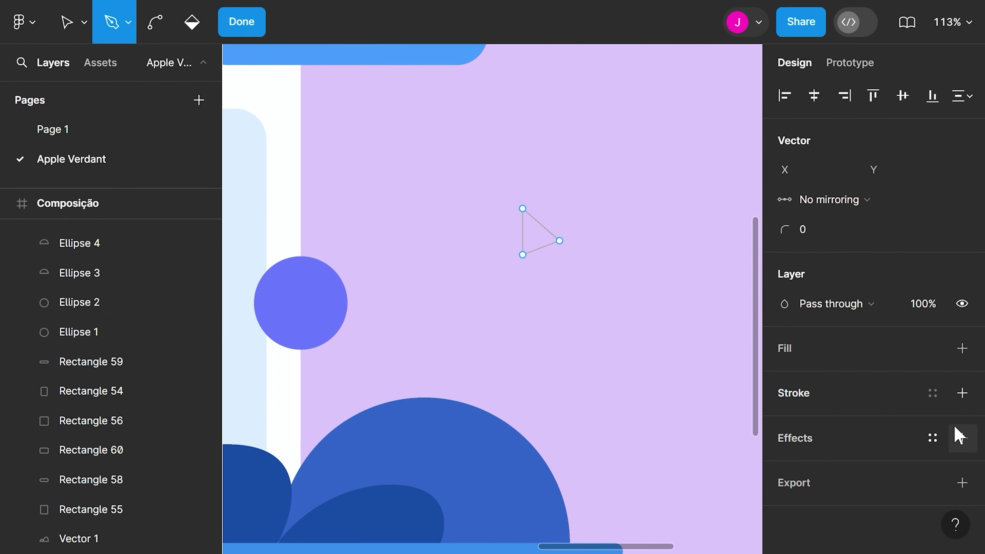
click(963, 348)
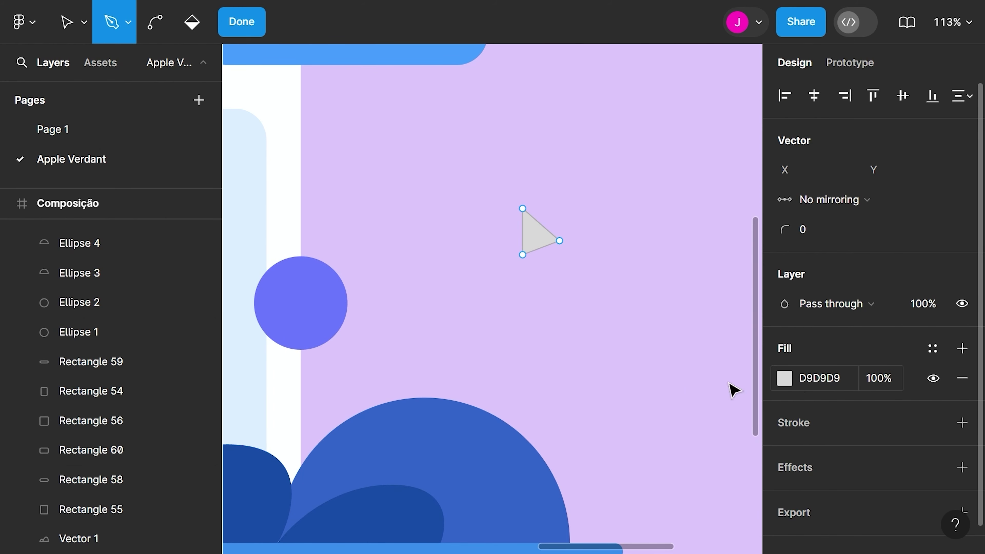
key(i)
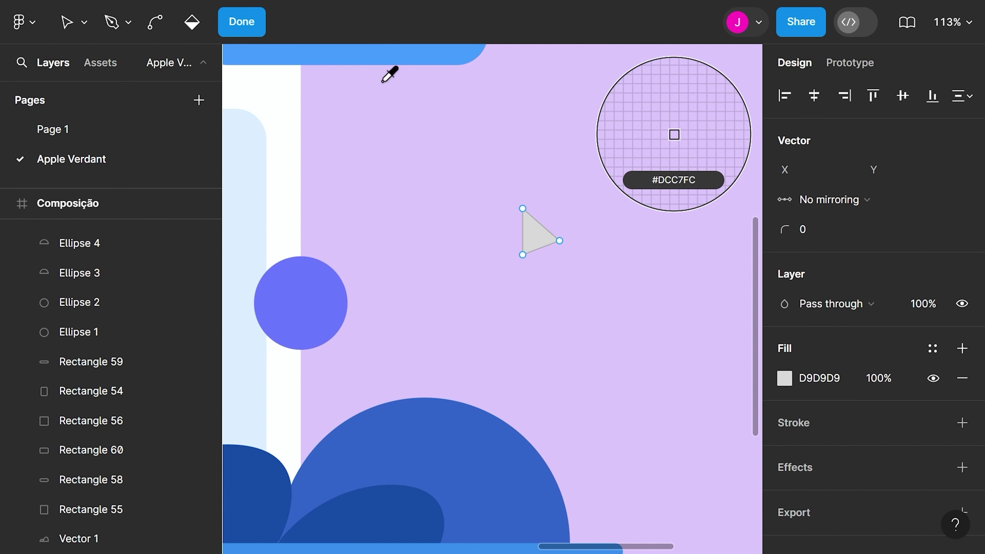
click(386, 60)
key(b)
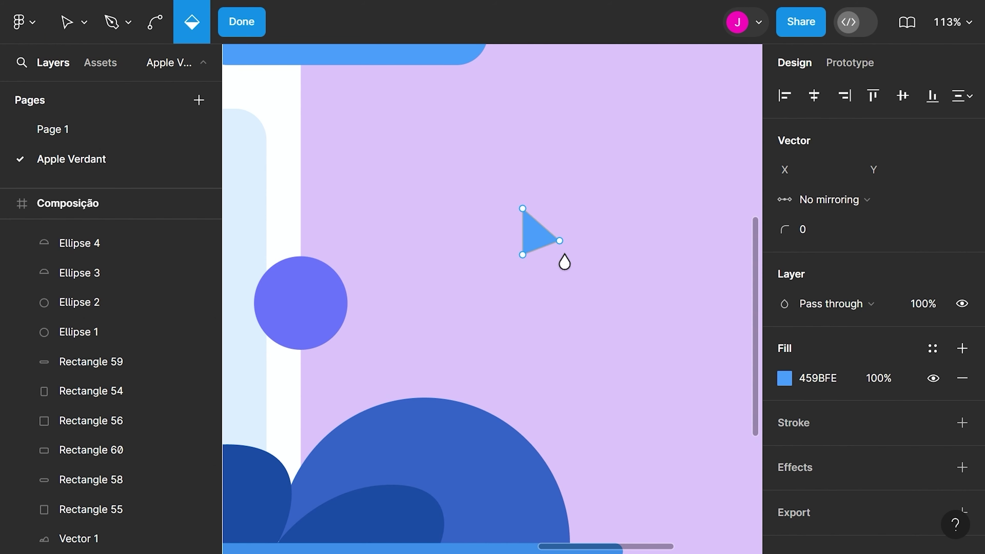
scroll(542, 256, up, 5)
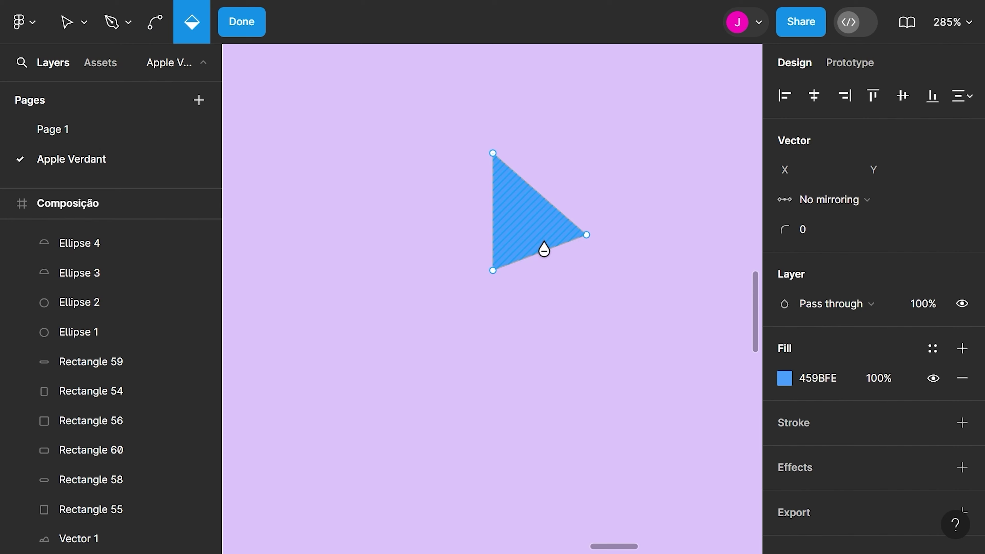
key(Escape)
key(Escape)
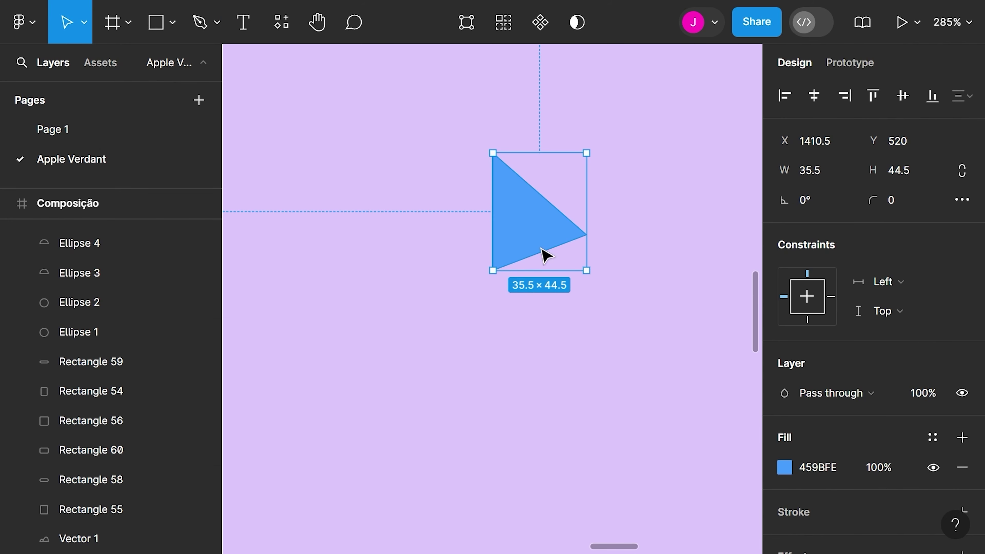
Add a point midway on the triangle's lower edge and pull it inwards to X 1423.5, Y 548.5, forming a cursor arrow
double_click(542, 249)
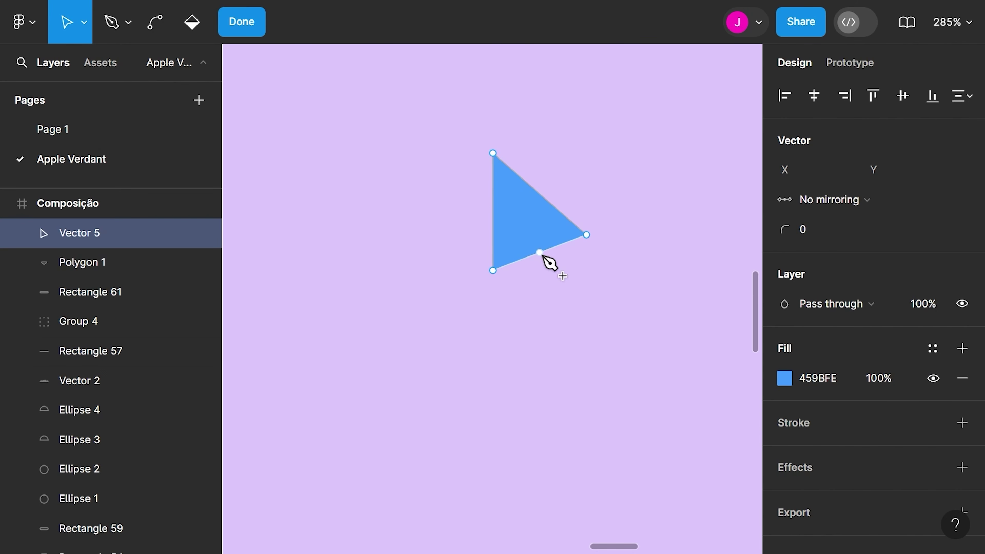
drag(548, 261, 532, 232)
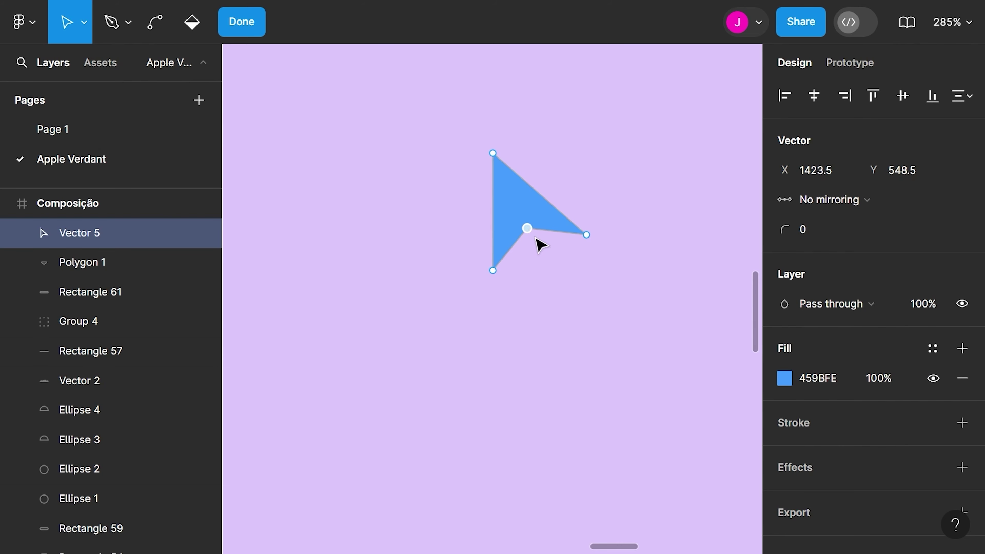
key(Escape)
key(Escape)
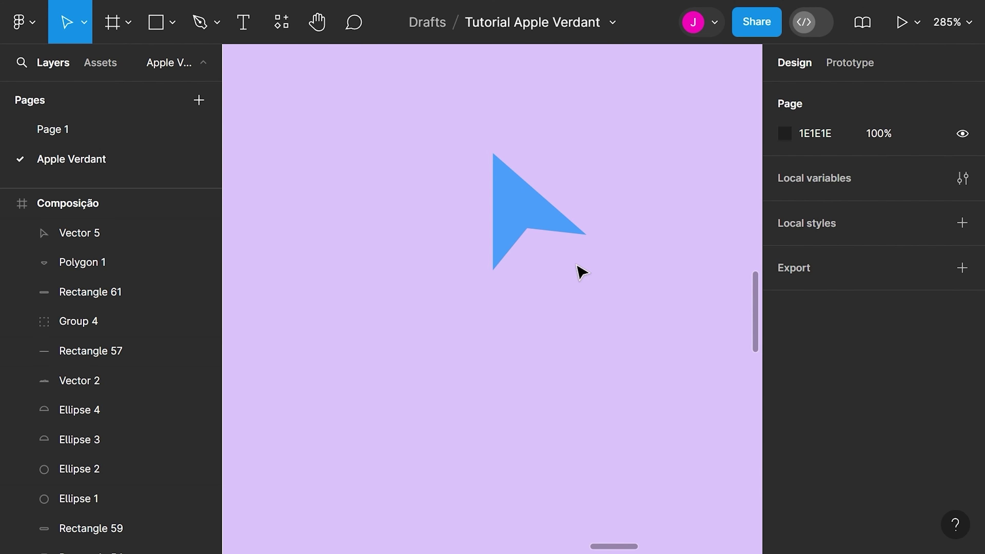
Set the cursor arrow's corner radius to 3 and move it down roughly level with the purple circle
click(538, 212)
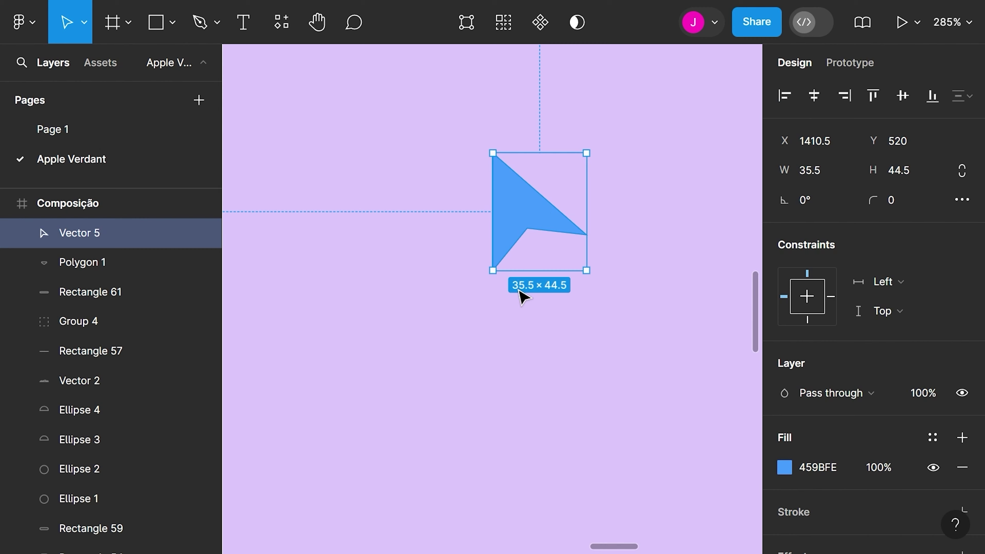
click(898, 202)
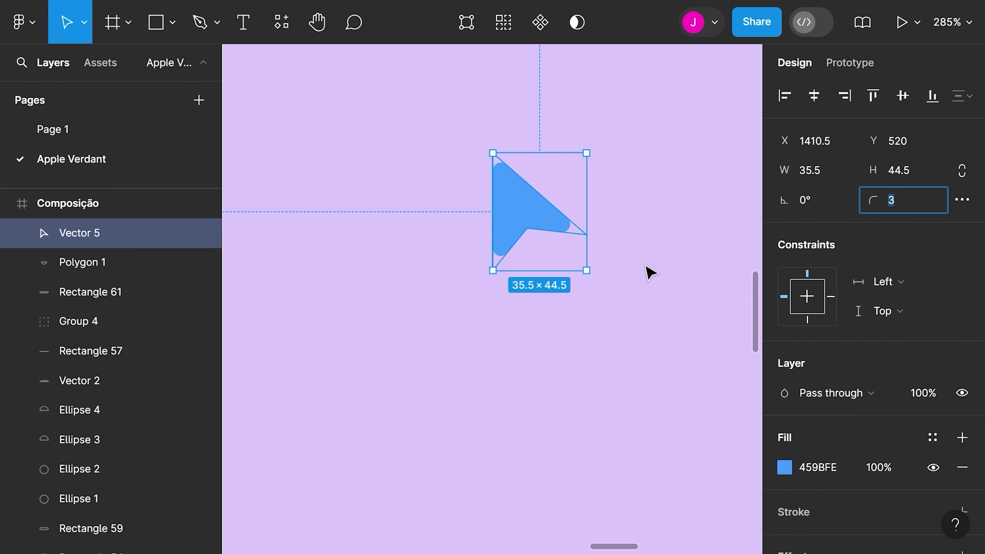
click(648, 273)
scroll(631, 257, down, 10)
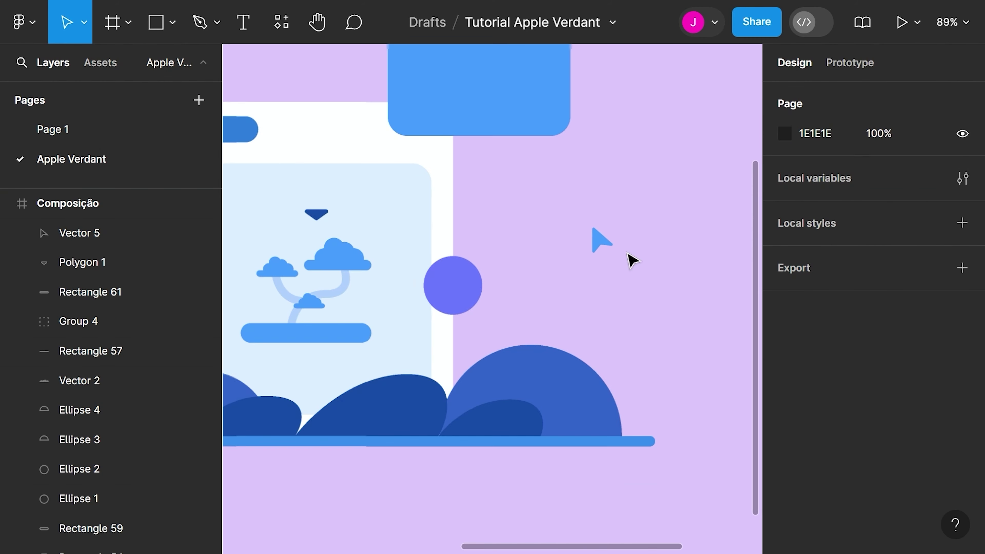
drag(611, 245, 596, 278)
click(631, 262)
scroll(516, 249, left, 2)
scroll(516, 249, down, 1)
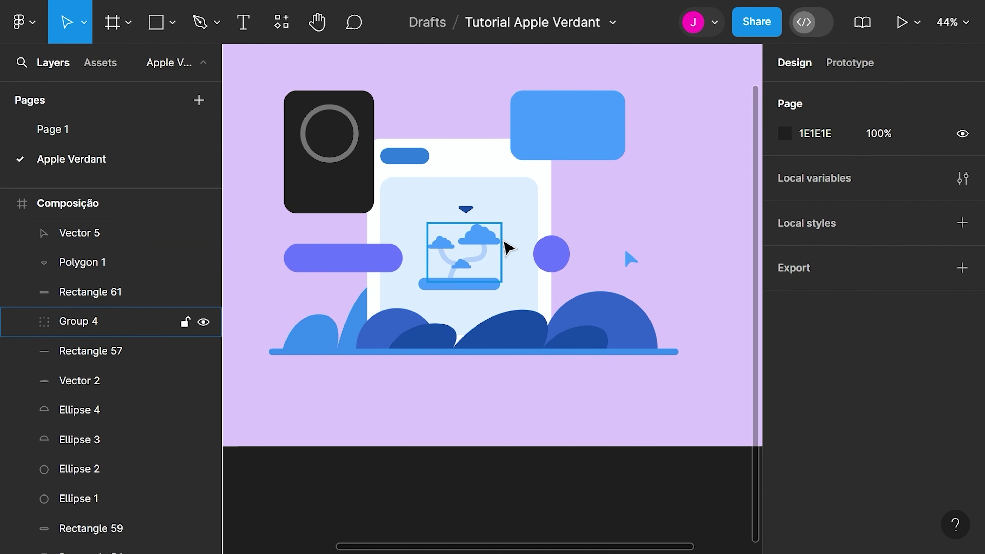
Draw a rectangle about 100 × 34 above the white card at X 861, Y 231 and fill it with blue 459BFE
click(178, 31)
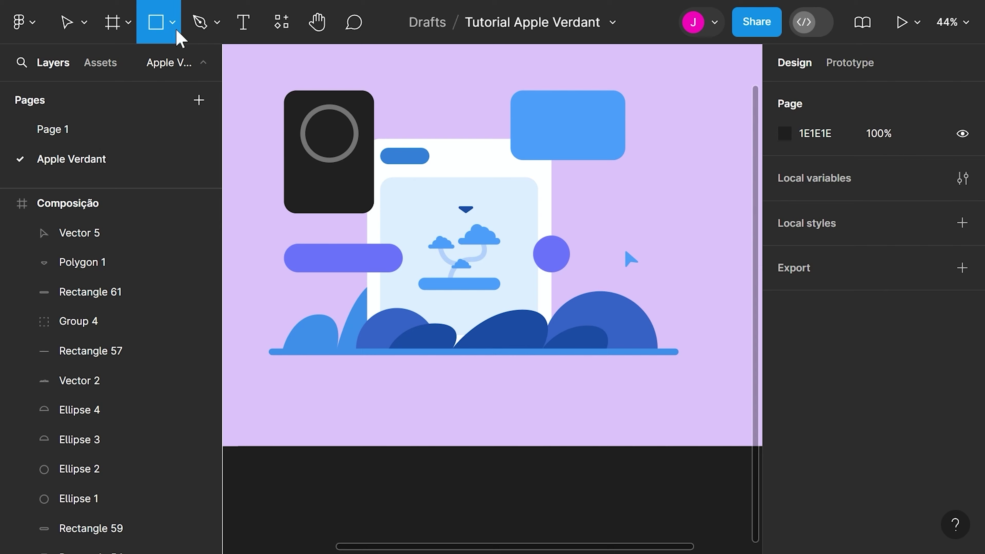
scroll(481, 108, up, 3)
scroll(403, 113, left, 2)
scroll(402, 112, up, 1)
drag(401, 111, 467, 134)
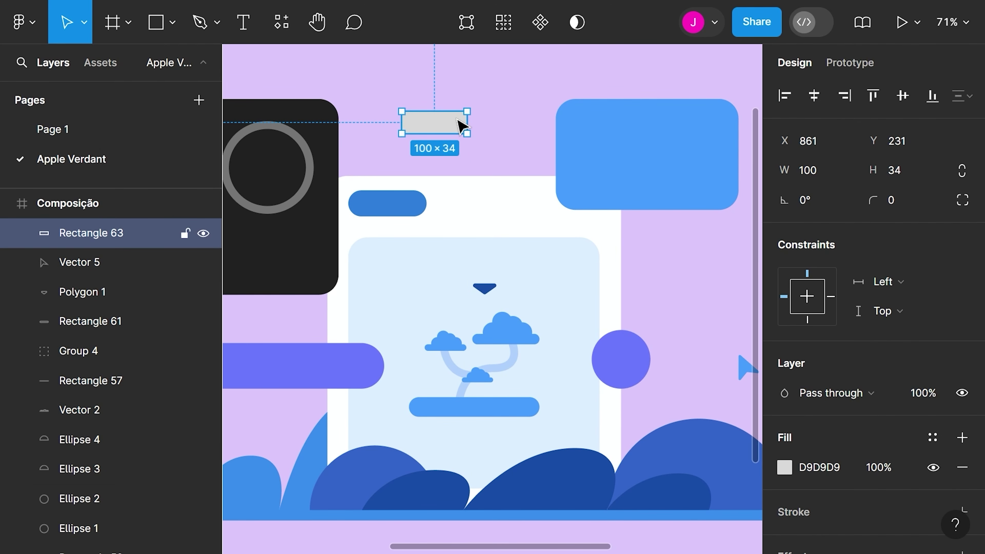
key(i)
click(579, 171)
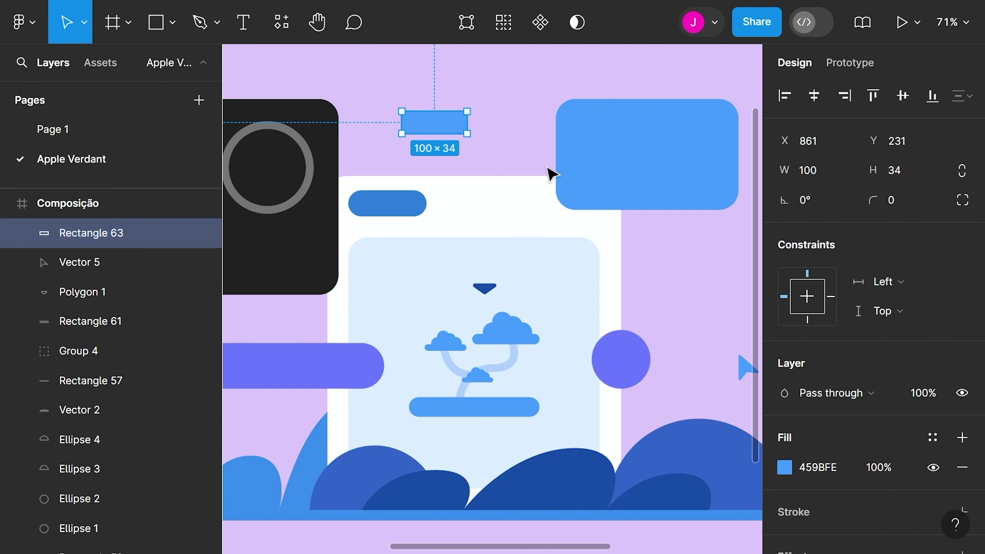
Slant the small blue rectangle into a 110 × 34 parallelogram by shifting its two upper points sideways
double_click(458, 122)
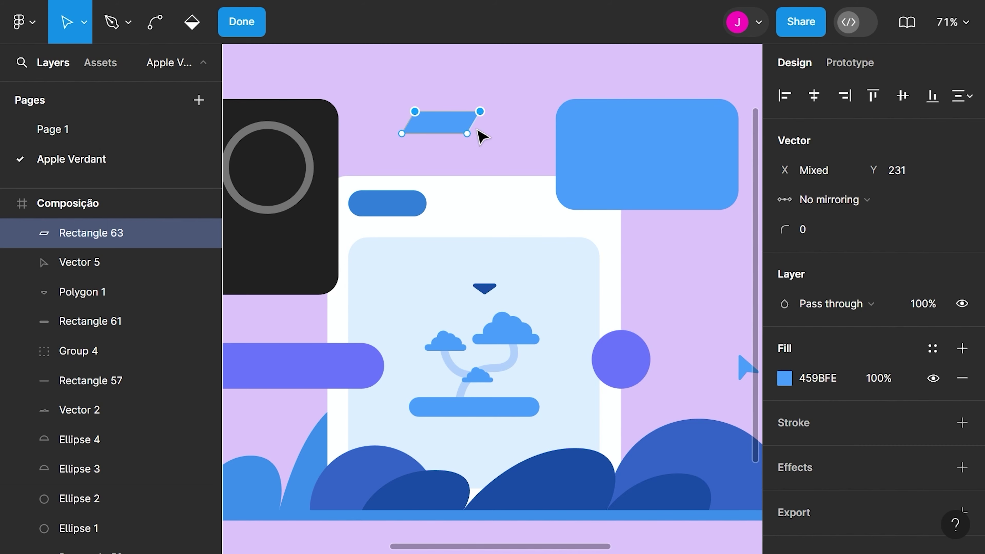
key(Escape)
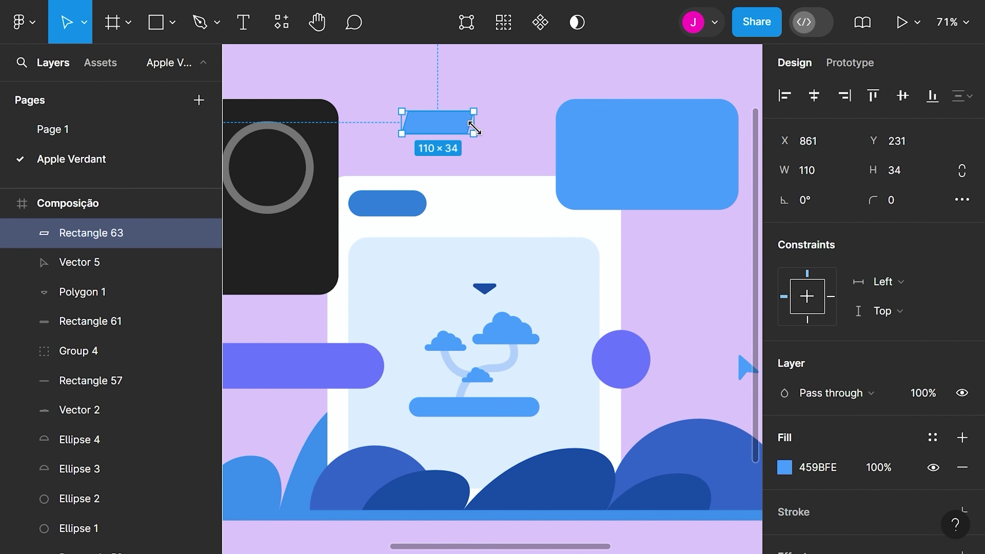
click(504, 135)
click(437, 126)
scroll(437, 125, down, 3)
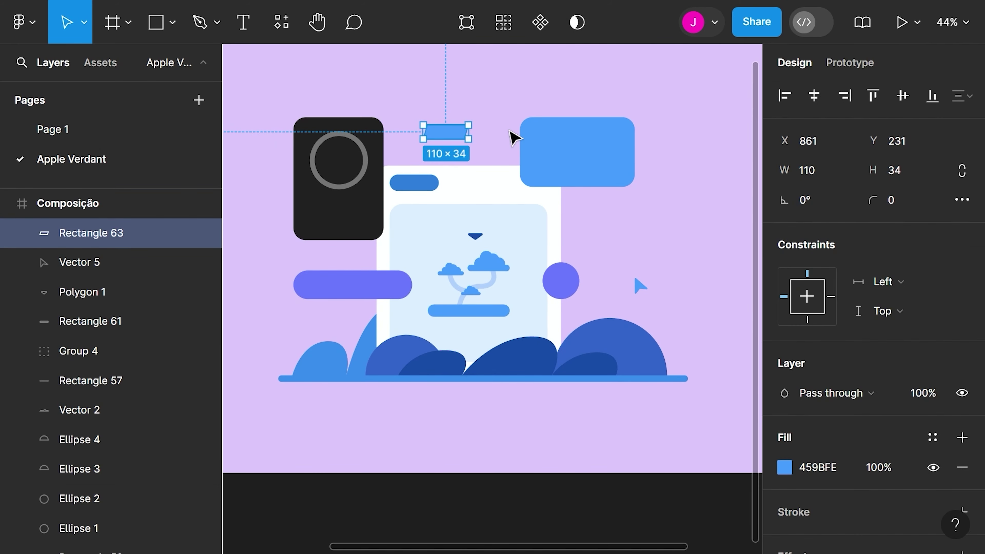
Place five copies of the small parallelogram around the illustration and widen the one below the ground line to 293 × 34
click(508, 147)
scroll(508, 148, down, 2)
scroll(583, 227, down, 2)
scroll(475, 154, up, 3)
click(480, 138)
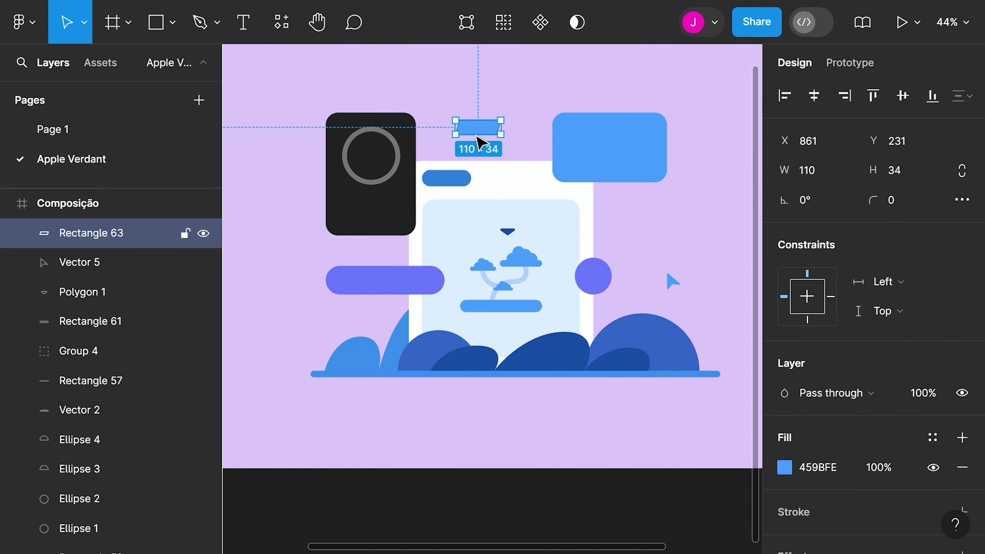
scroll(483, 134, up, 3)
scroll(480, 126, up, 2)
scroll(480, 127, down, 4)
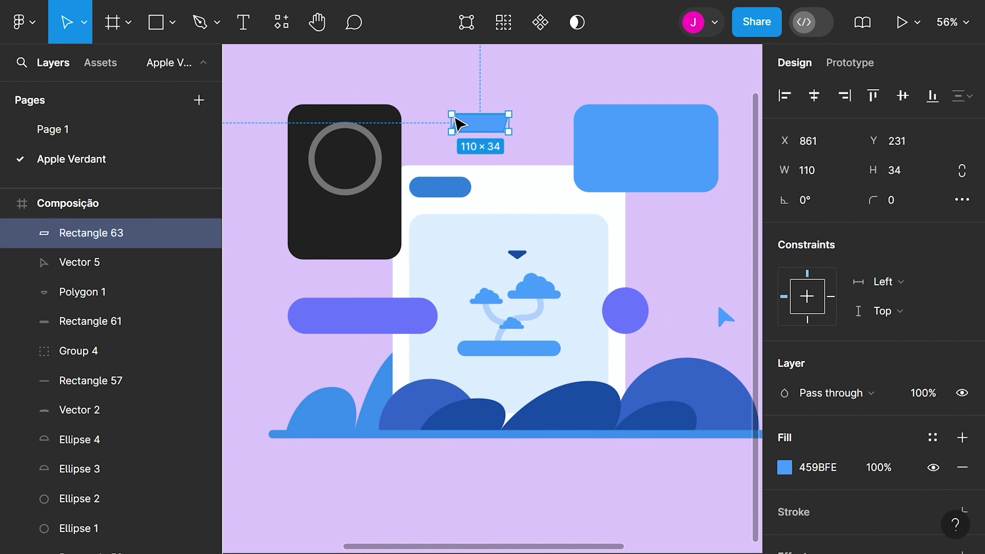
scroll(479, 139, down, 2)
scroll(501, 140, up, 2)
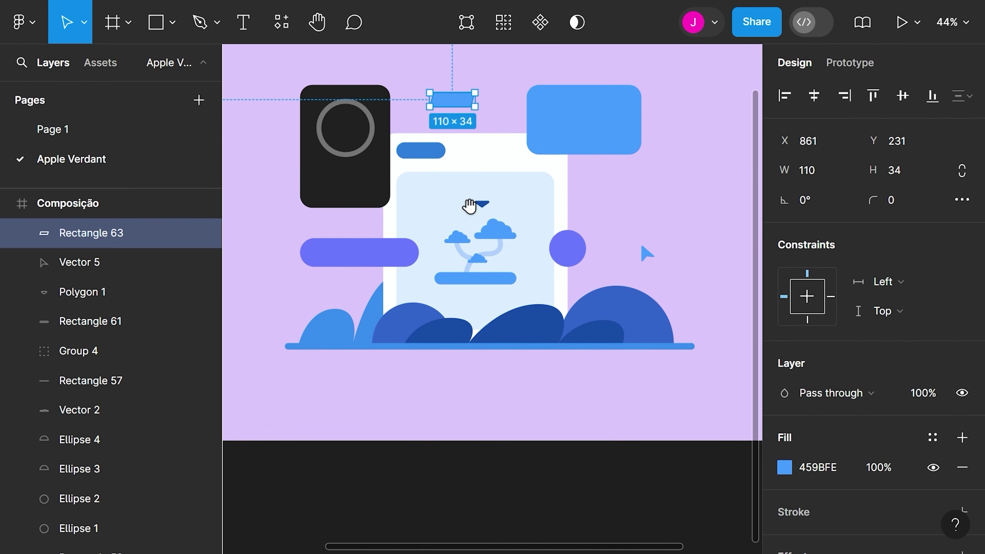
drag(461, 109, 725, 348)
key(ctrl+z)
drag(737, 310, 427, 395)
click(462, 407)
click(429, 378)
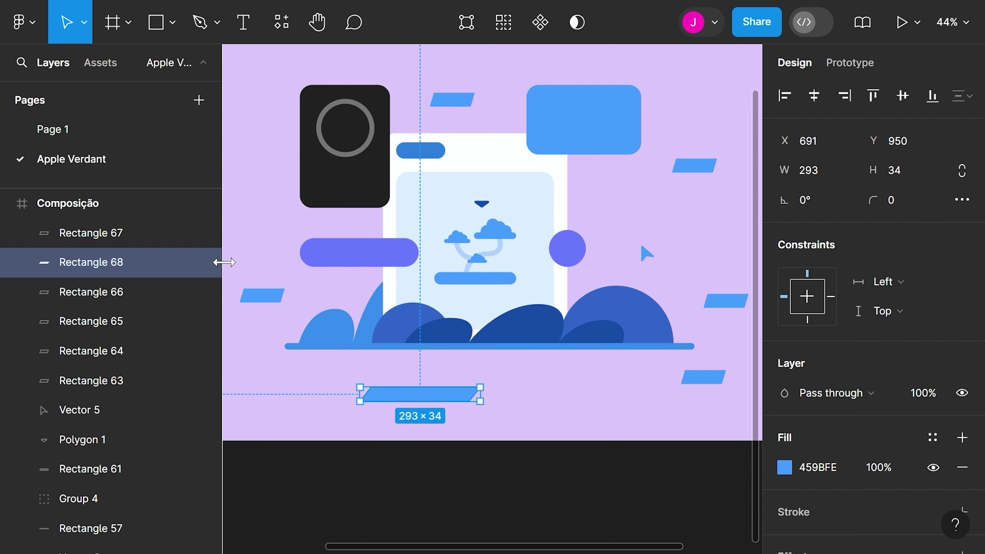
Recolour the parallelogram beside the left hump to 3364CA and the one beyond the ground line's right end to 6A79FF, sampling existing shapes
click(273, 296)
key(i)
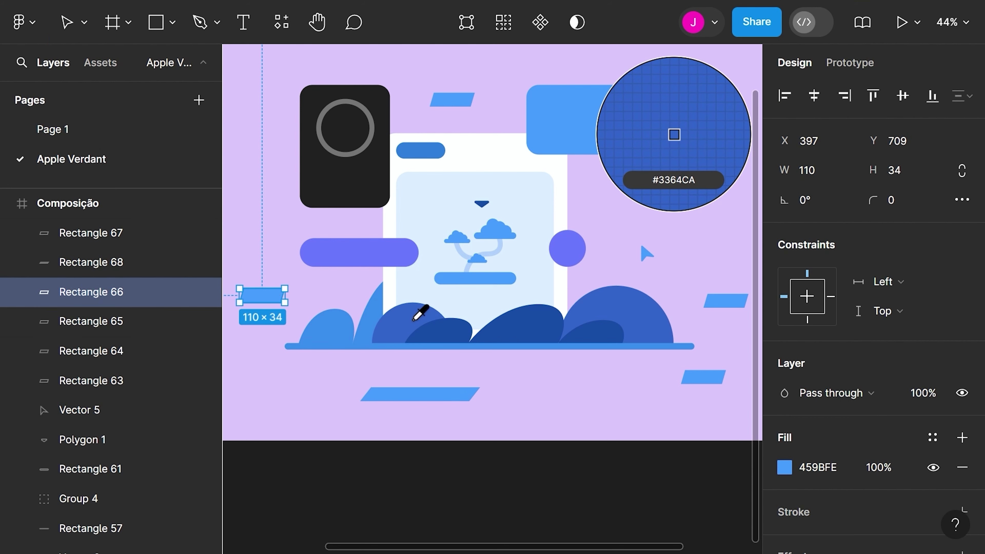
click(412, 323)
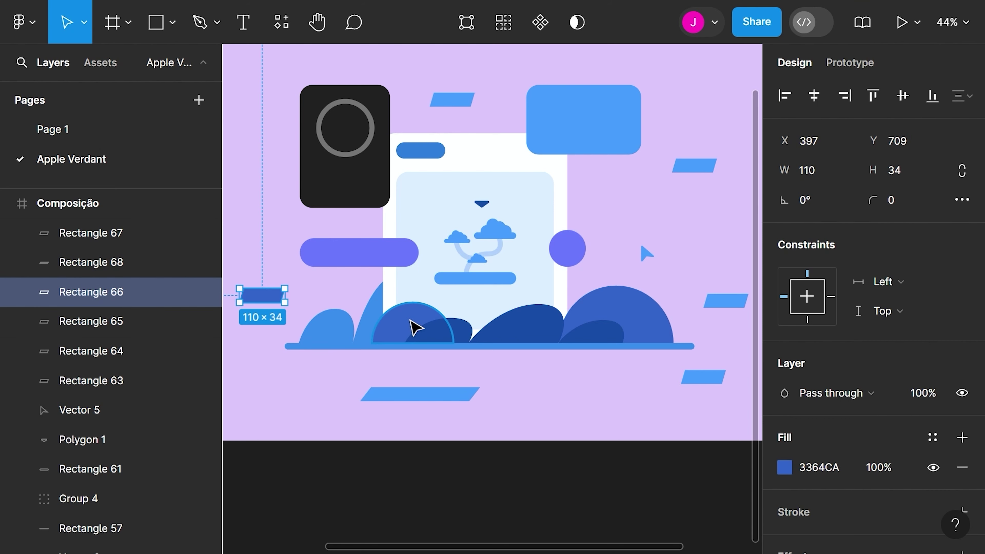
click(720, 299)
key(i)
click(564, 256)
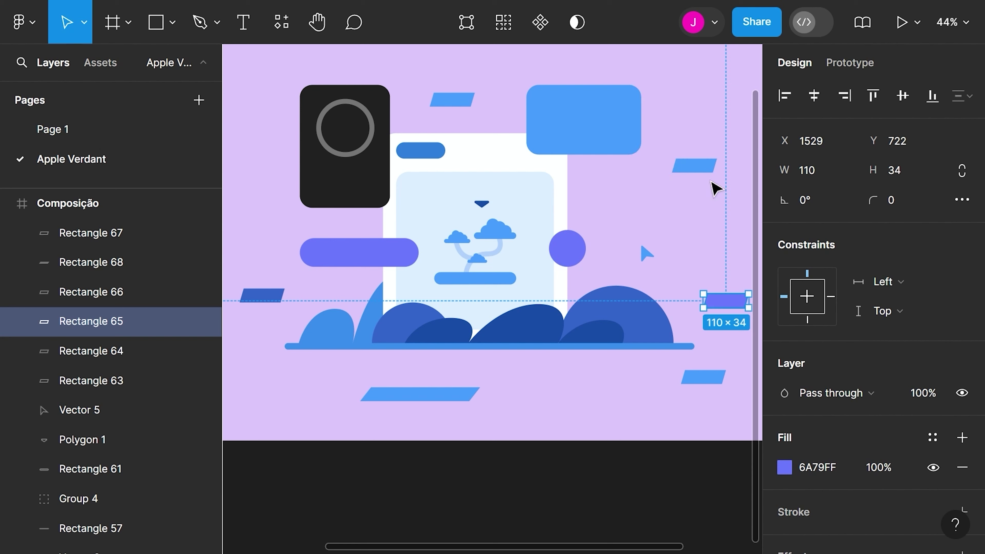
Recolour the parallelogram above the white card to near-black 212121 and the lower-right one to the hump's blue 3364CA
click(694, 165)
click(446, 103)
key(i)
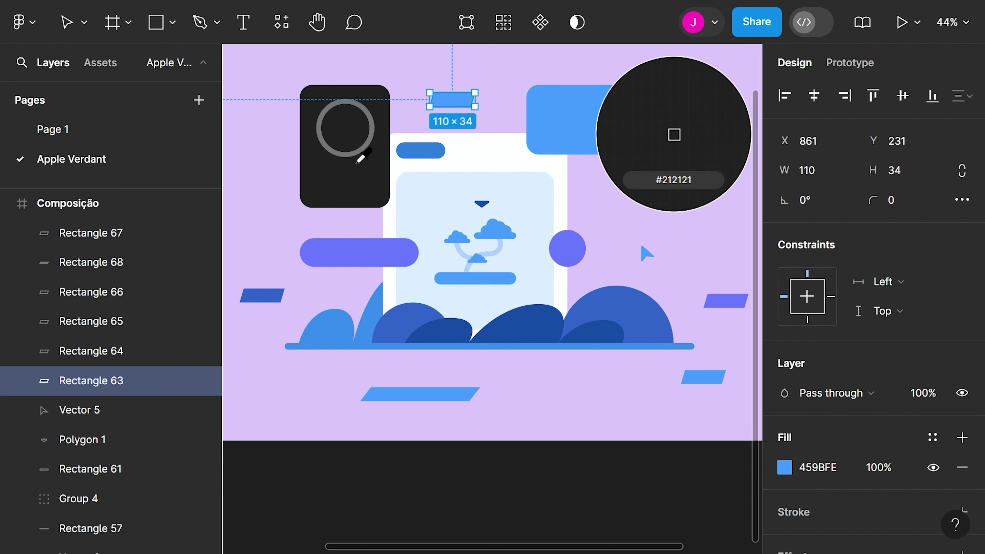
click(358, 186)
click(704, 374)
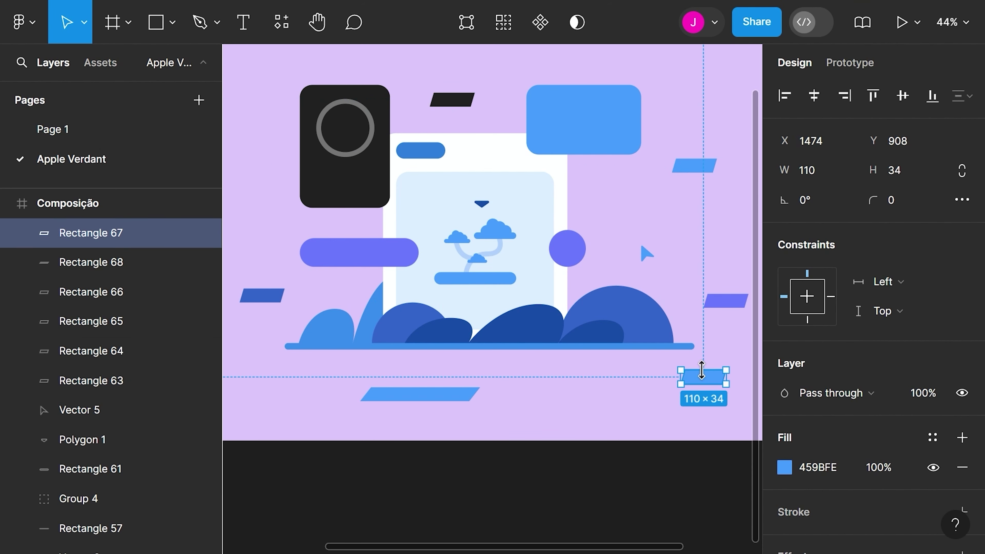
key(i)
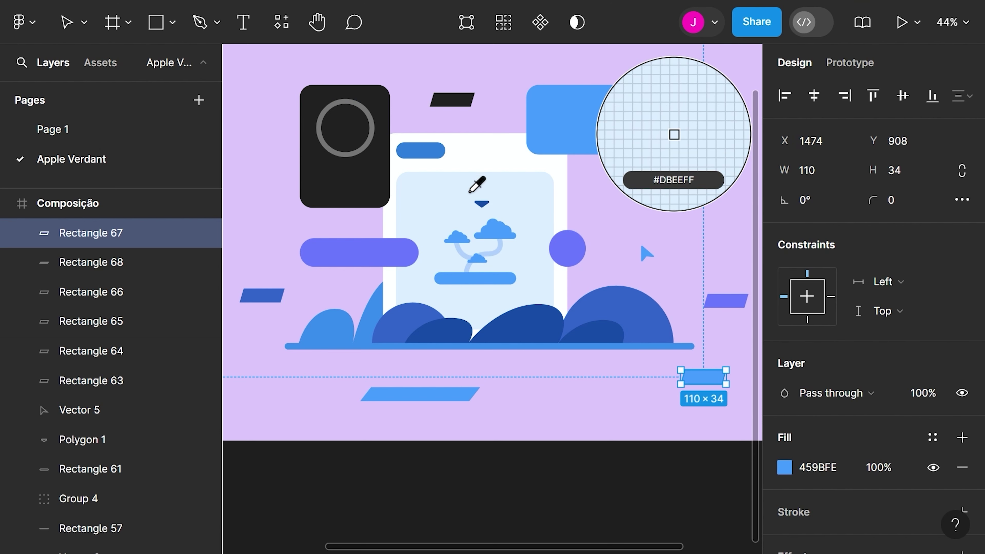
key(Escape)
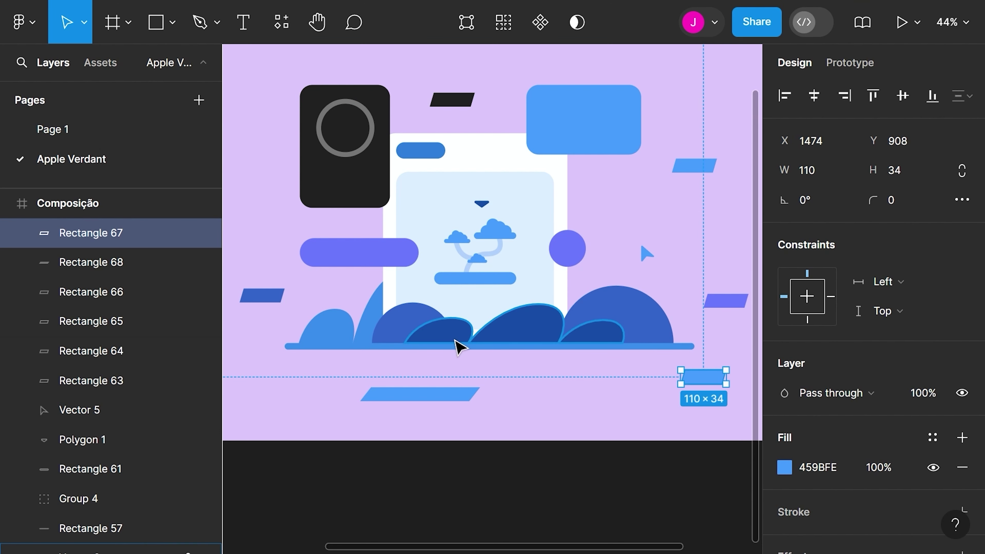
key(i)
click(418, 313)
click(501, 369)
Select all the illustration's shapes except the colour palette and shift them slightly left within the frame in two small moves
scroll(490, 315, down, 2)
scroll(492, 322, down, 3)
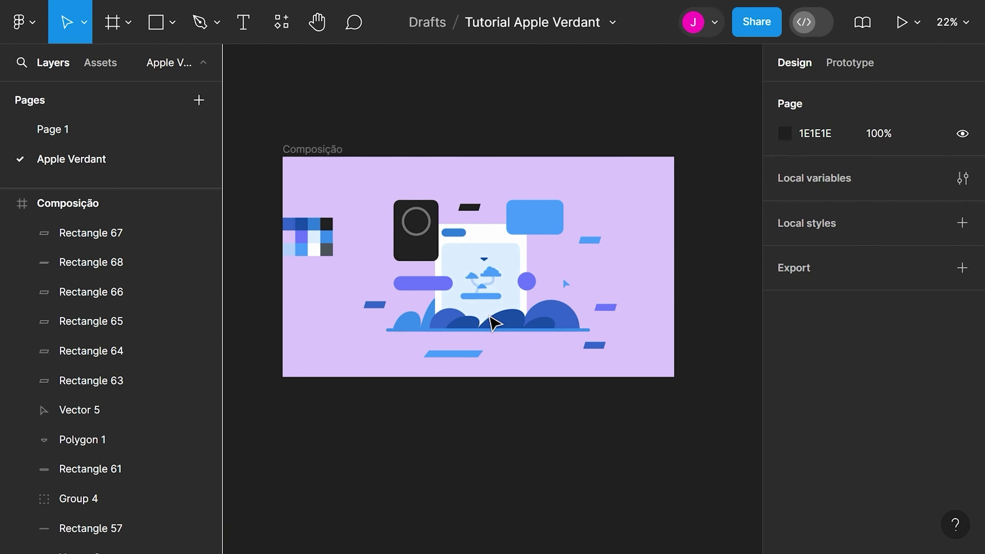
scroll(479, 319, up, 3)
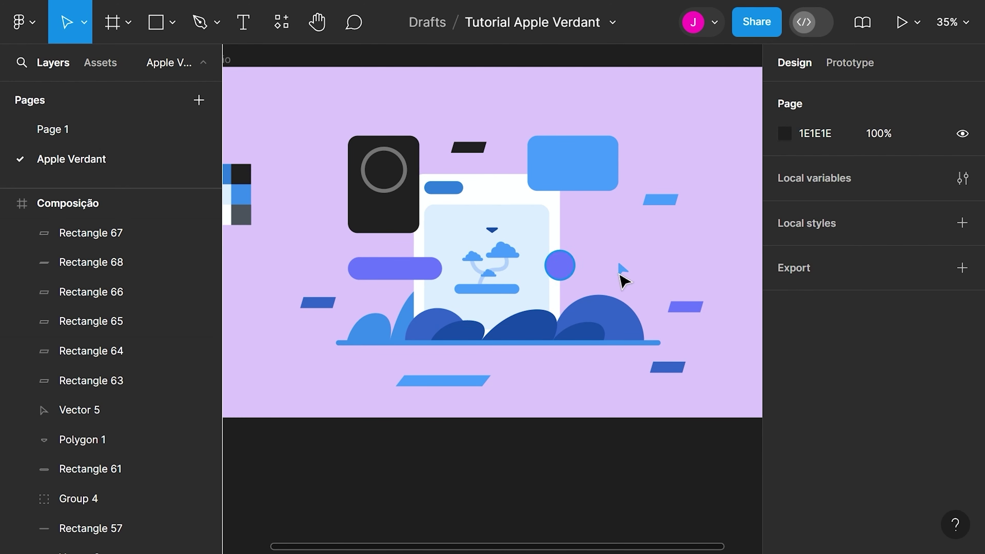
scroll(689, 343, down, 2)
scroll(621, 334, down, 2)
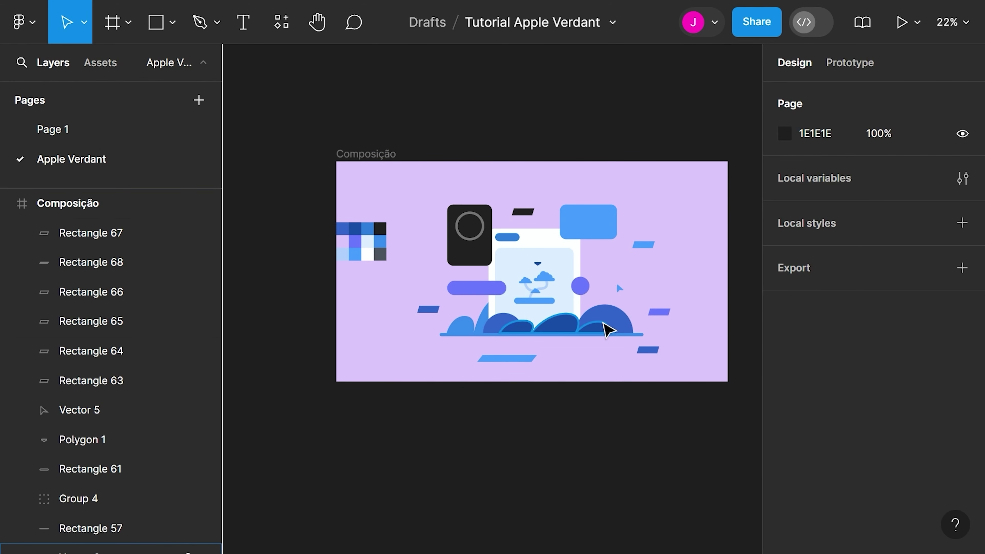
scroll(659, 353, up, 2)
drag(697, 374, 363, 192)
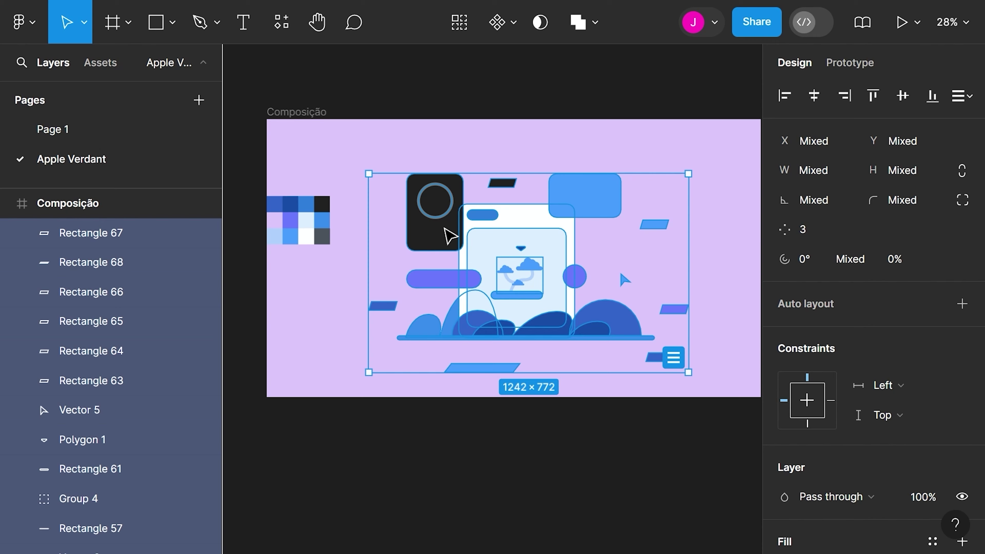
drag(447, 233, 440, 237)
click(465, 132)
scroll(465, 132, down, 2)
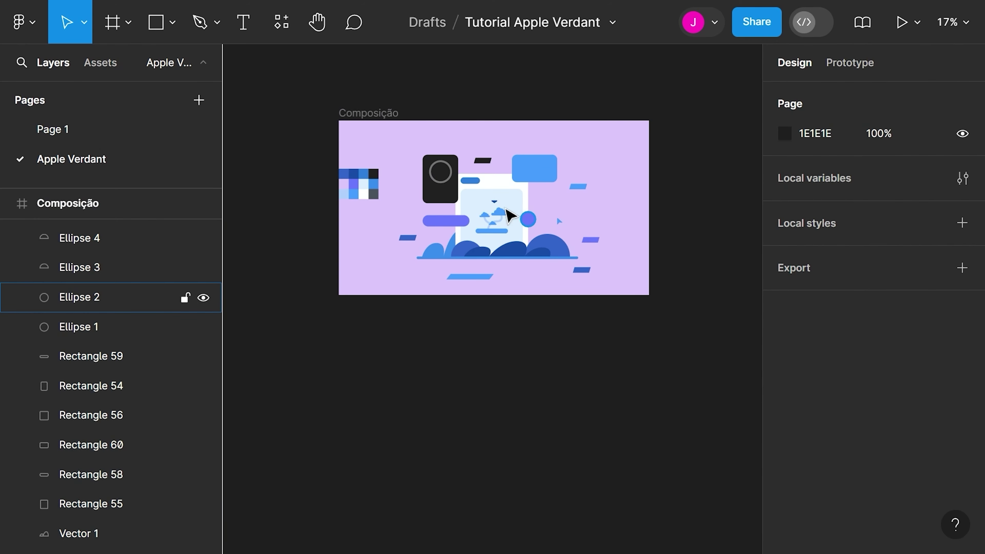
scroll(458, 155, up, 2)
drag(700, 357, 369, 147)
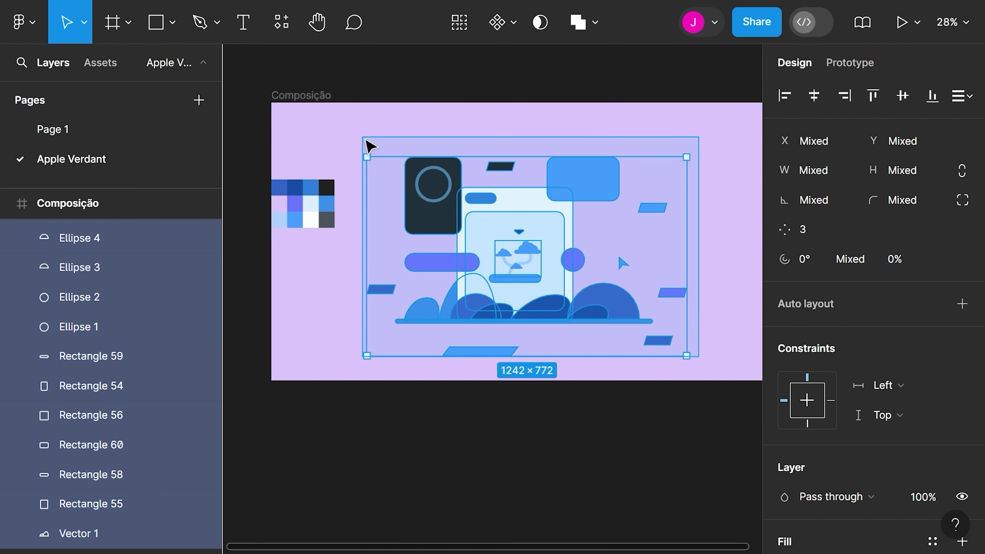
drag(510, 228, 502, 228)
click(546, 138)
scroll(504, 139, down, 2)
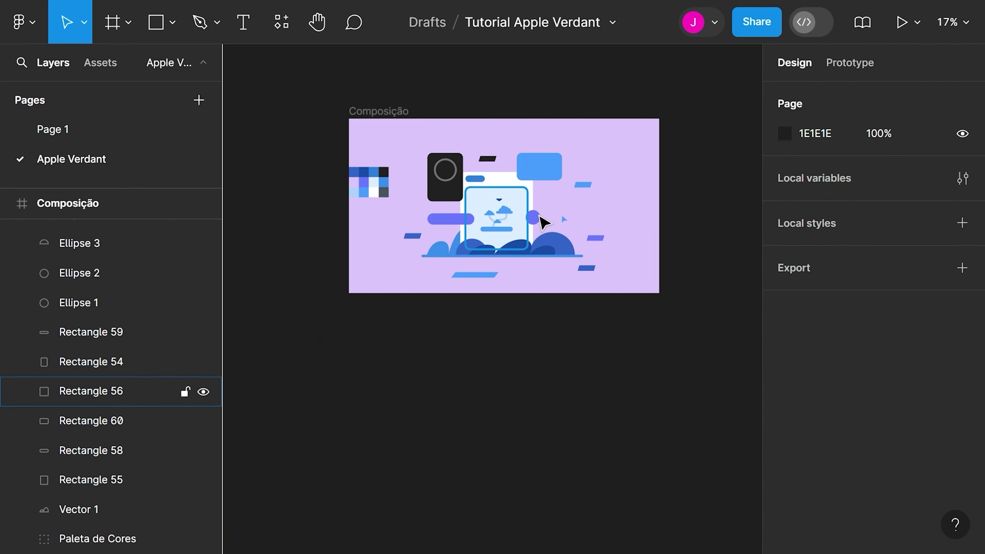
Add the white text "Name your plant" in Inter Regular 28 and centre it on the long purple pill
scroll(504, 156, up, 4)
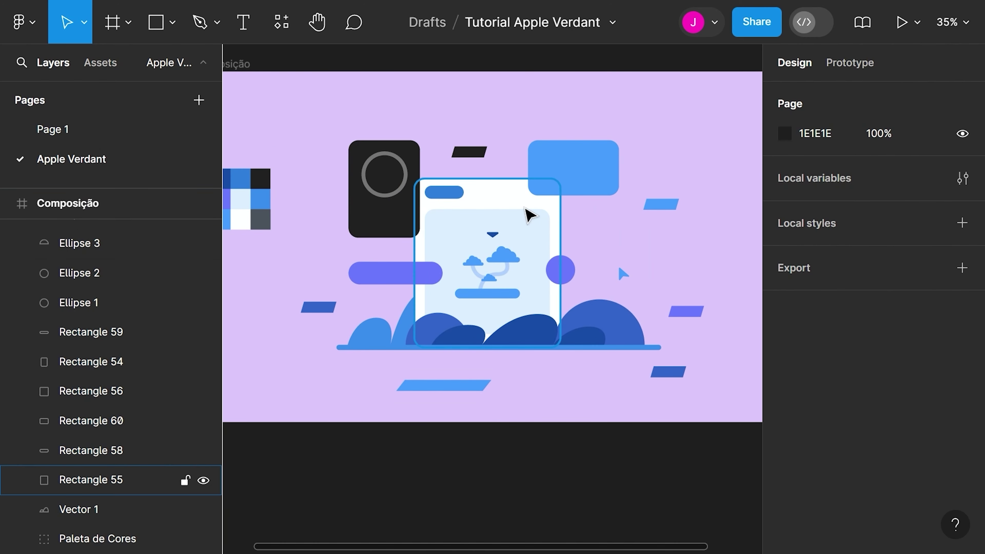
scroll(558, 252, up, 2)
scroll(333, 264, up, 2)
click(243, 22)
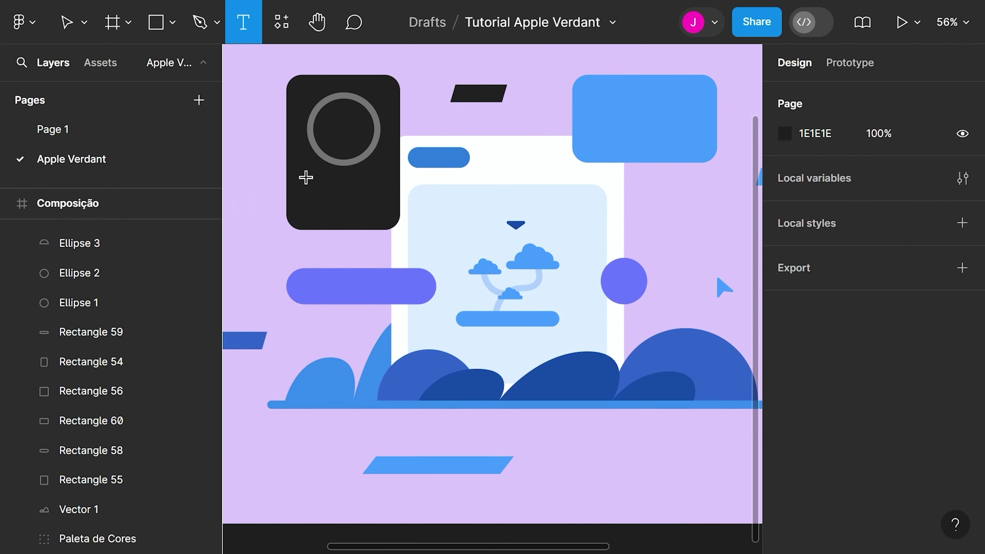
click(322, 286)
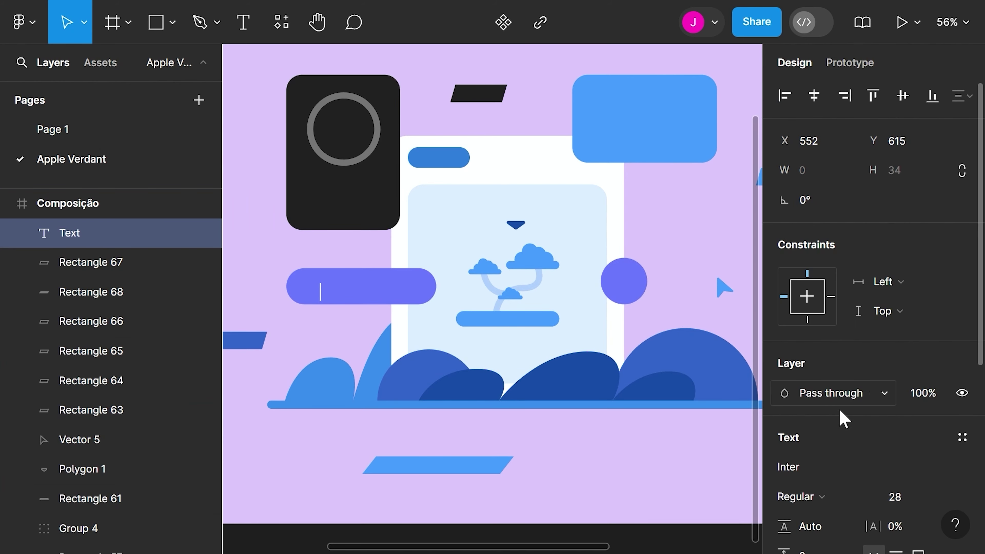
scroll(842, 427, down, 5)
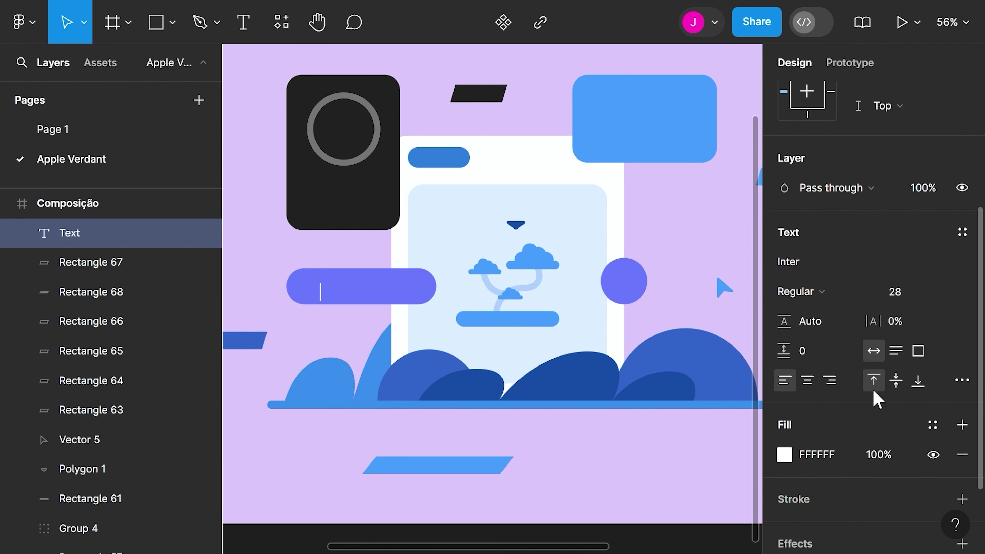
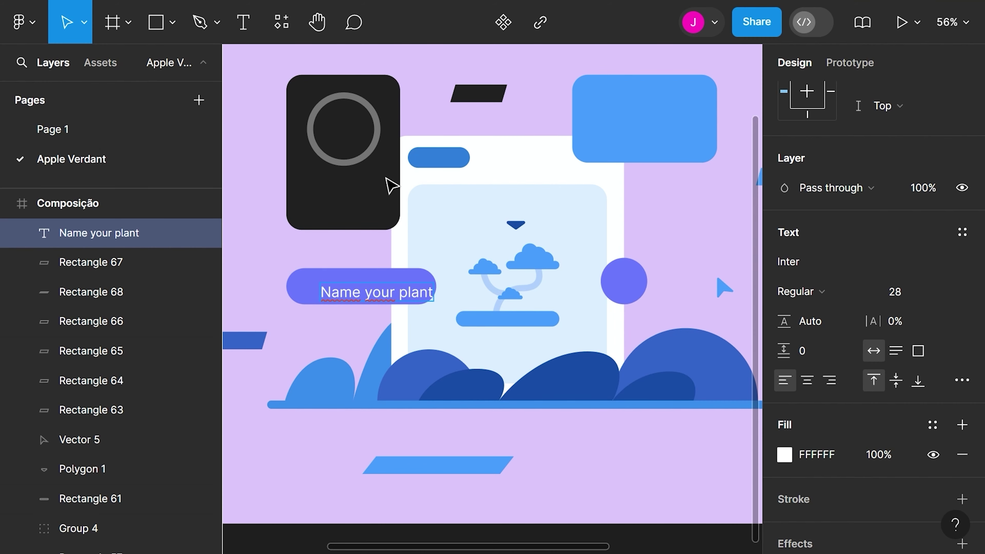
key(Escape)
mouse_move(328, 289)
mouse_down()
mouse_move(365, 297)
mouse_move(341, 286)
mouse_up()
Sample the purple pill's colour for the "Name your plant" text and lighten it to 8B96FF
scroll(349, 290, up, 3)
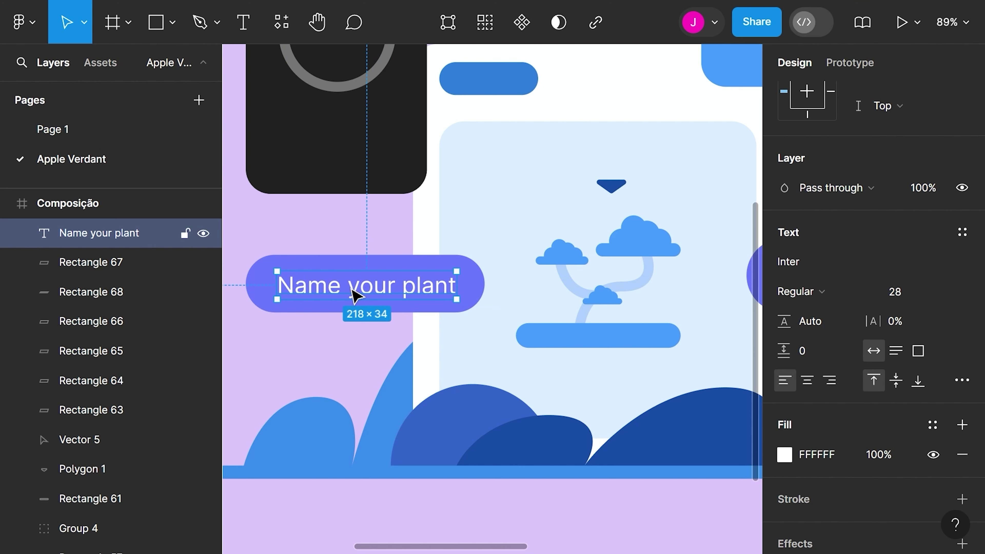
key(i)
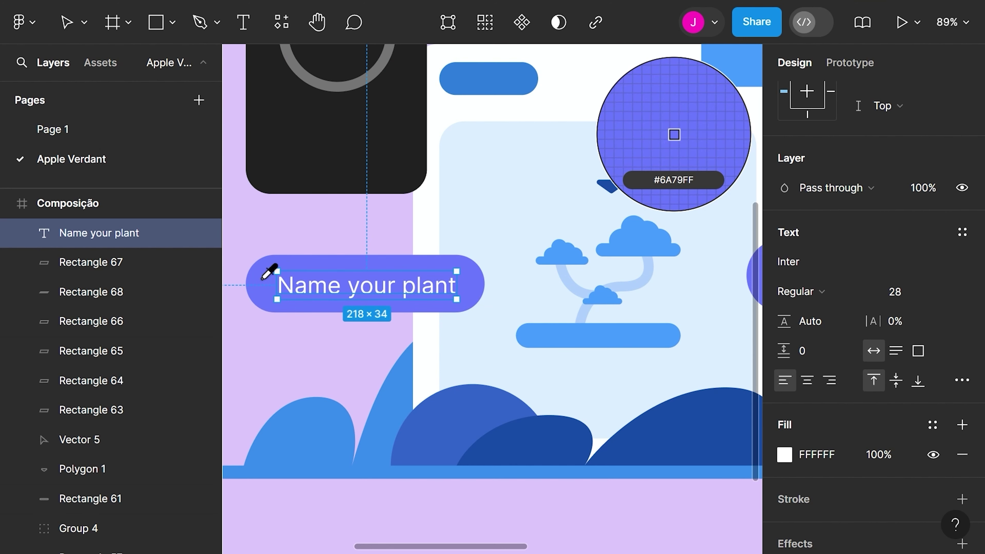
click(262, 279)
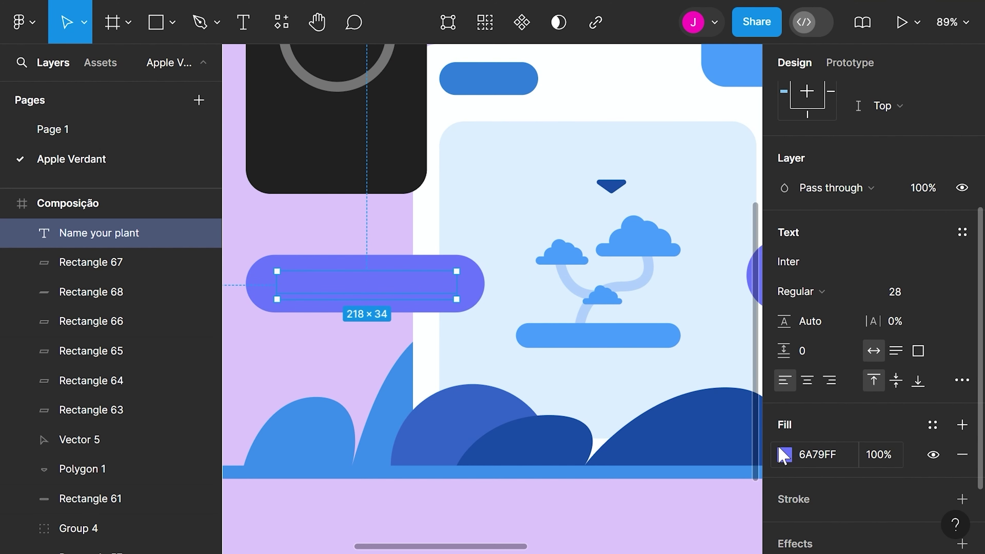
click(783, 454)
drag(670, 119, 646, 119)
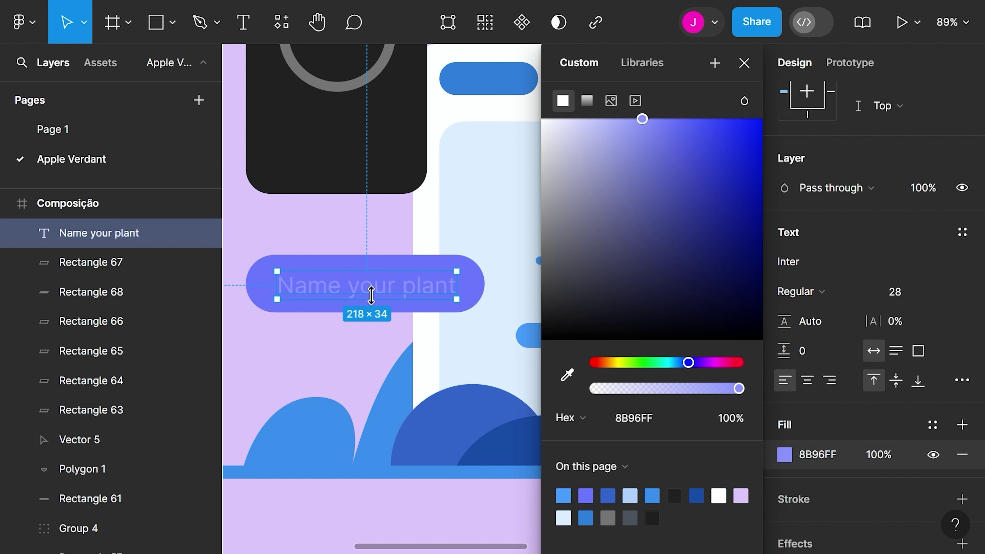
click(388, 235)
Draw a narrow upright rectangle about 28 × 86 near the left side of the large blue card, at X 1066, Y 276
scroll(386, 272, down, 3)
scroll(466, 381, down, 4)
key(r)
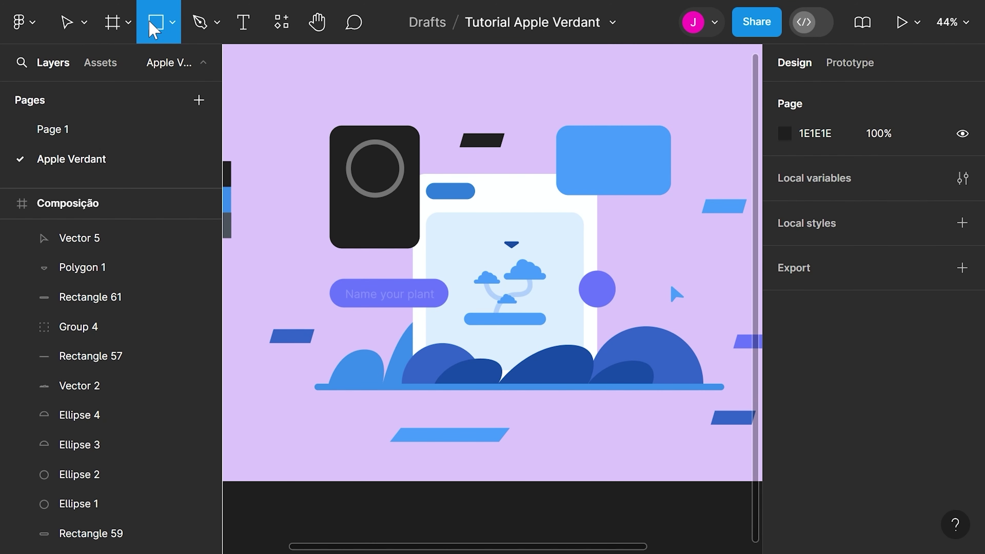
scroll(582, 186, up, 6)
scroll(605, 153, up, 2)
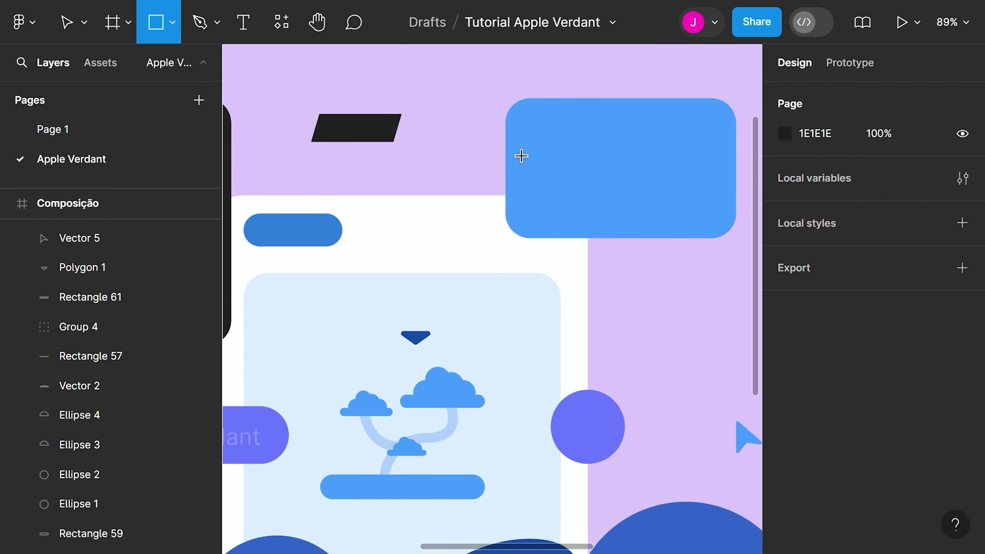
drag(537, 160, 564, 232)
mouse_move(558, 213)
mouse_down()
mouse_move(544, 203)
mouse_move(549, 190)
mouse_up()
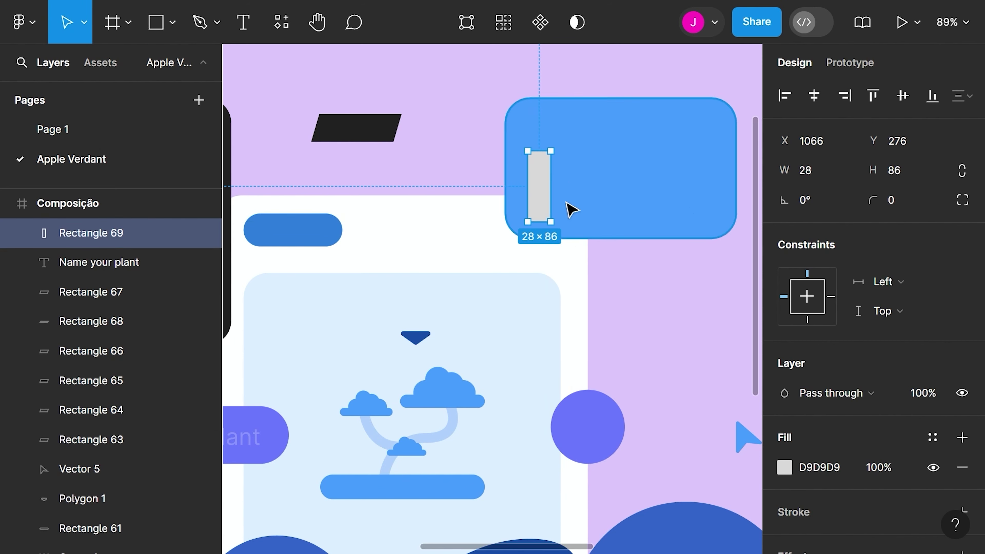
Set the narrow upright rectangle's corner radius to 30
click(593, 247)
click(551, 177)
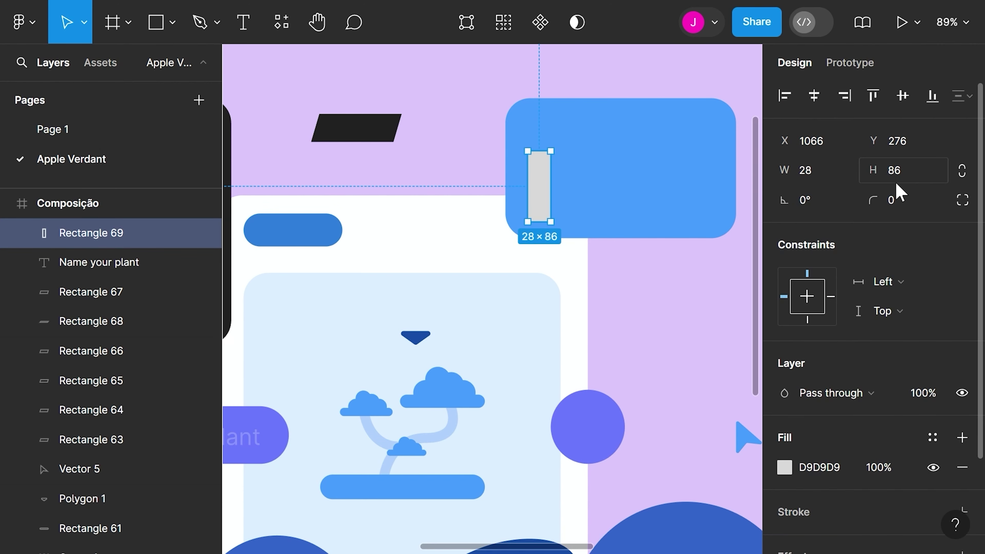
click(912, 206)
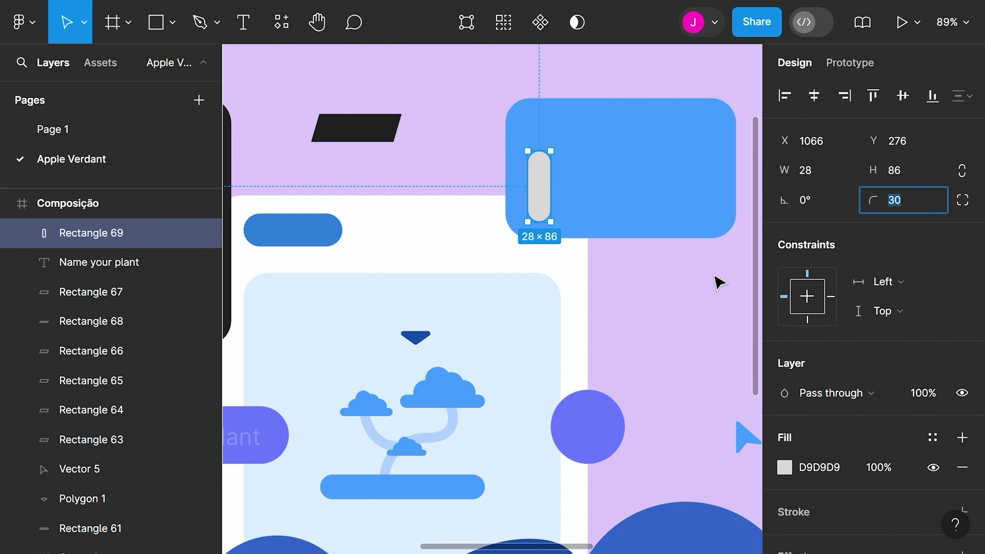
click(717, 281)
Duplicate the rounded bar four times across the blue card at a 45-pixel interval, making a row of five bars
click(551, 191)
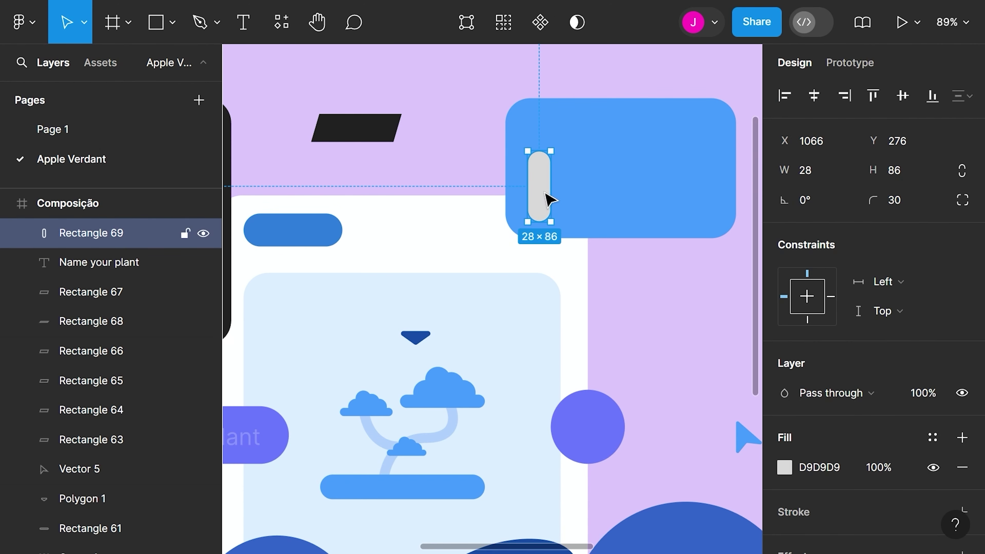
drag(540, 187, 577, 189)
key(ctrl+d)
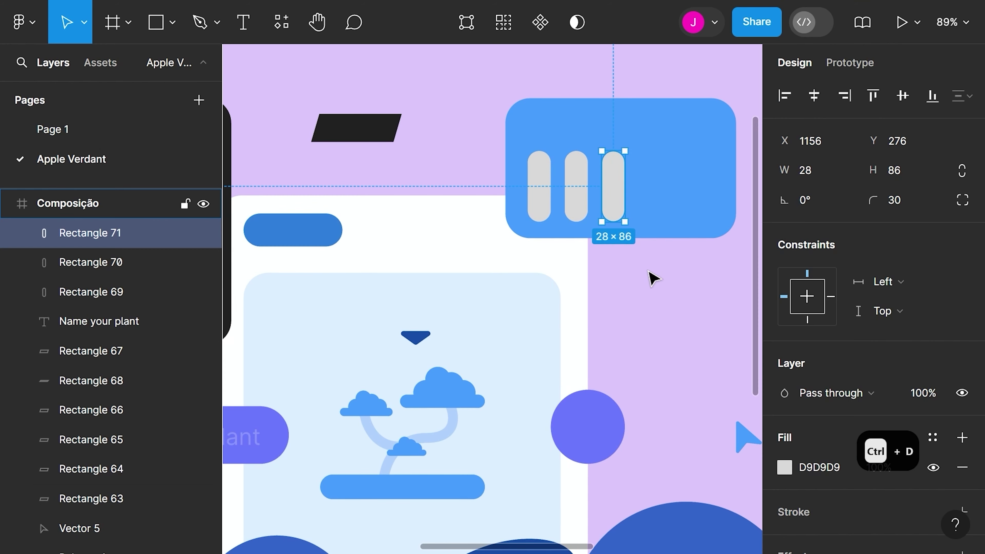
key(ctrl+d)
key(ctrl+d)
click(694, 214)
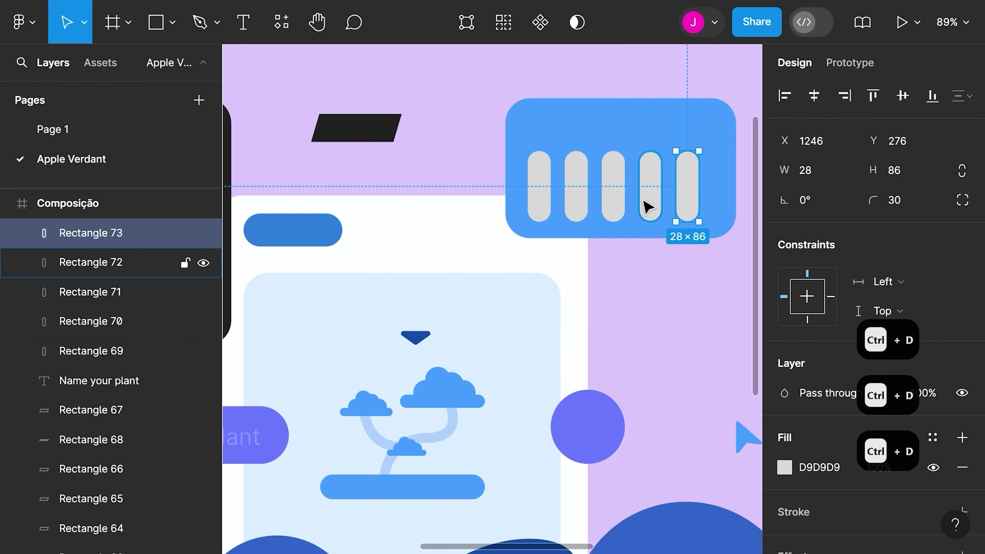
Move all five rounded bars together so the row is horizontally centred on the large blue card
shift+click(645, 202)
shift+click(612, 197)
shift+click(582, 188)
shift+click(551, 187)
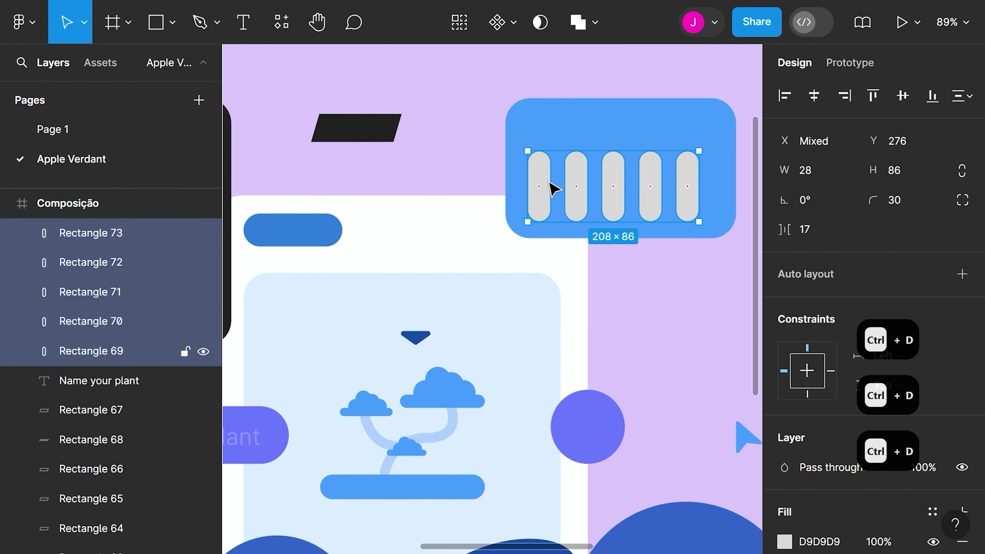
drag(579, 186, 586, 187)
click(565, 174)
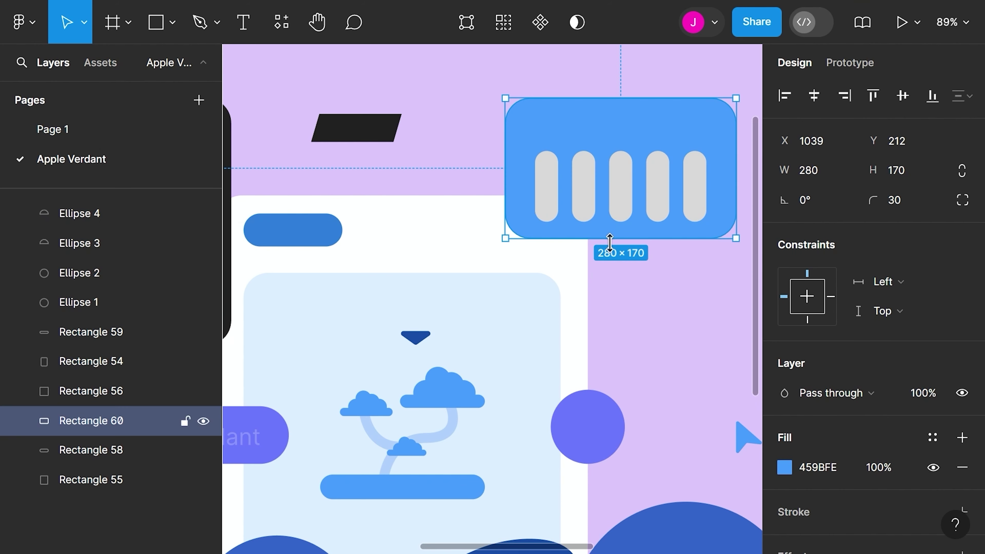
Shorten the first bar to a height of 60 and the third to 50, keeping their bottom edges aligned
click(557, 168)
drag(546, 152, 546, 172)
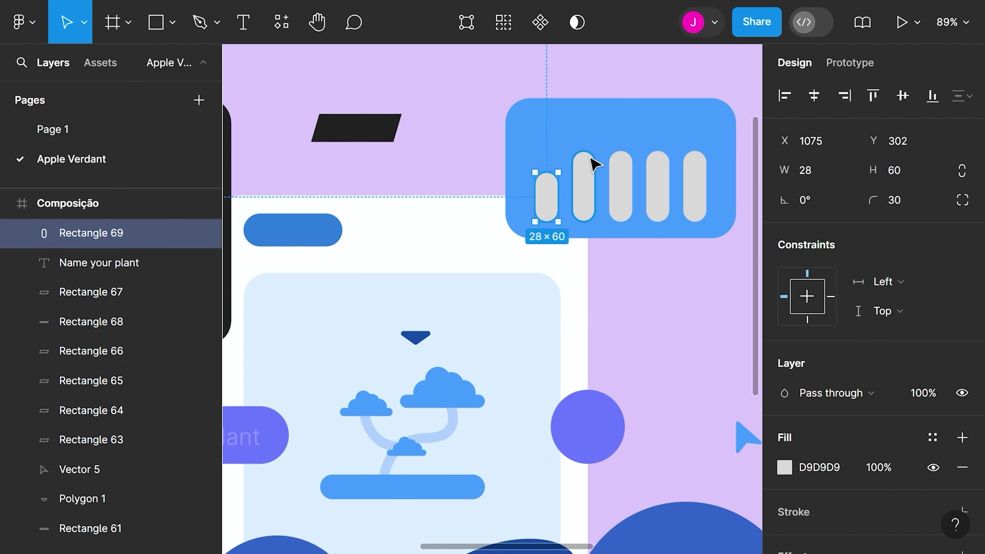
click(632, 176)
drag(620, 152, 622, 181)
click(662, 177)
click(629, 210)
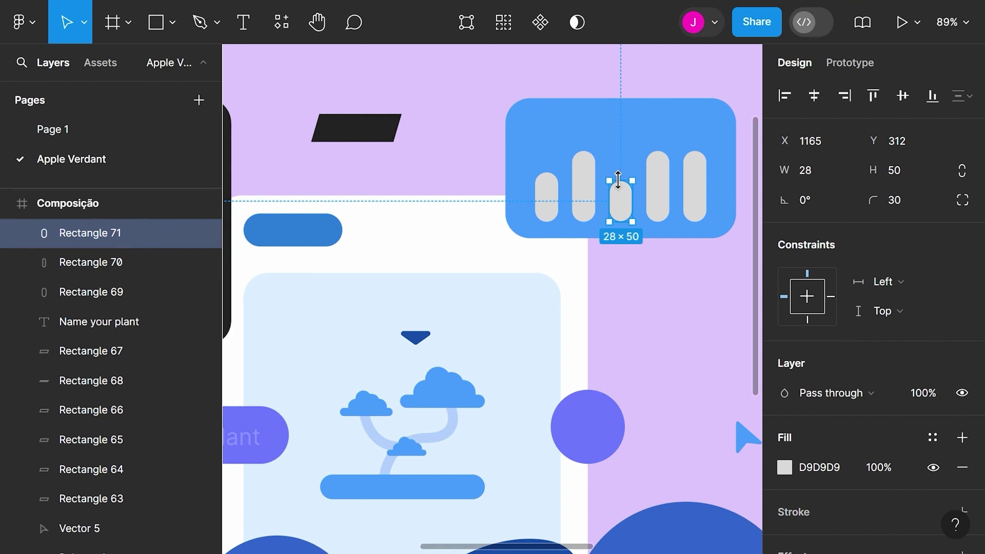
Shorten the fifth bar slightly from its upper end and leave the fourth bar at a height of 86
click(656, 159)
drag(656, 150, 656, 184)
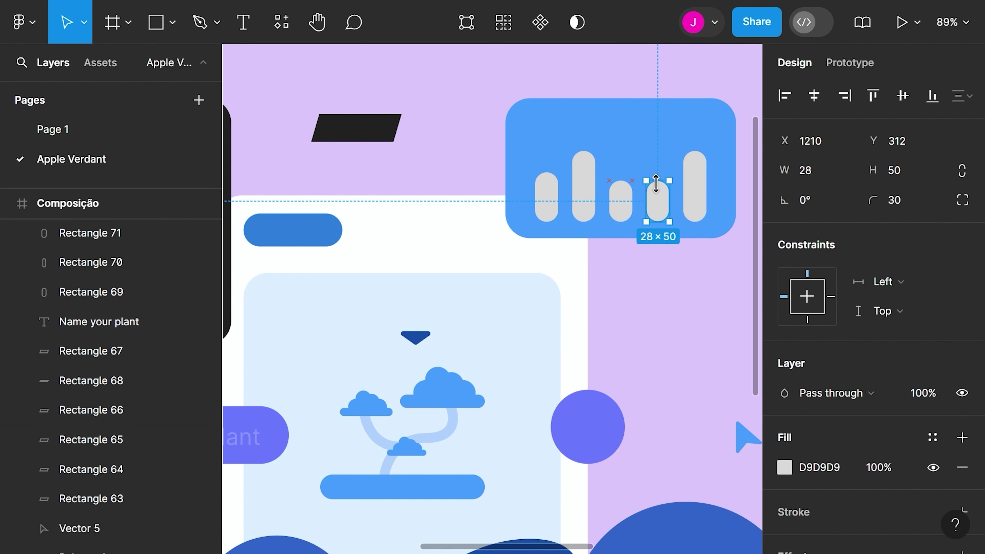
click(695, 158)
drag(694, 151, 659, 152)
click(655, 190)
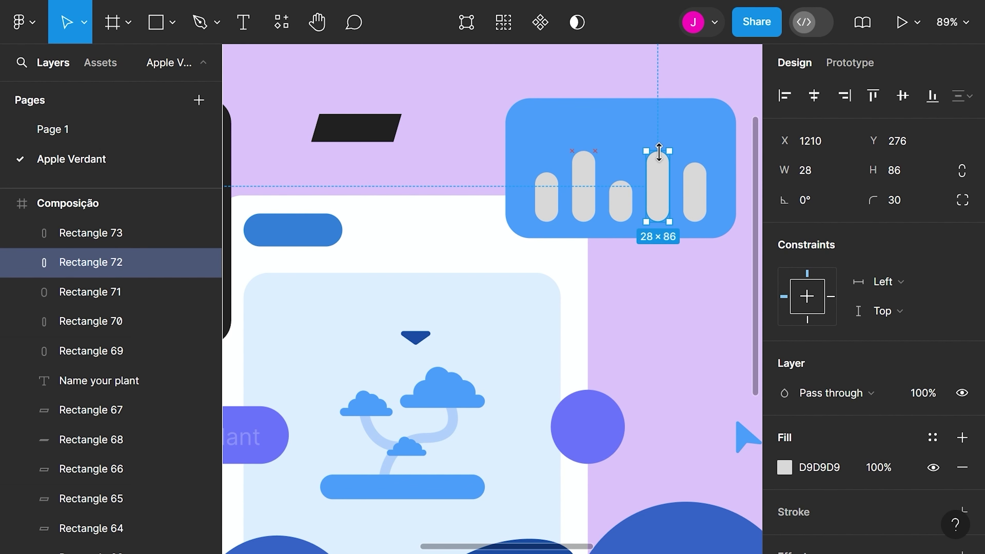
Select all five rounded bars on the large blue card together
click(698, 194)
shift+click(664, 193)
shift+click(625, 205)
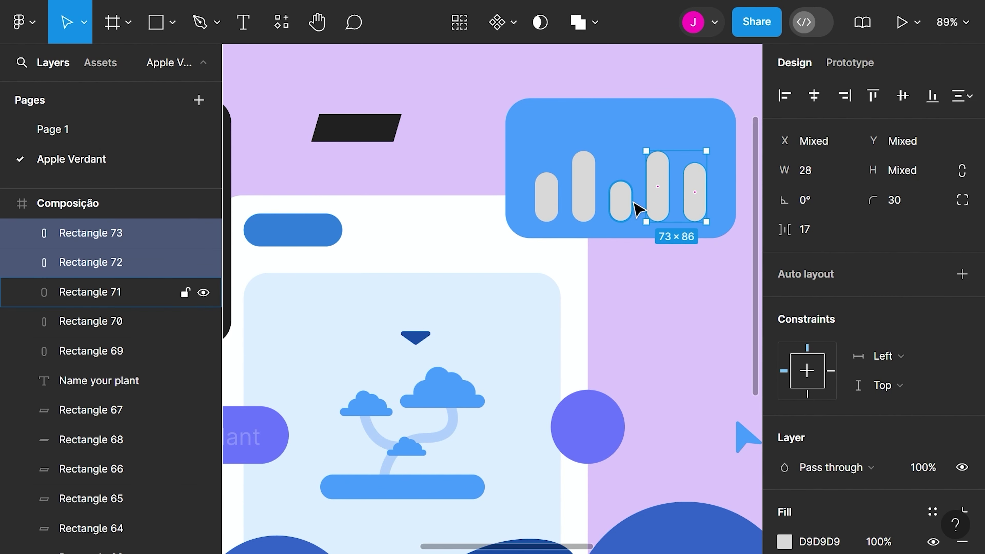
shift+click(590, 193)
shift+click(555, 195)
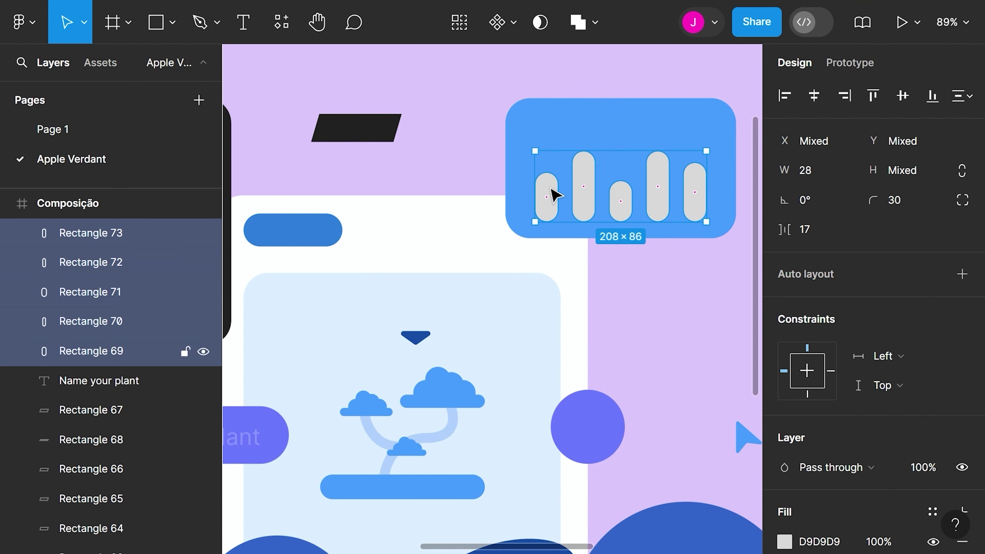
Fill the five chart bars with the surrounding card's blue, darkened to 377CCC
key(i)
click(671, 132)
scroll(829, 451, down, 5)
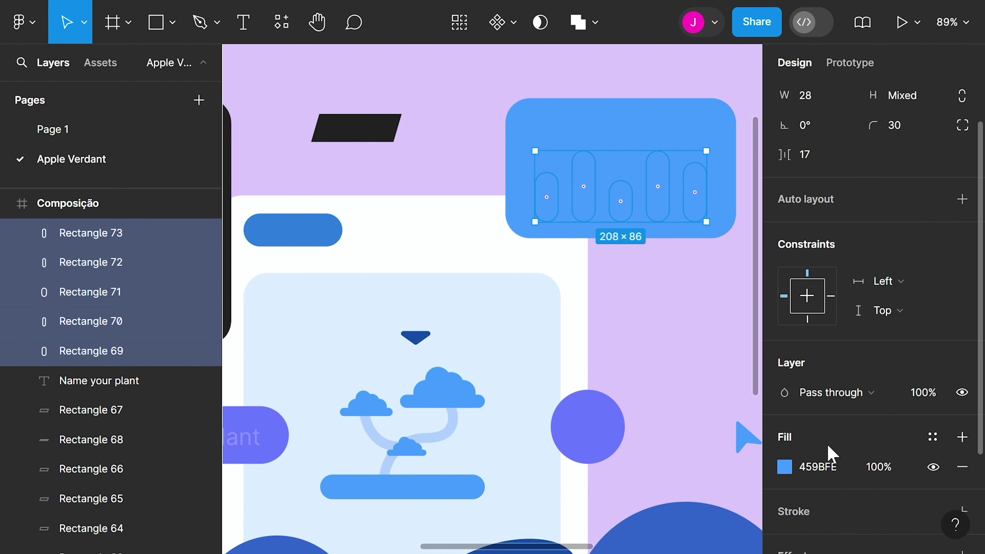
click(783, 351)
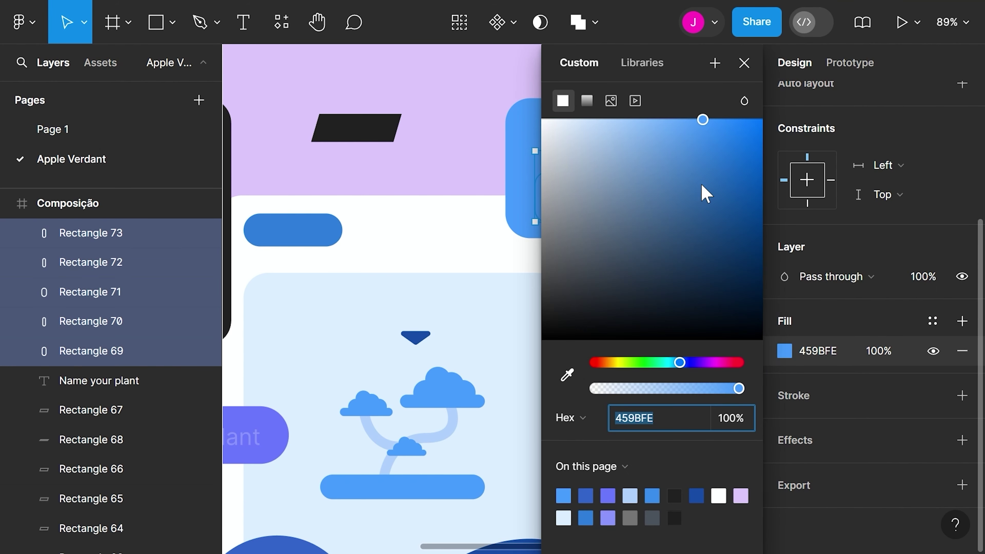
drag(703, 120, 704, 169)
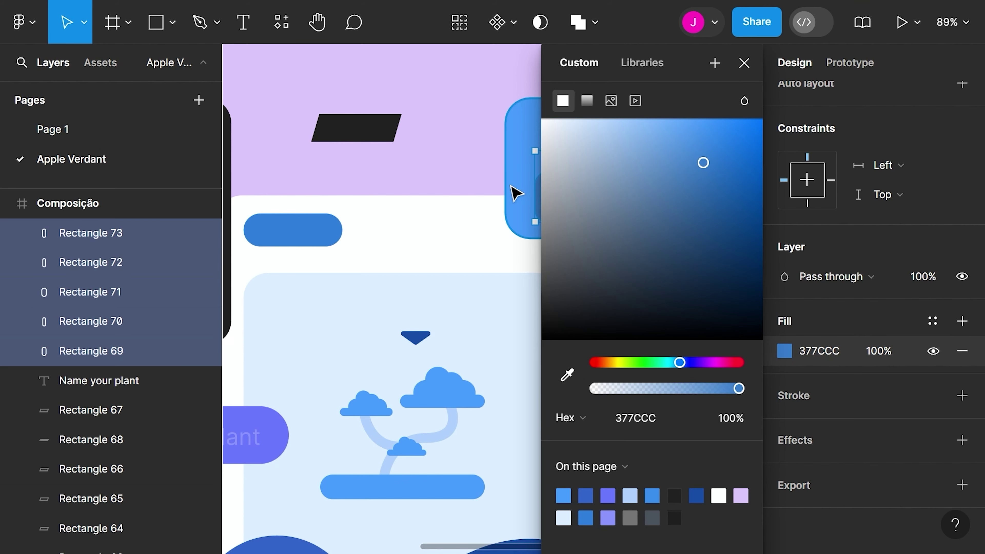
click(499, 186)
scroll(556, 234, down, 5)
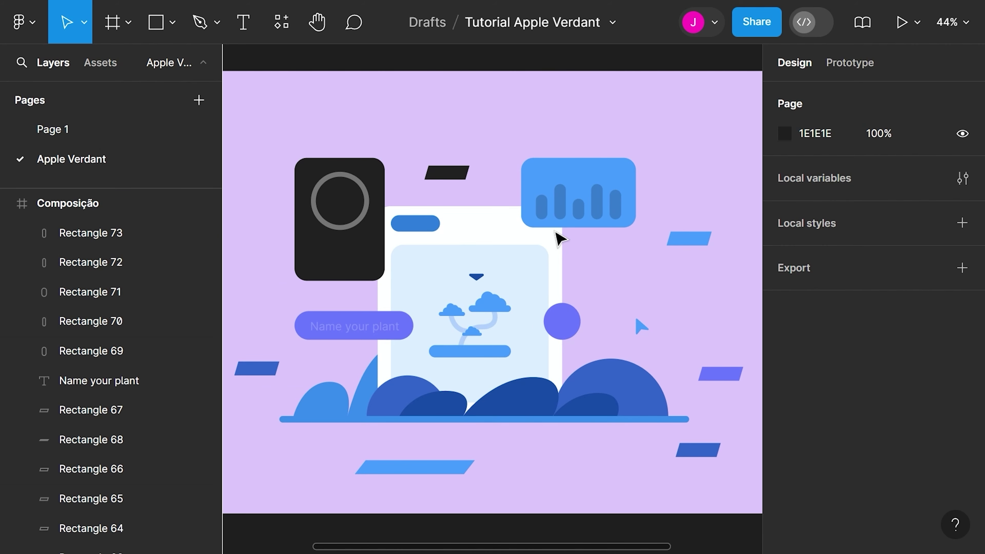
Draw a 96 × 16 rectangle above the chart bars in the blue card and place a 96 × 12 copy beneath it
click(160, 24)
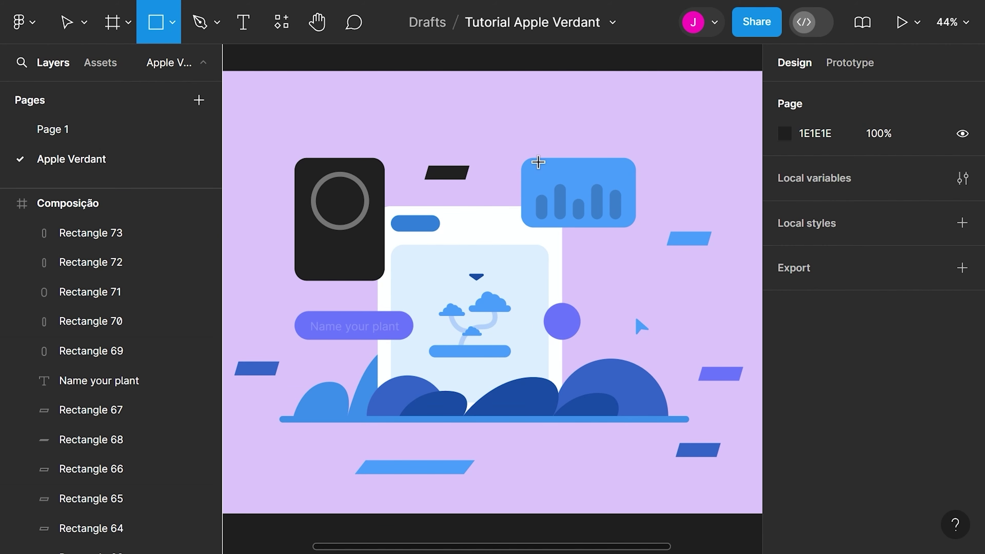
scroll(538, 162, up, 5)
drag(510, 156, 609, 168)
scroll(566, 167, up, 3)
drag(541, 159, 553, 206)
Round the corners of both horizontal bars to 20 and shorten the lower one to a width of 67
shift+click(548, 172)
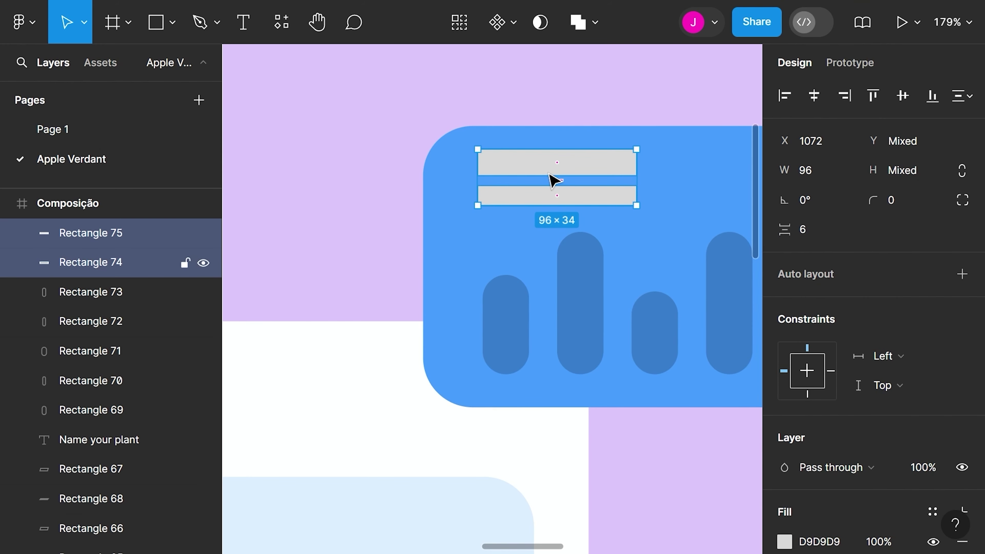
click(898, 199)
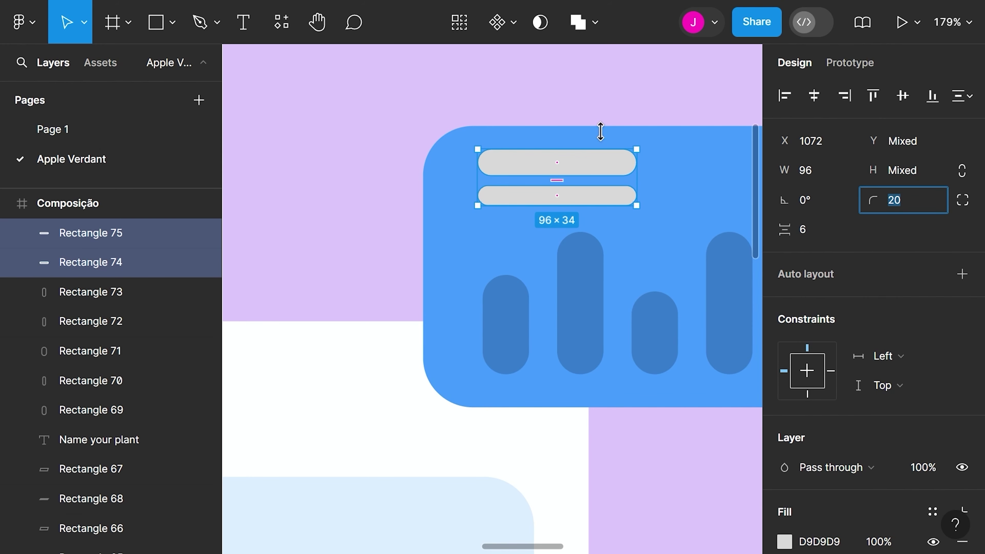
click(569, 113)
click(602, 163)
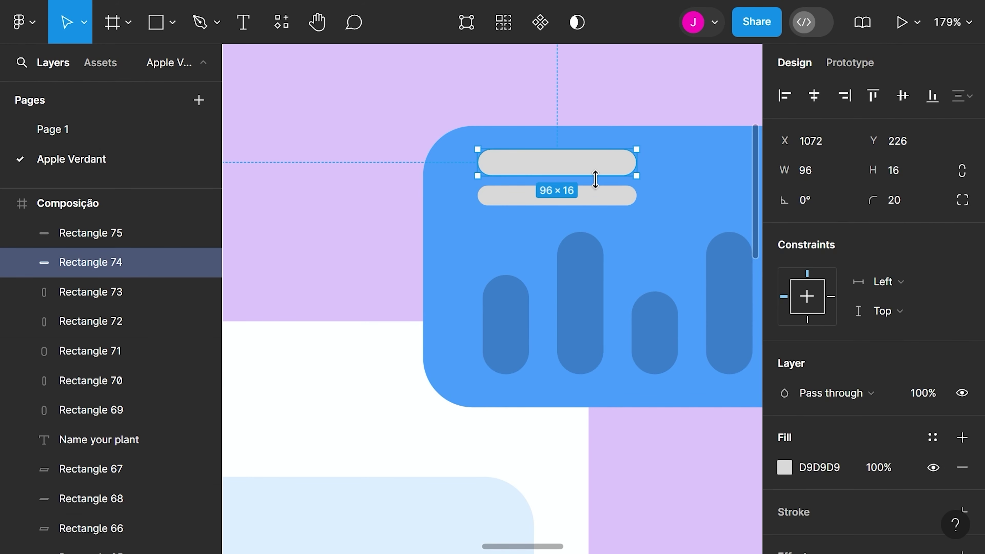
click(589, 197)
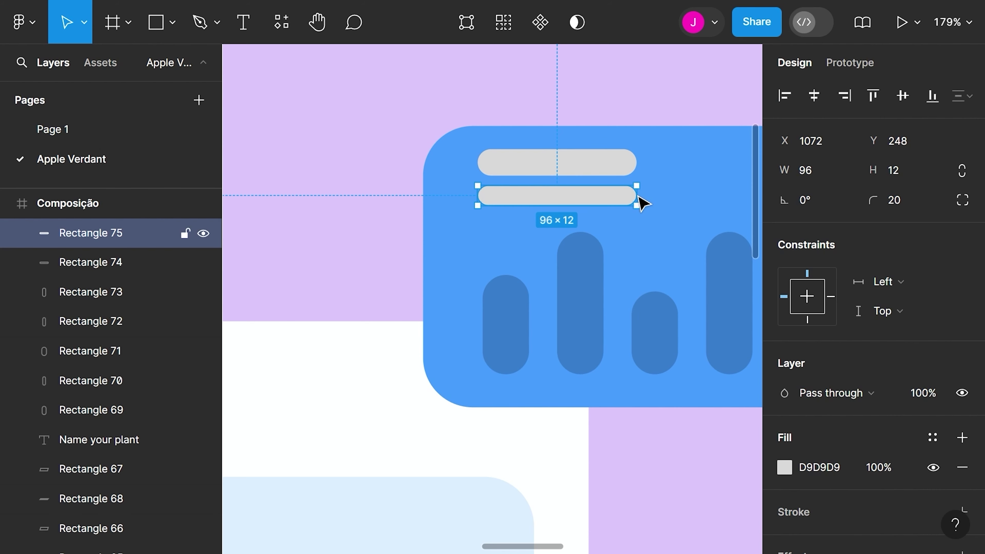
drag(641, 195, 588, 197)
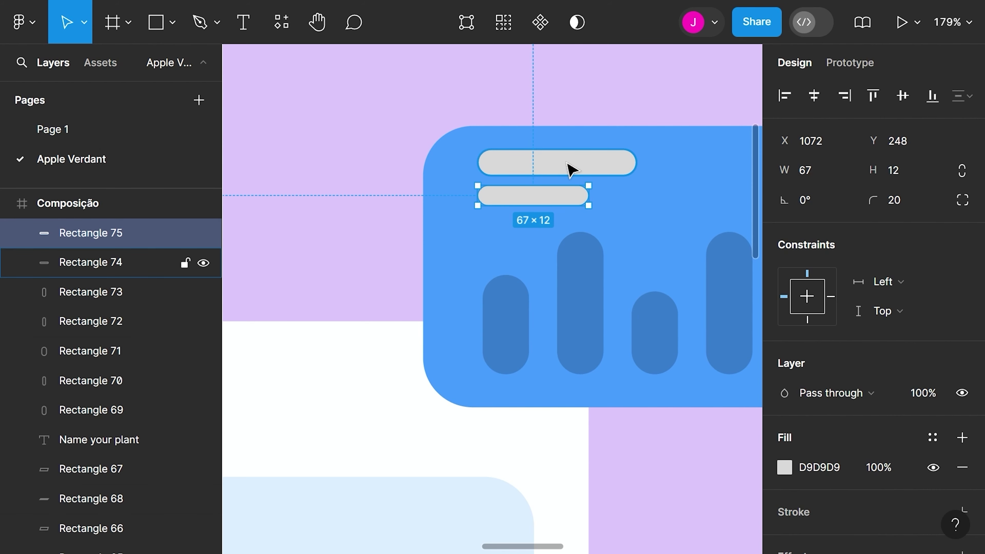
Fill both horizontal bars in the blue card with the chart bars' darker blue, 377CCC
shift+click(570, 169)
key(i)
click(587, 273)
scroll(588, 275, down, 3)
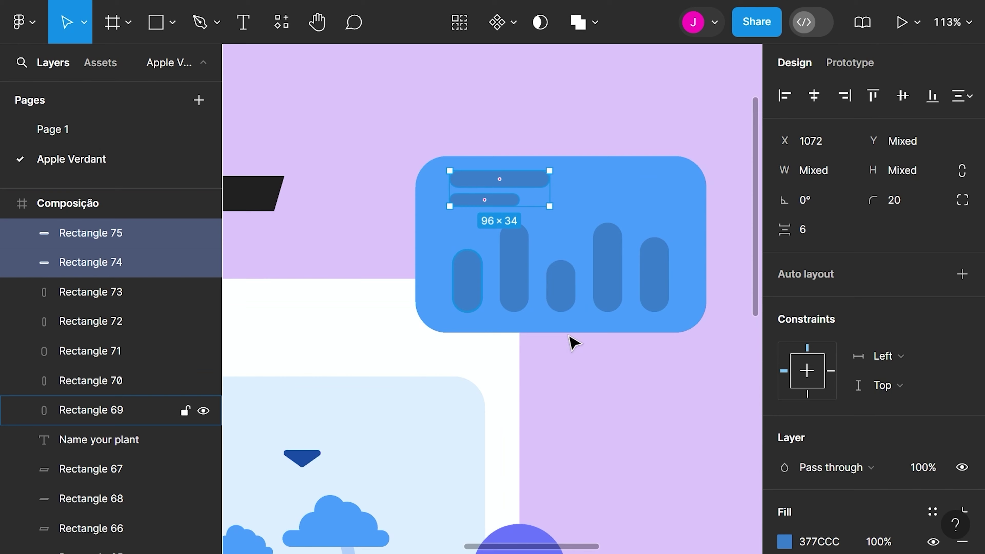
key(Escape)
scroll(557, 275, down, 3)
scroll(527, 295, down, 2)
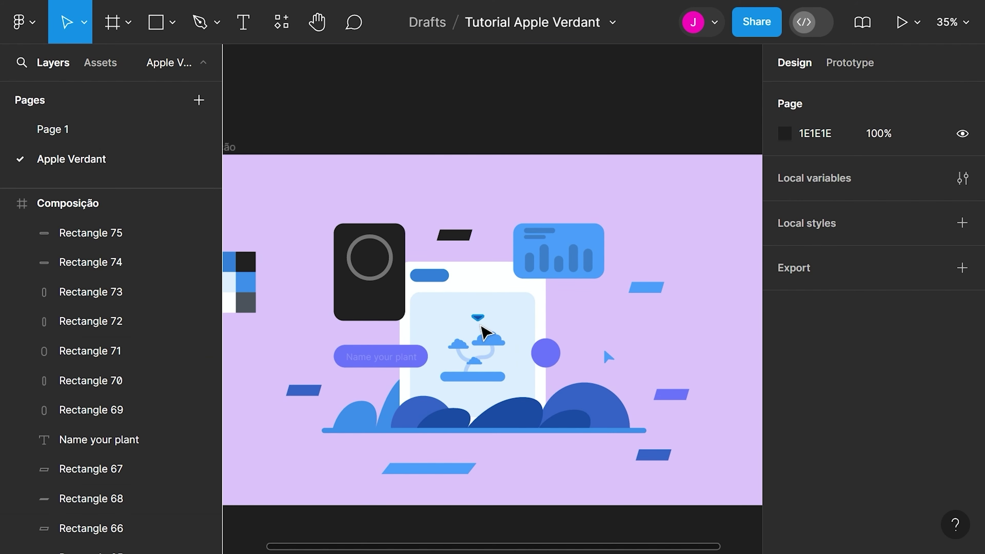
Draw a triangle about 44 × 55 centred inside the grey ring and fill it with the pill button's blue, 2E7EDC
scroll(483, 334, up, 1)
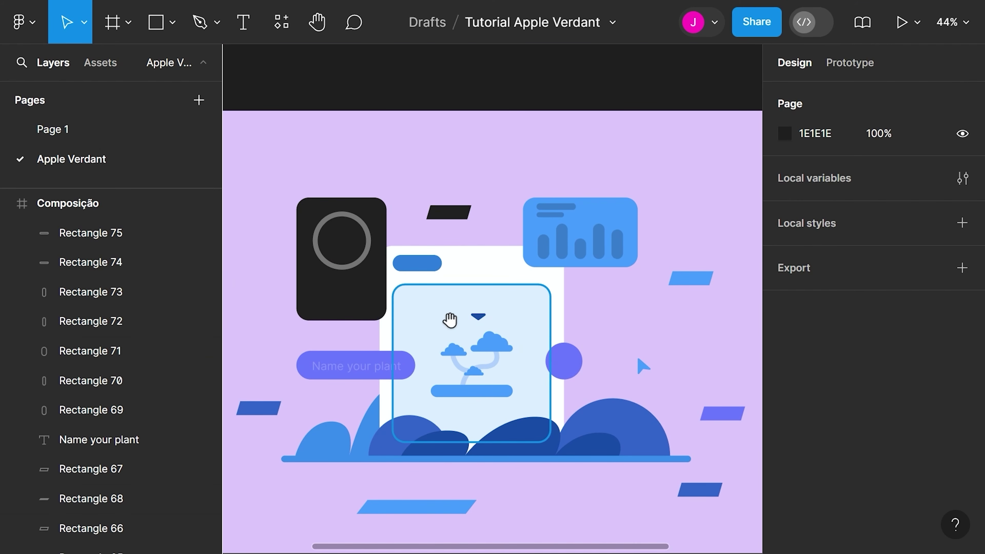
drag(449, 319, 487, 291)
scroll(372, 233, up, 3)
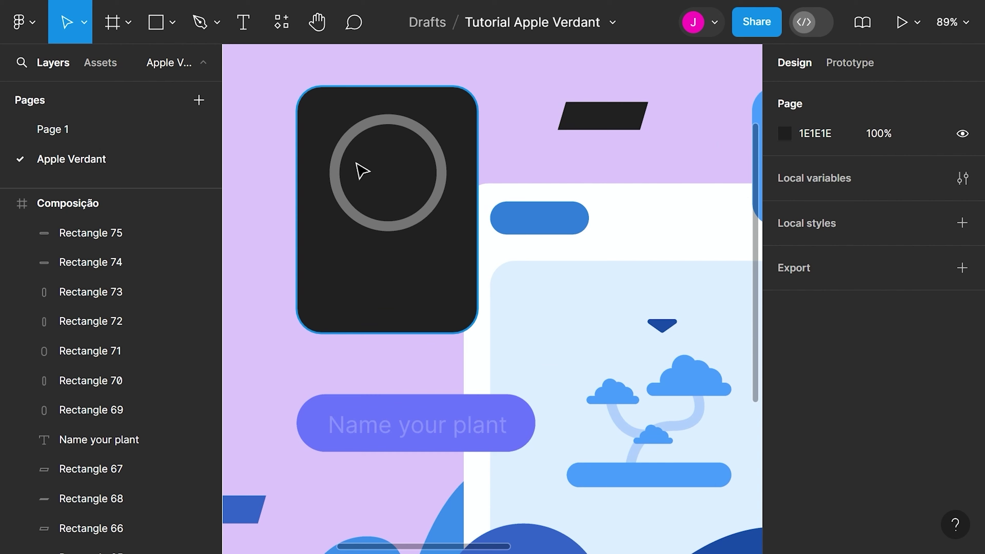
click(173, 21)
click(141, 155)
scroll(356, 166, up, 3)
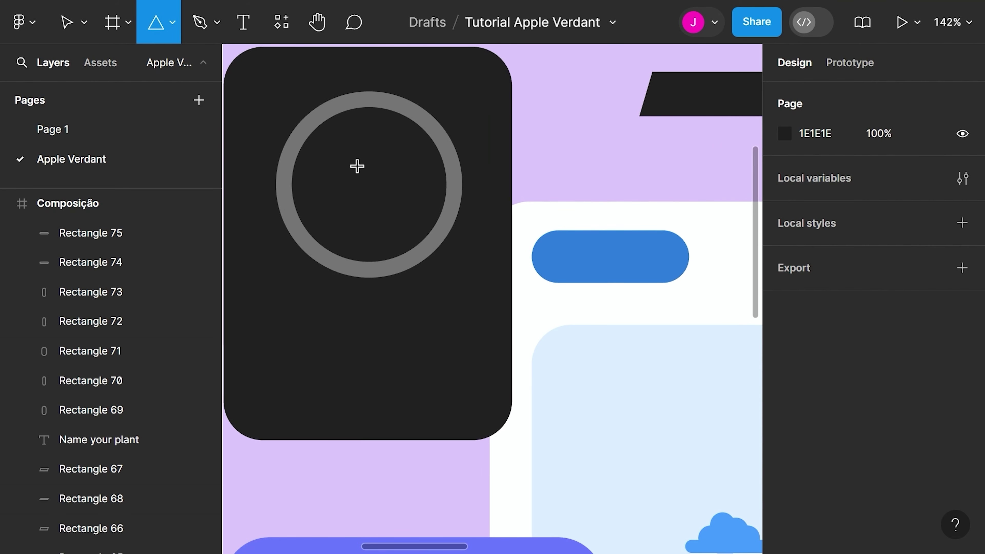
mouse_move(356, 165)
mouse_down()
mouse_move(399, 230)
mouse_move(413, 226)
mouse_move(410, 242)
mouse_move(417, 238)
mouse_move(376, 196)
mouse_up()
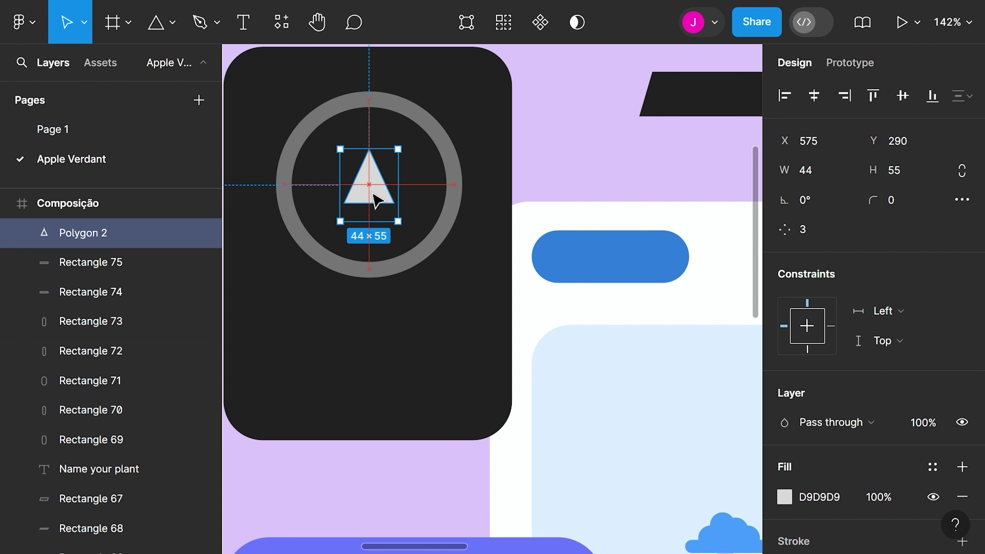
key(i)
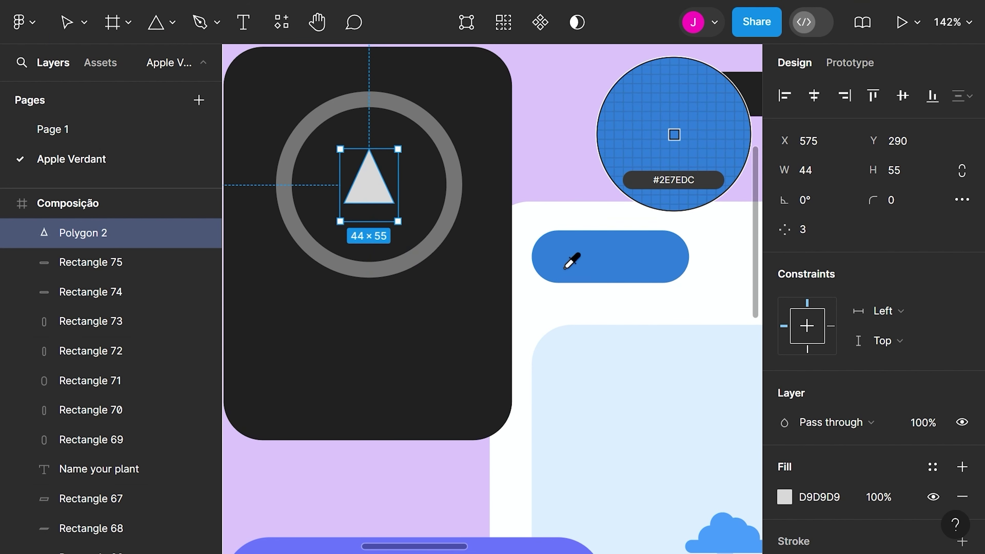
click(566, 260)
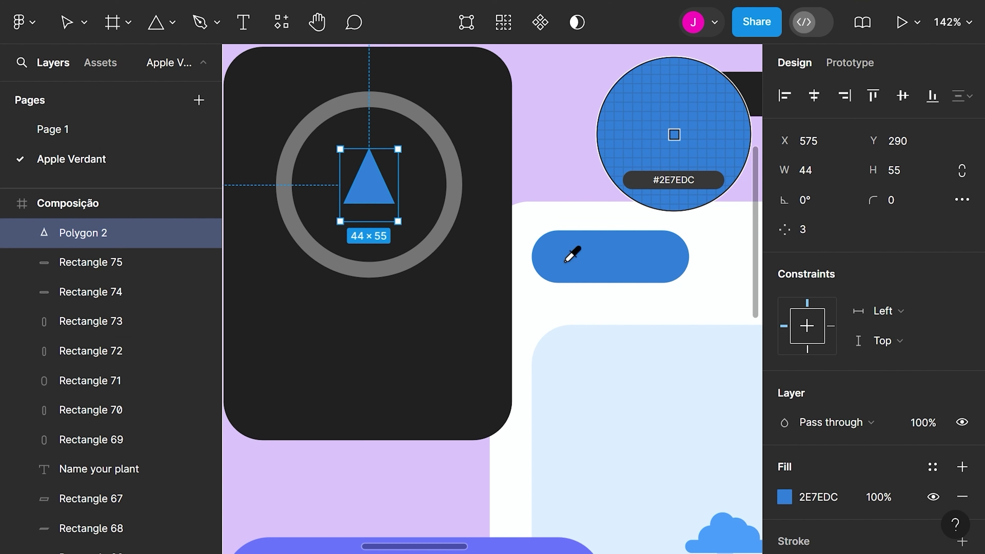
Turn the triangle into a water drop by setting its two base points' corner radius to 20 and its apex's to 2
double_click(372, 196)
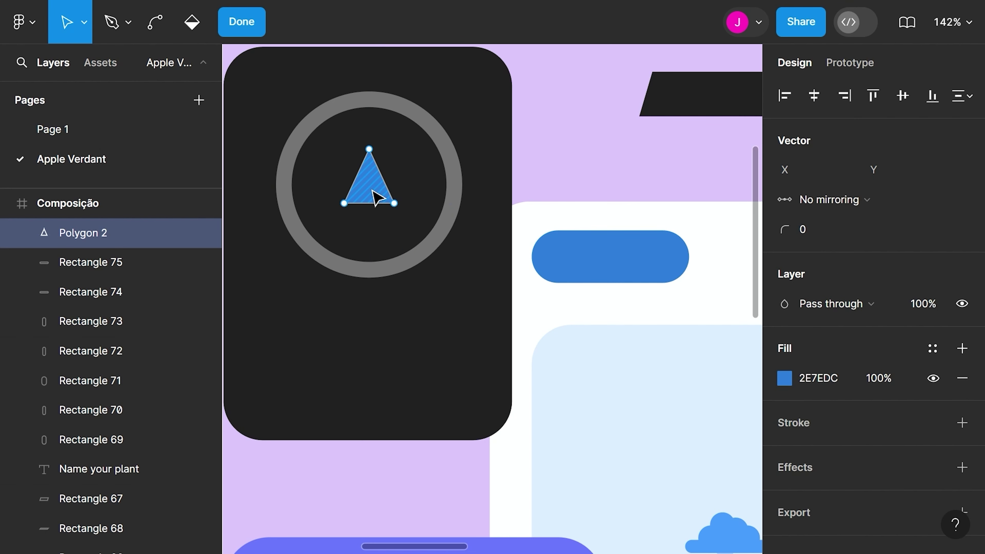
click(344, 203)
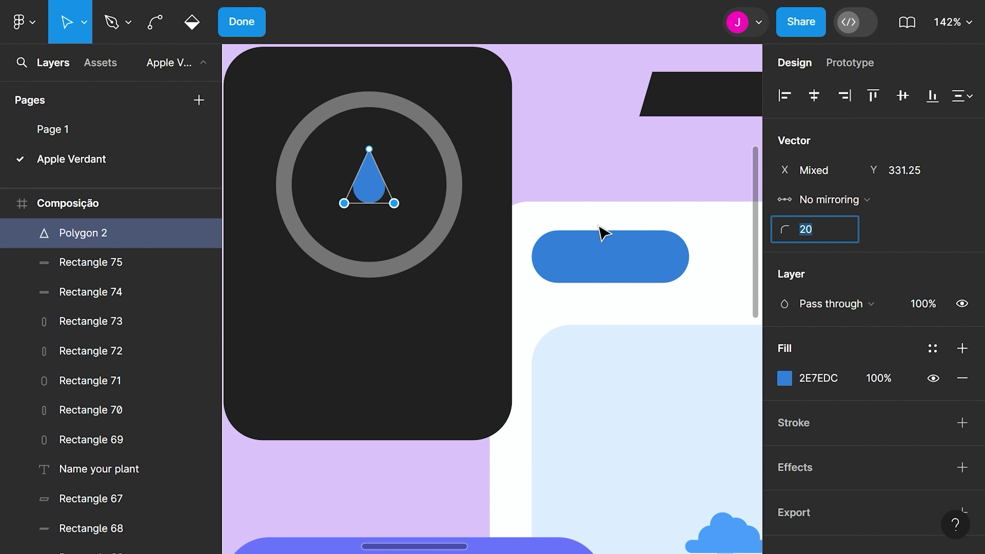
click(372, 152)
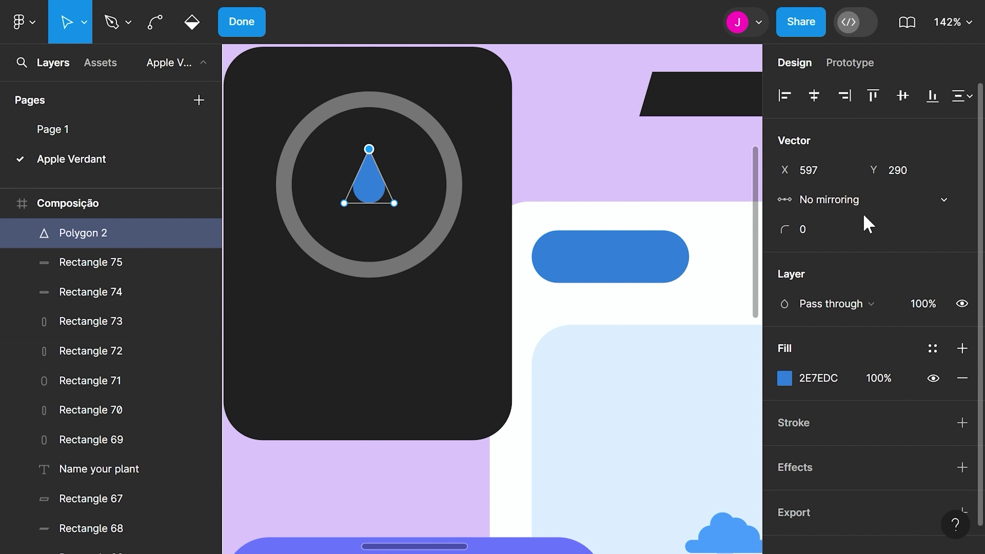
click(849, 231)
text(2)
key(Return)
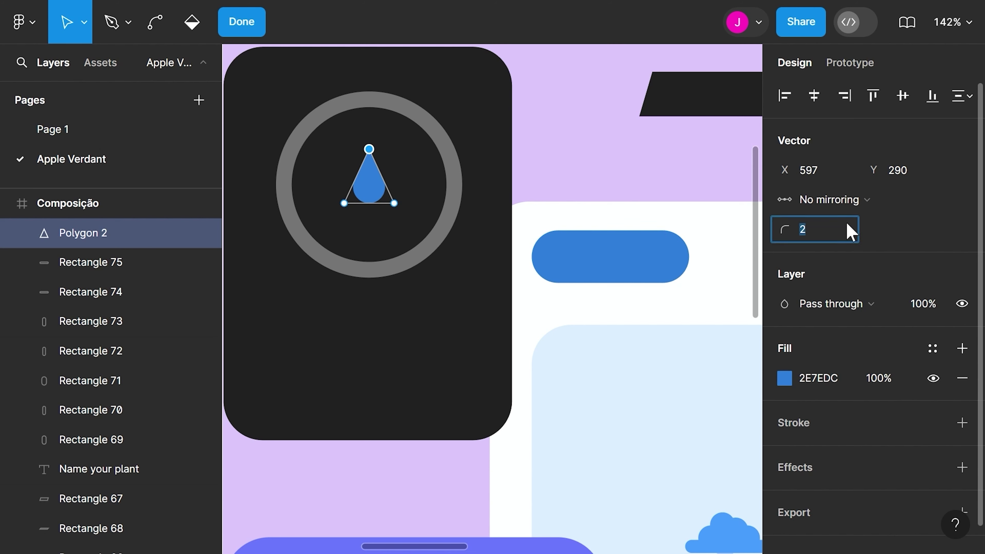
click(612, 176)
key(Escape)
key(Escape)
scroll(554, 180, down, 5)
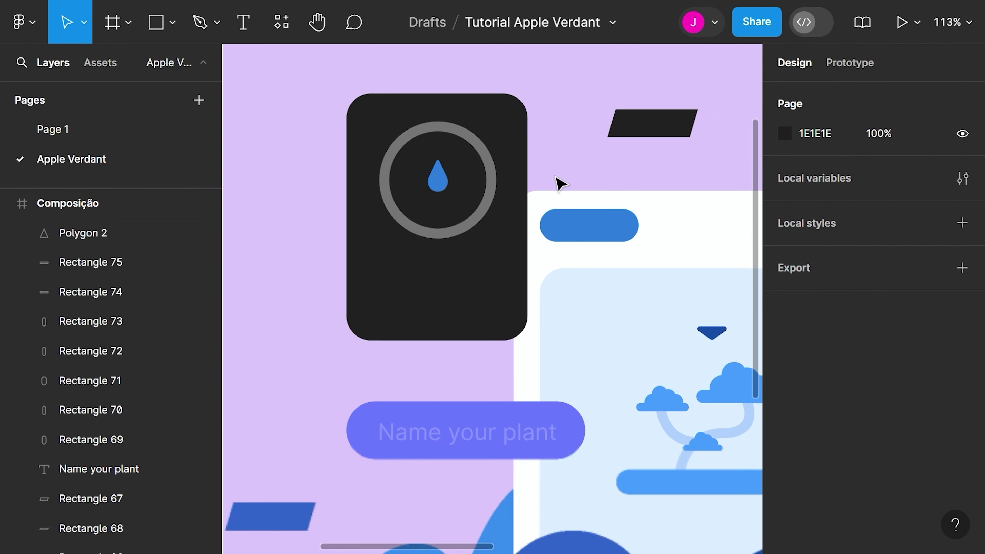
Move the water drop down to Y 296 so it sits centred in the grey ring
scroll(440, 180, up, 5)
click(440, 180)
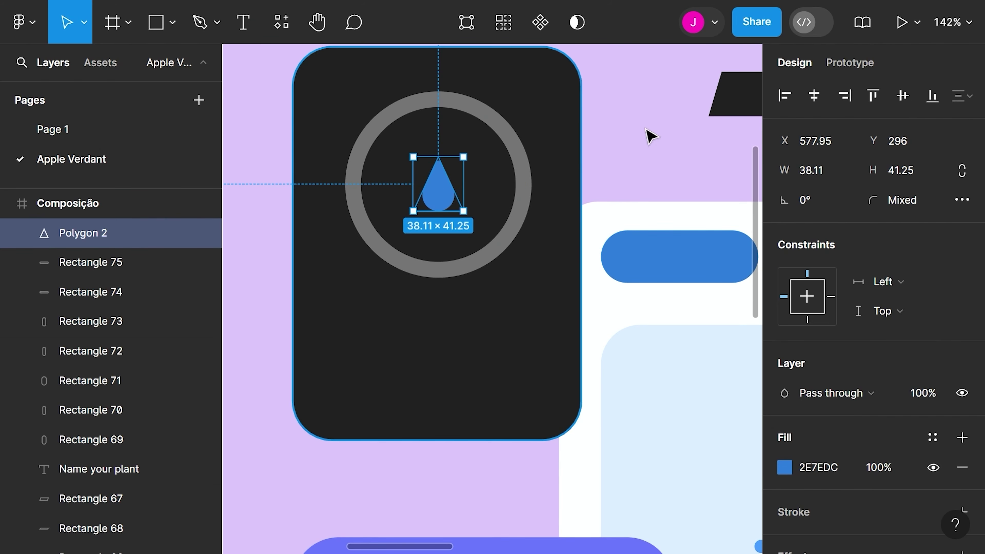
key(Escape)
scroll(528, 219, down, 2)
scroll(527, 219, down, 4)
scroll(560, 242, up, 1)
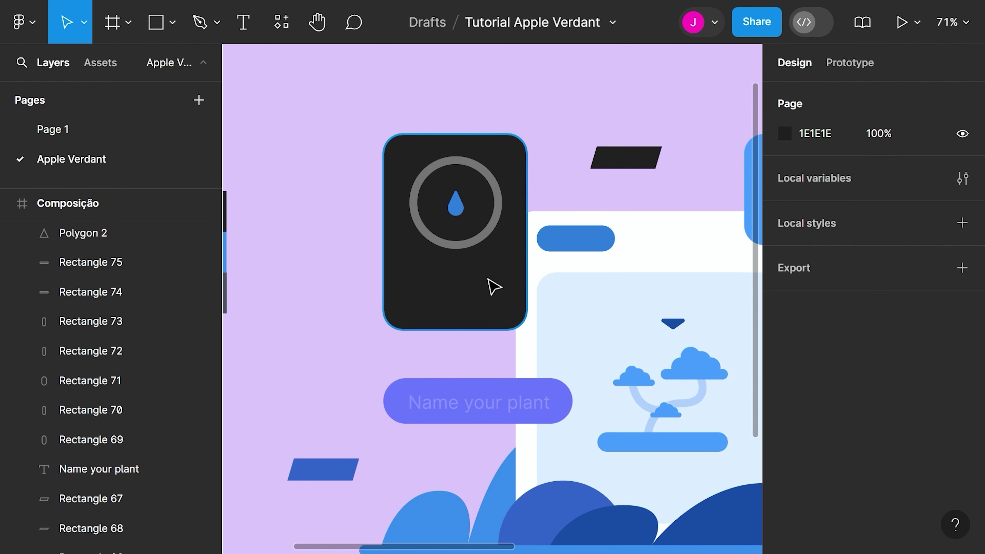
Draw a 121 × 17 rectangle near the lower edge of the black card and round its corners to 20
scroll(492, 286, up, 3)
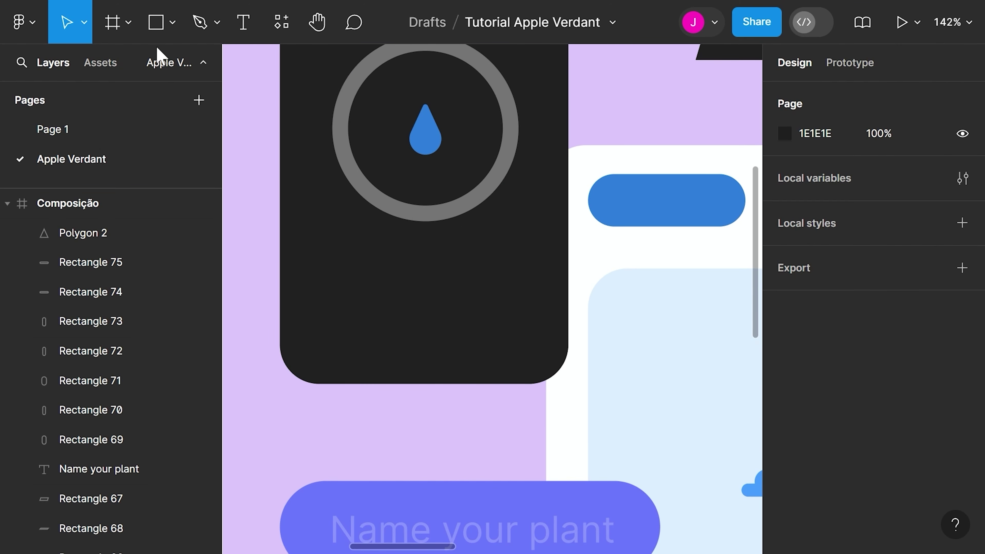
click(156, 23)
mouse_move(300, 293)
mouse_down()
mouse_move(411, 323)
mouse_move(458, 321)
mouse_move(432, 313)
mouse_up()
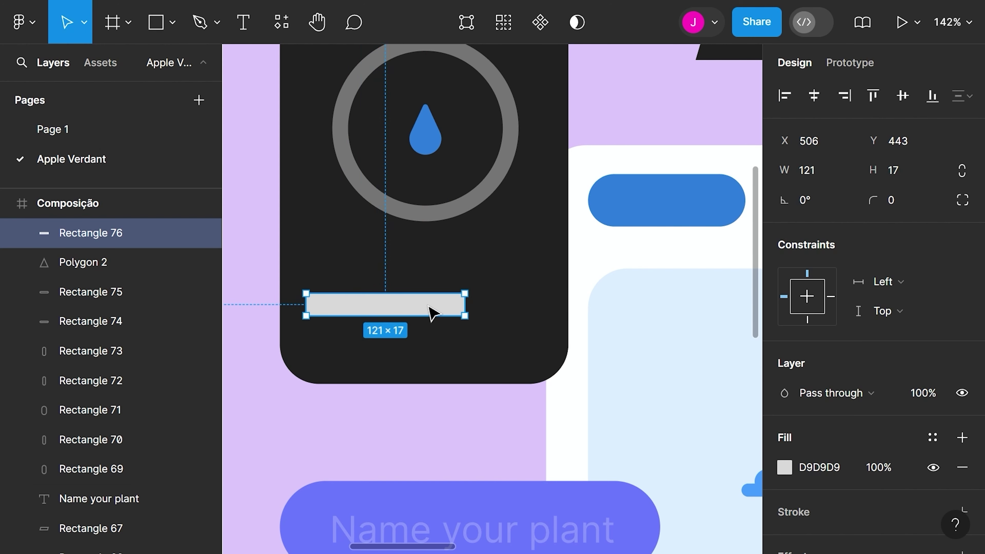
click(891, 199)
text(10)
key(Return)
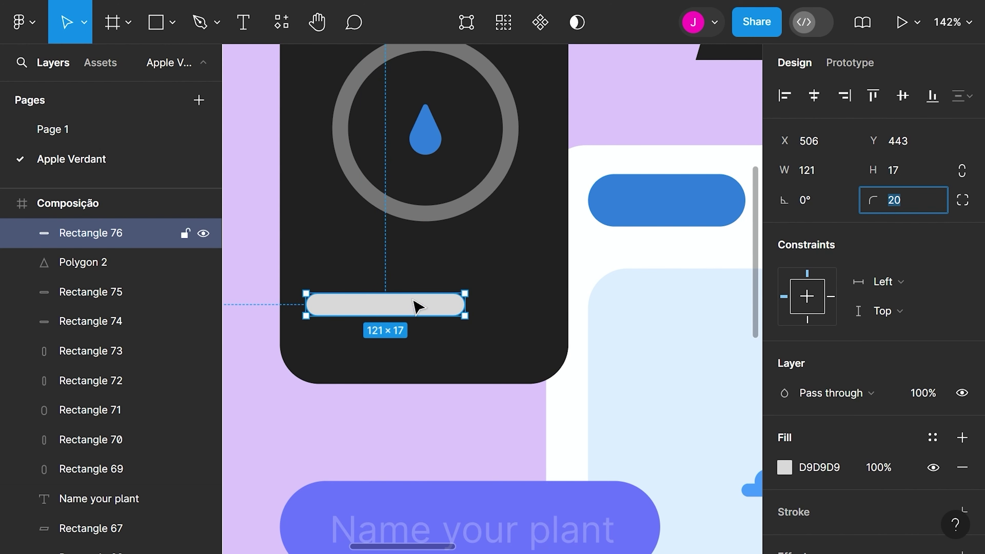
Duplicate the rounded bar 8 px below the original in the black card and shorten the copy to a width of 80
click(379, 288)
drag(372, 330, 390, 344)
key(ctrl+z)
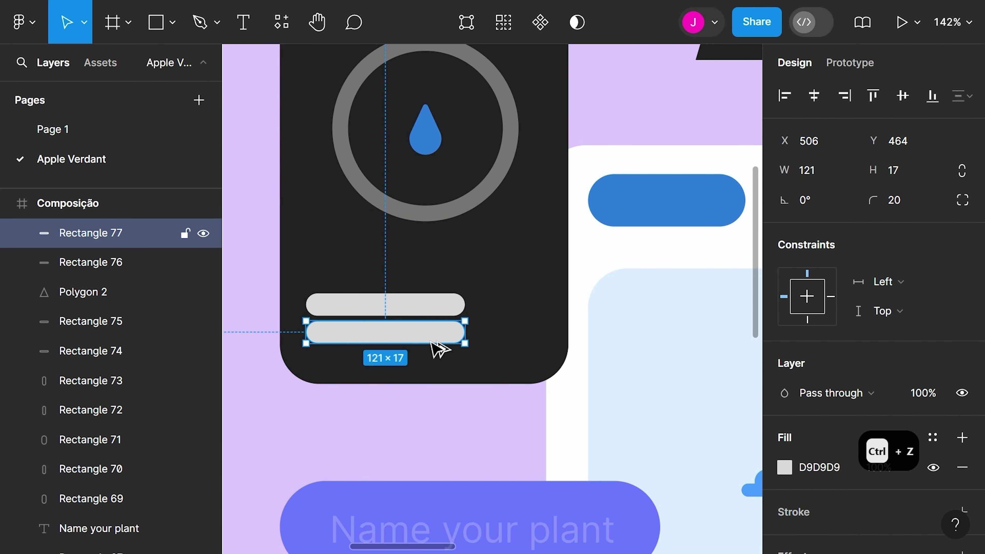
drag(465, 332, 384, 343)
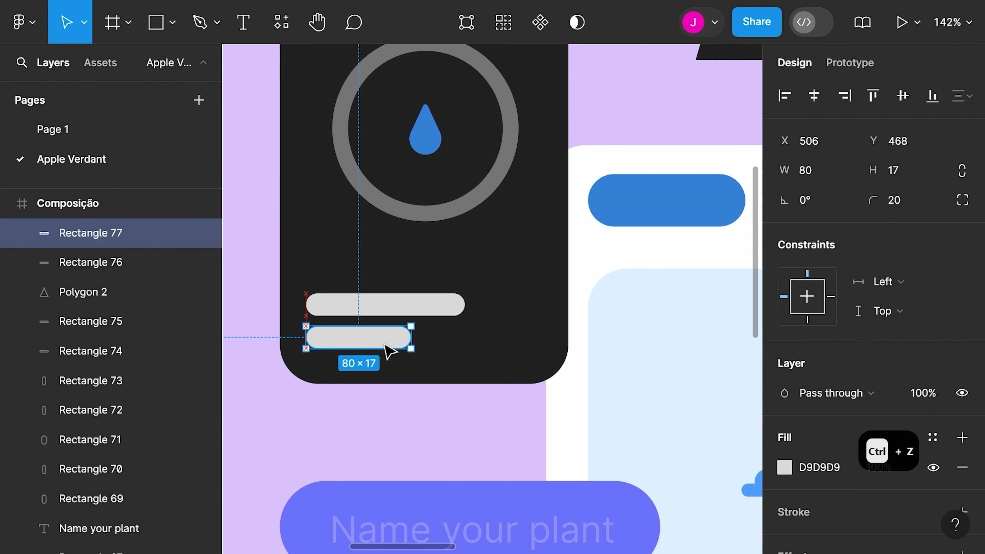
Fill both rounded bars in the black card with the water drop's blue, 2E7EDC
shift+click(383, 308)
key(i)
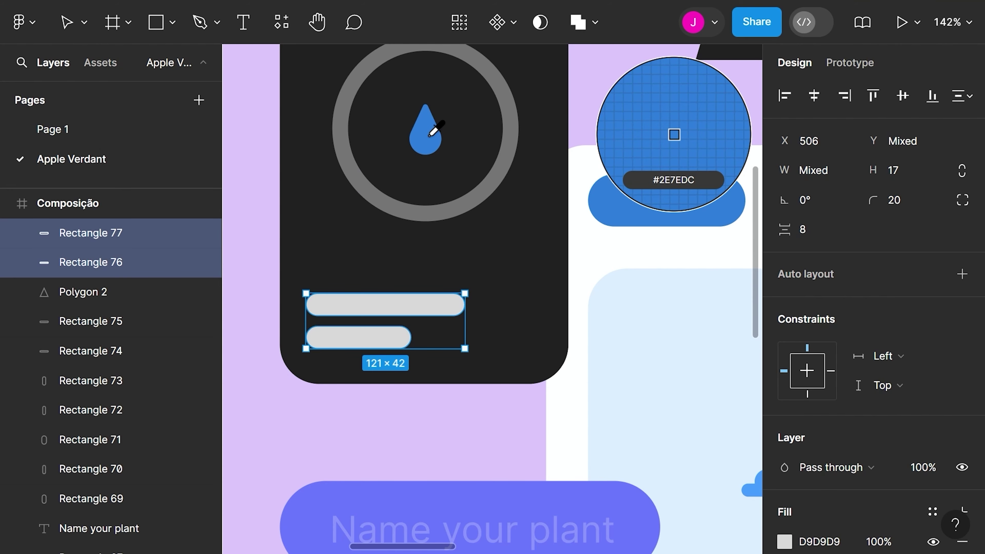
click(430, 130)
key(Escape)
key(shift+1)
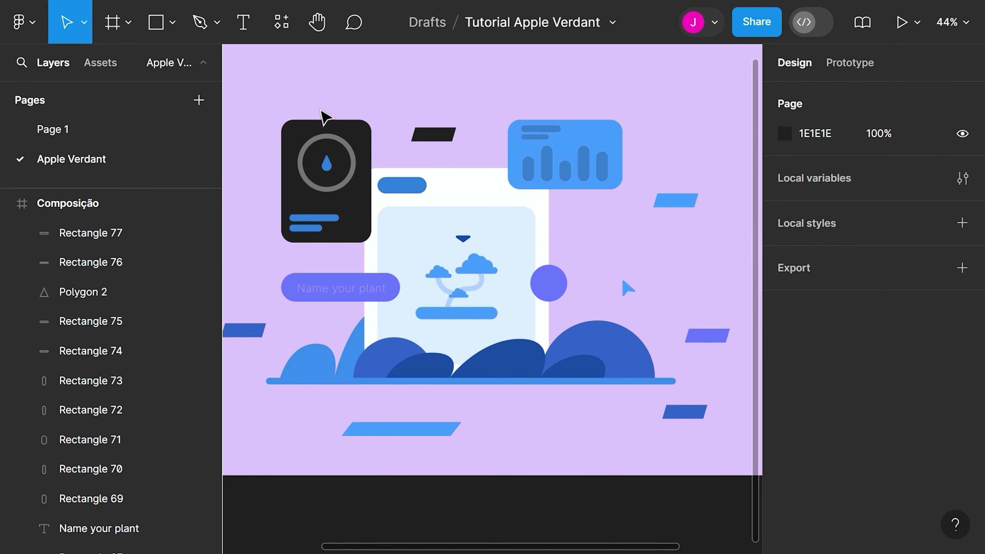
click(166, 17)
scroll(538, 237, up, 2)
scroll(343, 103, down, 4)
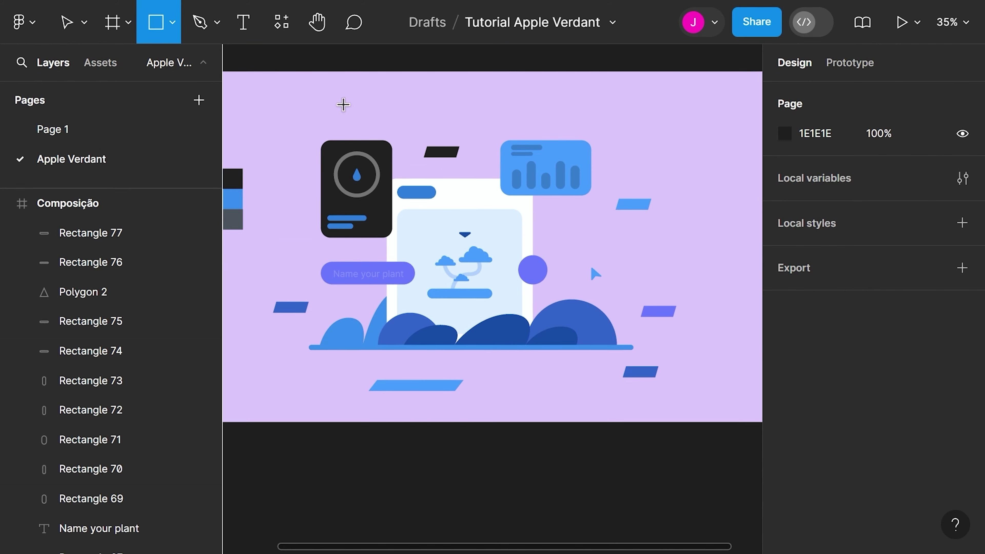
click(79, 17)
Duplicate the light blue parallelogram beneath the chart card, place it just above the blue pointer shape and resize it to 194 × 33
scroll(628, 258, up, 3)
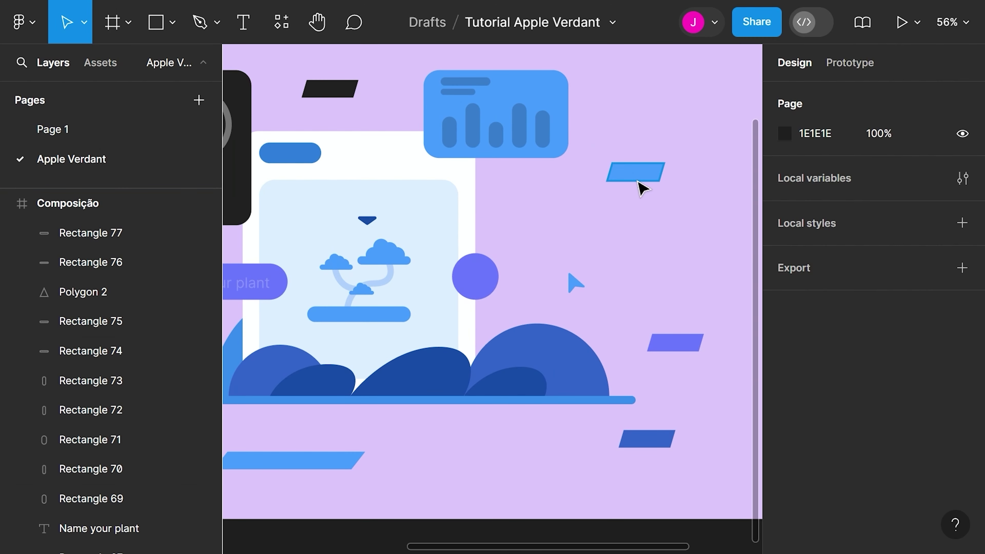
click(644, 176)
drag(647, 179, 635, 260)
drag(589, 225, 586, 238)
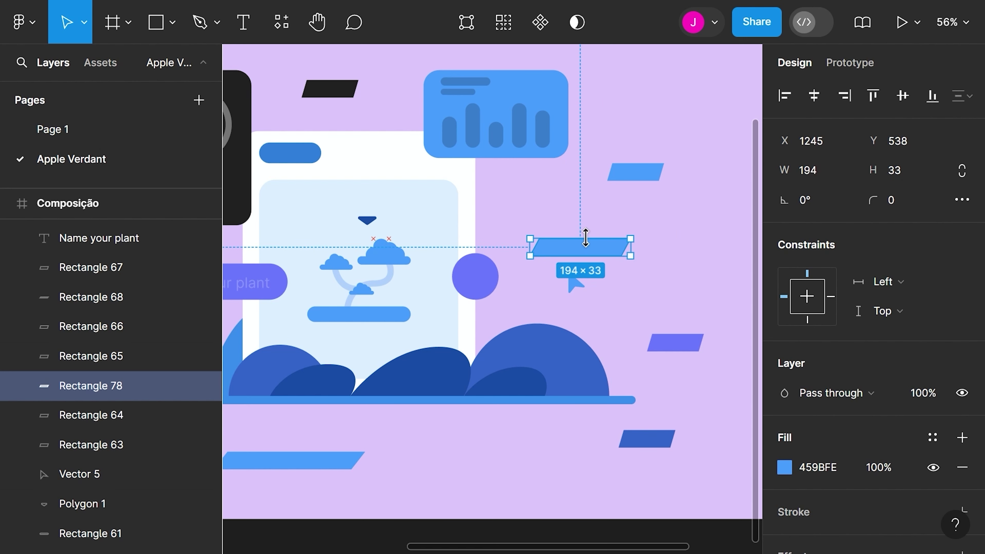
Fill the new 194 × 33 parallelogram with the purple of the "Name your plant" pill
click(659, 242)
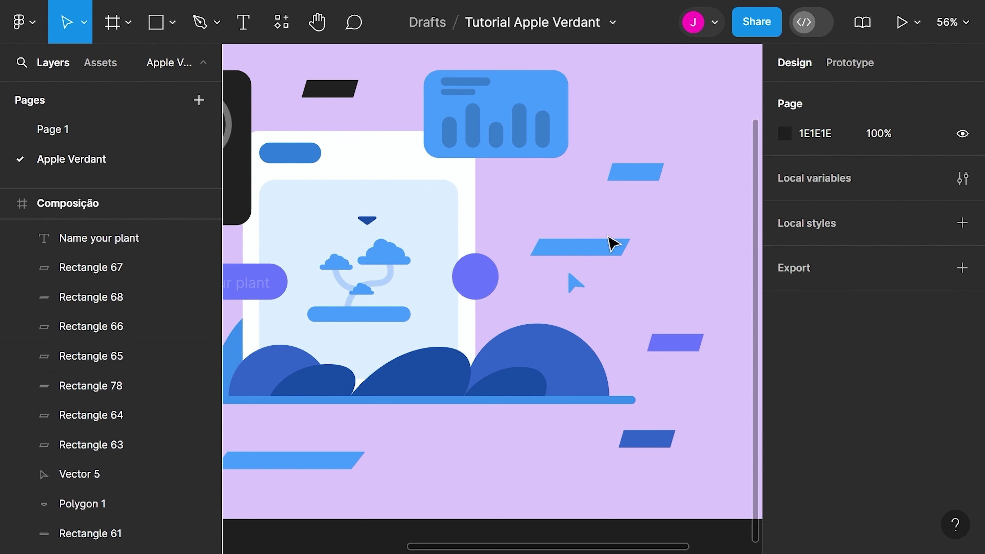
click(603, 245)
key(i)
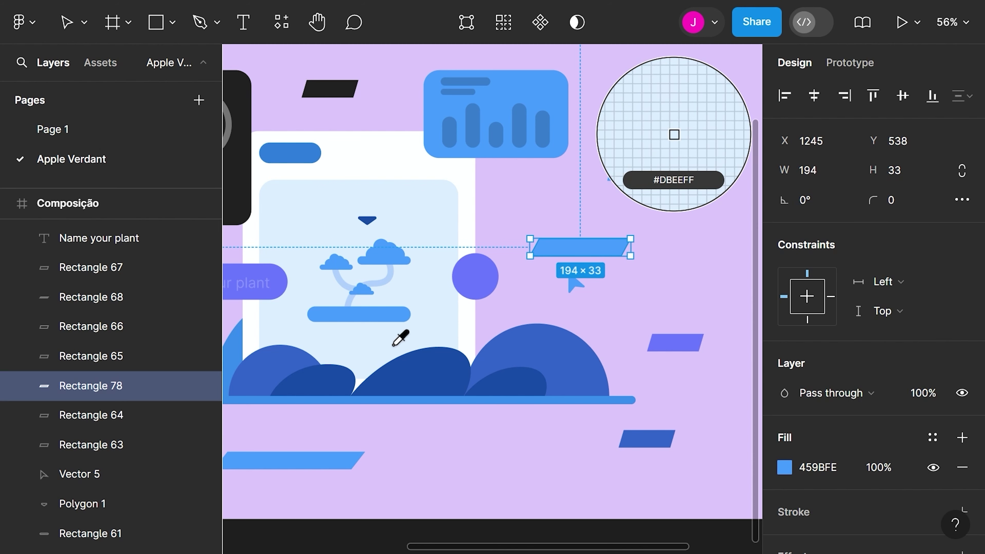
click(288, 283)
click(616, 307)
Move the blue pointer shape down and to the right, and lower the wide purple parallelogram slightly
scroll(585, 288, up, 5)
drag(581, 282, 649, 329)
drag(578, 233, 578, 262)
click(604, 212)
scroll(554, 246, down, 5)
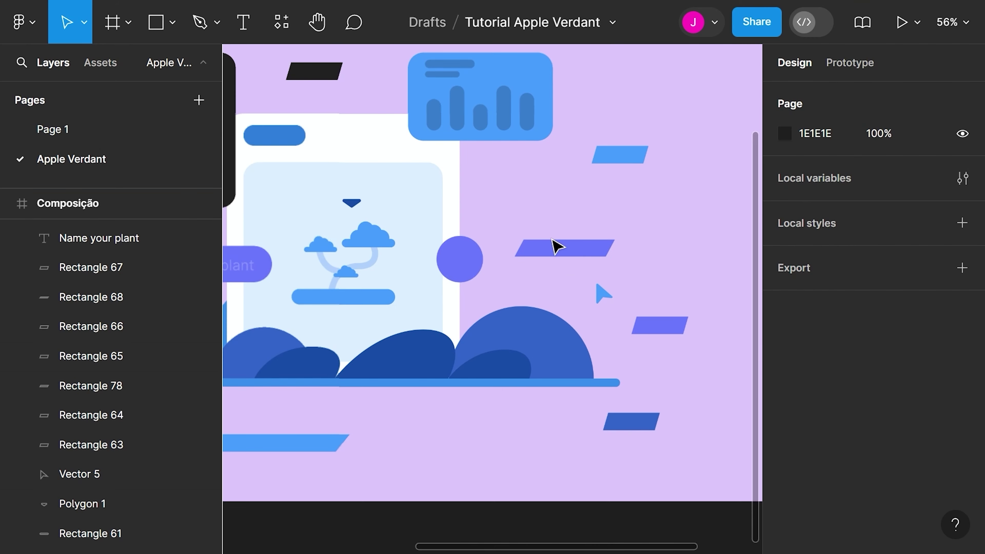
Draw a 70 × 96 rectangle standing on the wide purple parallelogram and fill it with the light blue 459BFE
scroll(422, 99, up, 5)
click(156, 22)
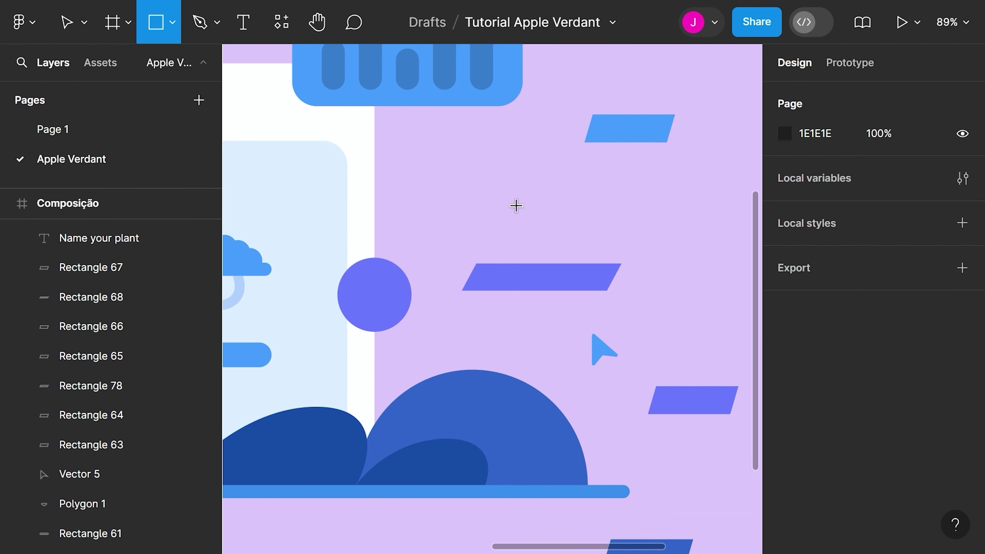
drag(503, 186, 561, 263)
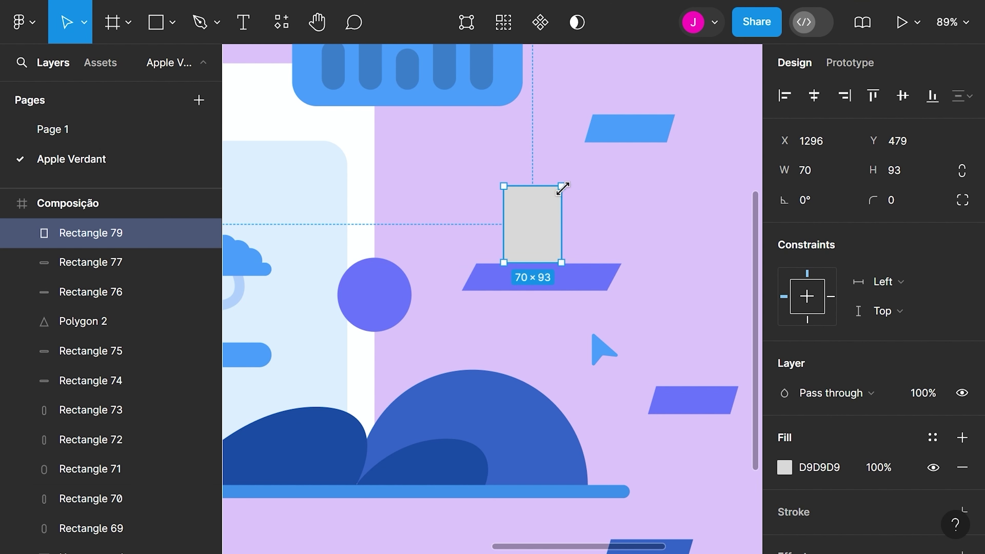
drag(544, 186, 540, 183)
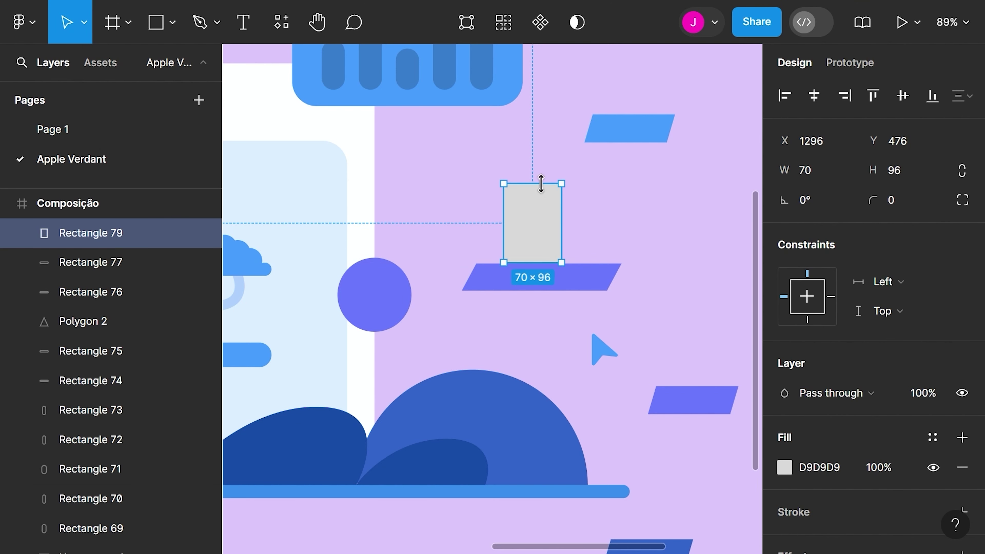
drag(541, 224, 546, 224)
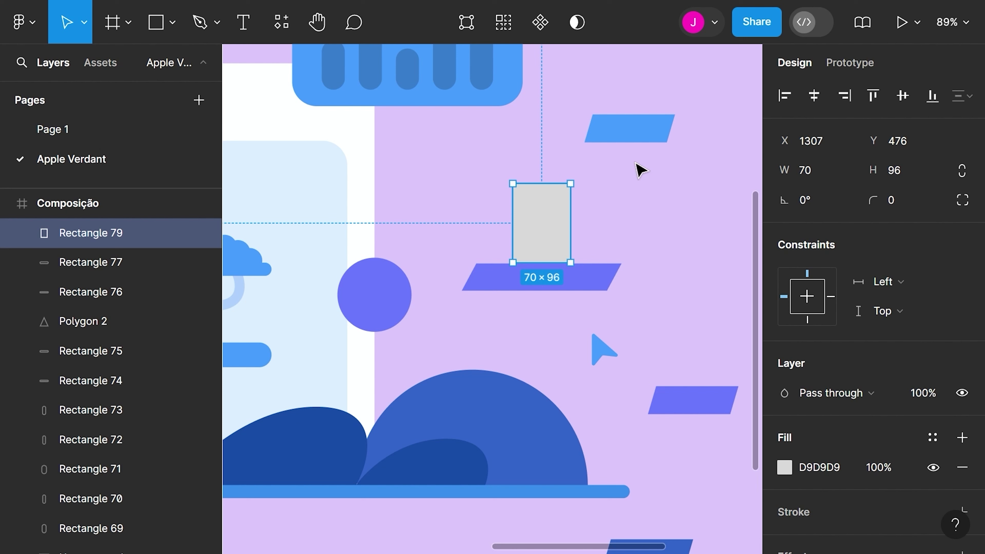
key(i)
click(651, 128)
Edit the blue rectangle's points and move its upper right corner about 10 px inward and 9 px down
double_click(540, 210)
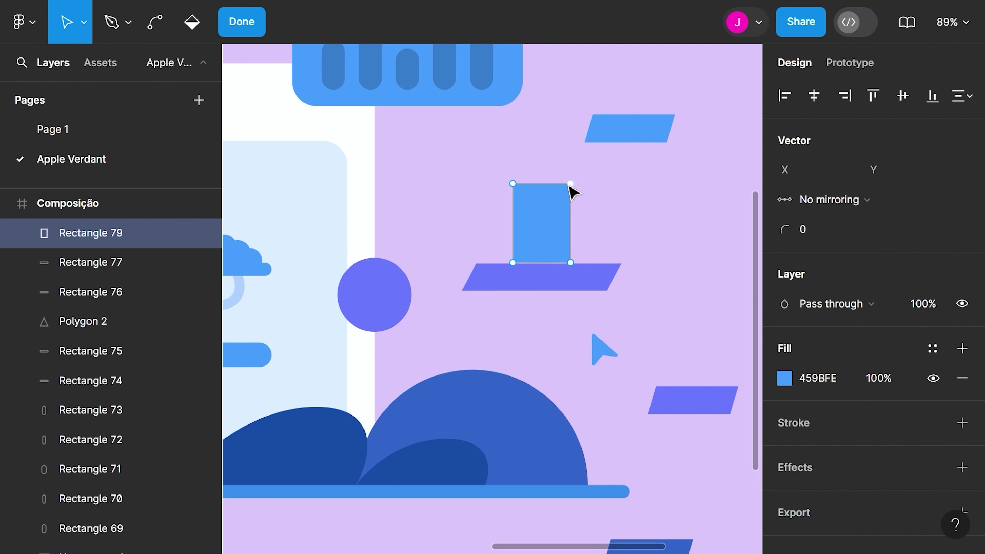
click(569, 184)
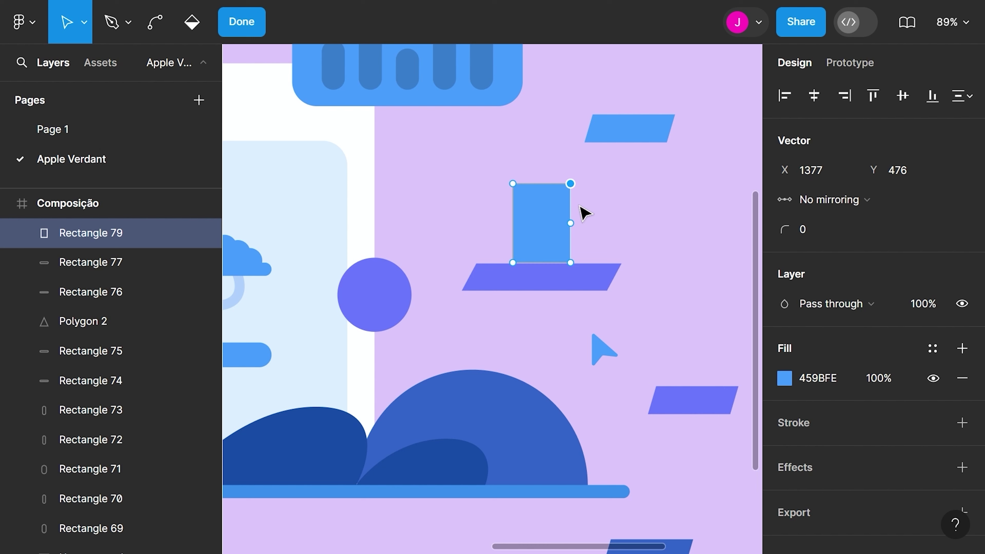
key(shift+Down)
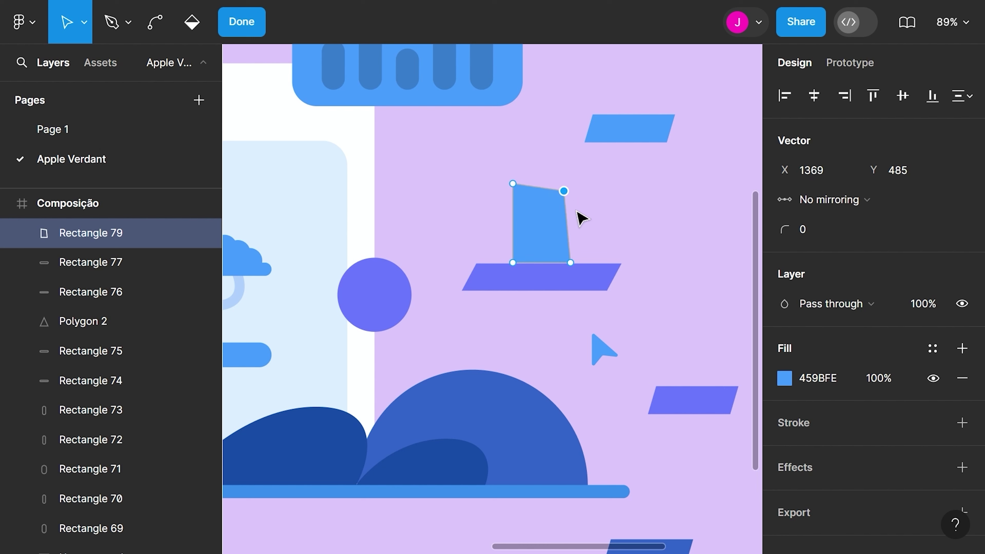
key(Left)
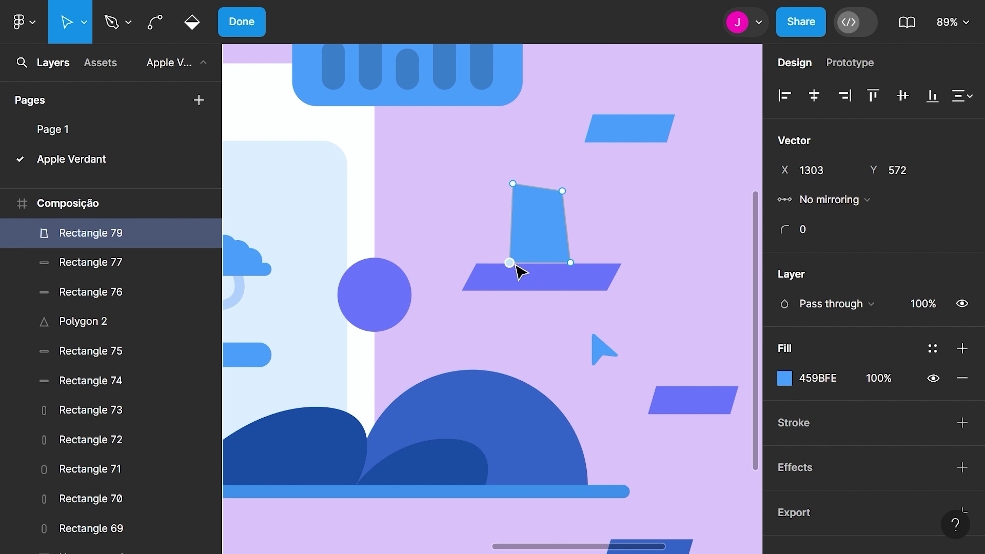
Move the blue shape's lower left corner outward to X 1300, widening the shape to 77 × 96
click(515, 265)
key(Left)
key(Left)
key(Left)
key(Right)
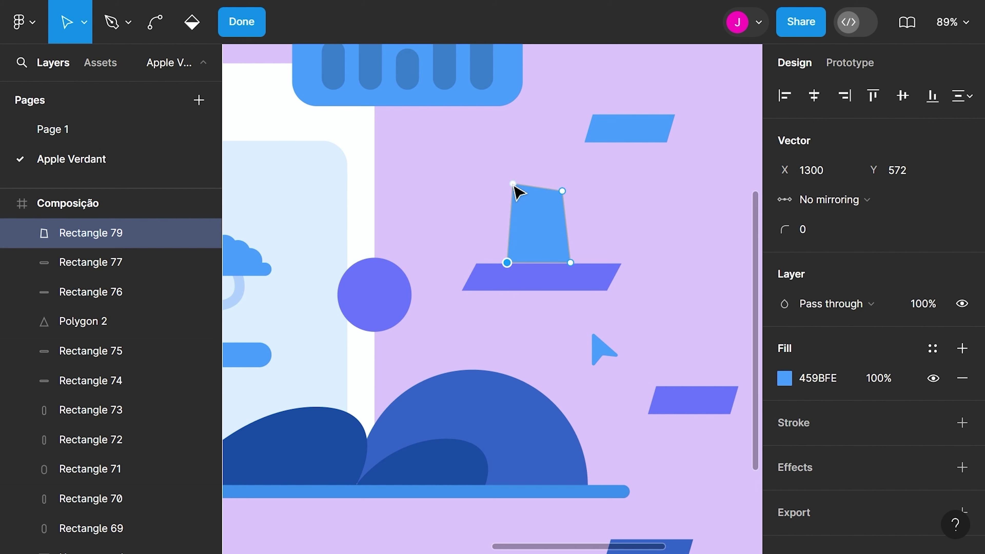
click(506, 263)
key(Escape)
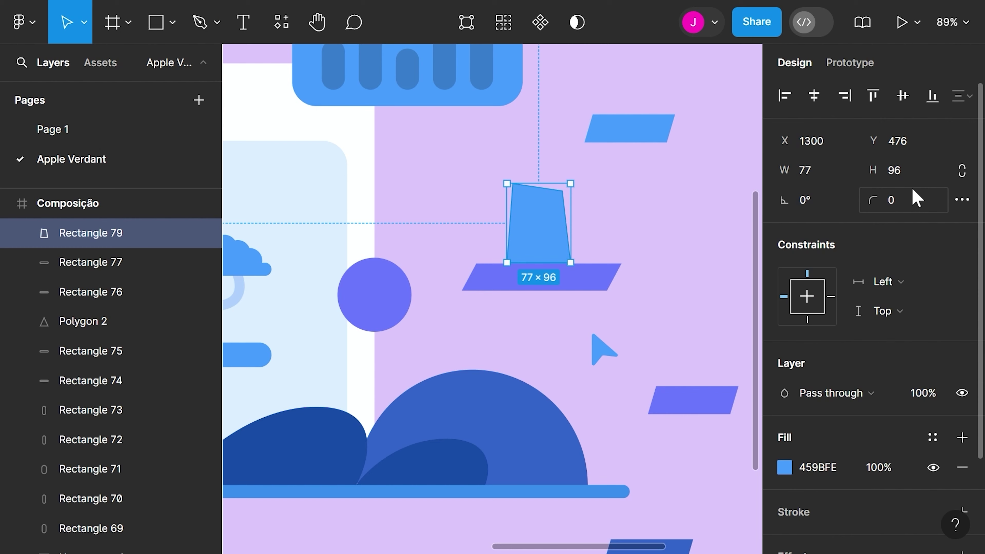
Round the blue shape's corners to 20 and nudge the shape to X 1303, Y 477
click(901, 199)
key(shift+Up)
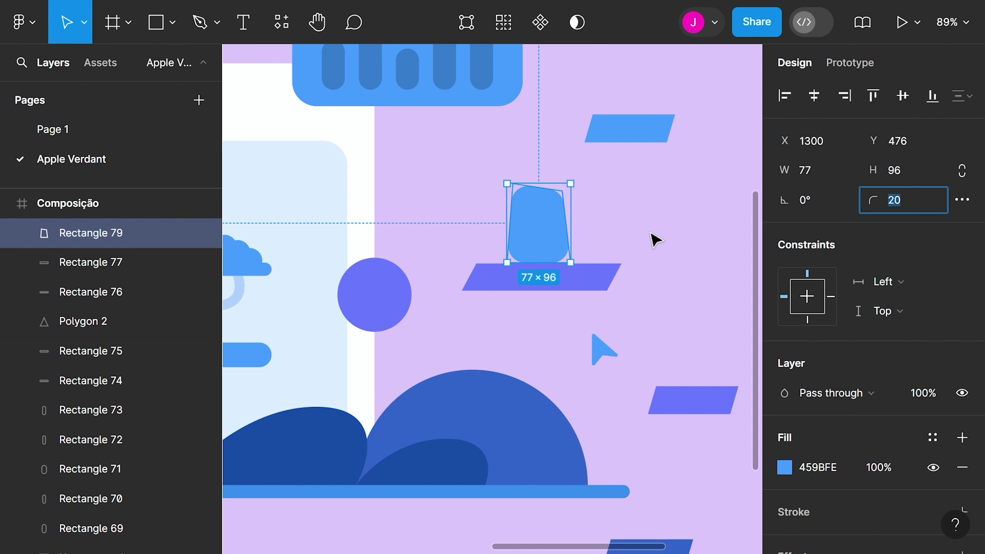
click(597, 217)
scroll(574, 231, up, 5)
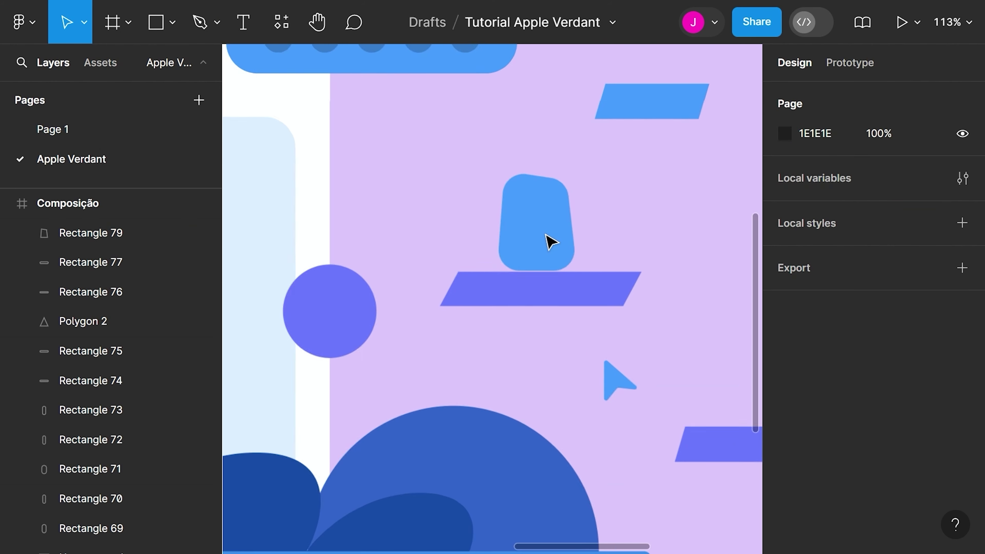
click(550, 236)
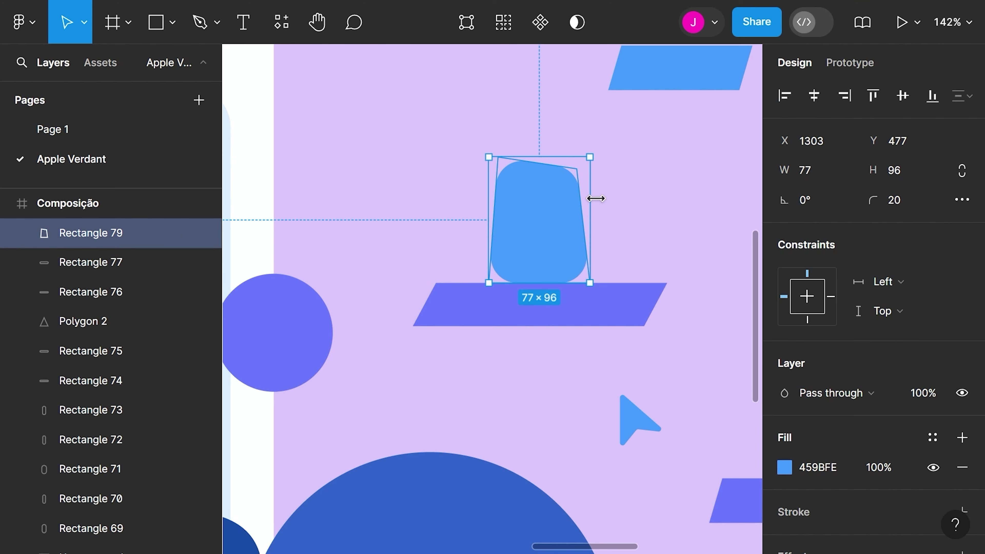
click(620, 185)
Draw a 60 × 60 circle overlapping the right edge of the rounded blue shape as the handle
scroll(620, 185, down, 2)
scroll(523, 200, right, 3)
click(173, 23)
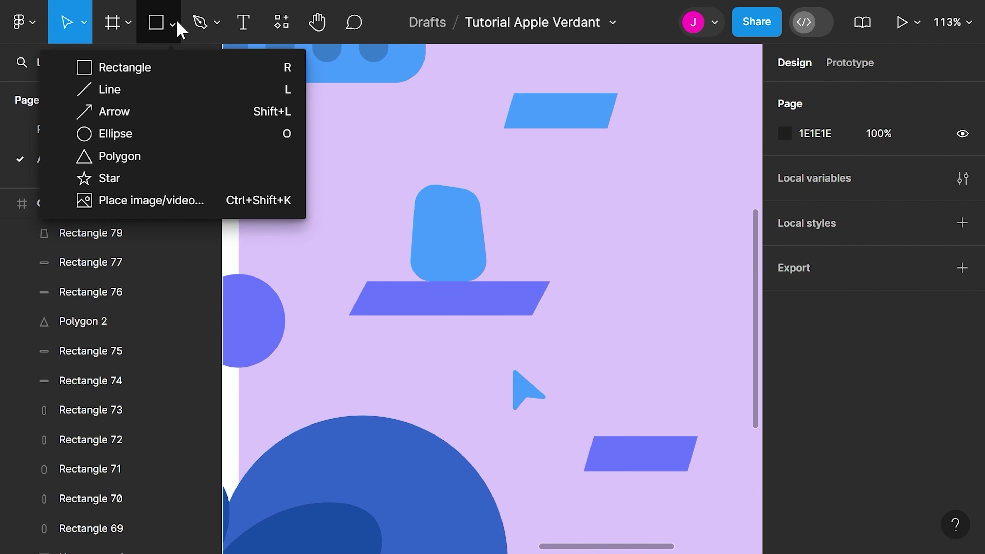
click(185, 135)
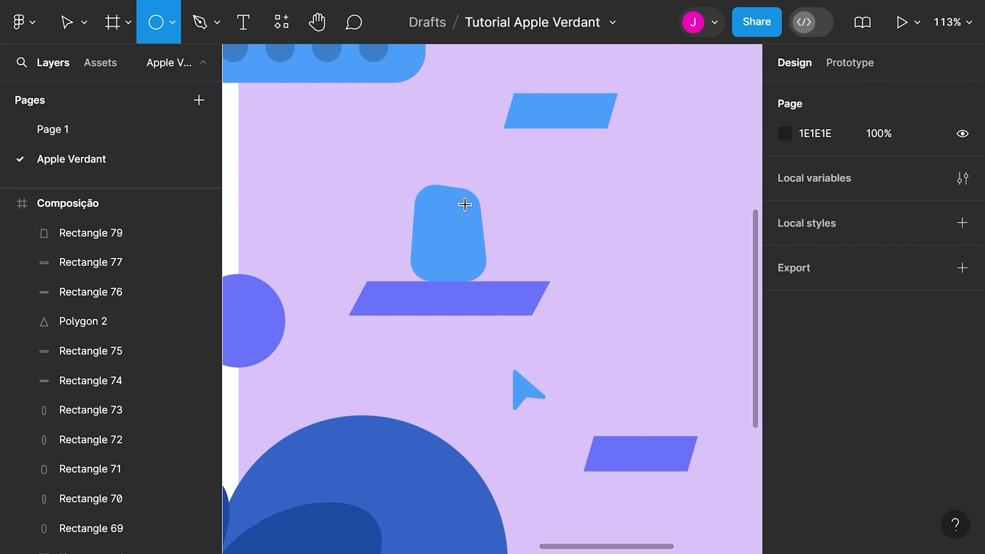
mouse_move(464, 197)
mouse_down()
mouse_move(519, 229)
mouse_move(530, 259)
mouse_move(493, 237)
mouse_up()
scroll(959, 469, down, 3)
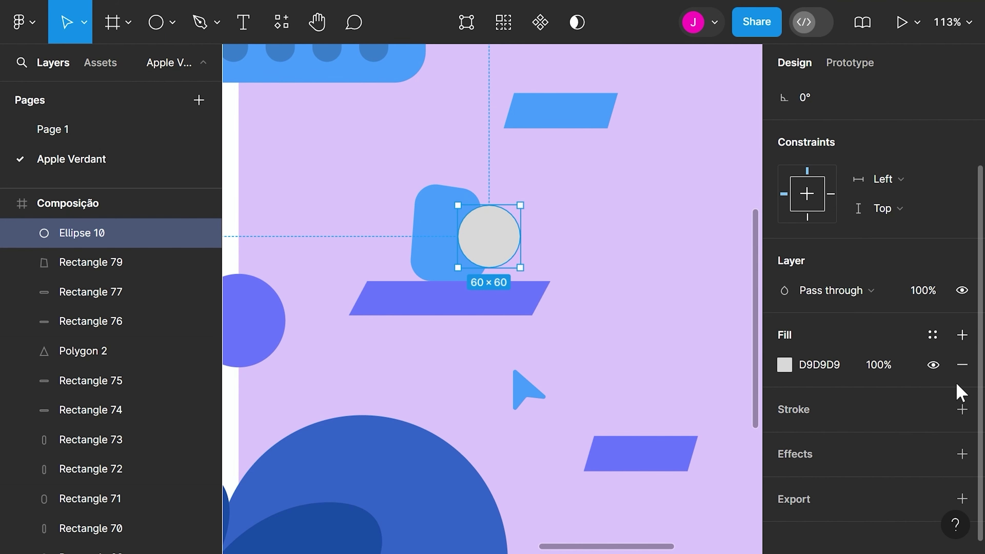
Replace the circle's fill with an inside stroke in 459BFE, 12 thick
click(962, 364)
click(962, 379)
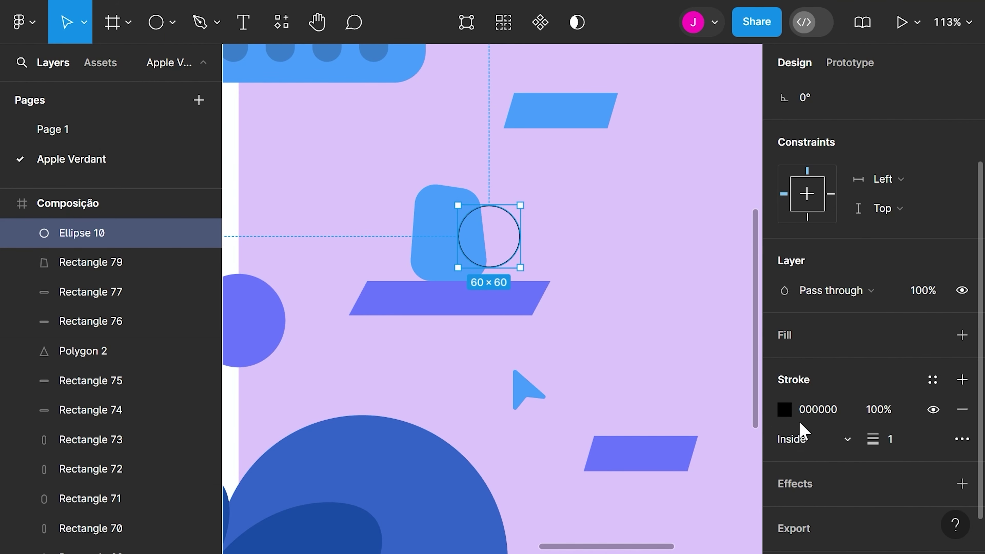
click(787, 412)
click(566, 375)
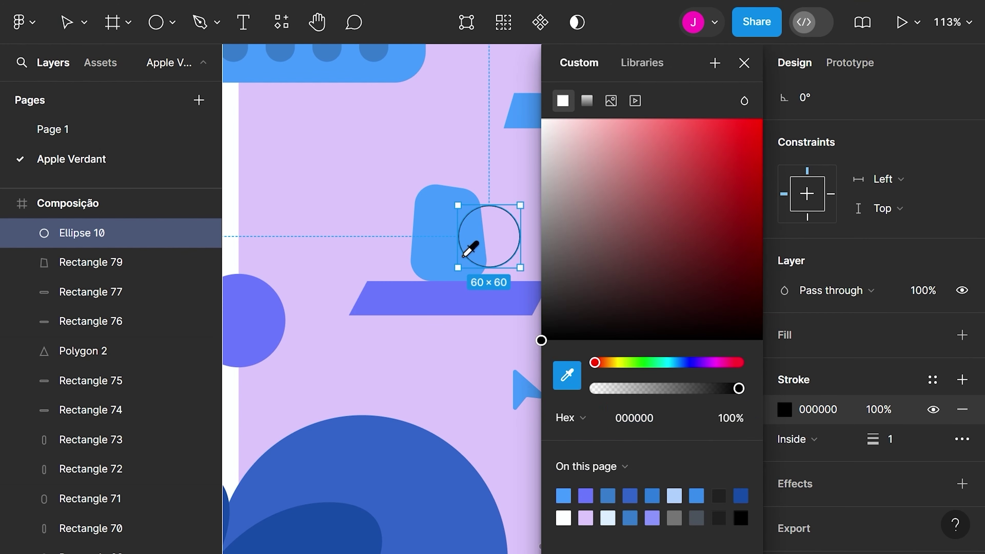
click(418, 211)
click(913, 446)
text(21)
key(Return)
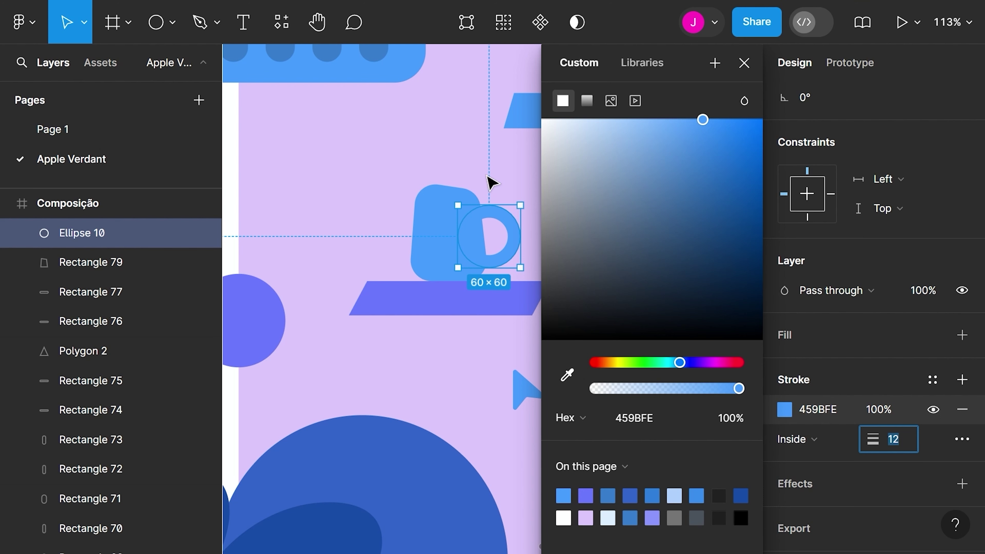
click(492, 183)
Draw a closed four-point spout with the Pen tool, narrow at the upper left and widening into the can's body
click(200, 27)
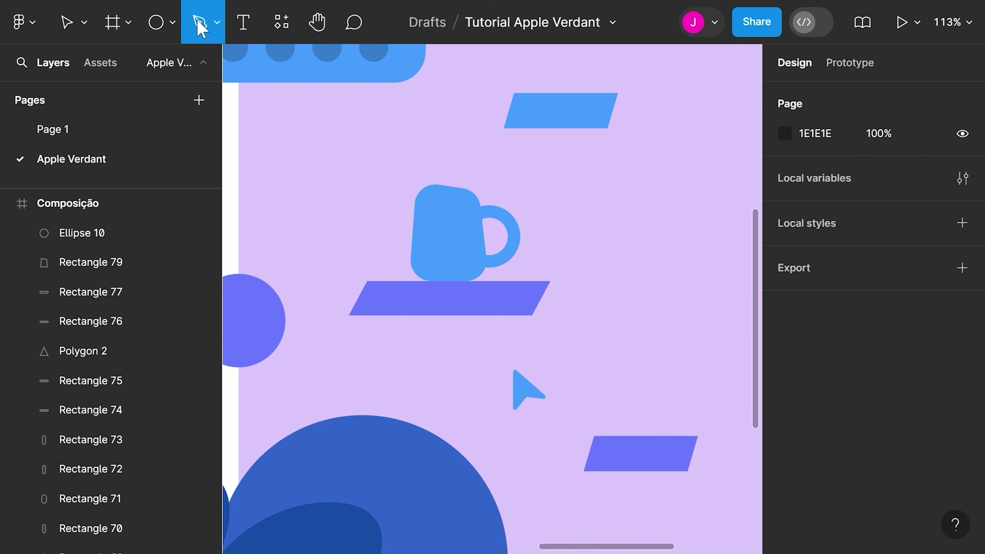
click(362, 190)
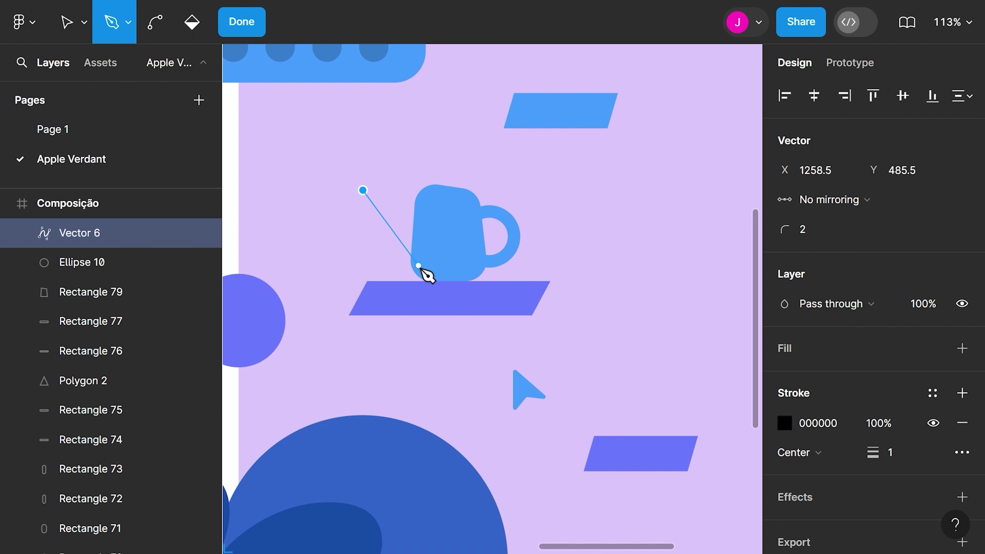
click(416, 261)
click(430, 242)
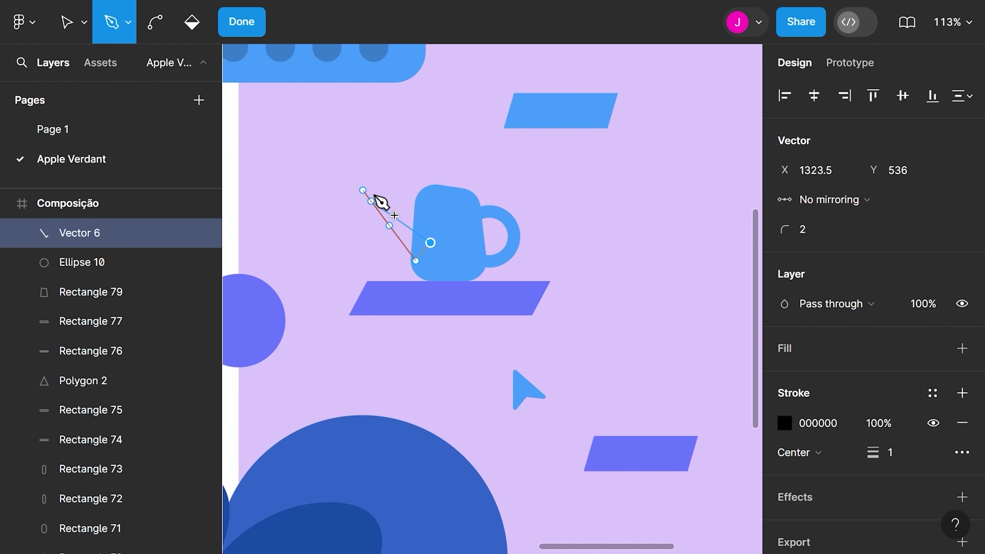
click(370, 182)
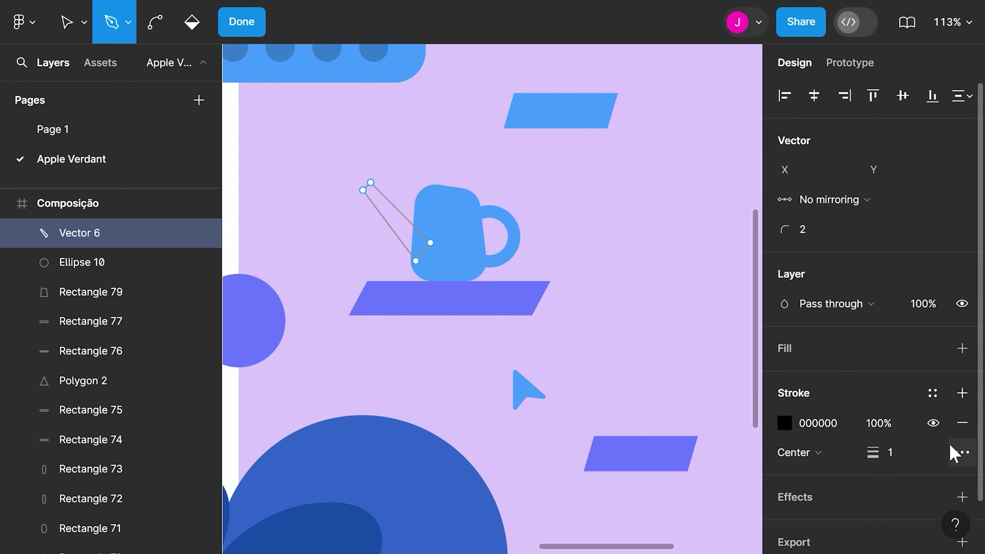
Replace the spout's stroke with a 459BFE fill and round its corners to 5
click(958, 423)
click(961, 348)
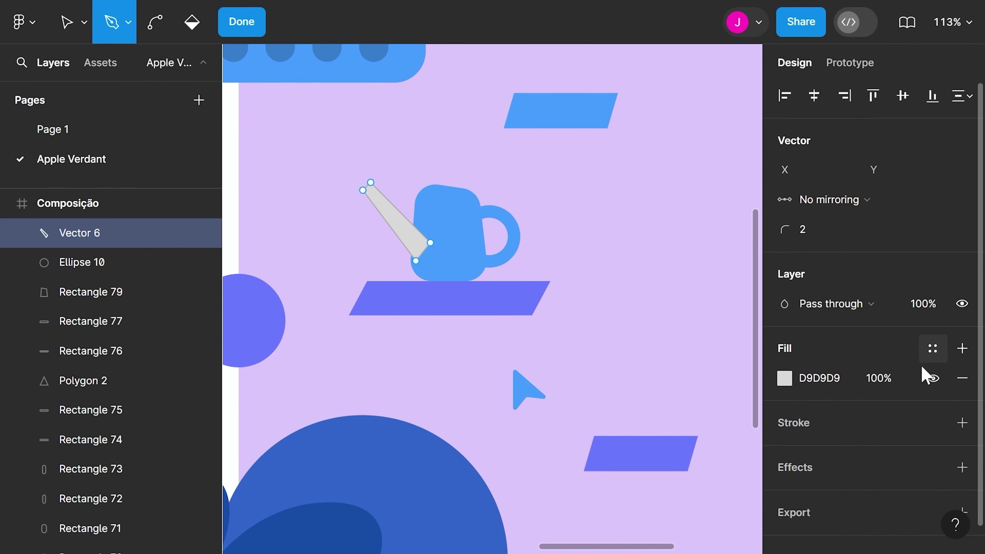
click(784, 377)
click(471, 245)
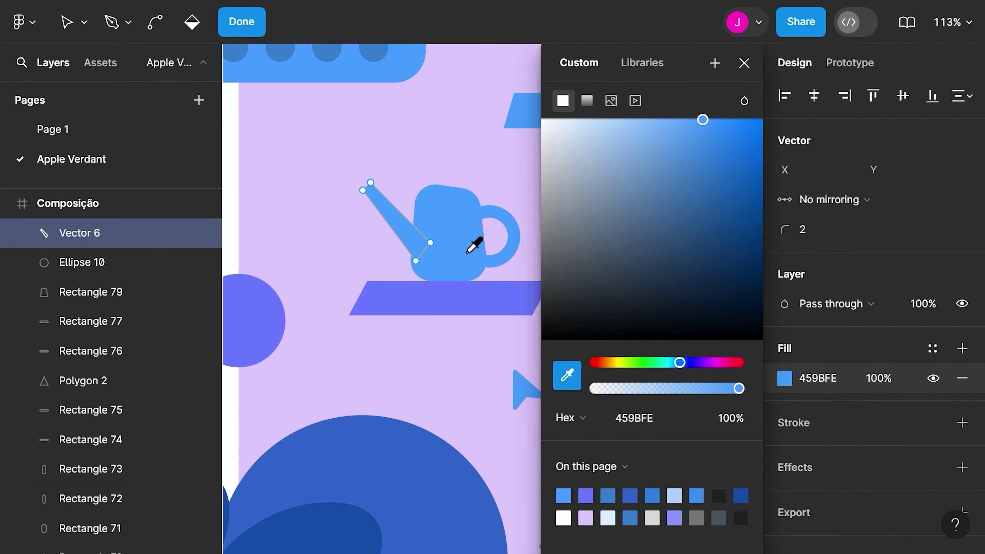
text(5)
key(Return)
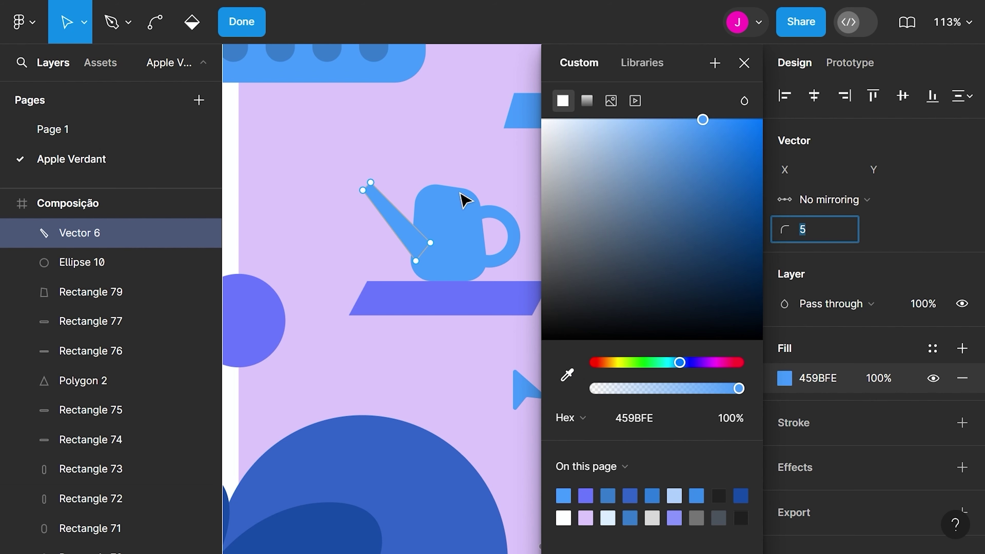
click(426, 176)
Group the watering can's body, spout and handle
scroll(426, 190, down, 3)
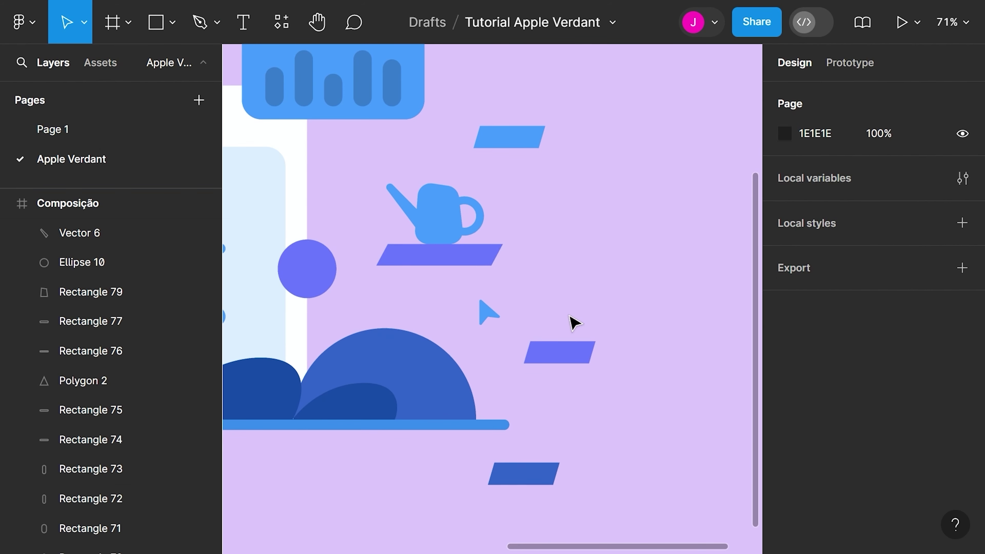
scroll(440, 247, up, 5)
scroll(439, 224, up, 3)
scroll(440, 224, left, 2)
click(519, 291)
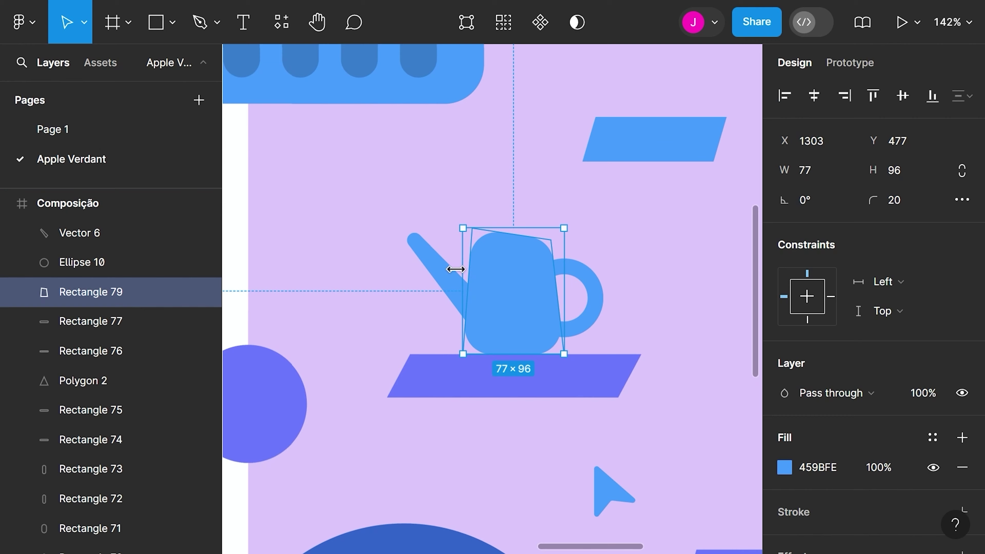
shift+click(455, 268)
shift+click(579, 275)
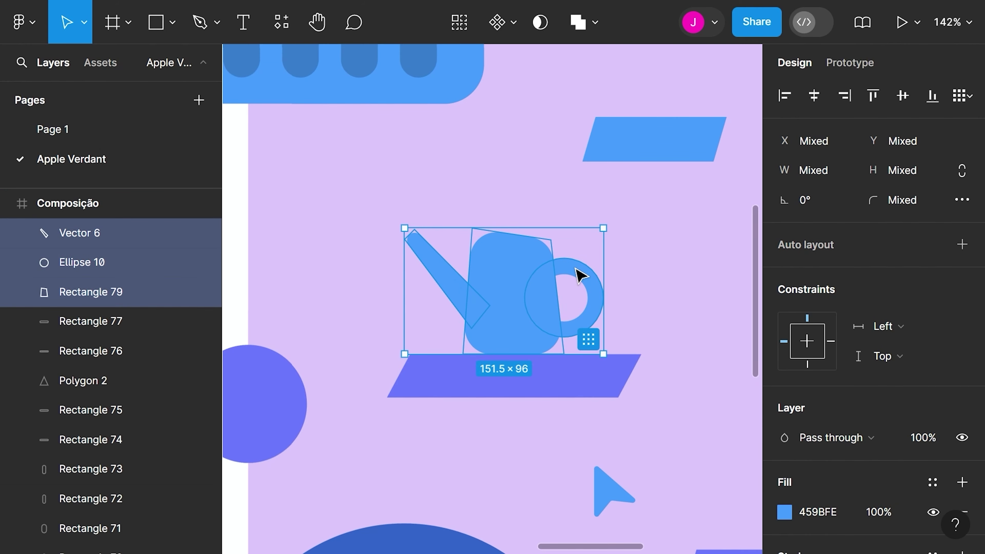
key(ctrl+g)
click(550, 209)
Duplicate the dark blue bush shape and place the copy below the ground line at X 789, Y 878
scroll(611, 257, down, 10)
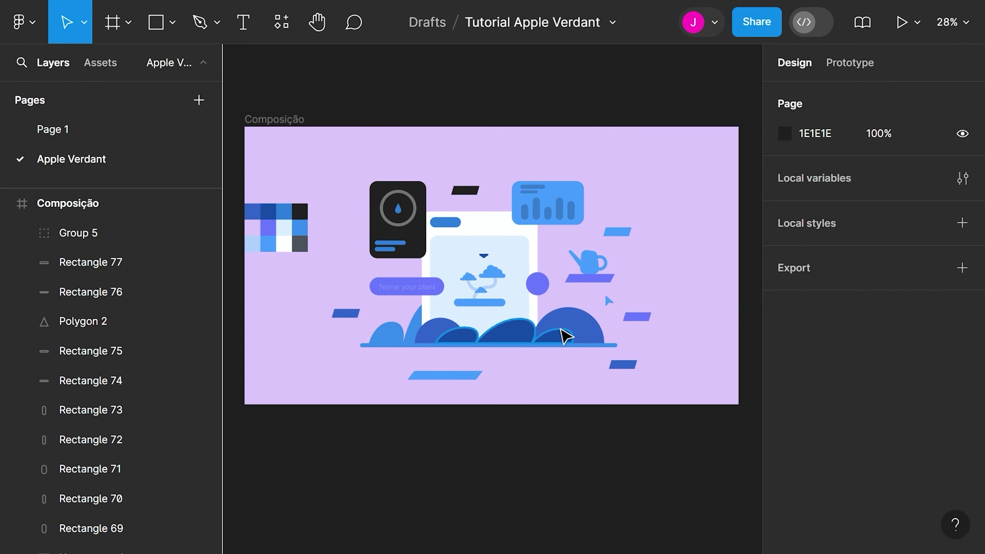
scroll(560, 335, up, 5)
click(524, 338)
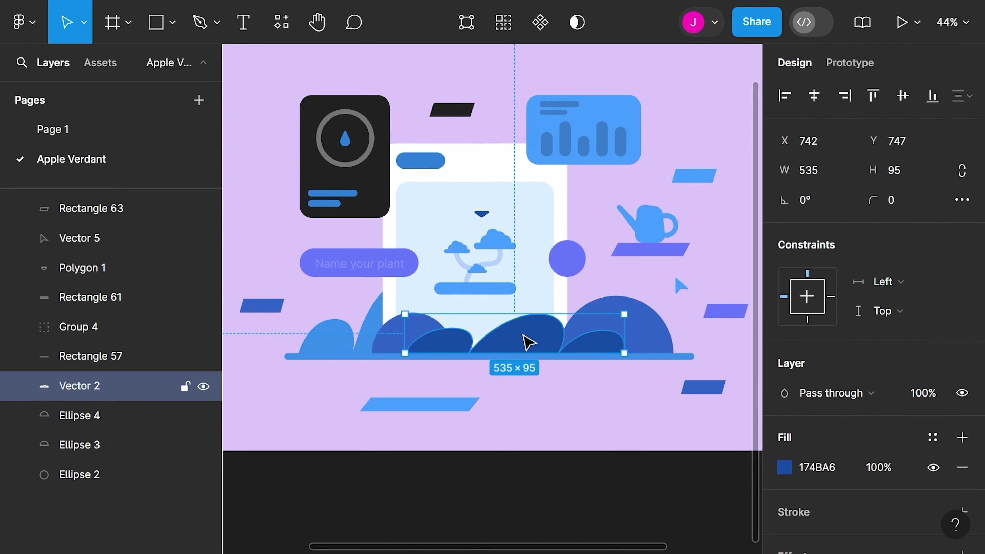
drag(534, 345, 554, 399)
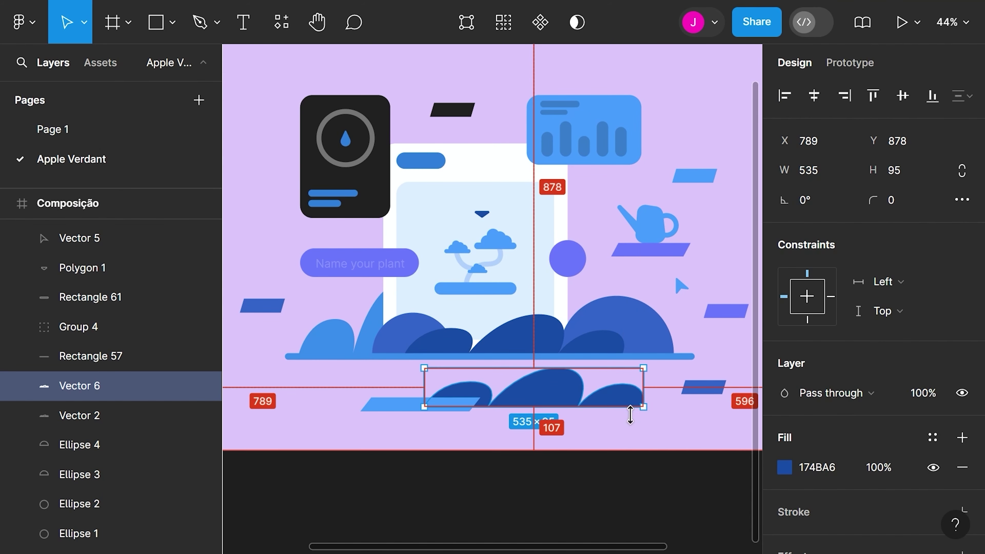
Scale the dark blue bush copy down to 199 × 35 and rest it on the light blue parallelogram below the ground line
drag(642, 408, 417, 405)
scroll(472, 390, up, 2)
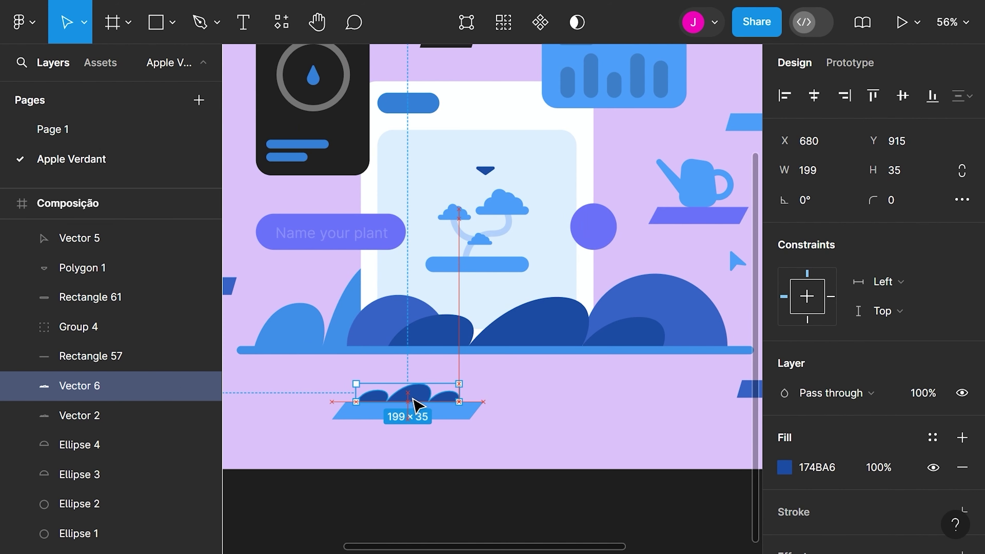
click(505, 408)
click(427, 396)
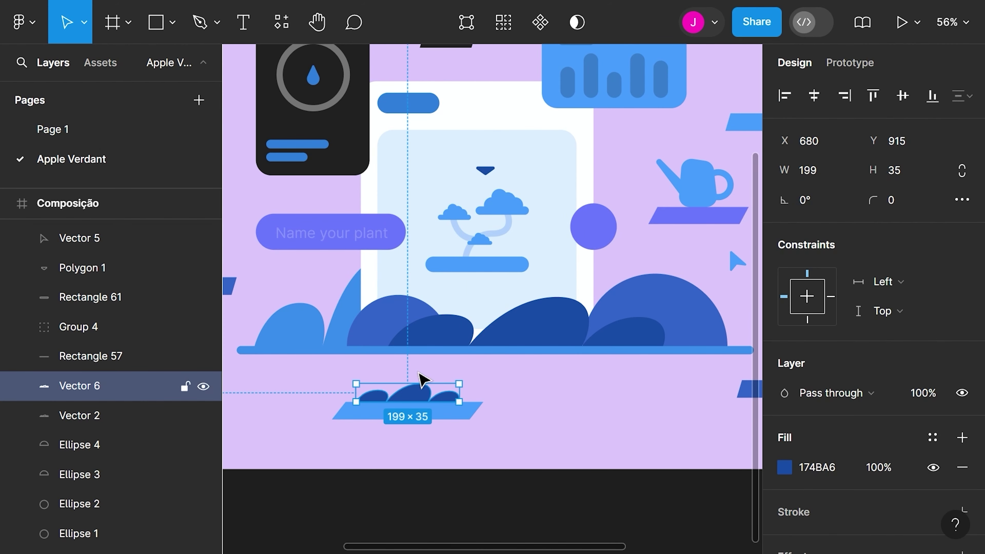
Recolor the small bush copy with the lighter blue sampled from the tall bush behind the white card
key(i)
click(359, 293)
click(506, 374)
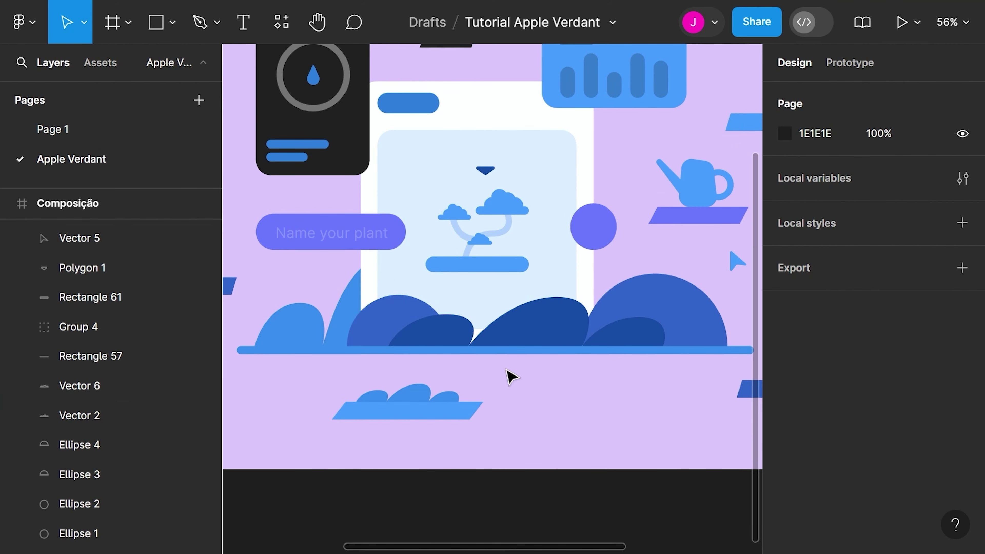
scroll(505, 403, down, 3)
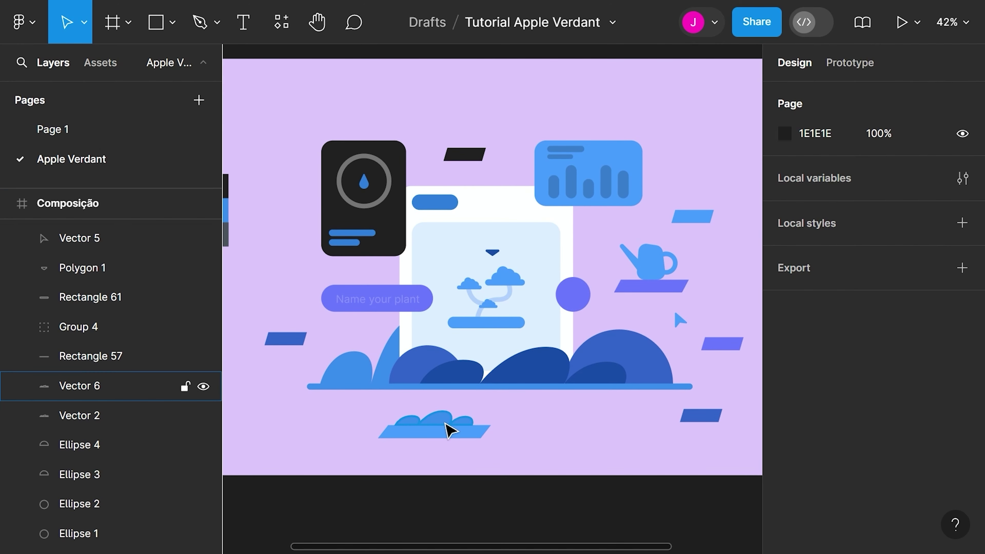
Duplicate the light blue and dark blue bush shapes together and move the copies up over the white card
click(502, 375)
shift+click(358, 380)
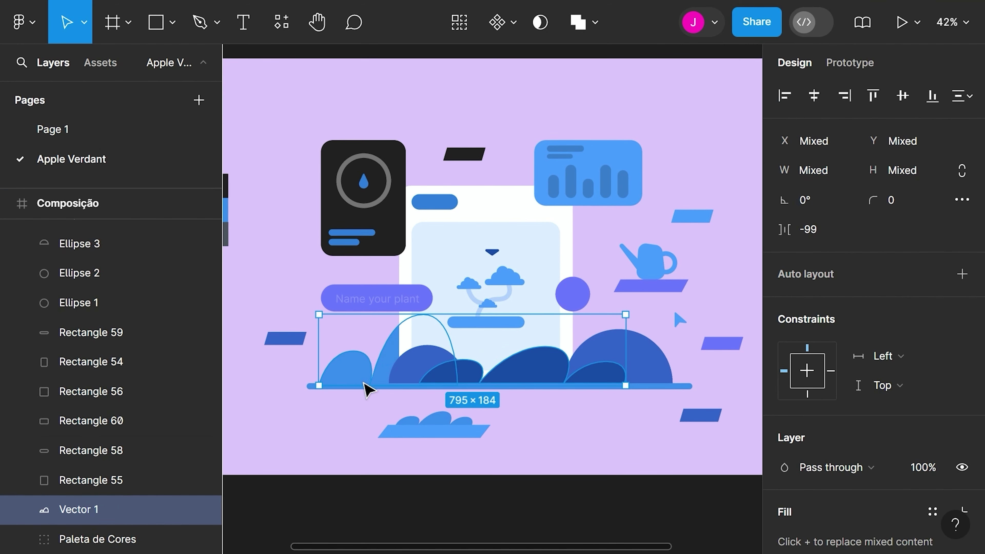
key(ctrl+c)
key(ctrl+v)
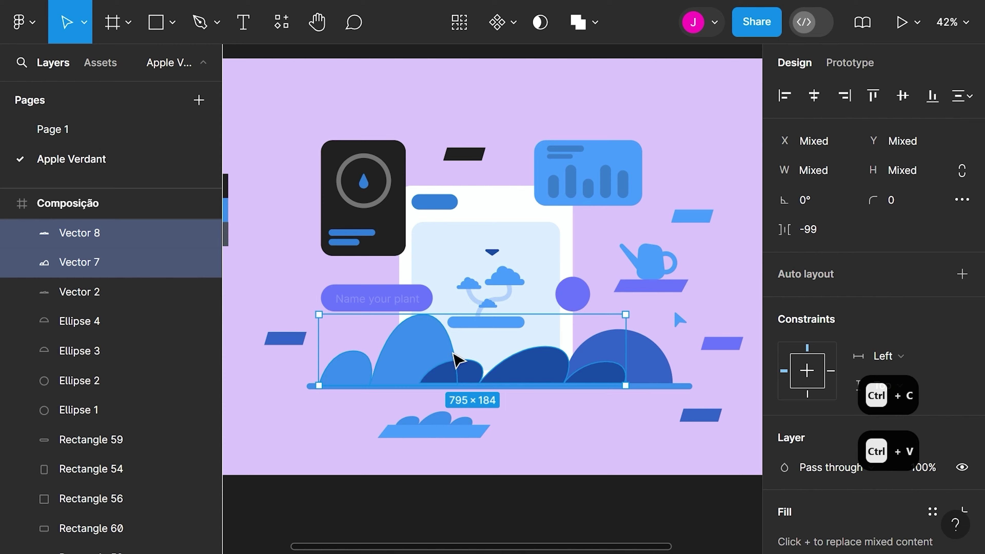
drag(455, 359, 482, 254)
Scale the two bush copies down to 138 × 32 and set them on the bonsai's rounded base
scroll(491, 267, up, 3)
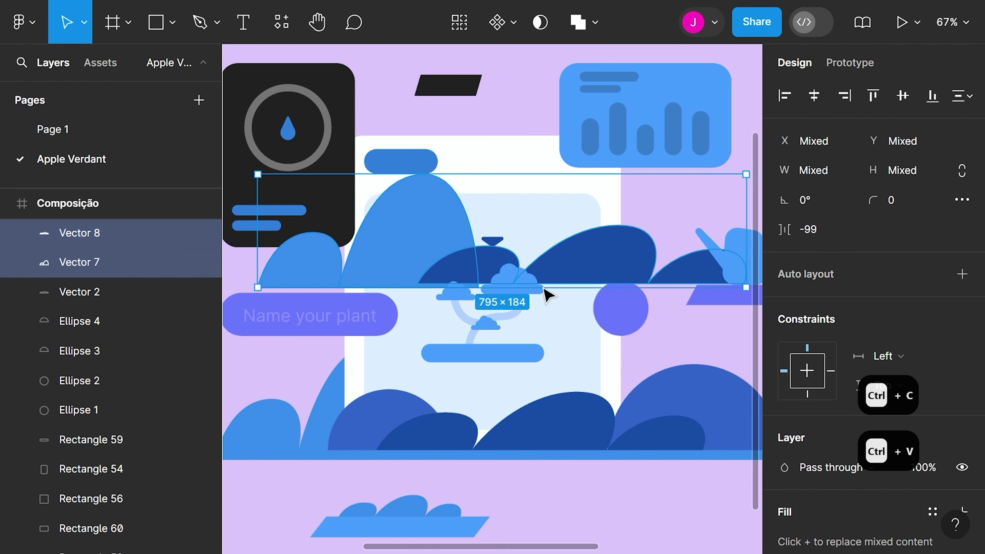
drag(742, 287, 501, 359)
scroll(496, 355, up, 3)
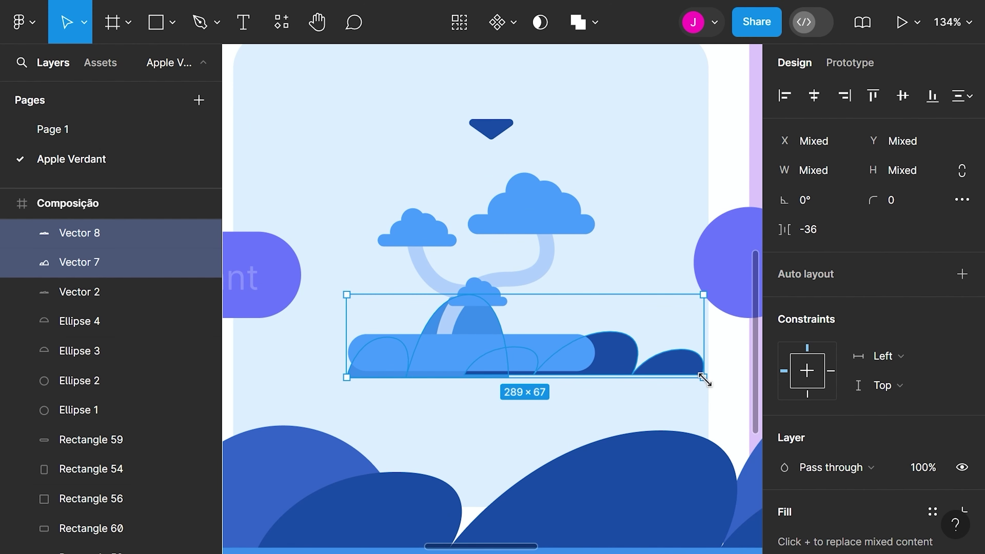
drag(703, 378, 486, 334)
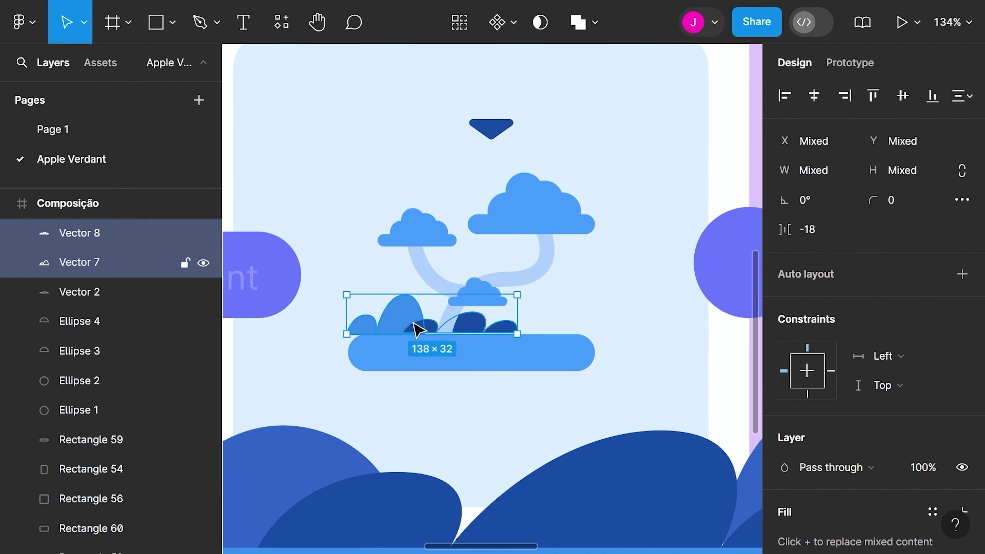
drag(414, 328, 444, 330)
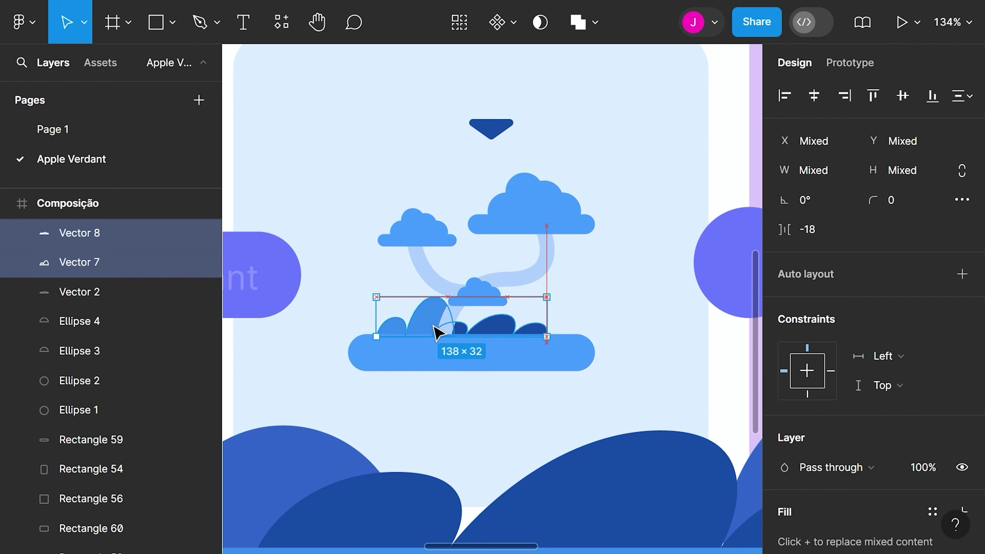
Shift the small dark bush to X 884, Y 652 on the bonsai base and reorder it above Rectangle 61
click(511, 366)
scroll(511, 369, down, 3)
scroll(504, 357, up, 6)
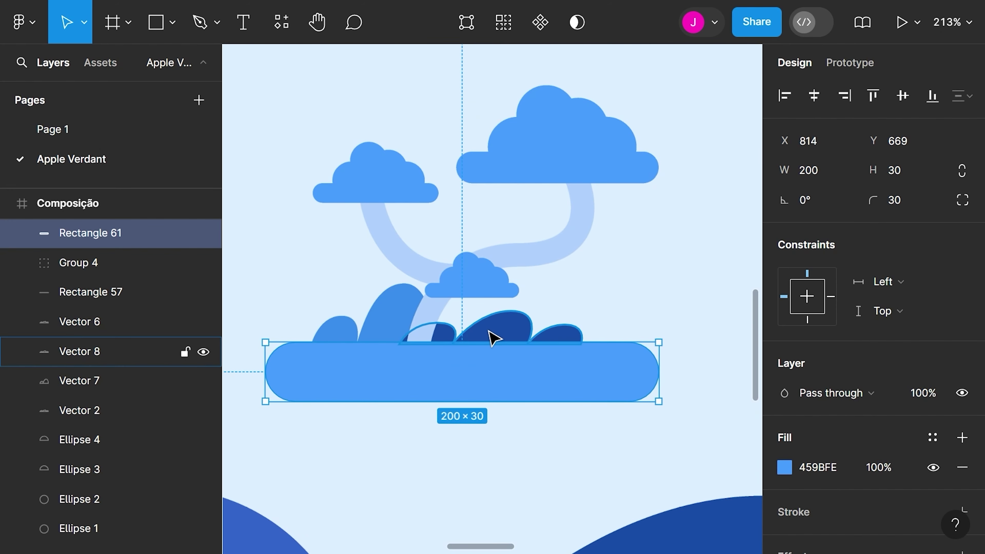
drag(492, 338, 504, 343)
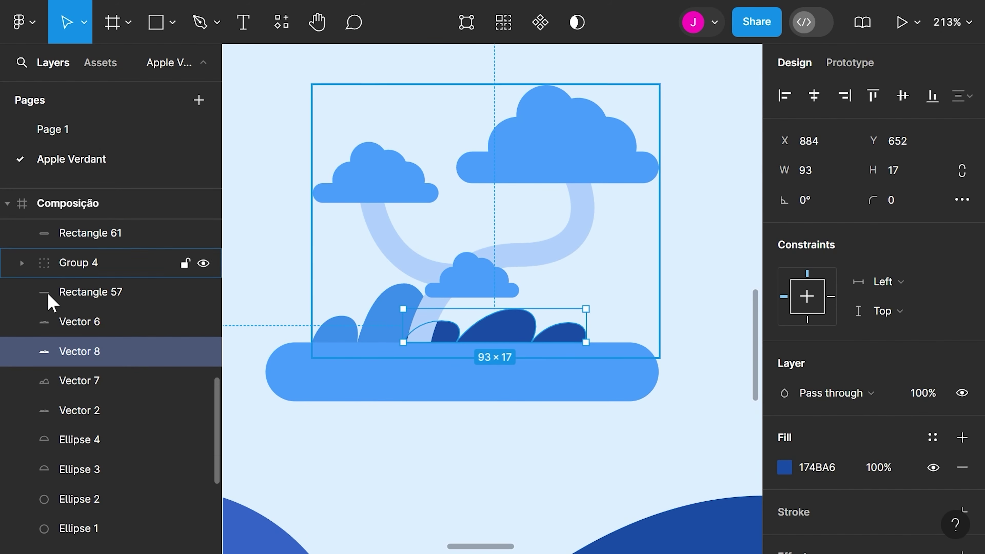
drag(79, 351, 111, 230)
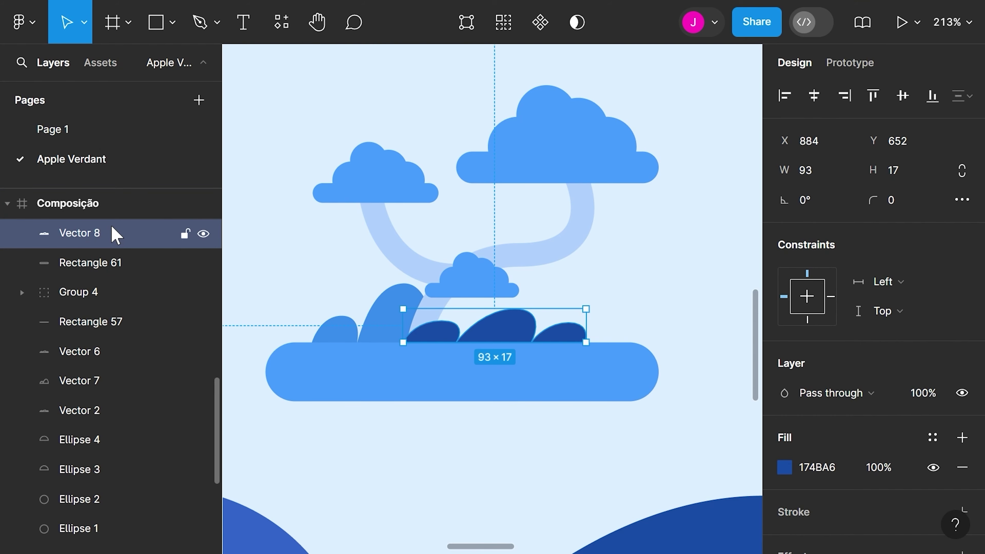
click(706, 319)
Bring the black Apple logo into the composition and place it over the purple circle
scroll(437, 278, down, 5)
key(Escape)
key(shift+1)
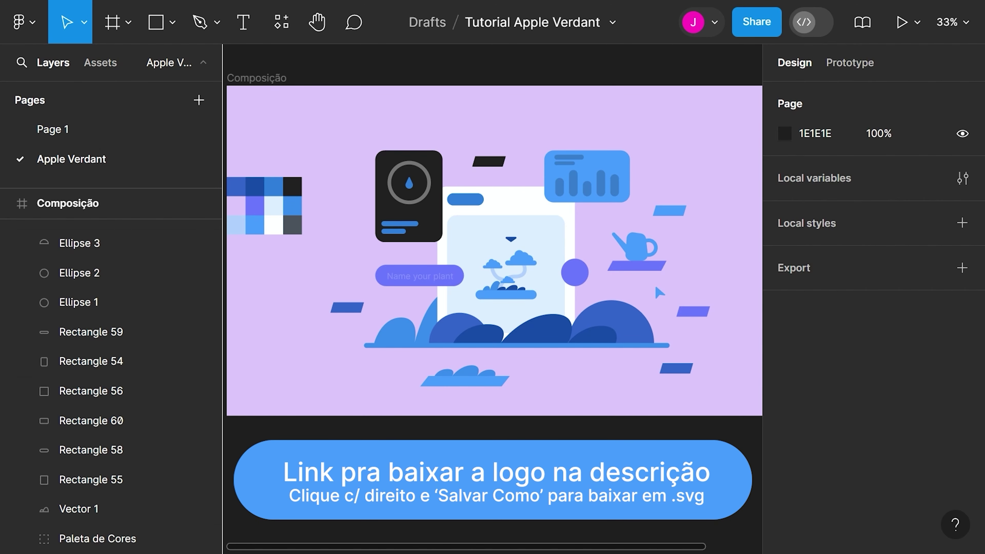
drag(2, 303, 545, 293)
drag(610, 413, 619, 331)
scroll(474, 173, up, 3)
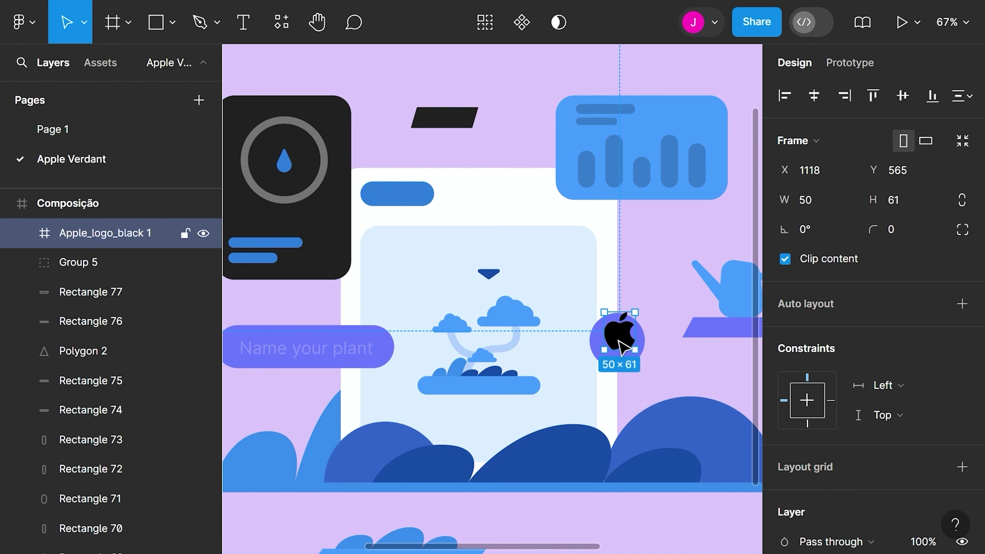
key(i)
key(Escape)
key(ctrl+z)
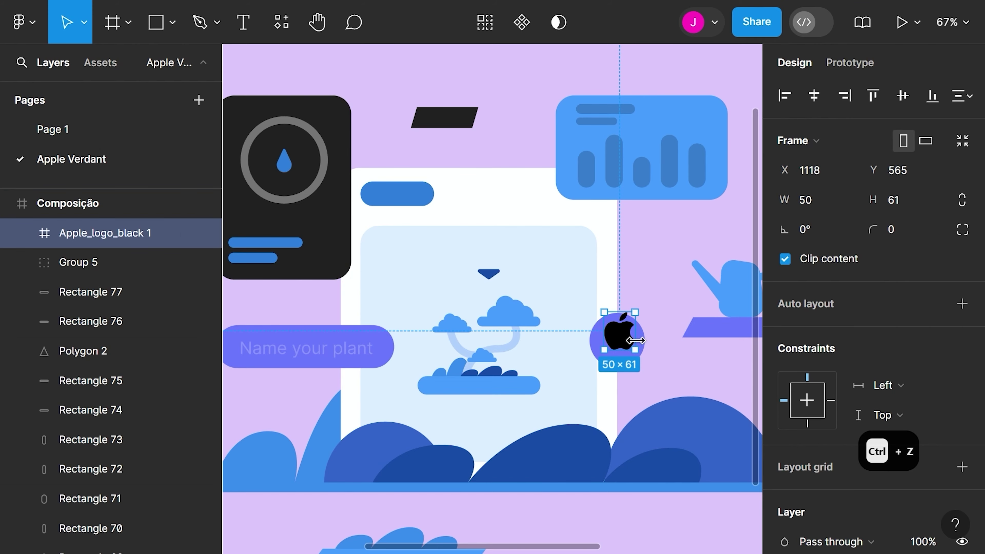
Move the Apple logo onto the card at X 918, Y 392 and ungroup it from its frame
drag(618, 345, 500, 242)
scroll(519, 229, up, 5)
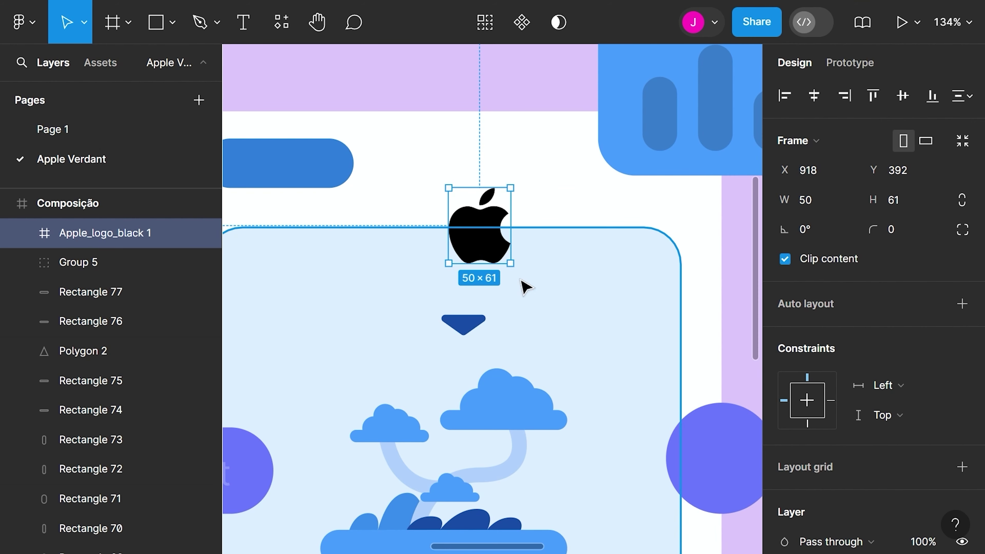
key(ctrl+shift+g)
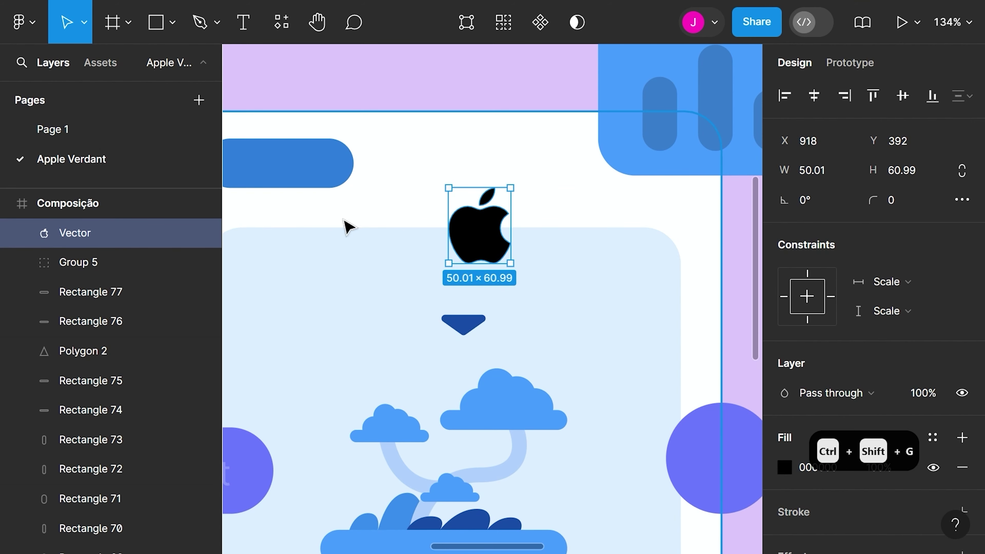
Move the Apple logo vector onto the purple circle and resize it to 40 × 49
scroll(382, 225, down, 3)
scroll(382, 225, up, 3)
drag(473, 227, 720, 451)
scroll(538, 352, down, 3)
scroll(627, 378, up, 5)
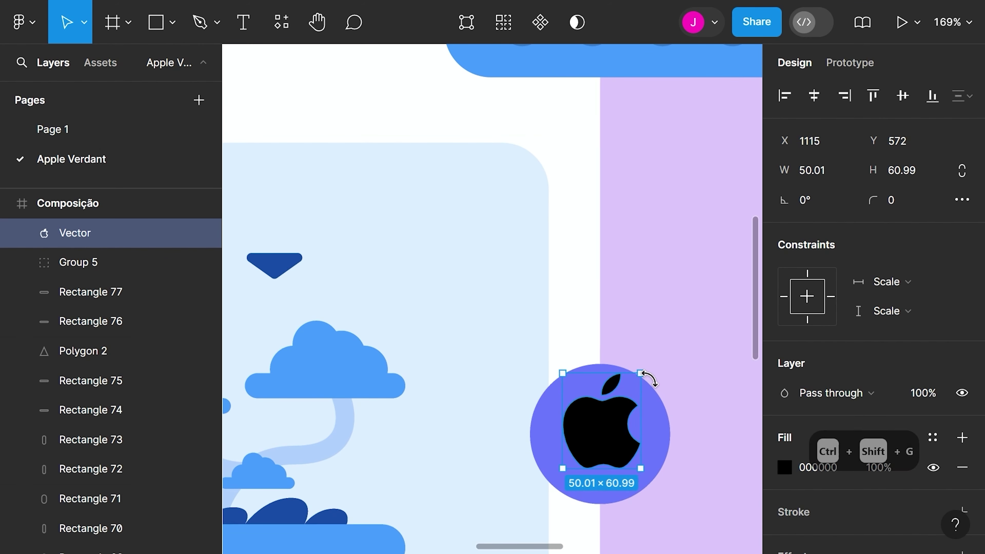
drag(639, 382, 632, 381)
scroll(622, 435, up, 5)
drag(622, 435, 604, 460)
Fill the Apple logo with FDFFFF sampled from the white card and center it within the purple circle
key(i)
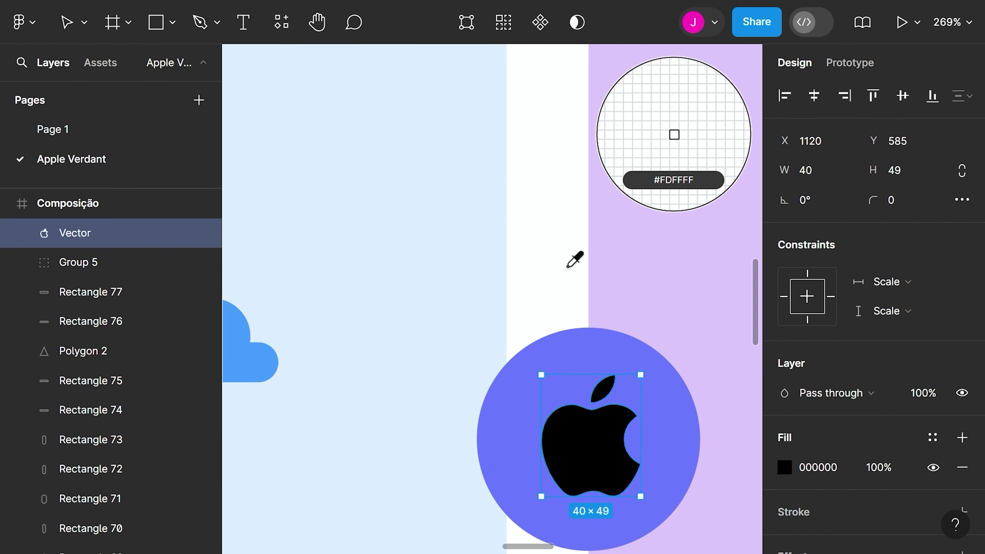
click(567, 266)
scroll(569, 272, down, 5)
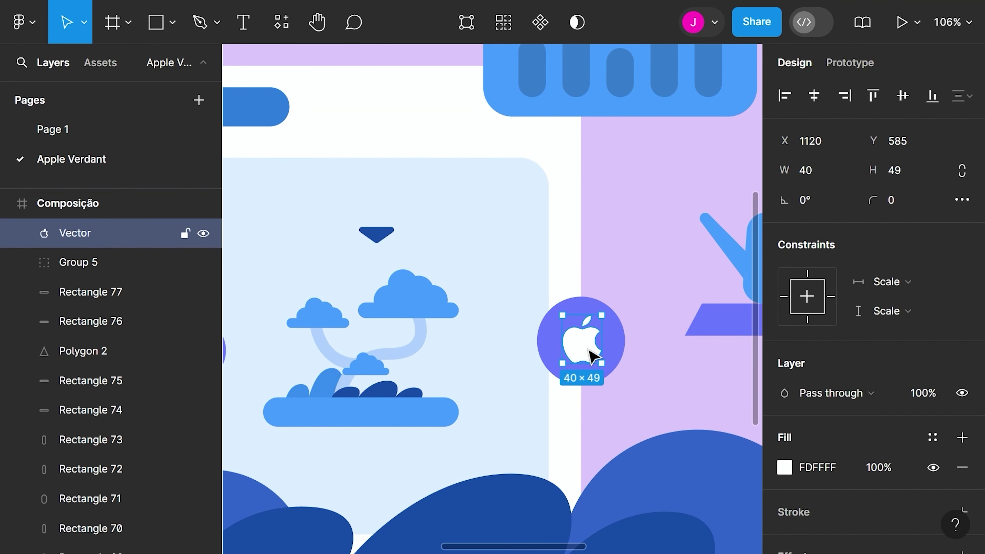
click(644, 281)
scroll(635, 285, down, 3)
scroll(612, 321, up, 5)
drag(610, 325, 603, 330)
click(653, 257)
scroll(636, 310, down, 8)
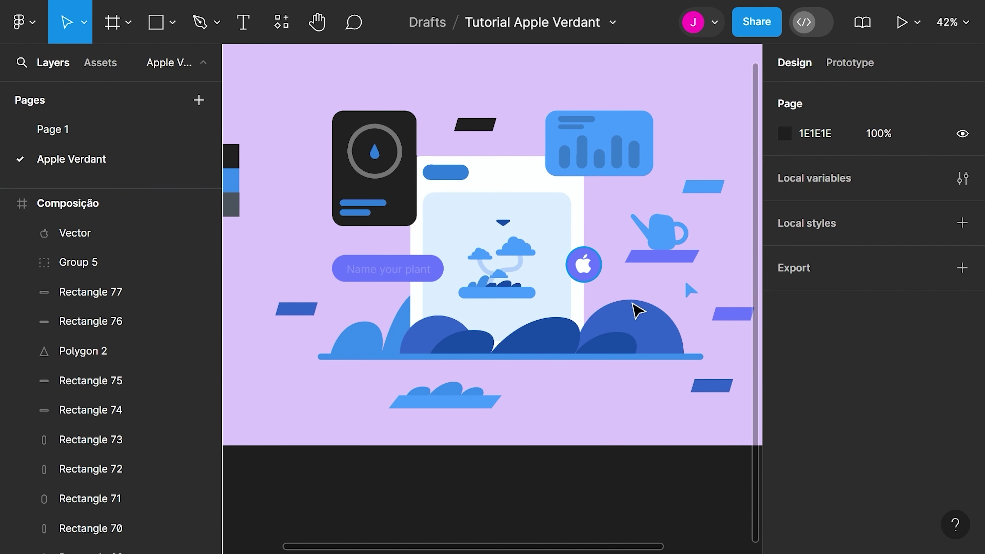
scroll(345, 286, up, 3)
scroll(422, 314, left, 3)
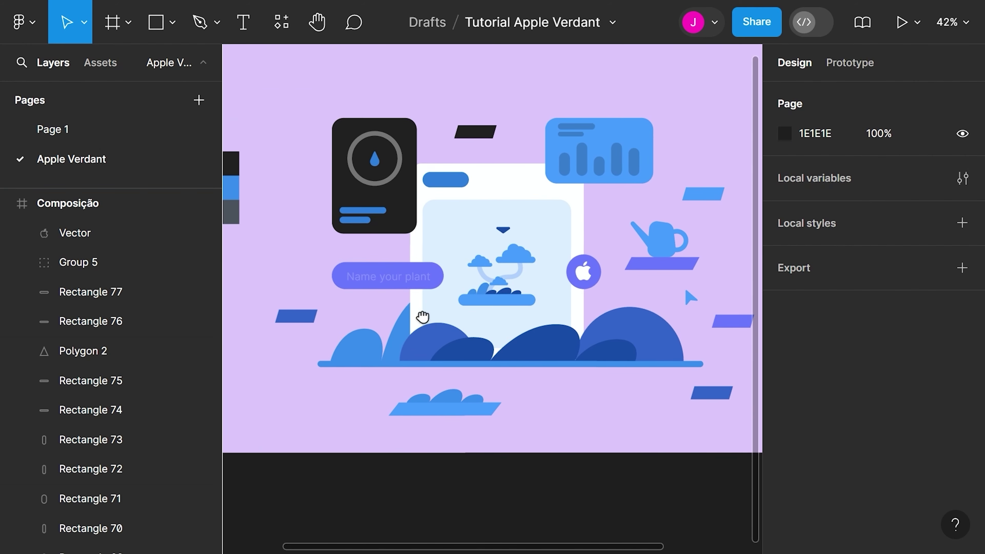
scroll(413, 326, down, 3)
scroll(435, 304, left, 2)
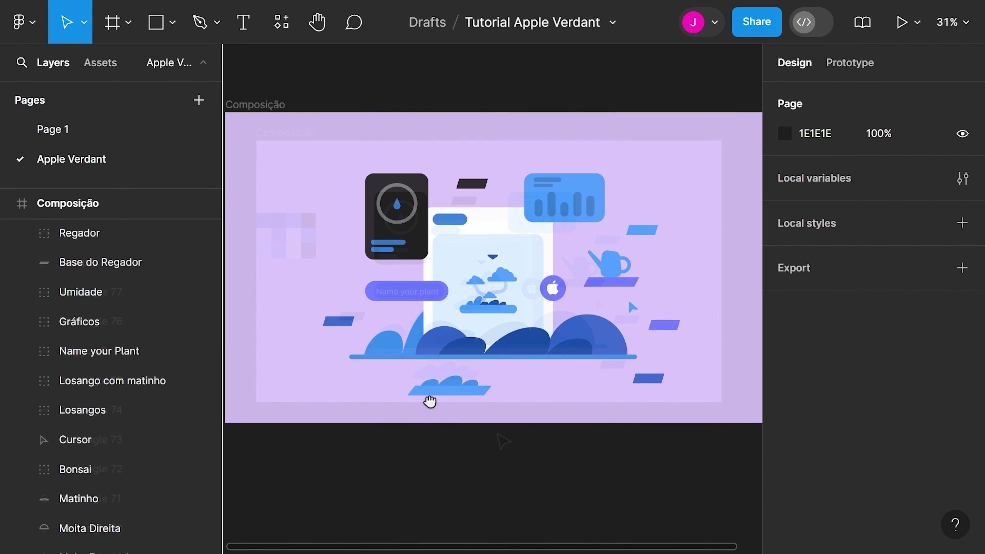
scroll(426, 401, up, 2)
scroll(472, 357, up, 2)
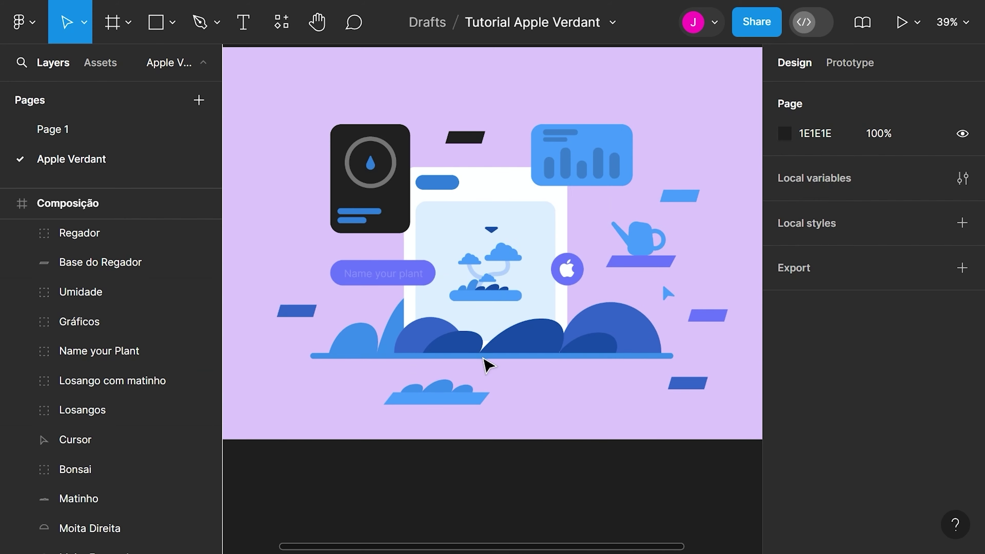
drag(480, 354, 467, 373)
Try moving the Umidade card group as one unit and undo the change
click(351, 213)
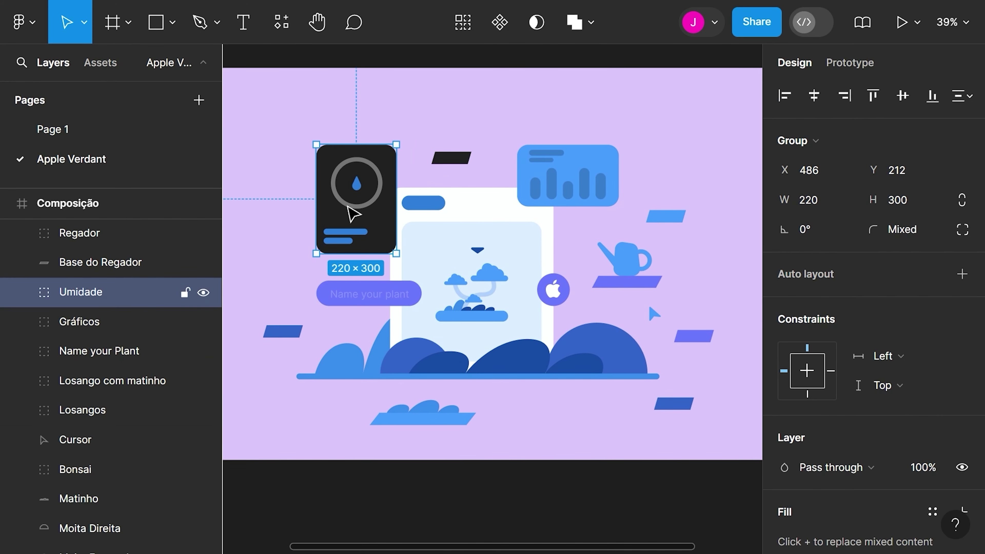
drag(355, 212, 342, 181)
key(ctrl+z)
click(547, 194)
key(ctrl+z)
key(ctrl+z)
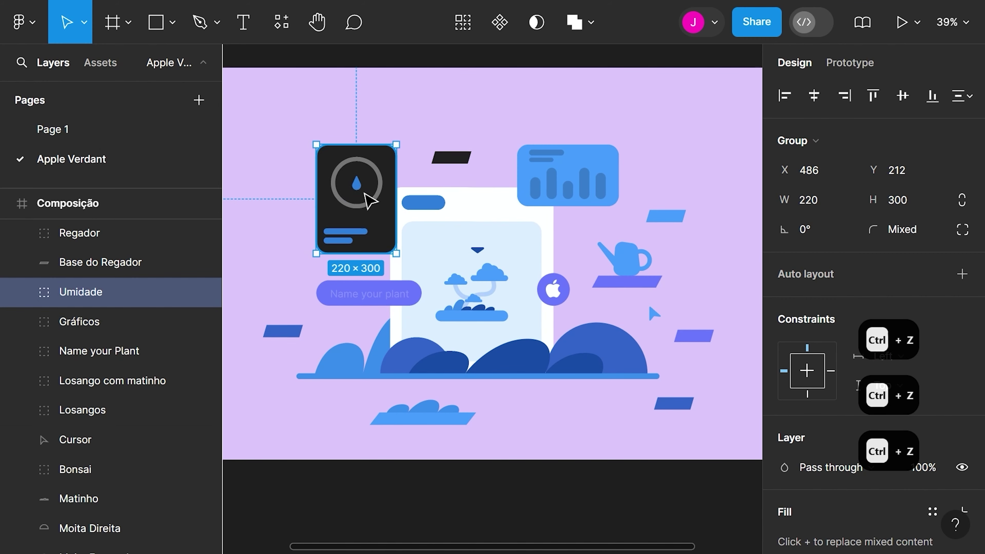
click(384, 116)
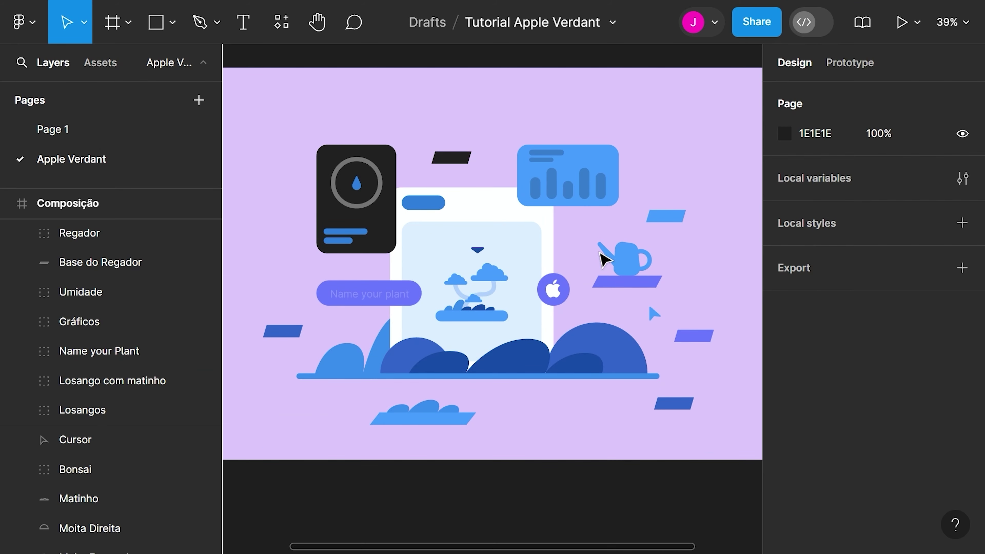
Try moving the Losangos group and the Gráficos card group, undoing each move
click(449, 159)
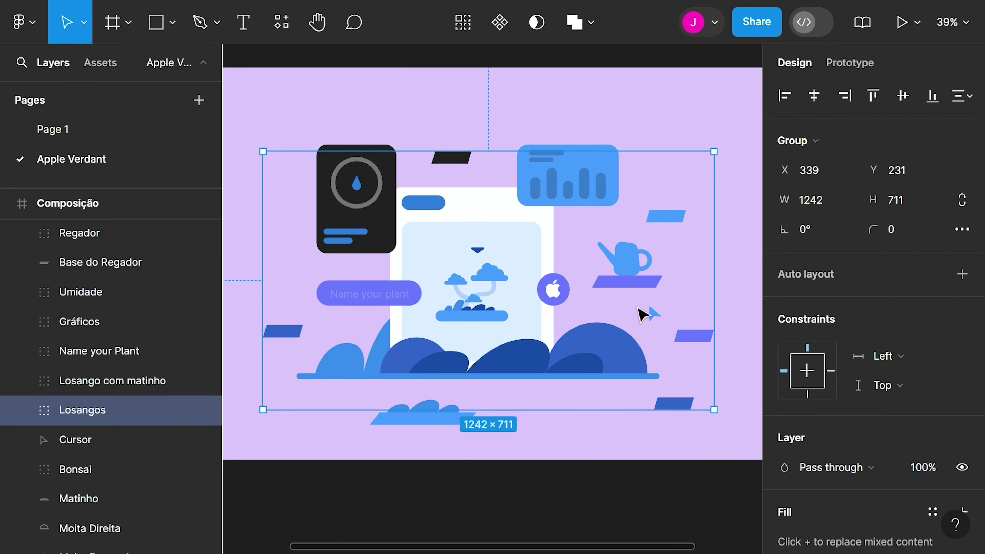
drag(695, 341, 680, 304)
key(ctrl+z)
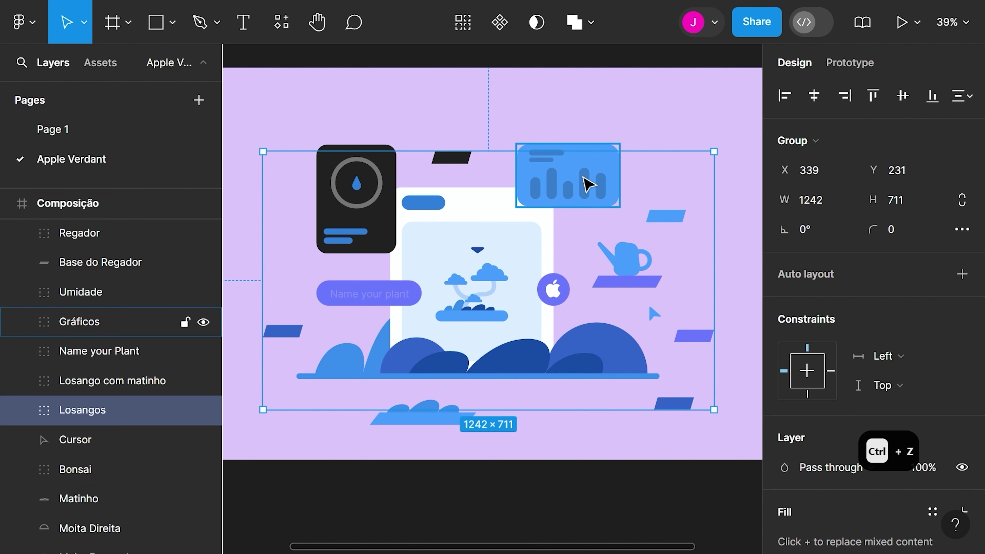
click(566, 190)
drag(566, 190, 582, 170)
key(ctrl+z)
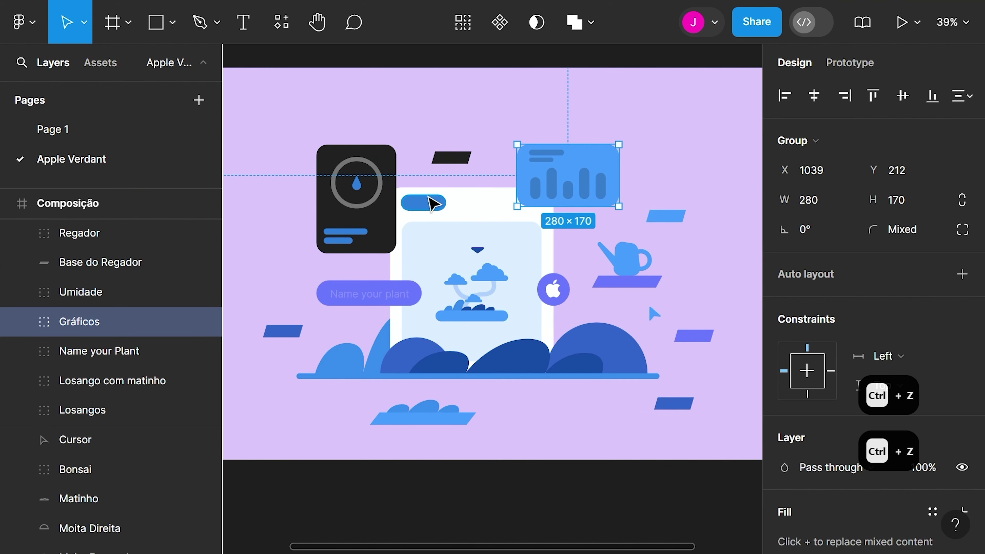
click(510, 136)
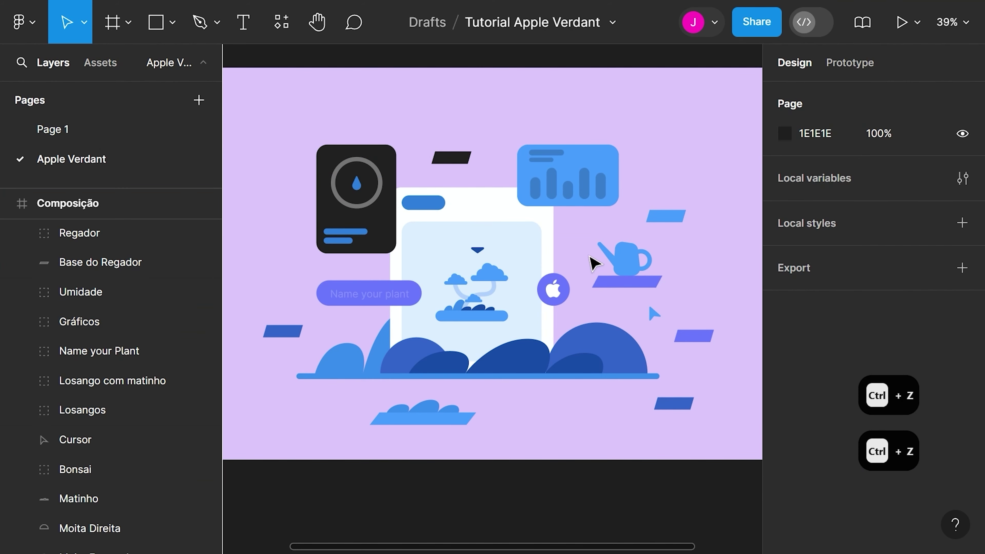
Try moving the Bonsai group to X 800, Y 485, undo the move, and select the Matinho bush shape
drag(481, 286, 485, 294)
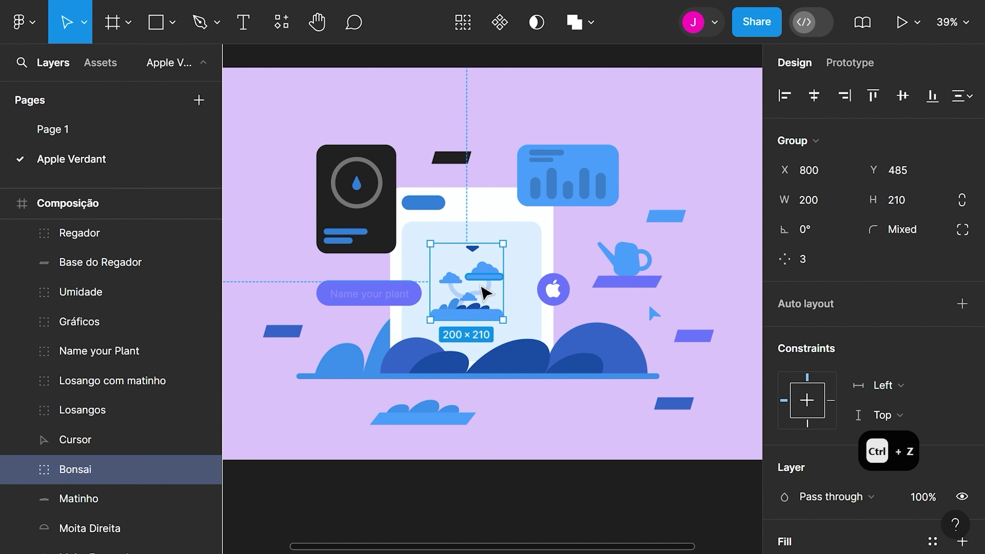
key(ctrl+z)
click(503, 402)
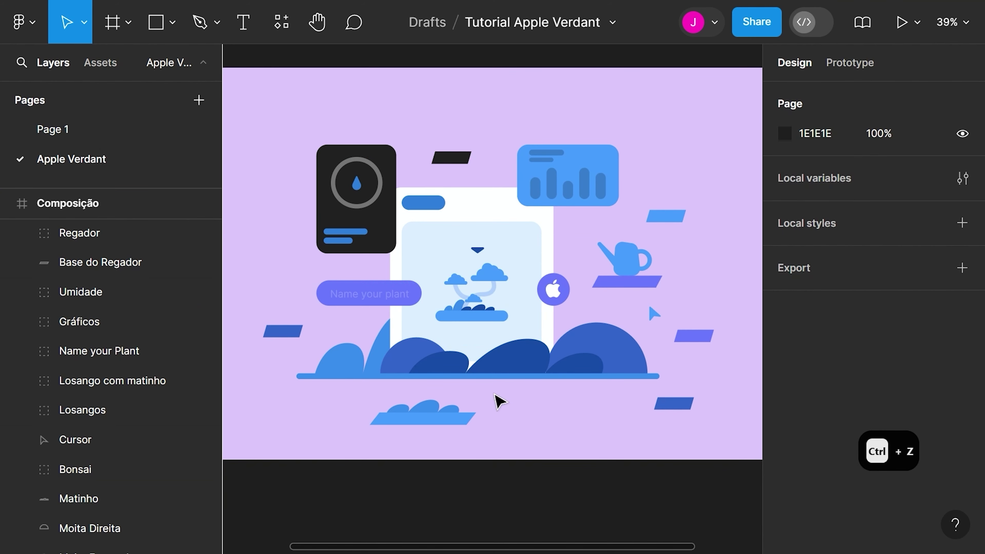
click(477, 370)
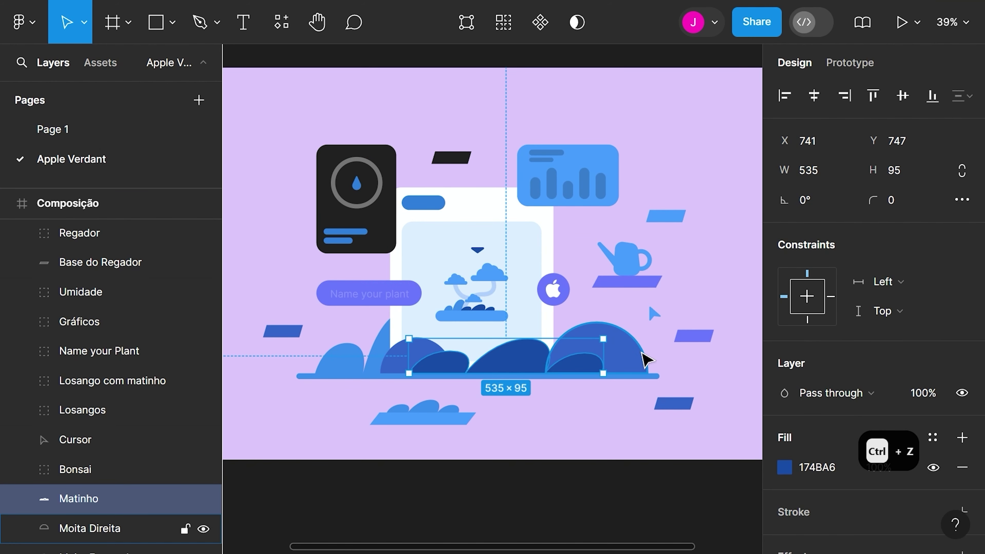
Flatten the half-circle bushes Moita Direita and Moita Esquerda into plain vector shapes
click(563, 293)
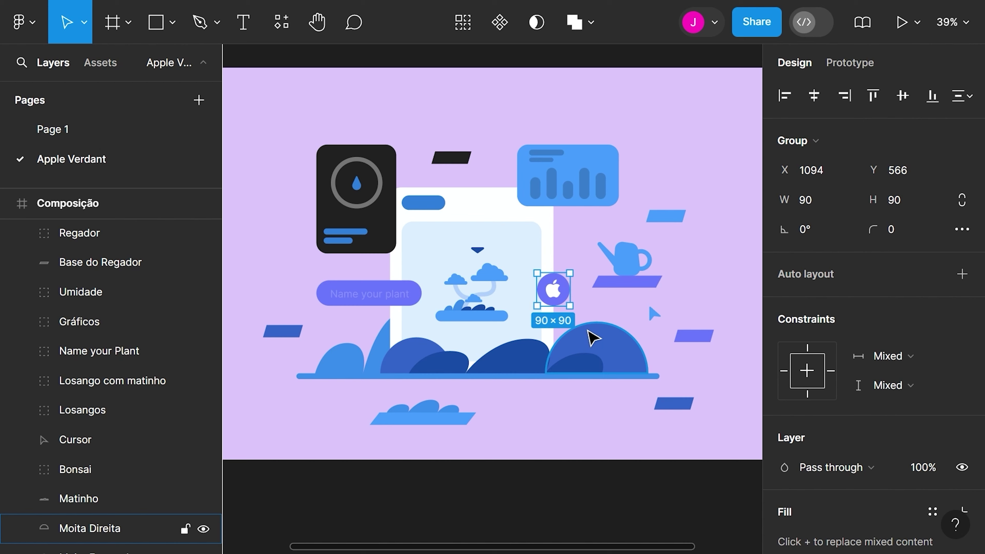
click(589, 410)
click(593, 367)
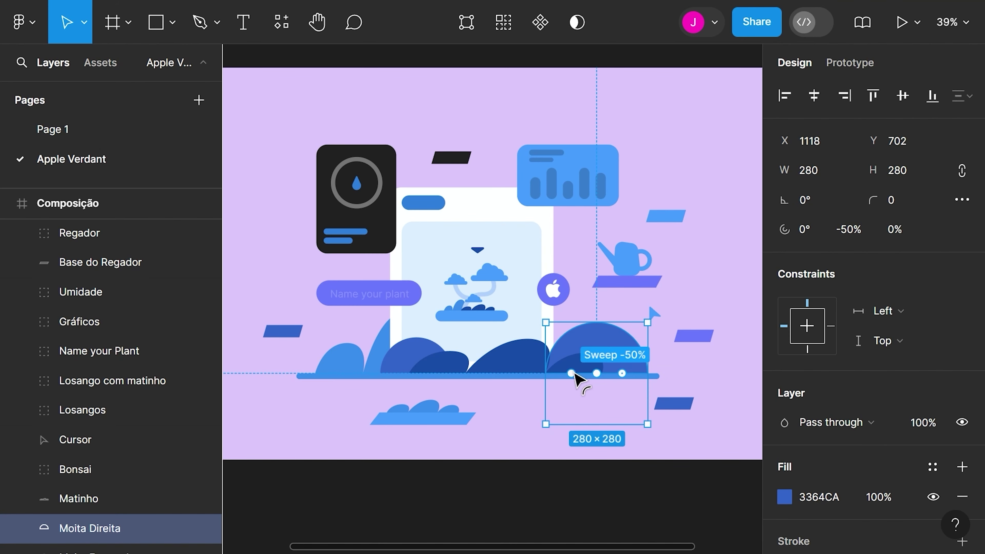
drag(572, 373, 548, 376)
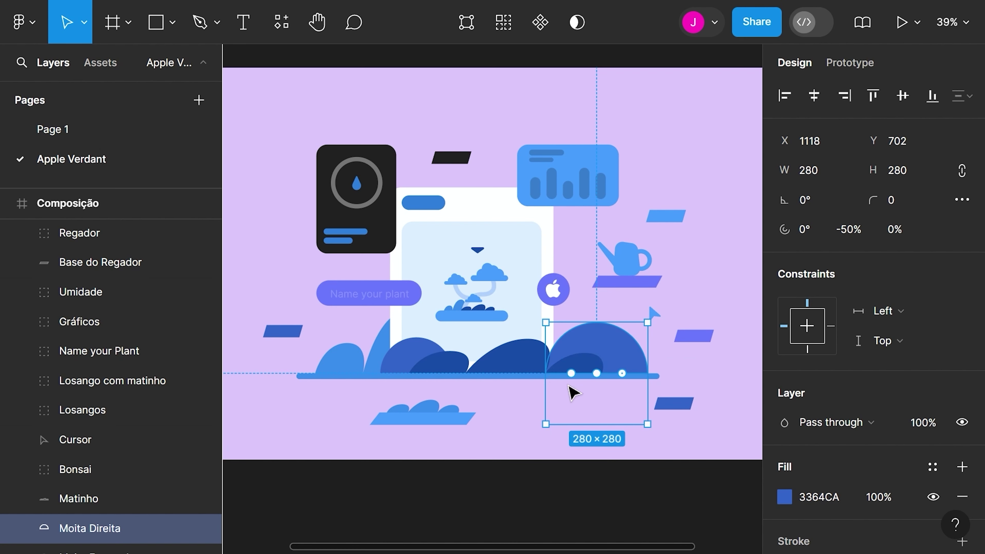
key(ctrl+e)
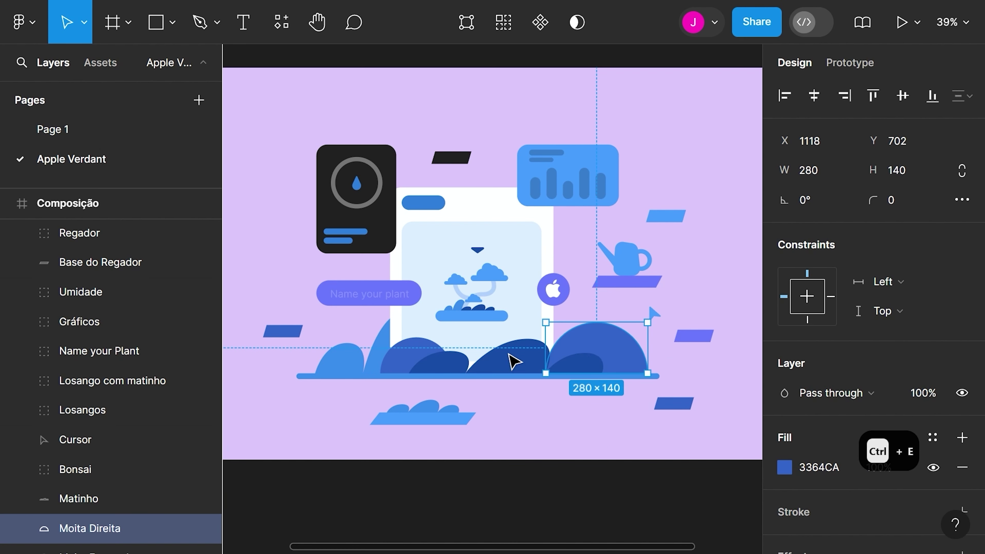
click(424, 365)
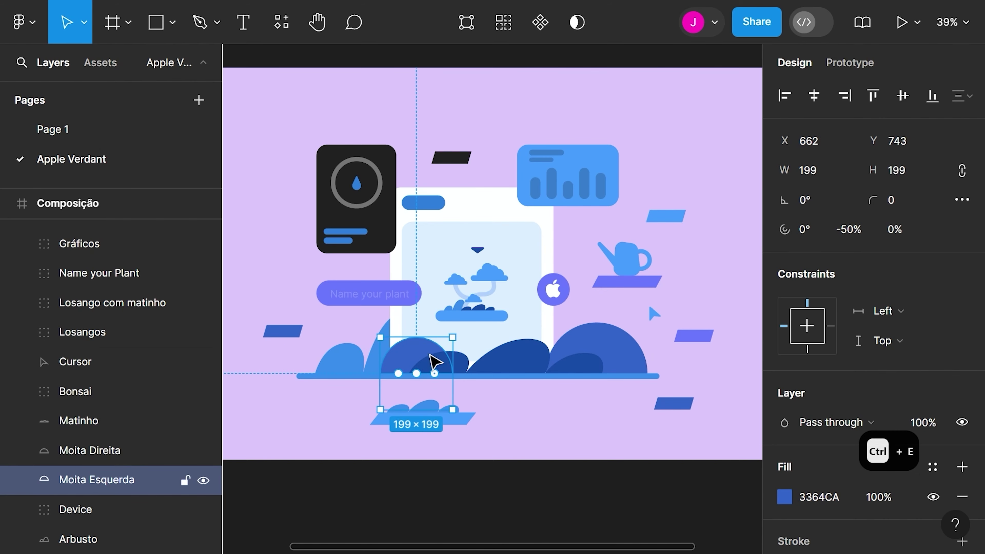
key(ctrl+e)
click(634, 352)
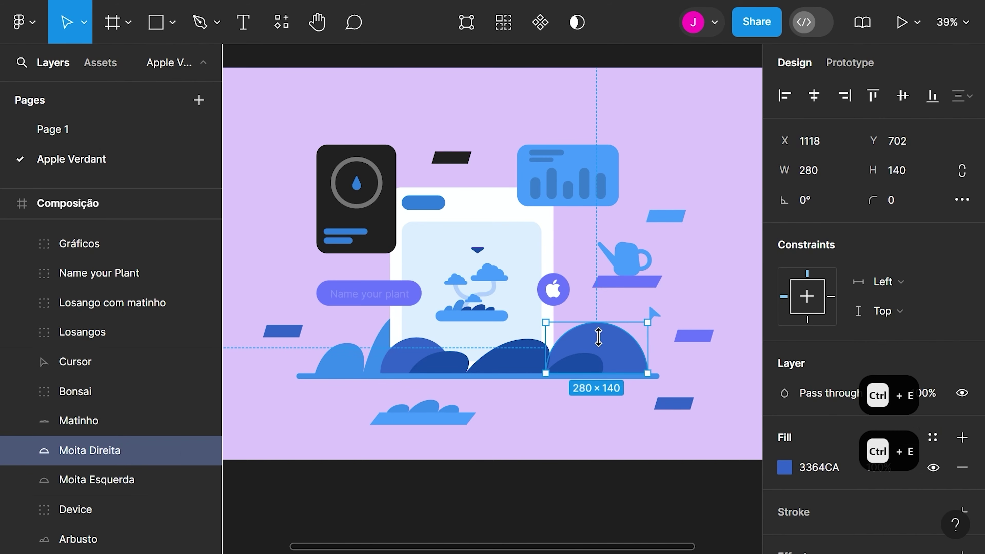
Flatten the water drop inside the Umidade card's ring into a plain vector shape
double_click(360, 187)
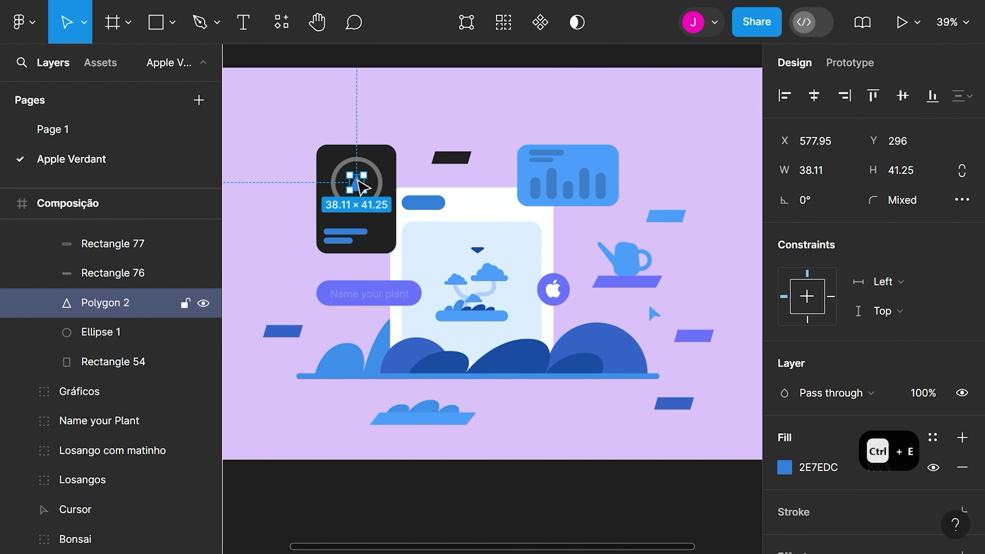
scroll(360, 187, up, 3)
key(ctrl+e)
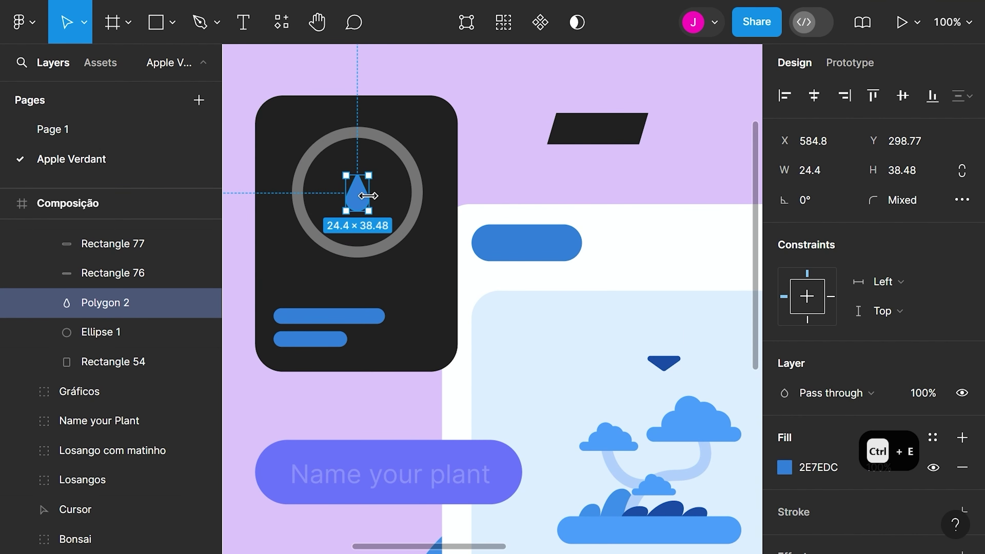
key(Escape)
Copy the whole Composição frame as Fable layers with the Fable plugin
scroll(399, 192, down, 2)
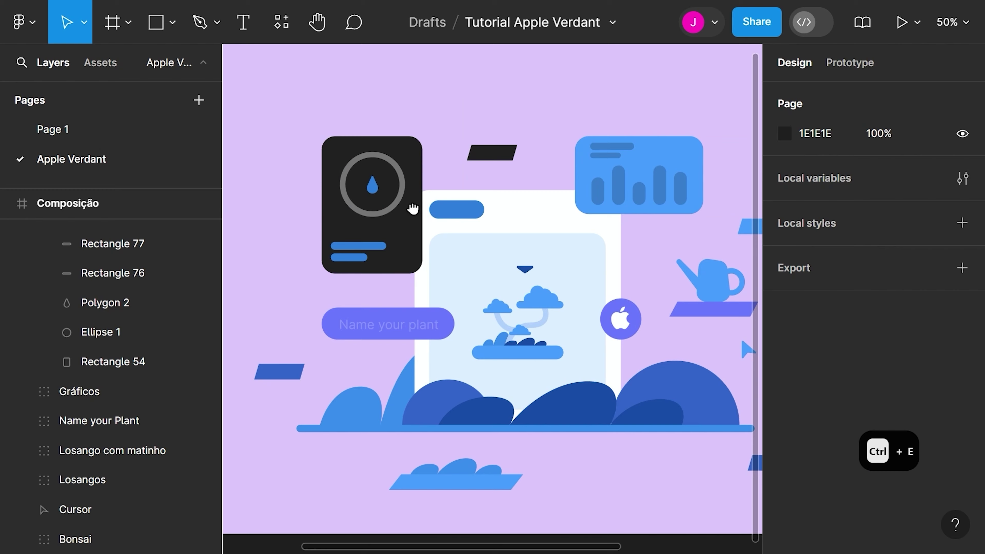
scroll(405, 202, down, 1)
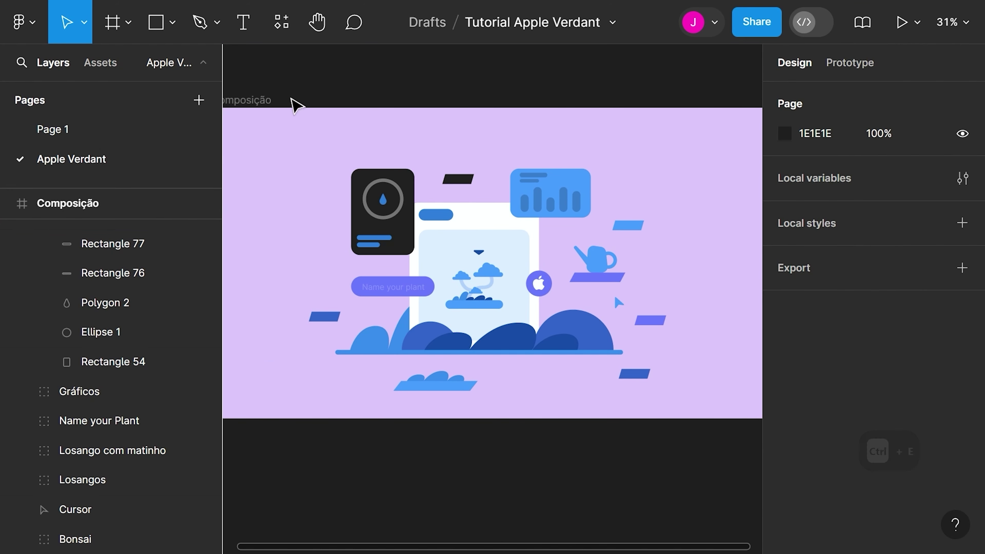
scroll(306, 142, down, 1)
drag(303, 136, 327, 149)
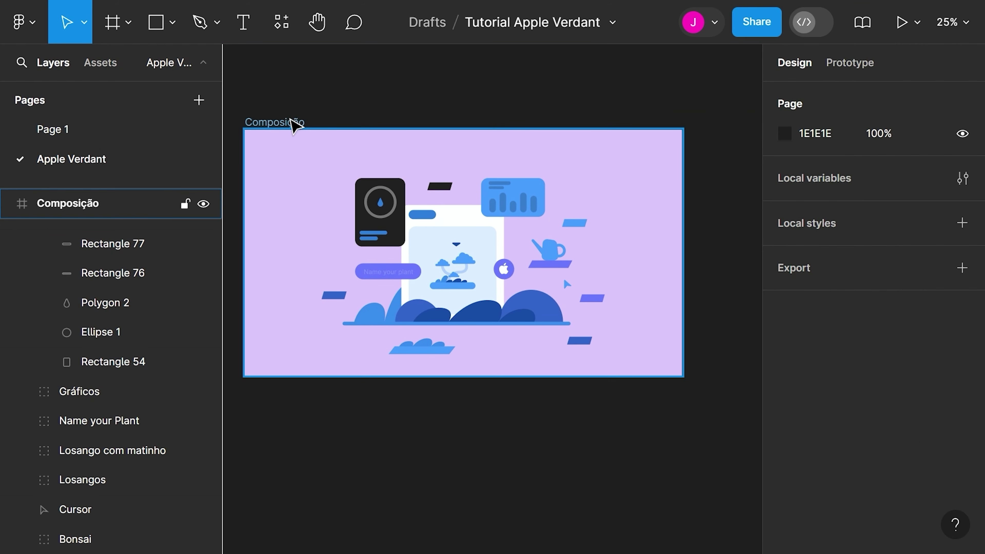
click(292, 123)
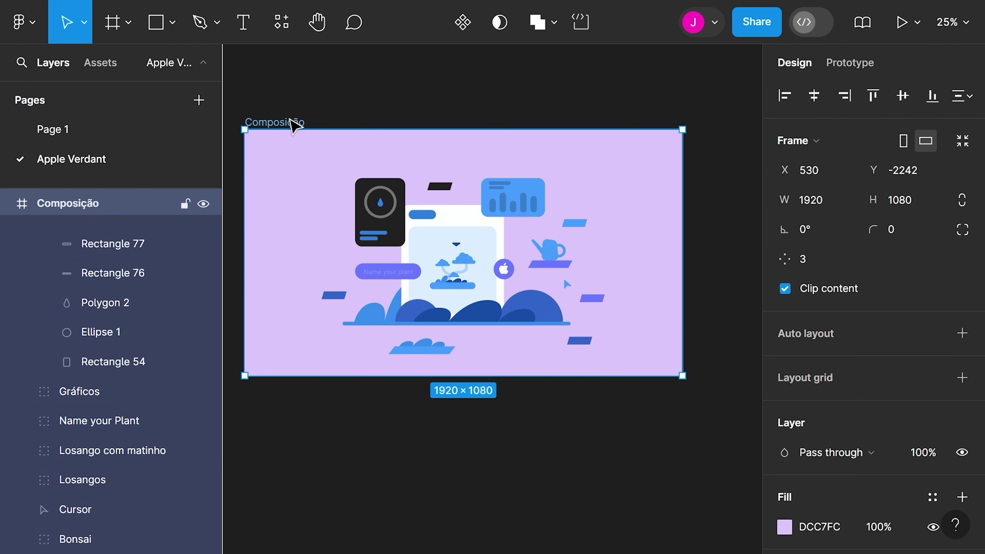
click(285, 33)
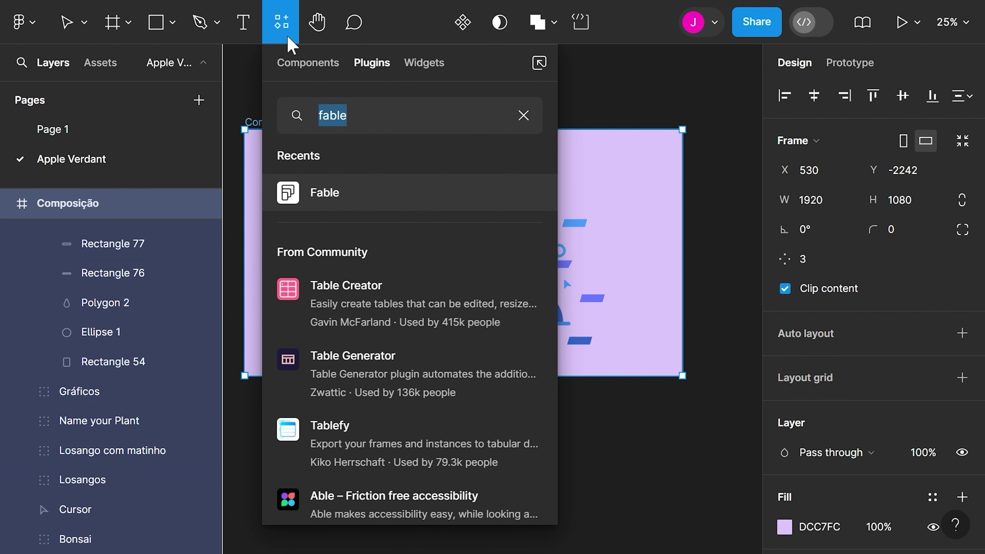
click(349, 198)
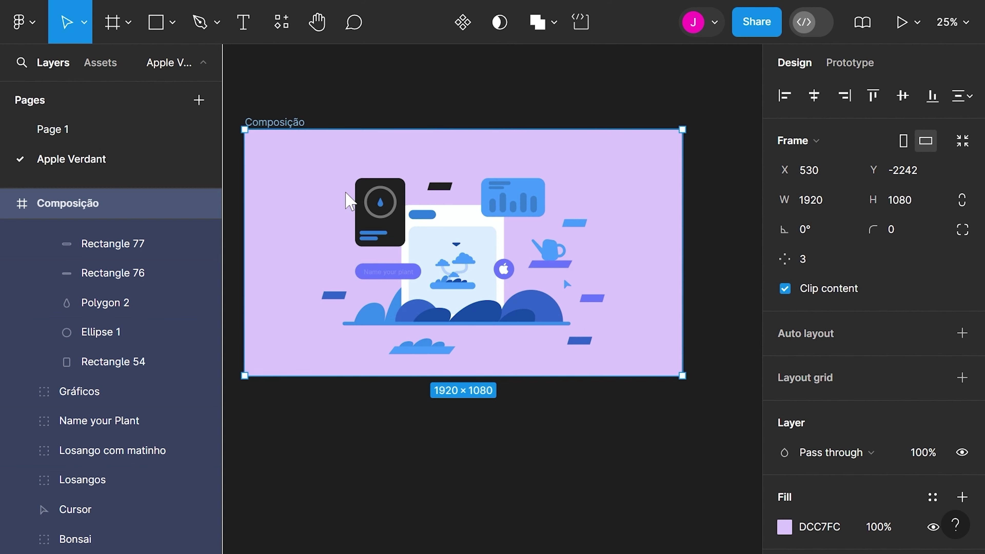
click(754, 396)
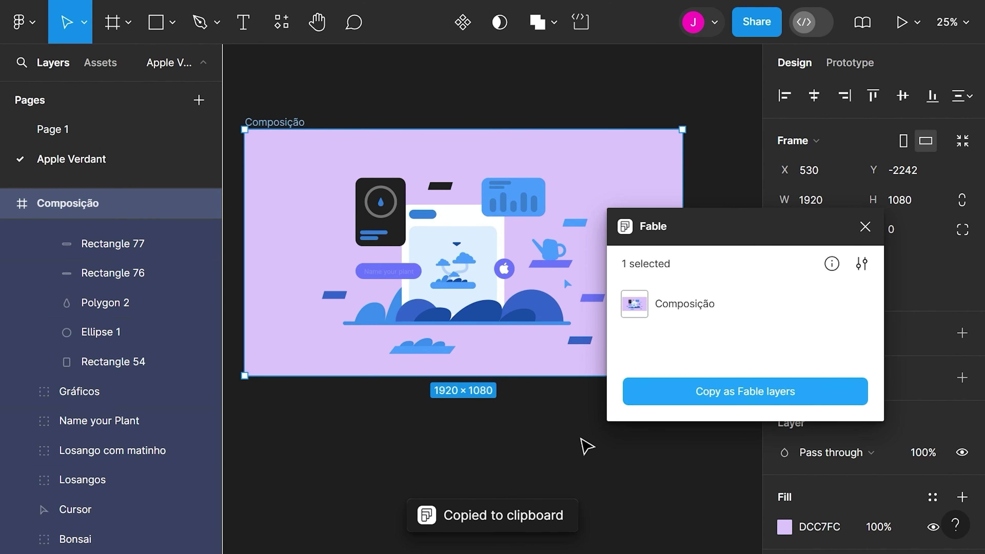
click(581, 439)
Switch to the Apple Verdant project in Fable, enlarge the preview area slightly, and set the timeline duration to 00:20:00
key(ctrl+Tab)
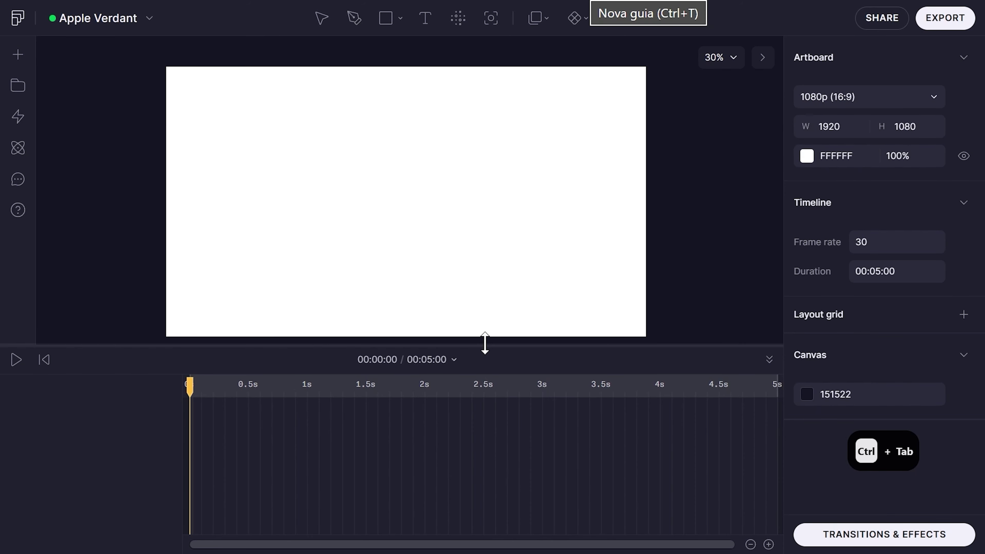
drag(489, 347, 489, 357)
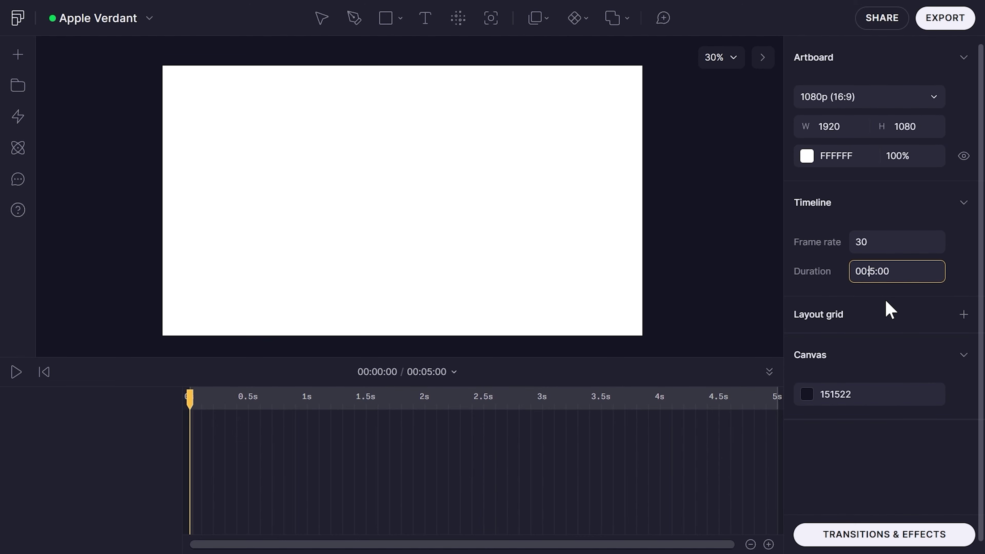
text(0)
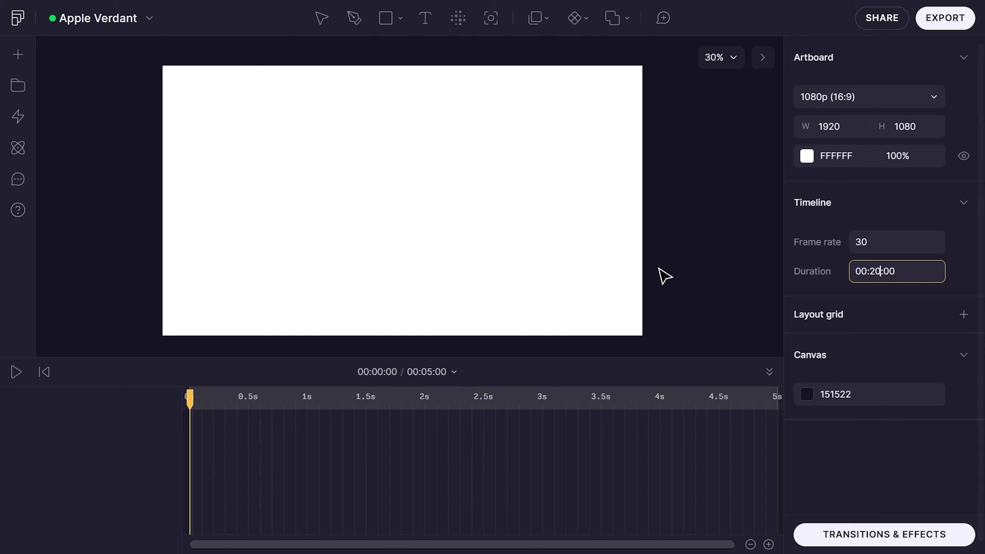
click(661, 276)
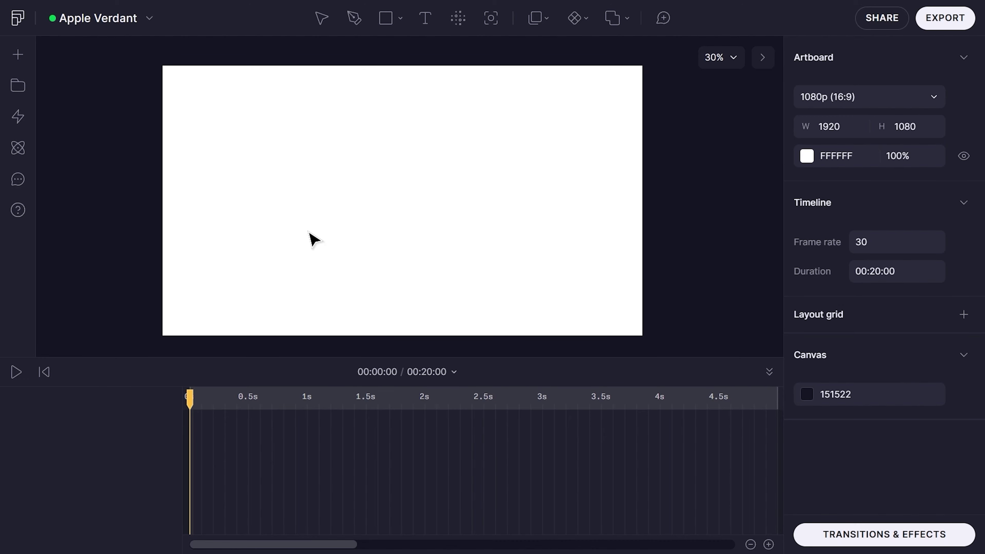
Paste the copied composition onto the artboard and ungroup its outer Composição group
key(ctrl+v)
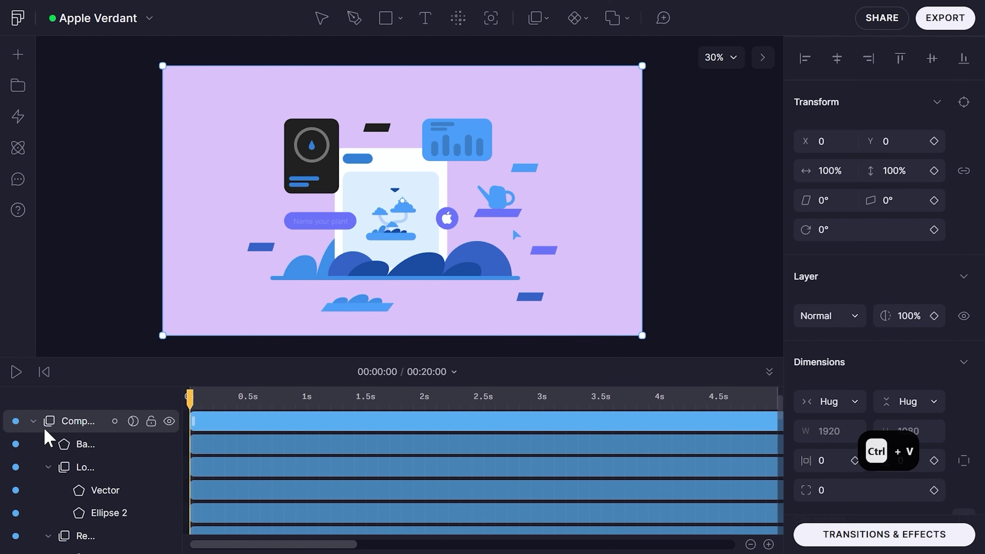
click(33, 421)
right_click(81, 427)
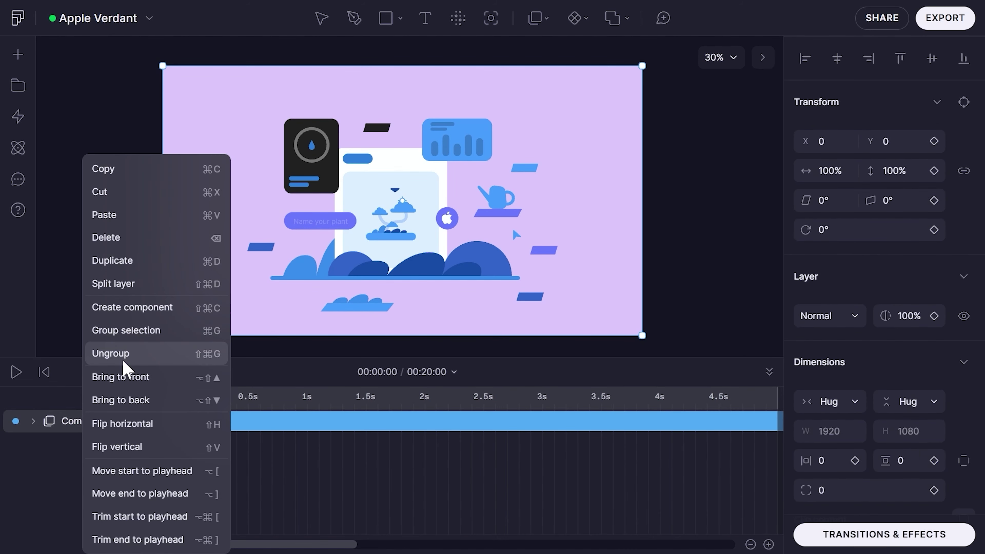
click(117, 353)
Collapse the Logo and Regador groups in the timeline's layer list
click(488, 120)
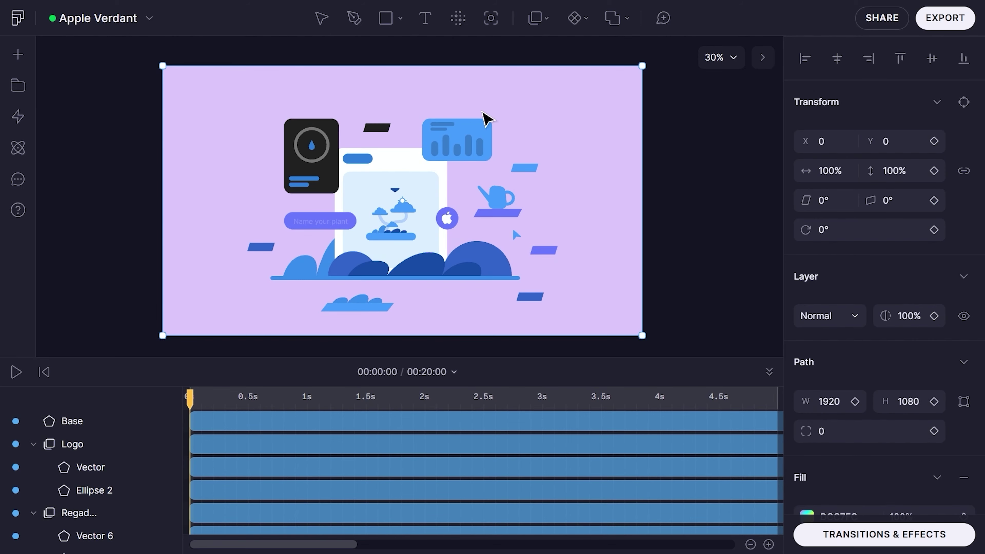
scroll(74, 452, down, 3)
scroll(58, 448, up, 3)
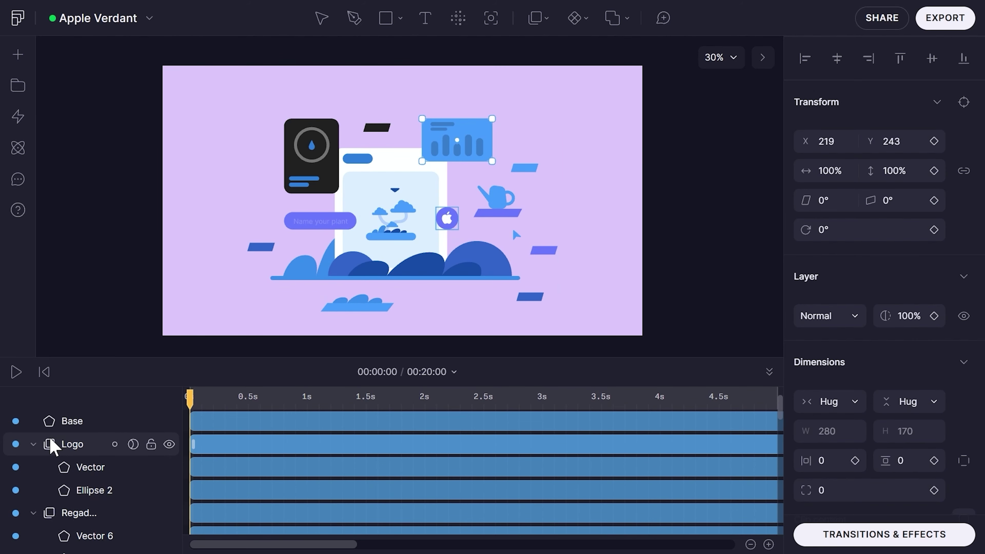
click(34, 443)
click(34, 467)
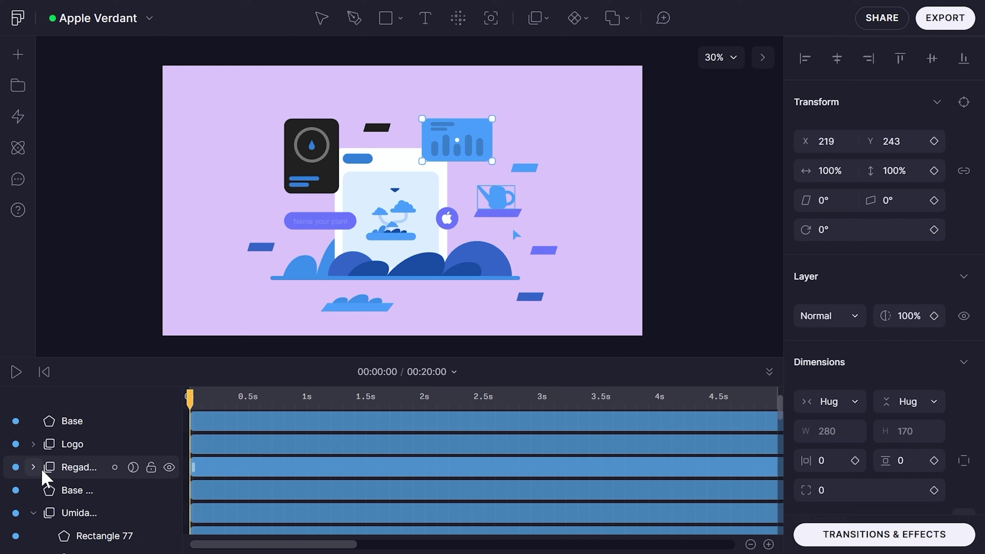
click(132, 450)
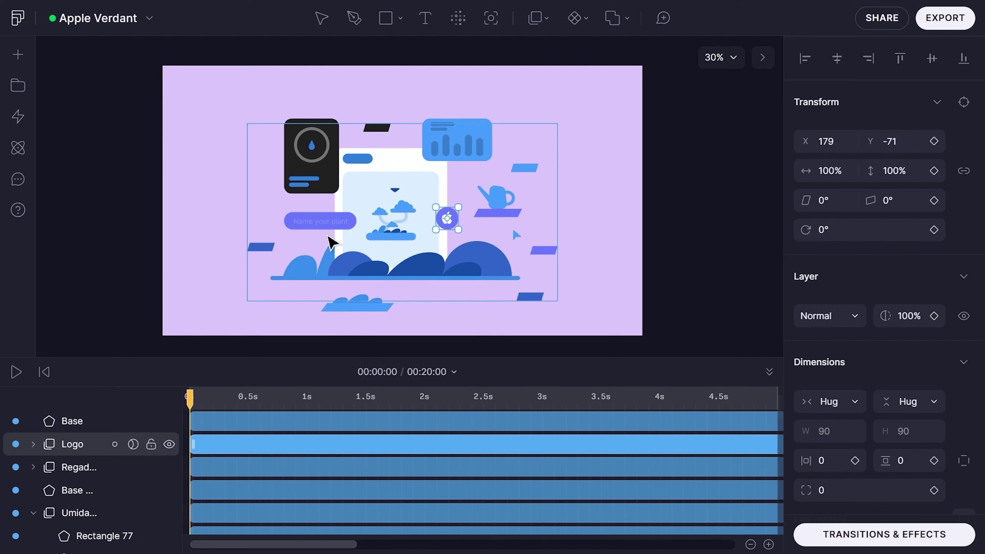
click(457, 248)
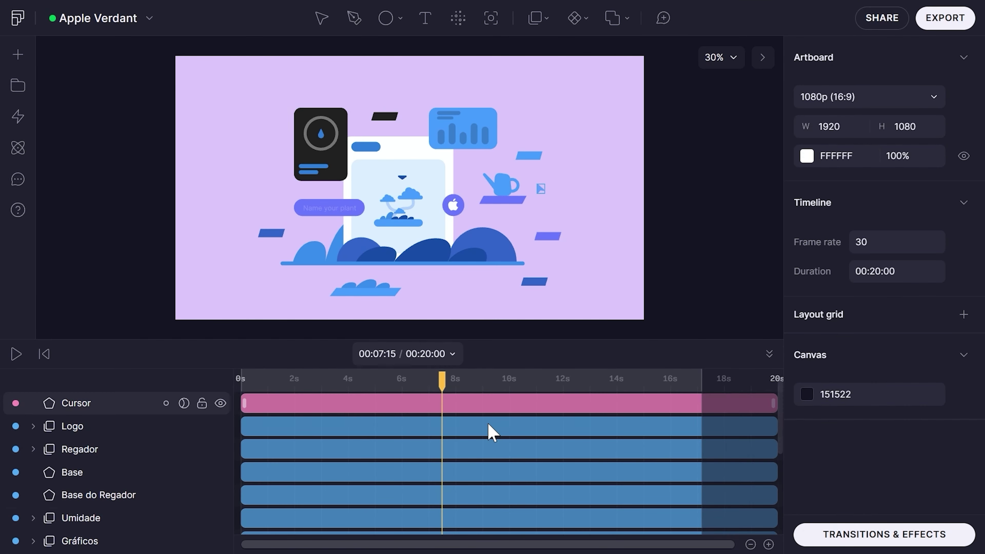
Select the Cursor layer and examine the layer stack from Cursor down to BG
click(382, 409)
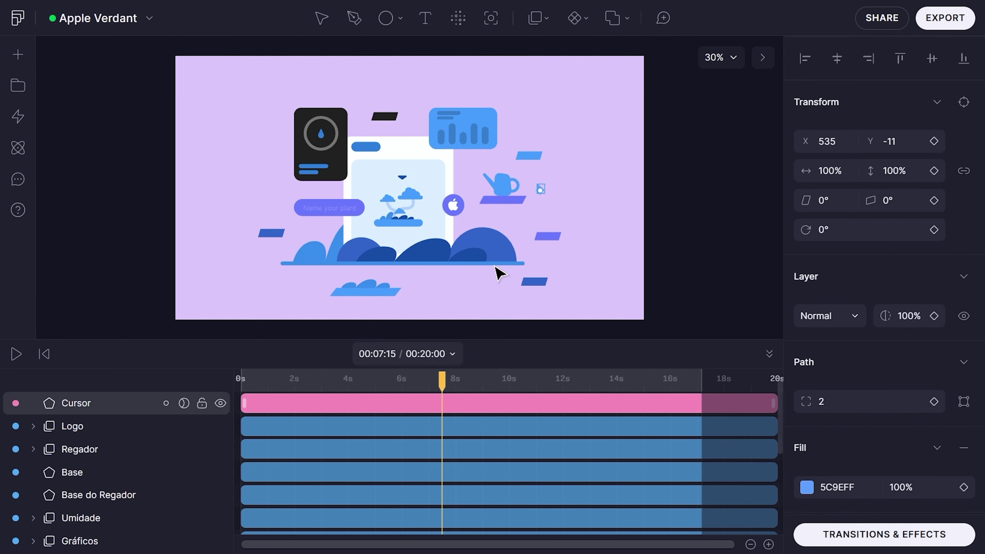
click(16, 404)
scroll(138, 479, down, 10)
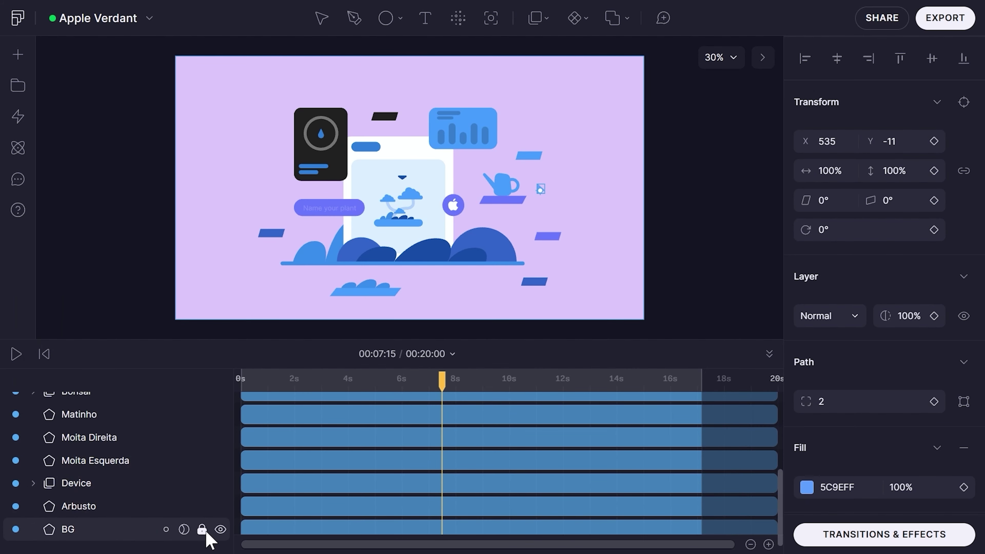
scroll(136, 503, up, 5)
scroll(117, 493, down, 3)
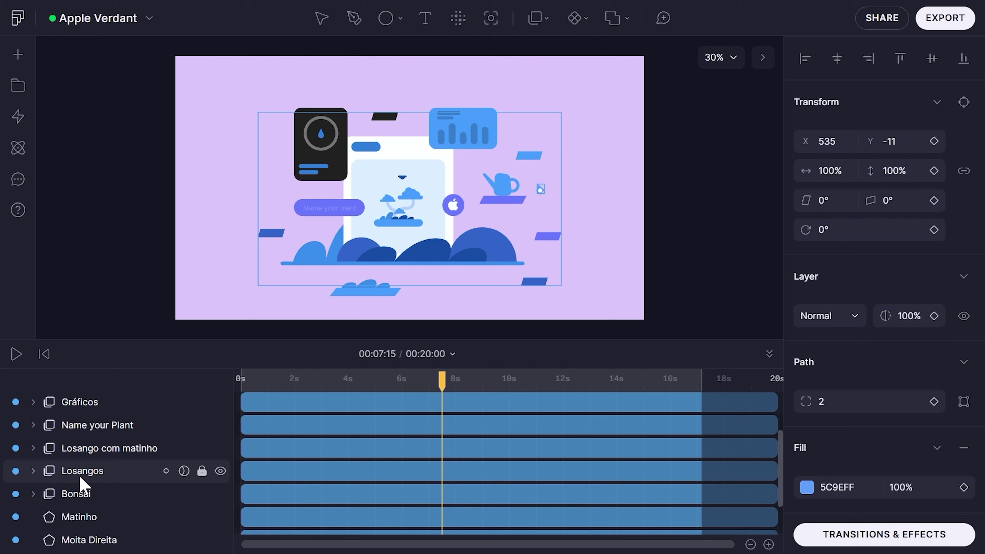
scroll(160, 467, up, 4)
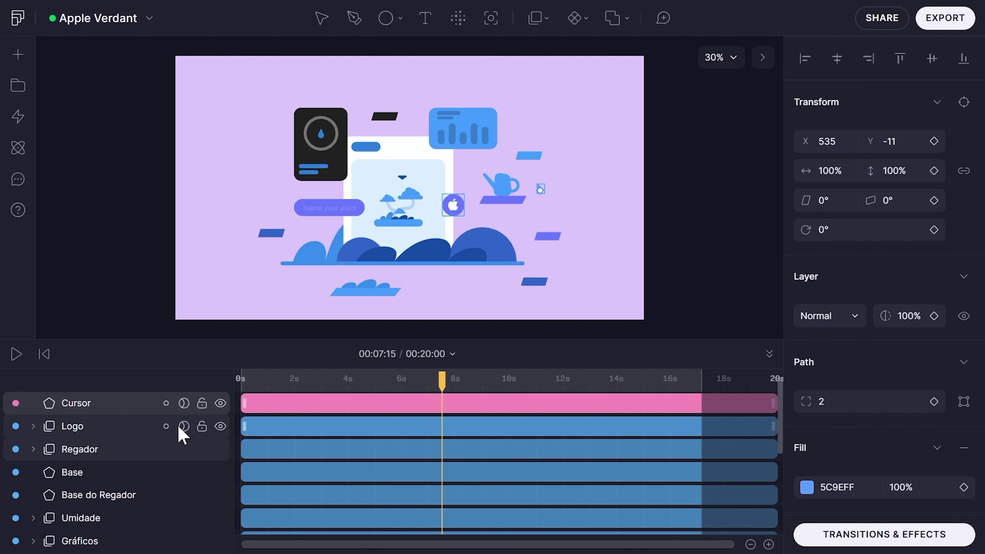
Change the Cursor shape's fill to dark blue 114FA4 and reselect the shape on the canvas
scroll(537, 189, up, 5)
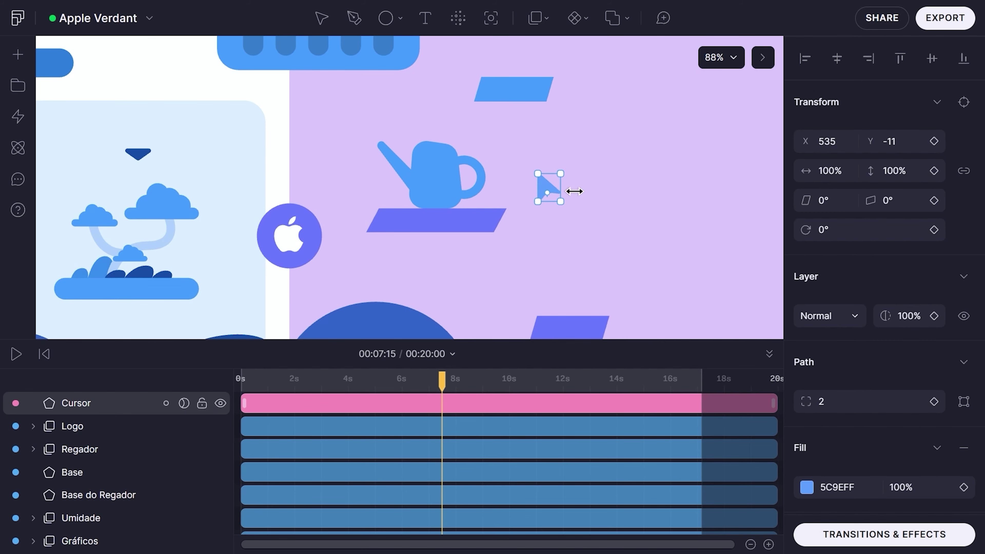
click(807, 488)
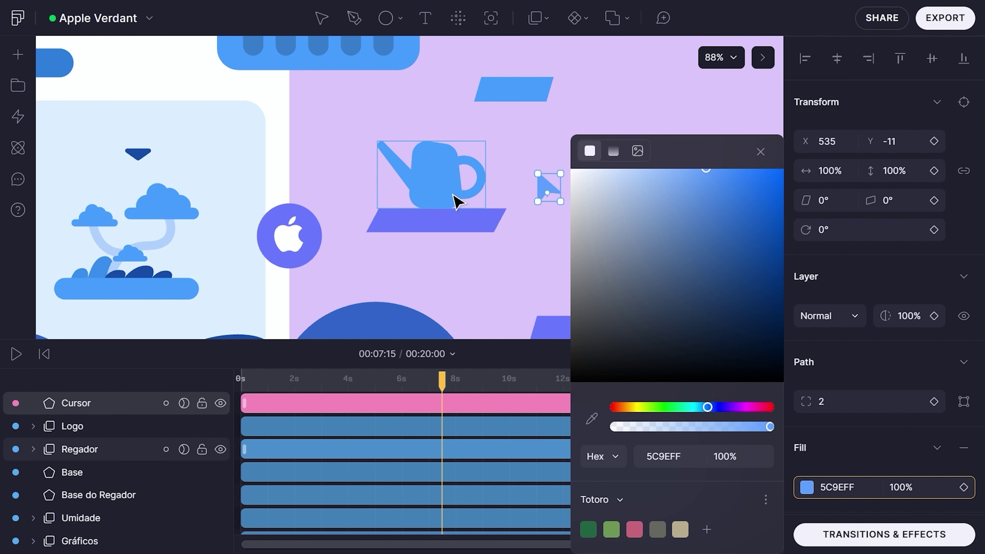
drag(717, 212, 763, 248)
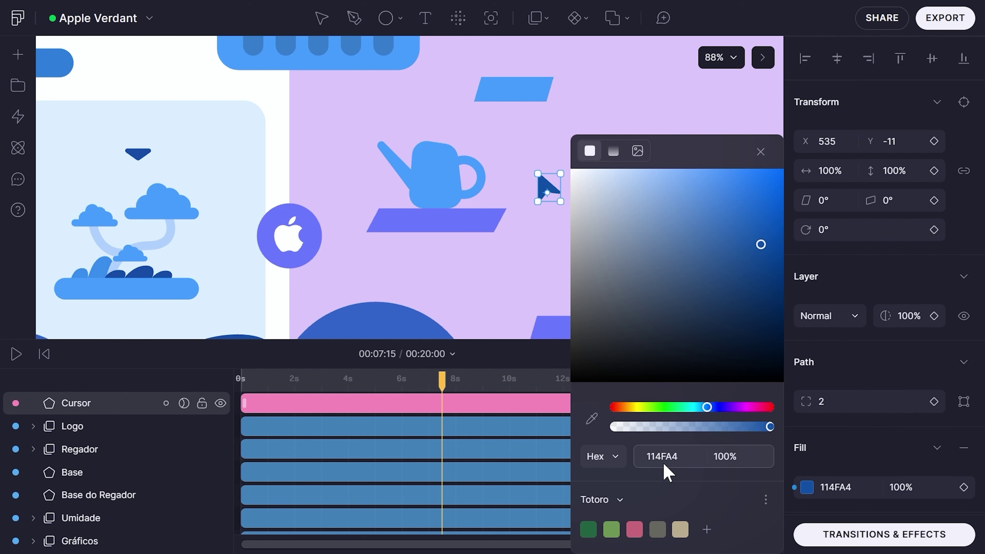
click(519, 306)
scroll(543, 196, down, 2)
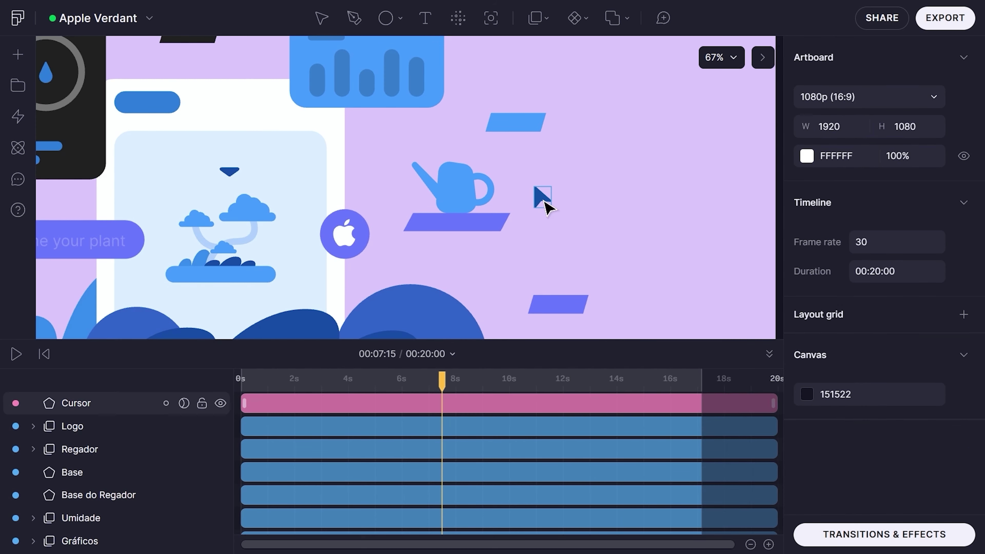
click(547, 200)
scroll(548, 203, up, 6)
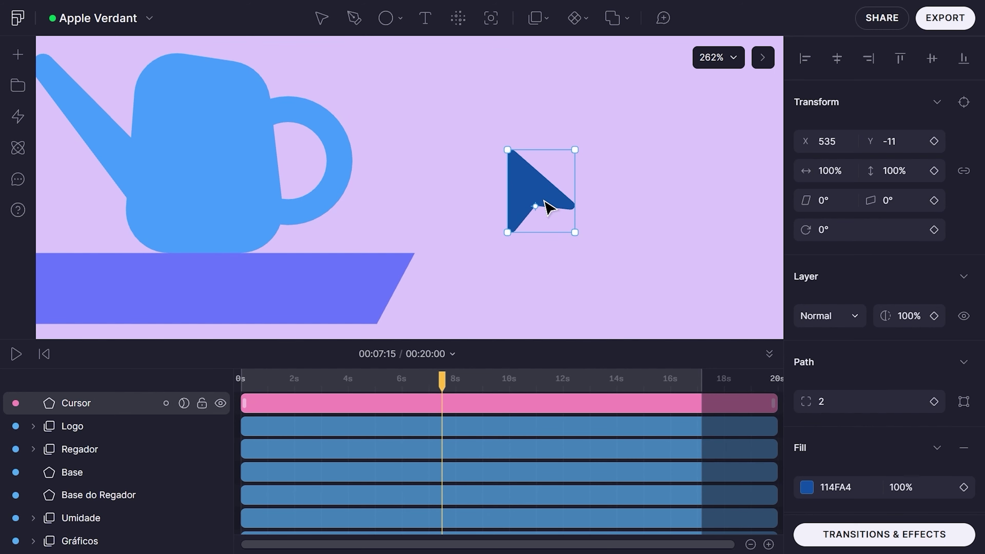
Set the Cursor shape's transform origin at its inner notch
mouse_move(535, 206)
mouse_down()
mouse_move(542, 180)
mouse_move(535, 205)
mouse_up()
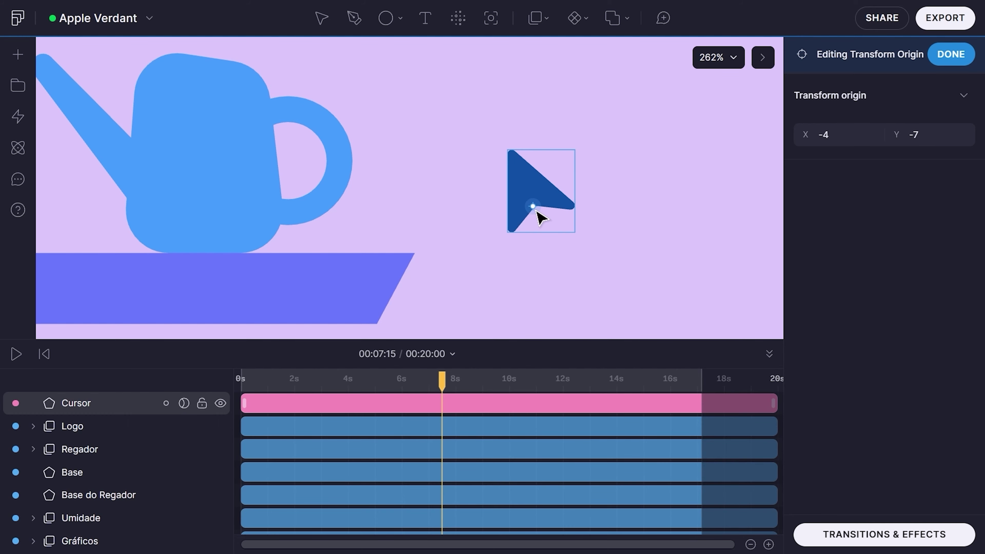
click(948, 55)
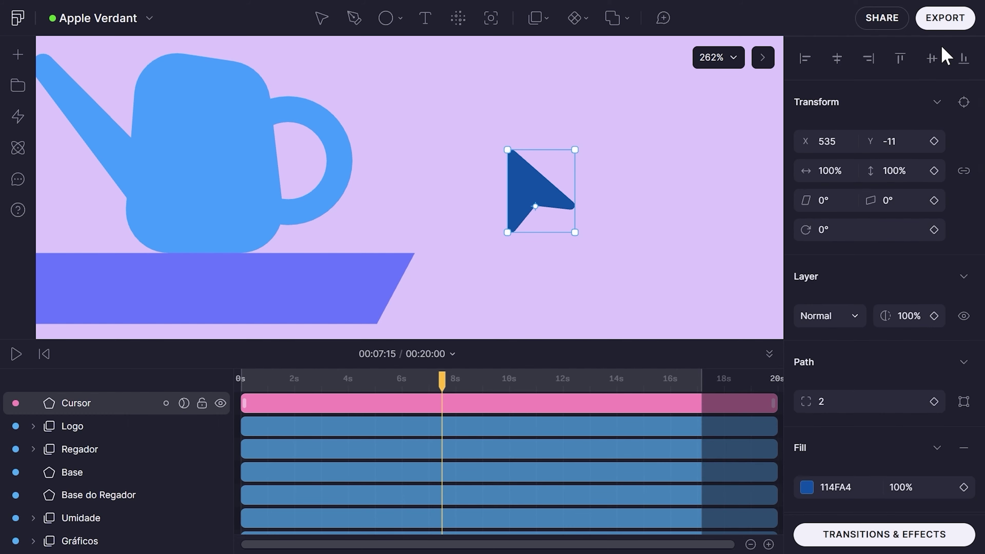
scroll(541, 177, down, 6)
Add position and rotation keyframes to the Cursor layer at both 1 s and 2 s
drag(270, 383, 268, 383)
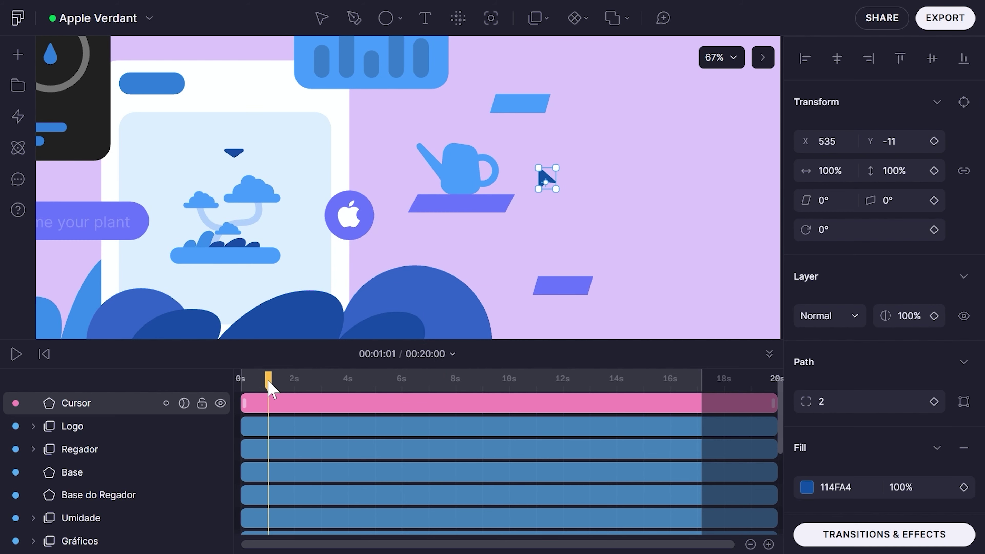
key(ctrl+Left)
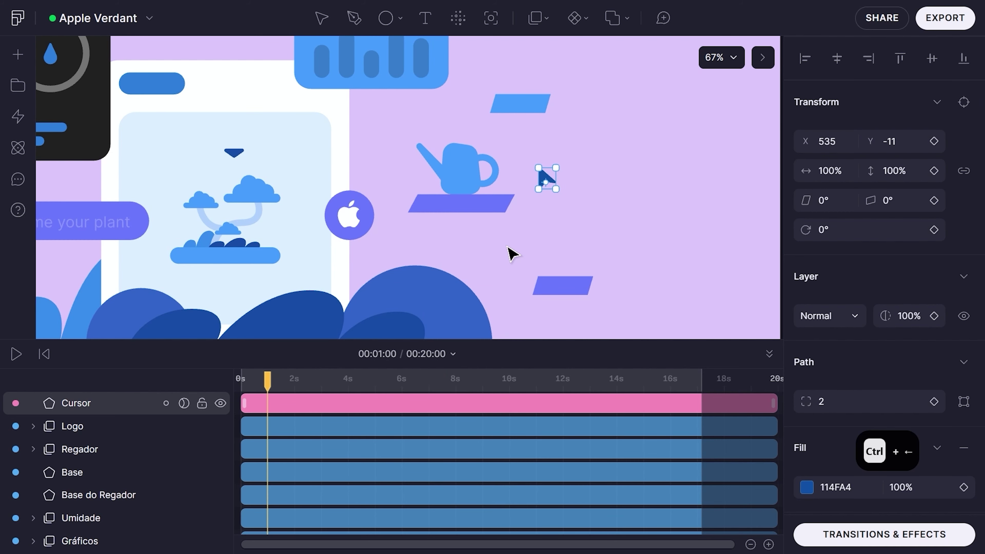
scroll(452, 258, down, 5)
scroll(519, 237, up, 5)
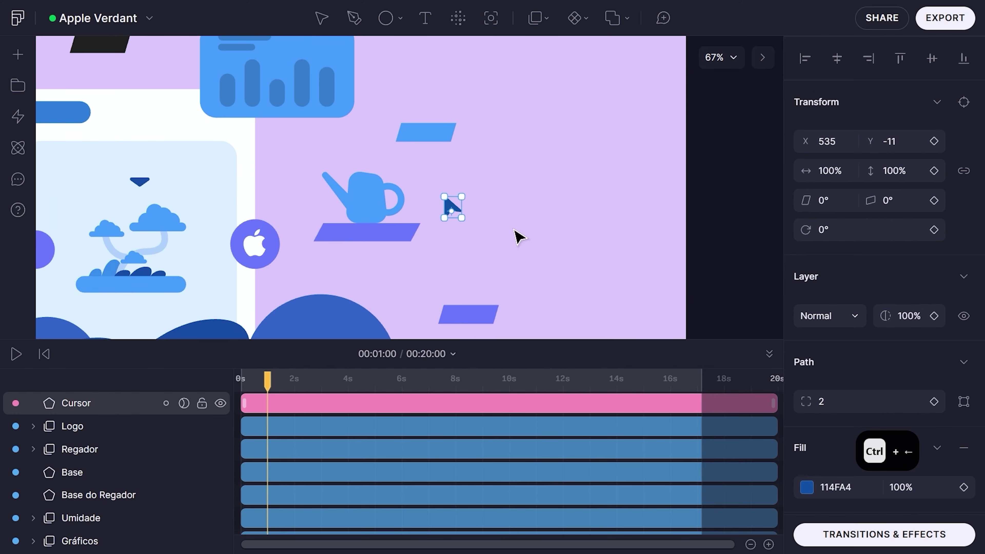
key(alt+p)
key(alt+r)
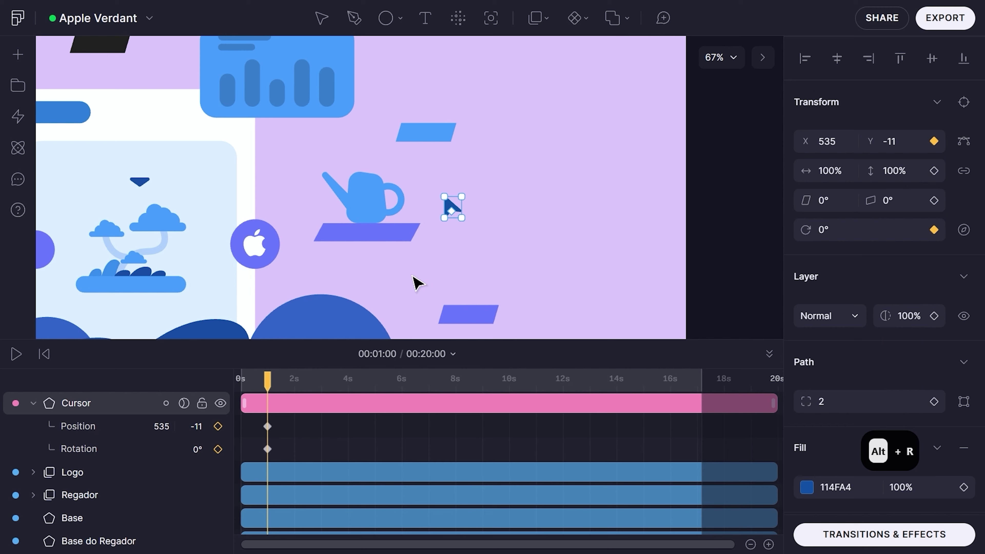
drag(320, 459, 254, 419)
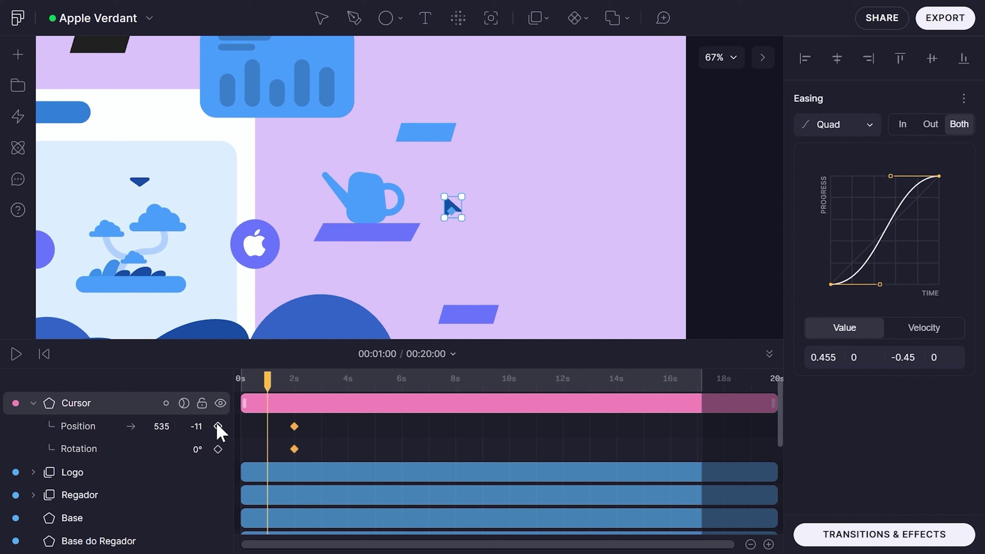
click(316, 408)
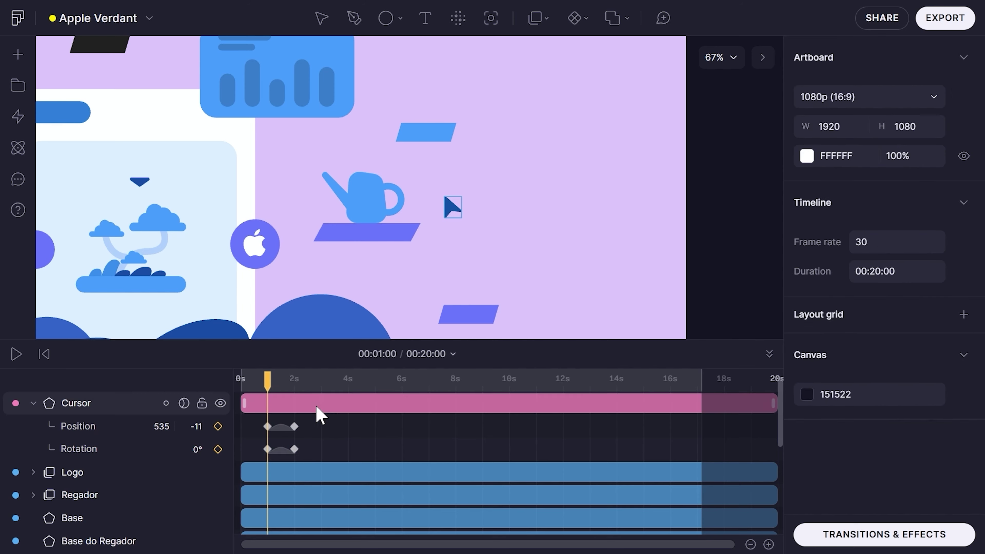
Move the Cursor at 00:01:00 horizontally off the artboard to X 995
key(shift+Right)
key(shift+Right)
key(shift+Right)
key(shift+Right)
key(shift+Right)
key(shift+Right)
key(shift+Right)
key(shift+Right)
key(shift+Right)
key(shift+Right)
key(shift+Right)
key(shift+Right)
key(shift+Right)
key(shift+Right)
key(shift+Right)
key(shift+Right)
key(shift+Right)
key(shift+Right)
key(shift+Right)
key(shift+Right)
key(shift+Right)
key(shift+Right)
key(shift+Right)
key(shift+Right)
key(shift+Right)
key(shift+Right)
key(shift+Right)
key(shift+Right)
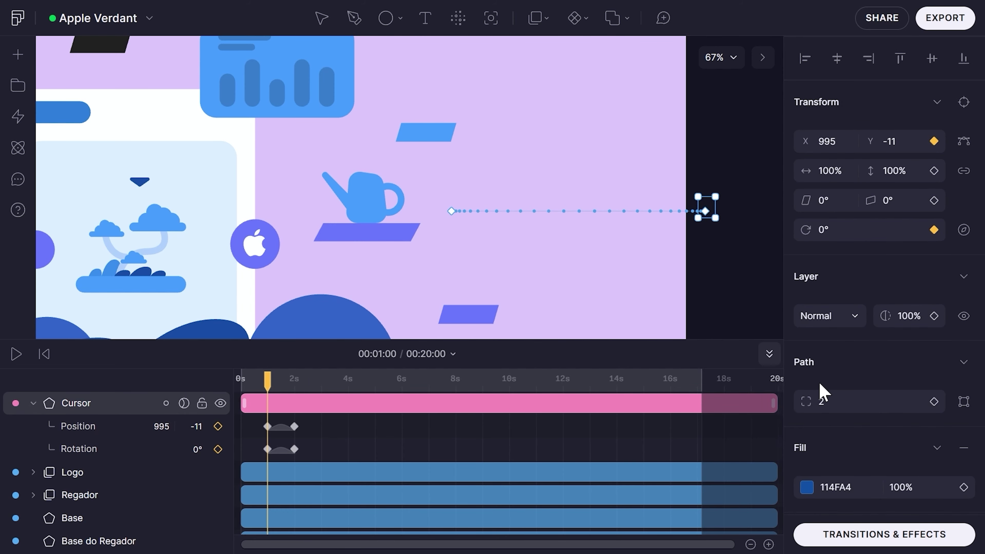
Bend the Cursor's motion path downward from its off-artboard starting point and rotate the Cursor to -95° at 00:01:00
click(965, 142)
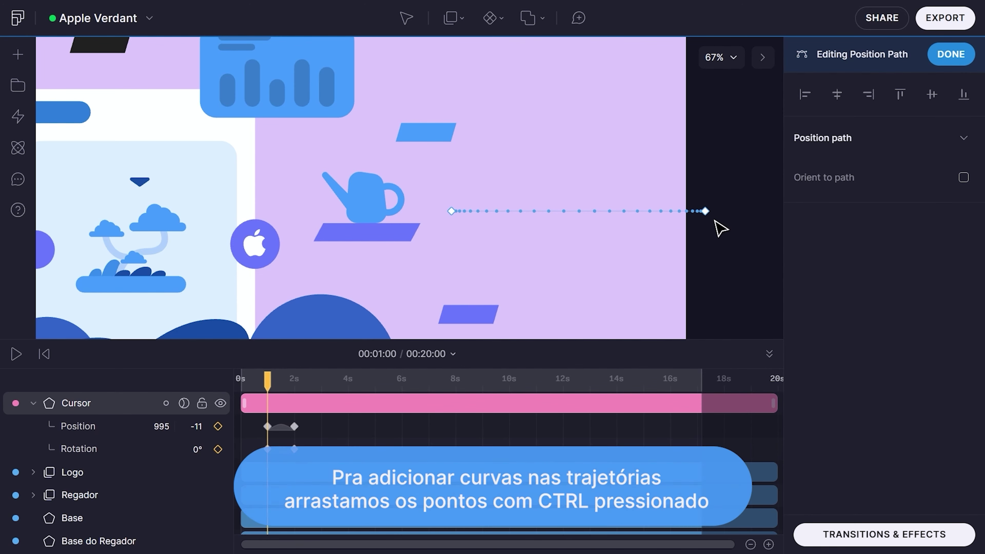
drag(705, 211, 547, 289)
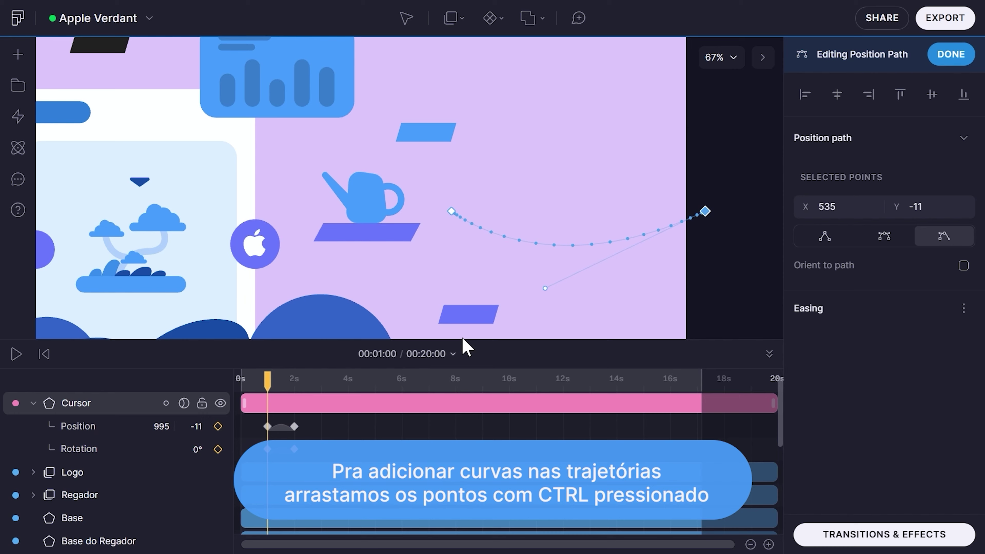
click(528, 437)
click(522, 406)
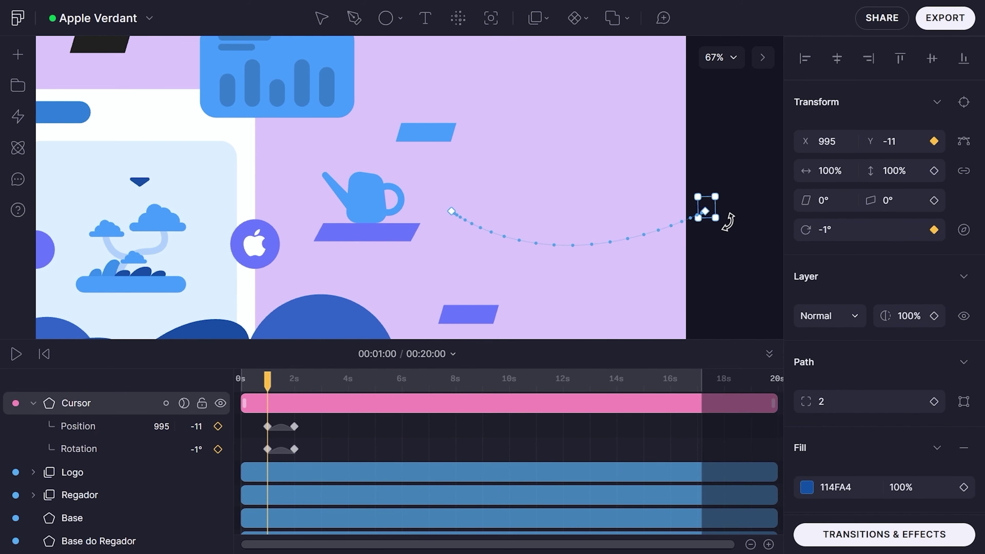
drag(728, 221, 714, 182)
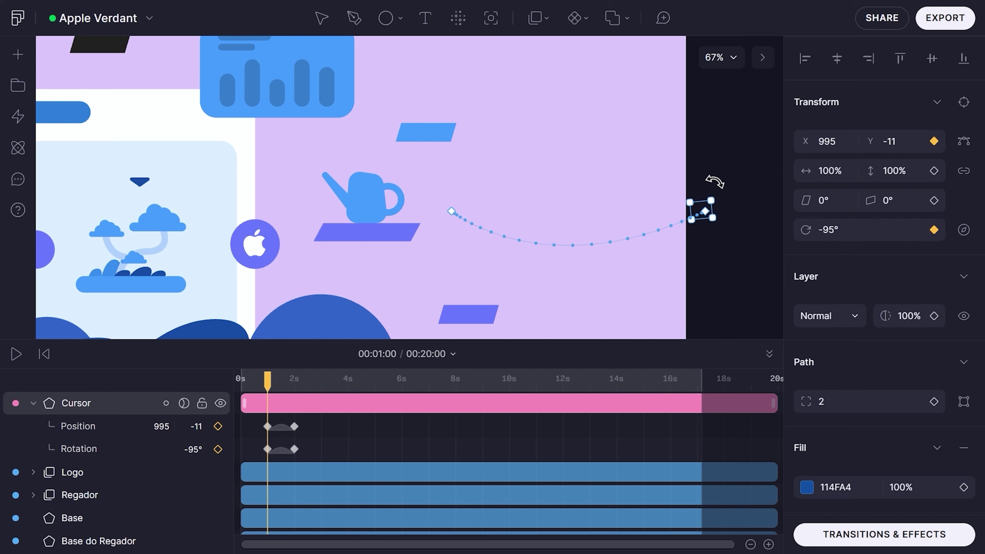
Go to 00:03:10 and move the Cursor onto the watering can's handle at X 435, Y 9
drag(268, 379, 296, 382)
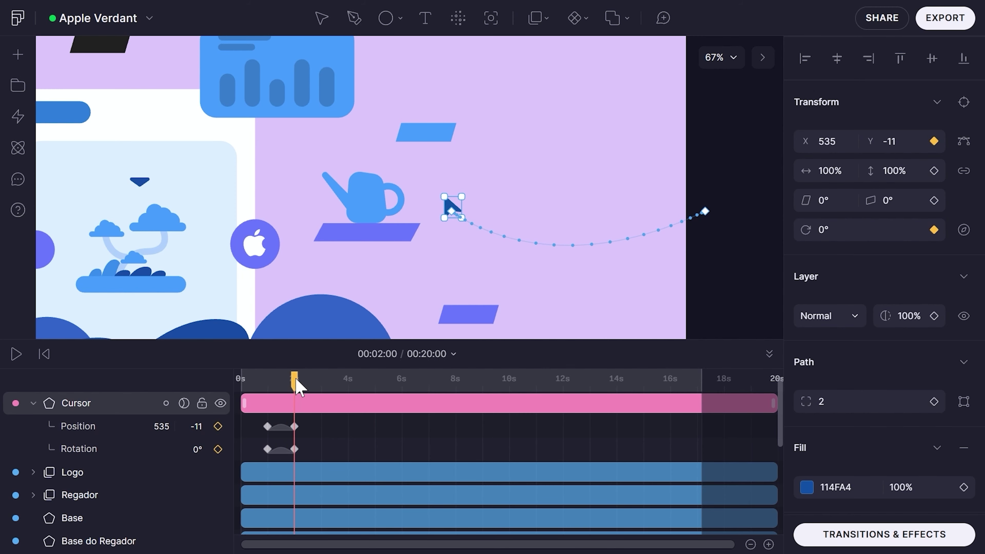
click(319, 448)
key(ctrl+shift+Right)
key(ctrl+shift+Right)
key(ctrl+shift+Right)
key(ctrl+shift+Right)
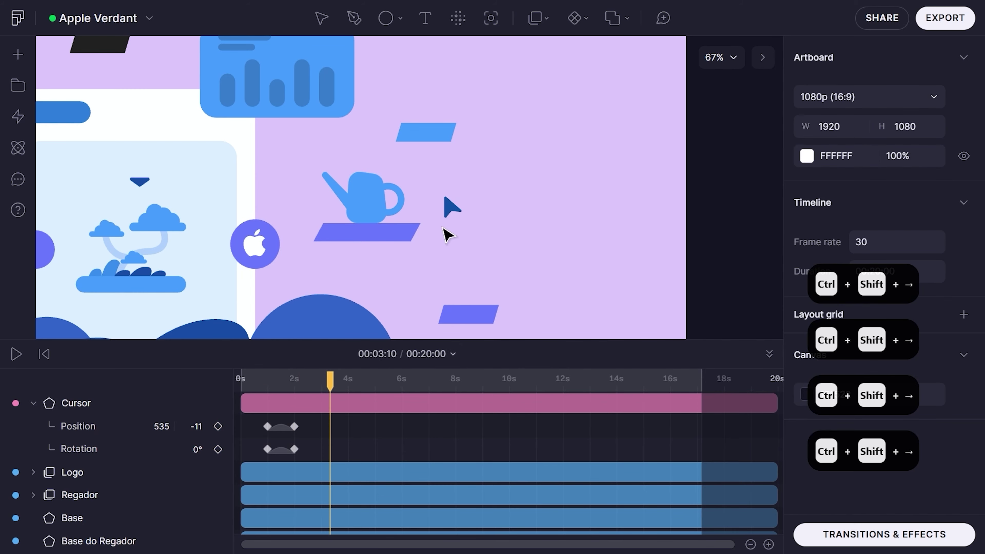
click(450, 206)
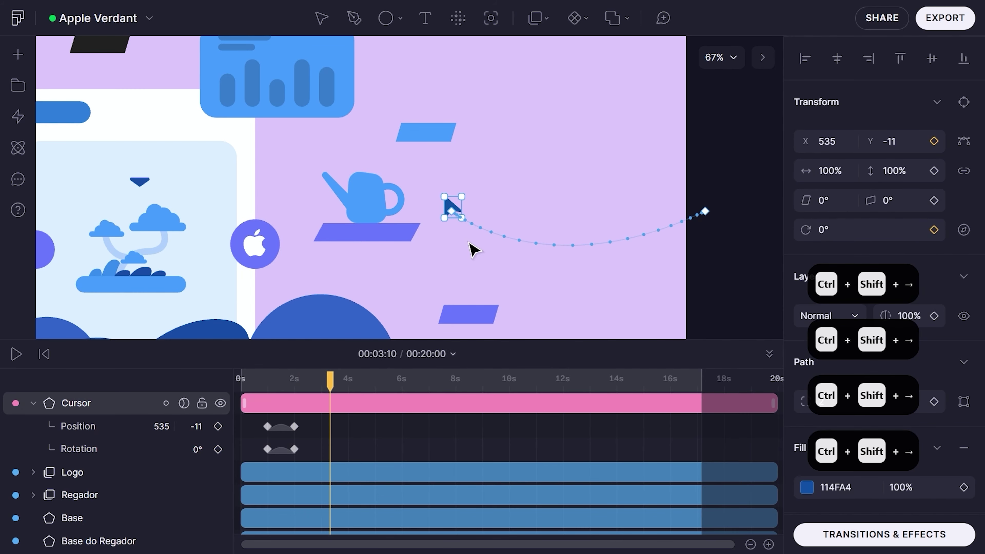
key(shift+Left)
key(shift+Left)
key(shift+Left)
key(shift+Left)
key(shift+Left)
key(shift+Left)
key(shift+Left)
key(shift+Left)
key(shift+Left)
key(shift+Left)
key(shift+Up)
key(shift+Up)
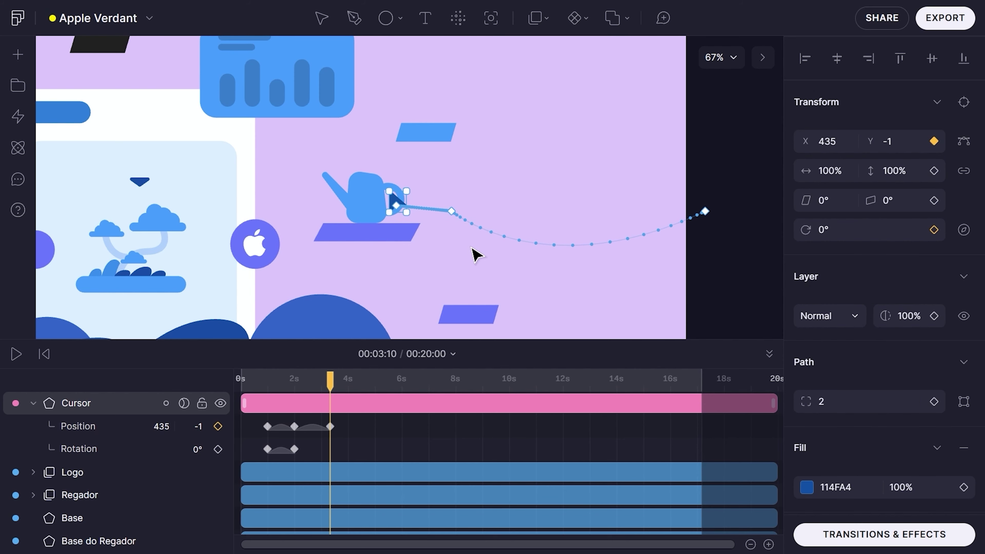
Rotate the Cursor to -64° and reposition it to X 441, Y 28 at 00:03:10
scroll(405, 213, up, 5)
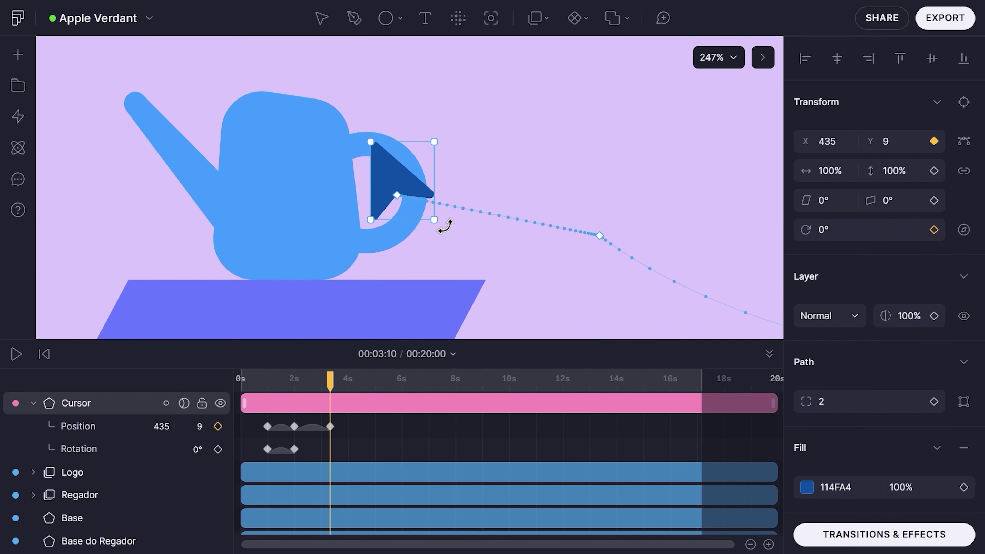
drag(445, 226, 484, 143)
drag(386, 192, 412, 167)
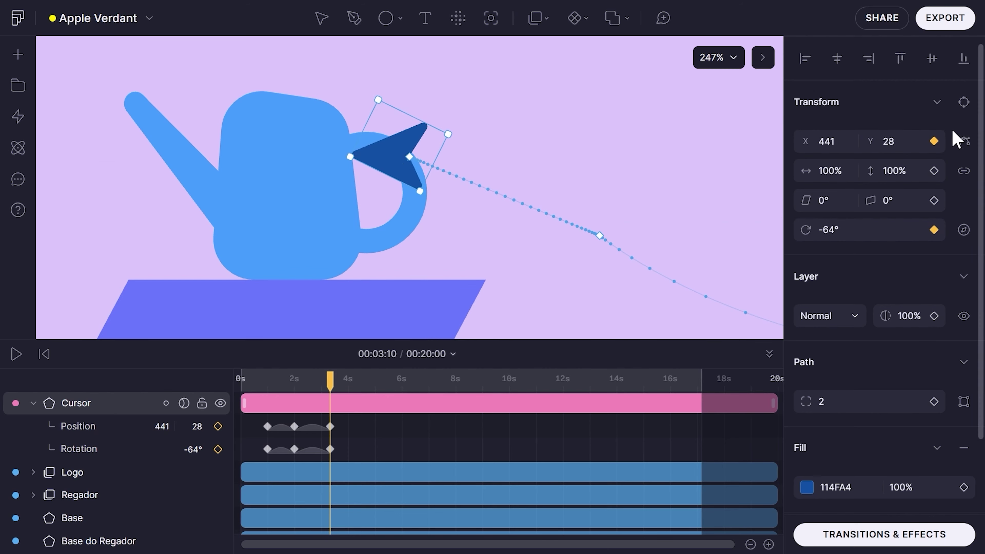
Curve the motion path into the Cursor's point at the watering can, previewing the movement up to 00:03:10
click(964, 141)
click(409, 157)
drag(409, 156, 456, 239)
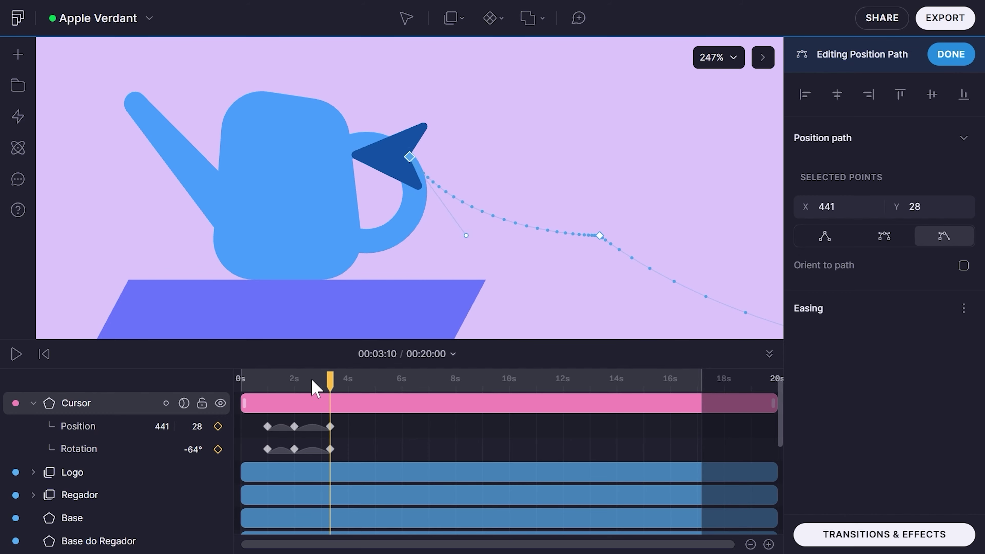
mouse_move(316, 379)
mouse_down()
mouse_move(282, 379)
mouse_move(331, 383)
mouse_up()
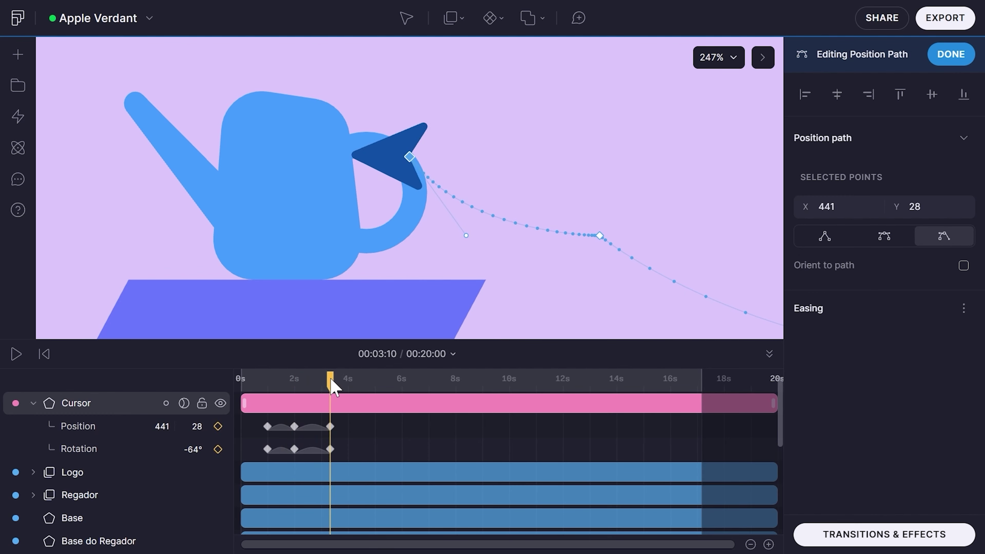
click(360, 434)
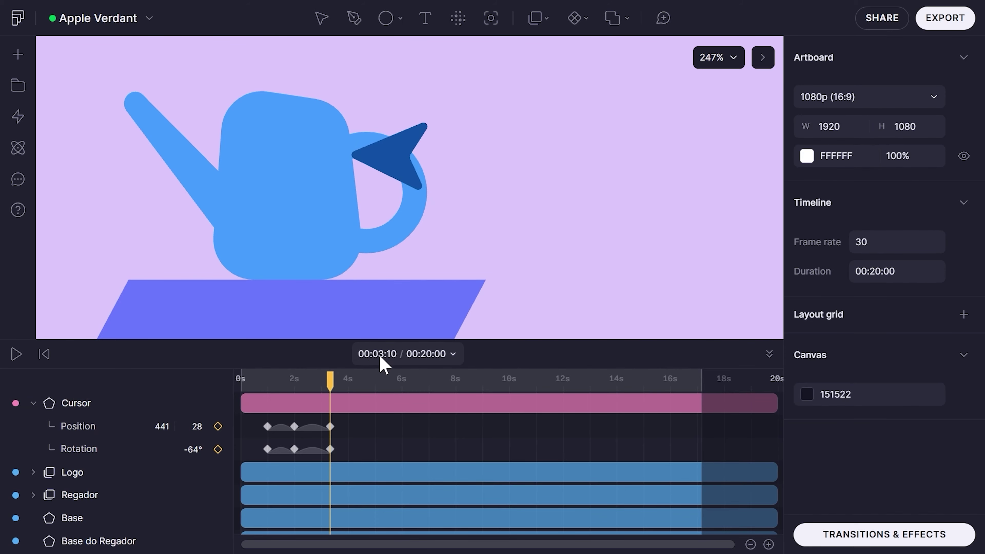
Add a controller and place it at the Cursor's tip, at X 413, Y 28
click(488, 28)
scroll(469, 196, down, 5)
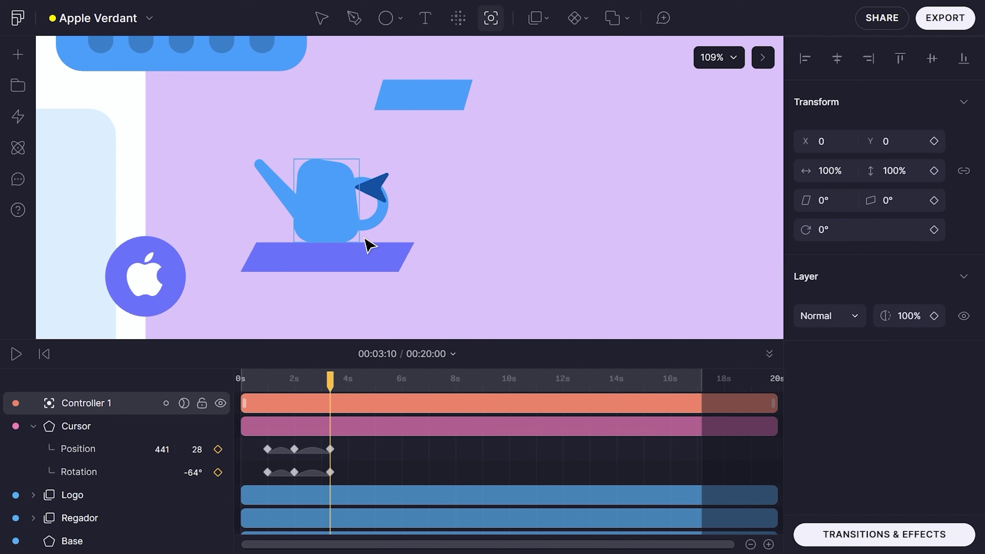
scroll(485, 103, down, 2)
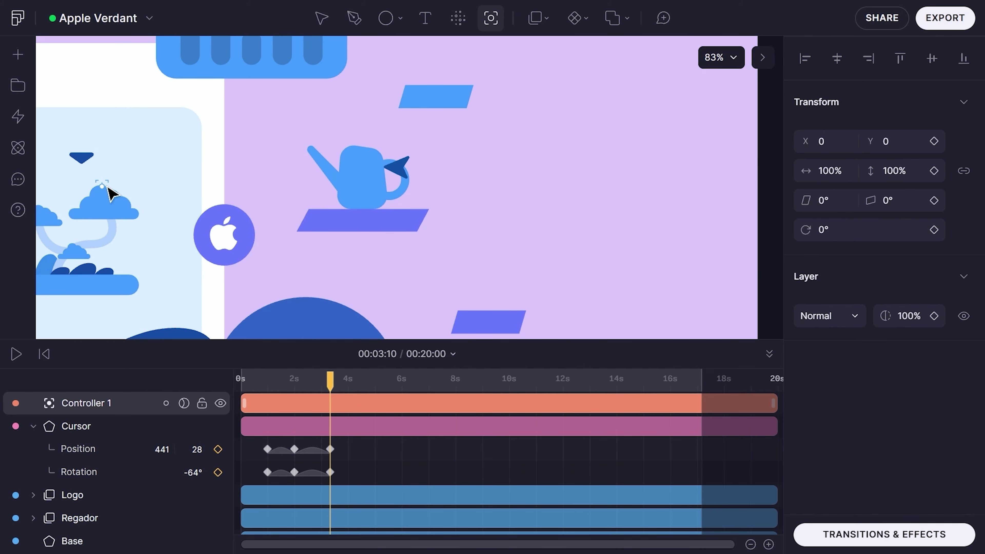
drag(104, 189, 389, 169)
scroll(388, 175, up, 6)
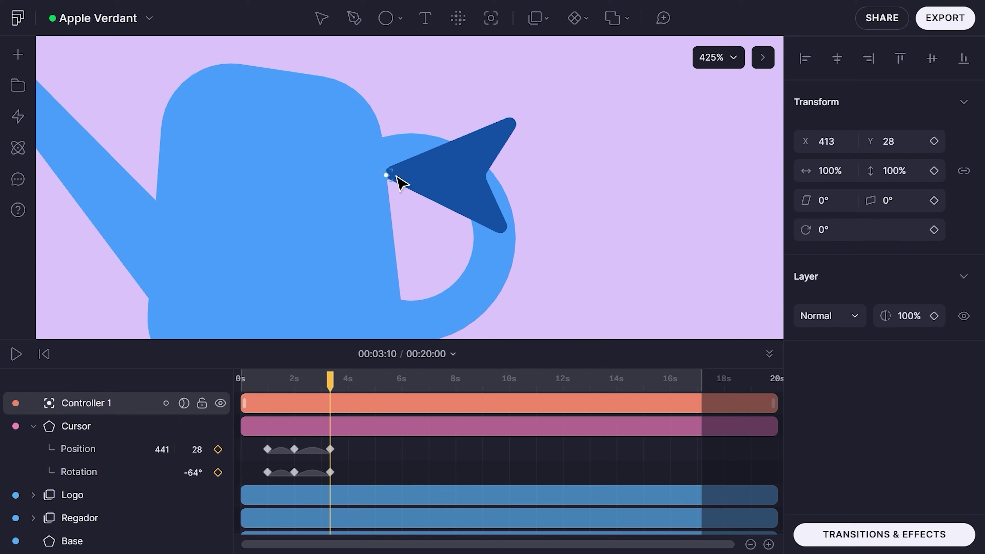
scroll(387, 178, down, 1)
scroll(387, 179, up, 2)
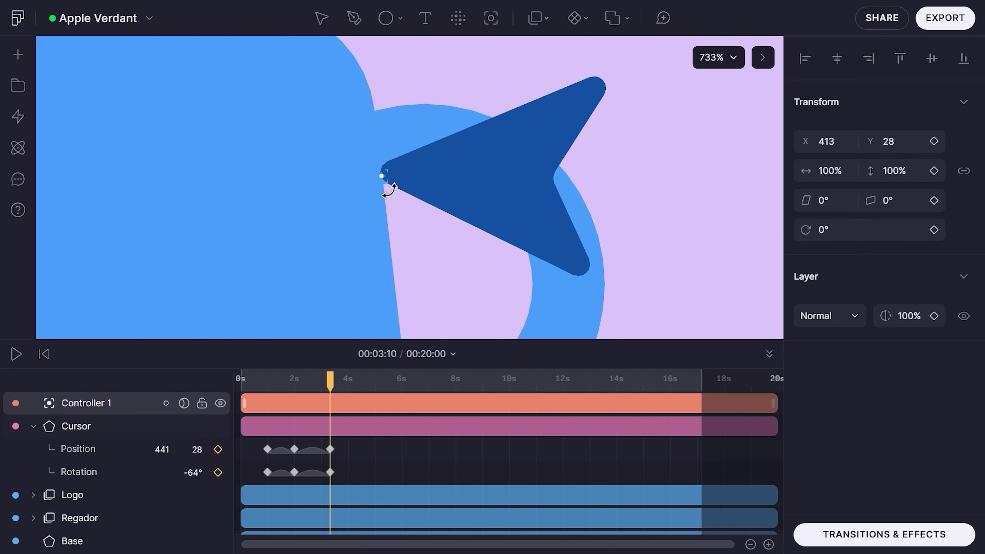
Collapse the Cursor layer's properties and move the Regador group directly below Cursor in the layer order
scroll(389, 186, down, 5)
click(111, 427)
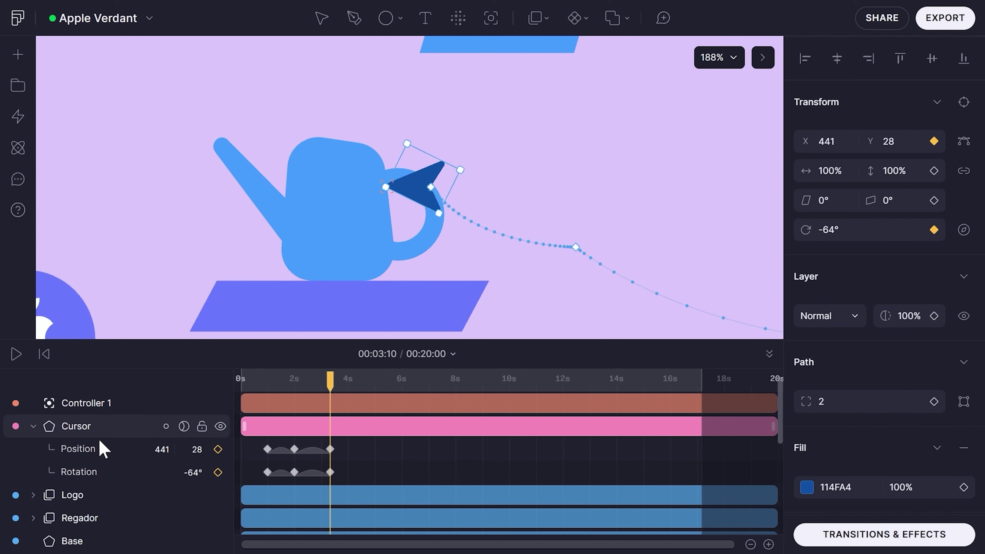
click(33, 426)
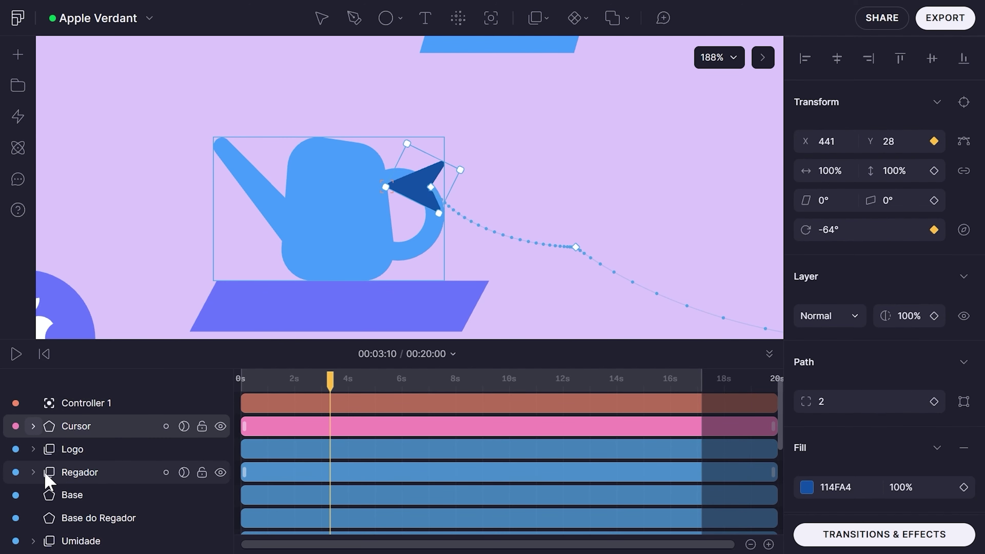
click(33, 472)
click(35, 471)
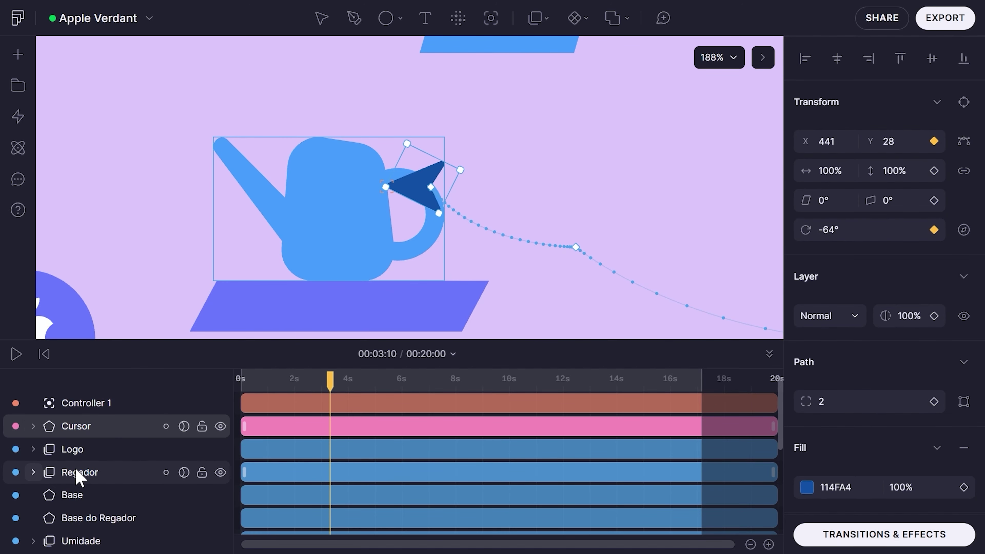
drag(77, 473, 83, 447)
Parent the Cursor and Regador layers together to Controller 1
shift+click(93, 427)
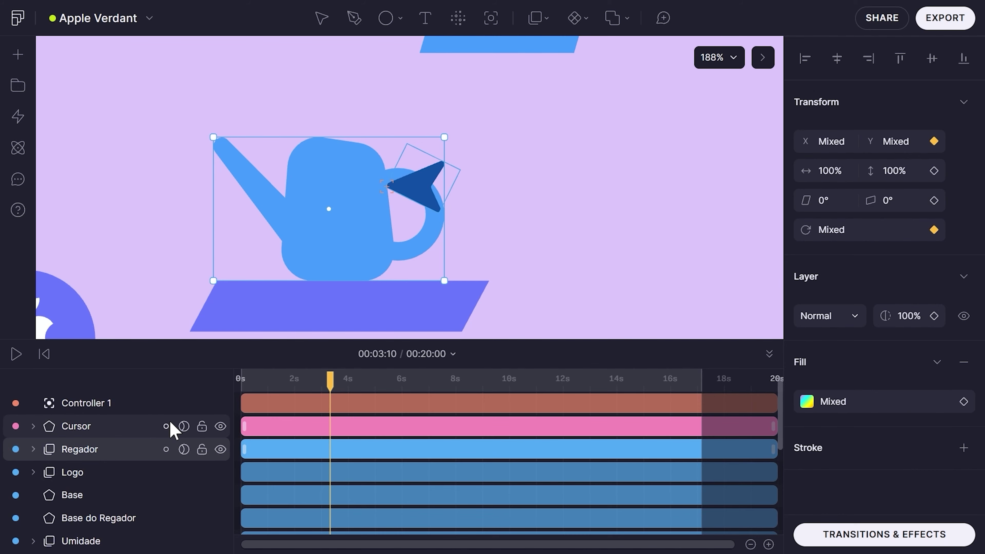
drag(166, 426, 102, 412)
click(119, 428)
shift+click(104, 449)
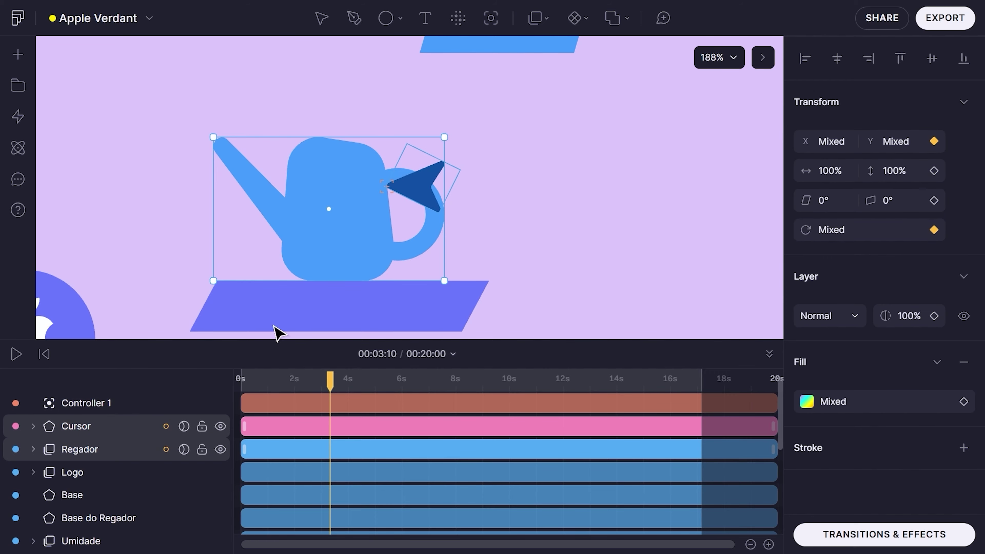
Test the parenting by moving Controller 1 on the canvas and undo the move
click(248, 403)
drag(390, 187, 488, 260)
key(ctrl+z)
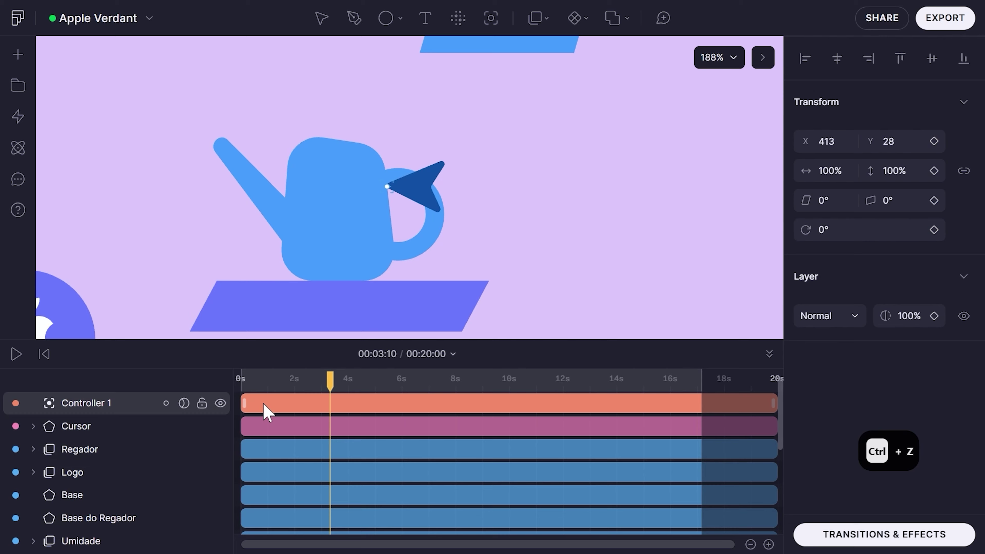
Trim Controller 1's start to 00:03:10 and add a position keyframe for it at that time
drag(256, 403, 324, 402)
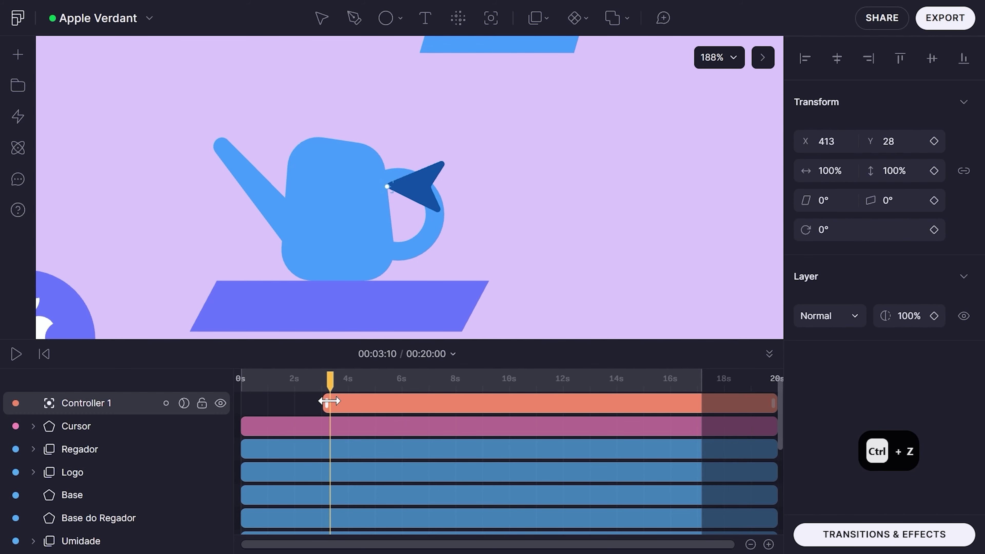
scroll(493, 257, down, 6)
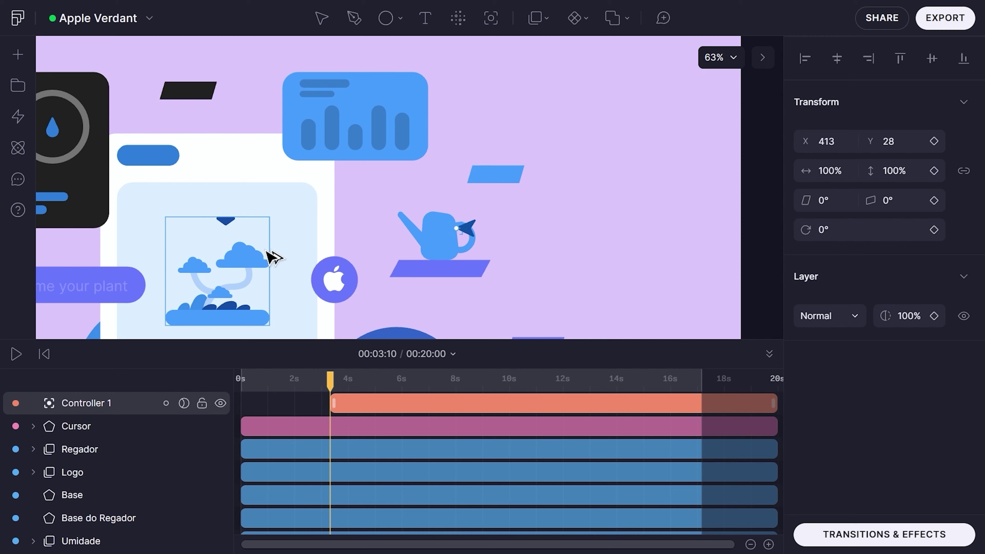
key(alt+p)
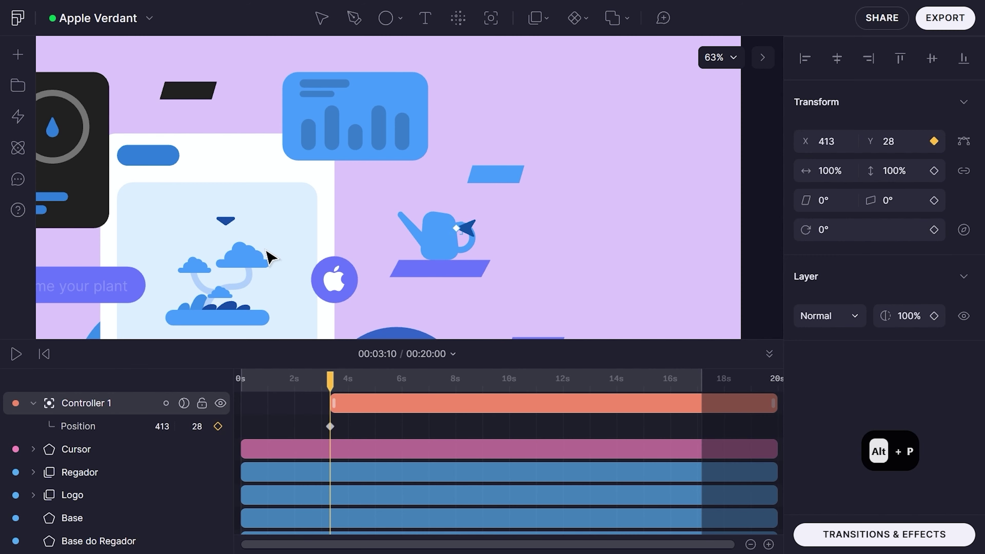
Add a rotation keyframe to Controller 1 at 00:03:10 and advance the playhead to 00:05:10
key(alt+r)
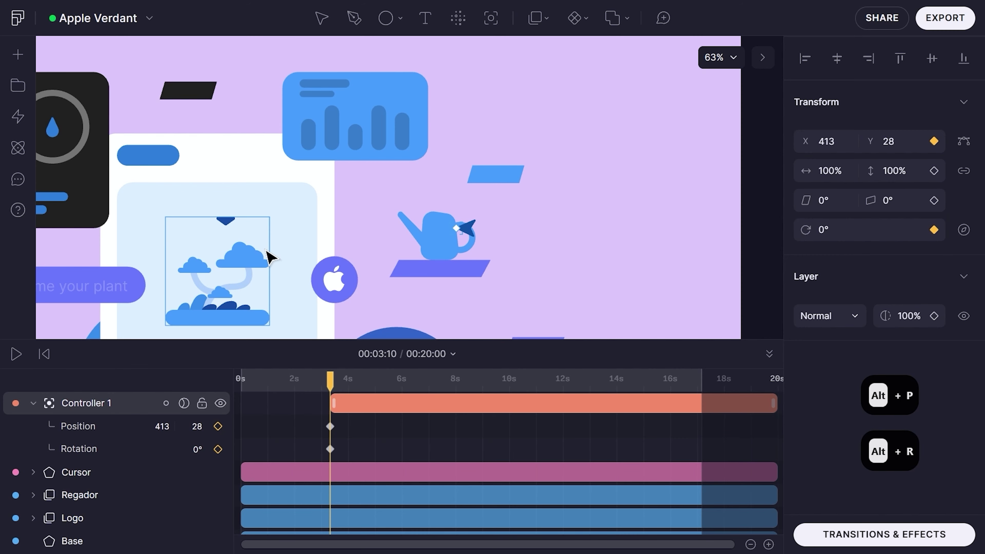
key(ctrl+shift+Right)
key(ctrl+shift+Right)
key(ctrl+shift+Right)
key(ctrl+shift+Right)
key(ctrl+shift+Right)
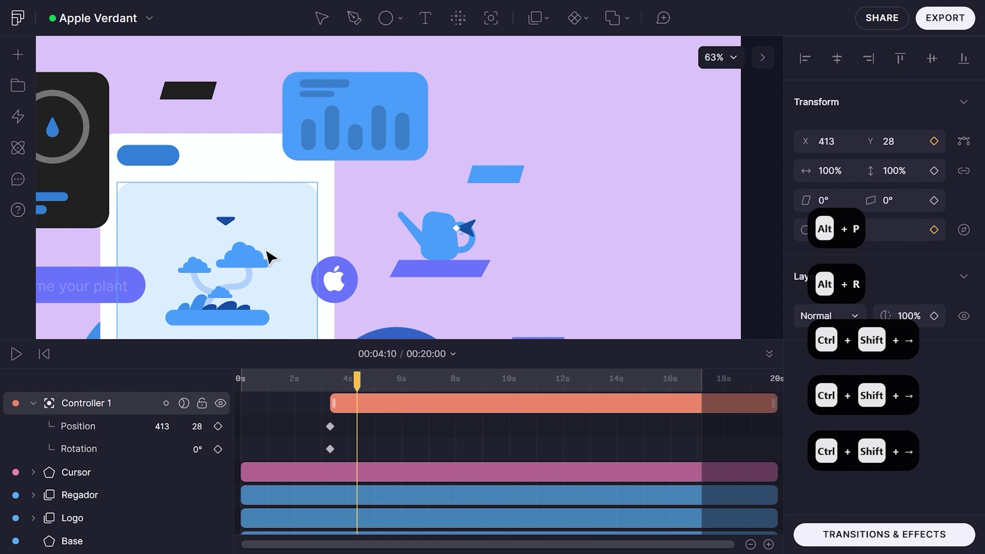
key(ctrl+shift+Right)
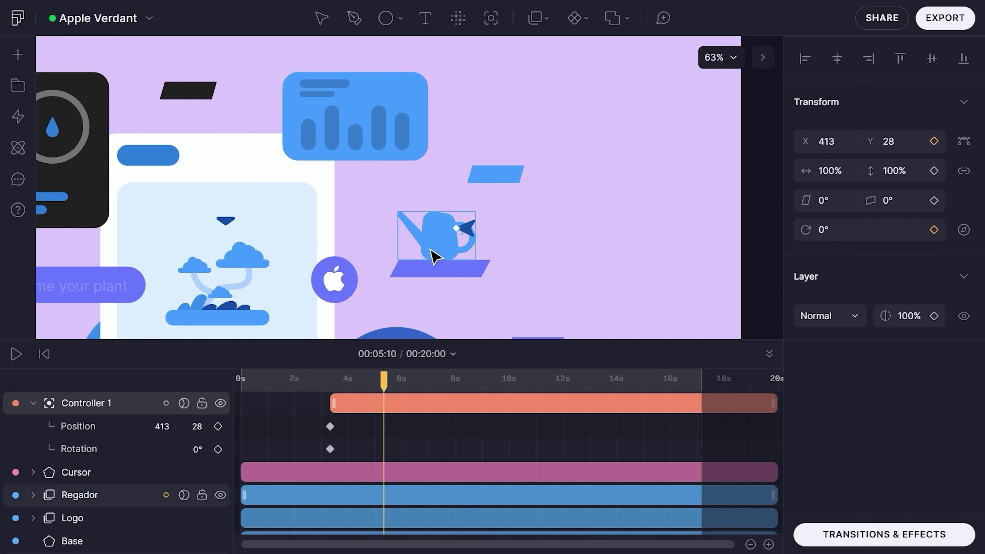
Move Controller 1 to X 153, Y 78 at 00:05:10, bringing the watering can over toward the plant
key(shift+Left)
key(shift+Left)
key(shift+Left)
key(shift+Left)
key(shift+Left)
key(shift+Left)
key(shift+Left)
key(shift+Left)
key(shift+Left)
key(shift+Left)
key(shift+Left)
key(shift+Left)
key(shift+Left)
key(shift+Left)
key(shift+Left)
key(shift+Left)
key(shift+Left)
key(shift+Left)
key(shift+Left)
key(shift+Left)
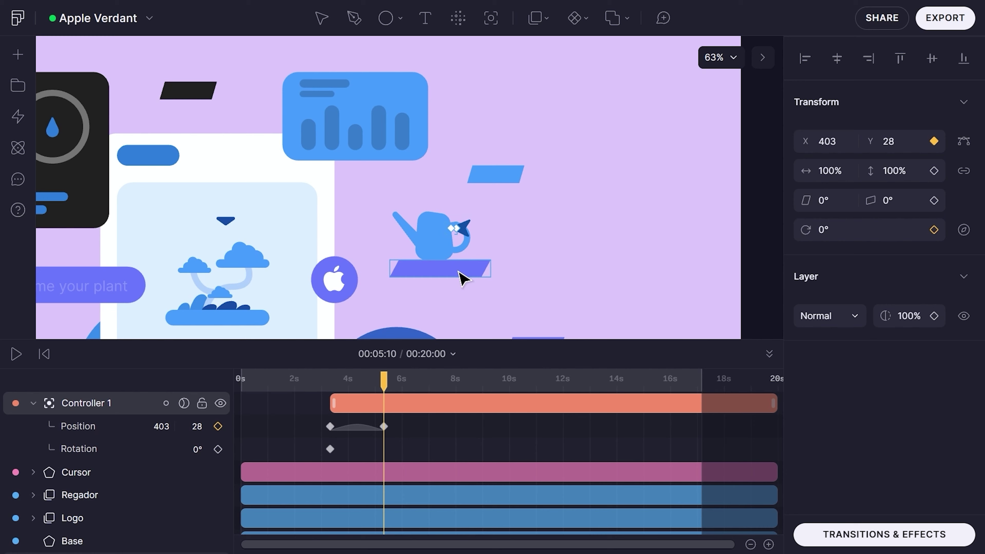
key(shift+Down)
key(shift+Down)
key(shift+Down)
key(shift+Down)
key(shift+Down)
key(shift+Down)
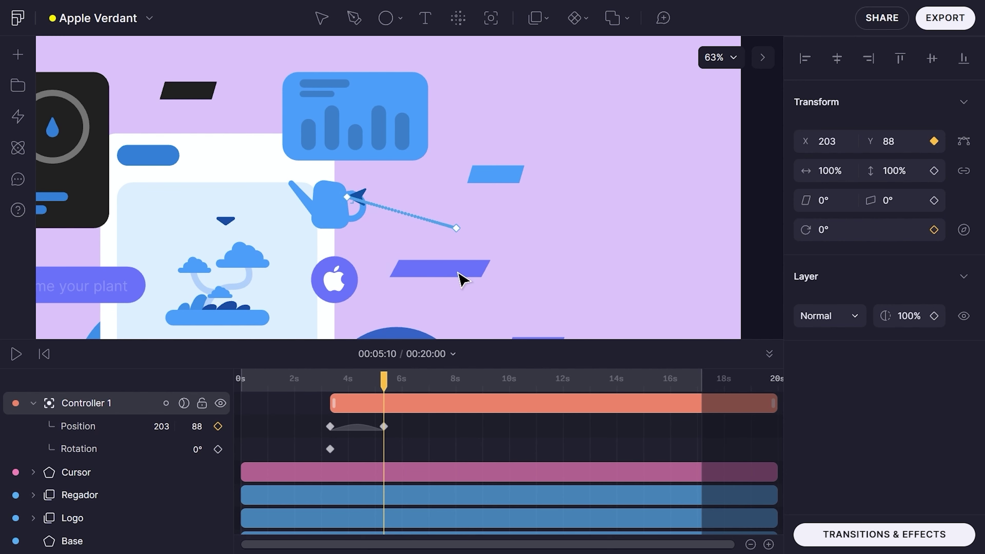
key(shift+Left)
key(shift+Left)
key(shift+Left)
key(shift+Left)
key(shift+Left)
key(shift+Left)
key(shift+Up)
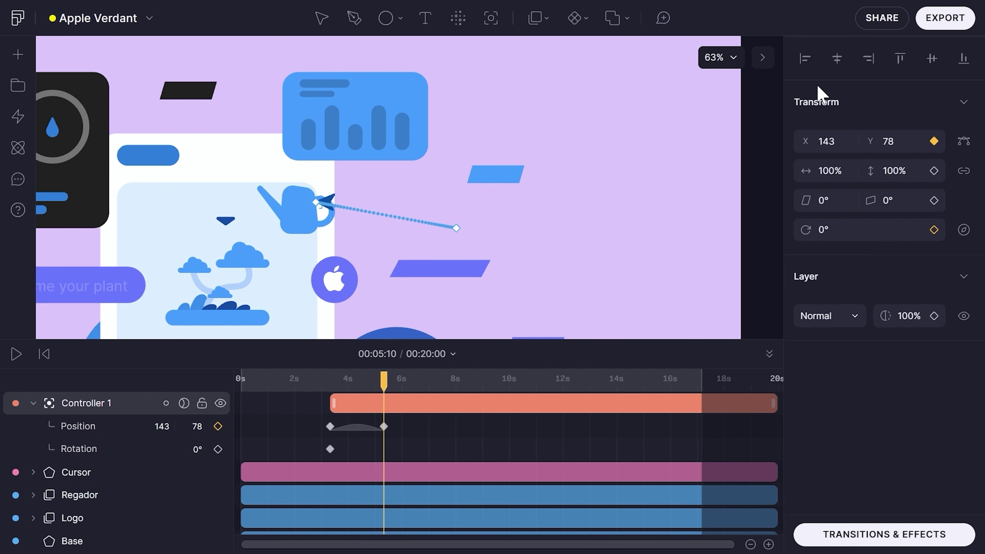
key(shift+Right)
Bend Controller 1's position path into a downward curve from its end point beside the plant, and exit path editing
click(964, 141)
drag(318, 203, 369, 235)
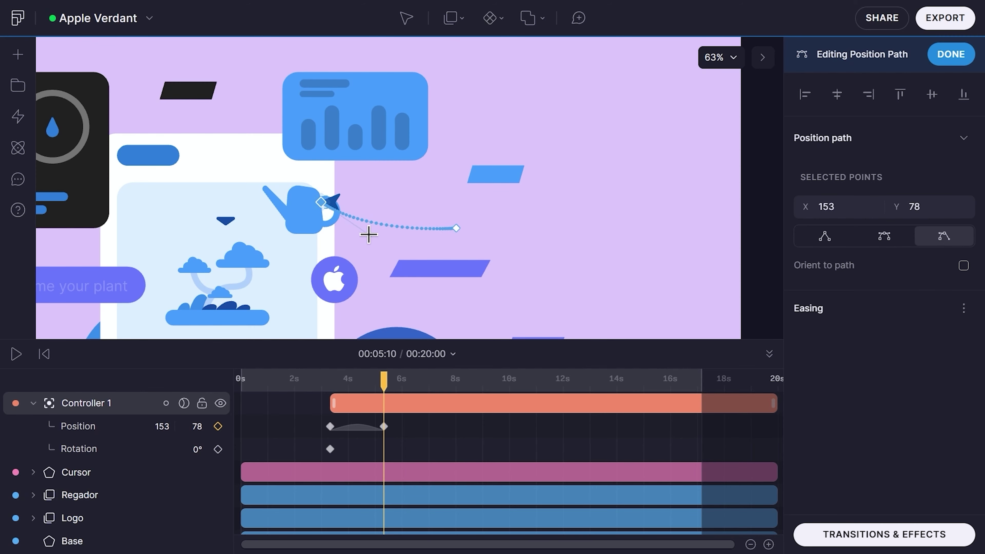
click(403, 430)
click(407, 406)
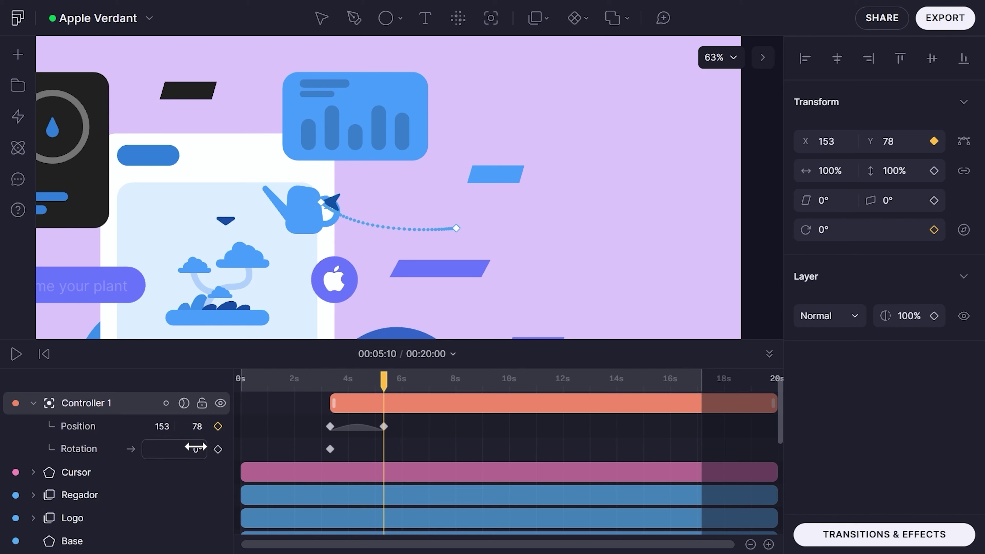
Set Controller 1's rotation to -21° at 00:05:10 and undo the accidental change to its Y position
drag(195, 448, 173, 427)
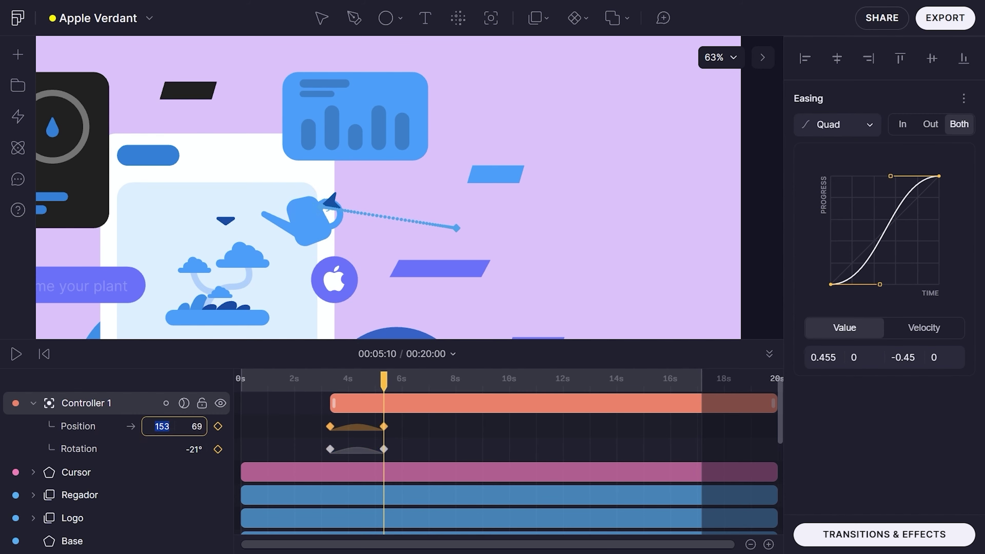
click(415, 434)
key(ctrl+z)
click(398, 409)
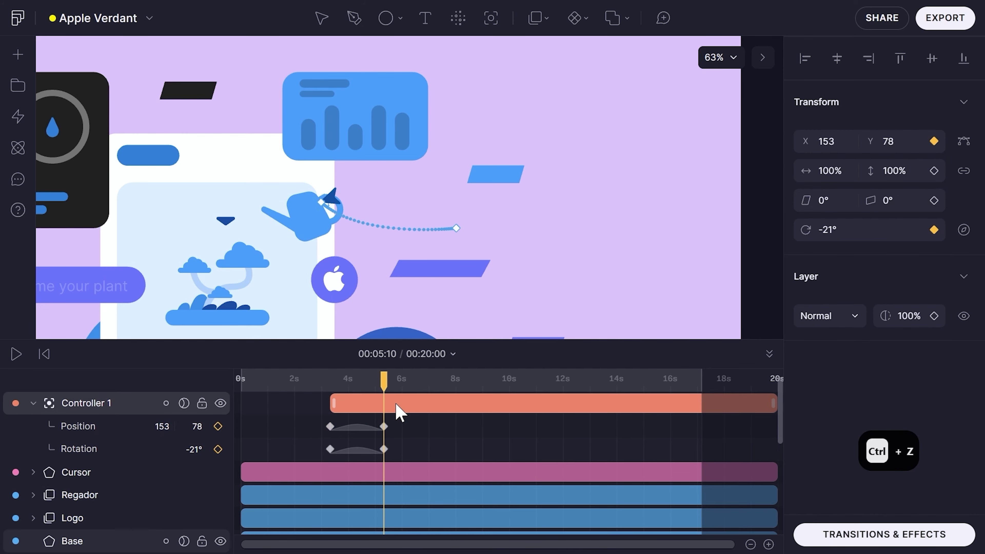
Shift Controller 1 to X 133 at 00:05:10 and curve its position path downward from the end point near the plant
key(shift+Left)
key(shift+Left)
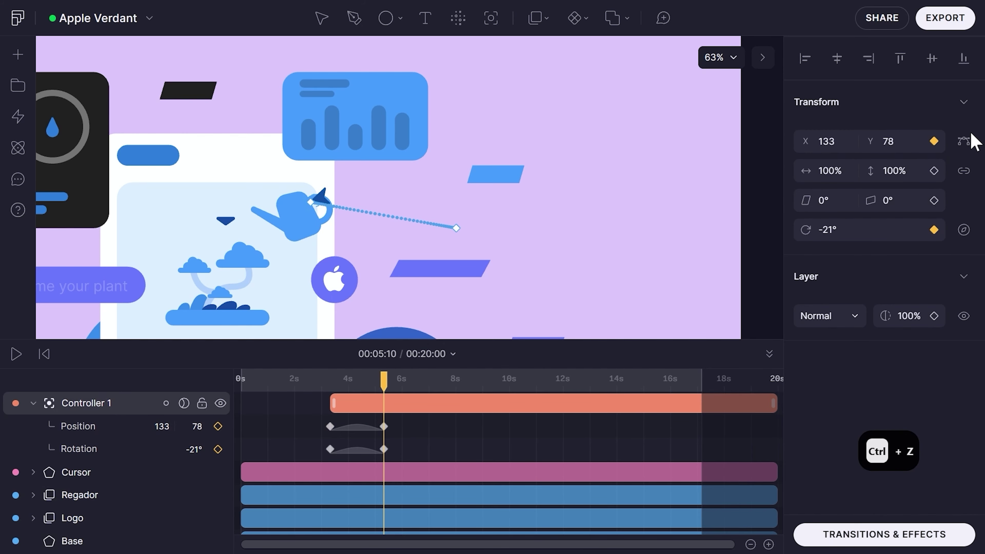
click(964, 142)
click(320, 206)
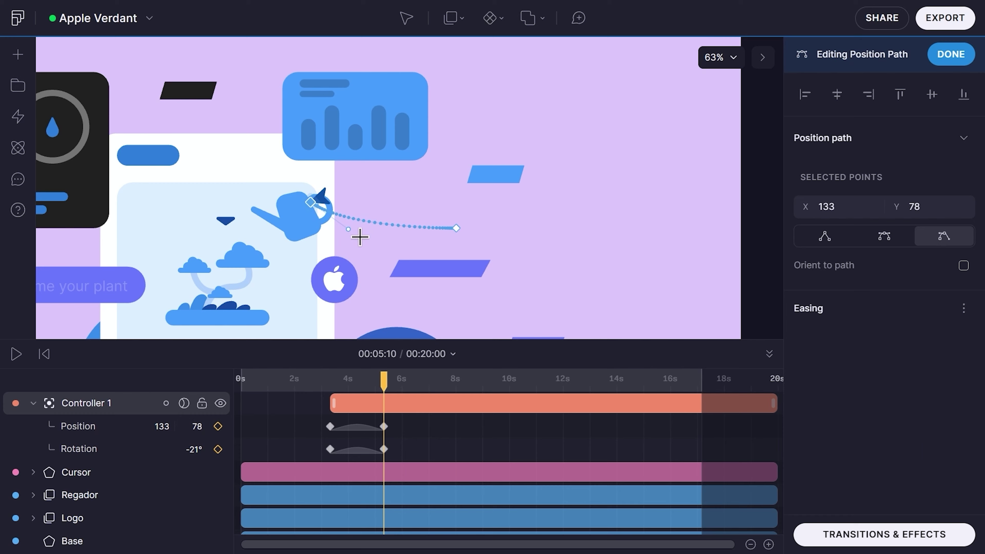
click(406, 429)
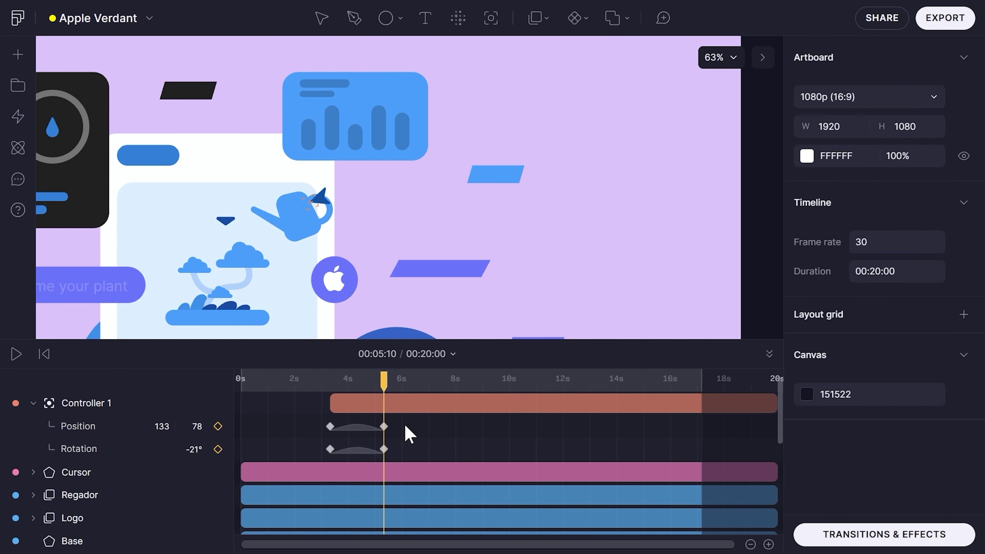
At 00:06:10, raise Controller 1 to Y 108 and set its rotation to -45° to tilt the watering can
key(ctrl+shift+Right)
key(ctrl+shift+Right)
key(ctrl+shift+Right)
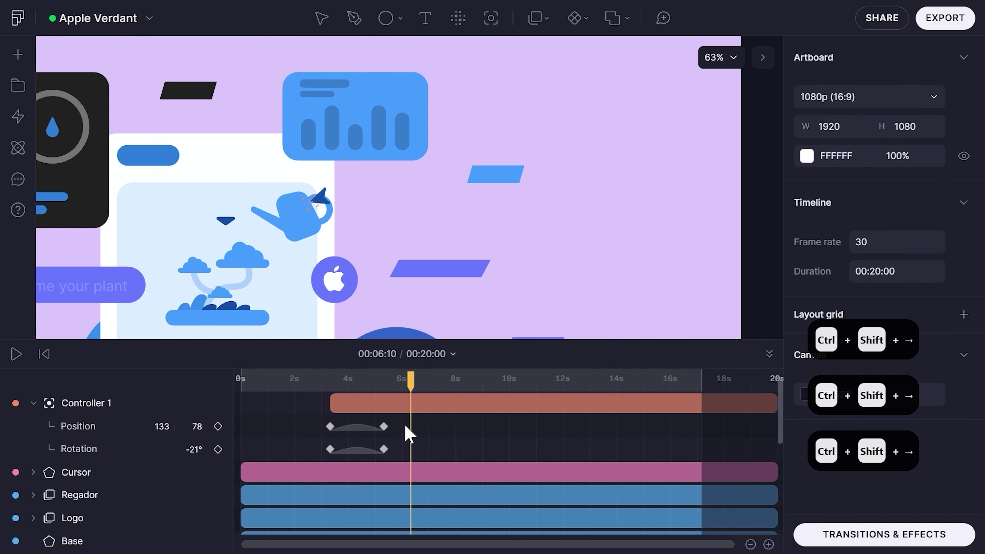
click(405, 411)
key(shift+Up)
key(shift+Up)
key(shift+Up)
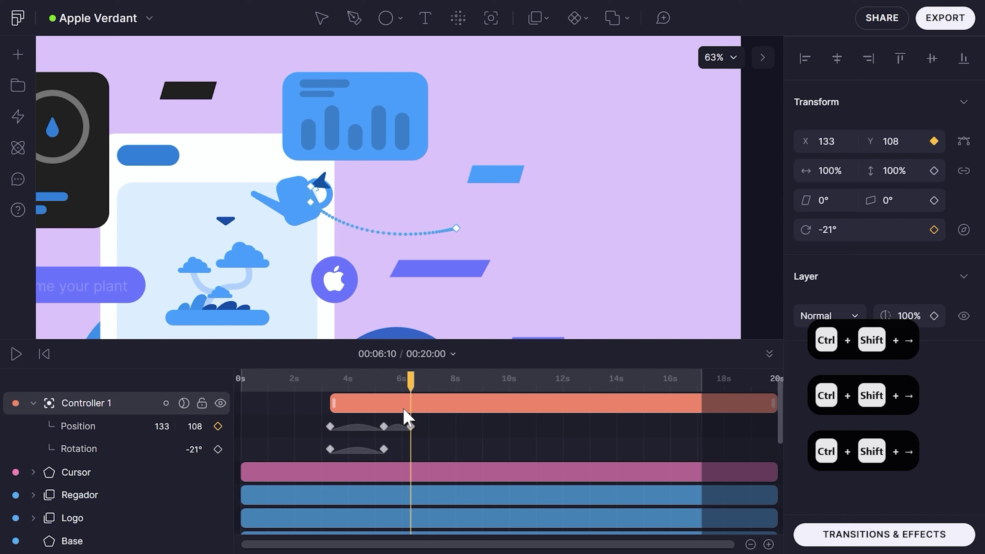
drag(196, 449, 171, 451)
click(482, 430)
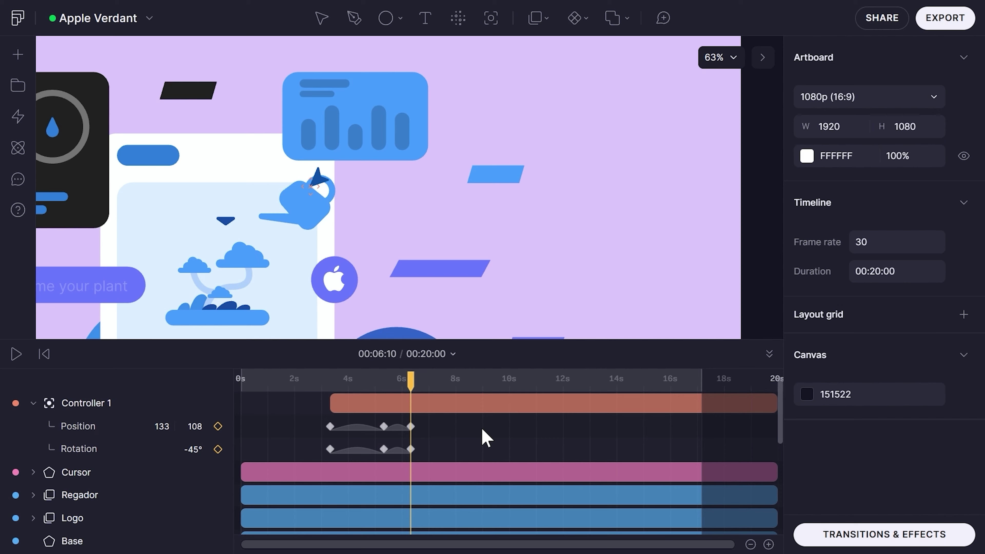
Hold Controller 1's pose by adding position and rotation keyframes with the same values at 00:07:10
key(ctrl+shift+Right)
key(ctrl+shift+Right)
key(ctrl+shift+Right)
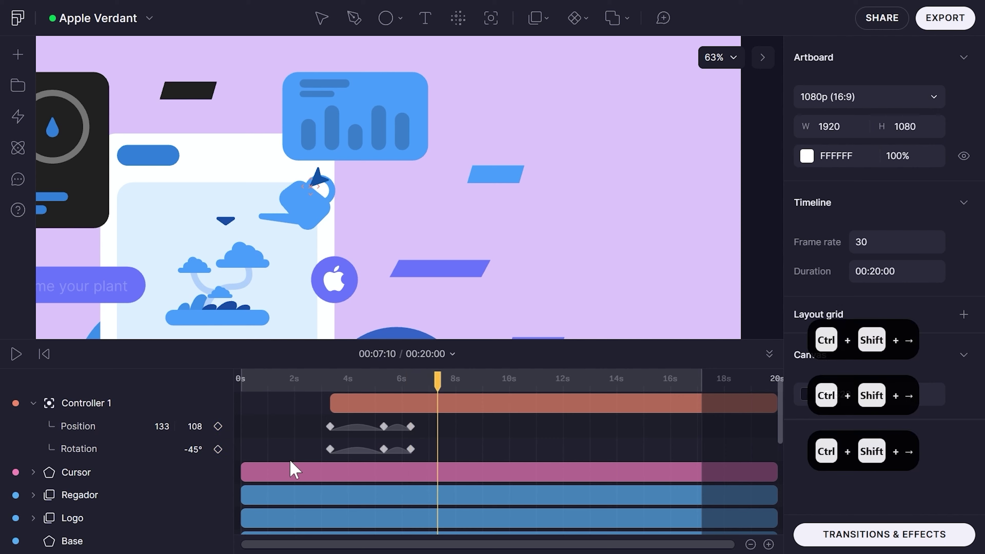
click(218, 427)
click(220, 451)
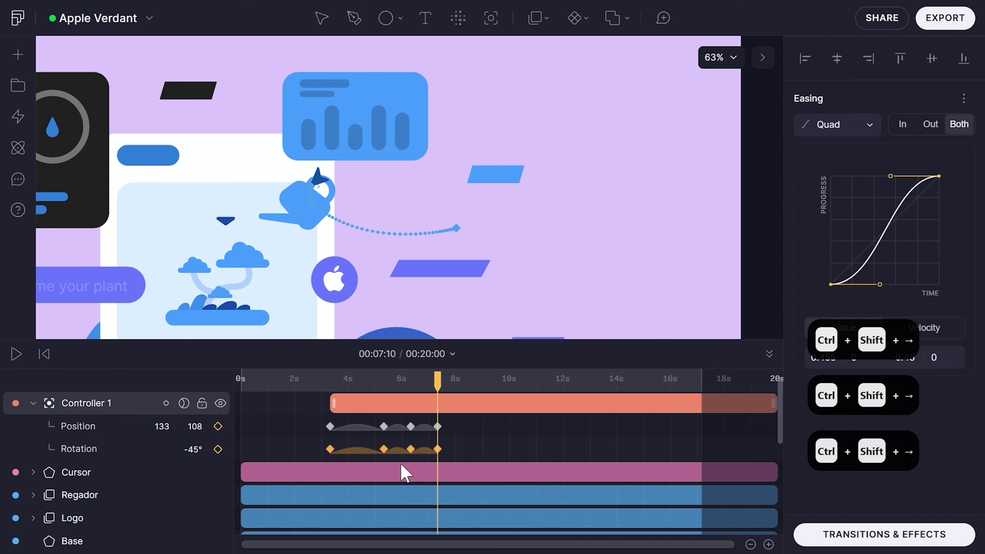
click(457, 450)
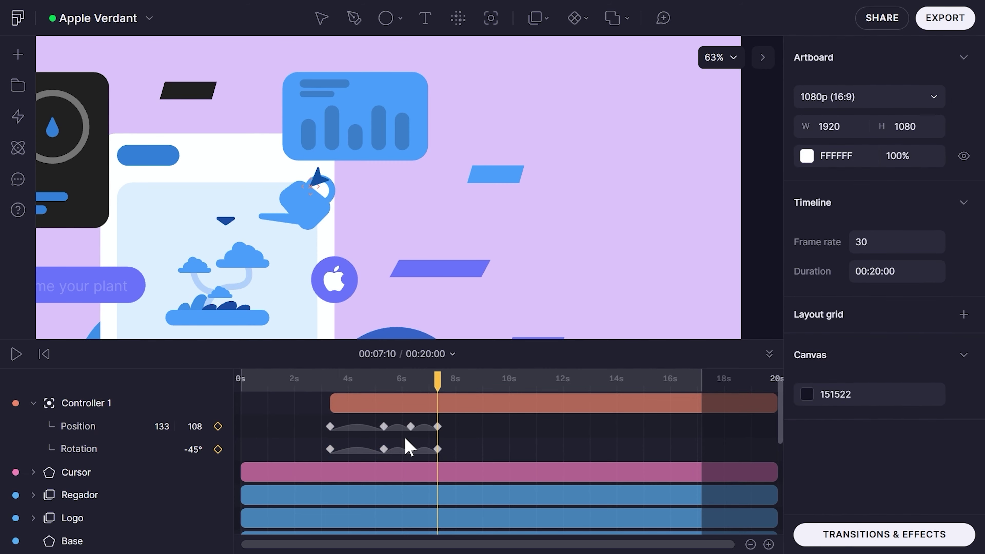
Copy Controller 1's first position and rotation keyframes and paste them at 00:09:10 to return the watering can to its stand
key(ctrl+shift+Right)
key(ctrl+shift+Right)
key(ctrl+shift+Right)
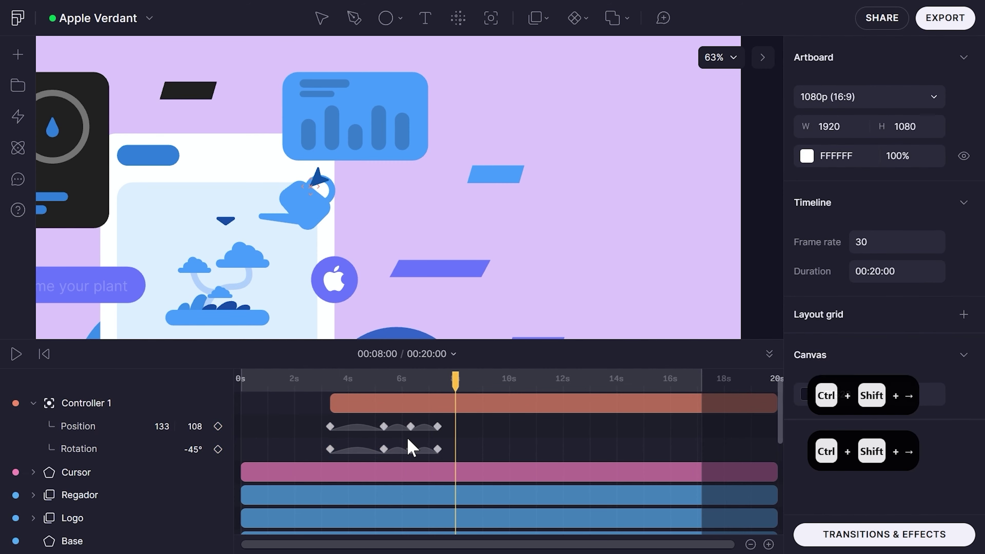
key(ctrl+shift+Right)
key(ctrl+shift+Right)
key(ctrl+shift+Right)
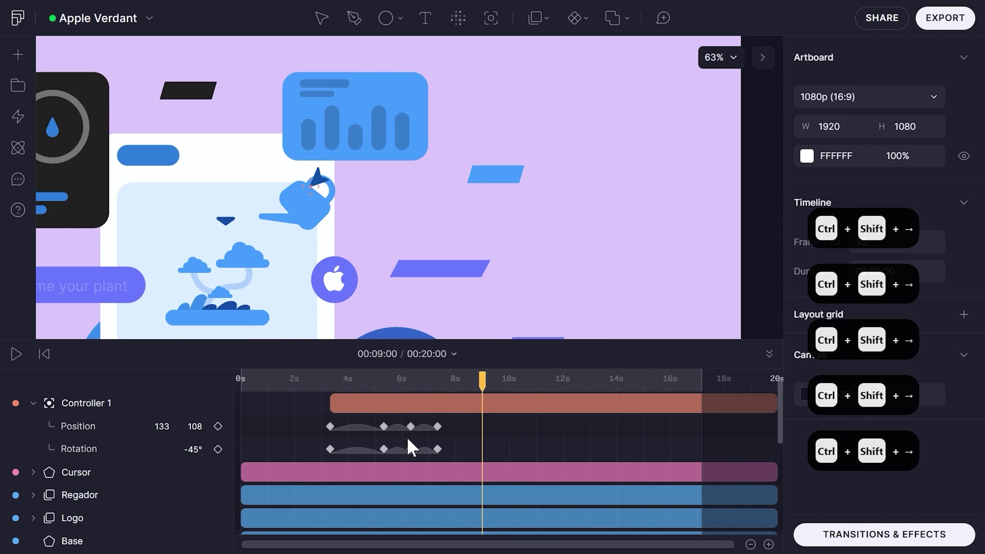
click(475, 406)
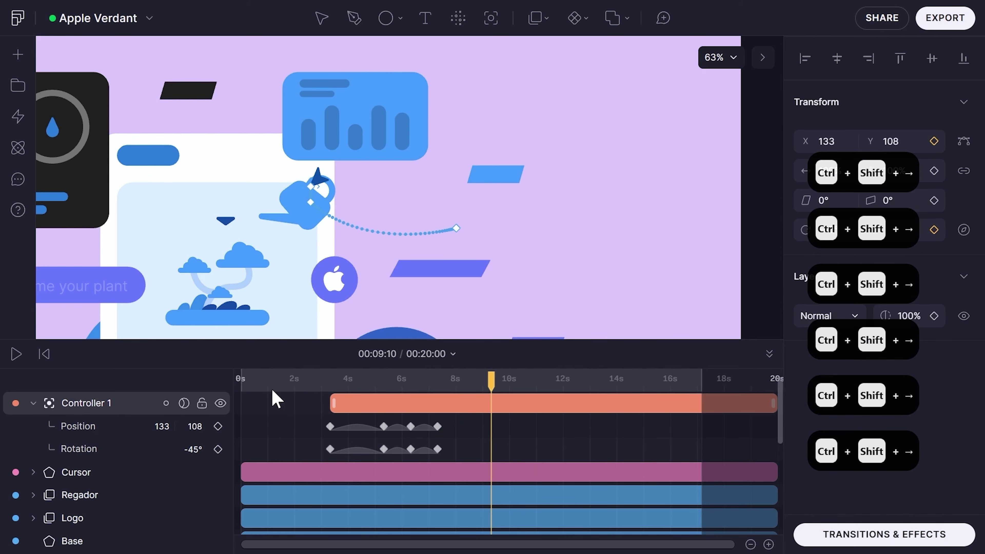
click(330, 431)
click(330, 426)
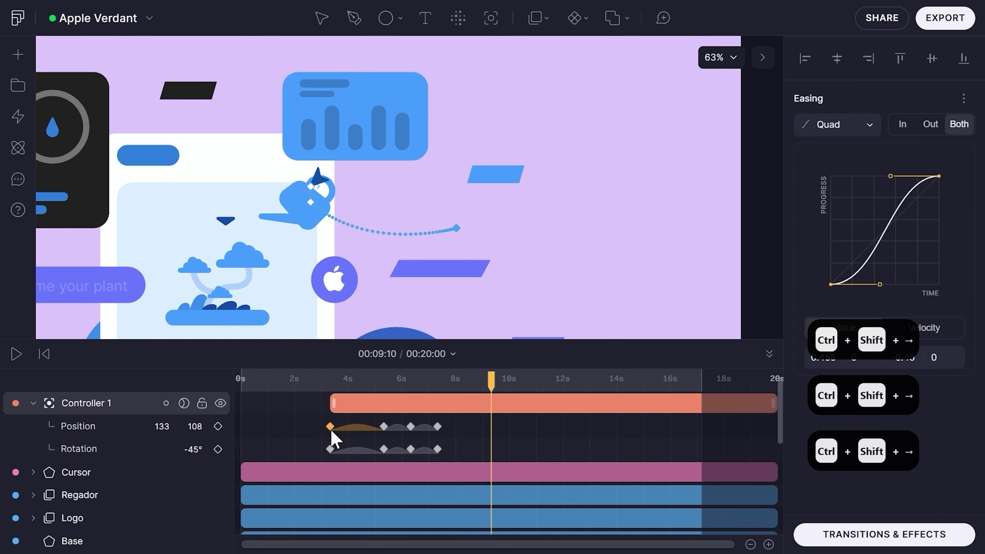
key(ctrl+c)
key(ctrl+v)
click(329, 449)
key(ctrl+c)
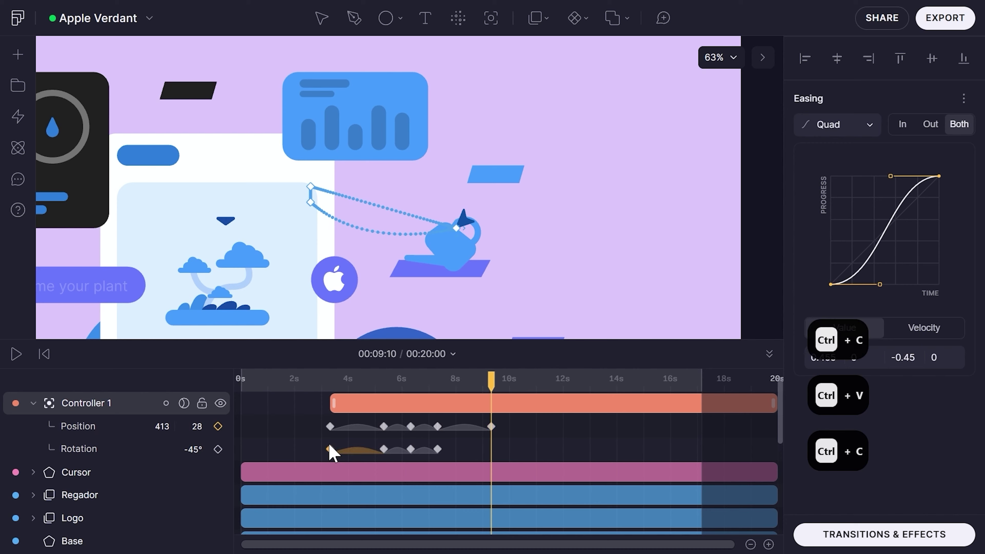
key(ctrl+v)
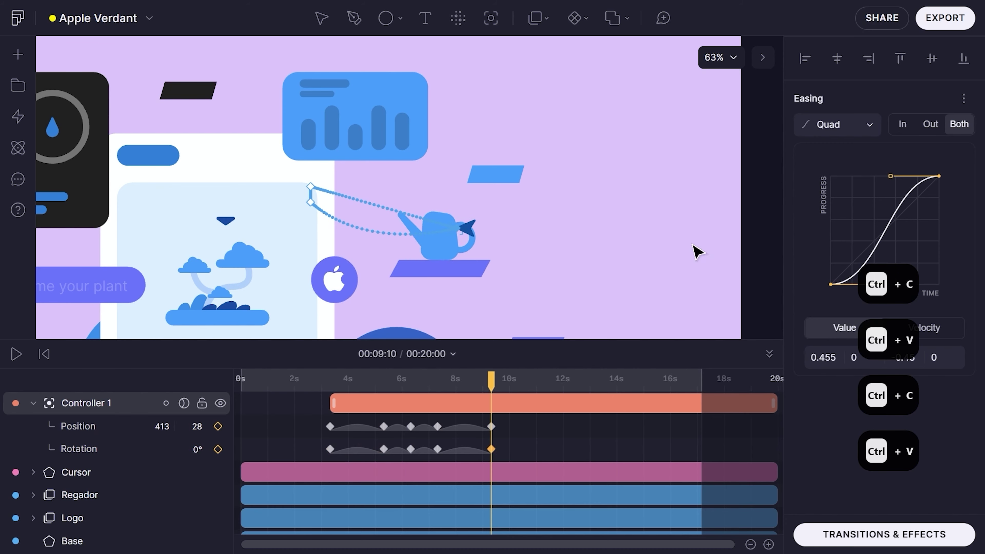
Open Controller 1's position path for editing
click(548, 411)
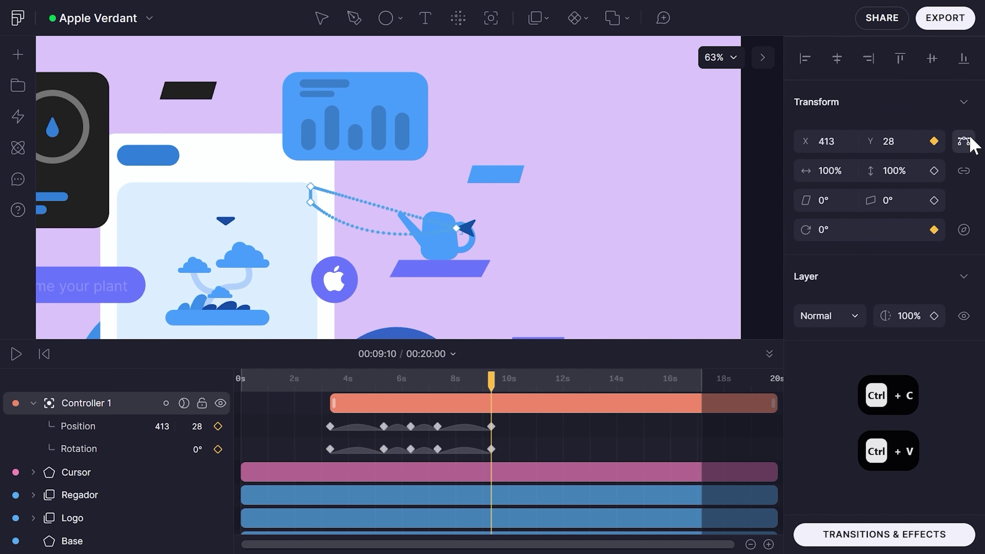
click(964, 141)
Try curving the position path at the X 133, Y 108 point and at the watering can's end, undoing each attempt
click(315, 190)
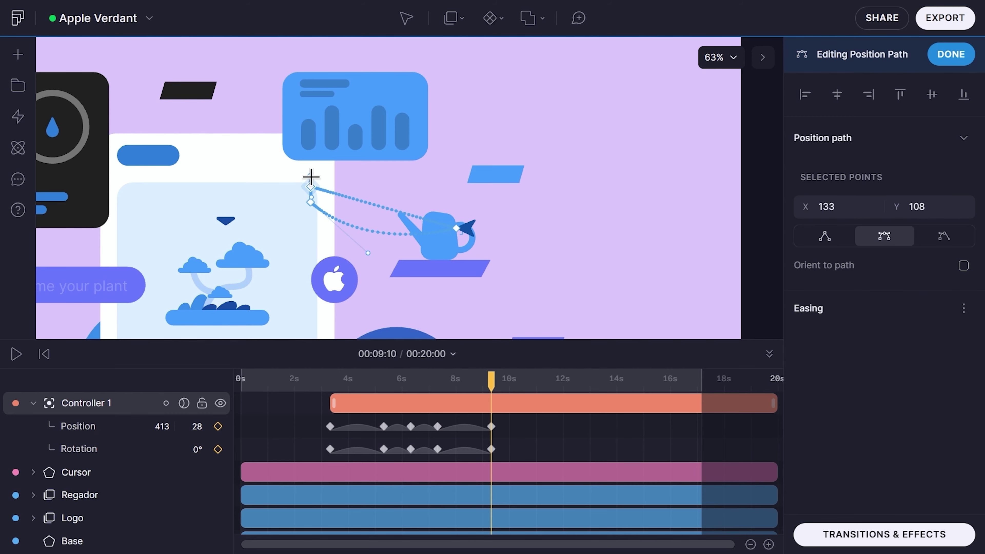
scroll(314, 190, up, 5)
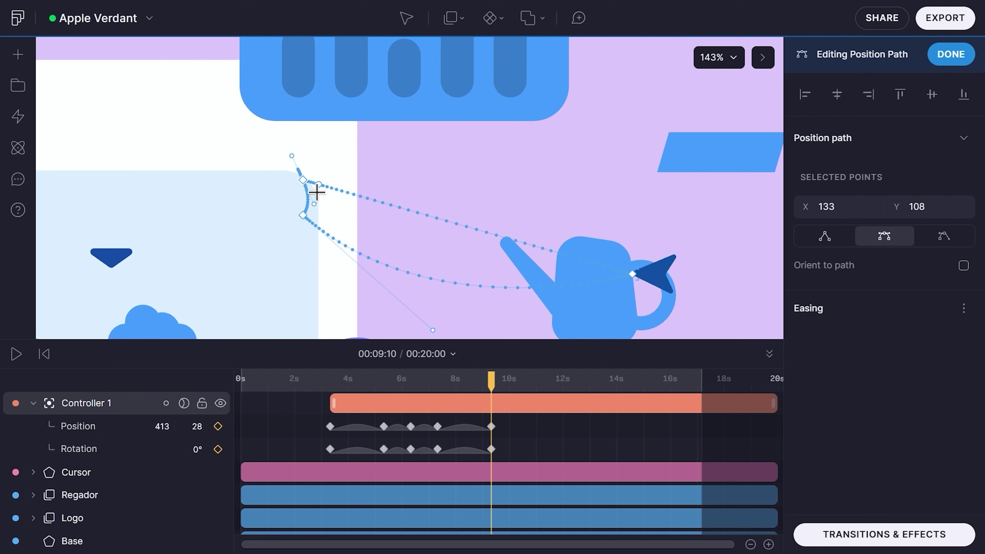
key(ctrl+z)
scroll(309, 214, up, 4)
key(ctrl+z)
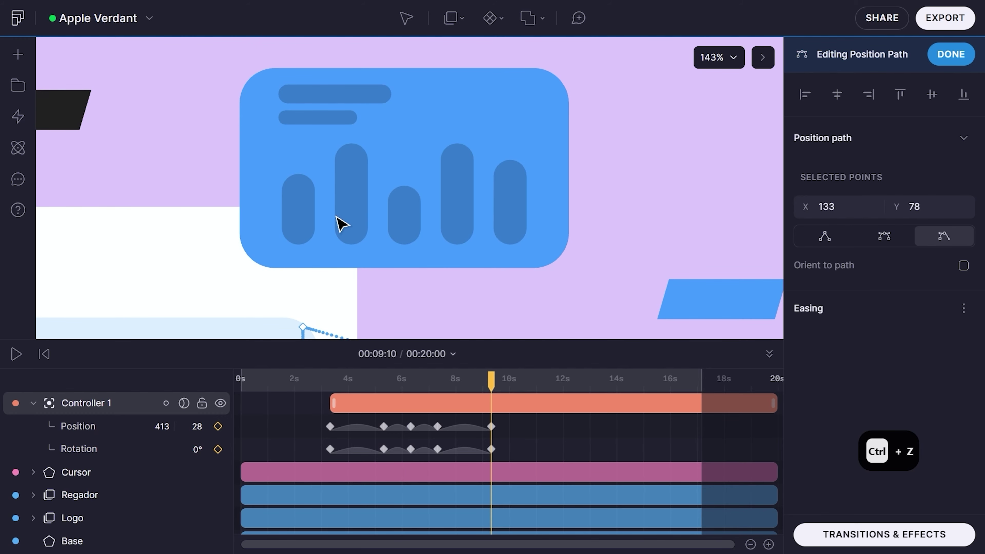
scroll(340, 224, down, 4)
scroll(414, 308, up, 6)
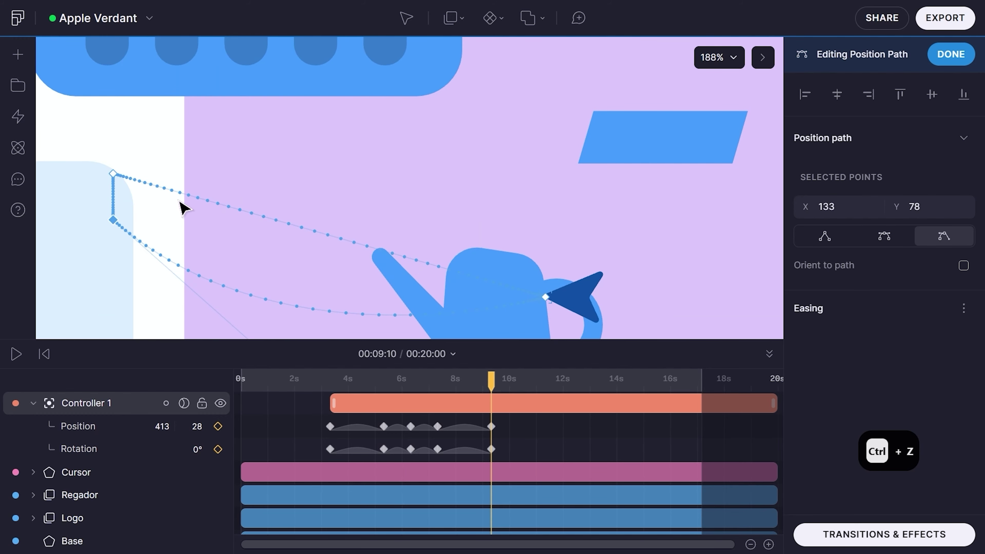
key(ctrl+z)
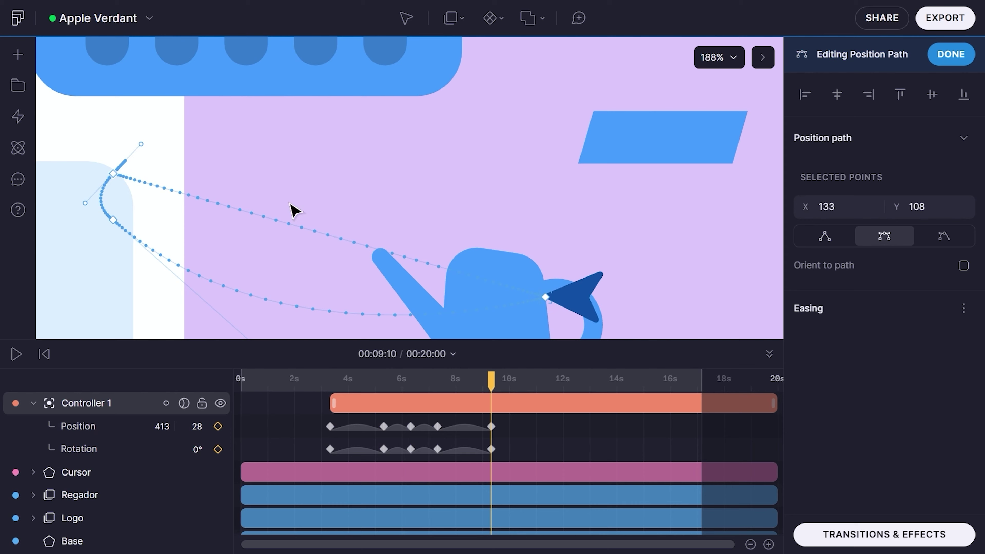
key(ctrl+z)
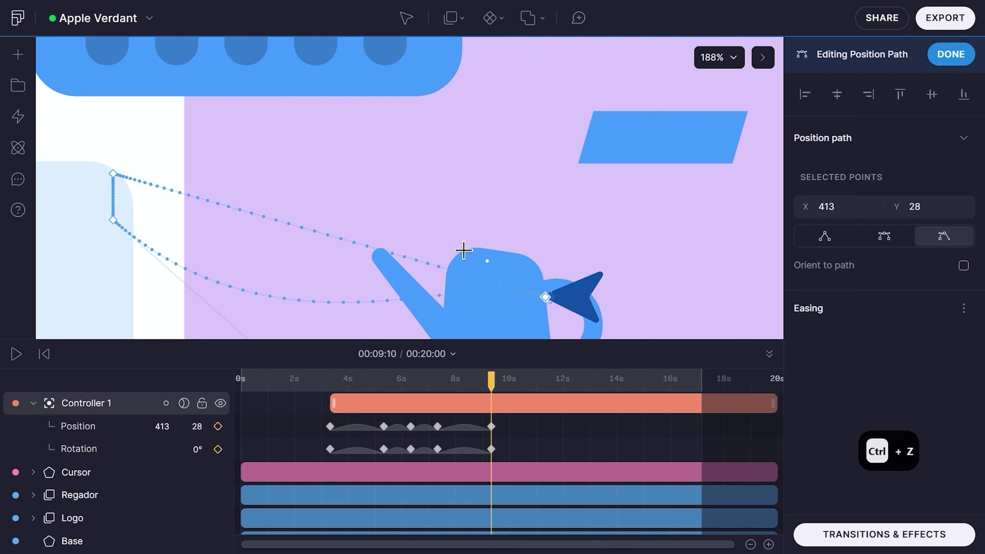
key(ctrl+z)
drag(546, 293, 307, 279)
key(ctrl+z)
Curve the return path downward from its end point at the watering can and flatten the outbound curve using the X 133, Y 78 point's handle
click(545, 310)
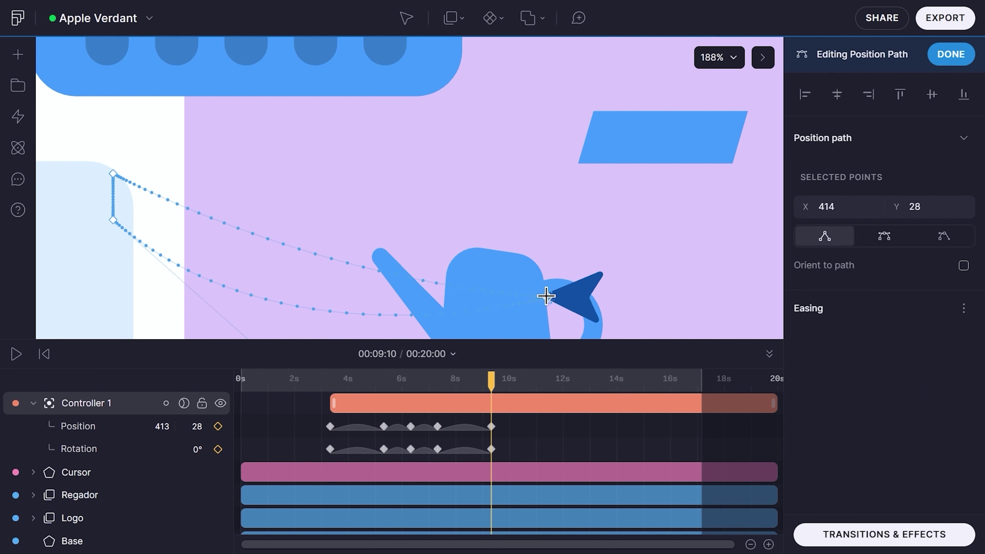
scroll(545, 233, down, 5)
scroll(437, 266, up, 3)
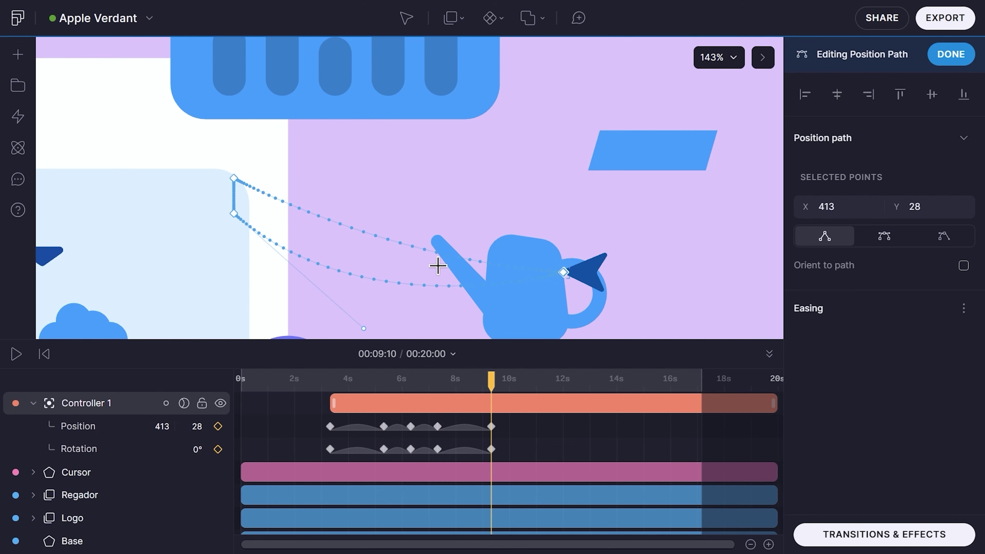
drag(364, 330, 361, 305)
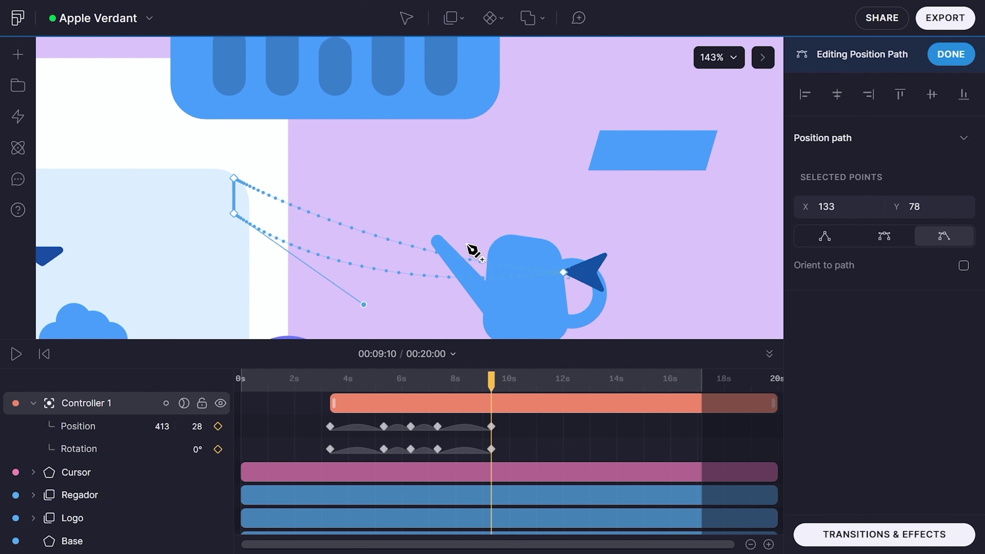
Play the animation from 00:02:24 to check the watering can's outbound and return paths
scroll(469, 248, down, 6)
click(316, 382)
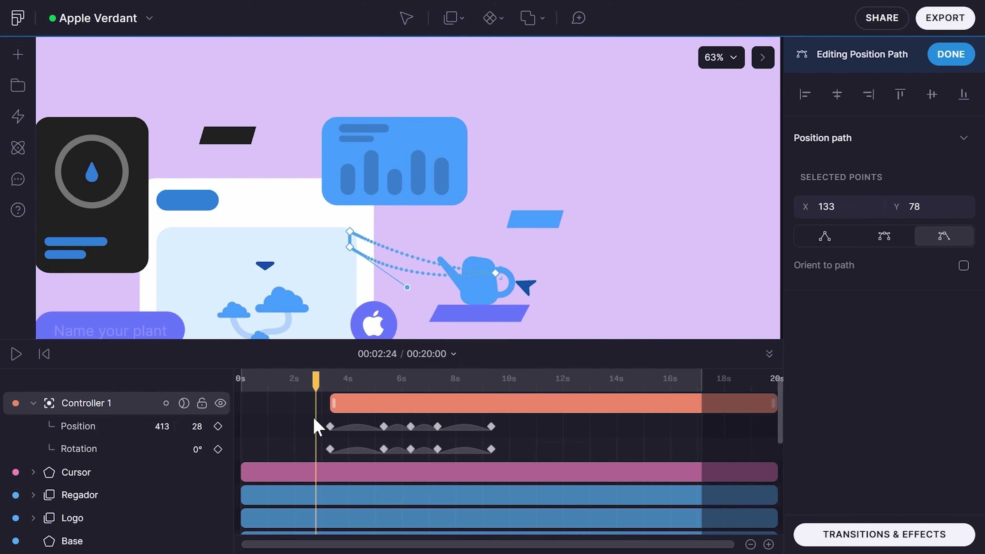
key(space)
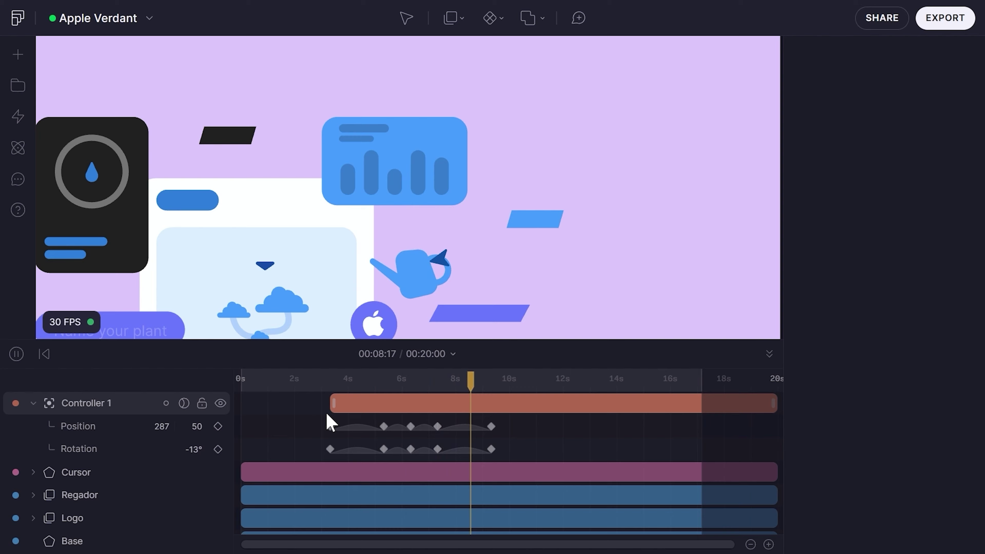
Add a position keyframe to the Cursor layer at 00:09:10, where Controller 1's motion ends
drag(504, 390, 497, 380)
click(506, 455)
click(502, 471)
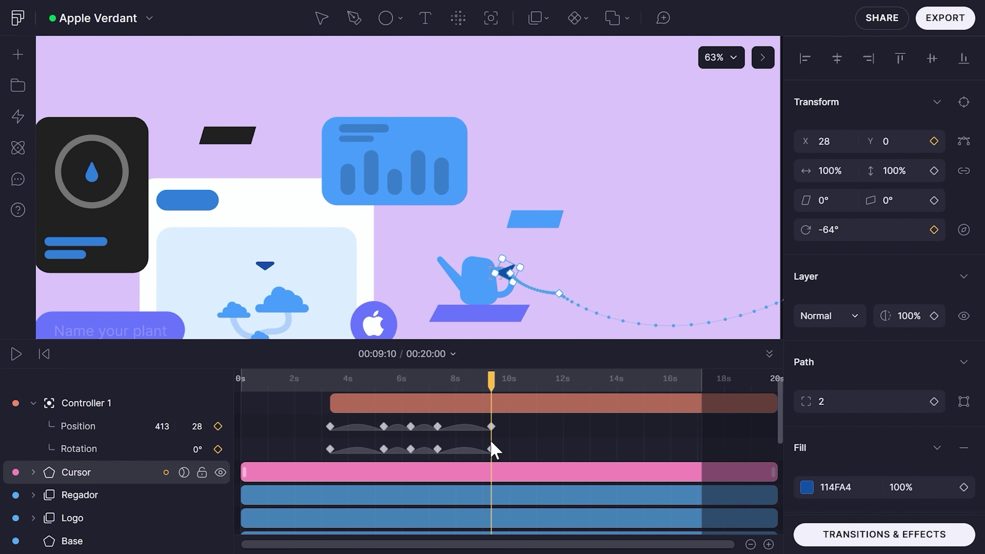
scroll(535, 217, down, 3)
scroll(322, 334, up, 2)
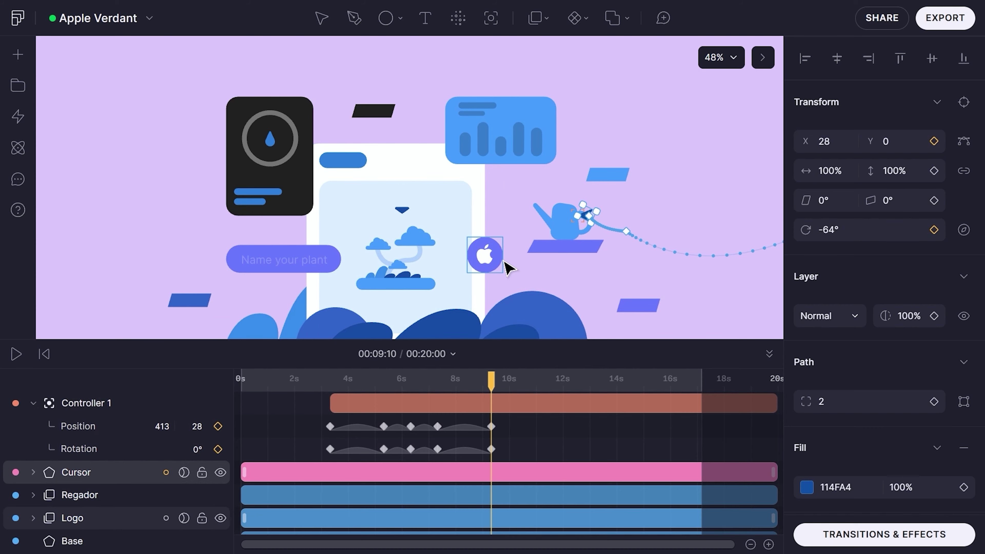
key(alt+p)
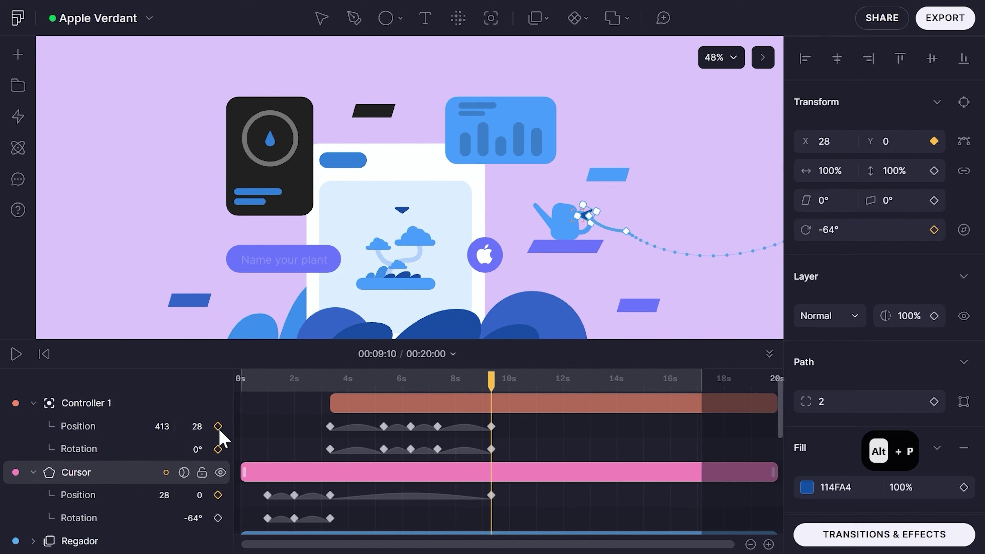
Trim the end of the Controller 1 layer to 00:09:10
click(698, 402)
drag(771, 402, 499, 409)
click(508, 455)
click(506, 477)
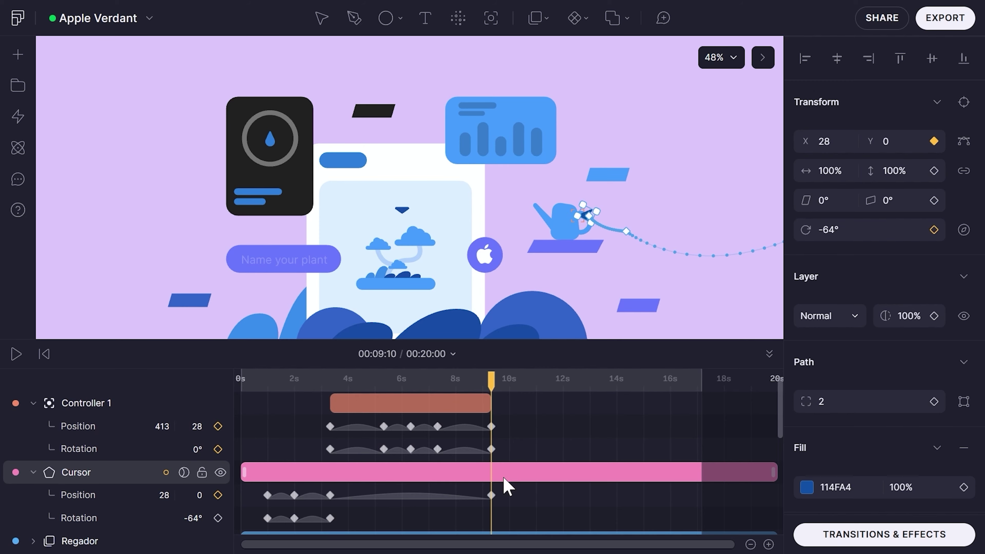
Add a rotation keyframe to the Cursor layer at 00:09:10
key(alt+r)
scroll(510, 446, down, 3)
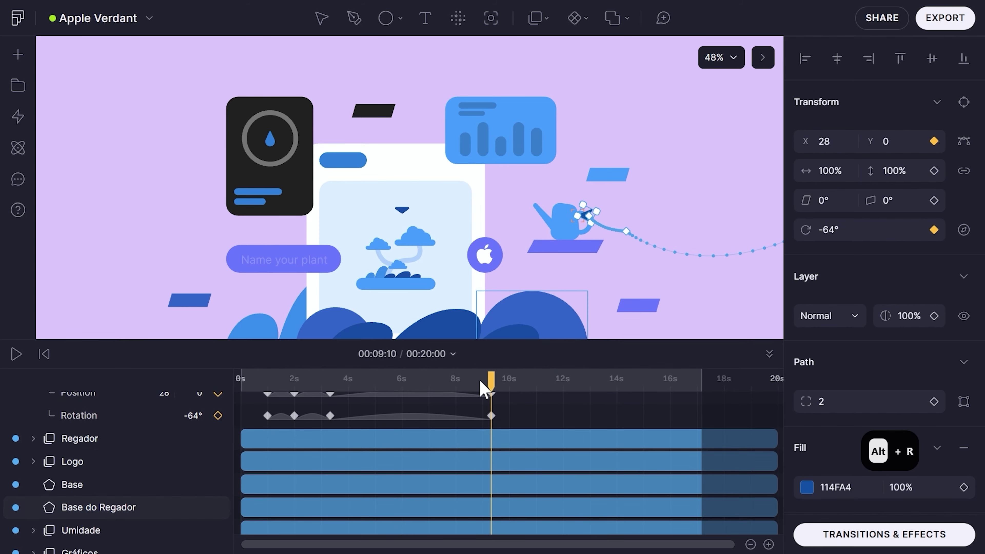
scroll(519, 410, up, 3)
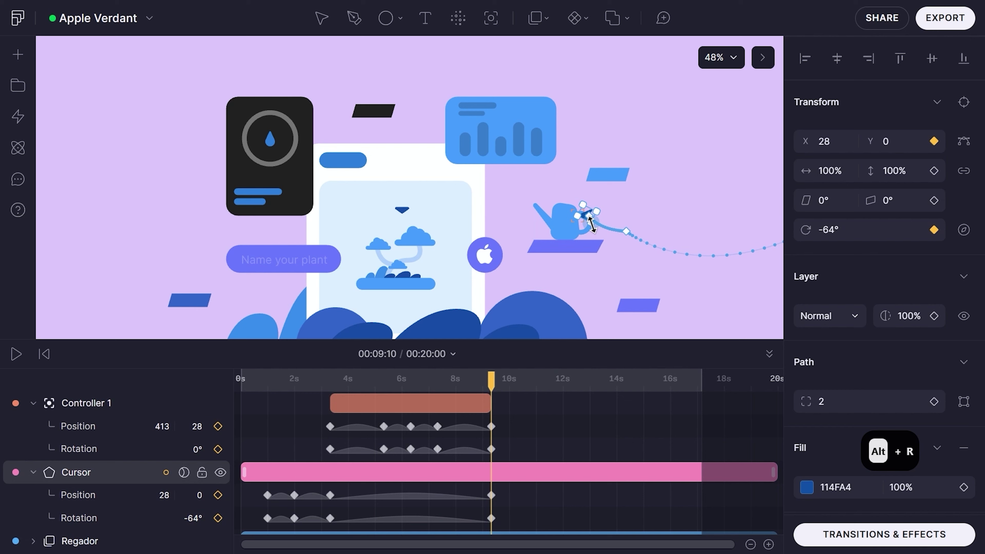
At 00:11:00, move the Cursor onto the "Name your plant" field, at X -712, Y -110
key(ctrl+shift+Right)
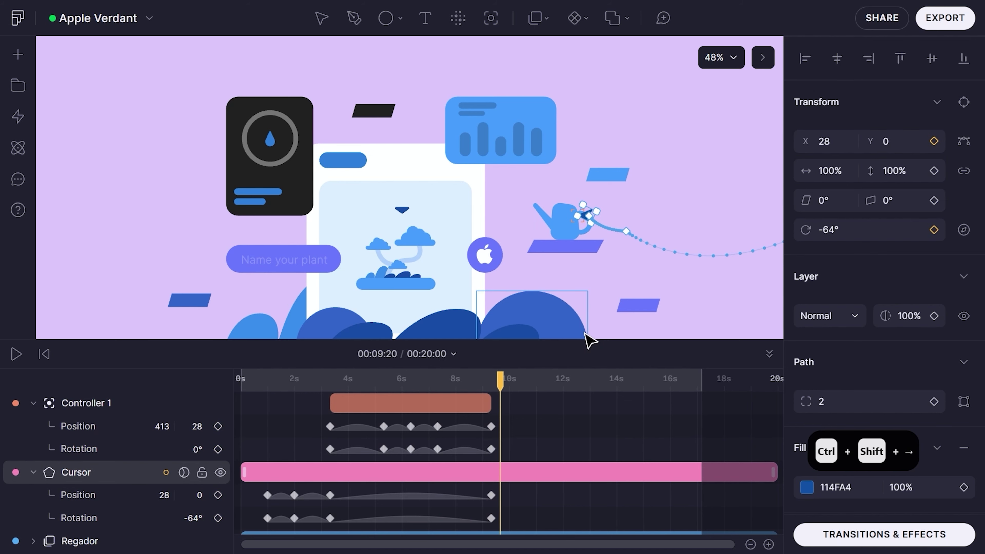
key(ctrl+shift+Right)
key(ctrl+shift+Right)
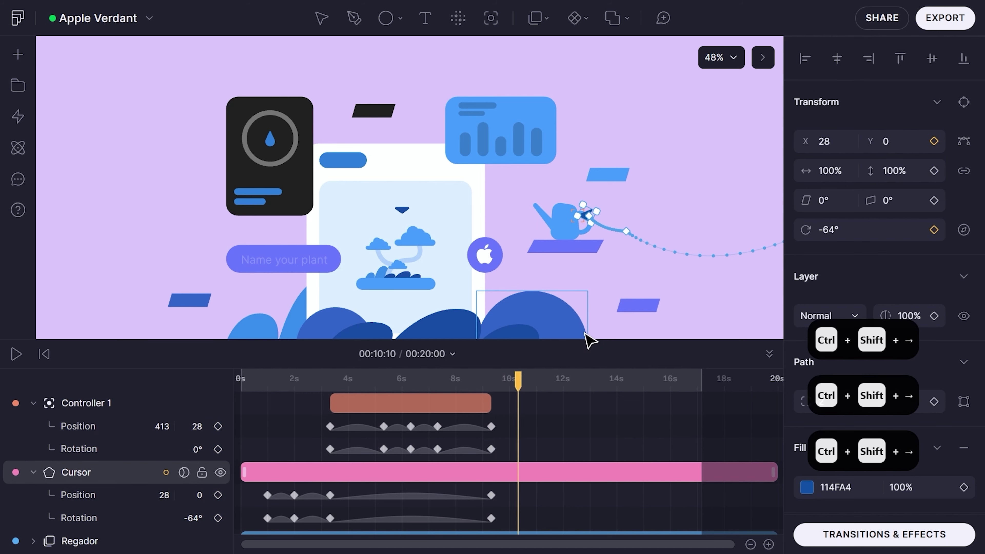
key(ctrl+shift+Right)
key(ctrl+shift+Right)
key(Escape)
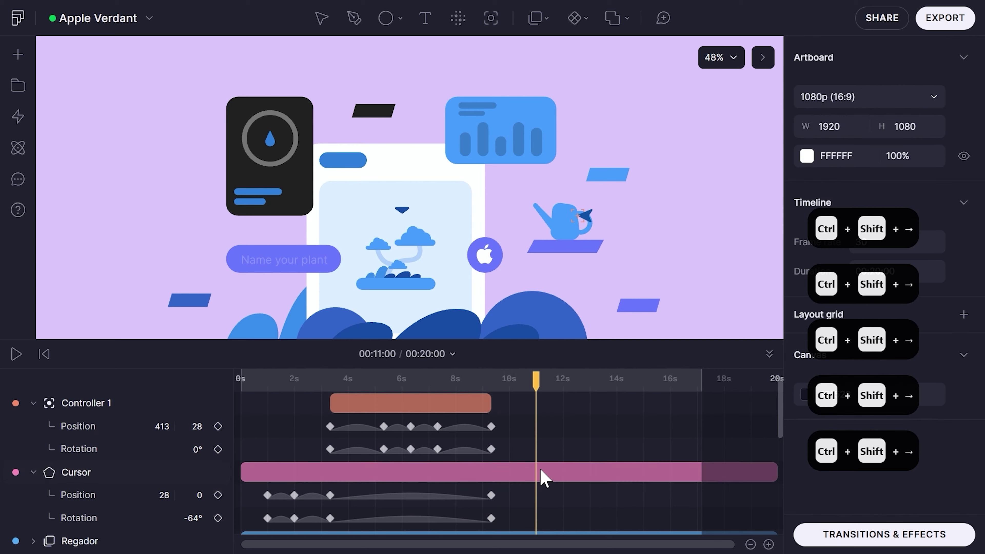
click(540, 475)
key(Left)
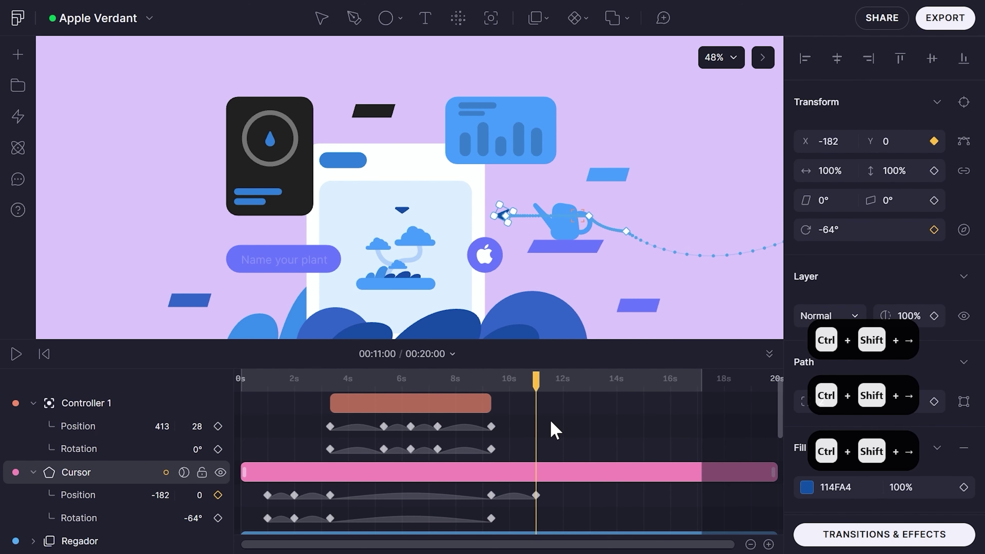
key(shift+Left)
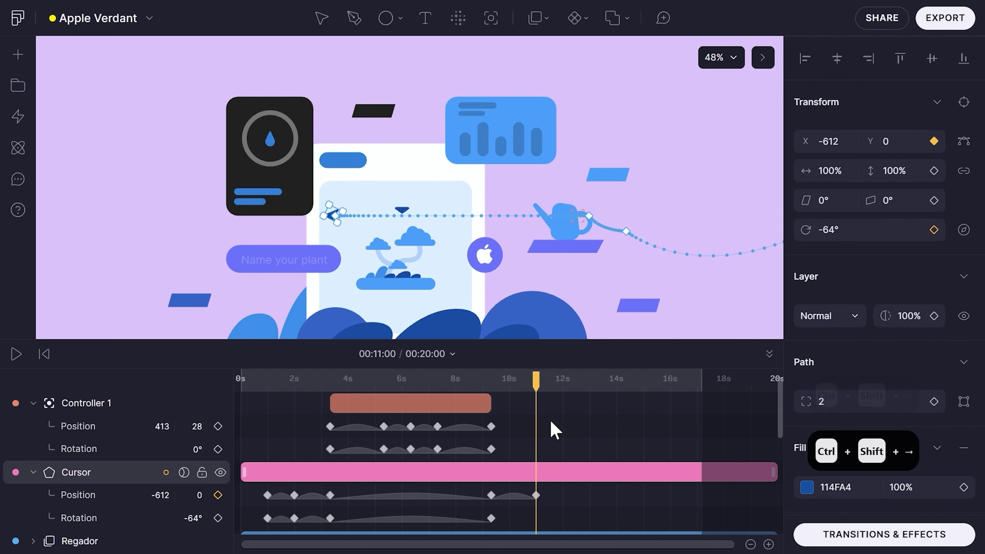
key(shift+Up)
key(shift+Down)
key(shift+Down)
key(shift+Down)
key(shift+Down)
key(shift+Down)
key(shift+Down)
key(shift+Down)
key(shift+Down)
key(shift+Down)
key(shift+Down)
key(shift+Down)
key(shift+Down)
key(shift+Down)
key(shift+Down)
key(shift+Down)
key(shift+Left)
key(shift+Left)
key(shift+Left)
key(shift+Left)
key(shift+Left)
key(shift+Left)
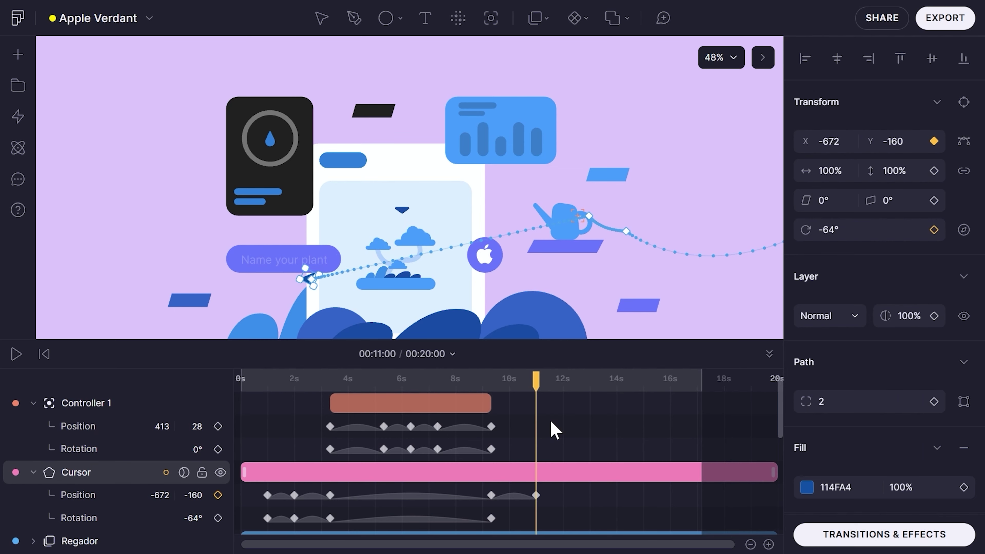
key(shift+Left)
key(shift+Up)
key(shift+Up)
key(shift+Up)
key(shift+Up)
key(shift+Up)
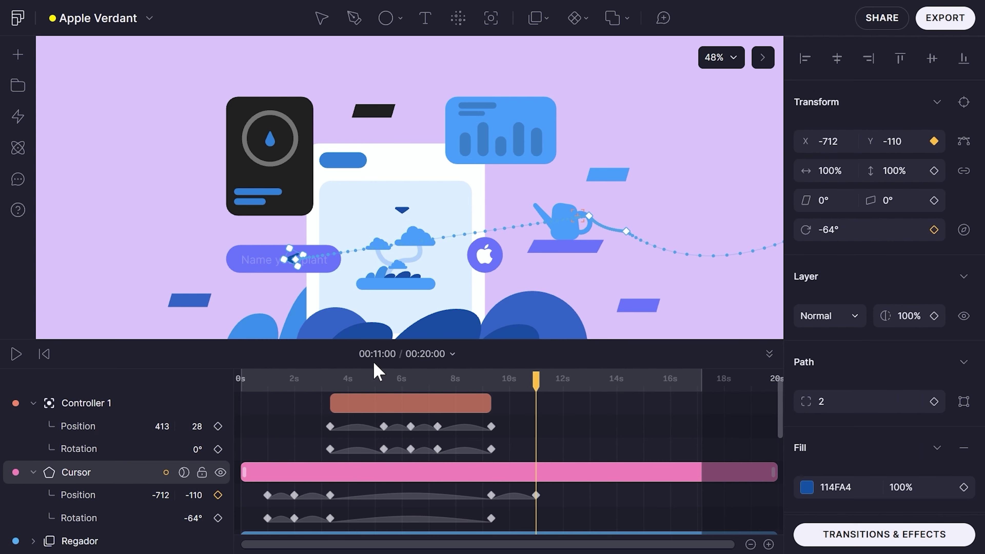
Edit the Cursor's position path and curve it downward from its end point on the "Name your plant" field
scroll(295, 287, up, 5)
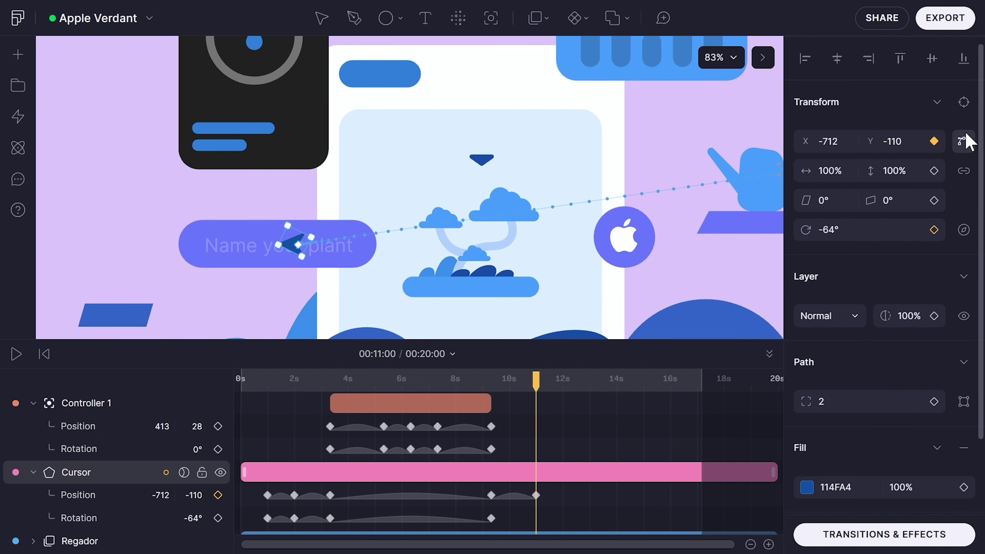
click(963, 141)
drag(303, 247, 632, 353)
scroll(579, 248, down, 2)
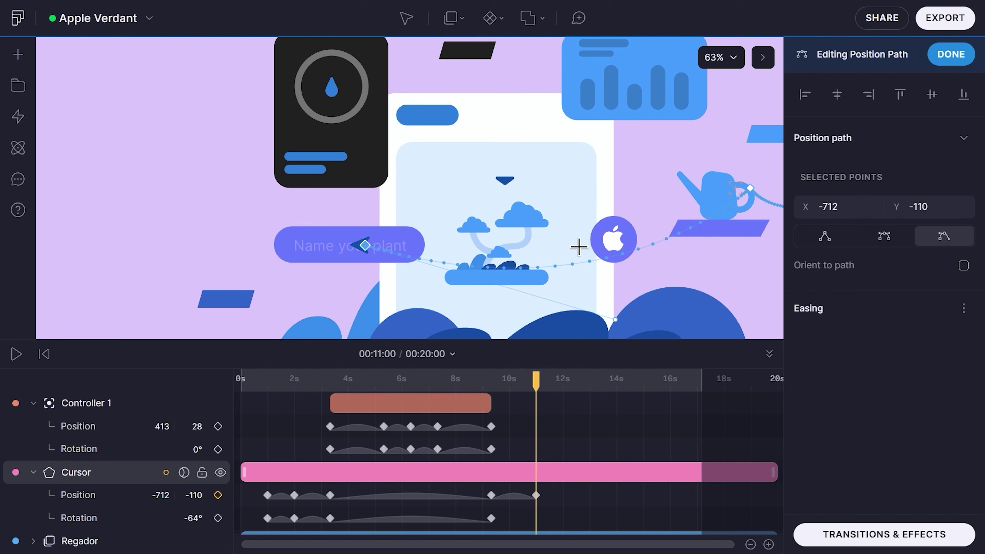
scroll(579, 247, down, 3)
scroll(431, 270, up, 5)
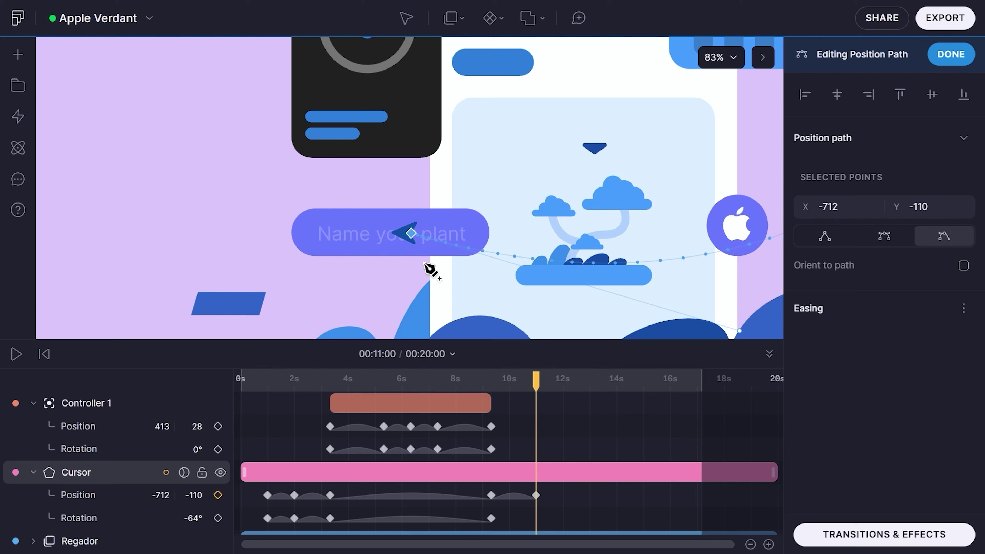
scroll(409, 238, up, 2)
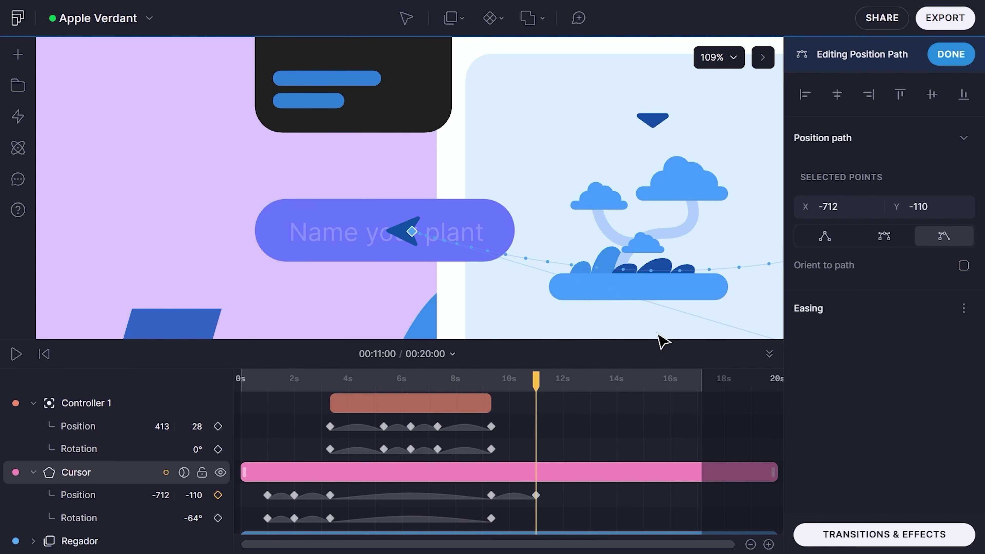
click(554, 500)
Rotate the Cursor to -21° at 00:11:00
click(543, 476)
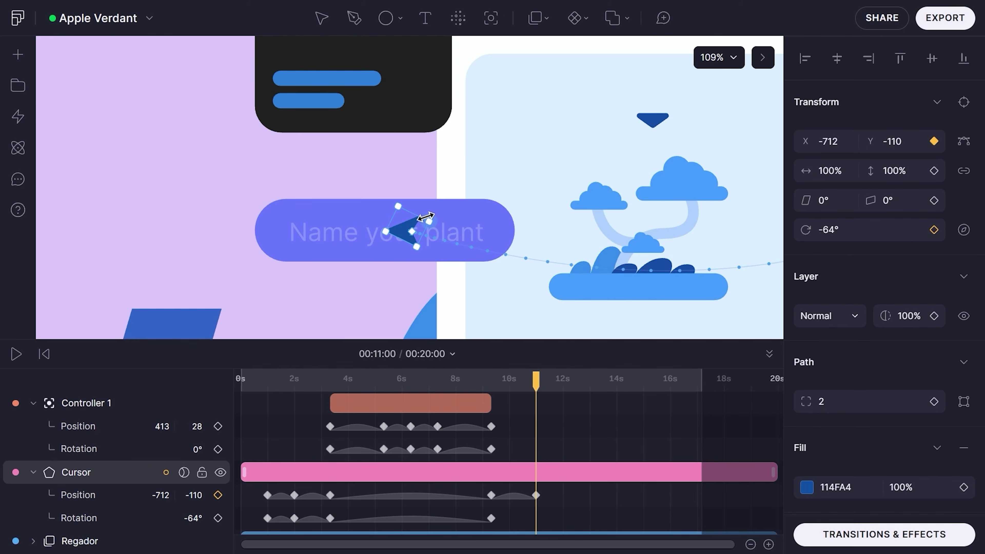
drag(437, 217, 443, 241)
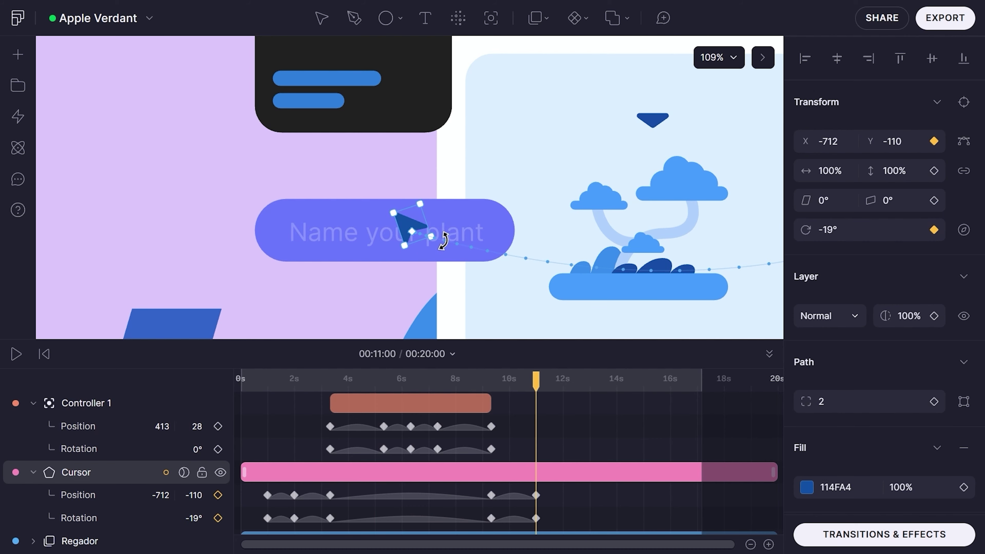
click(544, 495)
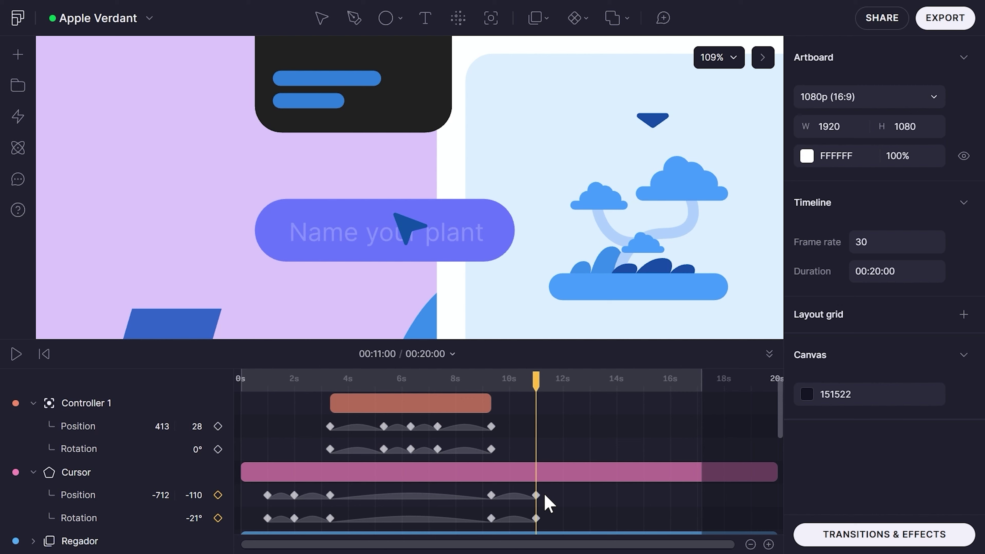
At 00:11:05, set the Cursor's rotation to -69° to create a click tilt
key(ctrl+Right)
key(ctrl+Right)
key(ctrl+Right)
key(ctrl+Right)
key(ctrl+Right)
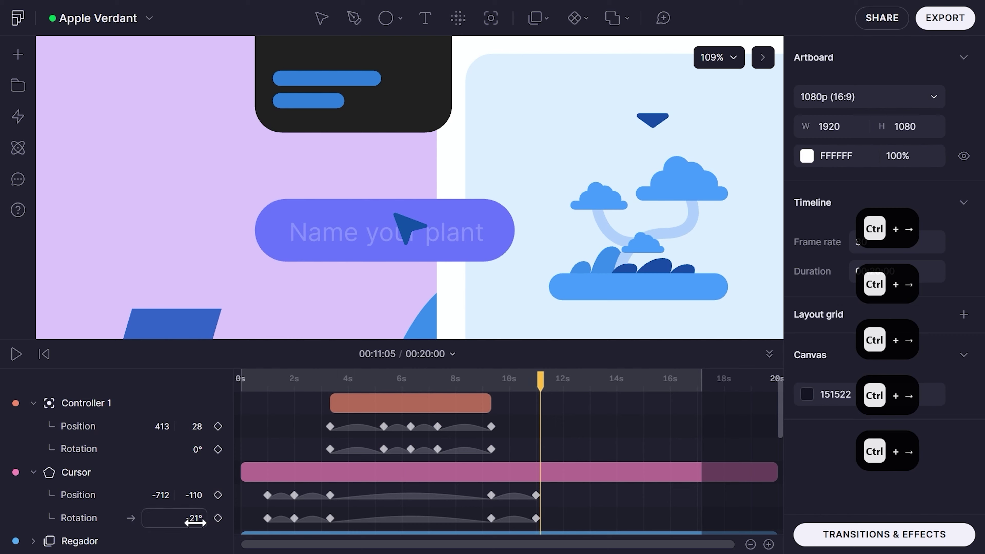
click(155, 523)
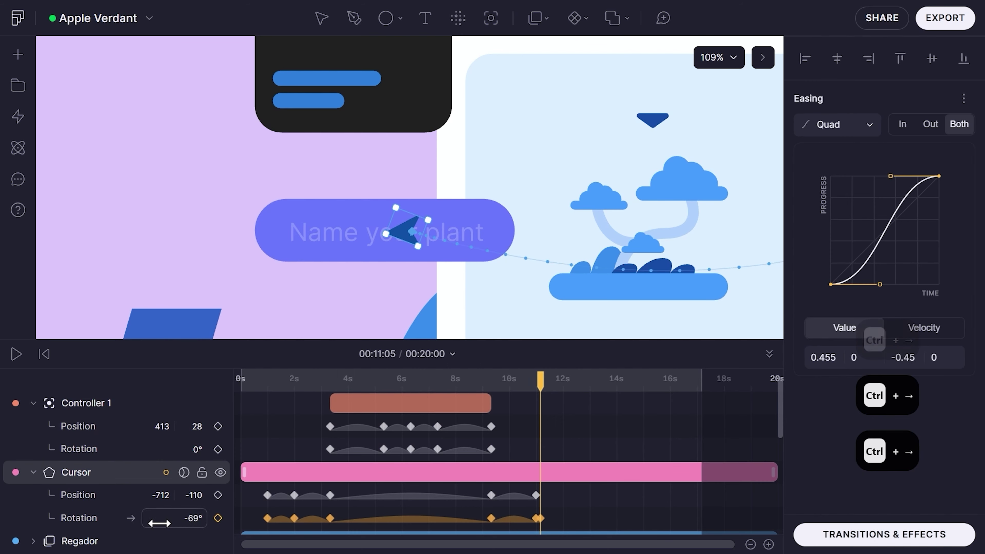
Copy an earlier rotation keyframe of the Cursor and paste it at 00:11:10
key(ctrl+Right)
key(ctrl+Right)
key(ctrl+Right)
key(ctrl+Right)
key(ctrl+Right)
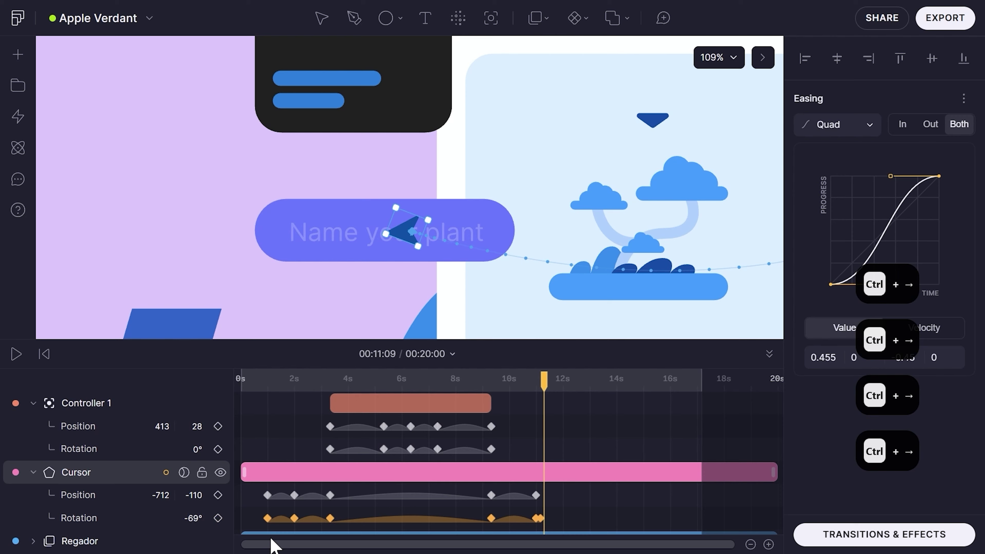
click(554, 520)
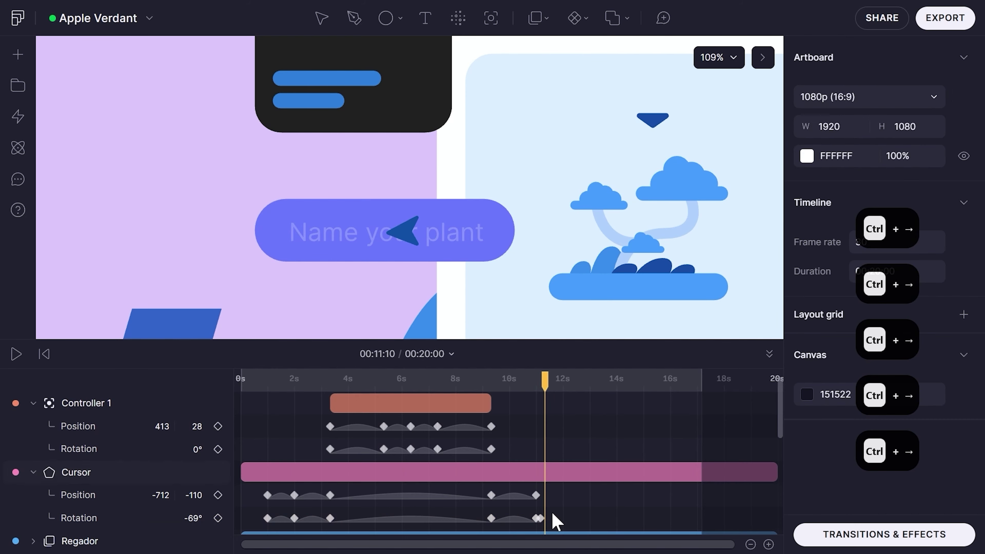
click(535, 518)
key(ctrl+c)
key(ctrl+v)
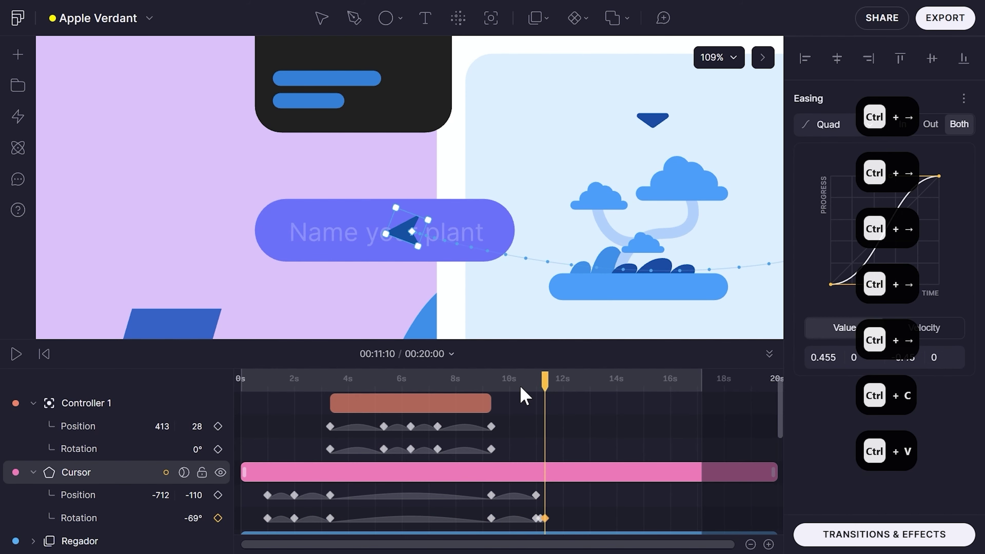
Set the Cursor's rotation at 00:11:10 to -23° and play back the click motion
key(space)
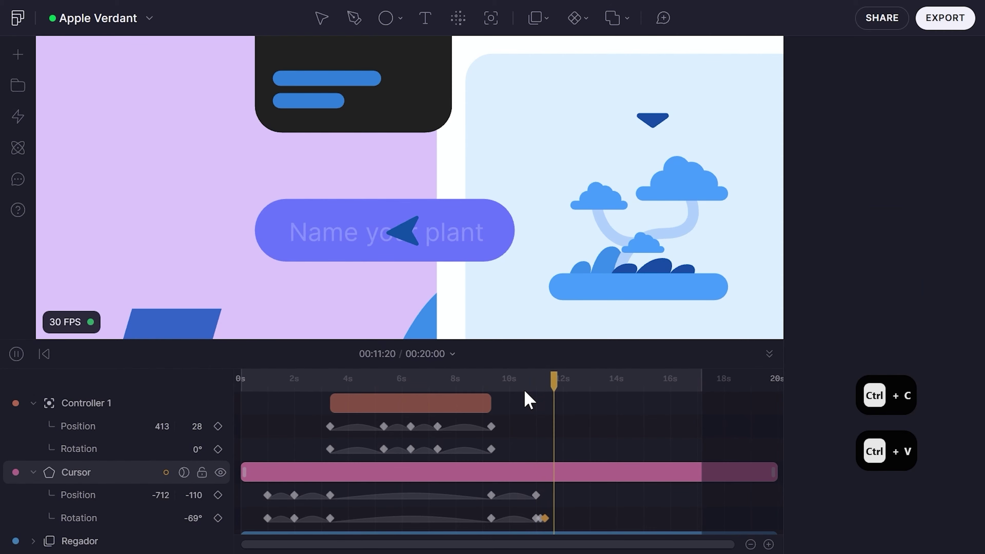
key(space)
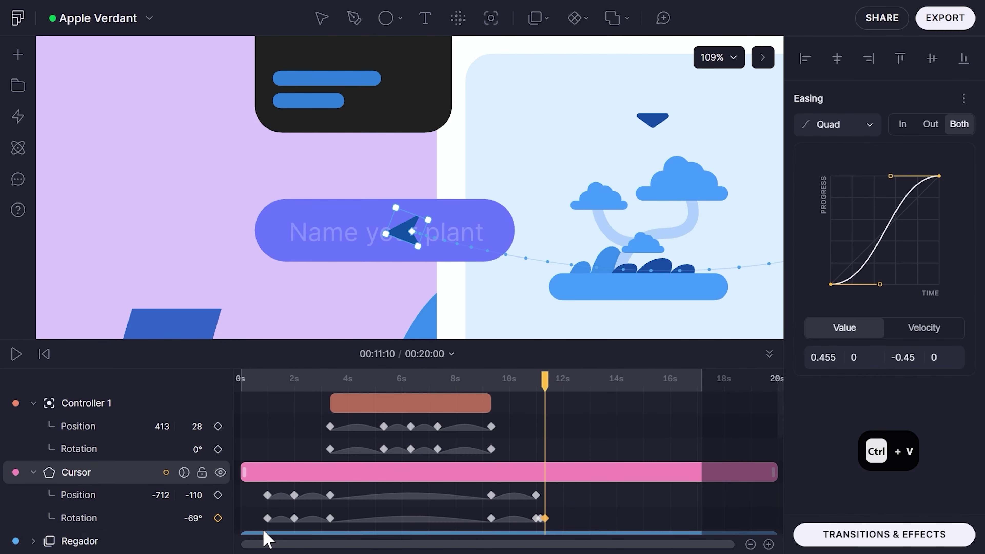
drag(198, 519, 238, 524)
click(570, 528)
key(space)
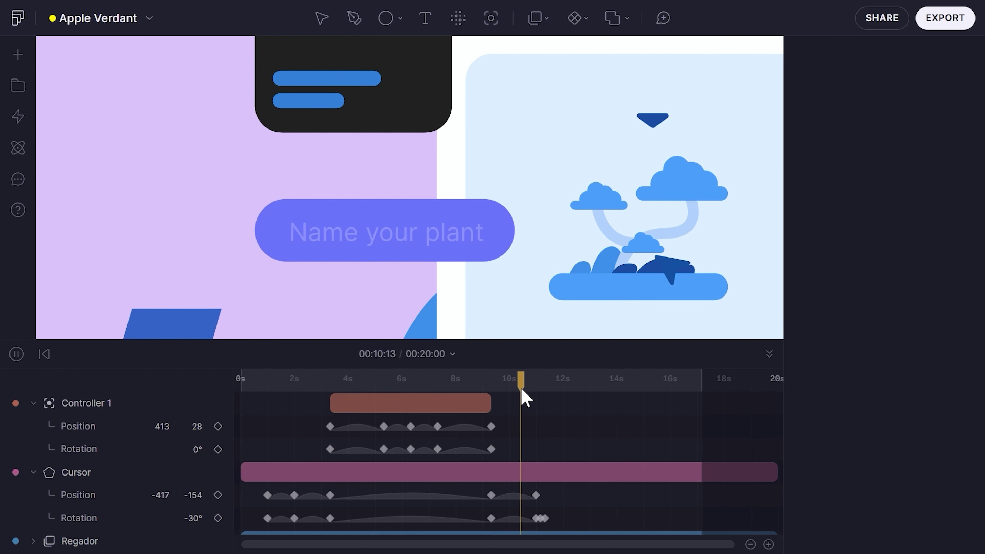
key(space)
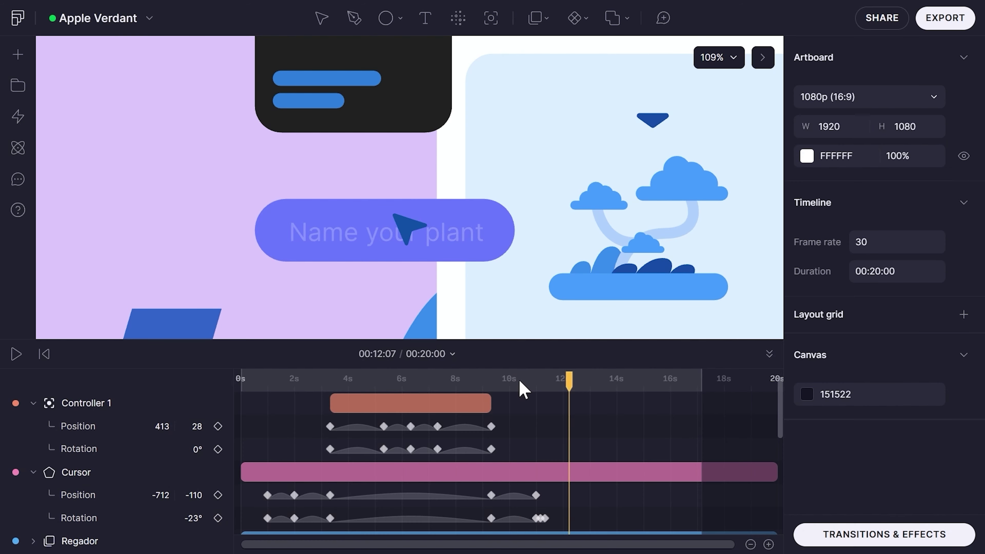
Enlarge the timeline around the click keyframes and set the Cursor's rotation at 00:11:05 to -44°
click(524, 390)
scroll(551, 520, up, 5)
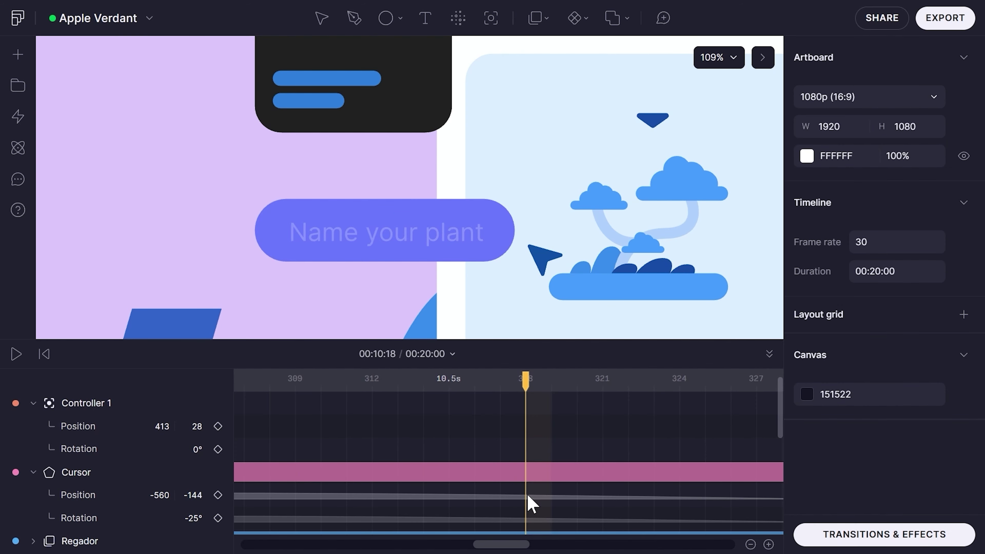
scroll(530, 500, down, 5)
drag(561, 381, 591, 381)
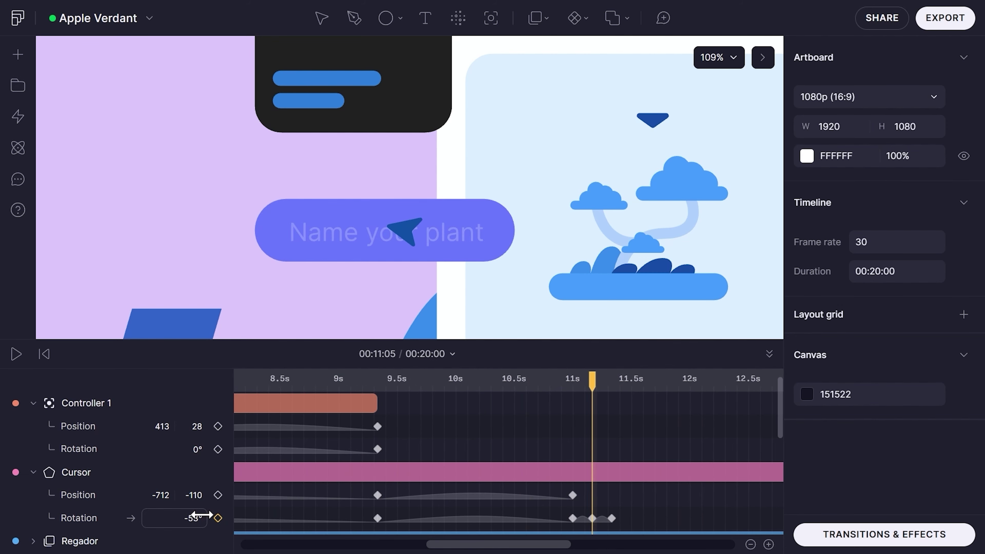
click(215, 520)
Replay the Cursor's click tilt from just before 00:11:00 and return to 00:11:05
click(549, 382)
key(space)
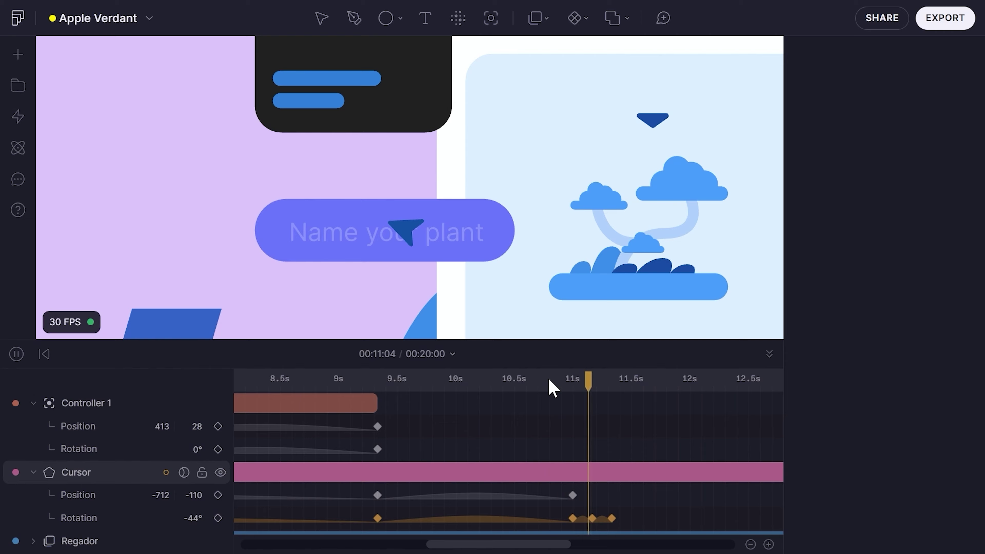
key(space)
drag(547, 388, 592, 384)
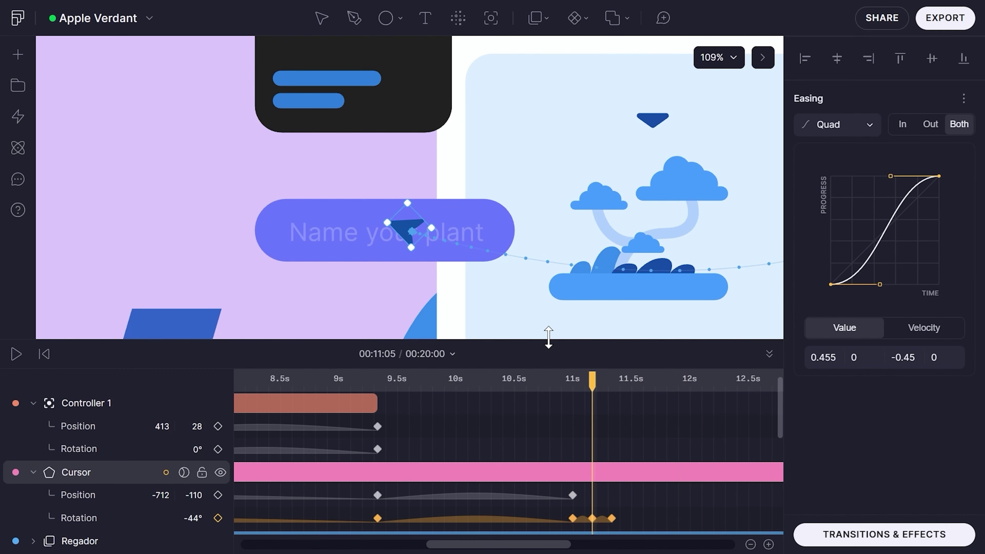
Play back the Cursor's click motion on the plant-name field with the whole scene in view
scroll(479, 290, down, 3)
scroll(584, 387, down, 3)
key(space)
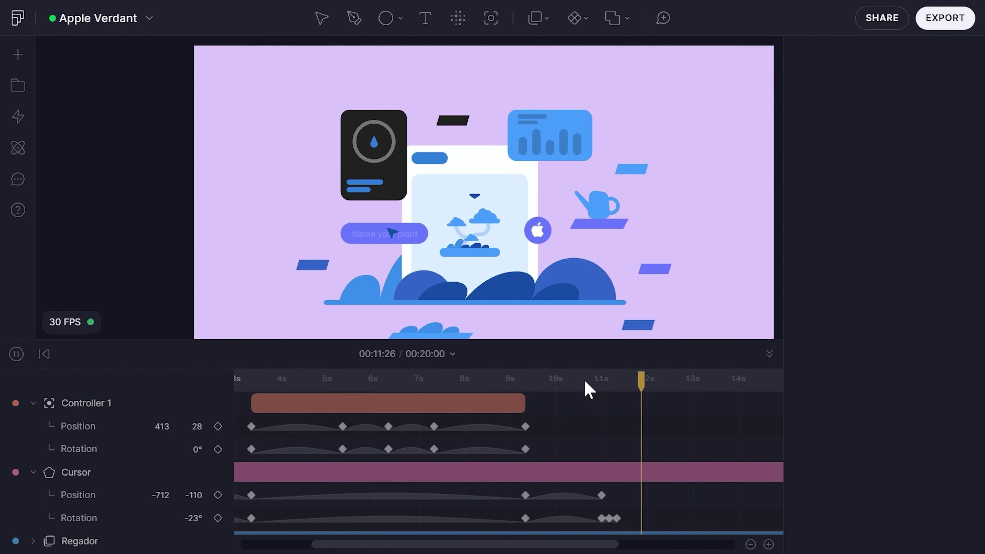
Add a position keyframe to the Cursor at 00:11:10
drag(599, 382, 617, 386)
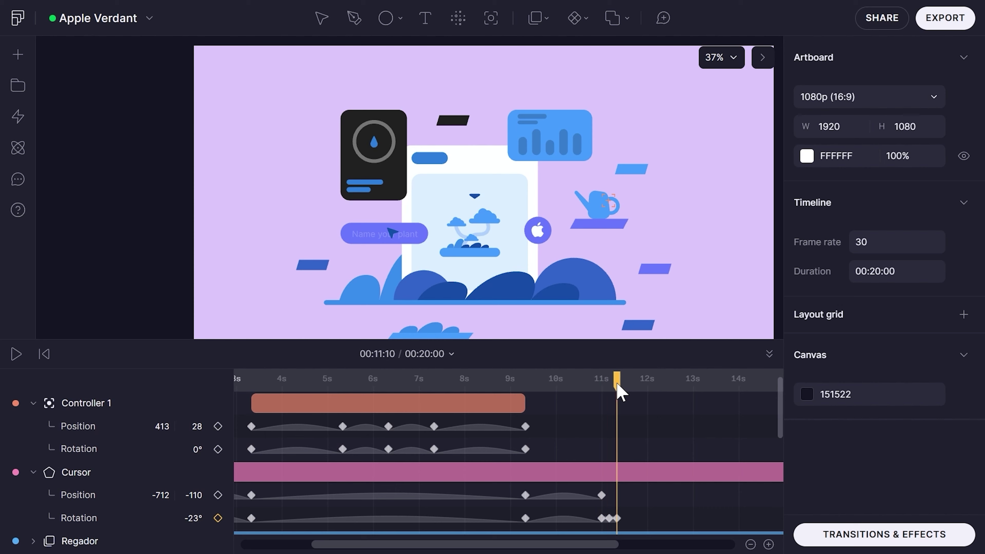
click(644, 477)
key(alt+p)
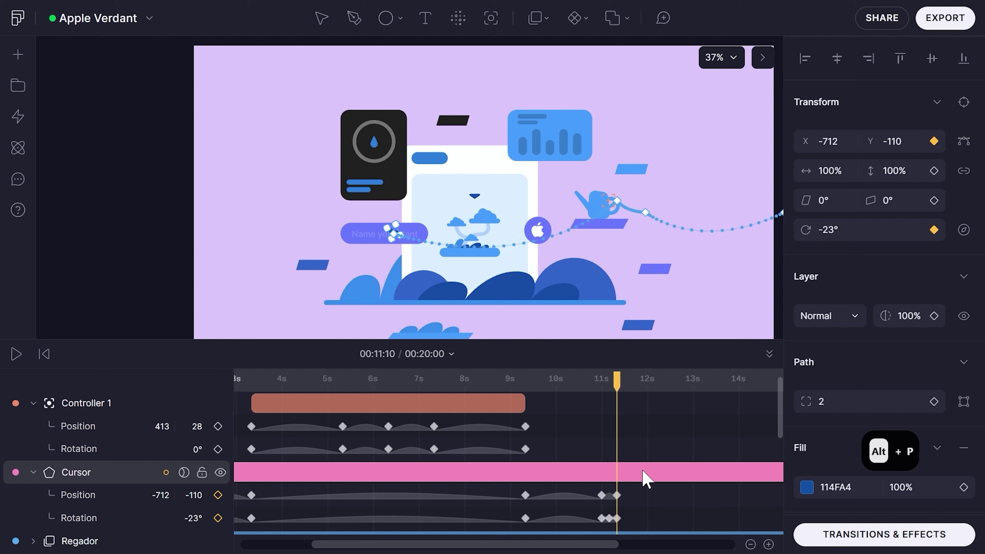
Add position and rotation keyframes to the Cursor at 00:12:20
key(ctrl+shift+Right)
key(ctrl+shift+Right)
key(ctrl+shift+Right)
key(ctrl+shift+Right)
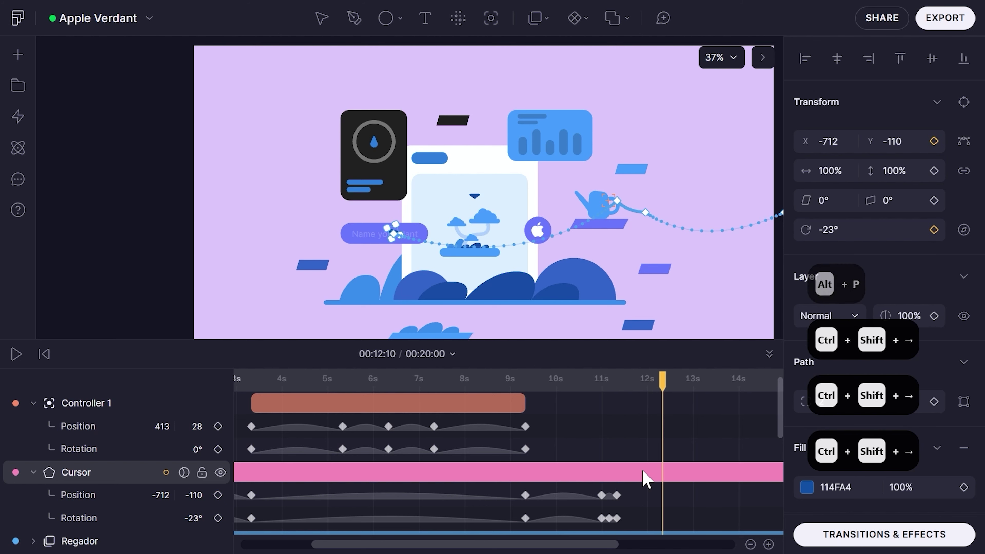
key(ctrl+shift+Right)
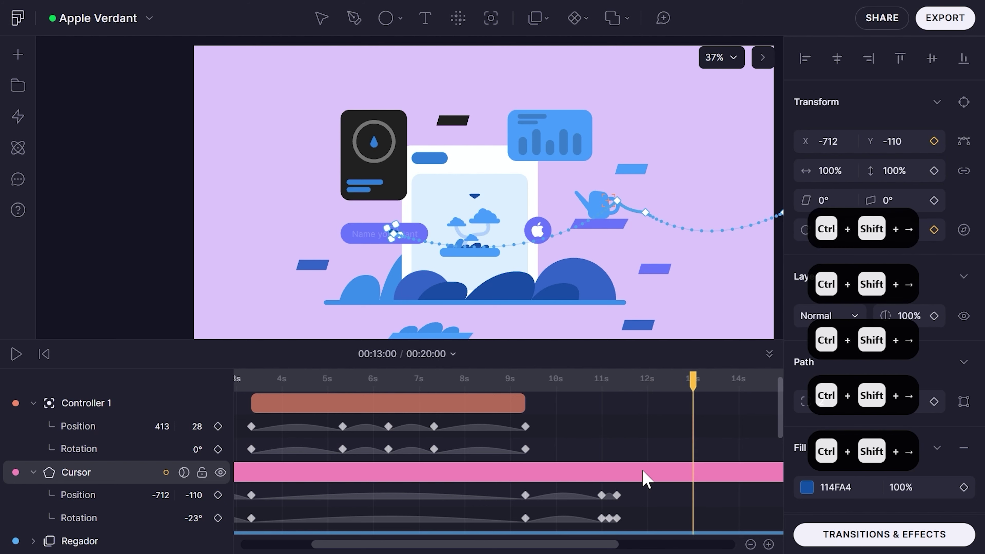
key(ctrl+shift+Right)
key(ctrl+shift+Left)
key(ctrl+shift+Left)
key(ctrl+shift+Left)
key(ctrl+shift+Left)
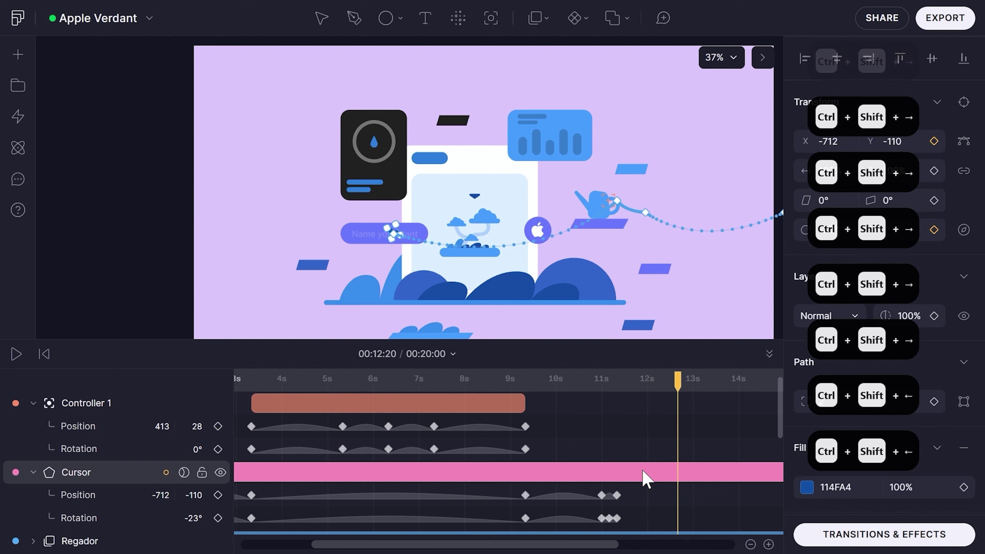
key(ctrl+shift+Left)
key(ctrl+shift+Left)
key(ctrl+shift+Right)
key(ctrl+shift+Right)
key(ctrl+shift+Right)
key(ctrl+shift+Right)
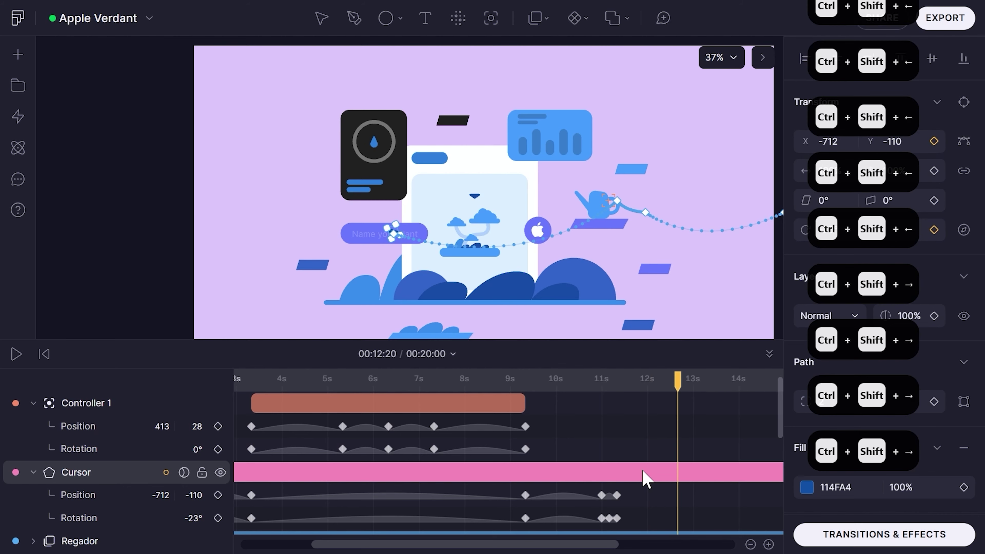
click(217, 495)
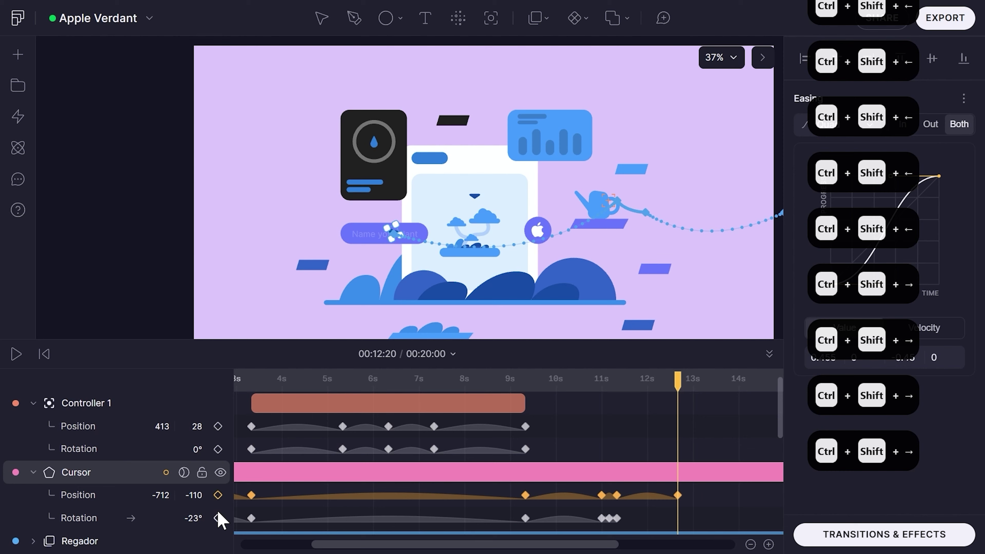
click(218, 518)
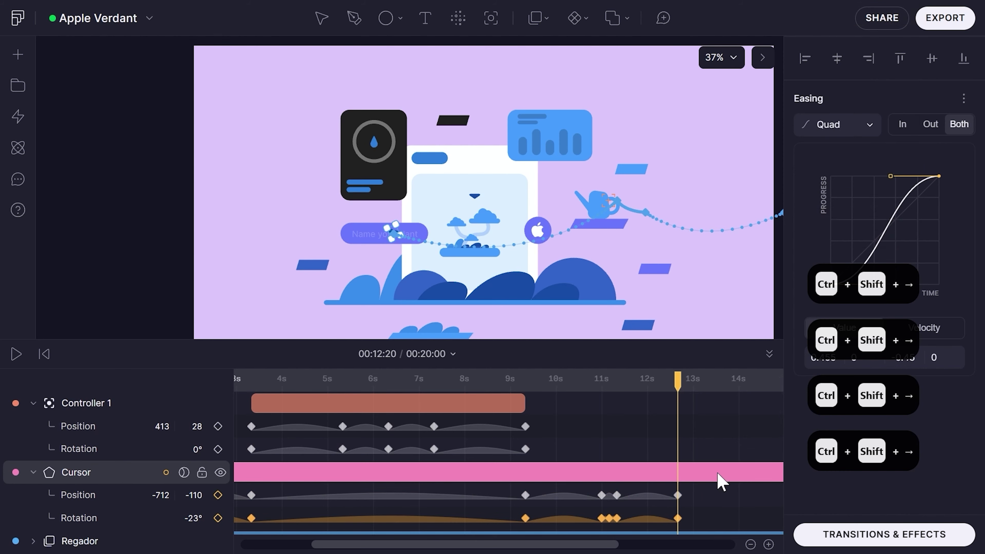
Shift the Cursor horizontally at 00:12:20 to X -202, over the round Apple badge
click(719, 481)
key(shift+Right)
key(shift+Right)
key(shift+Right)
key(shift+Right)
key(shift+Right)
key(shift+Right)
key(shift+Right)
key(shift+Right)
key(shift+Right)
key(shift+Right)
key(shift+Right)
key(shift+Right)
key(shift+Right)
key(shift+Right)
key(shift+Right)
key(shift+Right)
key(shift+Right)
key(shift+Right)
key(shift+Right)
key(shift+Right)
key(shift+Right)
key(shift+Right)
key(shift+Right)
key(shift+Right)
key(shift+Right)
key(shift+Right)
key(shift+Right)
key(shift+Right)
key(shift+Right)
key(shift+Right)
key(shift+Right)
key(shift+Right)
key(shift+Right)
key(shift+Right)
key(shift+Right)
key(shift+Right)
key(shift+Right)
key(shift+Right)
key(shift+Right)
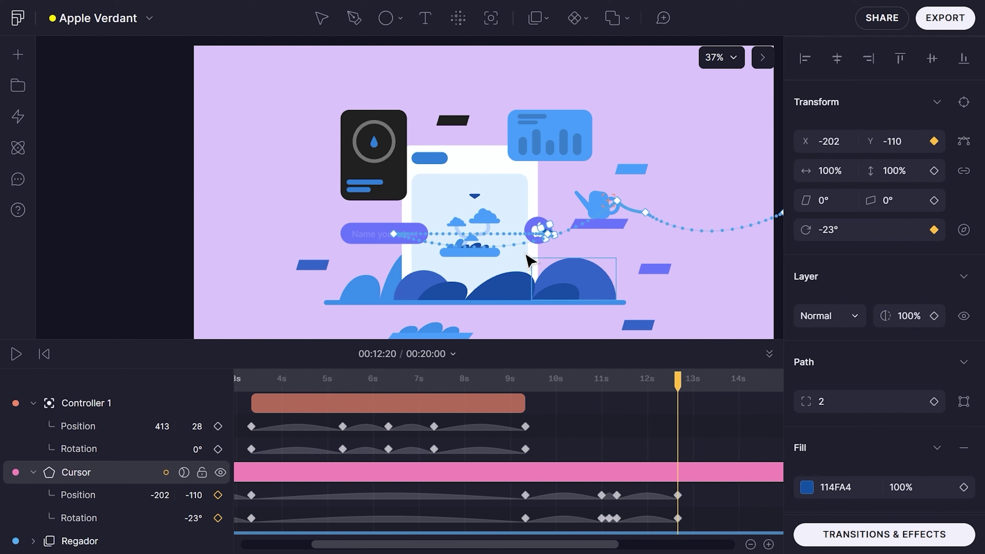
Bend the Cursor's motion path between the name field and the Apple badge into a downward curve
scroll(539, 229, up, 5)
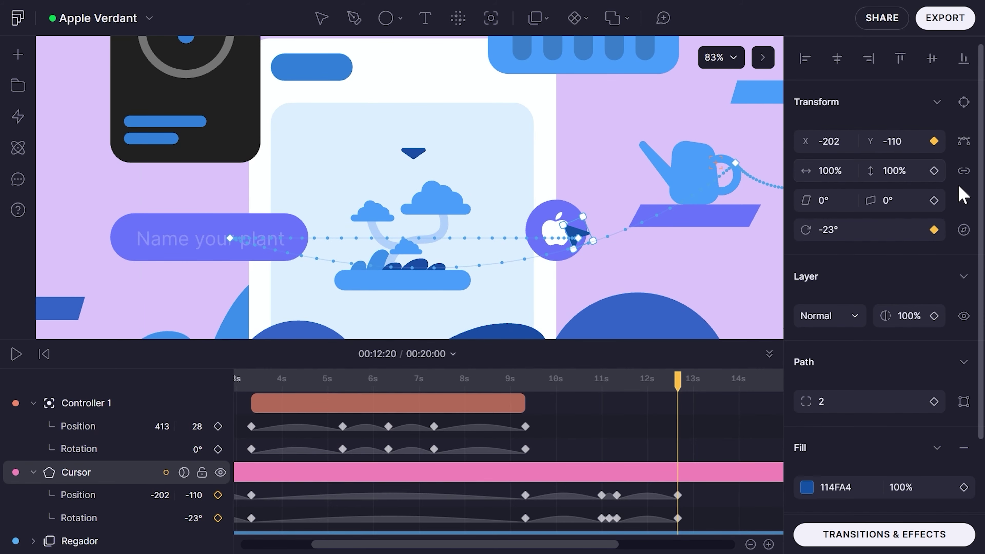
click(964, 141)
drag(581, 240, 372, 331)
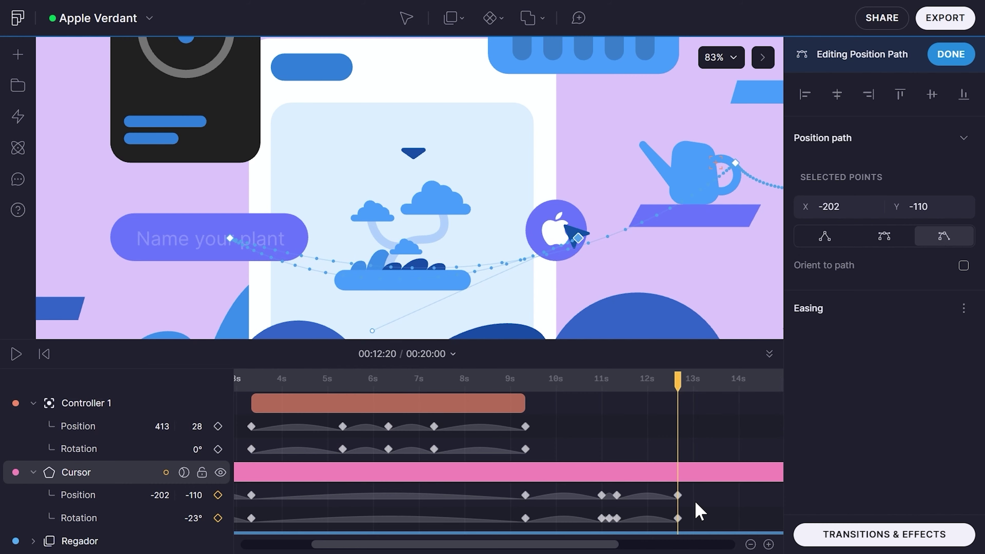
Set the Cursor's rotation at 00:12:25 to -45°
click(698, 511)
key(ctrl+Right)
key(ctrl+Right)
key(ctrl+Right)
key(ctrl+Right)
key(ctrl+Right)
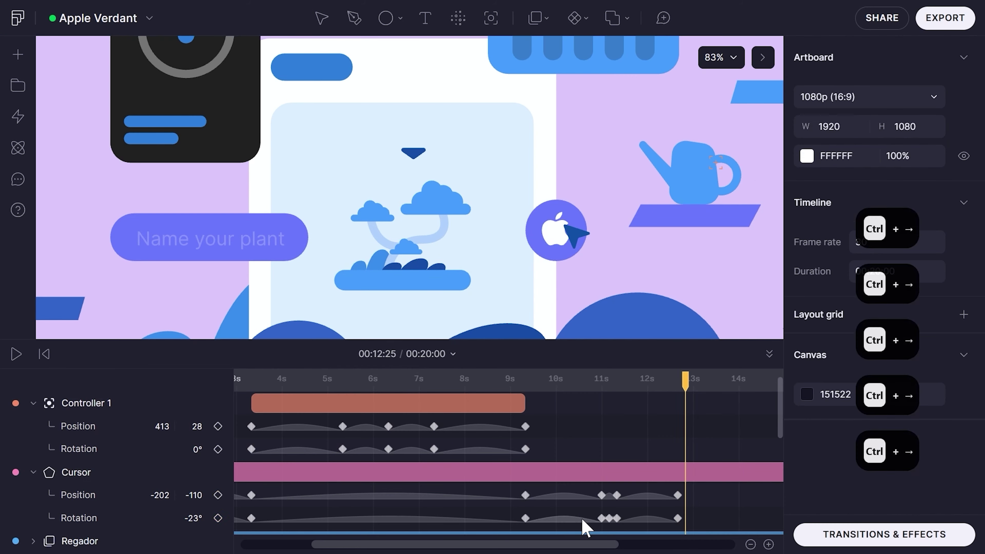
click(186, 523)
Advance the playhead to 00:13:00 and clear the Cursor selection
key(ctrl+Right)
key(ctrl+Right)
key(ctrl+Right)
key(ctrl+Right)
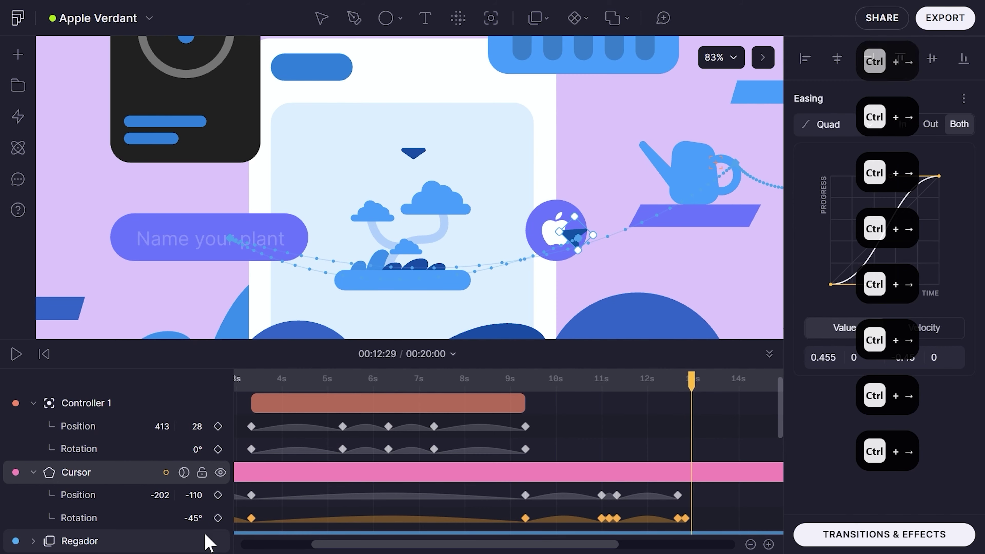
key(ctrl+Right)
click(713, 511)
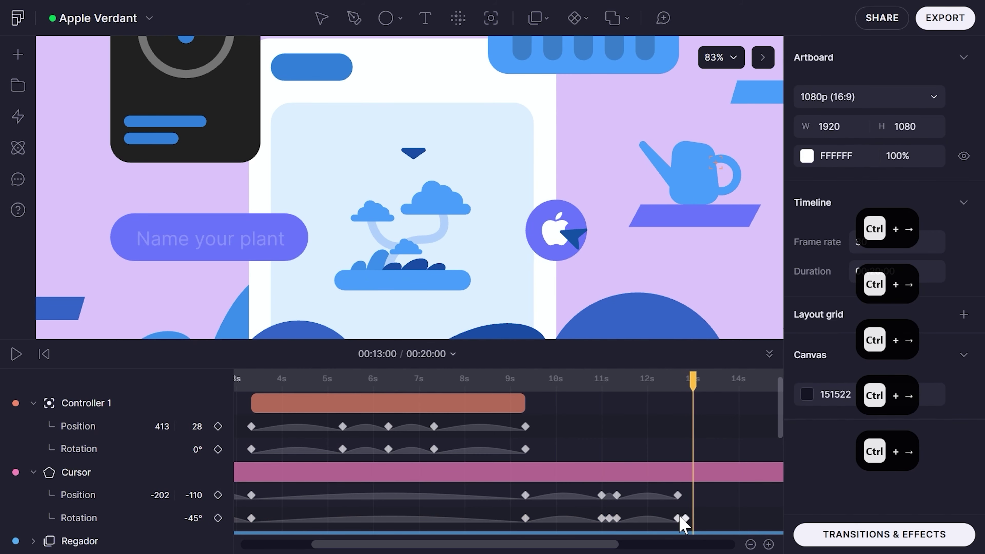
Try pasting a copy of the Cursor's 00:12:25 rotation keyframe at 00:13:00
click(684, 519)
key(ctrl+c)
key(ctrl+v)
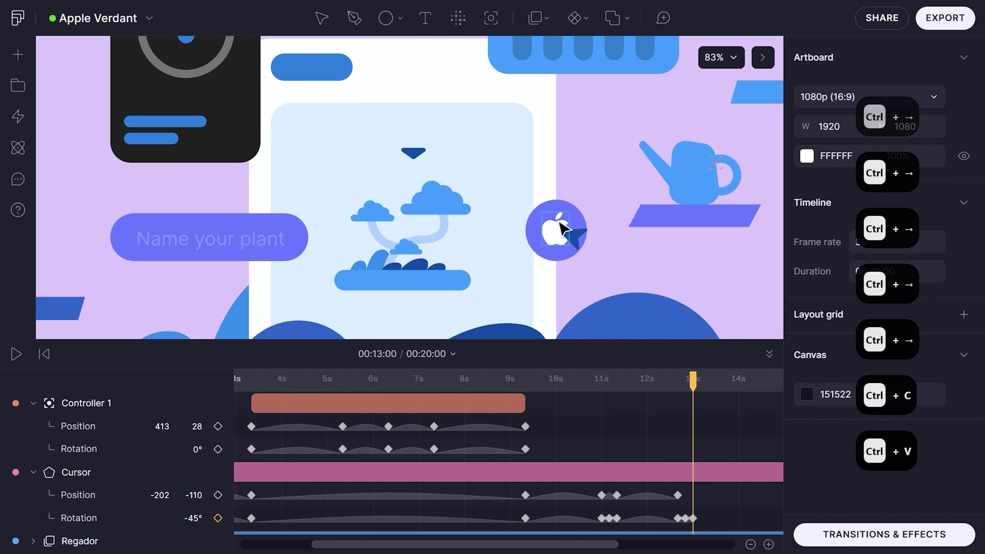
Copy the Cursor's -23° rotation keyframe from 00:12:20 and paste it at 00:13:00
scroll(558, 223, down, 3)
click(677, 518)
key(ctrl+c)
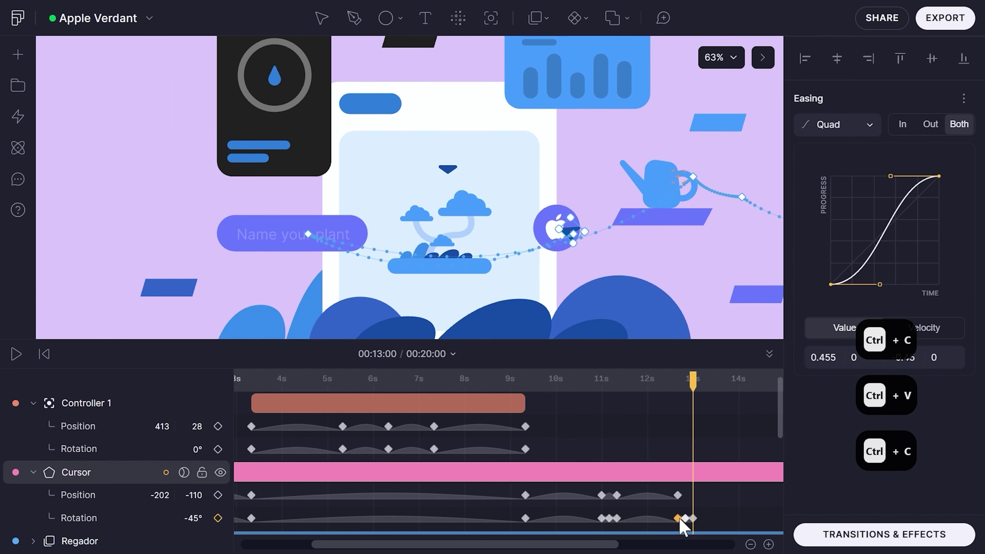
key(ctrl+v)
click(694, 417)
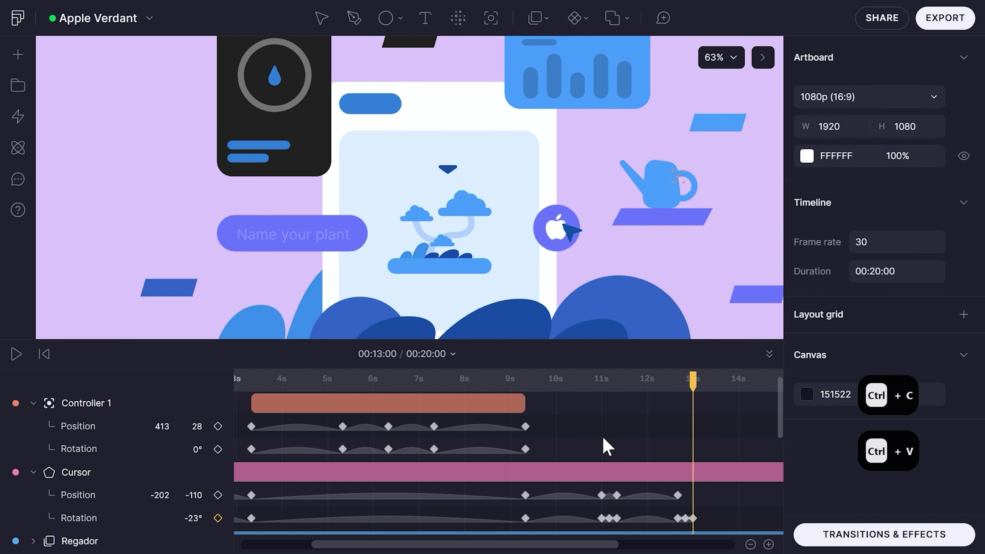
Add a position keyframe to the Cursor at 00:13:00 and advance the playhead to 00:15:00
scroll(604, 446, down, 3)
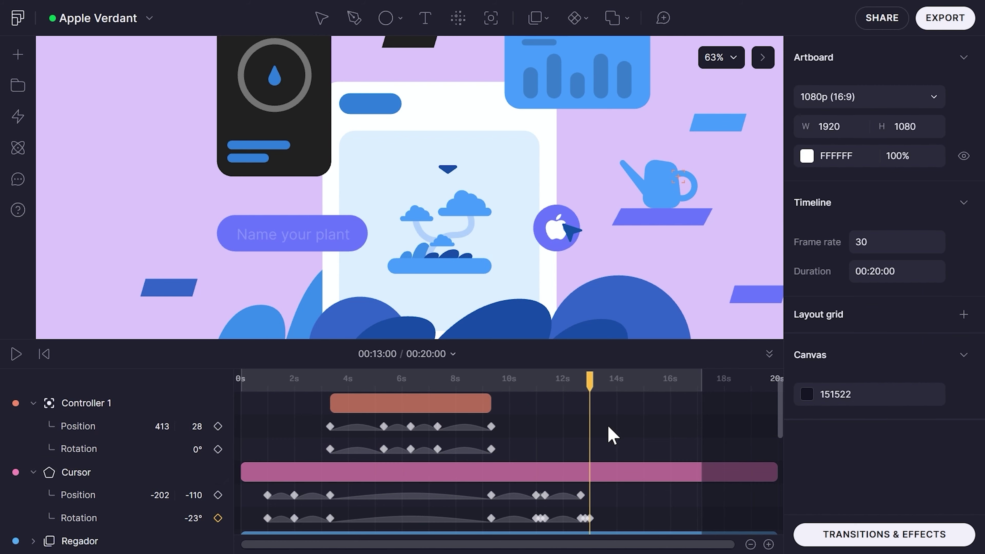
click(218, 496)
key(ctrl+shift+Right)
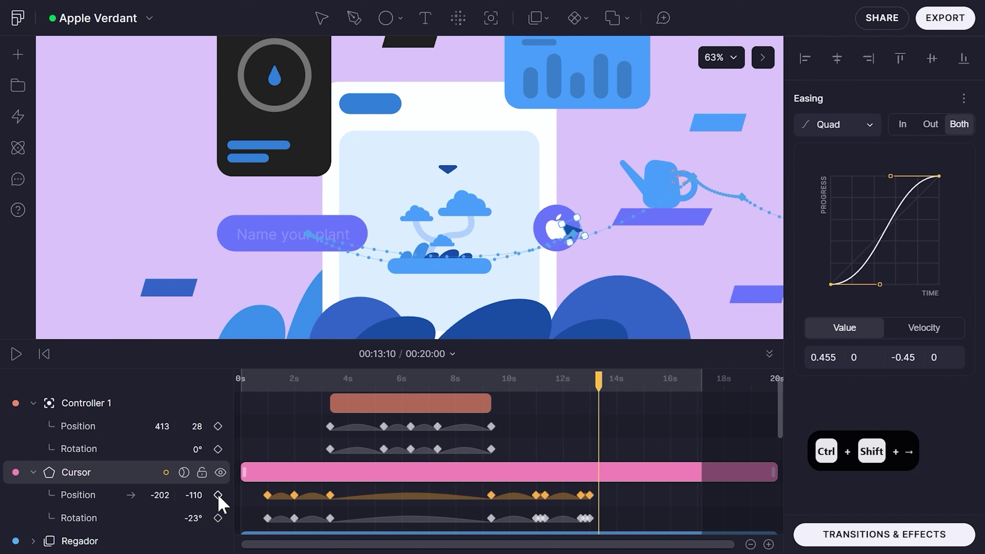
key(ctrl+shift+Right)
key(ctrl+shift+Right)
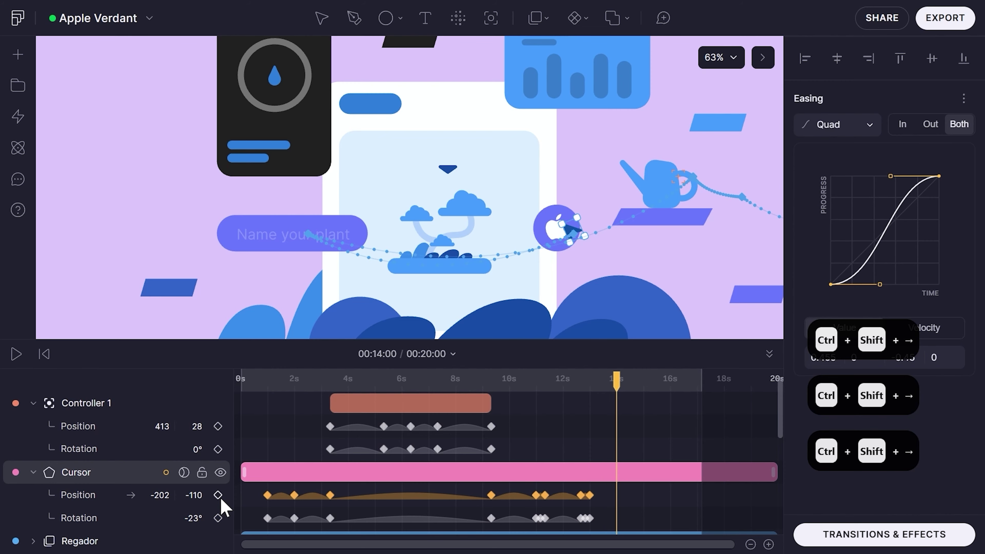
key(ctrl+shift+Right)
key(ctrl+shift+Right)
key(ctrl+shift+Right)
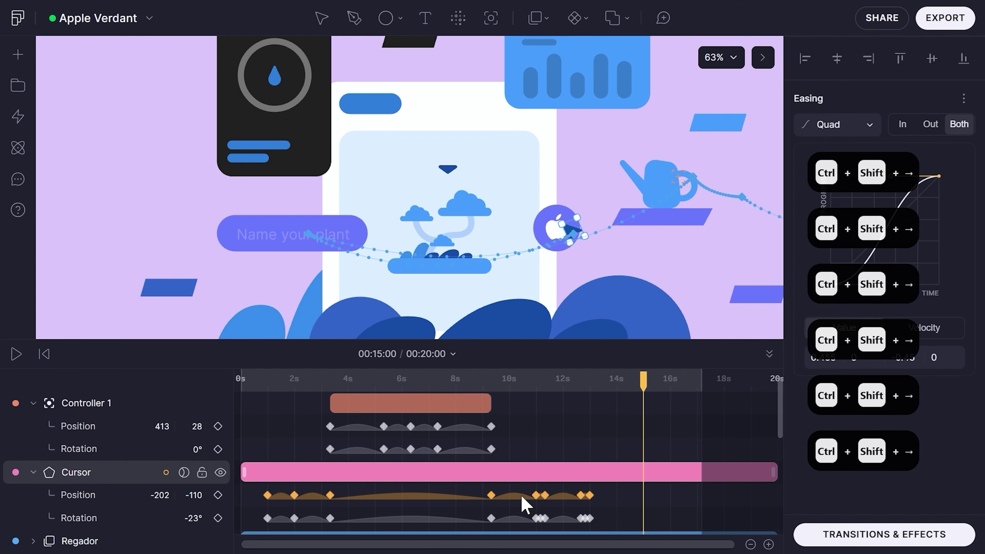
Move the Cursor horizontally at 00:15:00 to X -1792, past the artboard's left edge
click(616, 176)
key(shift+1)
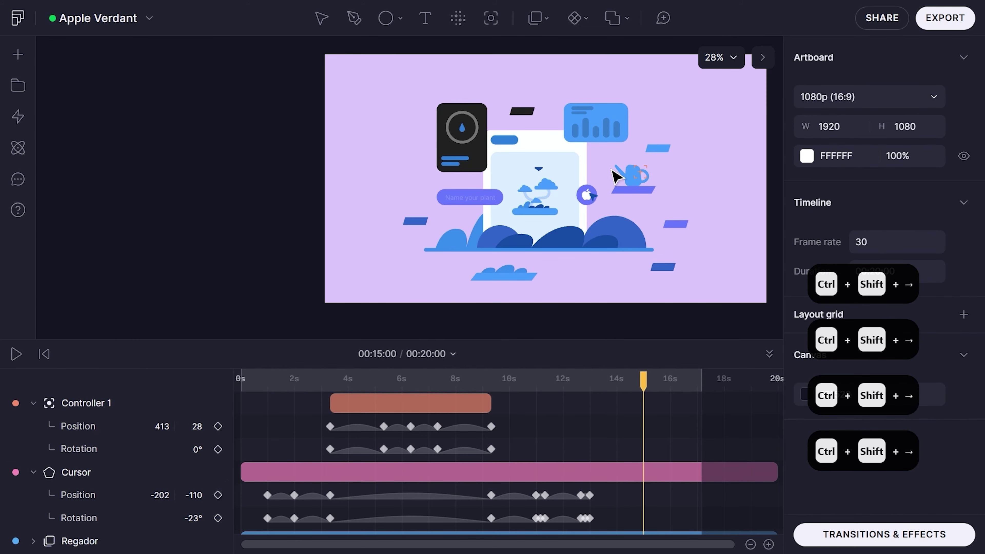
click(682, 471)
key(shift+Left)
key(shift+Left)
key(shift+Left)
key(shift+Left)
key(shift+Left)
key(shift+Left)
key(shift+Left)
key(shift+Left)
key(shift+Left)
key(shift+Left)
key(shift+Left)
key(shift+Left)
key(shift+Left)
key(shift+Left)
key(shift+Left)
key(shift+Left)
key(shift+Left)
key(shift+Left)
key(shift+Left)
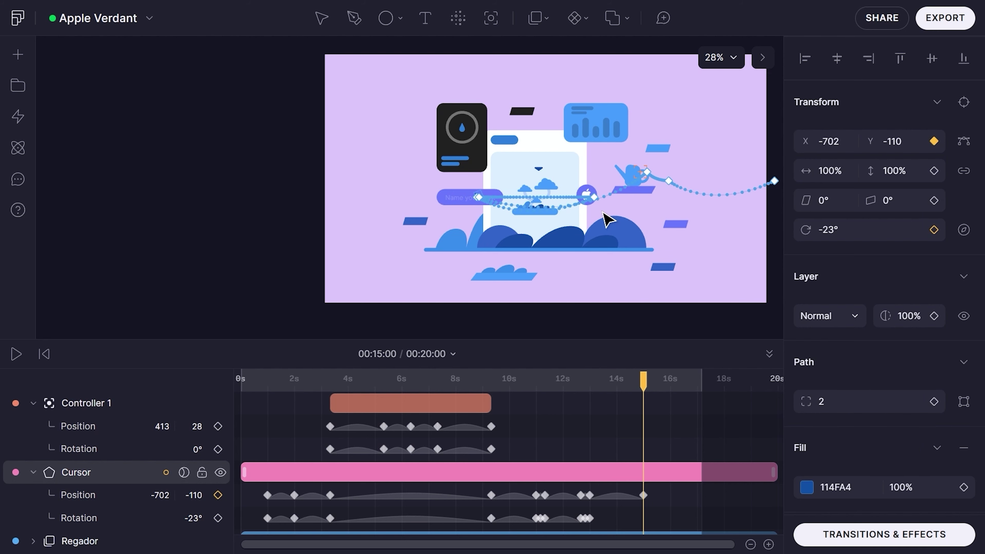
key(shift+Left)
key(shift+Left)
key(shift+Left)
key(shift+Left)
key(shift+Left)
key(shift+Left)
key(shift+Left)
key(shift+Left)
key(shift+Left)
key(shift+Left)
key(shift+Left)
key(shift+Left)
key(shift+Left)
key(shift+Left)
key(shift+Left)
key(shift+Left)
key(shift+Left)
key(shift+Left)
key(shift+Left)
key(shift+Left)
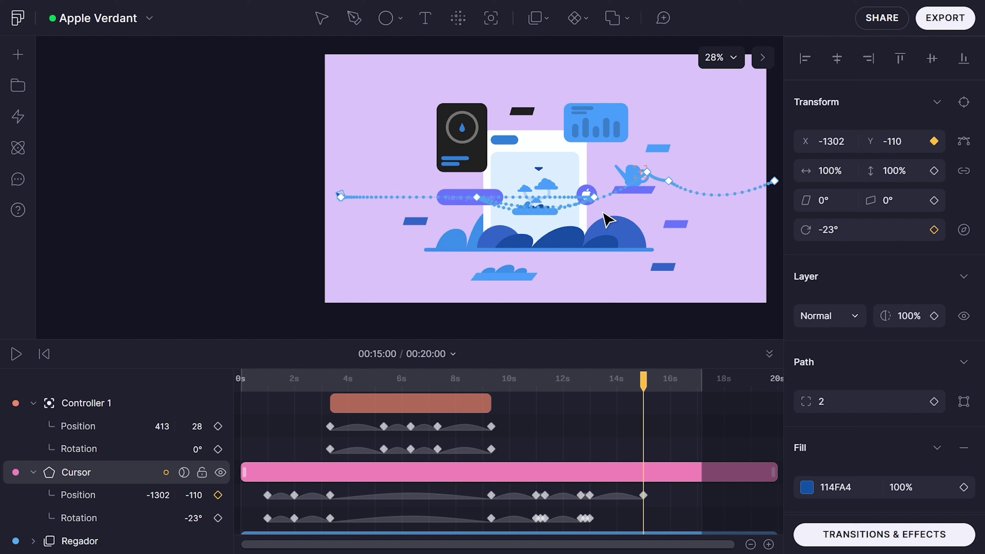
key(shift+Left)
key(shift+Left)
key(shift+Left)
key(shift+Left)
key(shift+Left)
key(shift+Left)
key(shift+Left)
key(shift+Left)
key(shift+Left)
key(shift+Left)
key(shift+Left)
key(shift+Left)
key(shift+Left)
key(shift+Left)
key(shift+Left)
key(shift+Left)
key(shift+Left)
key(shift+Left)
key(shift+Left)
key(shift+Left)
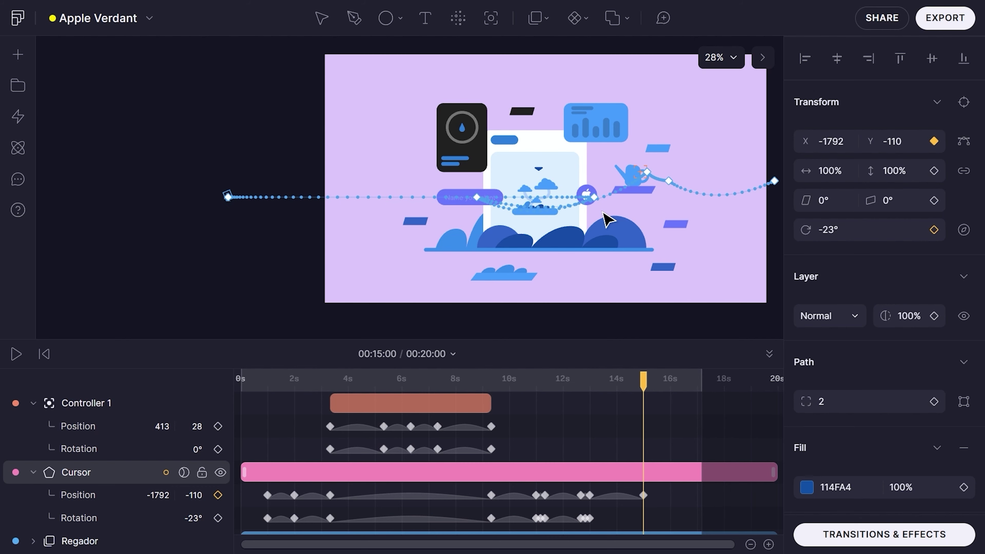
Move the Cursor's 00:15:00 position farther outside the artboard and downward to X -1822, Y -430
key(shift+Left)
key(shift+Left)
key(shift+Left)
key(shift+Down)
key(shift+Down)
key(shift+Down)
key(shift+Down)
key(shift+Down)
key(shift+Down)
key(shift+Down)
key(shift+Down)
key(shift+Down)
key(shift+Down)
key(shift+Down)
key(shift+Down)
key(shift+Down)
key(shift+Down)
key(shift+Down)
key(shift+Down)
key(shift+Down)
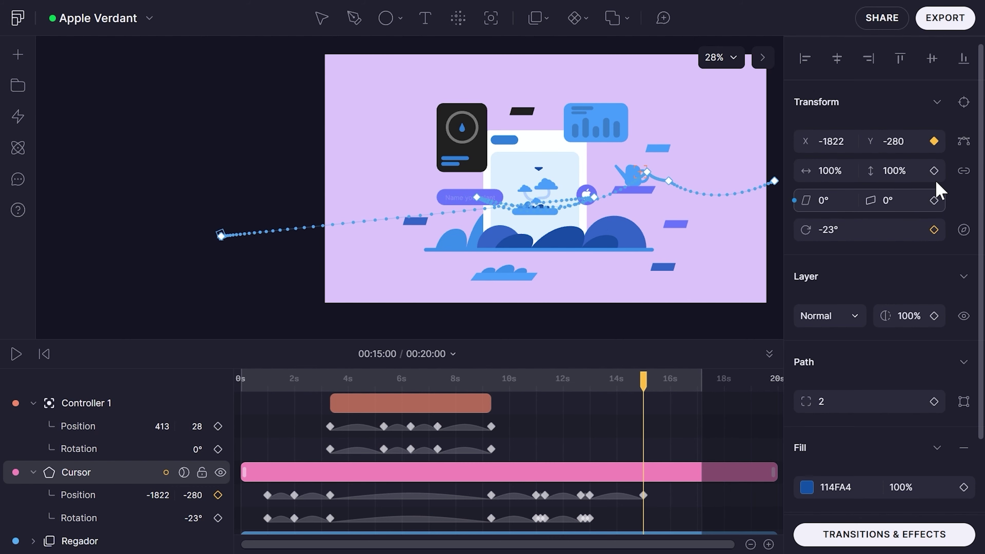
key(shift+Down)
key(shift+Down)
key(shift+Down)
key(shift+Down)
key(shift+Down)
key(shift+Down)
key(shift+Down)
key(shift+Down)
key(shift+Down)
key(shift+Down)
key(shift+Down)
key(shift+Down)
key(shift+Down)
key(shift+Down)
key(shift+Down)
Curve the Cursor's exit path by extending the end point's handle toward the artboard's lower edge, and leave path editing
click(963, 141)
drag(221, 270, 494, 291)
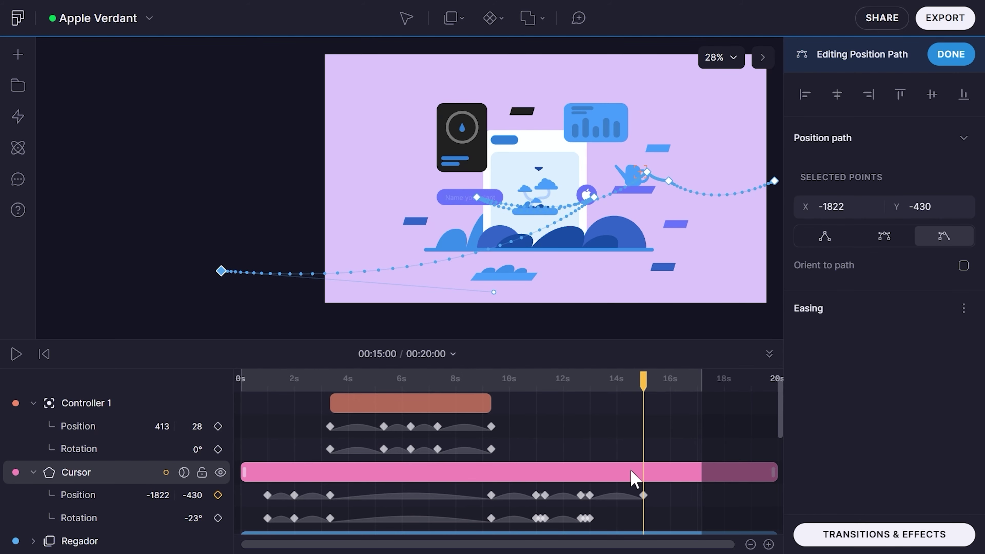
scroll(637, 514, down, 3)
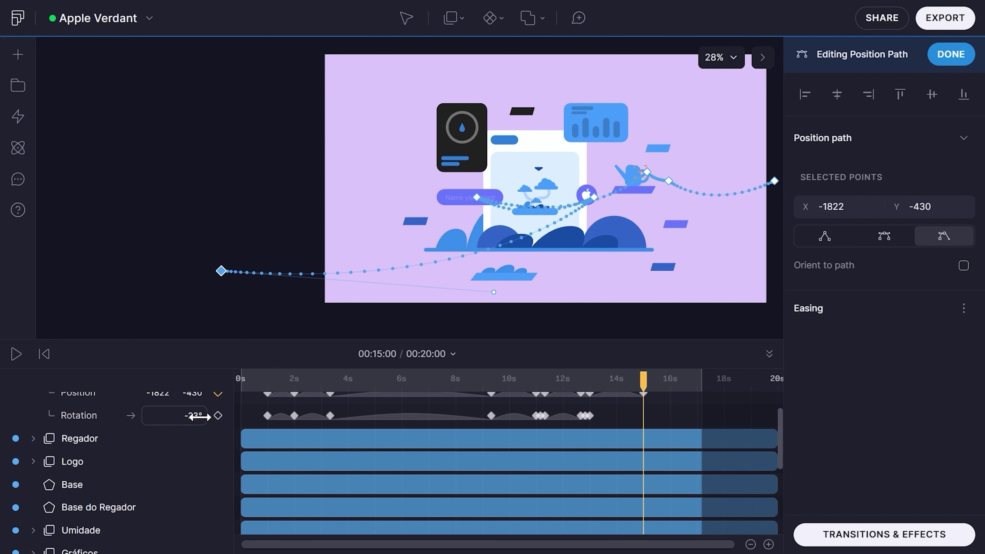
key(Escape)
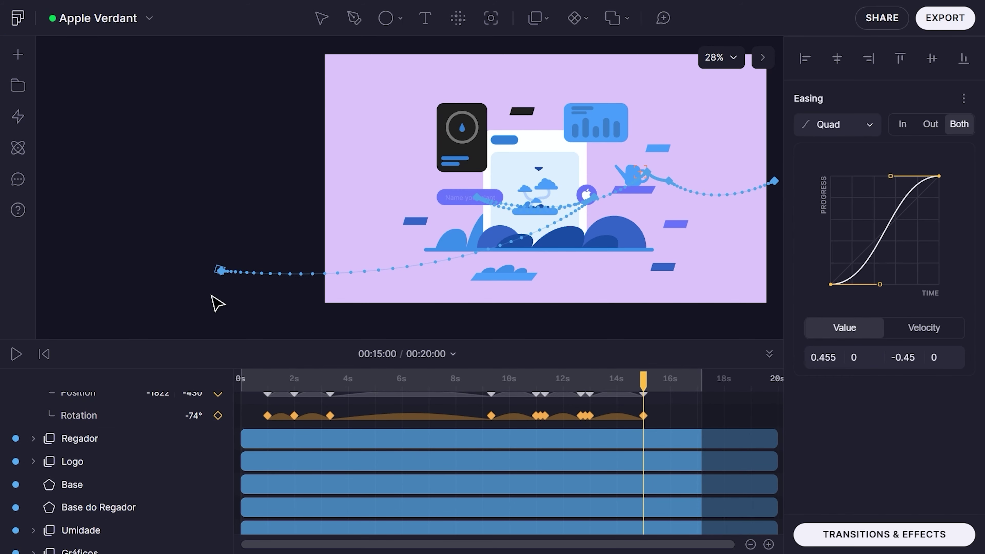
Set the Cursor's rotation to -88° at 00:15:00
click(472, 393)
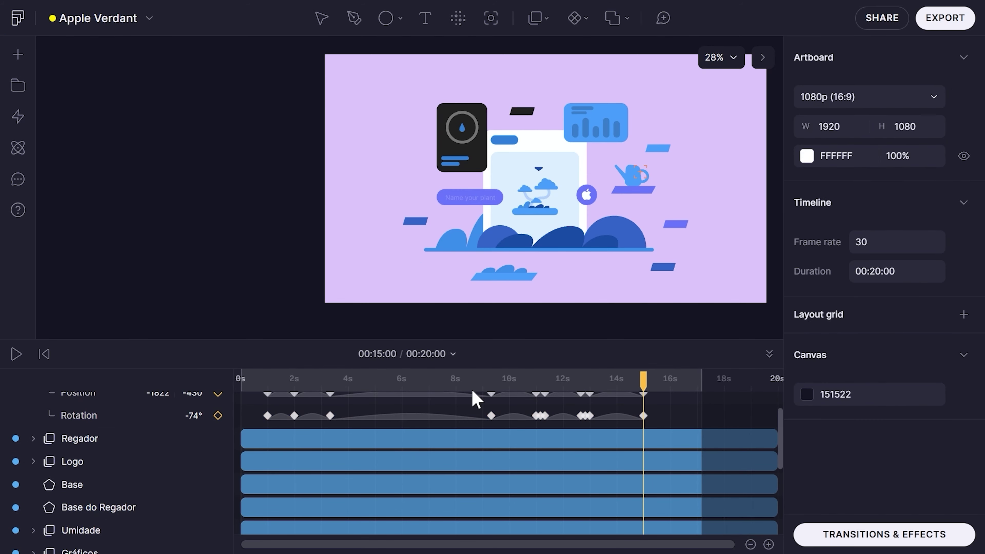
click(184, 415)
click(648, 406)
scroll(648, 406, up, 3)
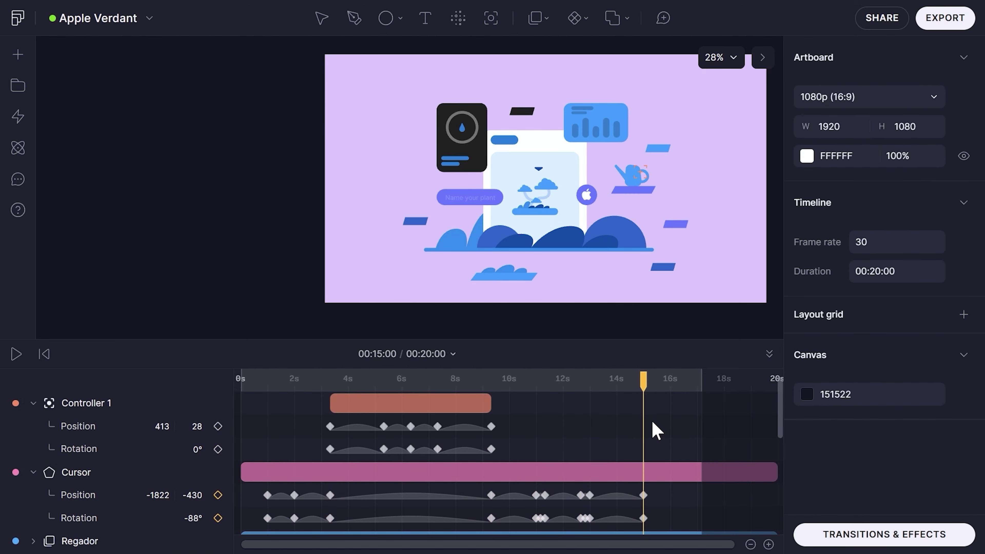
Add a scale keyframe to the Cursor layer at 00:15:00
click(653, 479)
scroll(654, 480, down, 2)
scroll(655, 489, up, 2)
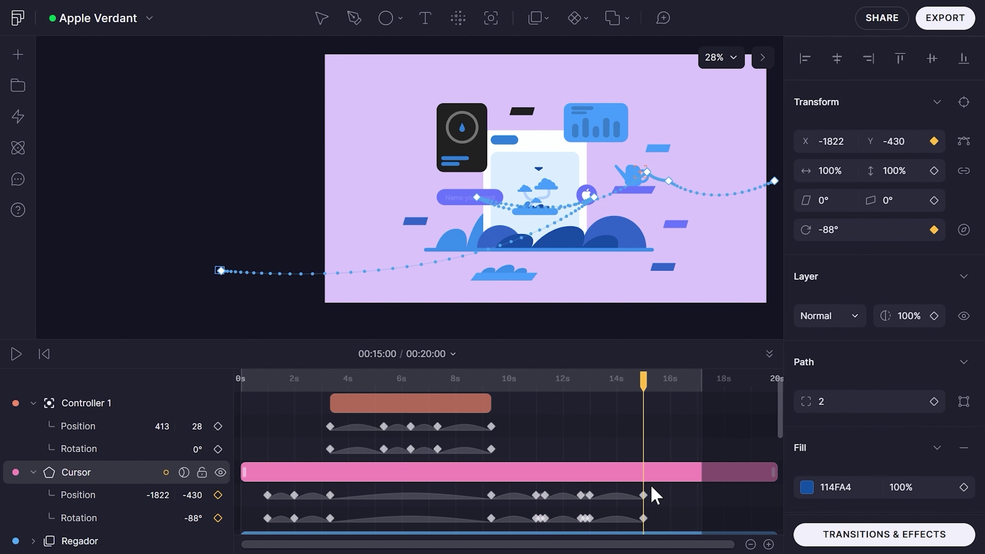
key(alt+s)
scroll(650, 498, down, 3)
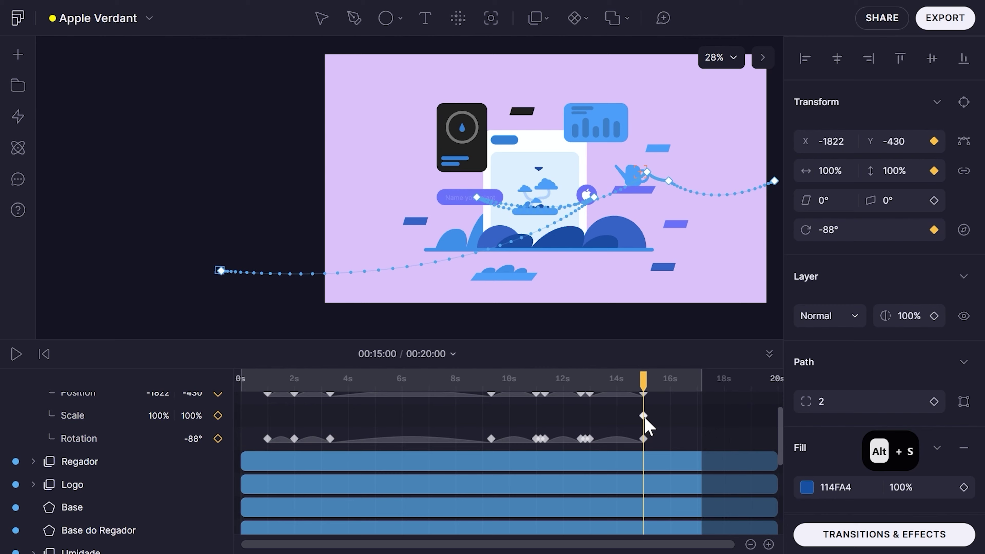
Move the cursor's 100% scale keyframe to about 14 s and set its scale to 700% by 700% at 15 s
drag(643, 416, 632, 418)
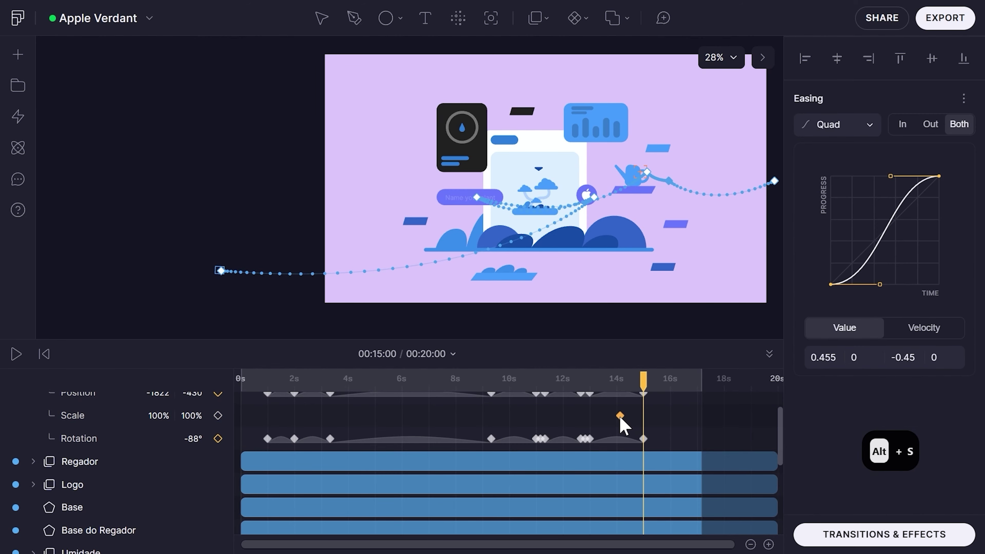
scroll(625, 418, up, 3)
scroll(617, 438, down, 3)
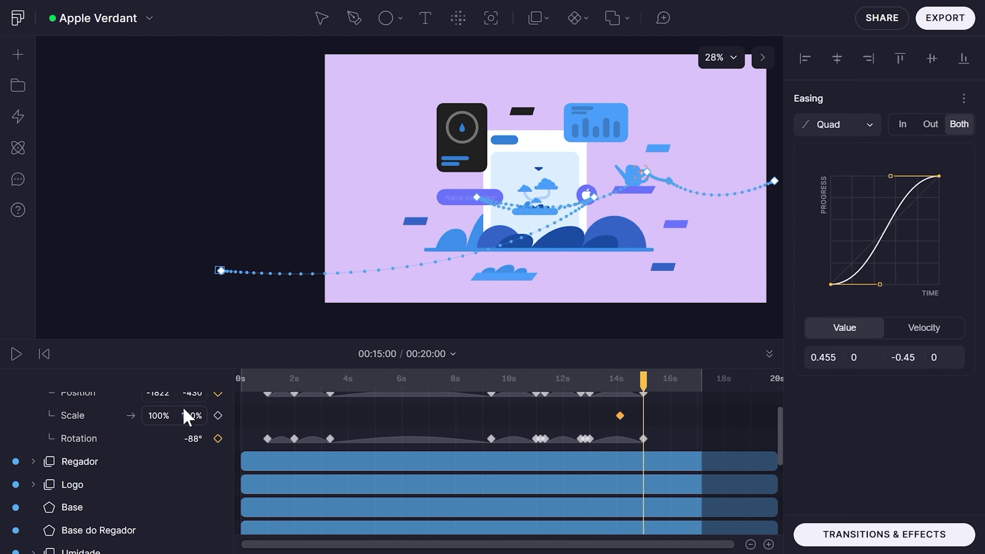
click(148, 416)
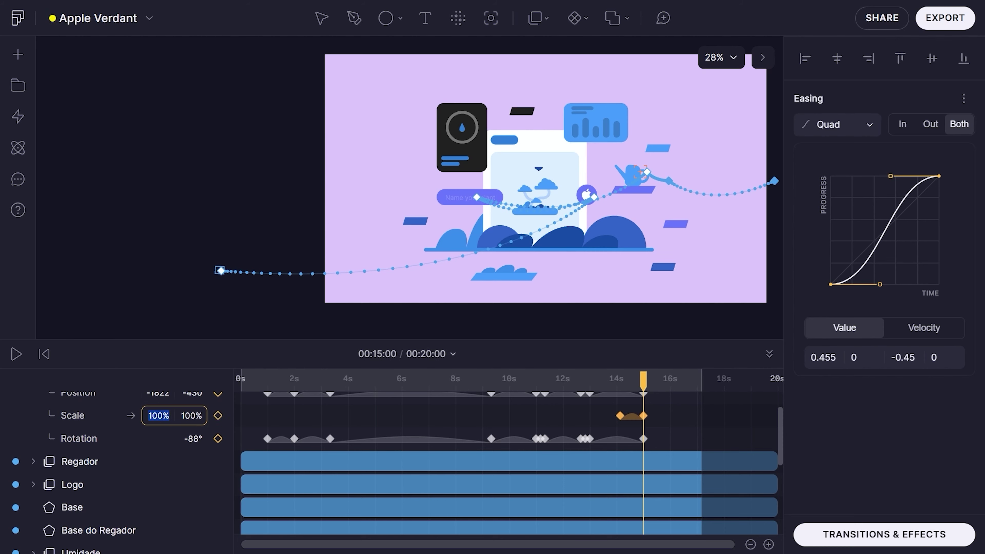
text(700)
key(Tab)
text(7)
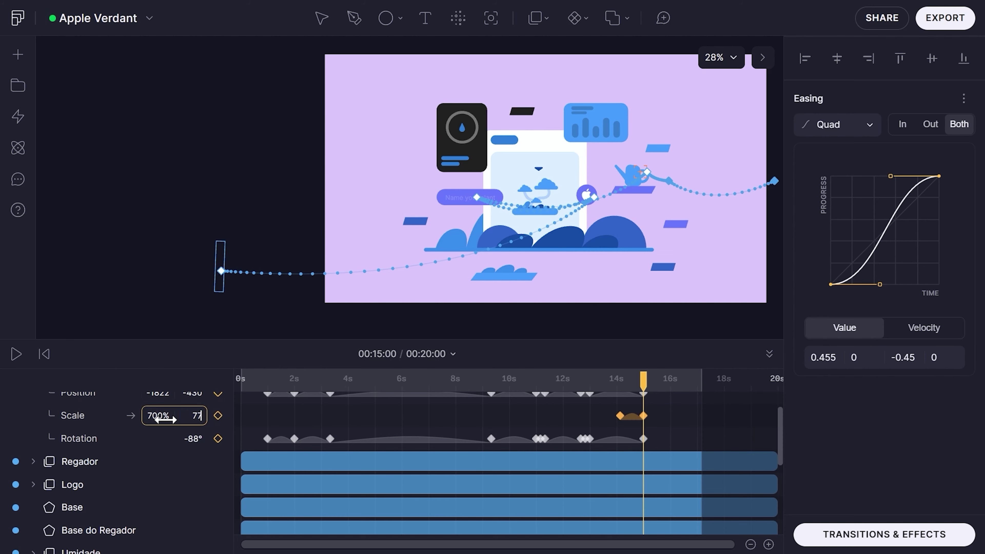
text(00)
key(Return)
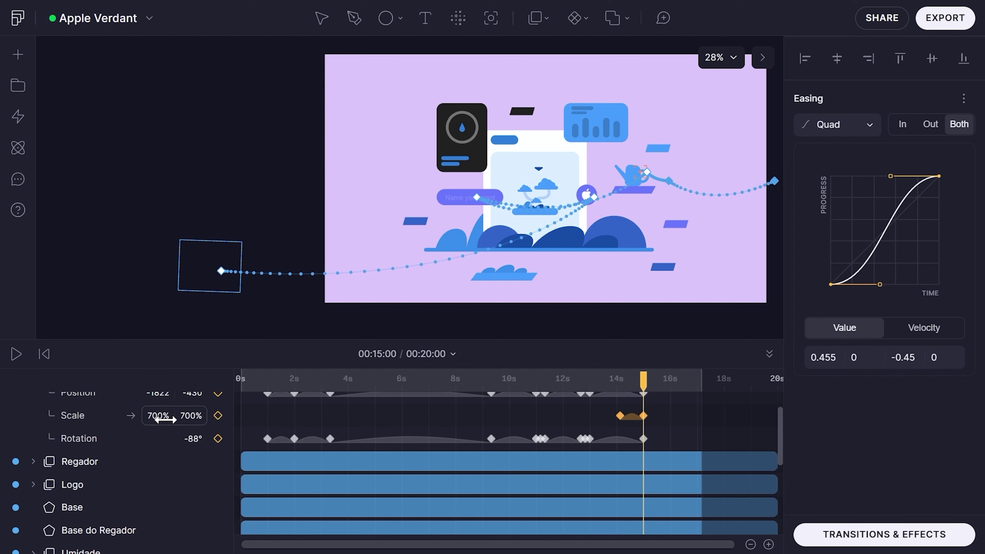
Play back the cursor's exit from about 12.7 s to check the scale-up
drag(605, 382, 583, 380)
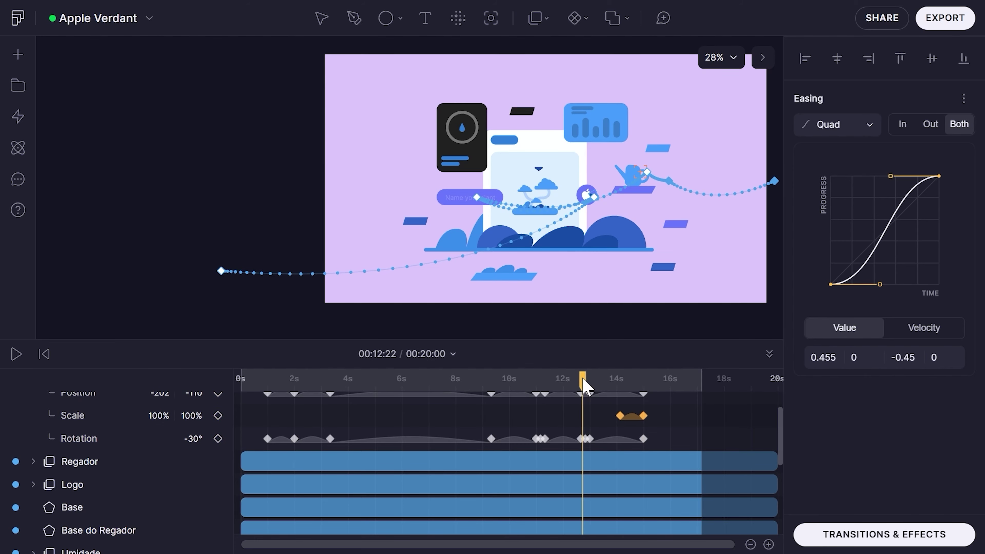
key(space)
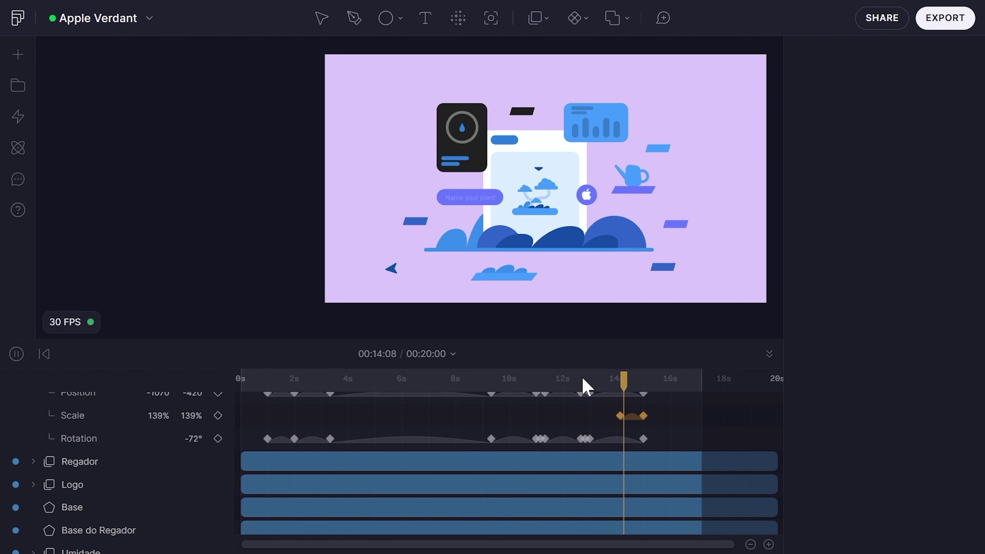
key(space)
Customize the easing of the cursor's first scale keyframe, stretching the curve's end handle to -0.8 for a softer finish
click(648, 424)
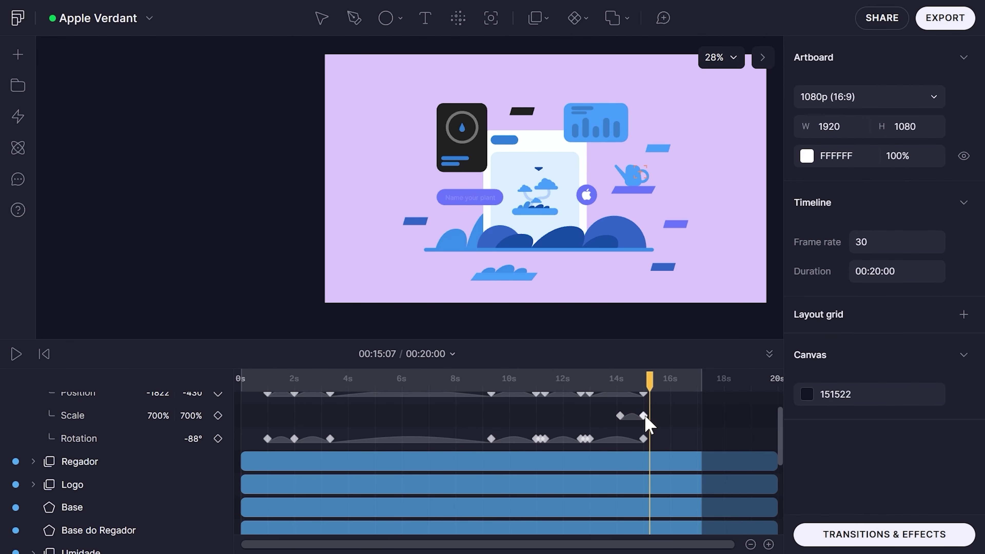
click(644, 416)
drag(891, 178, 852, 176)
click(619, 416)
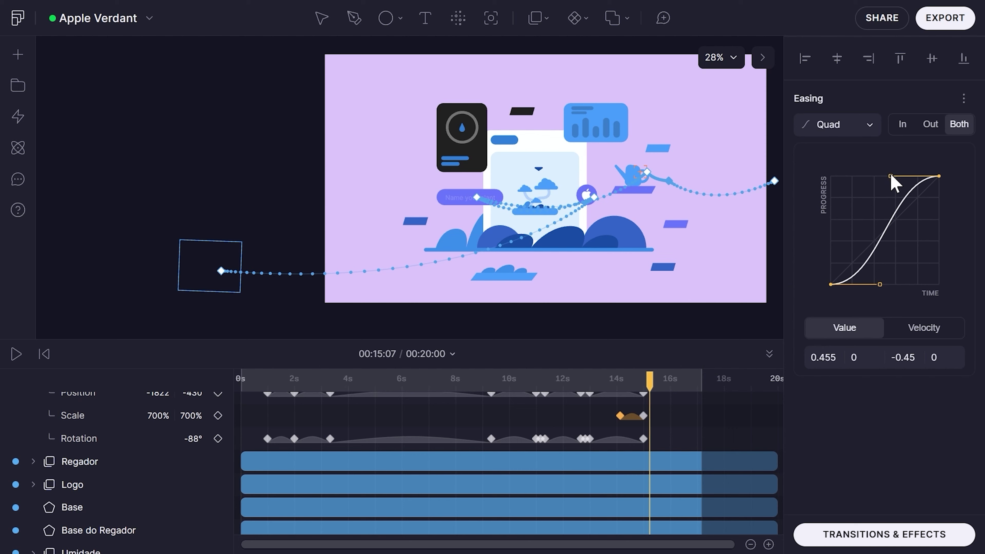
drag(890, 176, 852, 176)
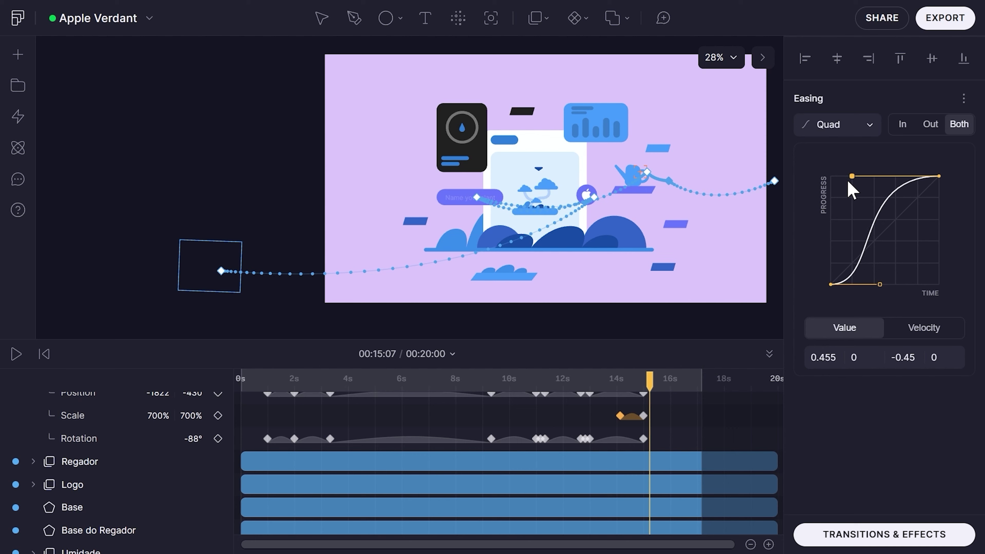
drag(880, 284, 884, 284)
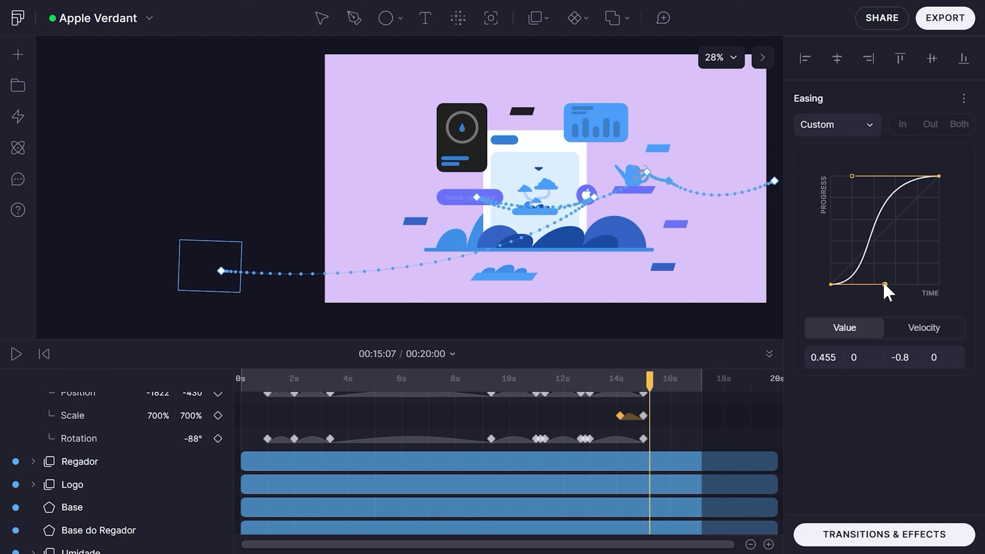
Replay the cursor's exit with the adjusted scale easing
click(589, 378)
key(space)
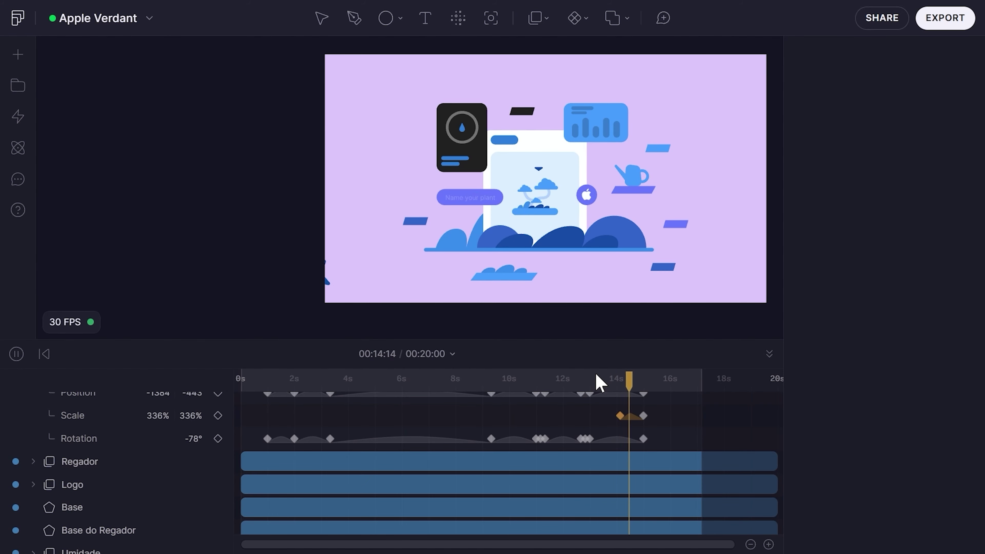
key(space)
Shift both of the cursor's scale keyframes about 0.3 s earlier and preview its exit from around 13 s
drag(652, 406, 618, 422)
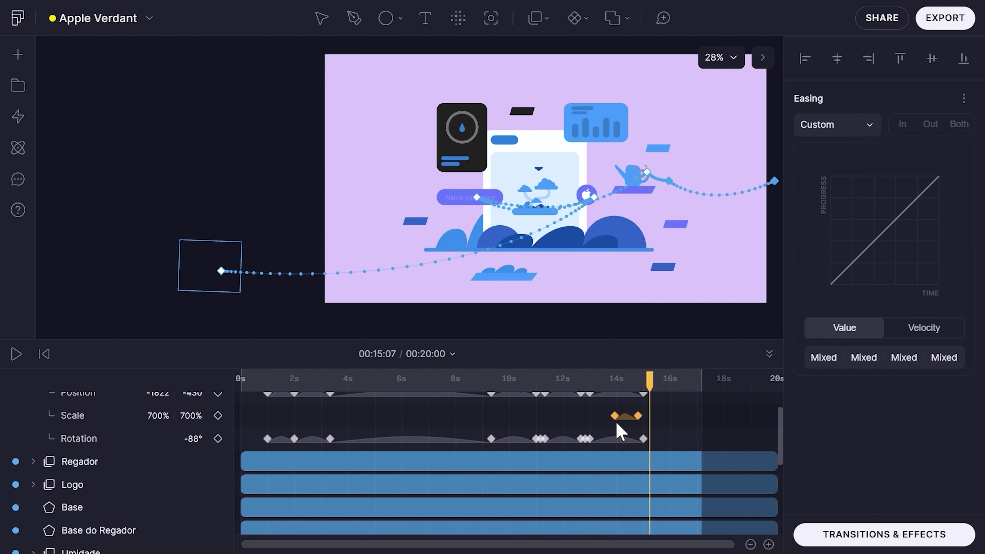
click(597, 378)
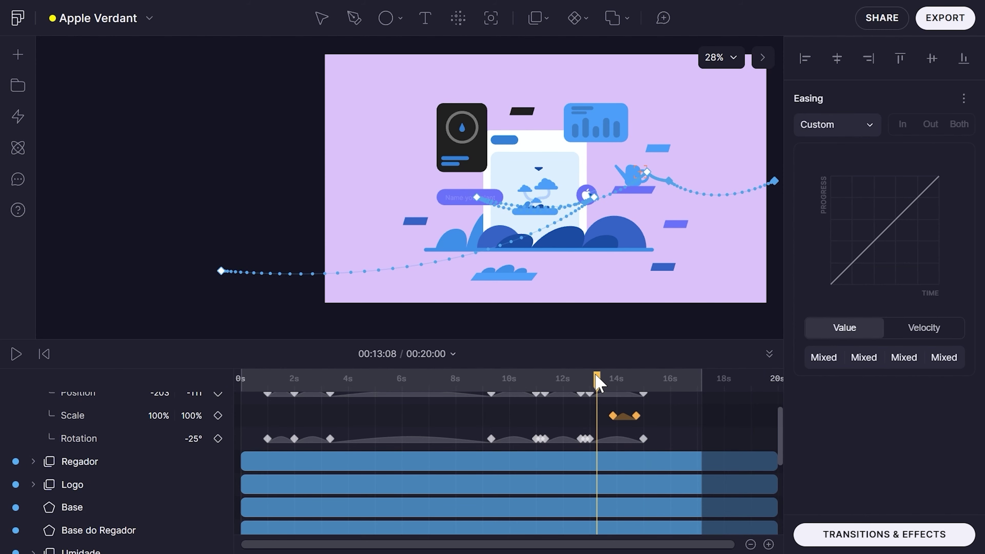
key(space)
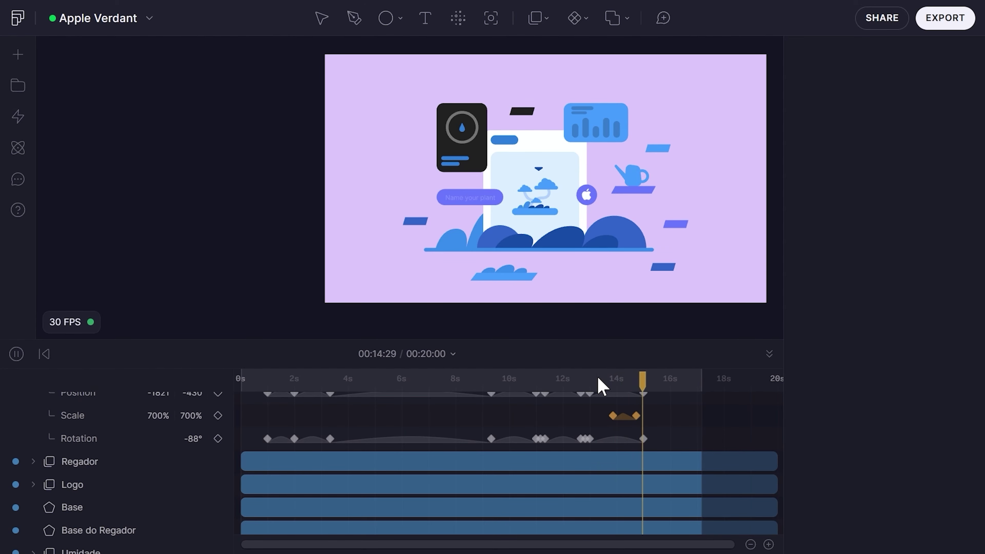
key(space)
click(588, 382)
key(space)
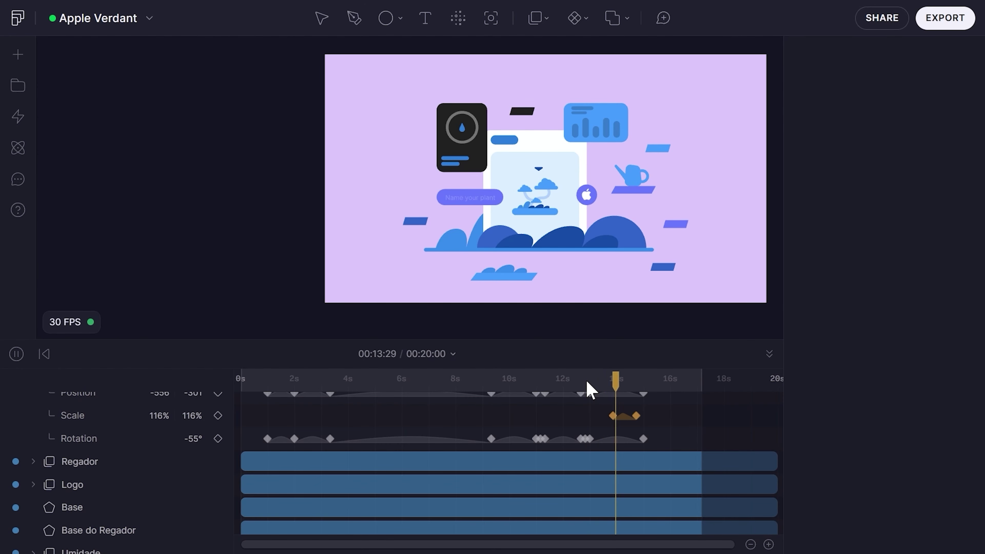
key(space)
Place the playhead at 00:06:10, on Controller 1's middle keyframe where the watering can is tilted
drag(589, 386, 256, 396)
click(547, 286)
scroll(533, 211, down, 3)
scroll(534, 211, up, 3)
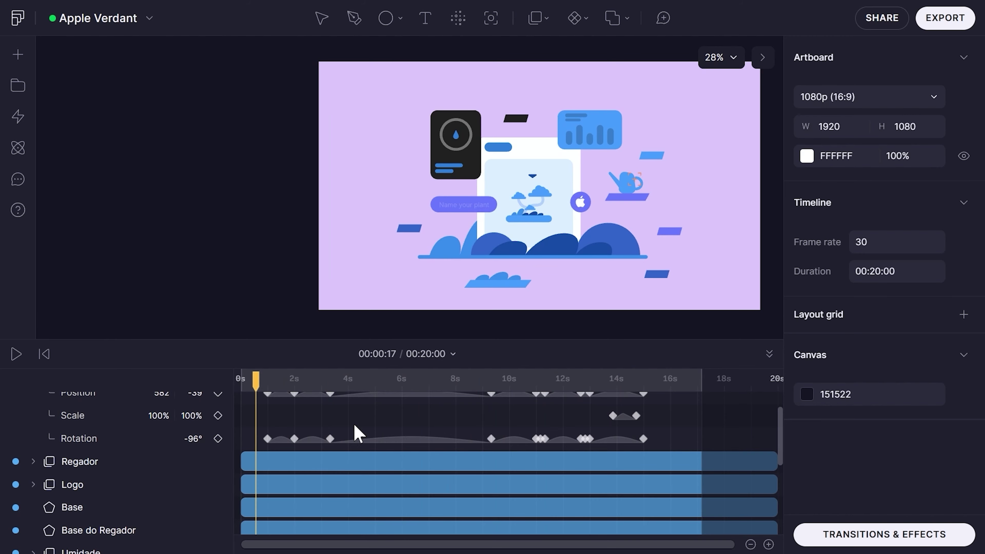
scroll(365, 432, up, 4)
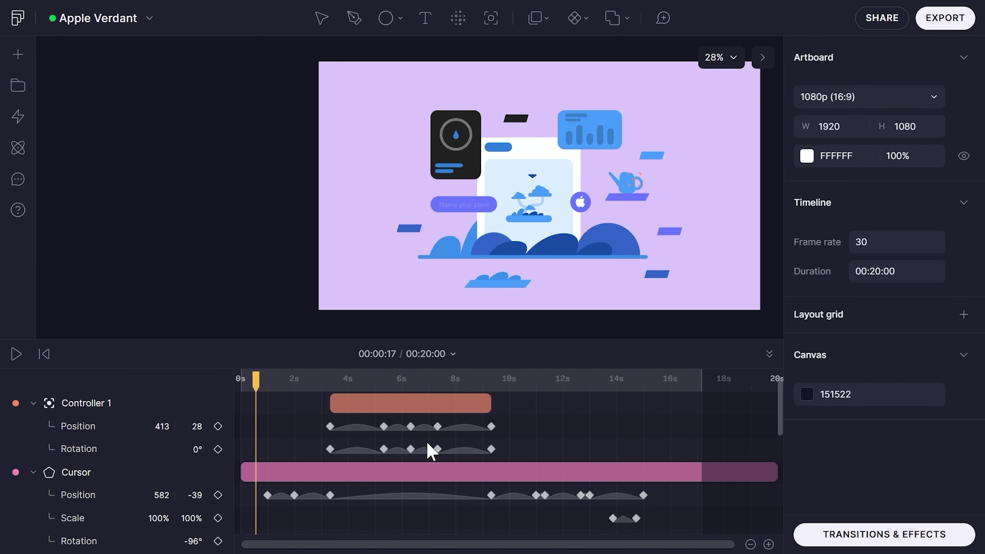
drag(382, 378, 410, 383)
click(410, 403)
Draw a circle about 11 by 11 over the tip of the watering can's spout
scroll(486, 210, up, 5)
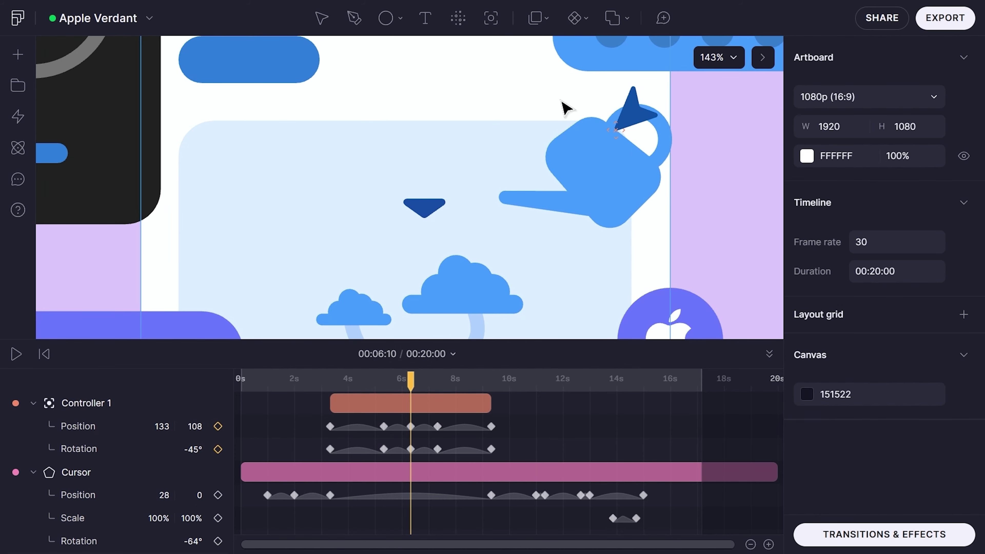
click(386, 18)
scroll(512, 217, up, 5)
scroll(532, 197, up, 6)
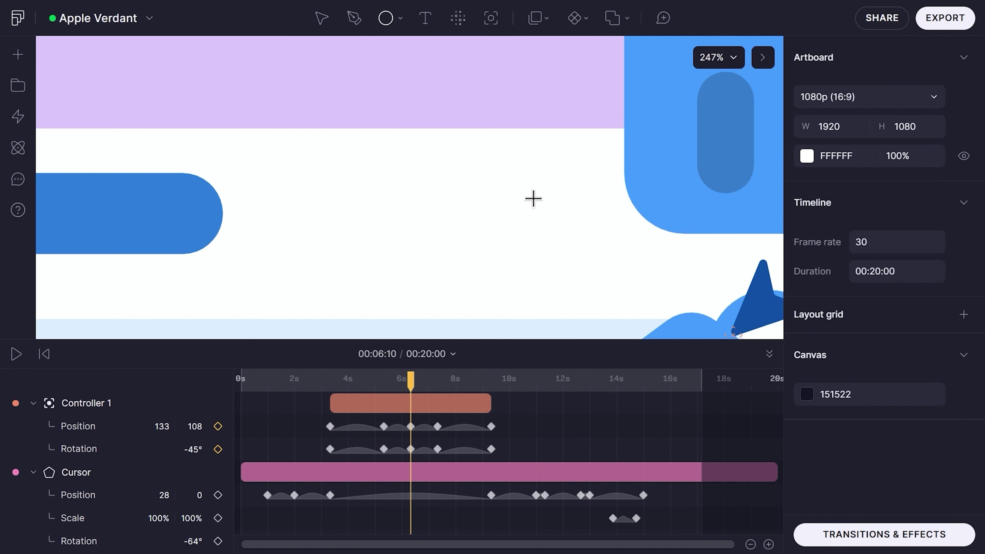
scroll(500, 183, down, 5)
scroll(500, 183, down, 6)
scroll(498, 277, up, 12)
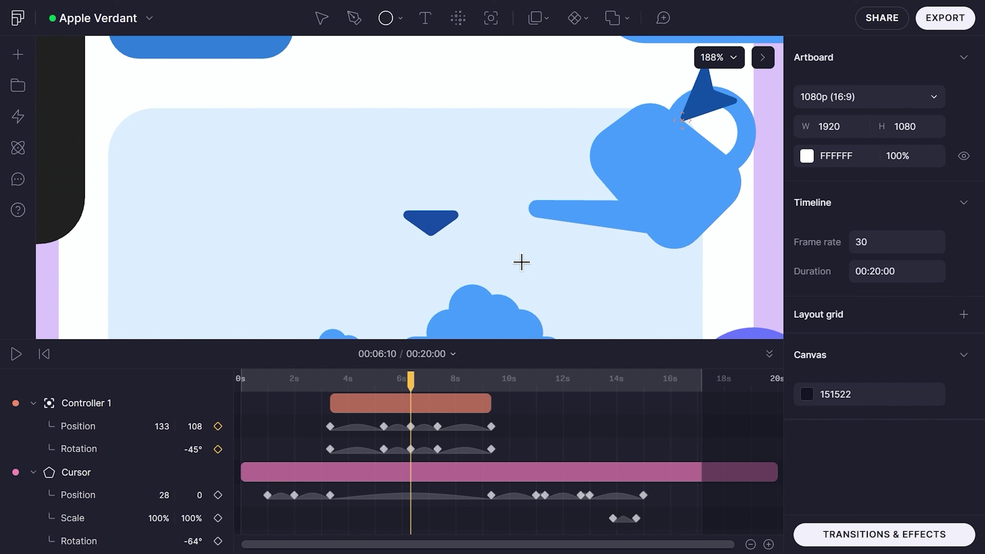
drag(545, 188, 554, 203)
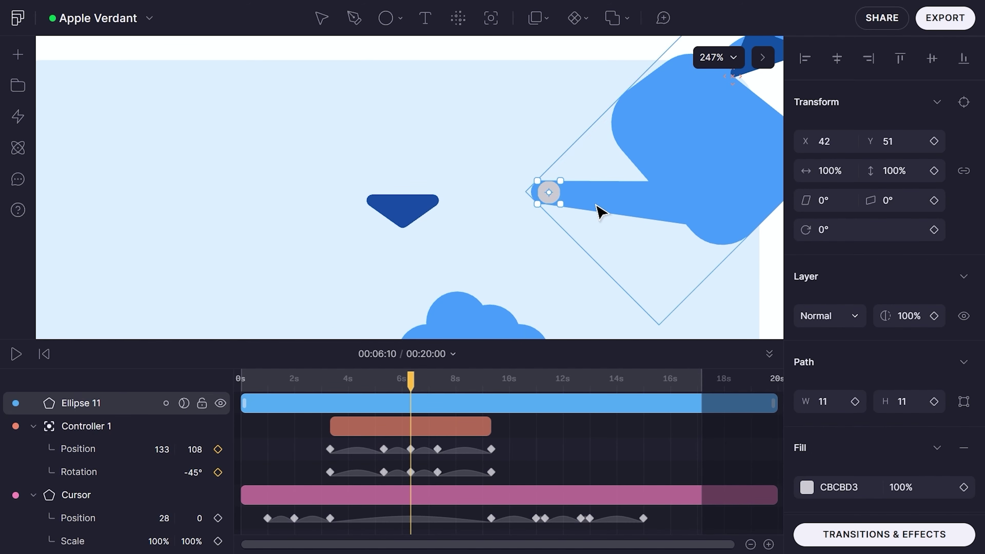
Set the small circle's fill to light blue 5398FF to blend with the watering can
click(808, 488)
drag(696, 224, 717, 171)
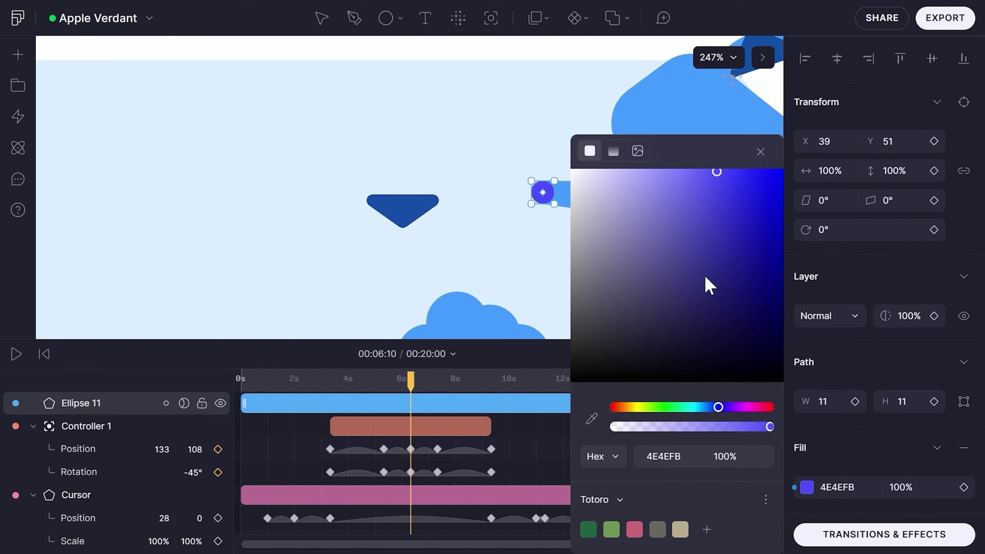
drag(716, 407, 709, 407)
mouse_move(699, 174)
mouse_down()
mouse_move(713, 171)
mouse_move(695, 226)
mouse_move(688, 169)
mouse_move(730, 161)
mouse_move(711, 175)
mouse_move(719, 222)
mouse_move(728, 191)
mouse_move(694, 171)
mouse_move(714, 168)
mouse_up()
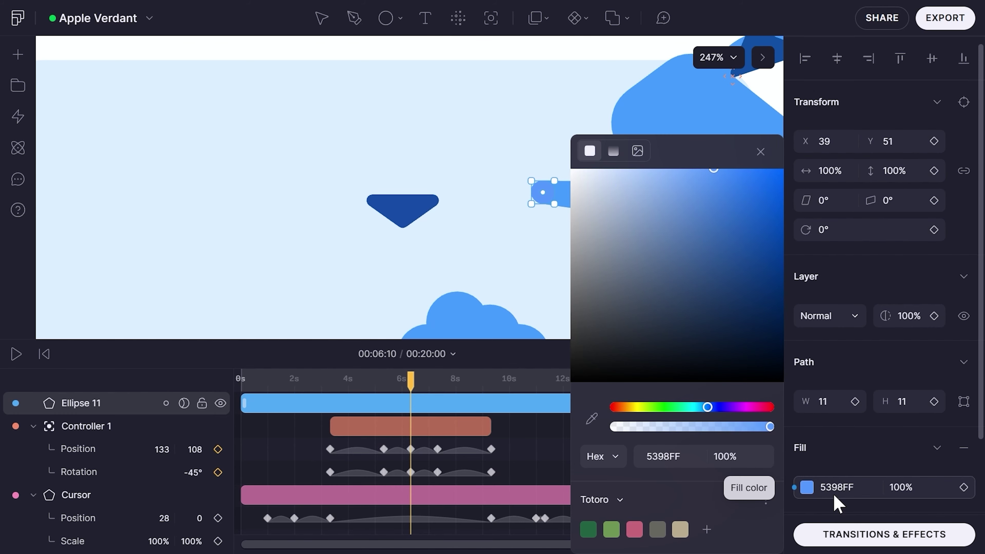
click(497, 270)
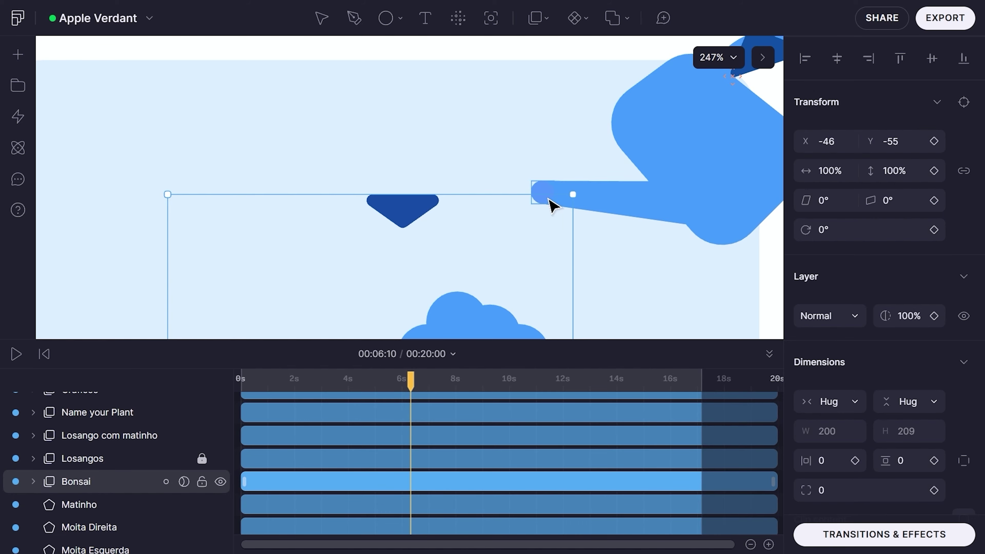
Add position and scale keyframes to Ellipse 11 at 00:06:10 and trim its layer to start there
scroll(529, 463, down, 5)
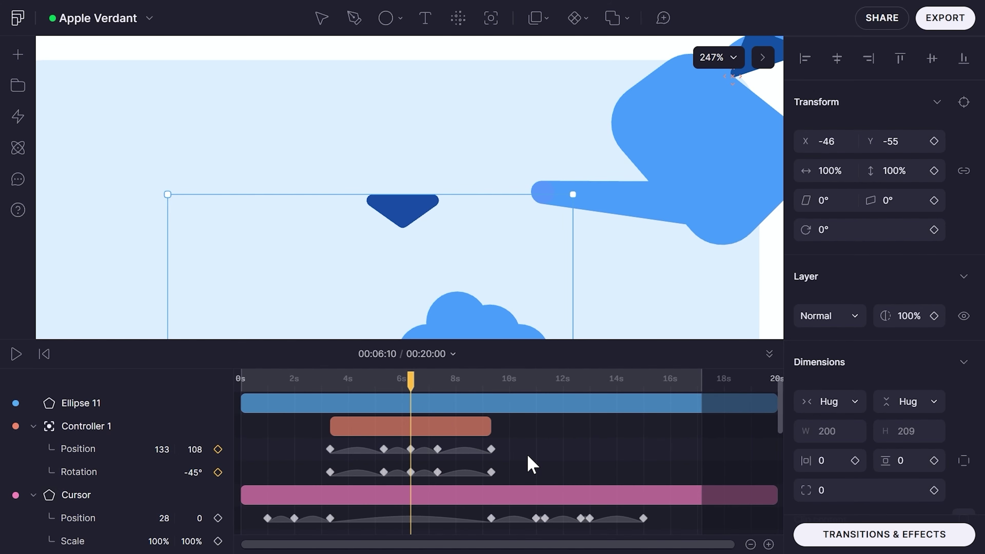
click(502, 411)
key(alt+p)
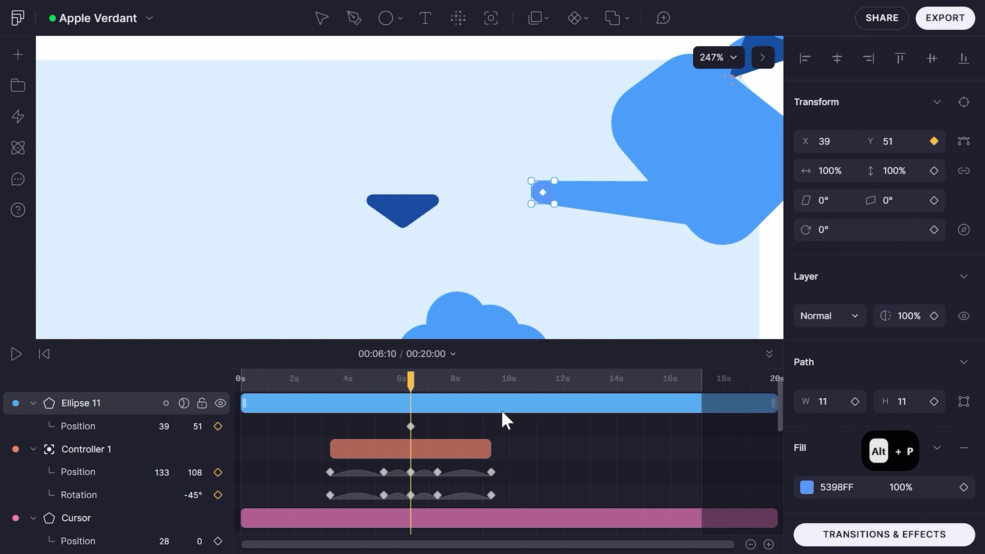
key(alt+s)
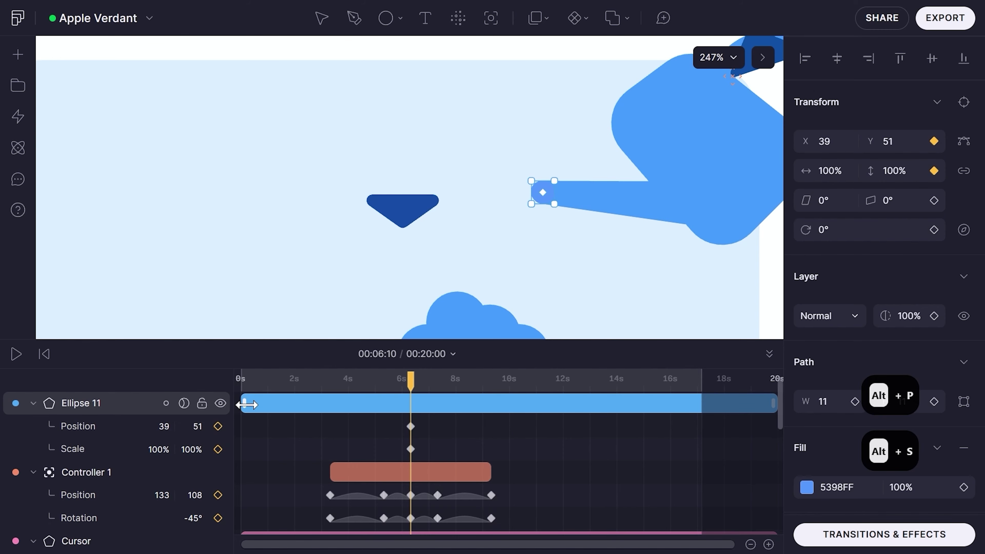
drag(243, 403, 410, 400)
At 00:07:10, move Ellipse 11 down onto the bonsai to X -31, Y -59, keyframing its position
scroll(555, 128, down, 5)
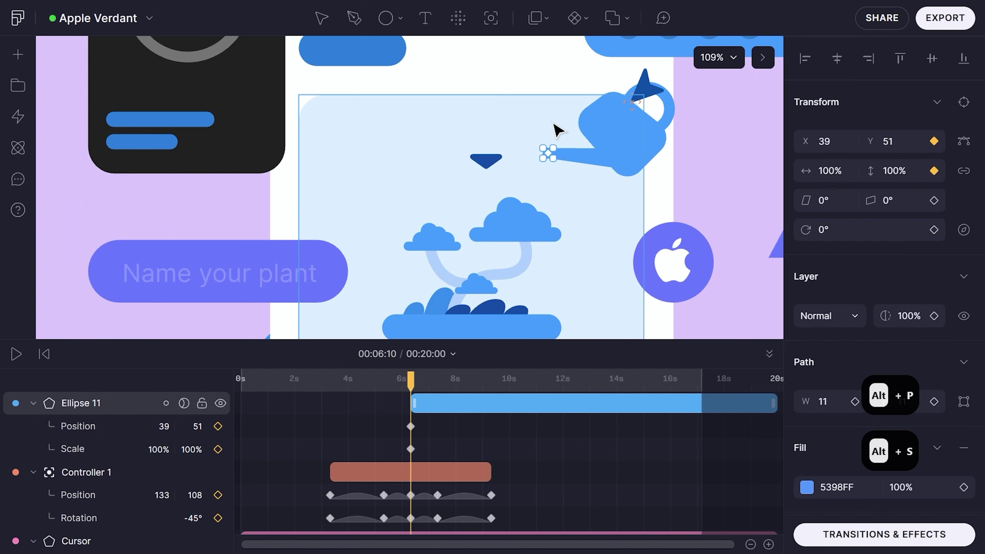
scroll(555, 133, down, 2)
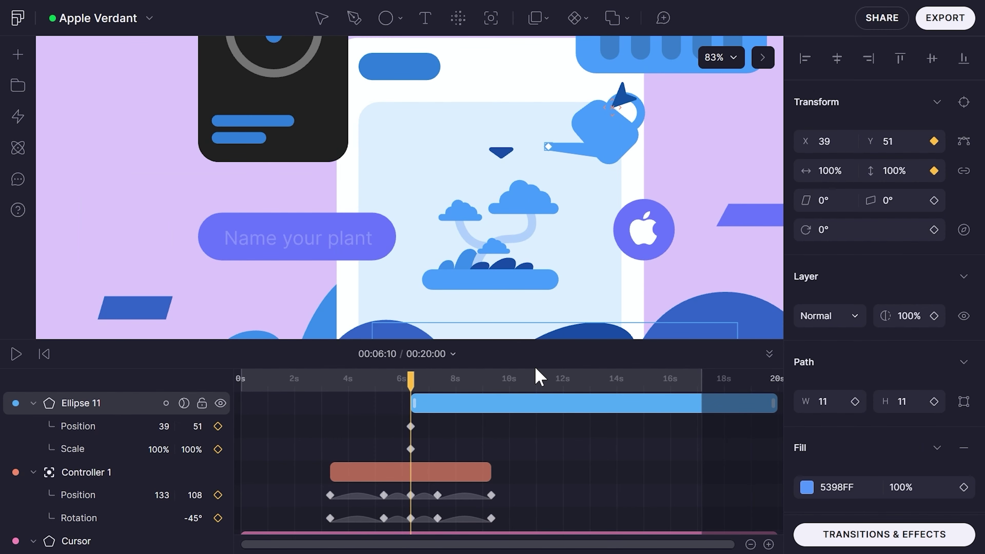
key(ctrl+shift+Right)
key(ctrl+shift+Right)
key(ctrl+shift+Right)
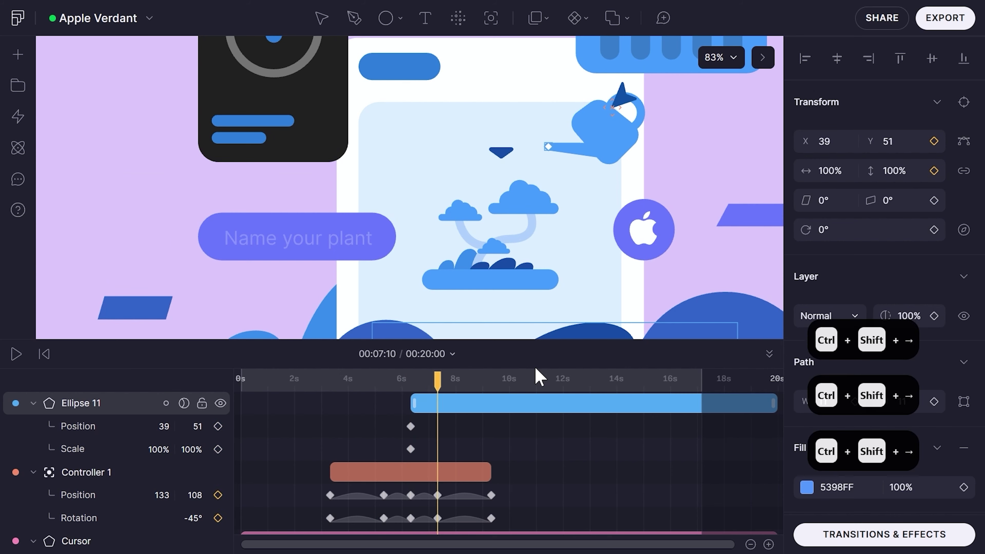
key(shift+Left)
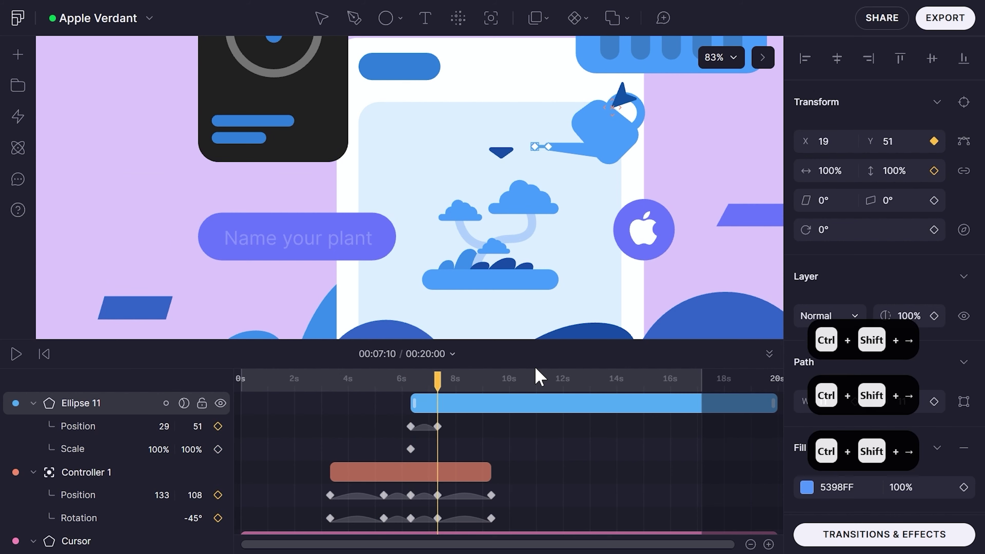
key(shift+Left)
key(shift+Left)
key(shift+Left)
key(shift+Up)
key(shift+Up)
key(shift+Up)
key(shift+Up)
key(shift+Up)
key(shift+Up)
key(shift+Up)
key(shift+Up)
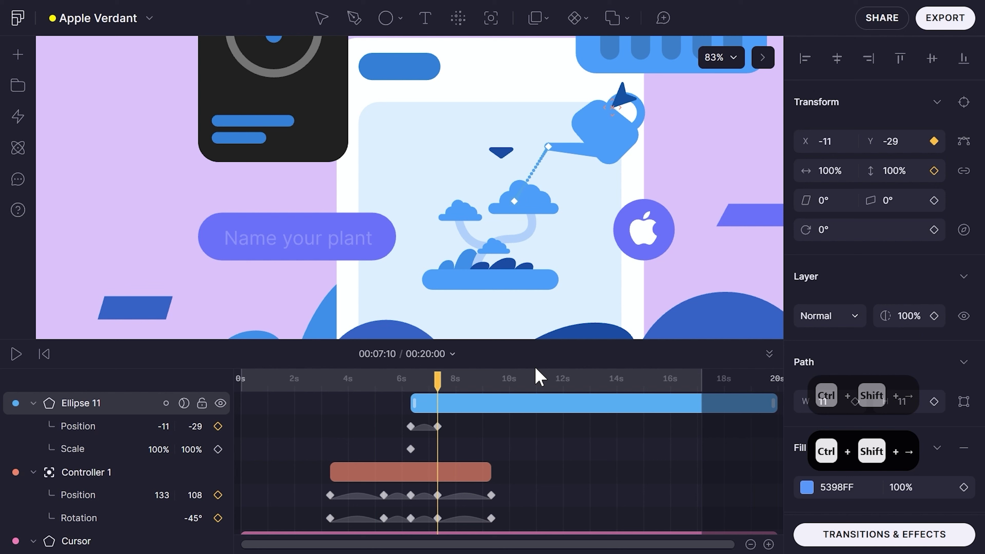
key(shift+Left)
key(shift+Up)
key(shift+Up)
key(shift+Up)
key(shift+Left)
key(shift+Left)
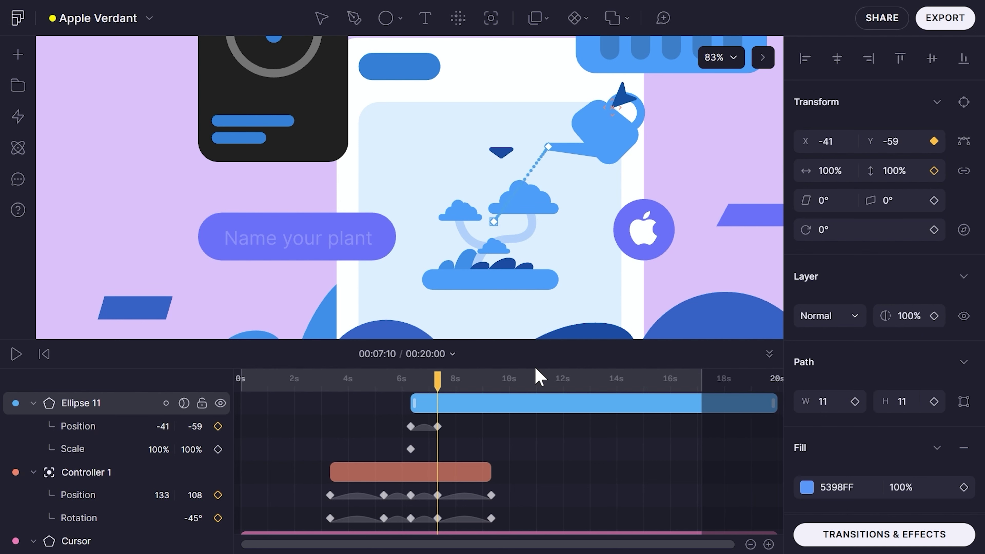
key(shift+Right)
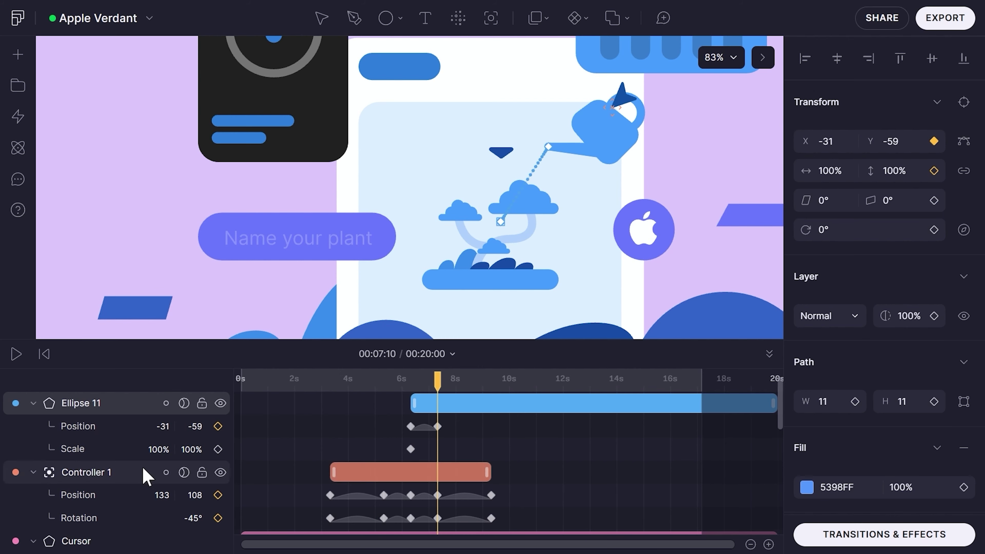
At 00:08:10, move Ellipse 11 down to the bonsai's base at X -71, Y -139, keyframing its position
key(ctrl+shift+Right)
key(ctrl+shift+Right)
key(ctrl+shift+Right)
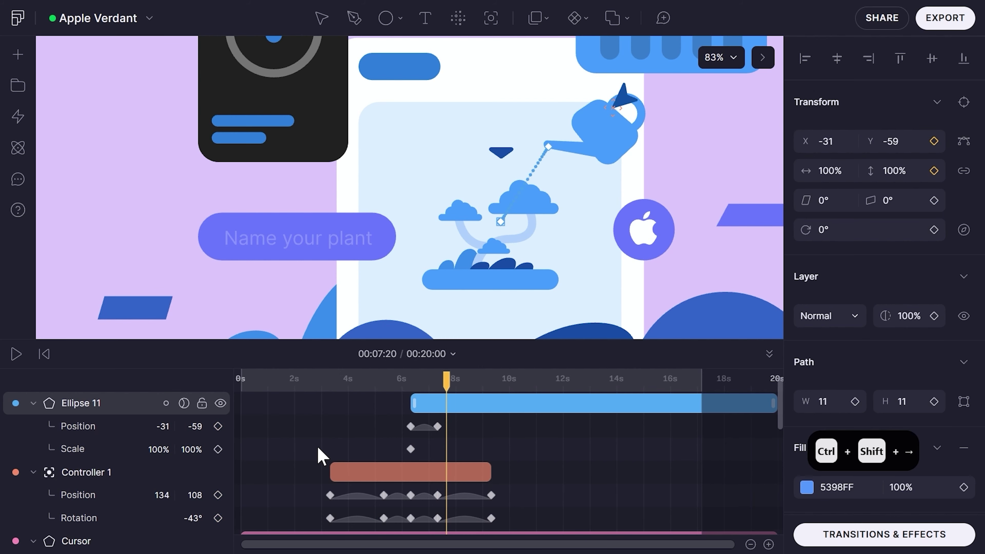
key(shift+Up)
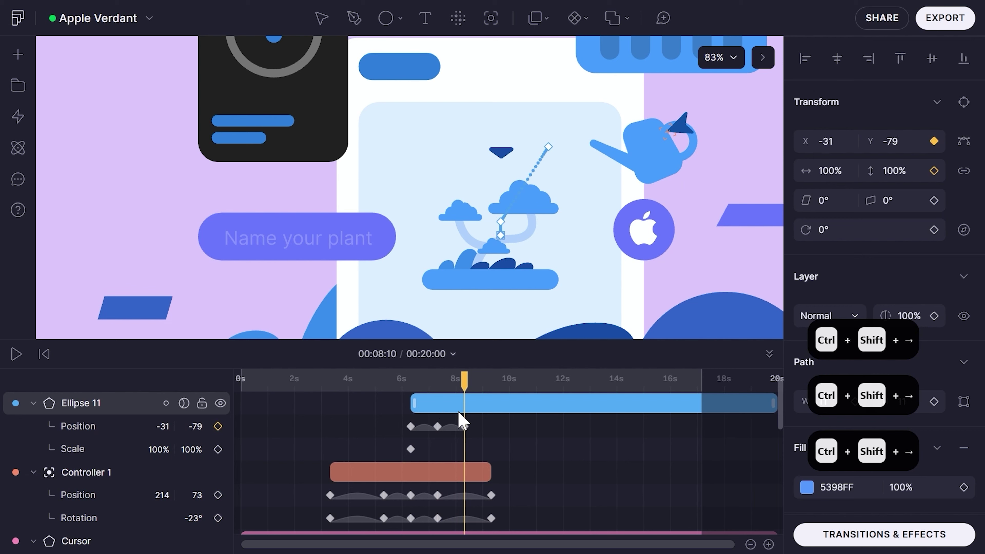
key(shift+Left)
key(shift+Left)
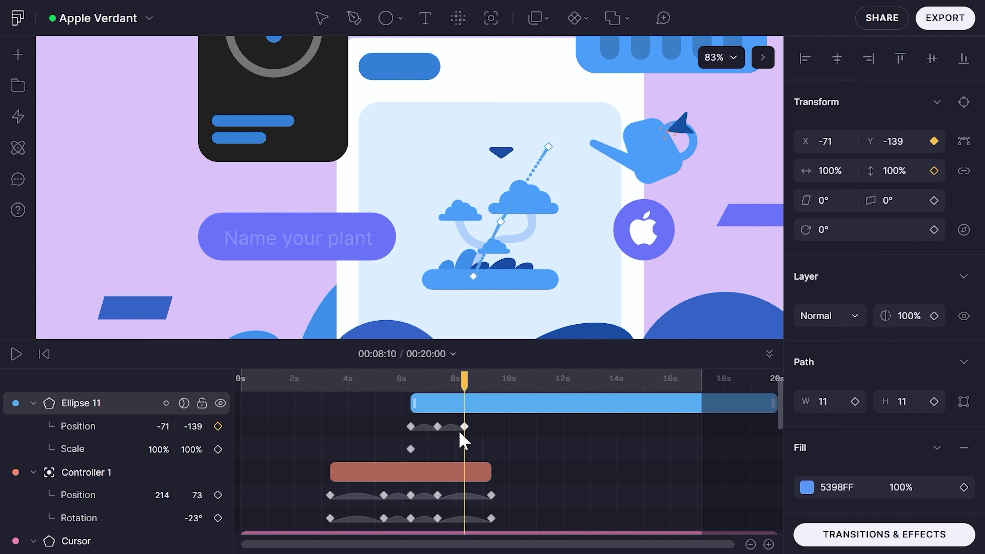
key(Escape)
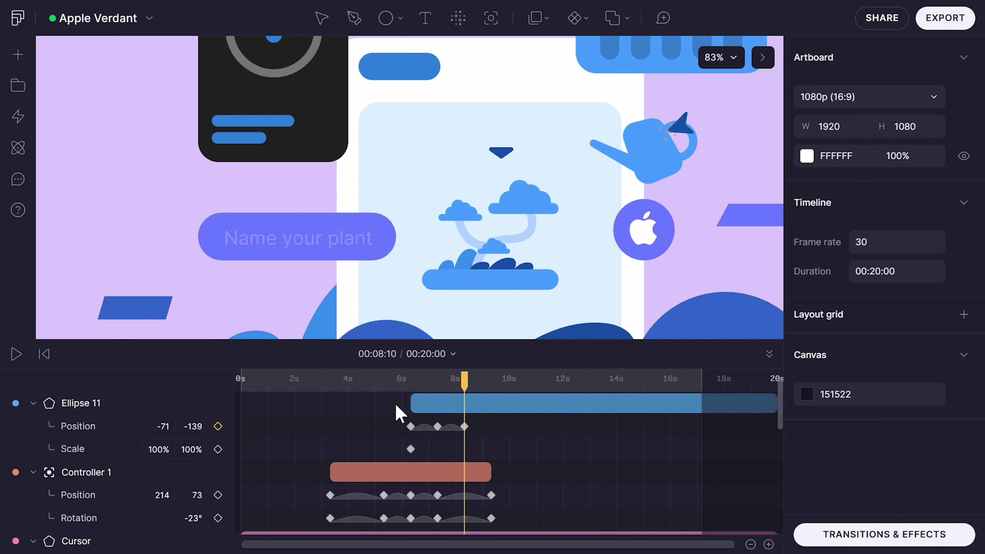
Set Ellipse 11's scale keyframe at 00:06:10 to 10% in both directions
click(410, 449)
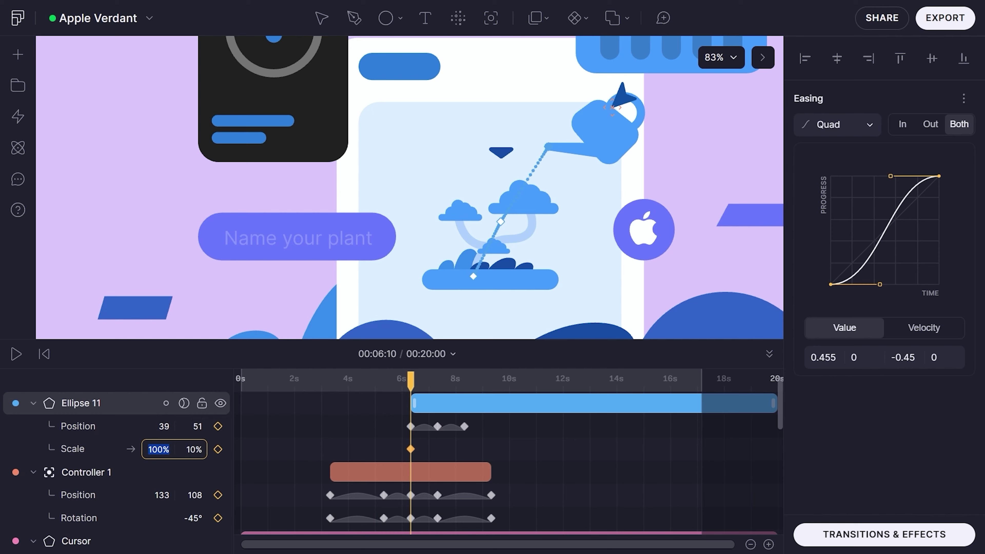
text(10)
click(457, 456)
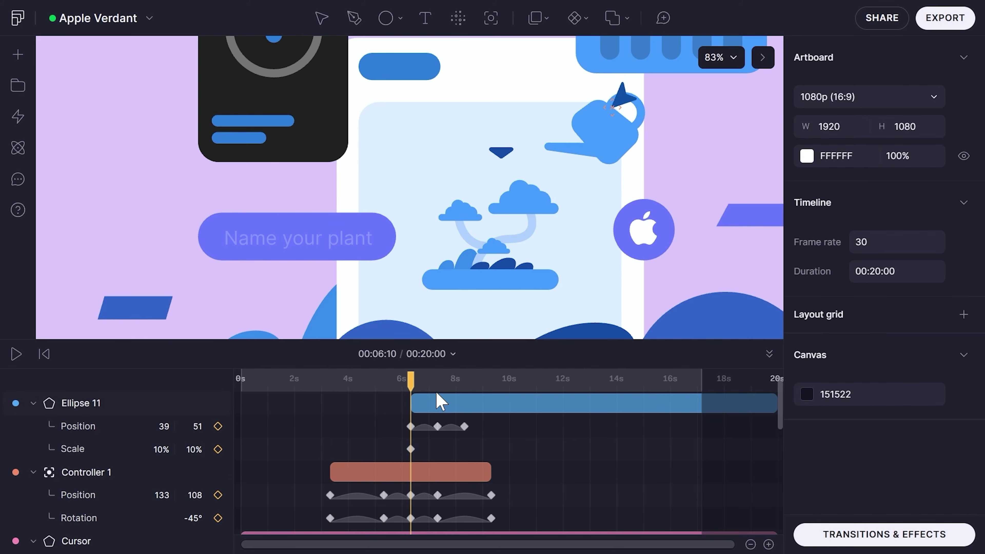
At 00:07:10, keyframe Ellipse 11's scale at 100% in both directions
key(ctrl+shift+Right)
key(ctrl+shift+Right)
key(ctrl+shift+Right)
key(ctrl+shift+Right)
key(ctrl+shift+Left)
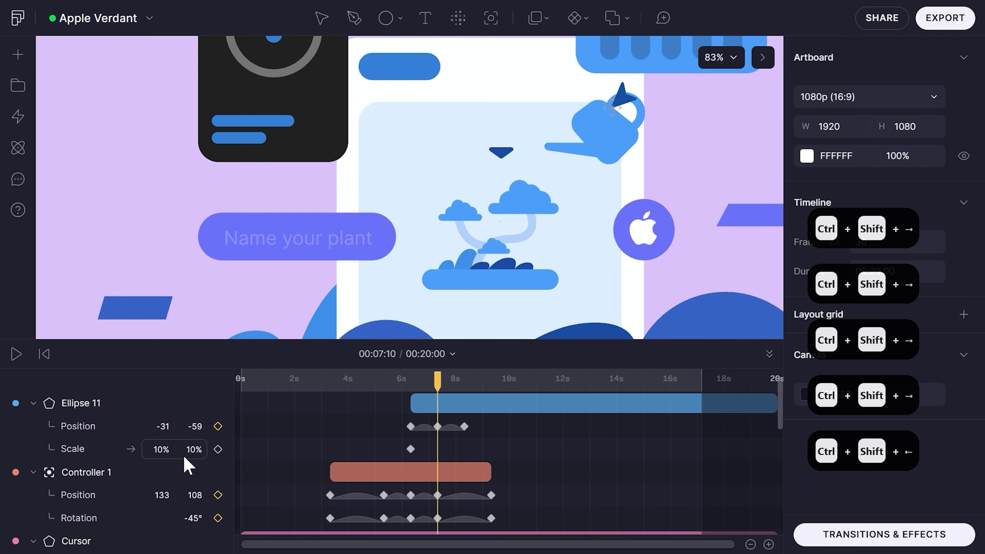
click(161, 450)
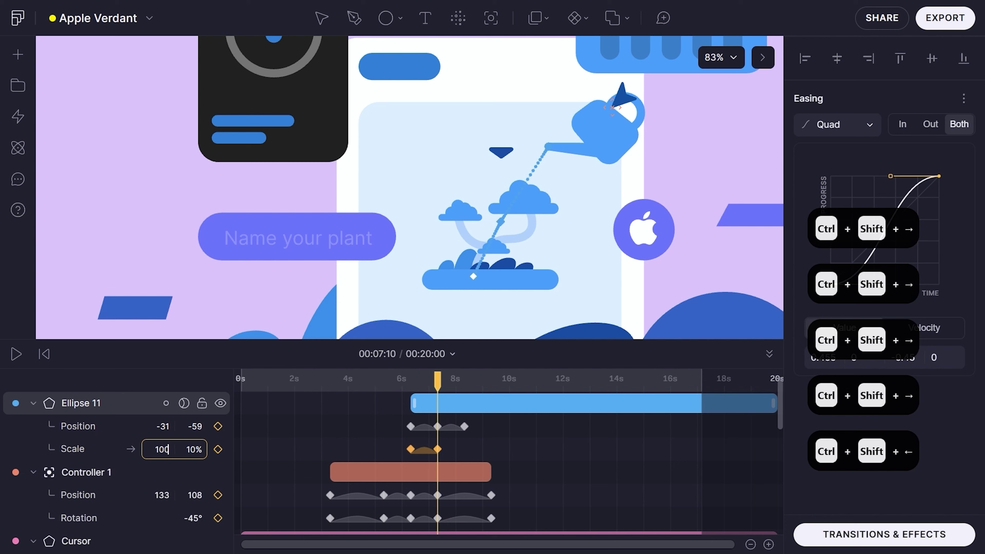
text(100)
key(Return)
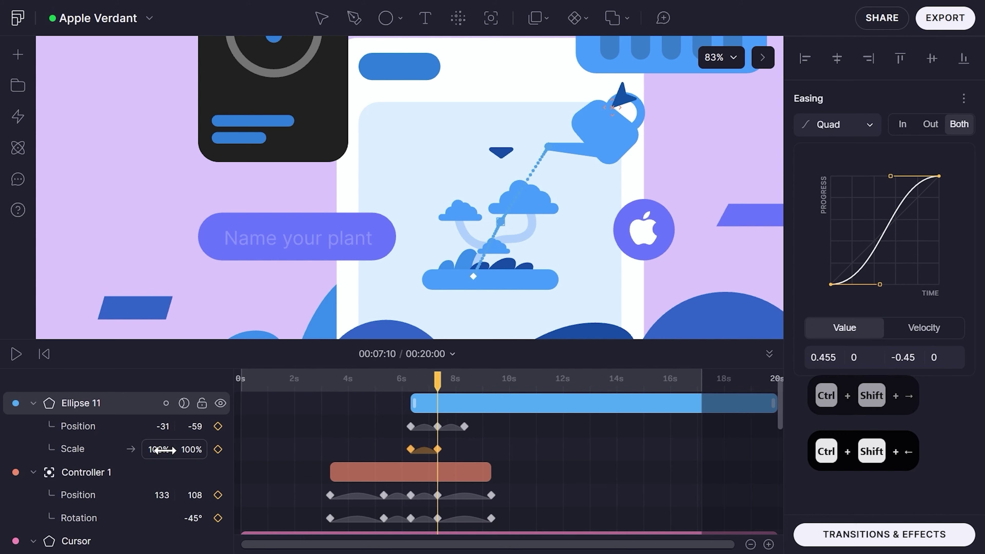
At 00:08:10, keyframe Ellipse 11's scale at 0% in both directions
key(ctrl+shift+Right)
key(ctrl+shift+Right)
key(ctrl+shift+Right)
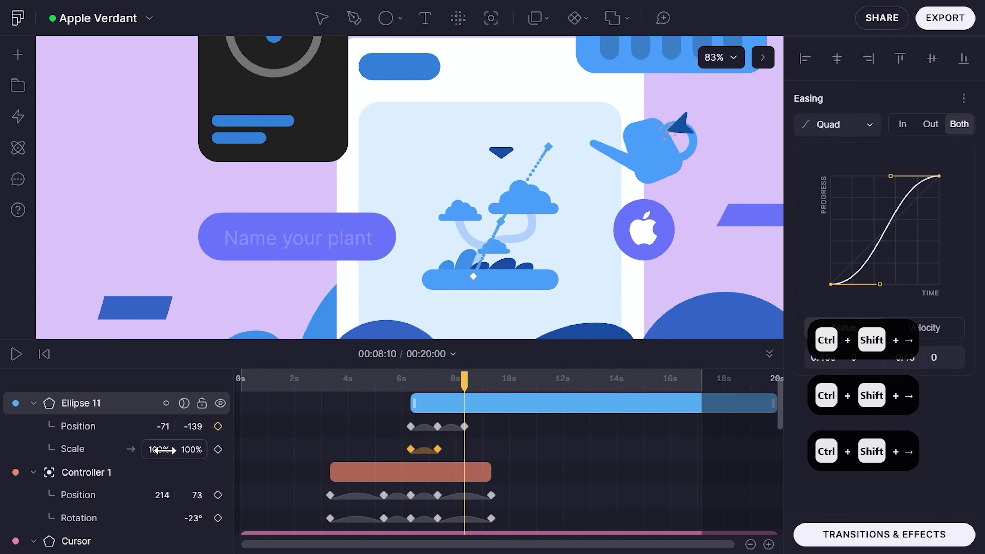
click(159, 449)
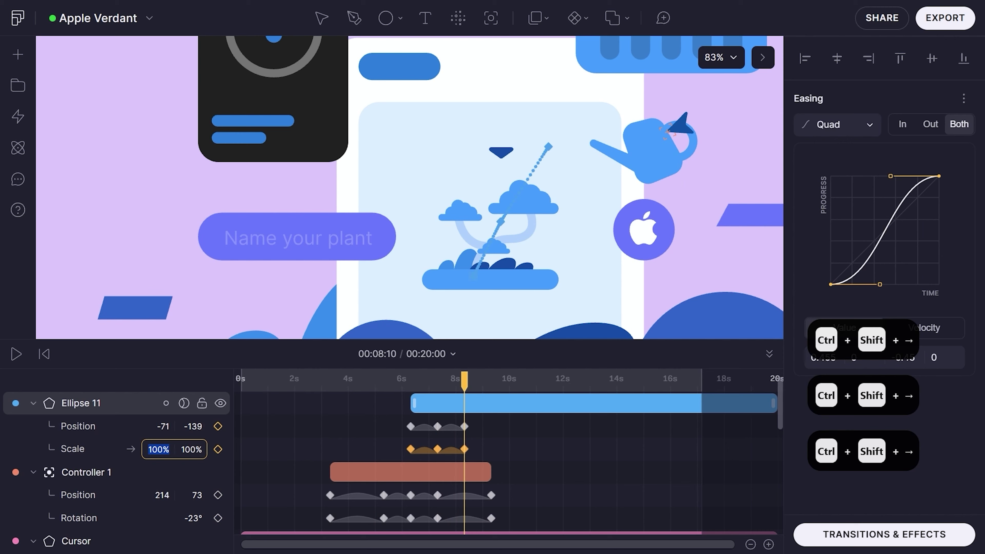
key(Escape)
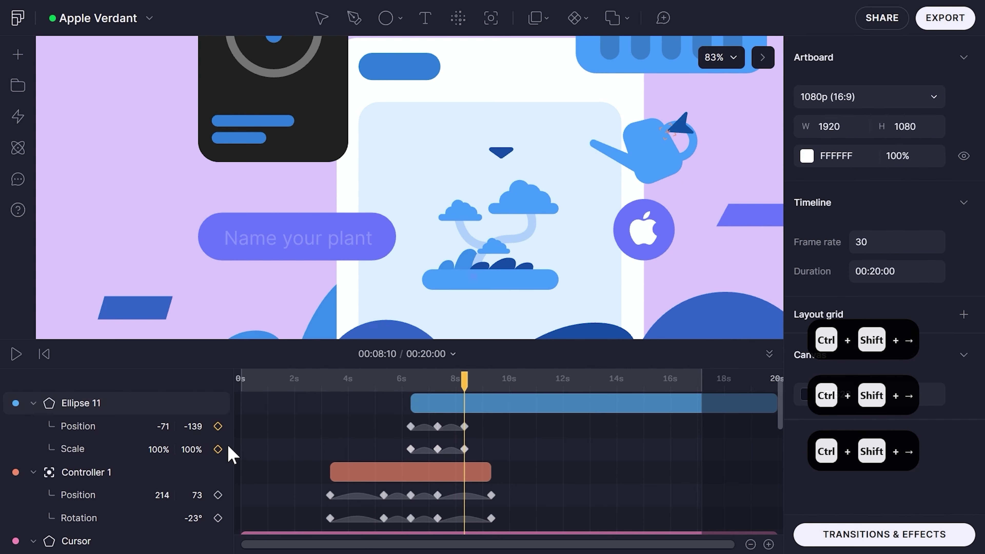
click(165, 449)
text(0)
key(Tab)
text(0)
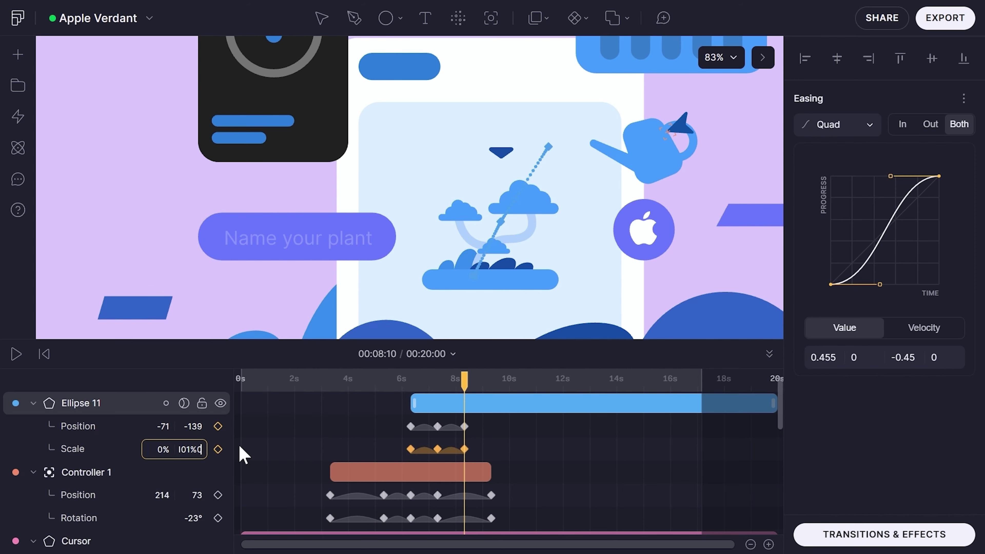
key(ctrl+a)
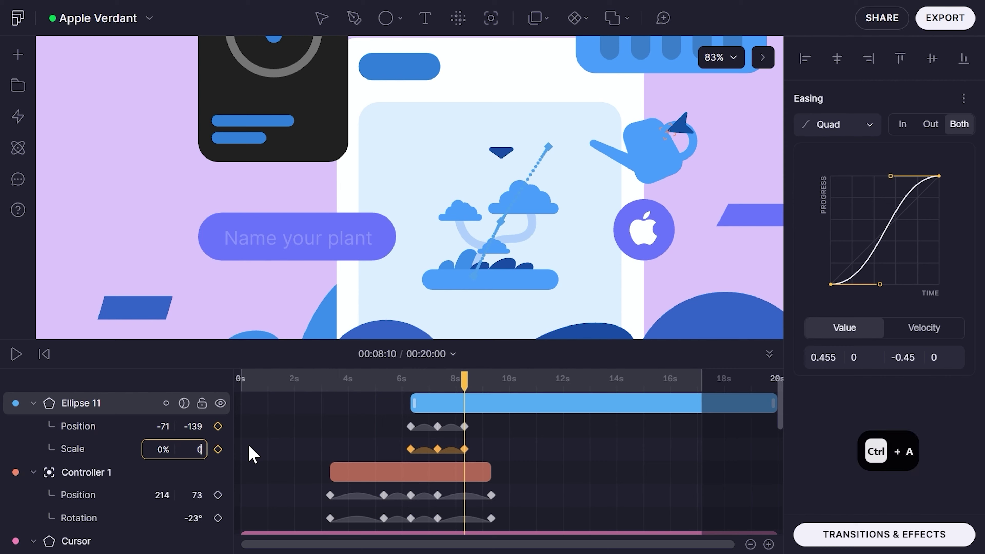
key(Return)
click(506, 425)
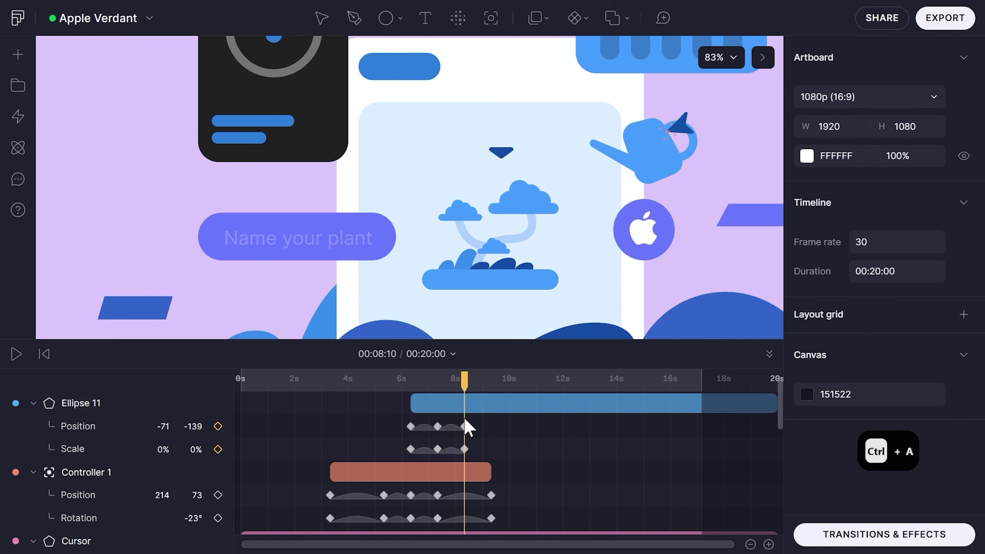
Delete Ellipse 11's middle position keyframe at 00:07:10 and play back the drop's fall from the spout
click(437, 426)
click(438, 381)
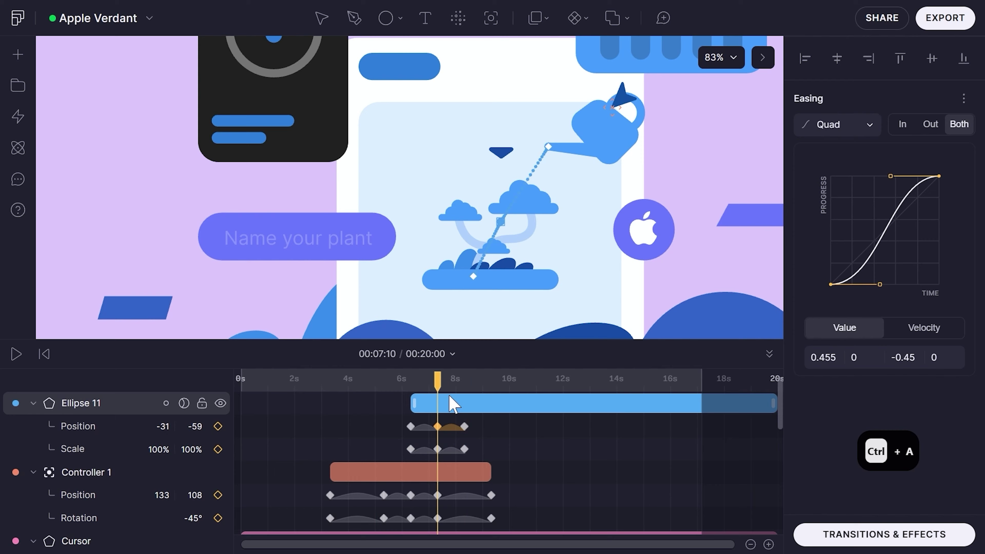
key(Delete)
drag(417, 384, 408, 384)
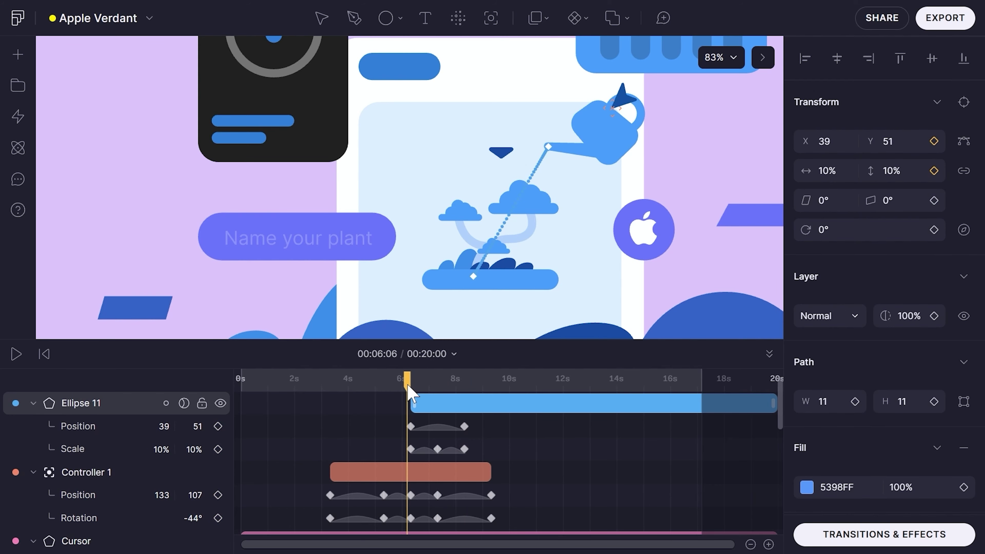
key(space)
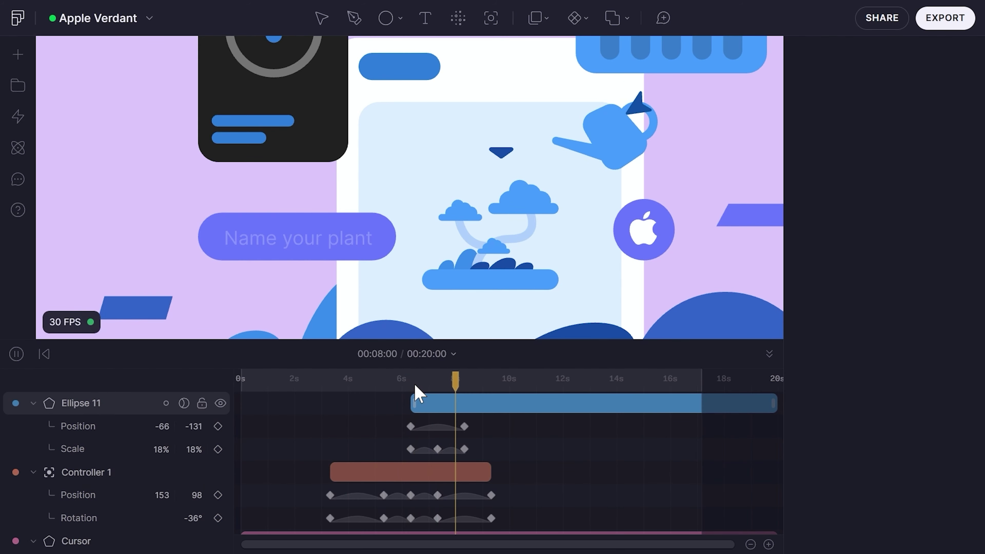
key(space)
click(413, 386)
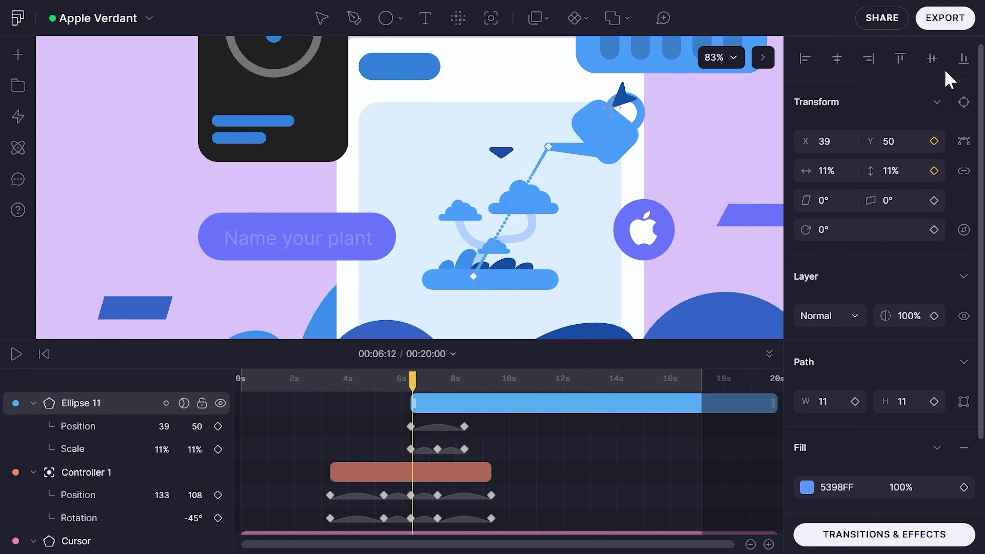
Curve Ellipse 11's position path into an arc from the spout and trim its layer to end at 00:08:10
click(963, 140)
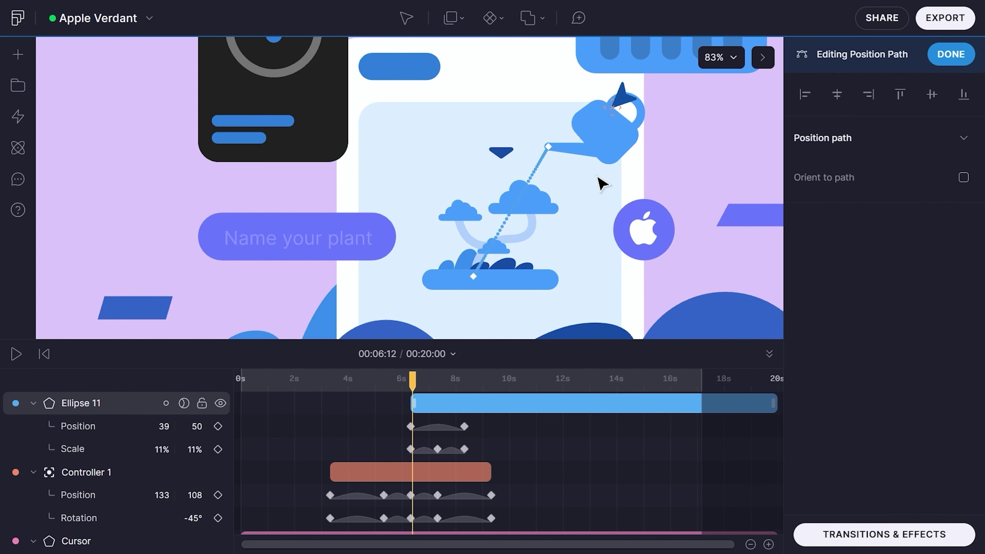
click(549, 149)
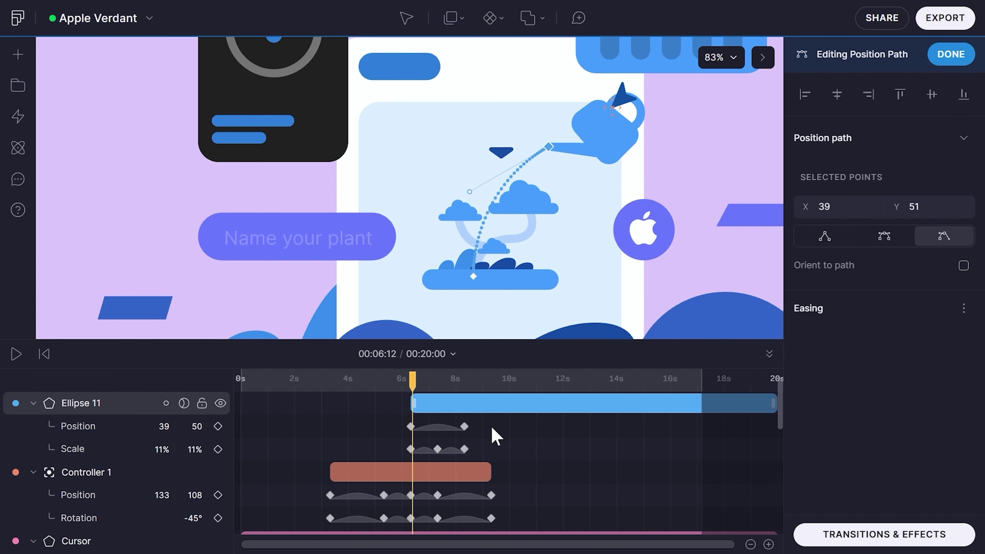
click(494, 437)
drag(773, 403, 470, 435)
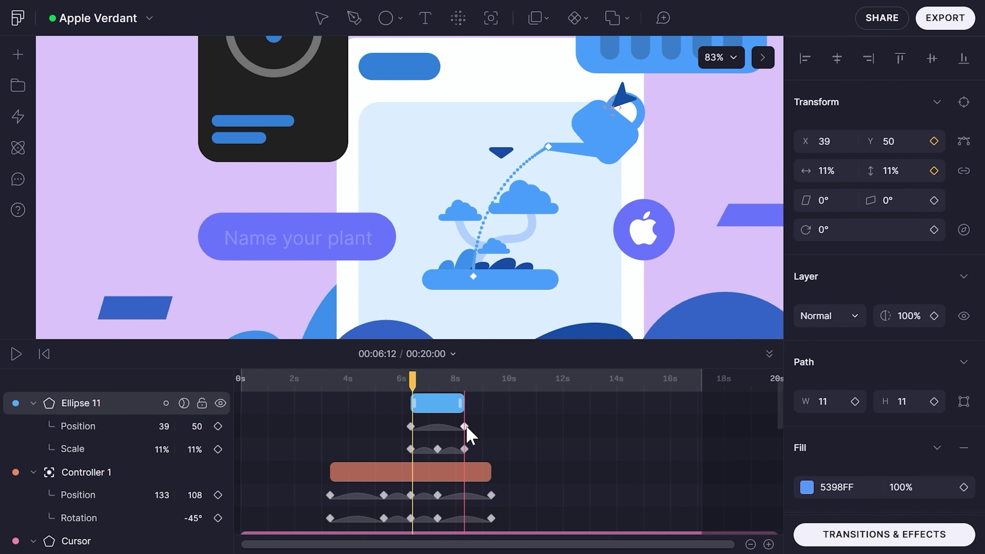
click(493, 438)
Duplicate Ellipse 11 and move the copy's position path end point to about X 4, Y -139
click(440, 414)
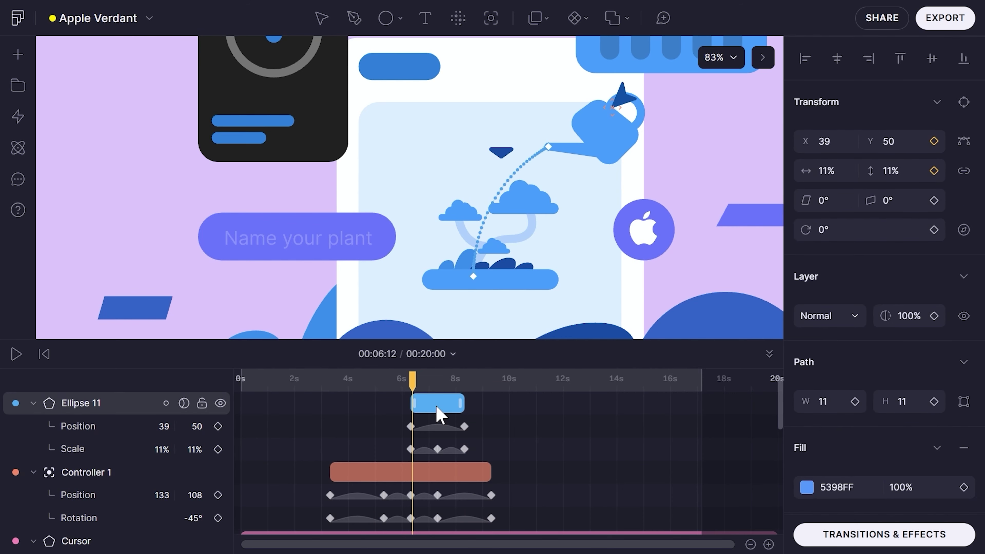
key(ctrl+d)
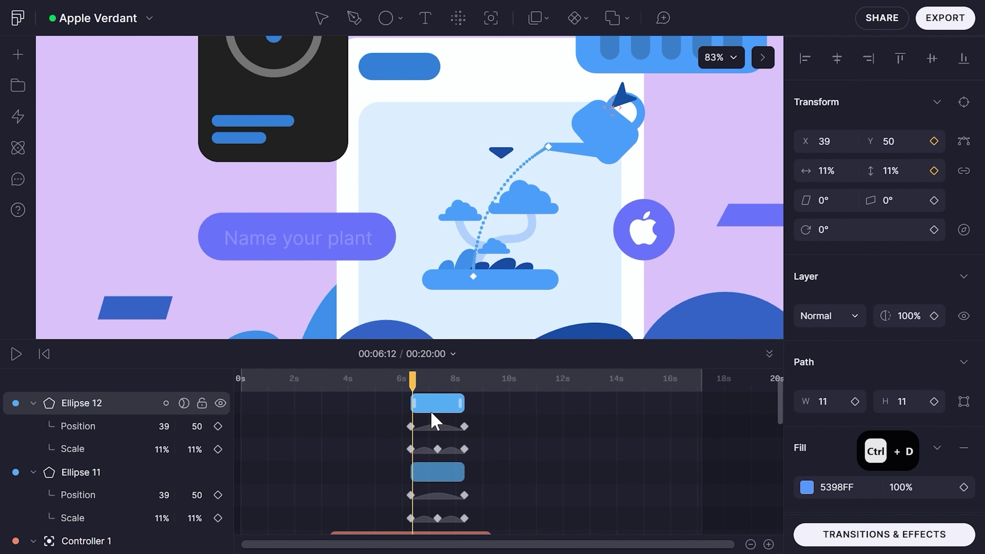
click(963, 141)
drag(477, 278, 498, 274)
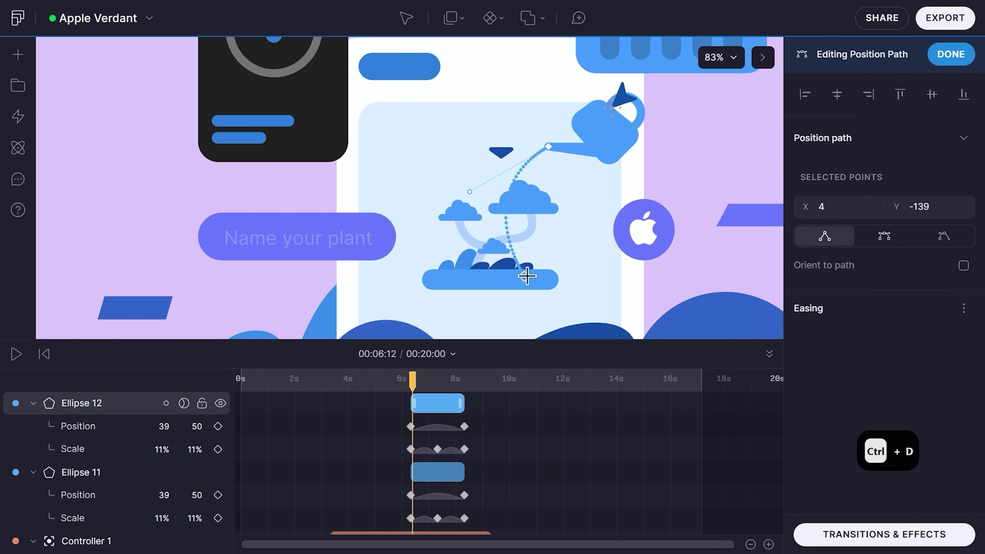
click(482, 418)
Duplicate Ellipse 12, move the copy's path end point to about X -26, Y -137, and adjust its curve handle
click(437, 403)
key(ctrl+d)
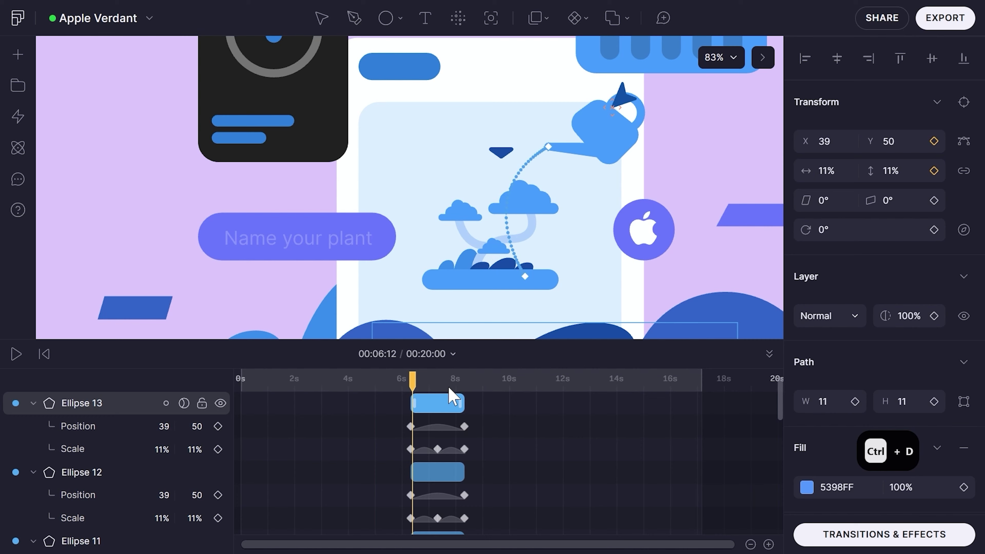
click(431, 384)
click(496, 411)
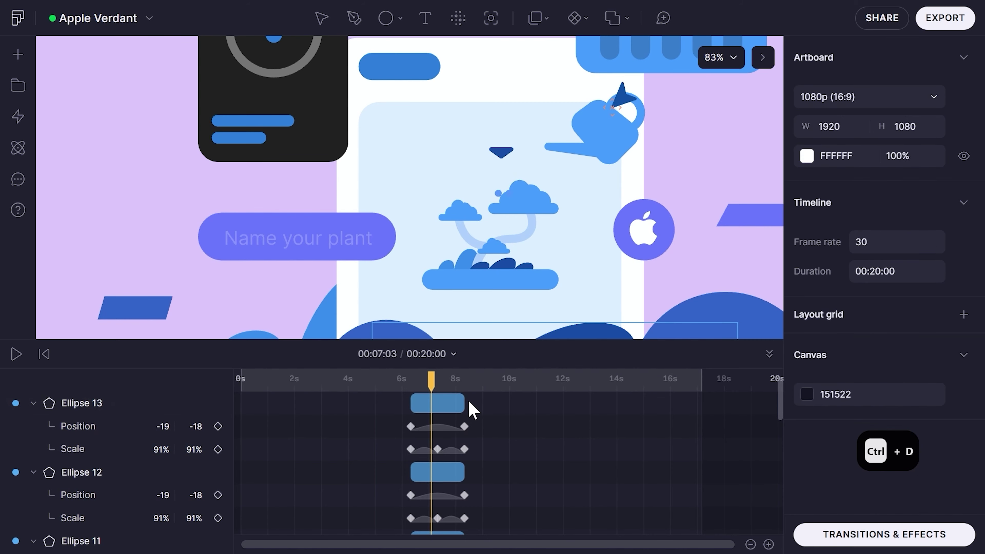
click(455, 402)
double_click(519, 279)
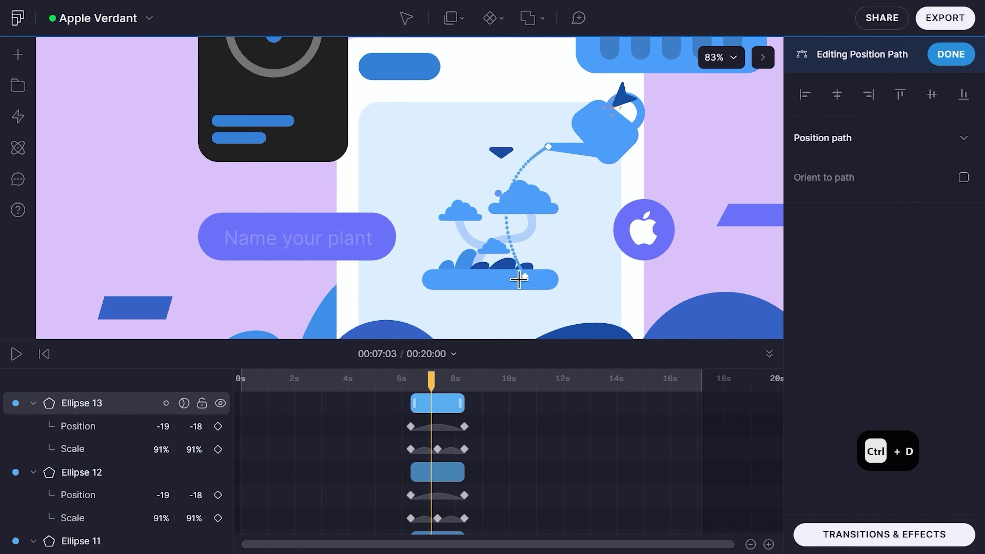
drag(524, 277, 513, 278)
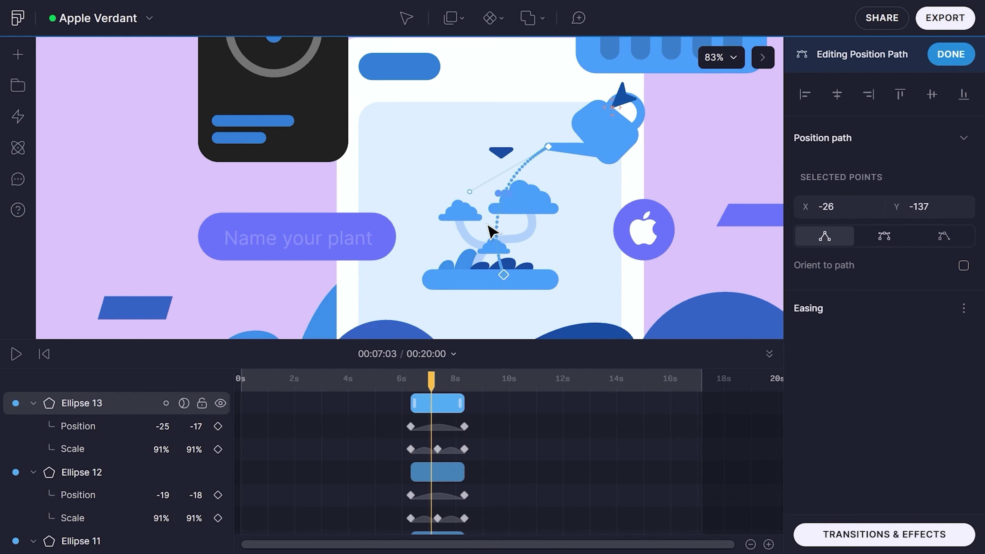
drag(472, 194, 500, 190)
click(487, 406)
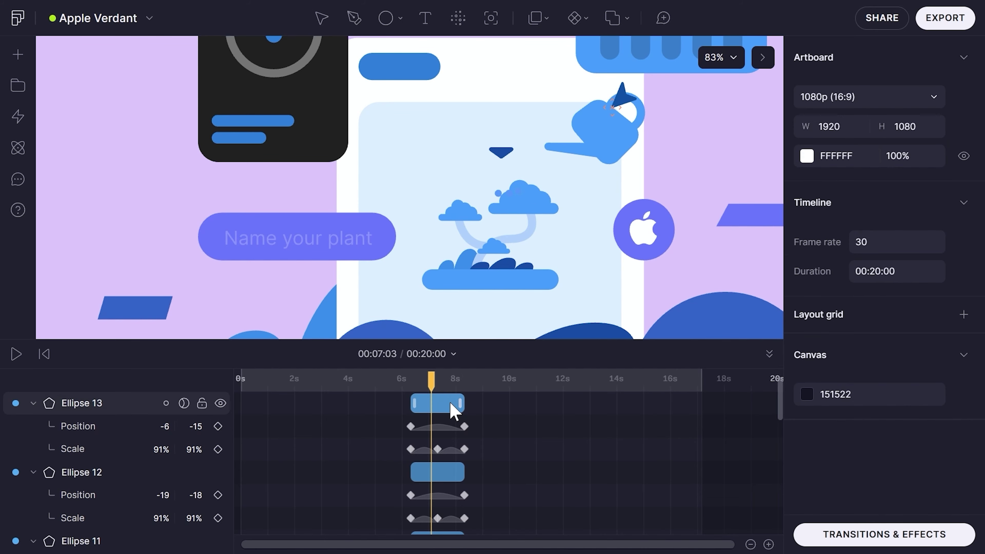
Duplicate Ellipse 13, move the copy's path end point to the right end of the bonsai's base, and steepen its curve
click(454, 410)
key(ctrl+d)
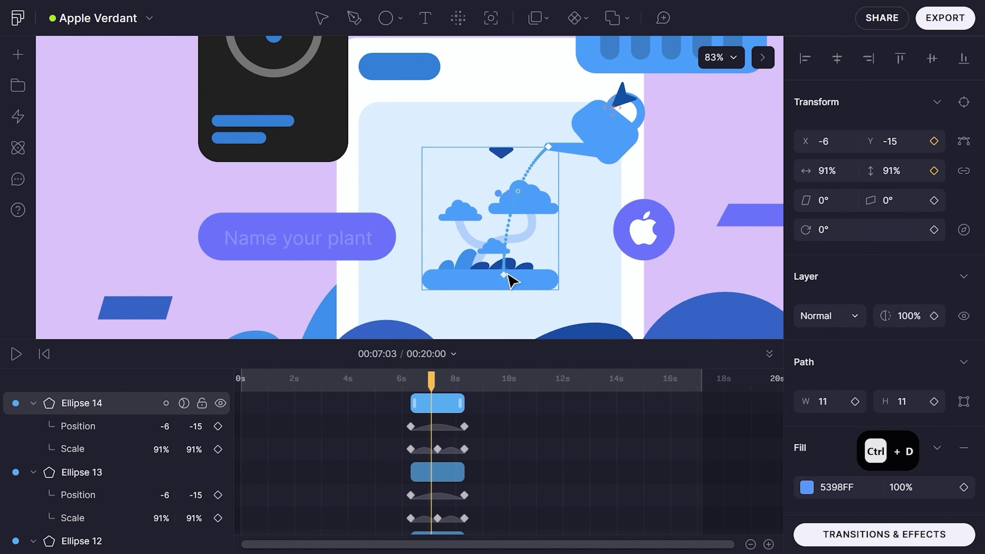
double_click(511, 279)
drag(503, 276, 523, 271)
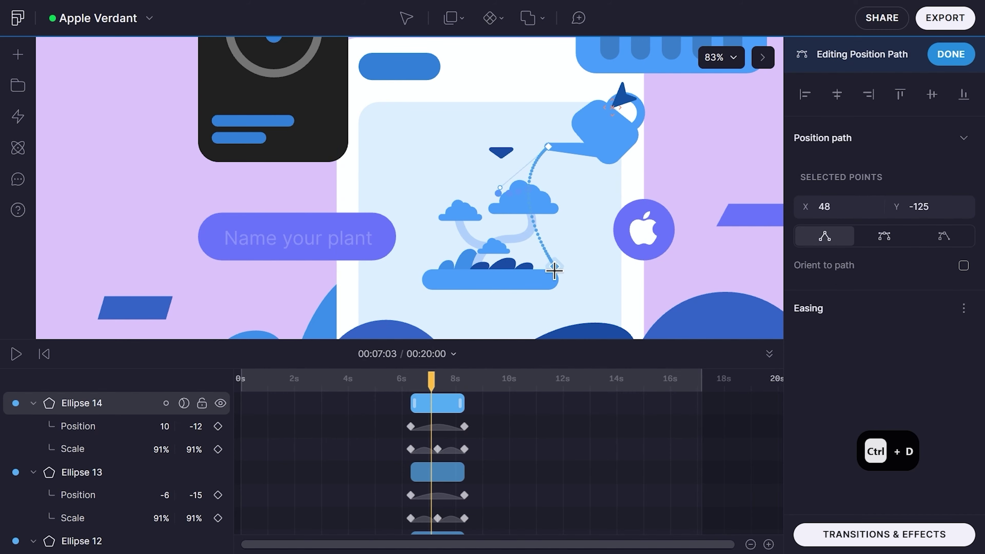
drag(501, 193, 525, 189)
click(553, 266)
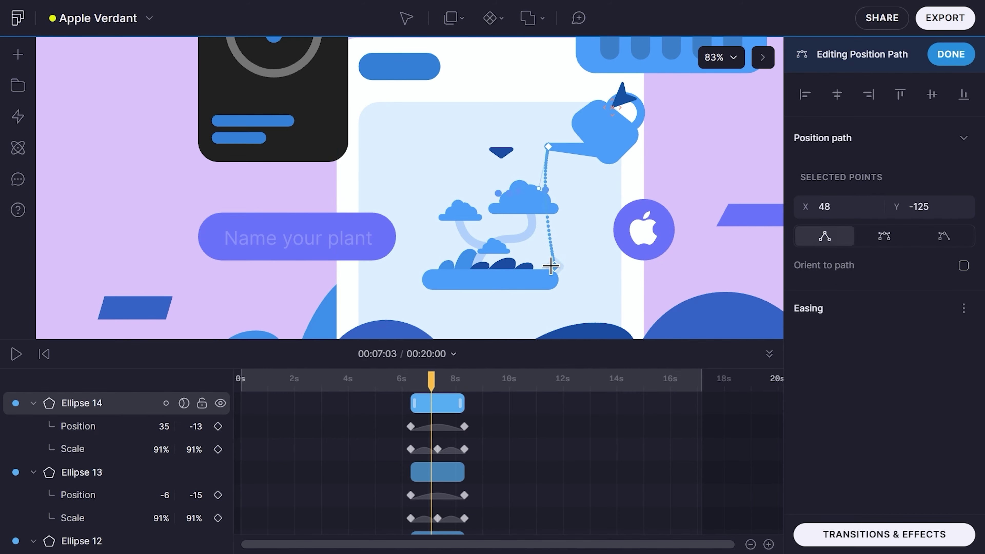
key(Escape)
Duplicate Ellipse 14, move the copy's position path end point to about X -96, Y -131, and reshape its curve
click(441, 410)
key(ctrl+d)
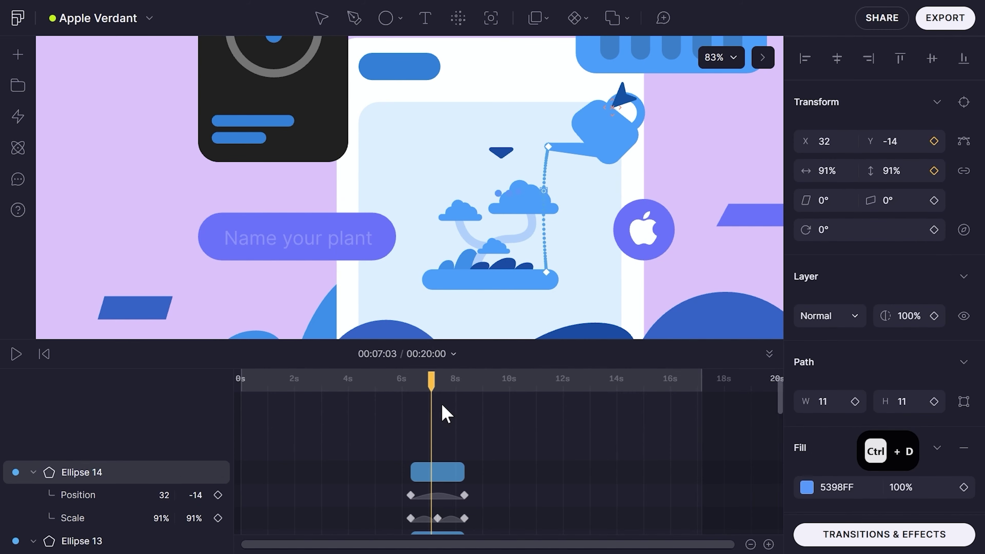
double_click(552, 279)
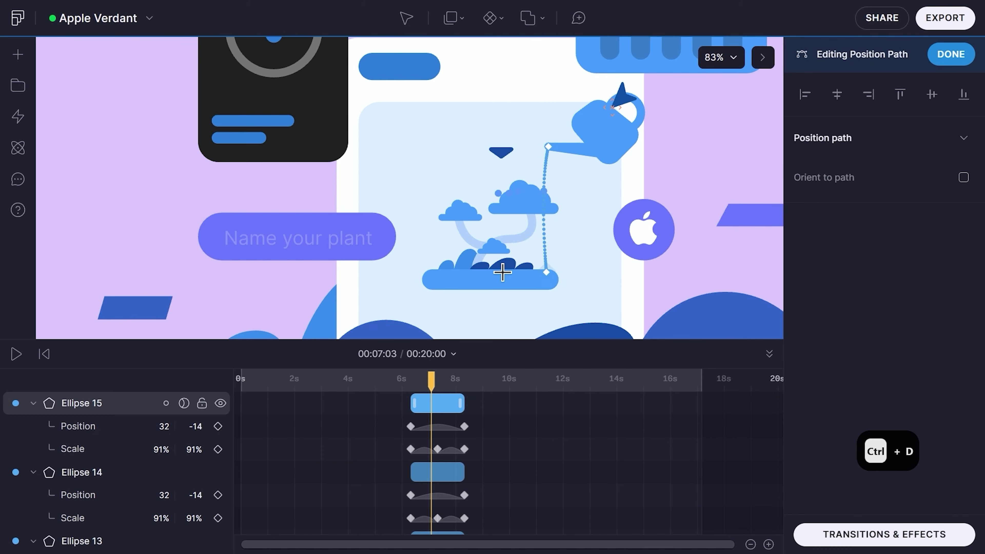
drag(546, 272, 486, 269)
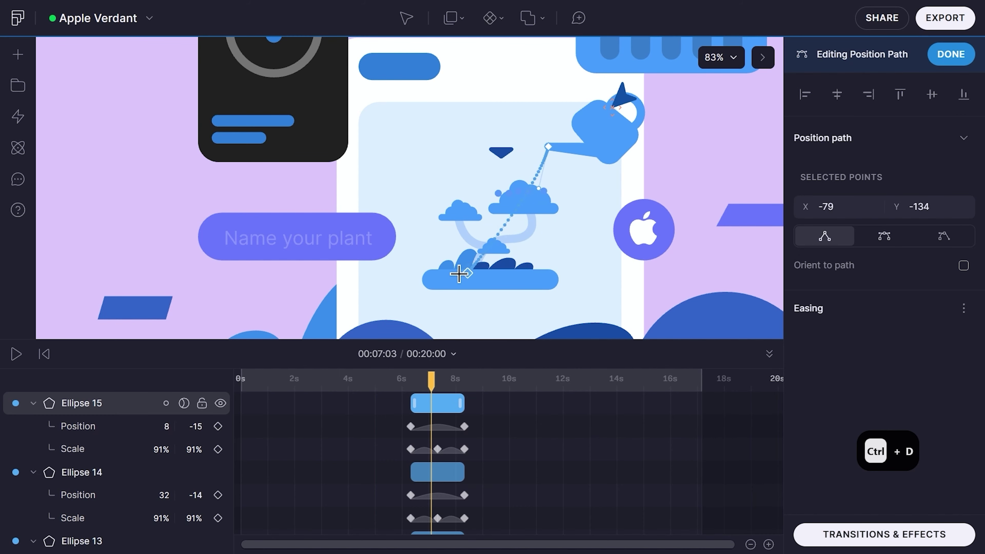
drag(537, 189, 510, 177)
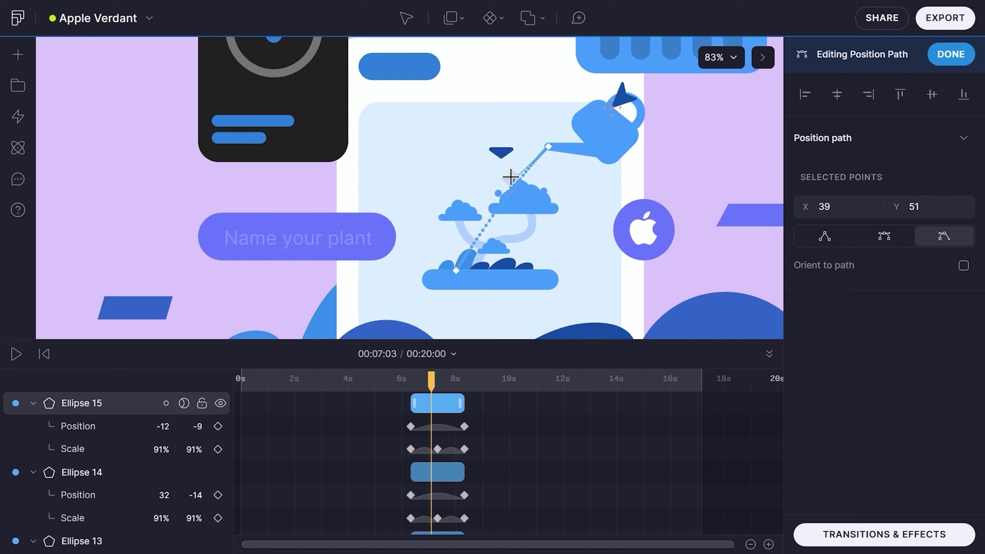
key(Escape)
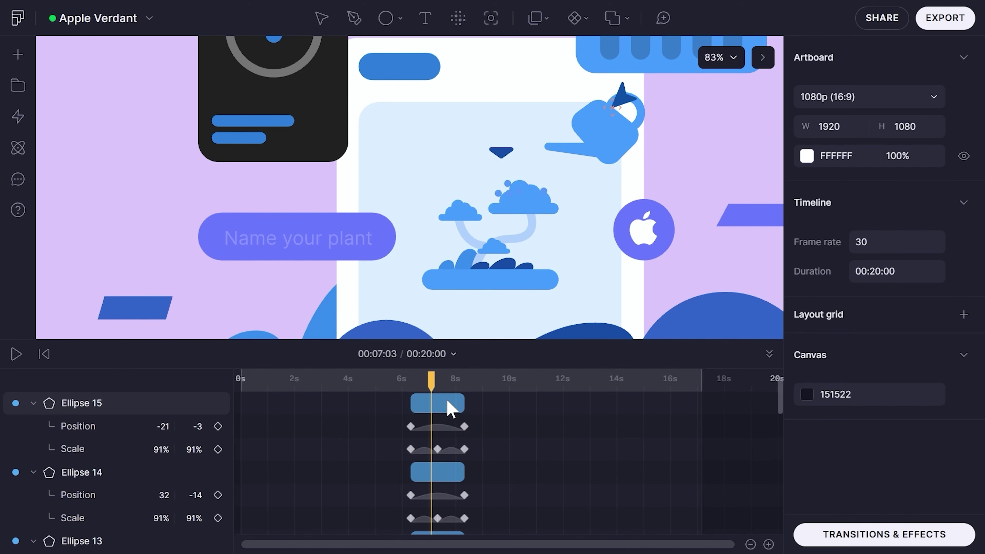
Play back the falling drops from just before their layers start
click(442, 404)
drag(431, 383, 405, 393)
key(space)
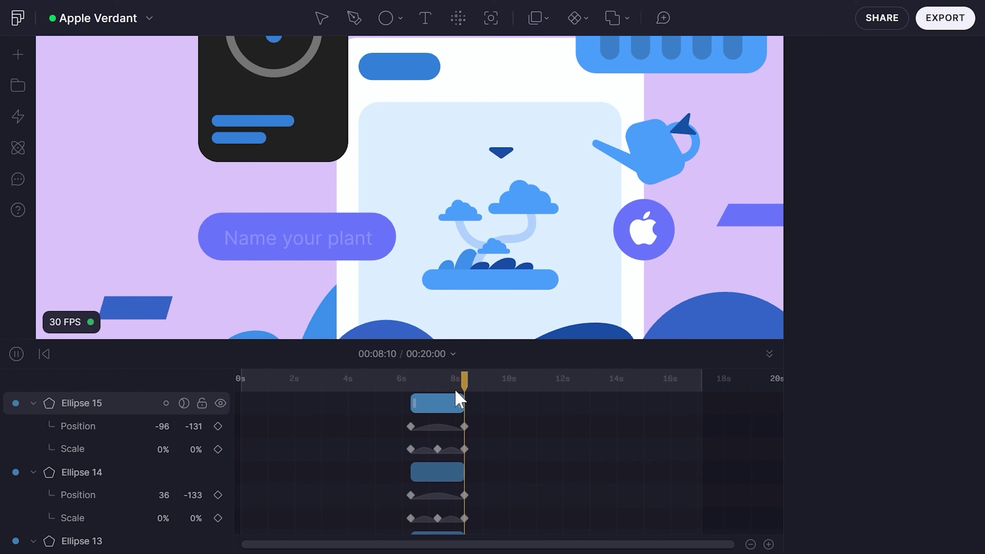
Duplicate Ellipse 15 and move the copy's position path end point to the middle of the bonsai's base
click(437, 400)
click(426, 386)
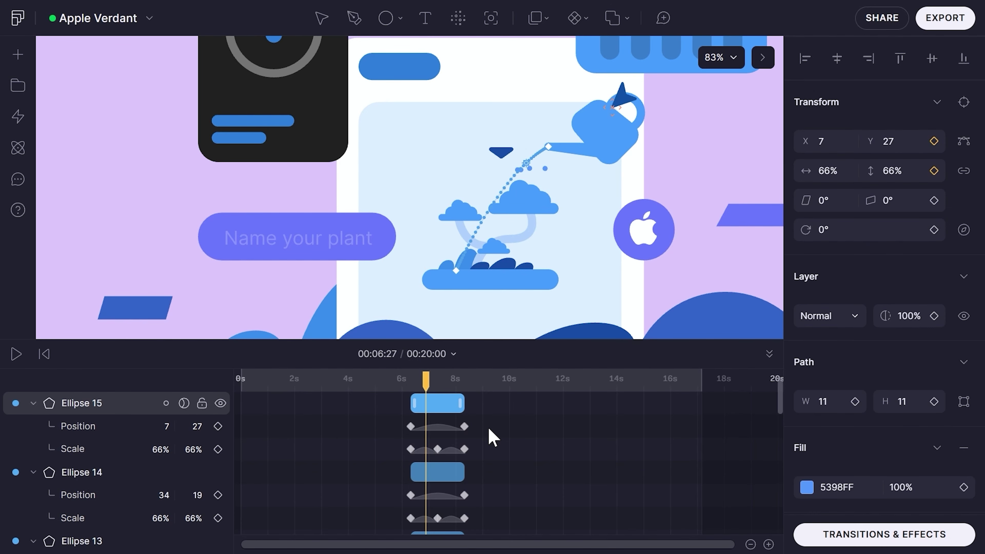
key(ctrl+d)
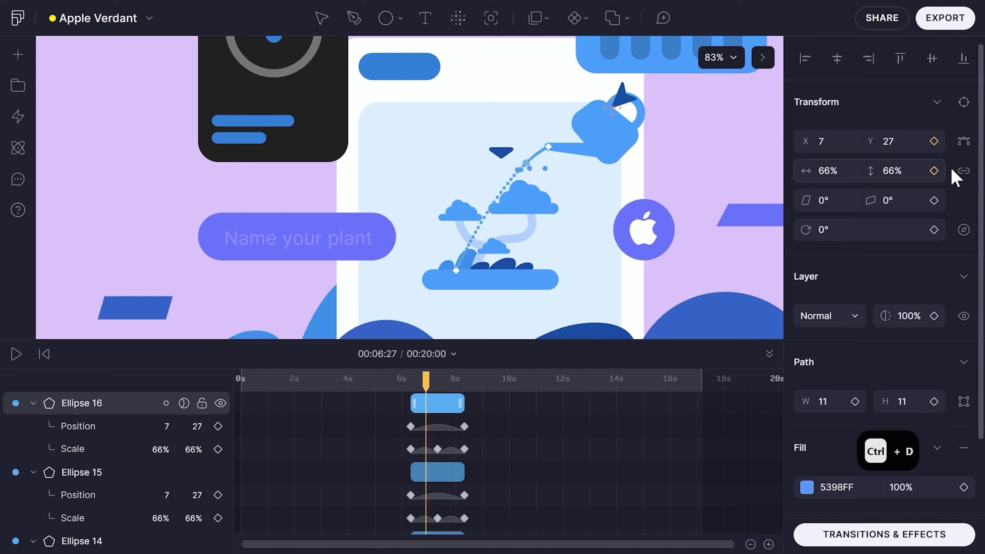
click(964, 141)
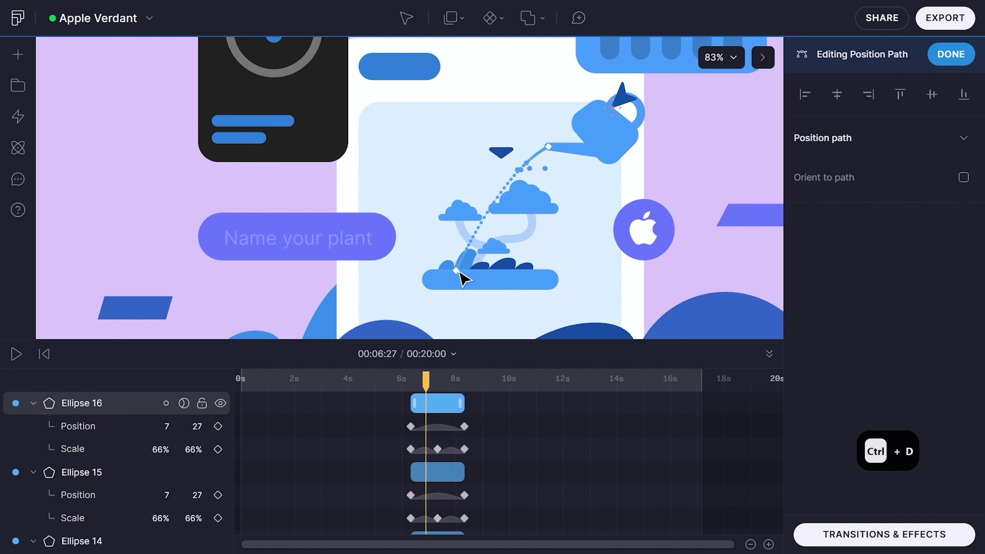
drag(459, 272, 480, 269)
drag(502, 178, 466, 262)
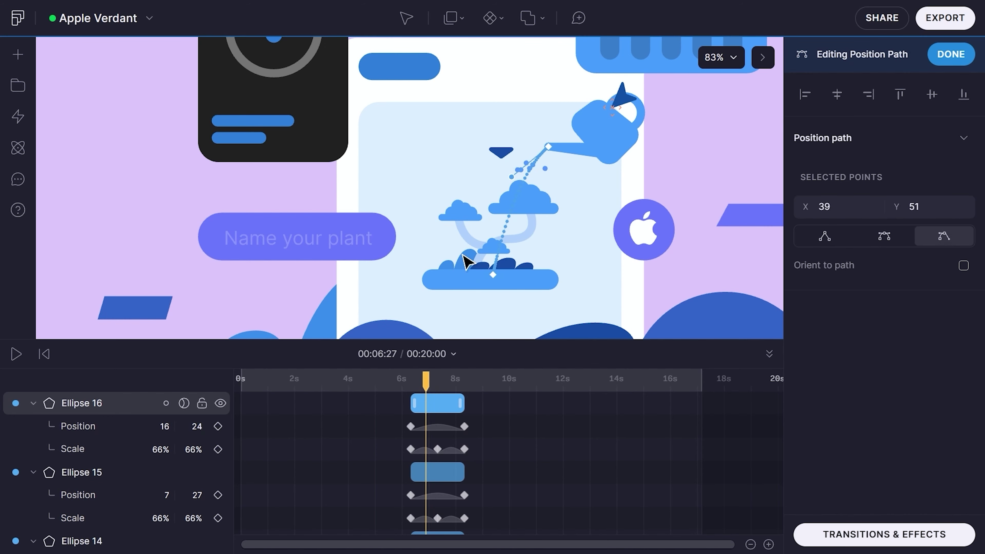
key(Escape)
Collapse the keyframe properties of the Ellipse 11 to Ellipse 16 layers in the timeline
click(46, 405)
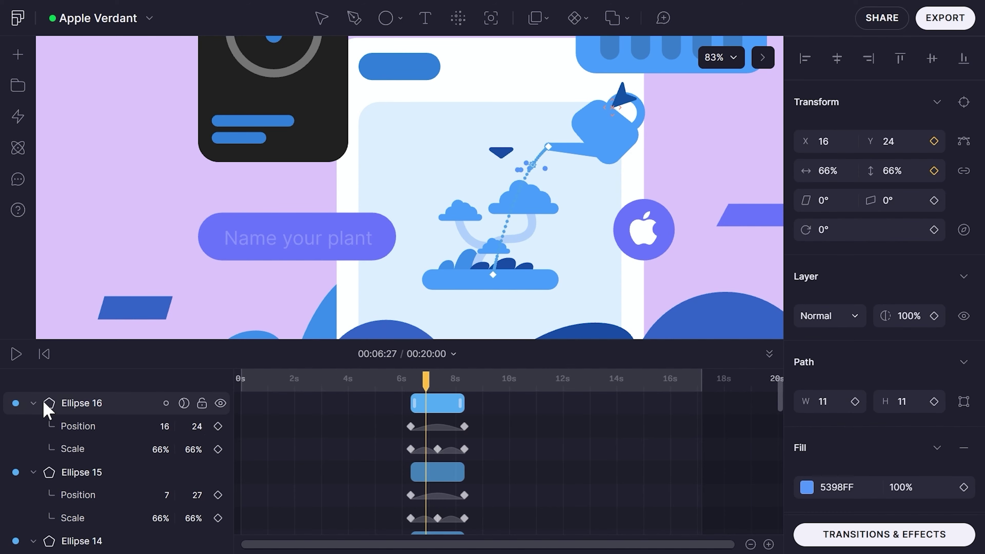
click(34, 403)
click(33, 426)
click(50, 449)
scroll(21, 505, down, 3)
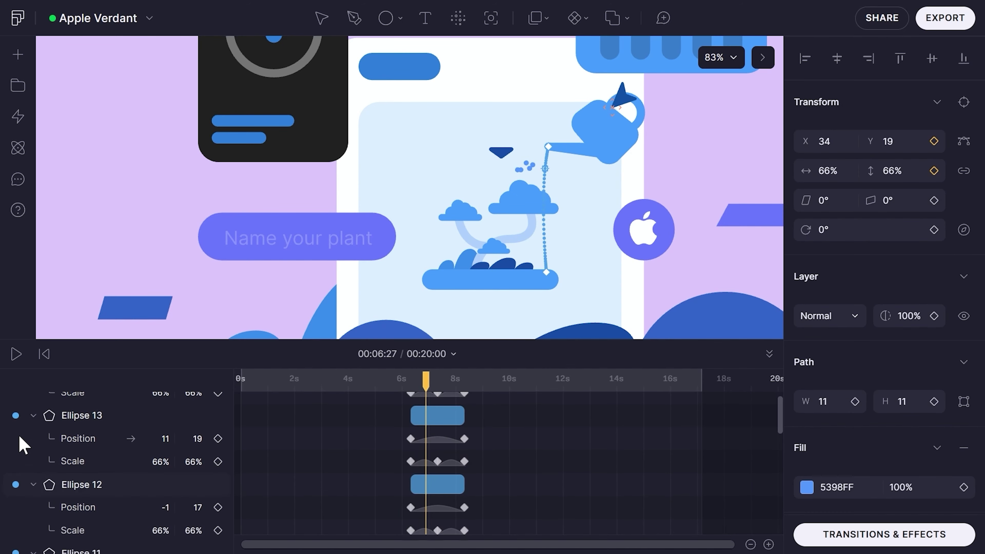
click(33, 415)
click(34, 438)
click(33, 461)
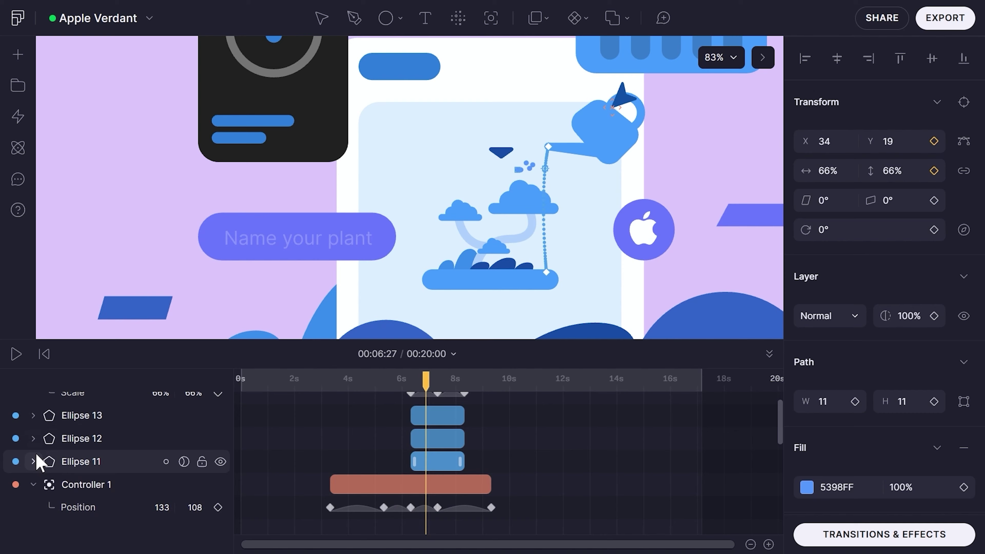
scroll(37, 462, up, 3)
click(33, 449)
key(Escape)
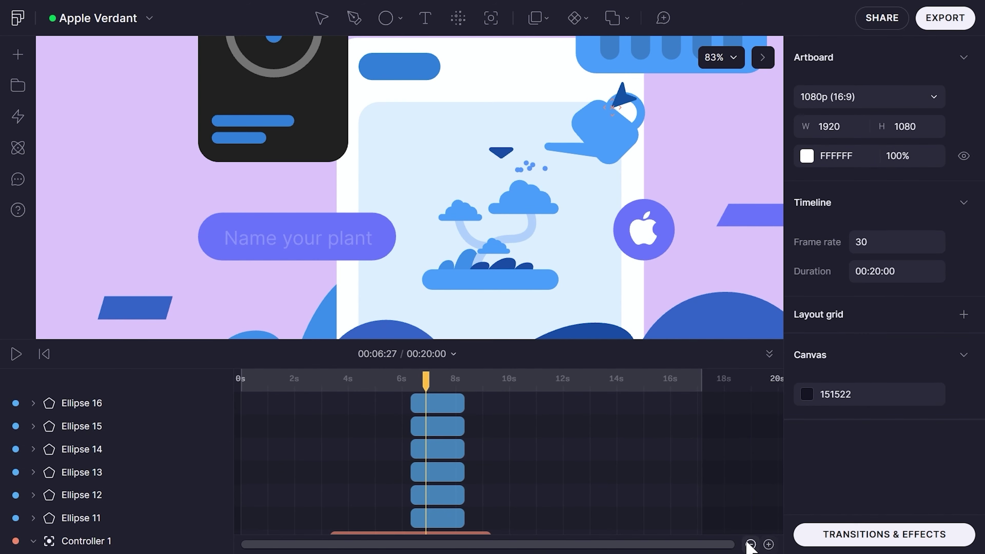
Shift the Ellipse 12 to Ellipse 16 layers slightly later in time, staggering them after Ellipse 11
drag(736, 545, 566, 545)
drag(241, 545, 340, 545)
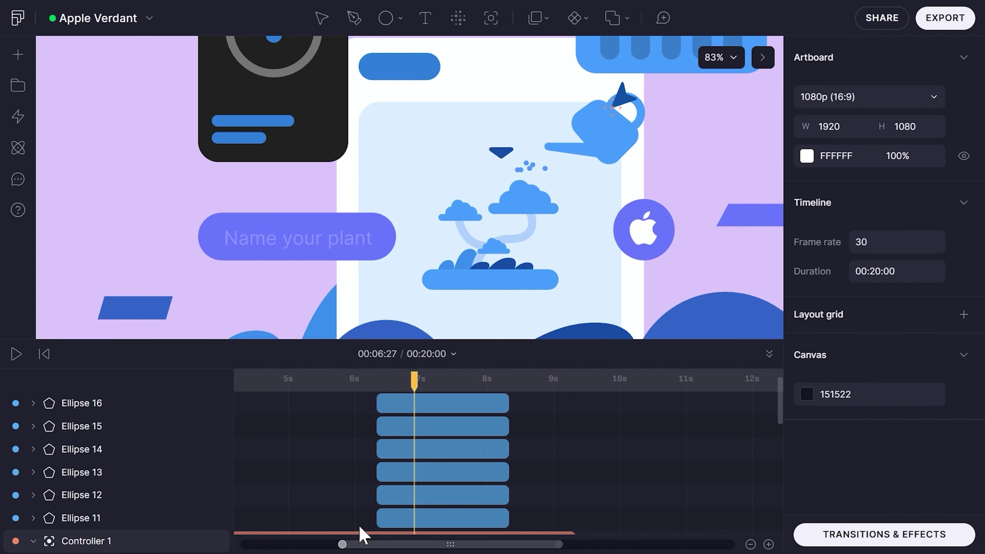
click(409, 501)
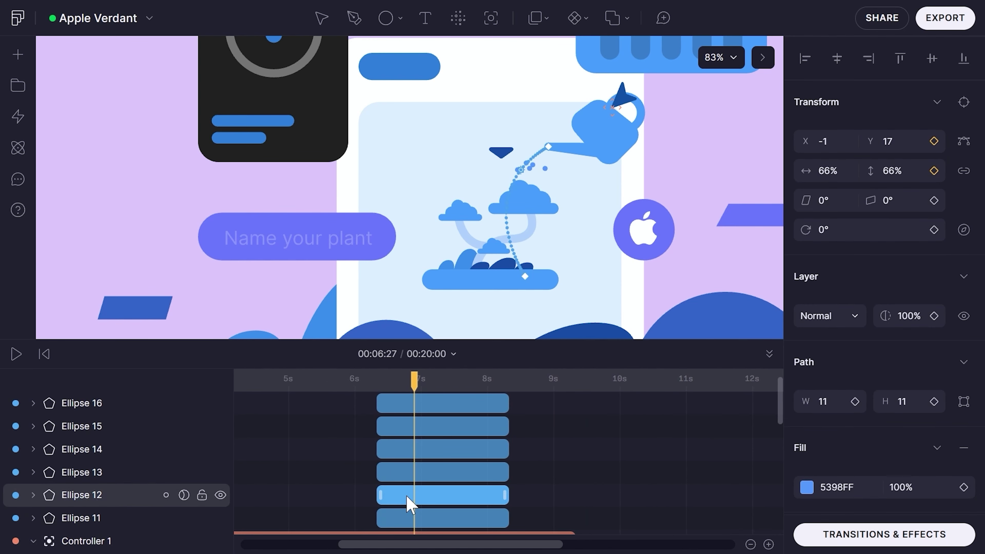
click(403, 479)
click(406, 452)
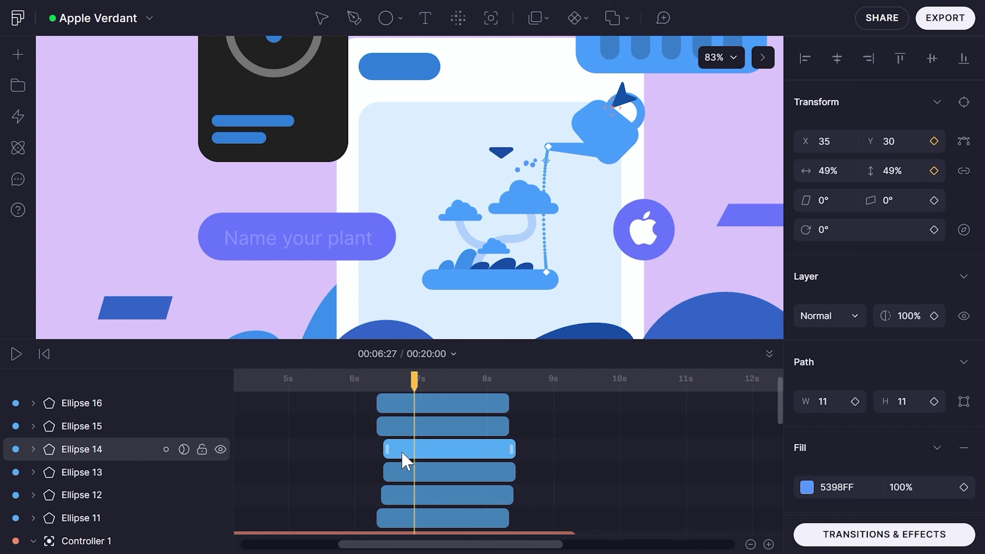
drag(396, 425, 411, 411)
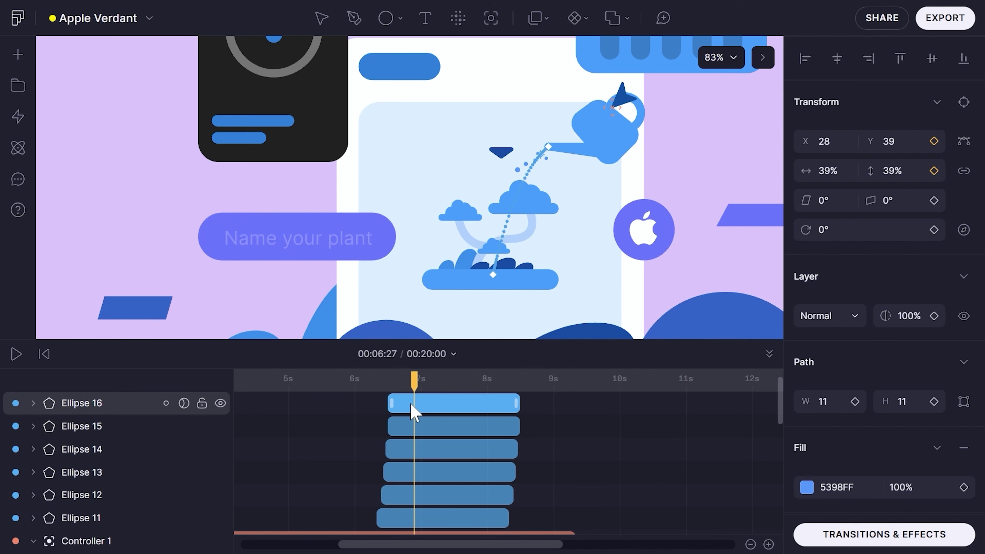
Preview the staggered drops from 00:06:07
click(372, 383)
key(space)
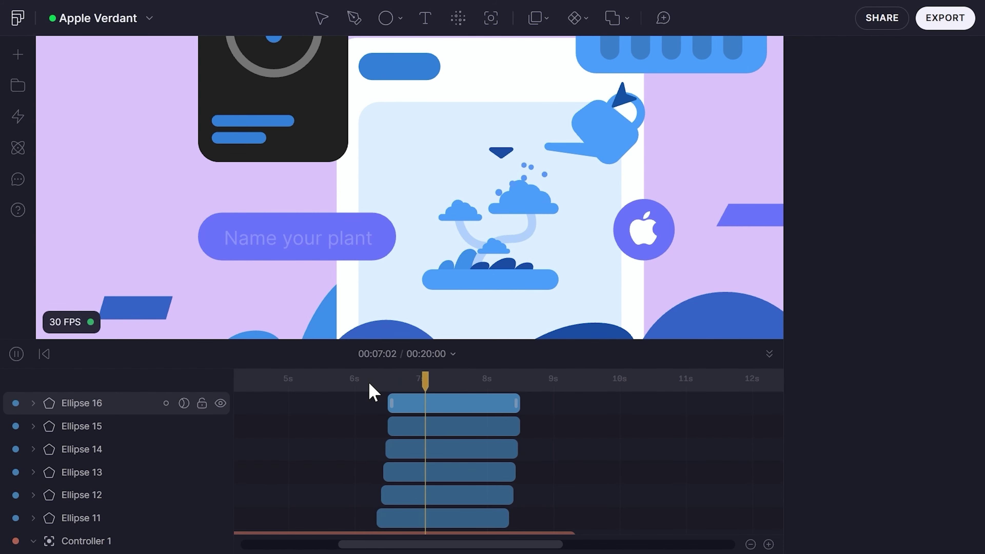
key(space)
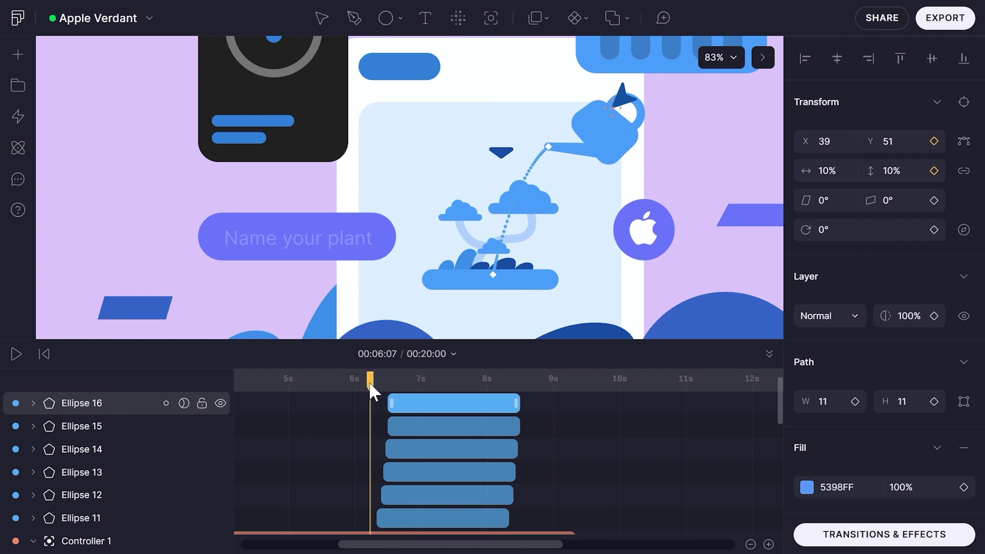
Group the six drop layers, Ellipse 11 to Ellipse 16
click(399, 518)
shift+click(423, 413)
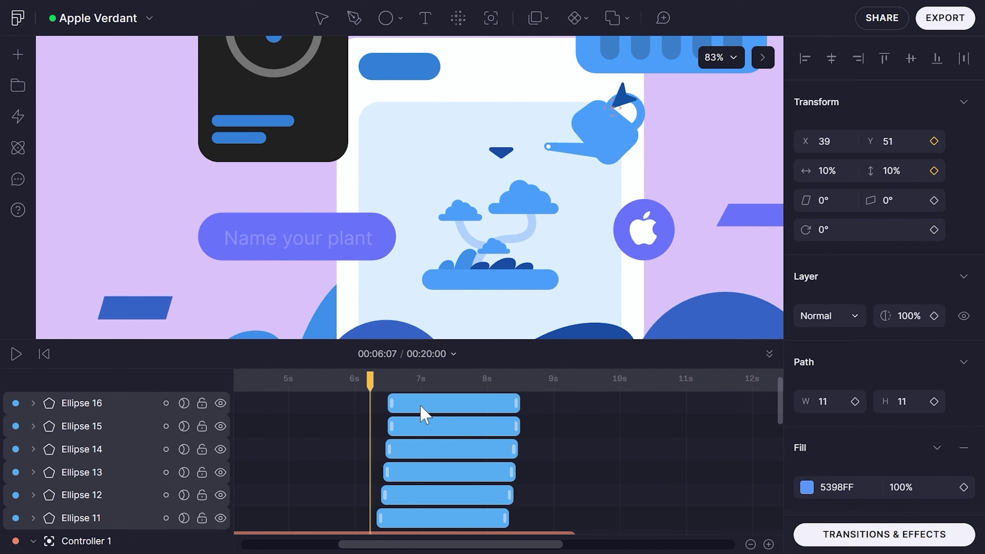
key(ctrl+g)
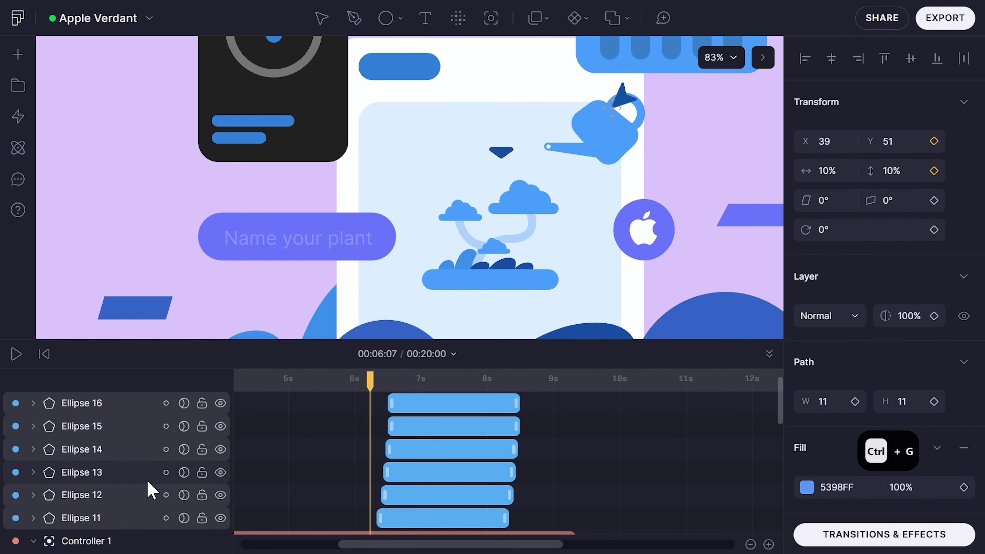
Duplicate the drop group twice, offsetting each copy slightly later in time than the previous one
key(ctrl+d)
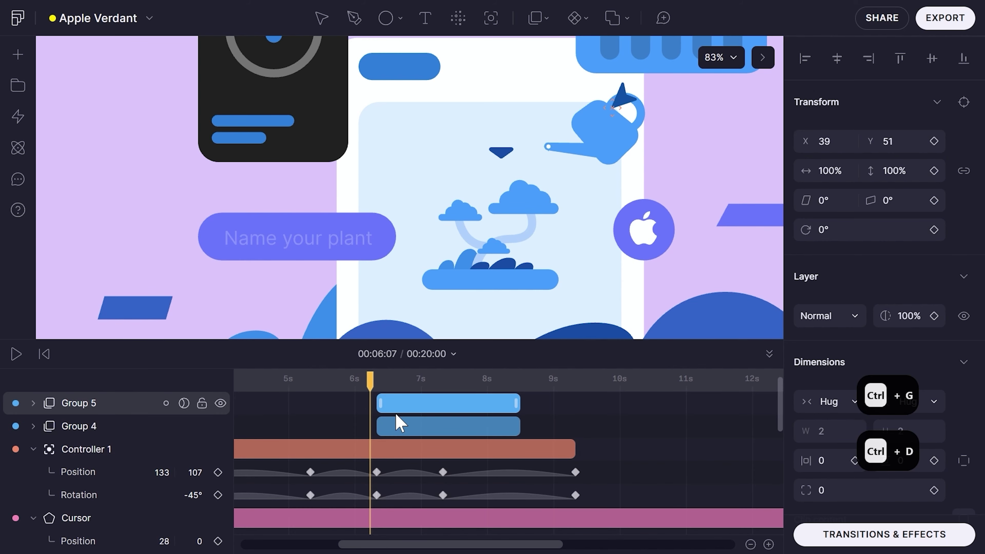
key(ctrl+d)
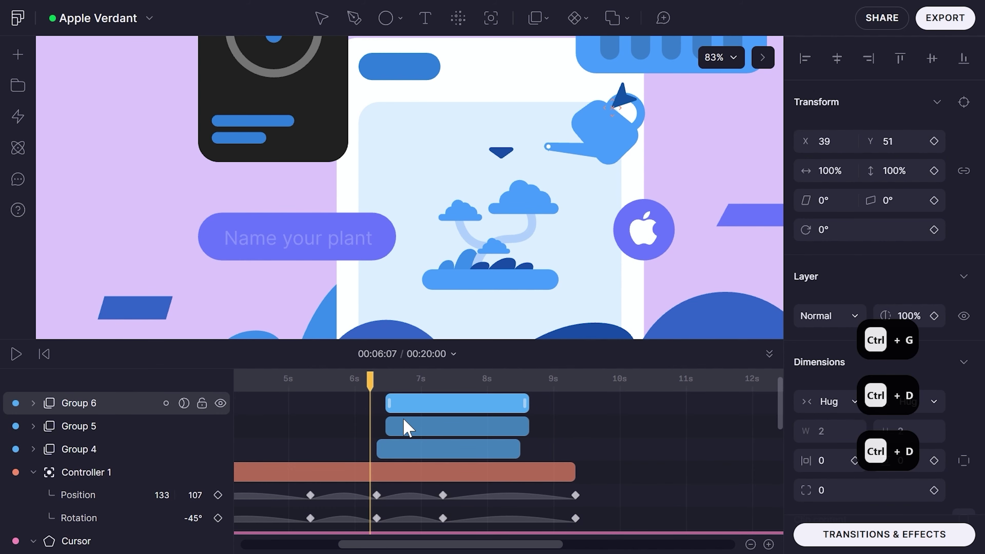
drag(409, 415, 412, 414)
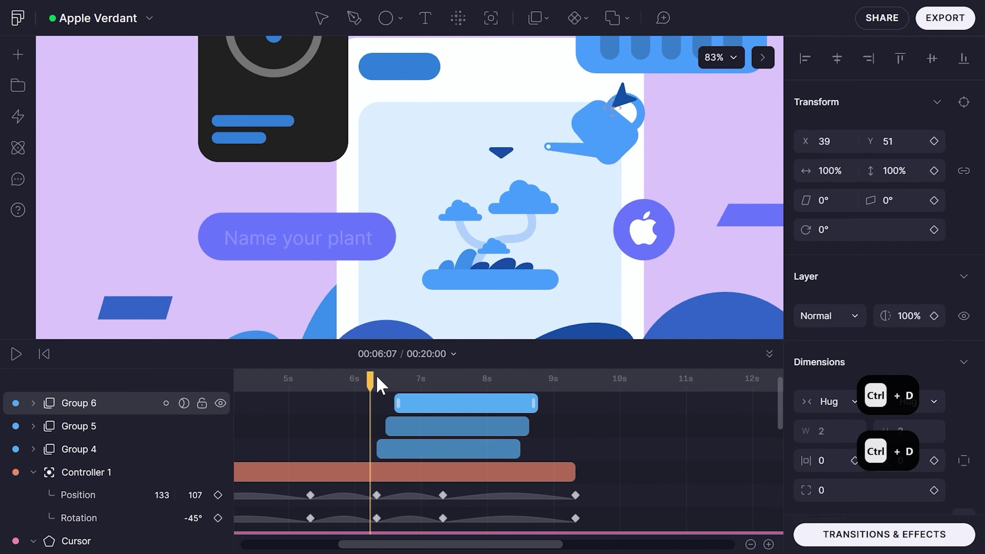
Play back the three offset drop groups and return the playhead to 00:06:07
drag(371, 379, 363, 384)
click(366, 413)
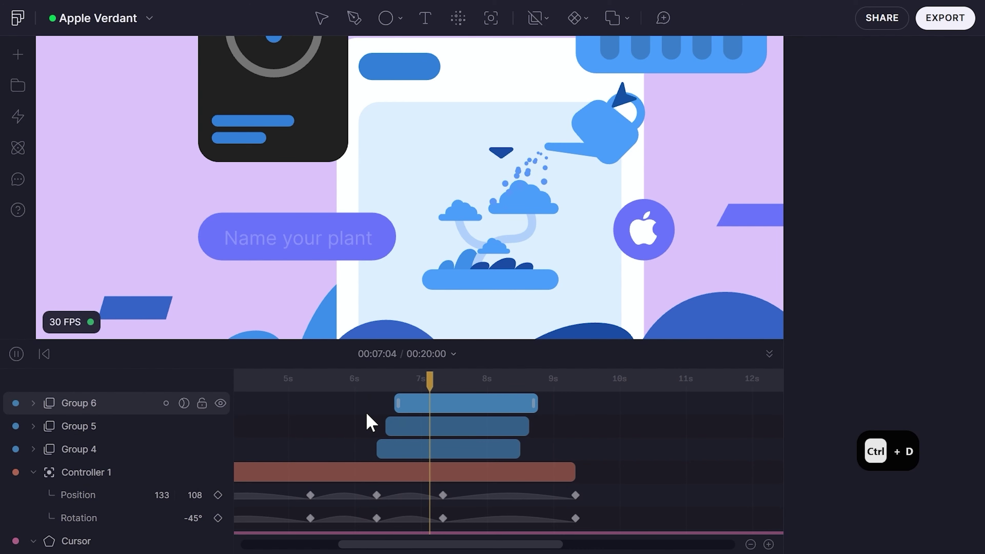
click(371, 381)
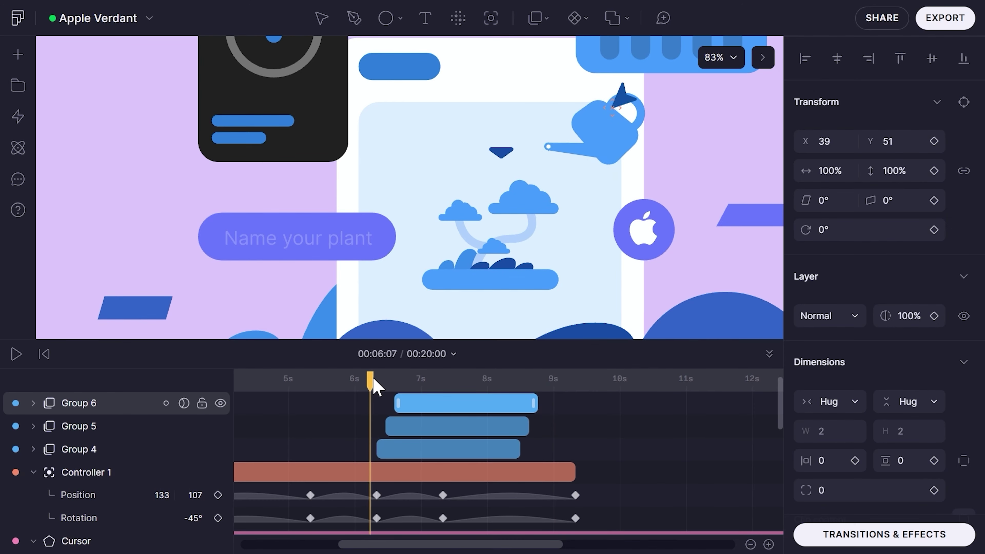
At 00:07:13, rotate Group 5 by 12° and Group 6 by -10° to vary the directions of the falling drops
drag(373, 380, 450, 376)
click(436, 427)
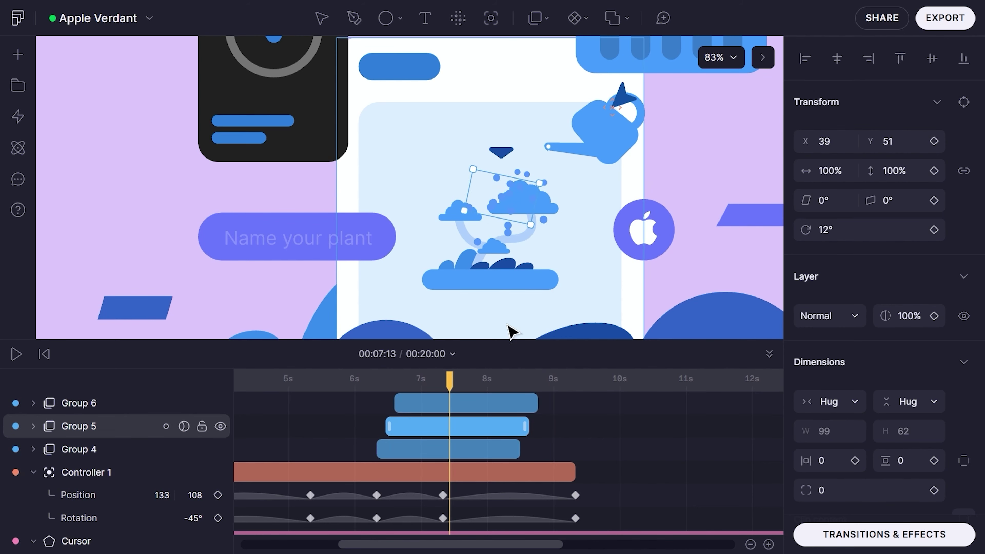
click(500, 403)
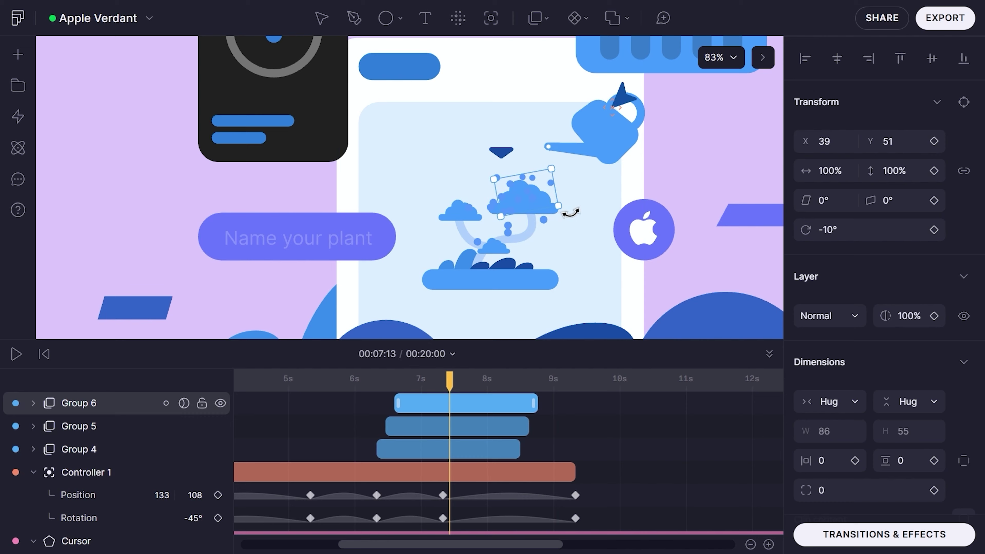
Scrub and replay the rotated drop groups from around 00:06:07 to check the pouring motion
drag(450, 376, 480, 378)
click(380, 385)
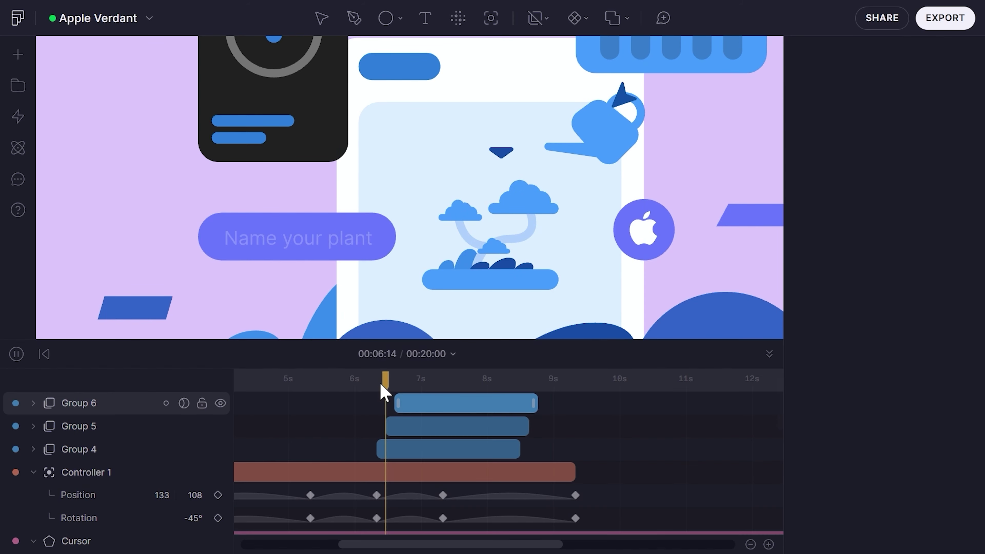
key(space)
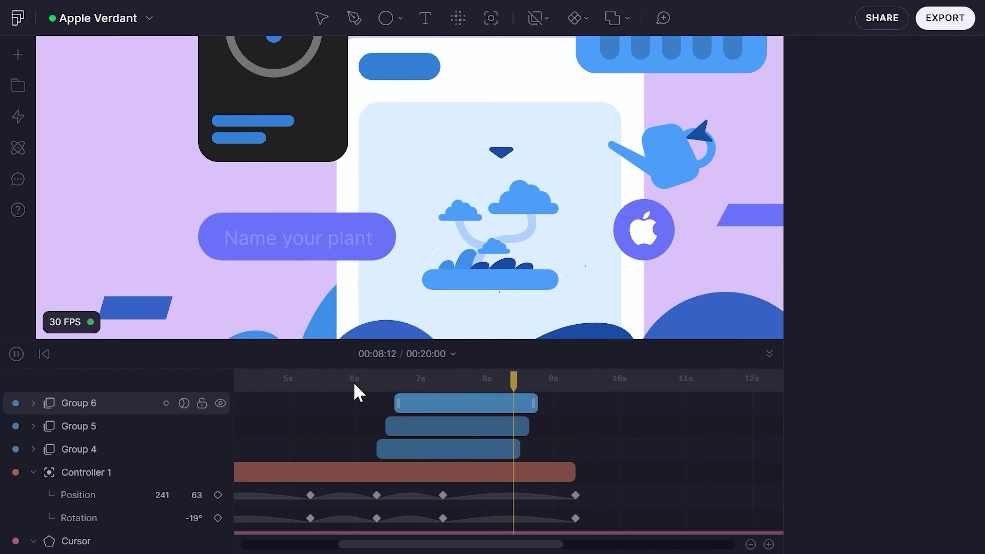
click(367, 377)
key(space)
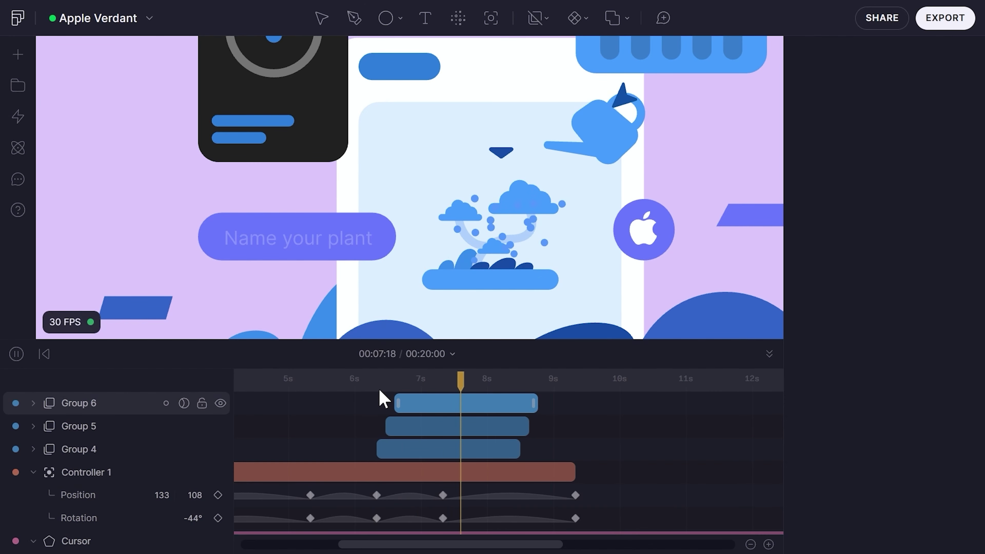
Combine the three staggered drop groups, Group 4, Group 5 and Group 6, into a single group
click(396, 402)
shift+click(402, 450)
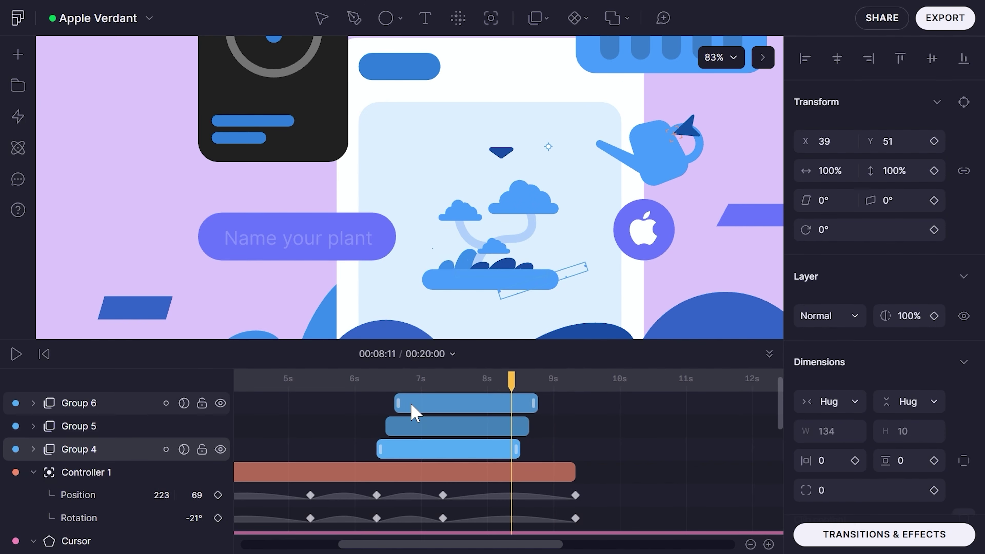
key(ctrl+g)
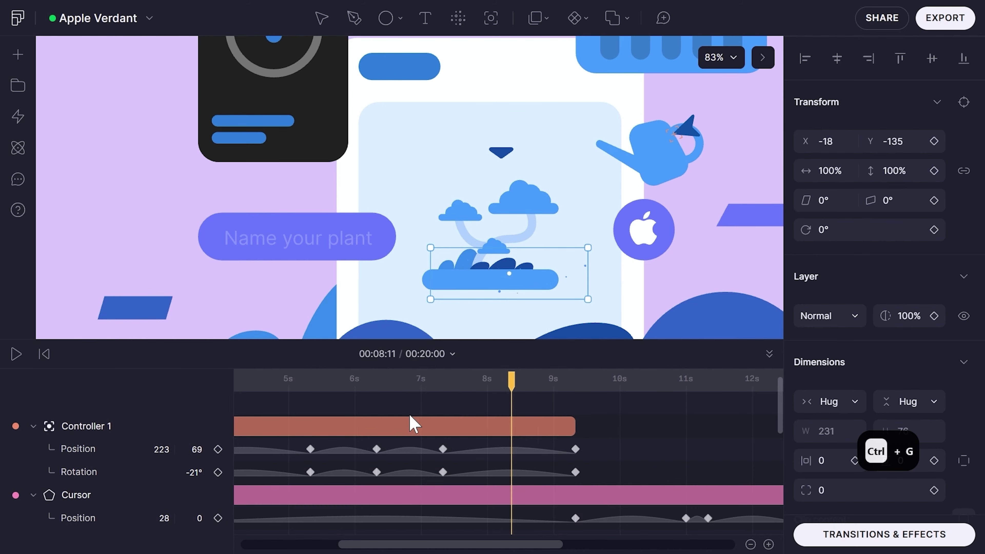
Duplicate the combined drop group and shift the copy later in time so it starts just before 7 s
key(ctrl+d)
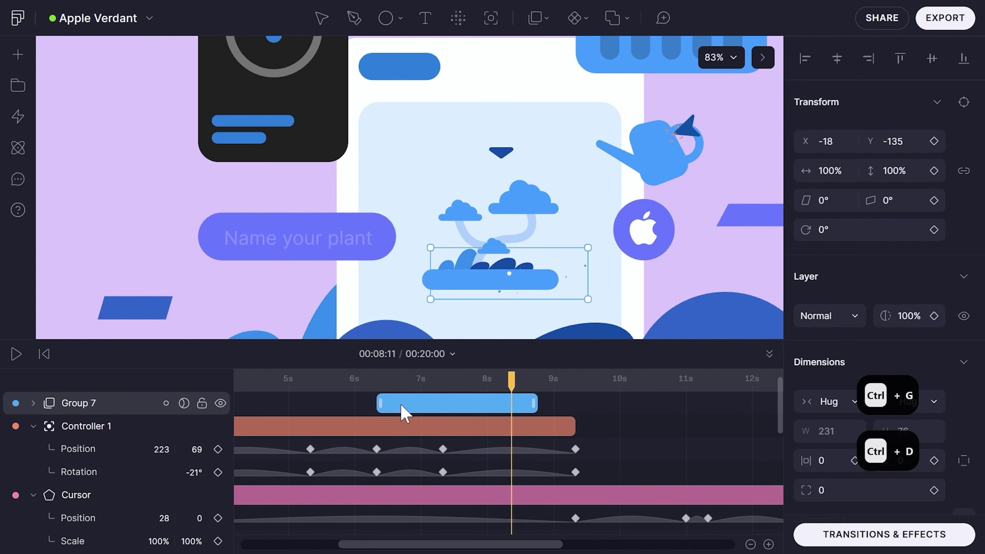
click(414, 382)
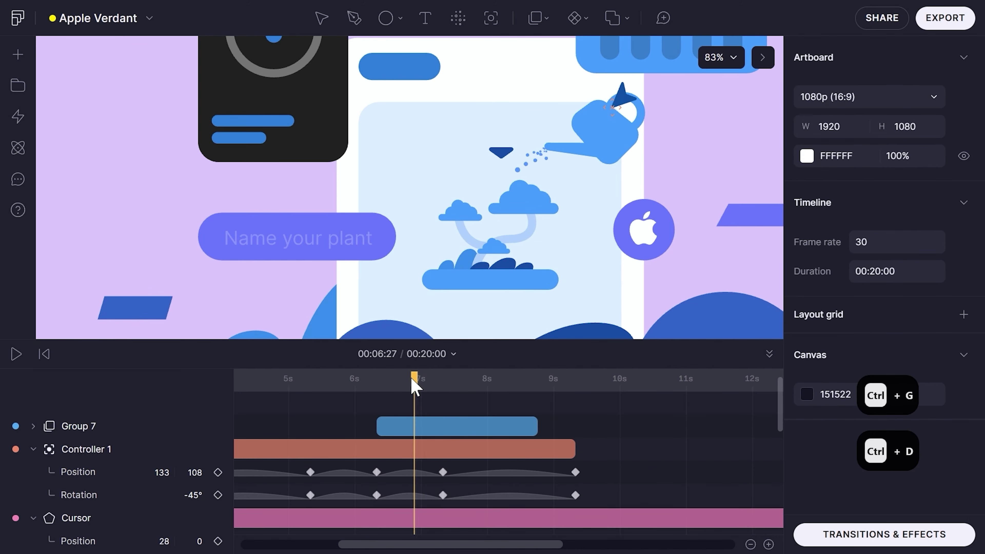
click(406, 403)
key(ctrl+d)
drag(411, 406, 440, 404)
Play back the two overlapping drop groups from around 00:06:06, then replay the pour with the whole artboard in view
click(372, 395)
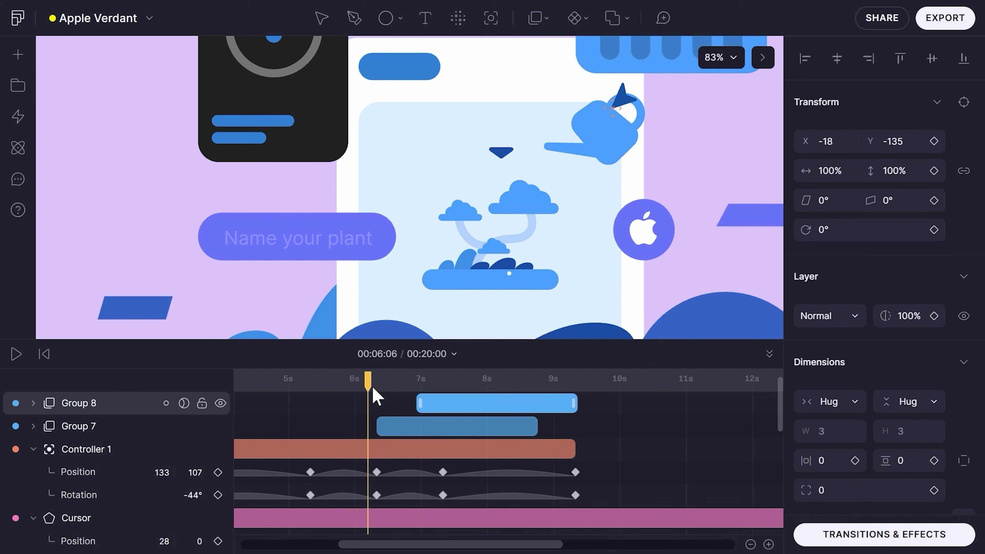
key(space)
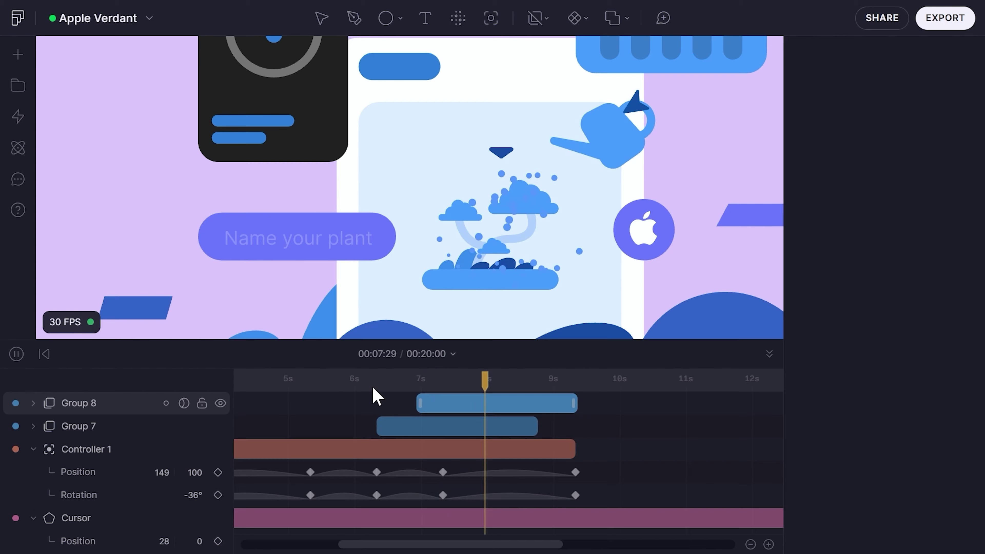
key(space)
click(388, 378)
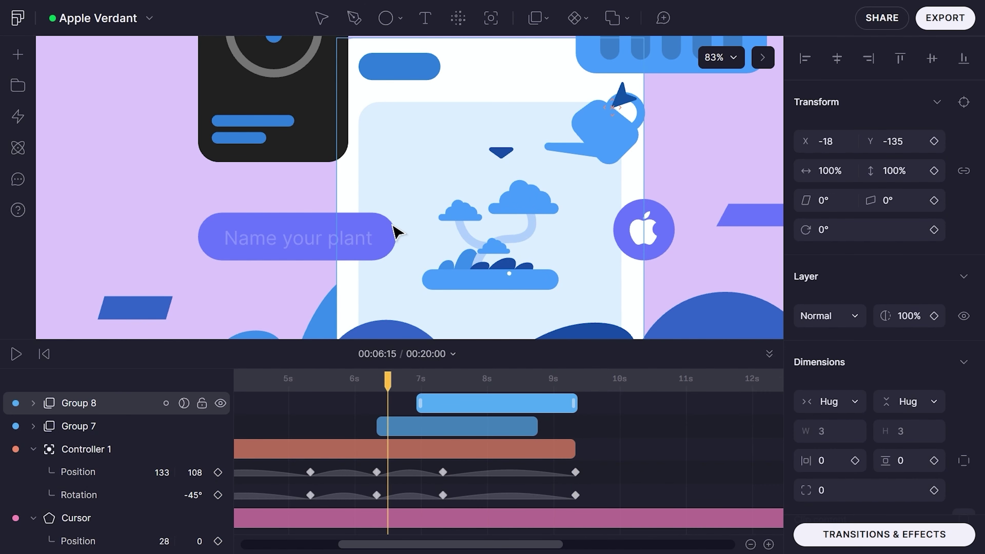
scroll(394, 225, down, 3)
click(587, 410)
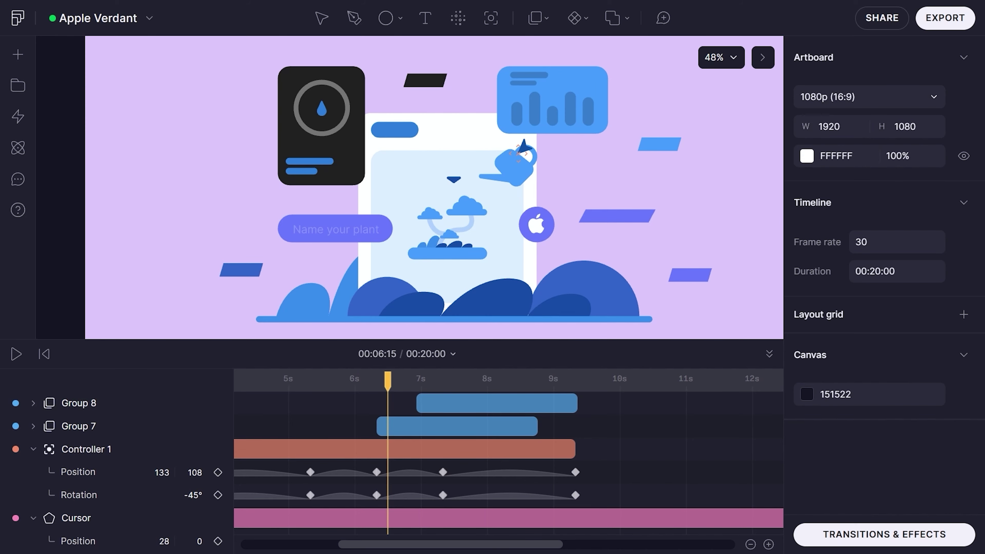
key(shift+1)
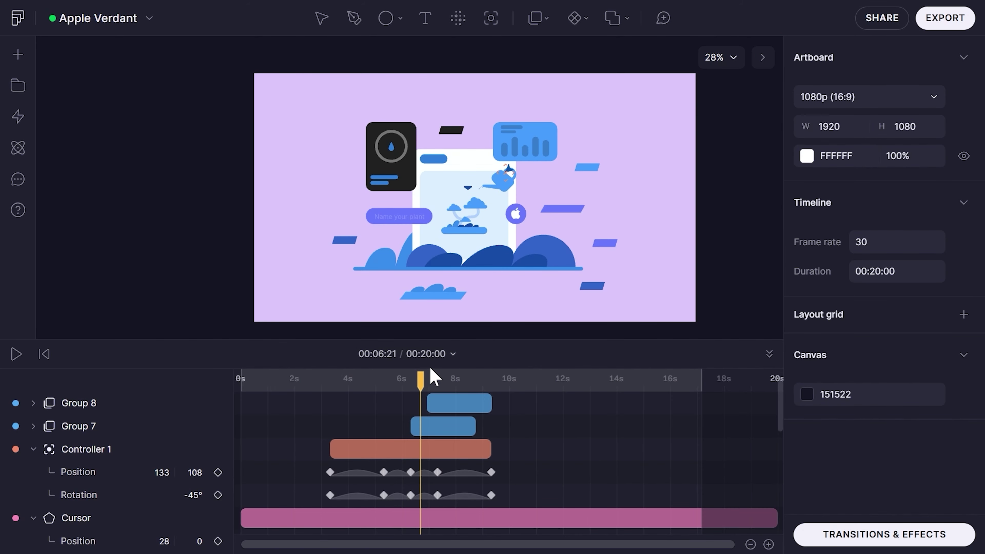
click(414, 380)
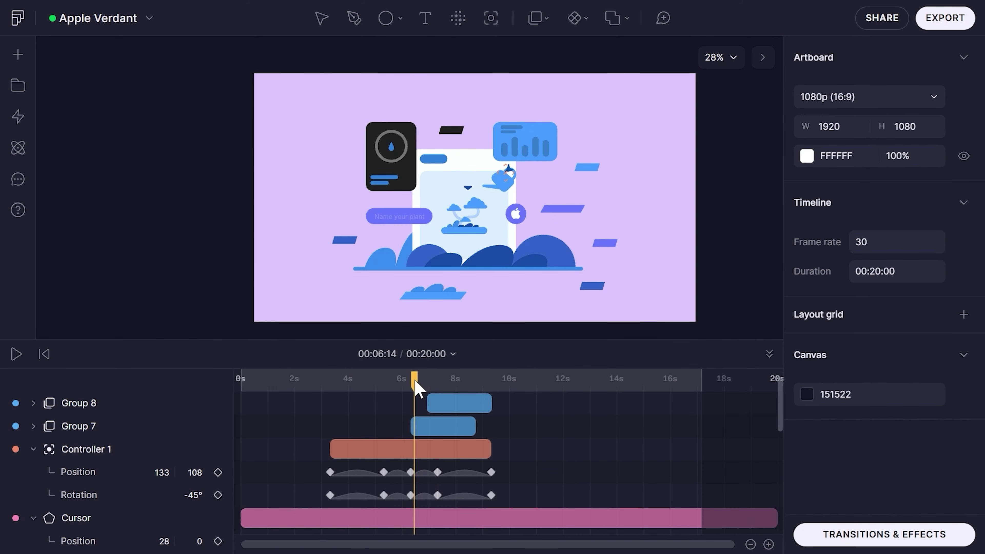
key(space)
key(space)
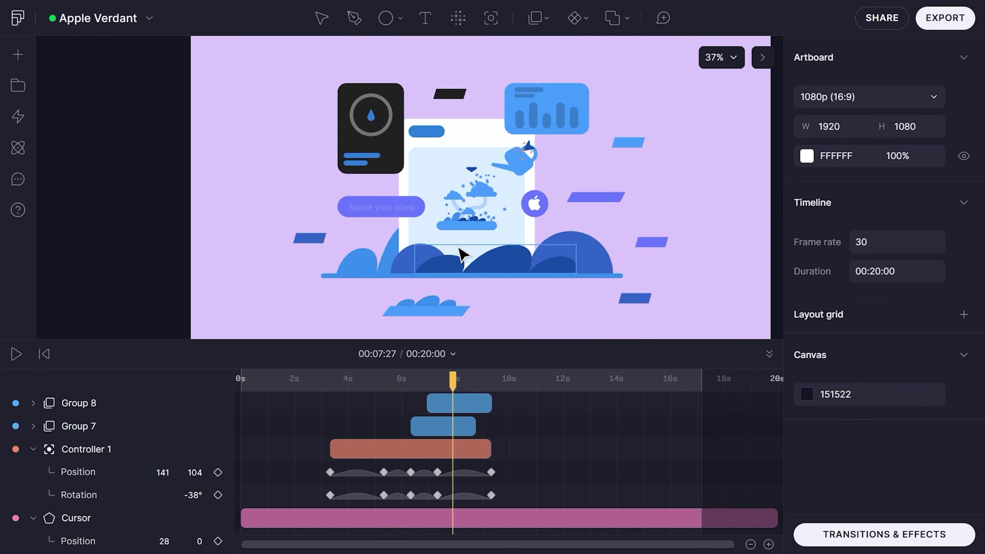
Keyframe the Bonsai group's position at 00:07:27 and set its Y position to -59 at 00:08:27
scroll(440, 187, up, 5)
click(446, 183)
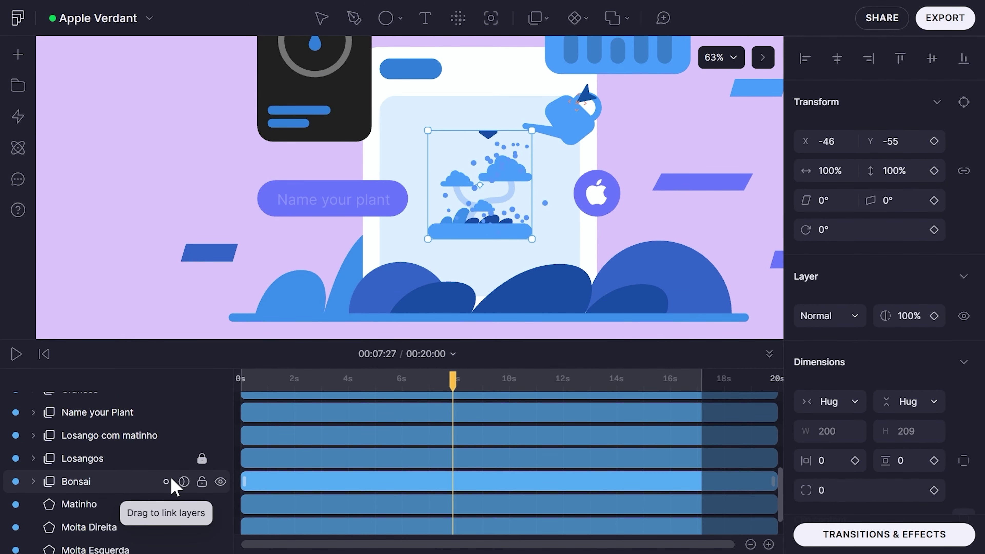
key(alt+p)
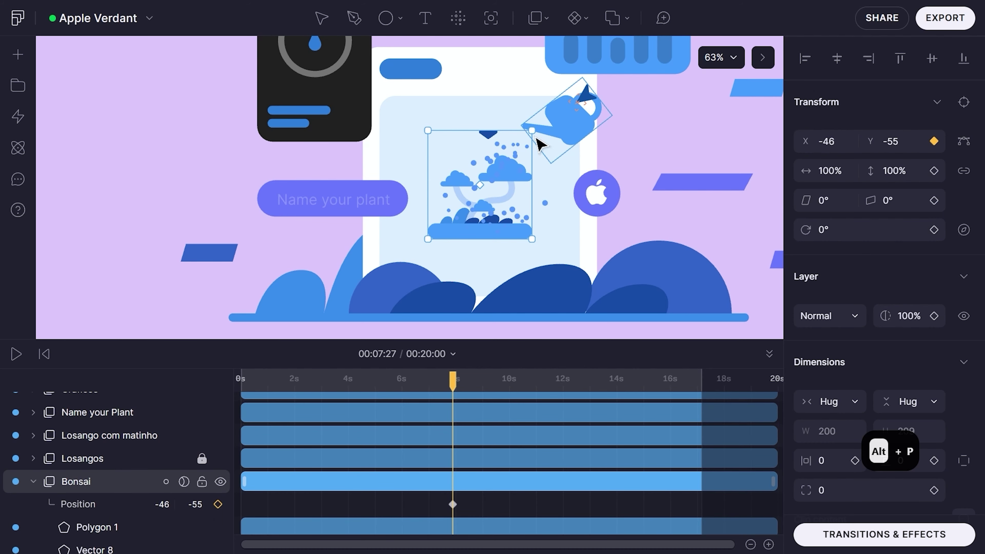
key(ctrl+shift+Right)
key(ctrl+shift+Right)
key(ctrl+shift+Right)
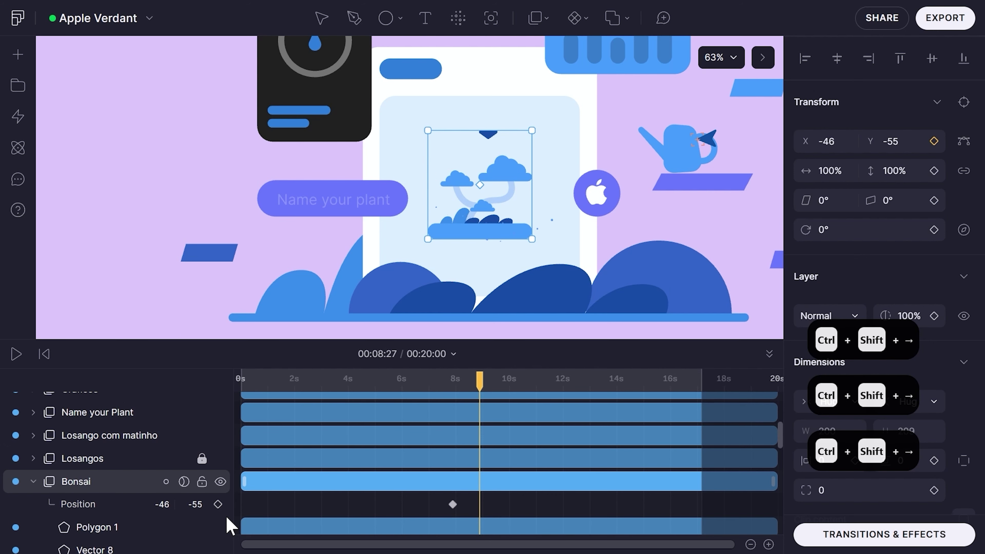
drag(192, 505, 188, 511)
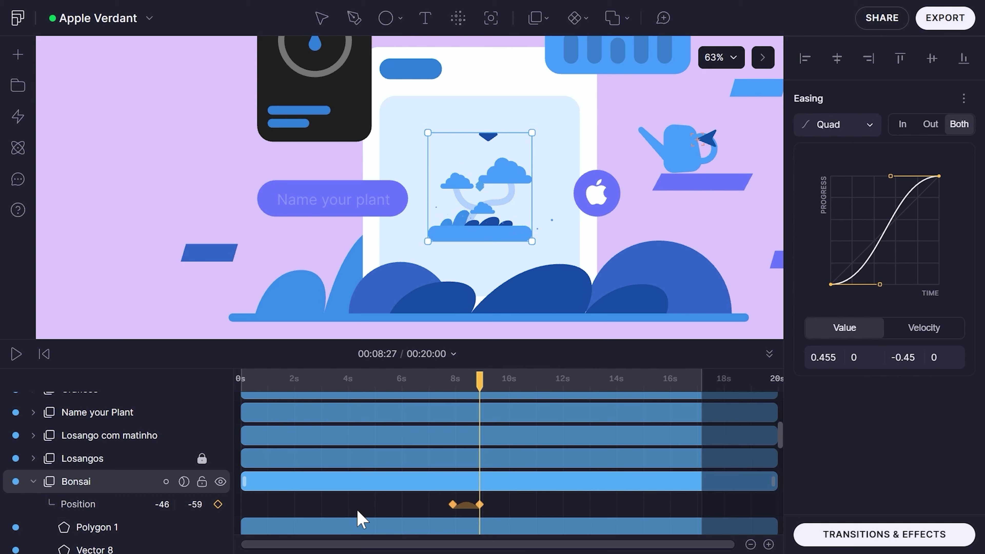
Copy the Bonsai's first position keyframe to 00:09:27 so the group returns to its starting height
key(ctrl+shift+Right)
key(ctrl+shift+Right)
key(ctrl+shift+Right)
click(525, 506)
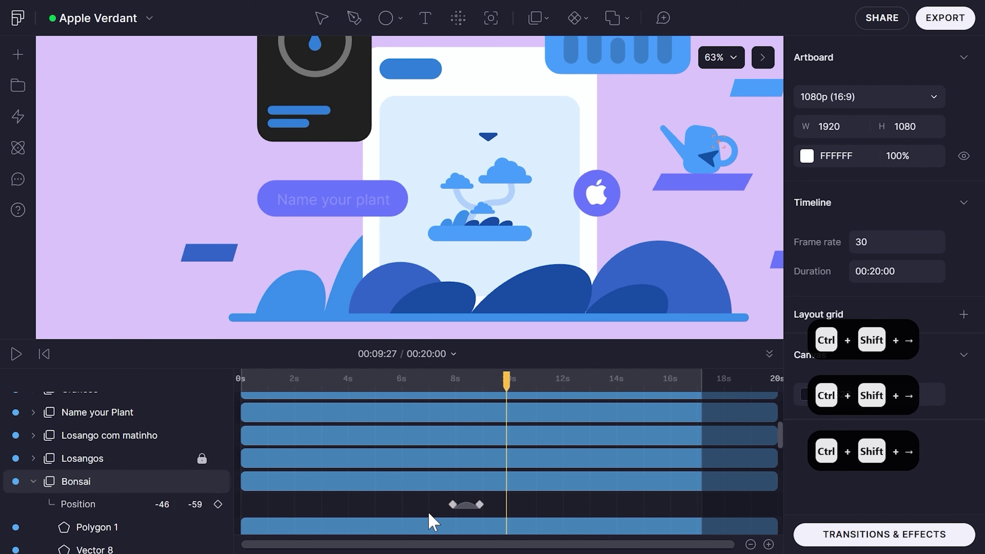
click(453, 505)
key(ctrl+c)
key(ctrl+v)
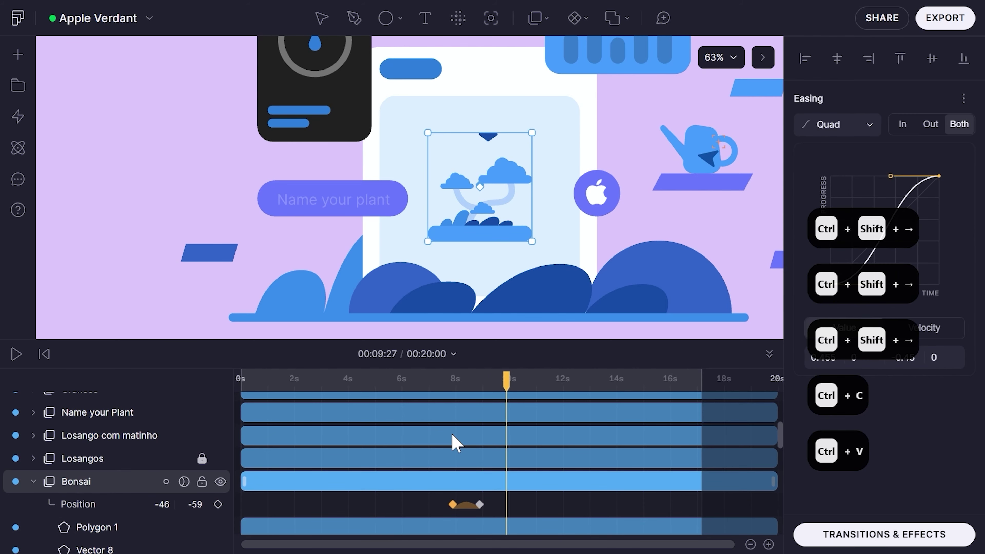
Play back the Bonsai's floating motion and return the playhead to 00:07:21
click(431, 378)
key(space)
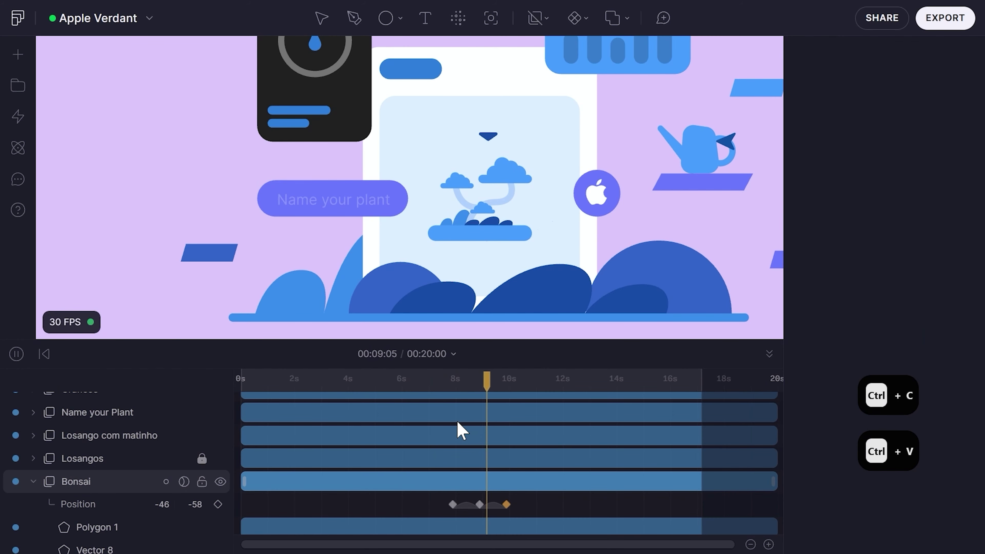
key(space)
click(447, 379)
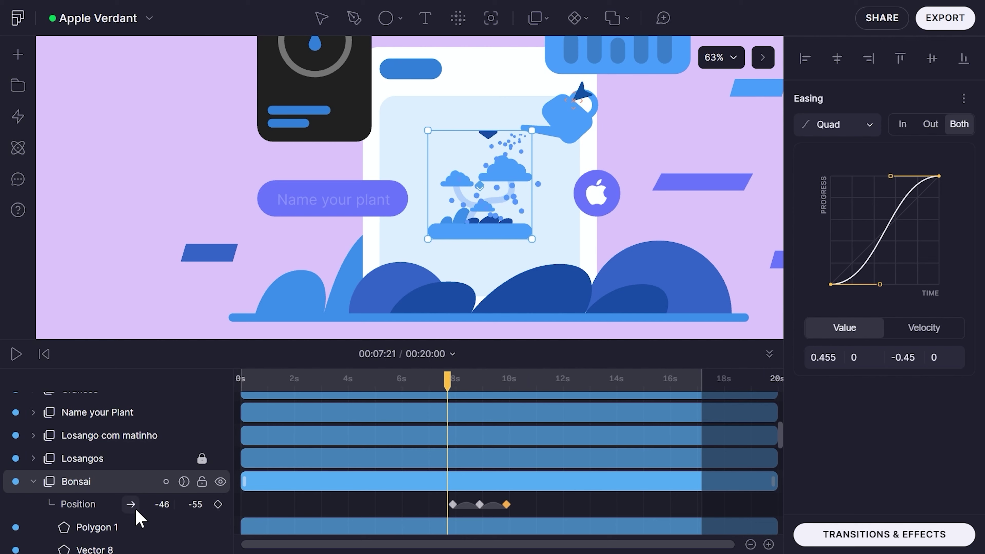
Set the Bonsai's position animation to loop and move its three keyframes to start at 0 s
click(137, 511)
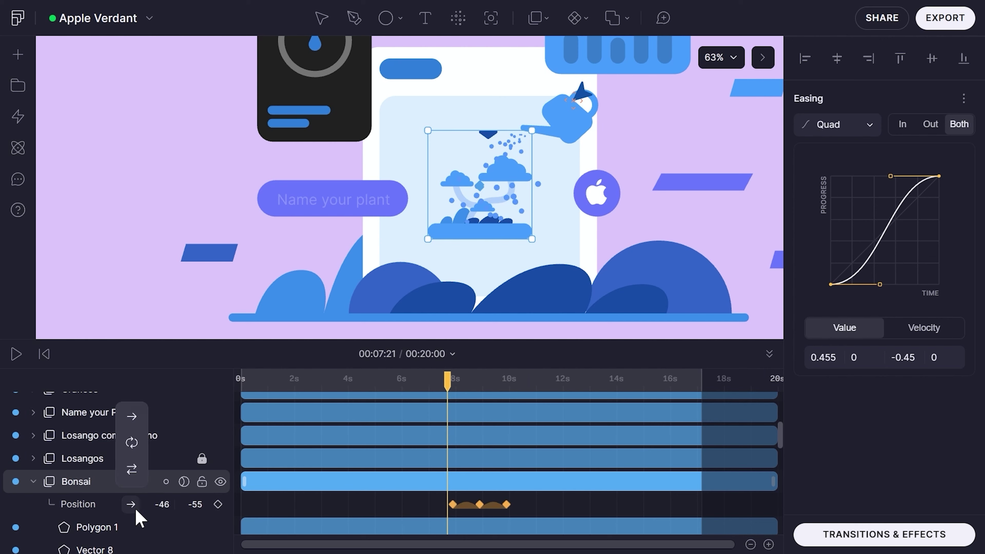
click(132, 445)
drag(537, 503, 452, 496)
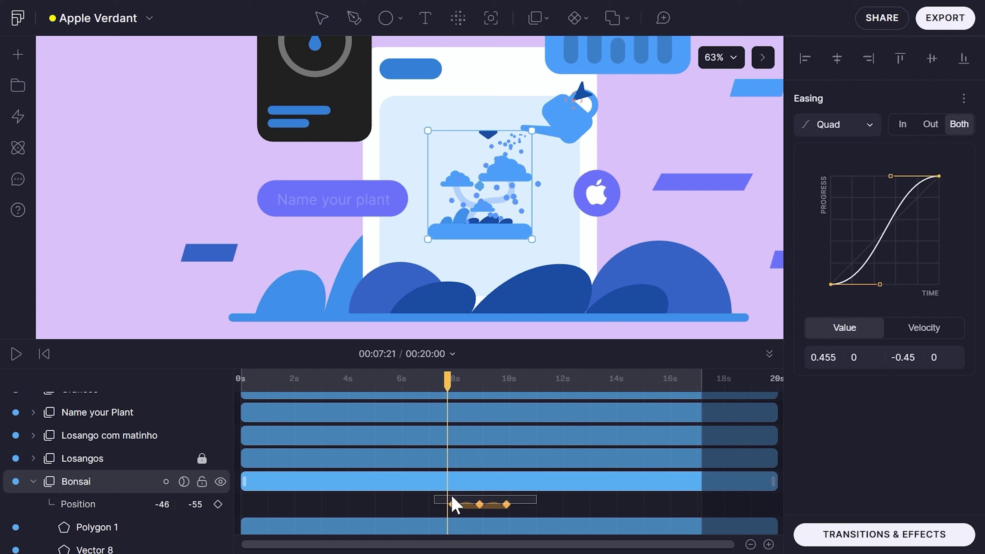
drag(347, 512, 256, 512)
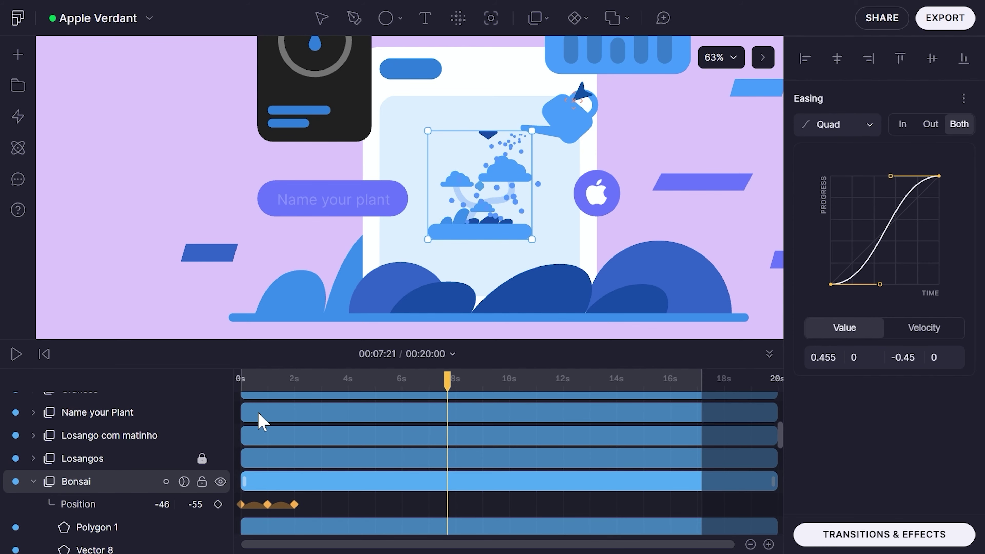
Play the animation from the beginning to check the looping Bonsai motion
key(Home)
key(space)
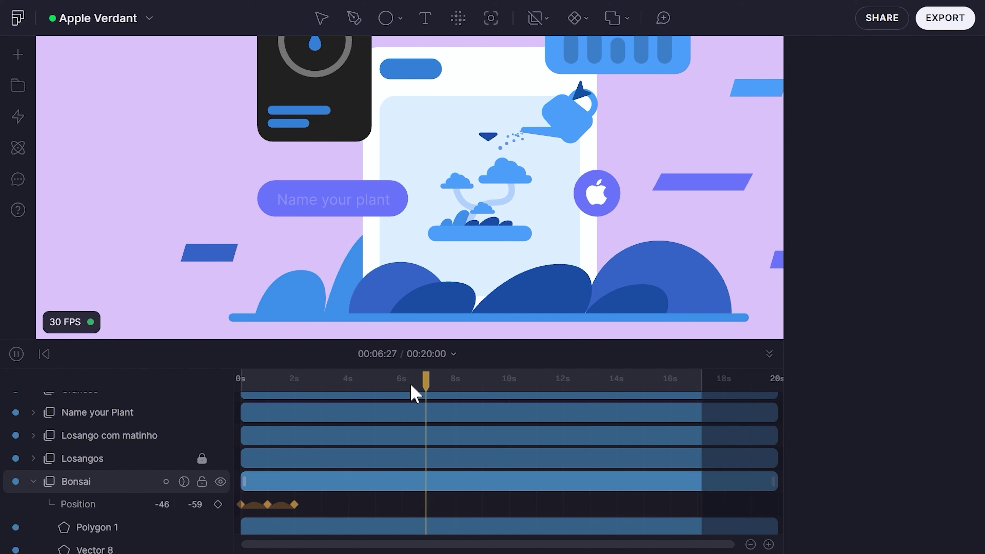
key(space)
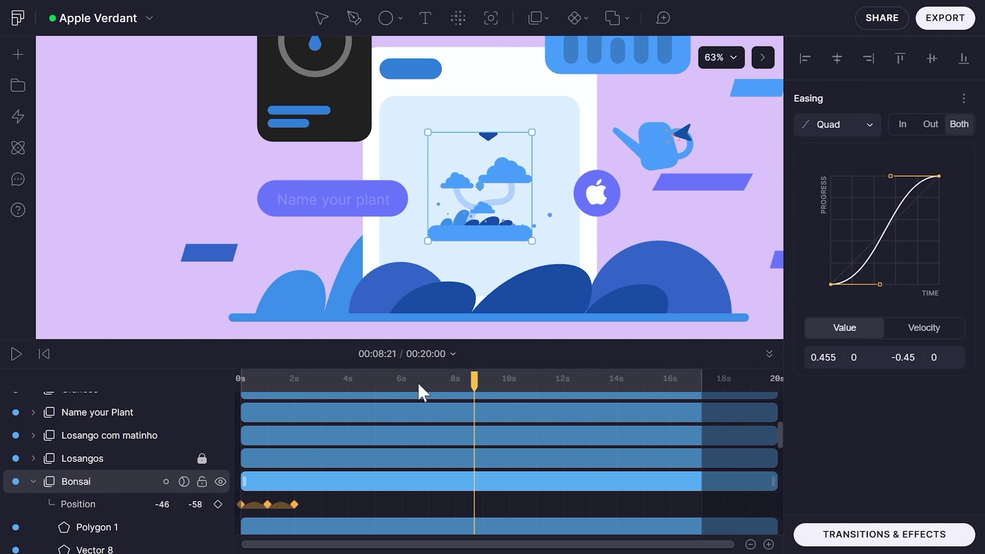
Copy the Bonsai's three position keyframes and paste them onto Polygon 1 inside the group at 00:02:04
drag(419, 384, 300, 408)
key(ctrl+c)
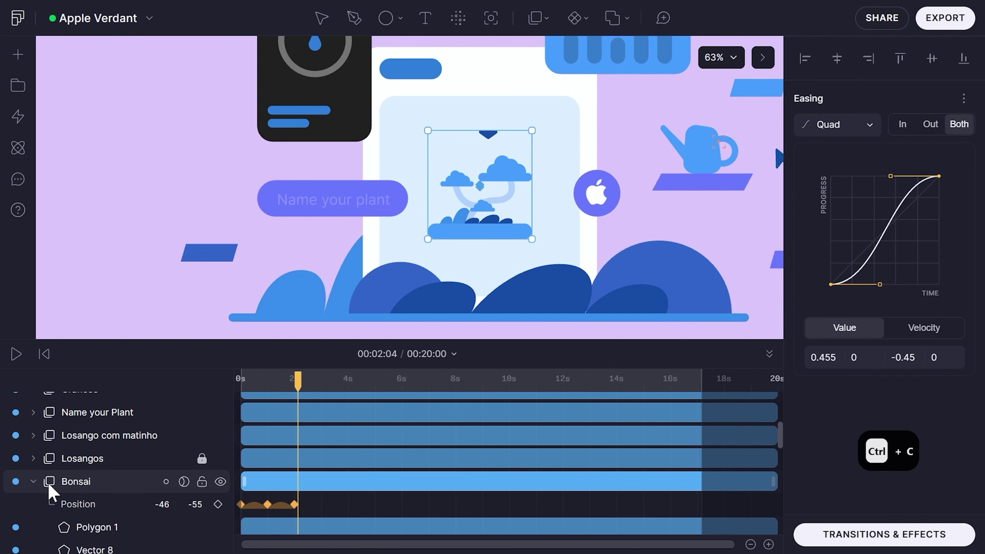
click(33, 481)
click(33, 481)
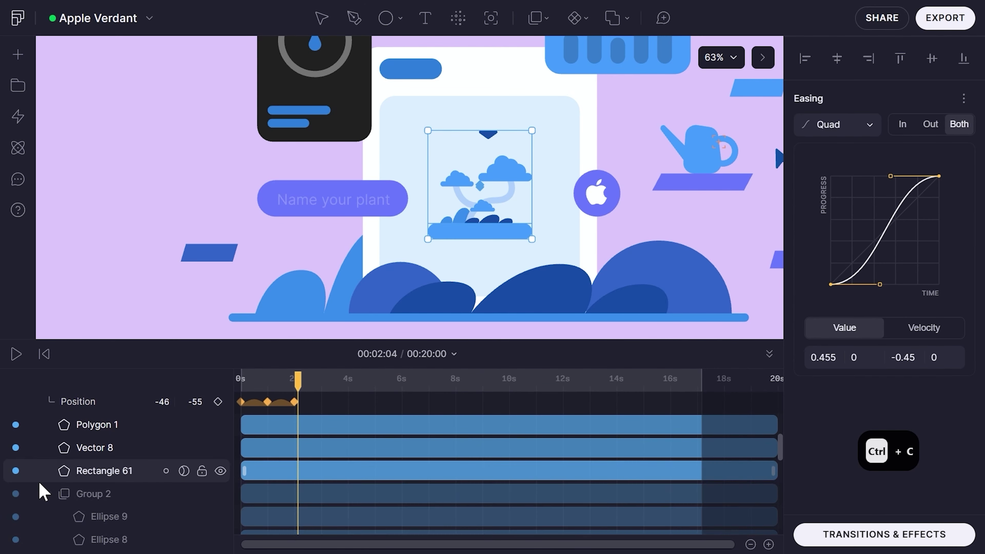
click(86, 427)
click(93, 426)
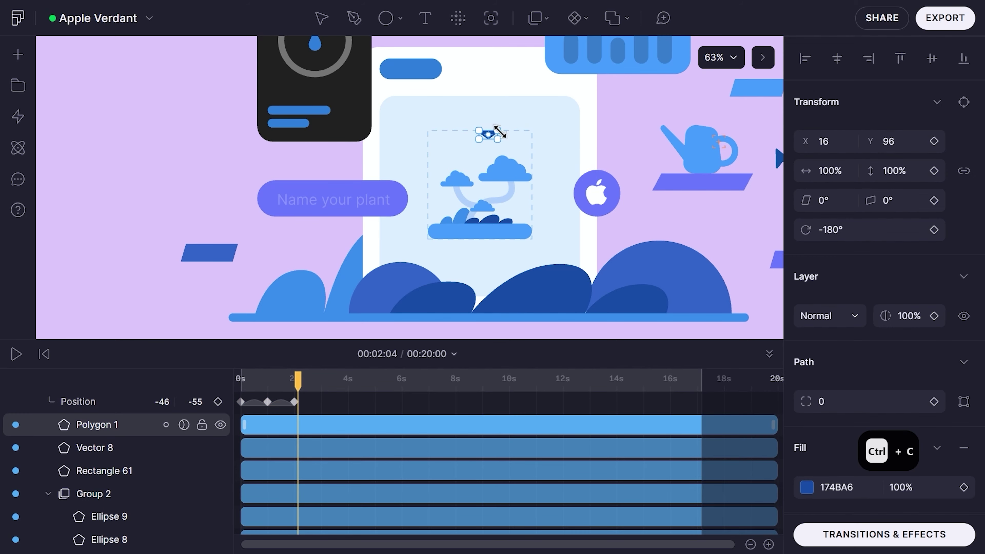
scroll(492, 136, up, 5)
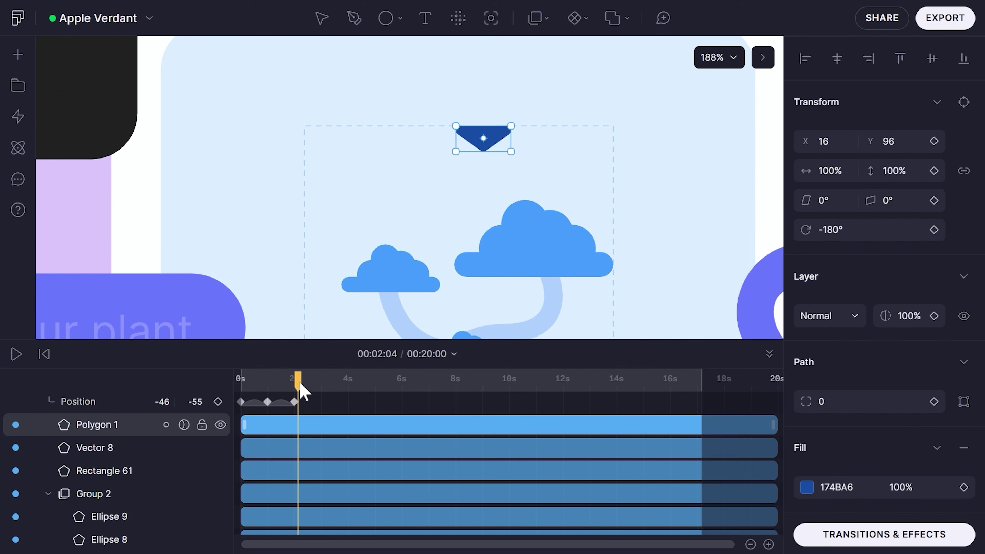
click(303, 433)
key(ctrl+v)
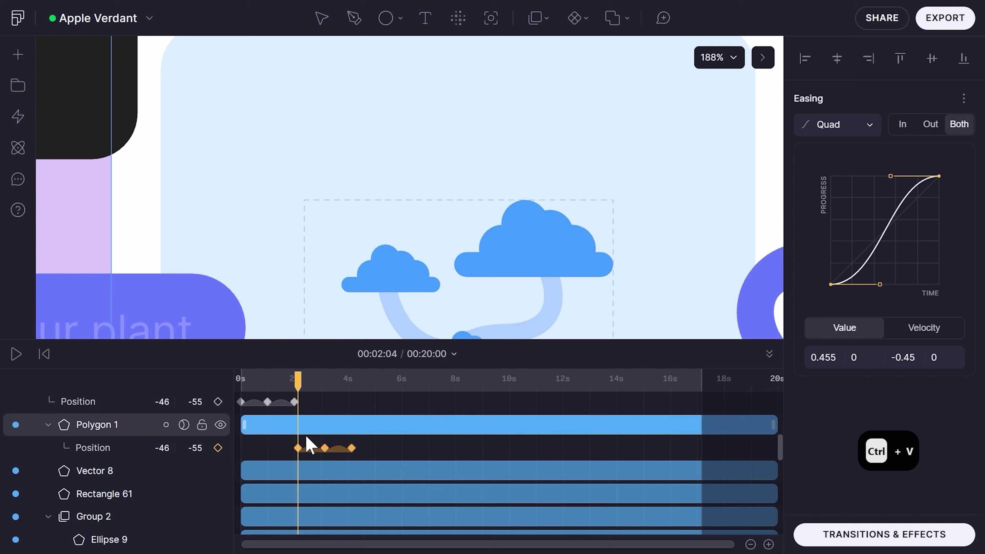
Move Polygon 1's position keyframes so they start slightly after the Bonsai's, and return the playhead to 00:00:00
click(138, 448)
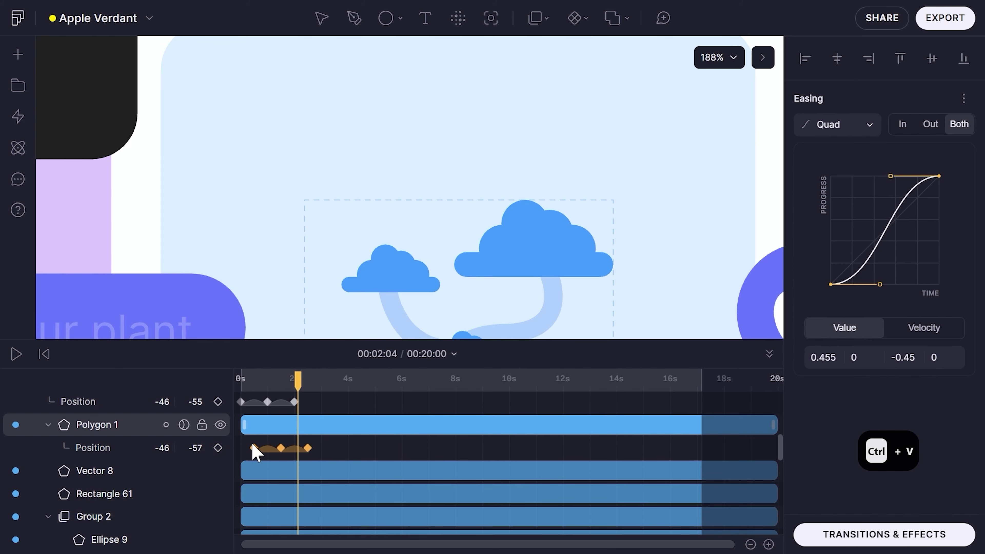
drag(254, 452, 249, 452)
click(241, 386)
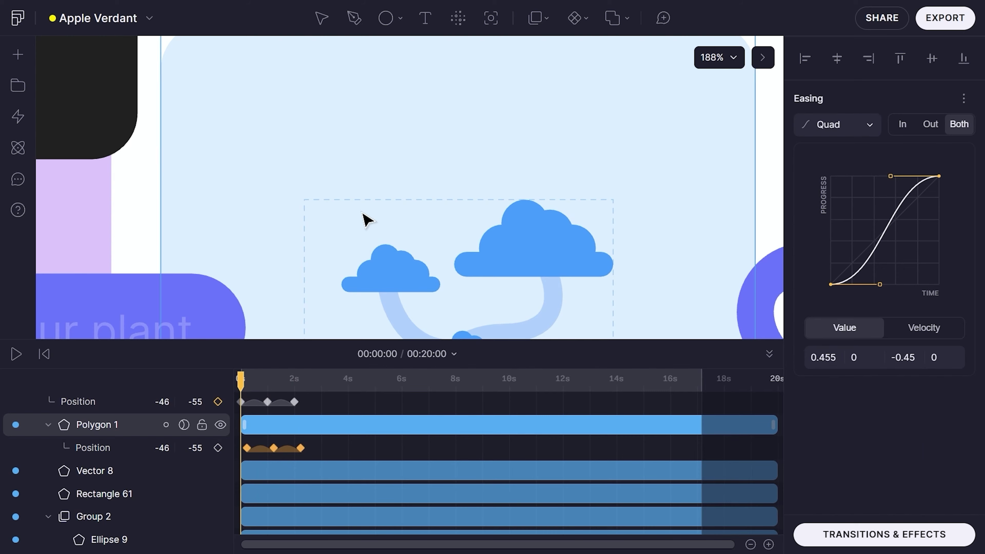
Examine Polygon 1's placement within the bonsai and scrub to 00:00:23 to check its motion
scroll(367, 215, down, 5)
scroll(346, 295, up, 2)
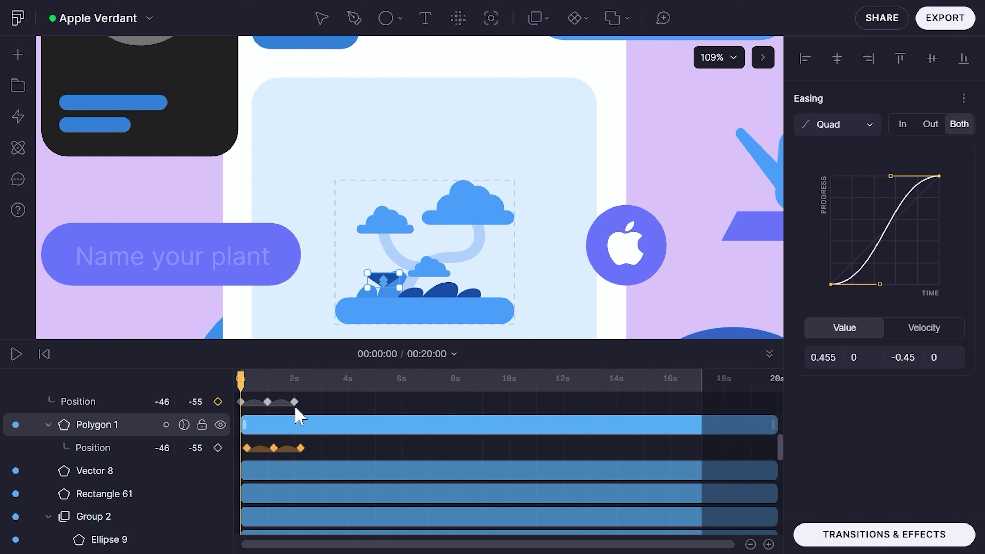
click(369, 444)
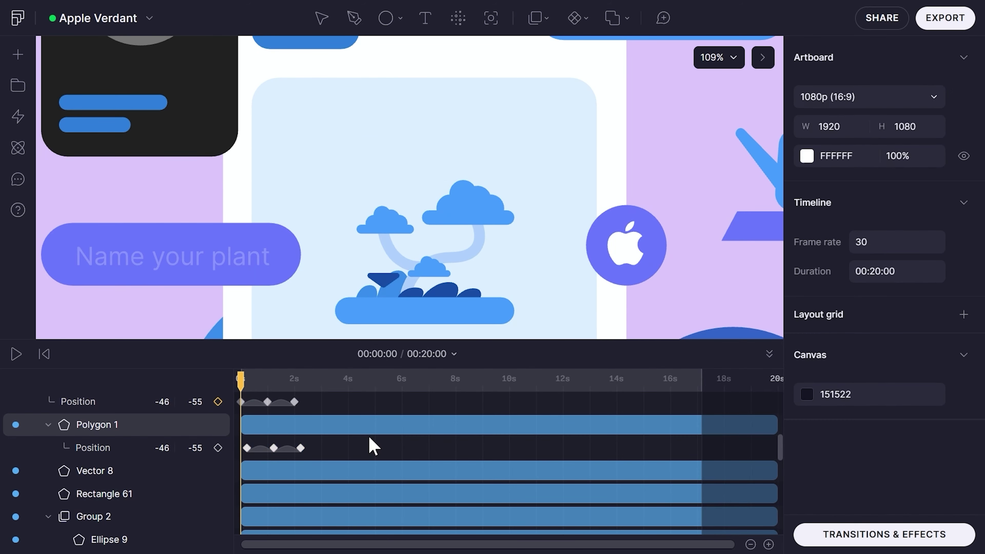
click(360, 422)
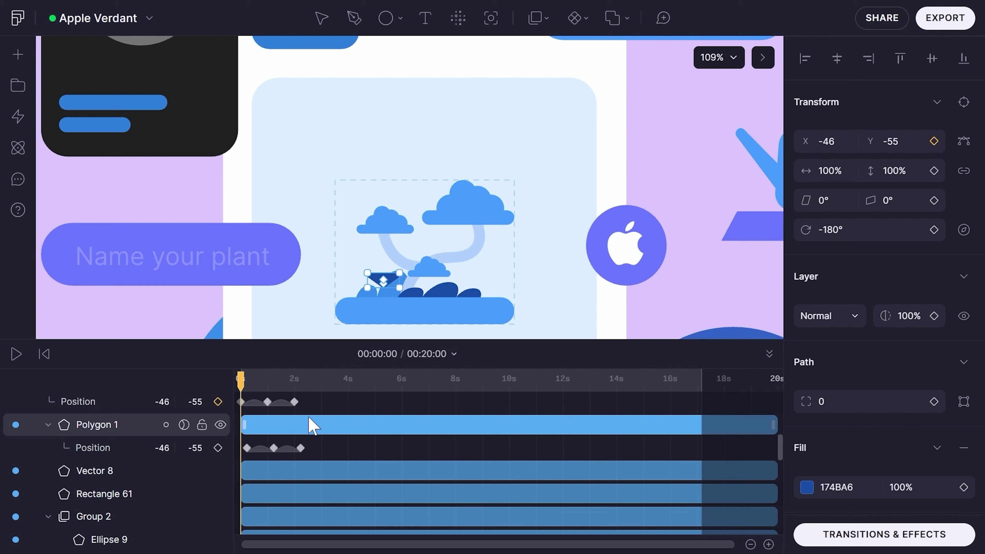
drag(251, 379, 261, 378)
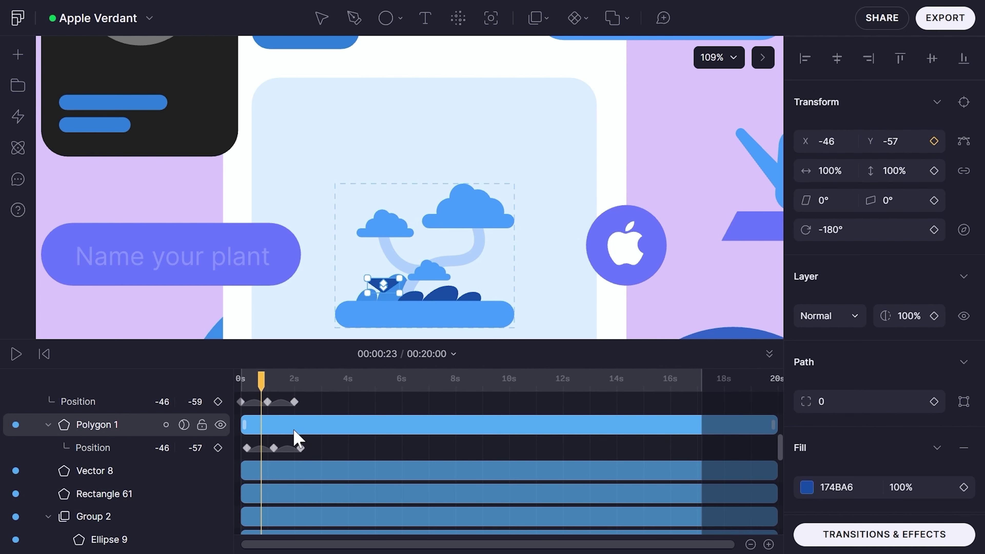
Group Polygon 1 on its own and nudge the new group upward above the bonsai to about X -35, Y 24
key(ctrl+g)
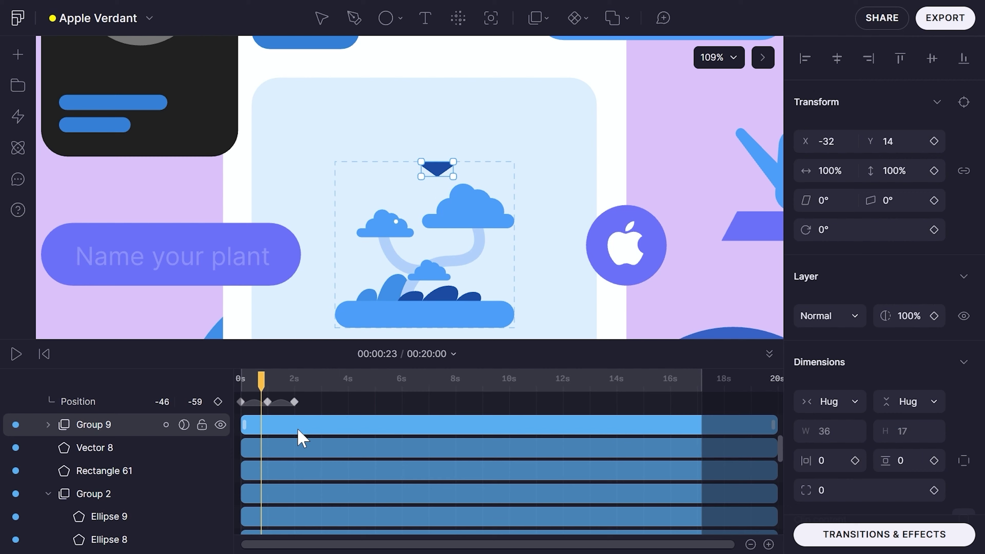
key(shift+Up)
key(shift+Right)
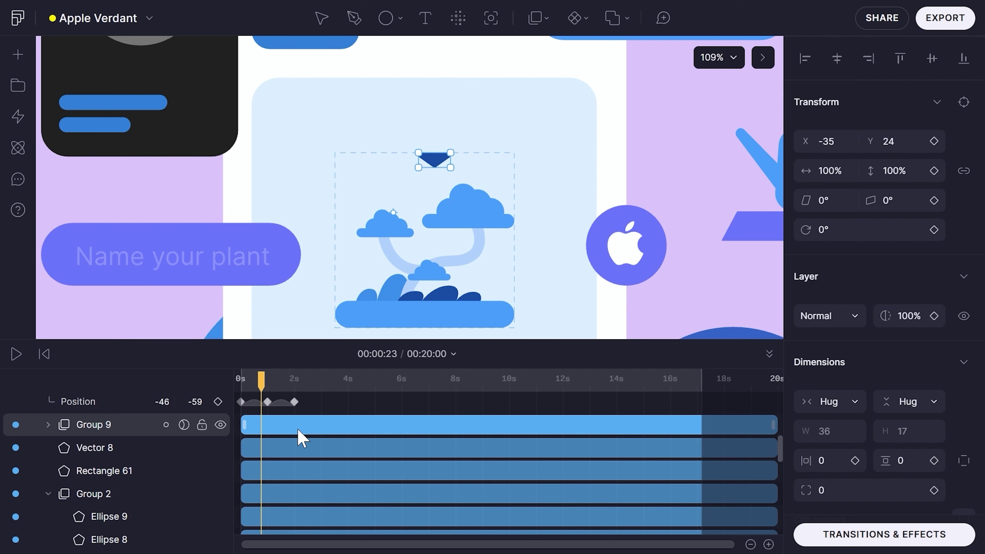
Play the animation from the beginning to check the grouped polygon's motion above the bonsai
click(242, 380)
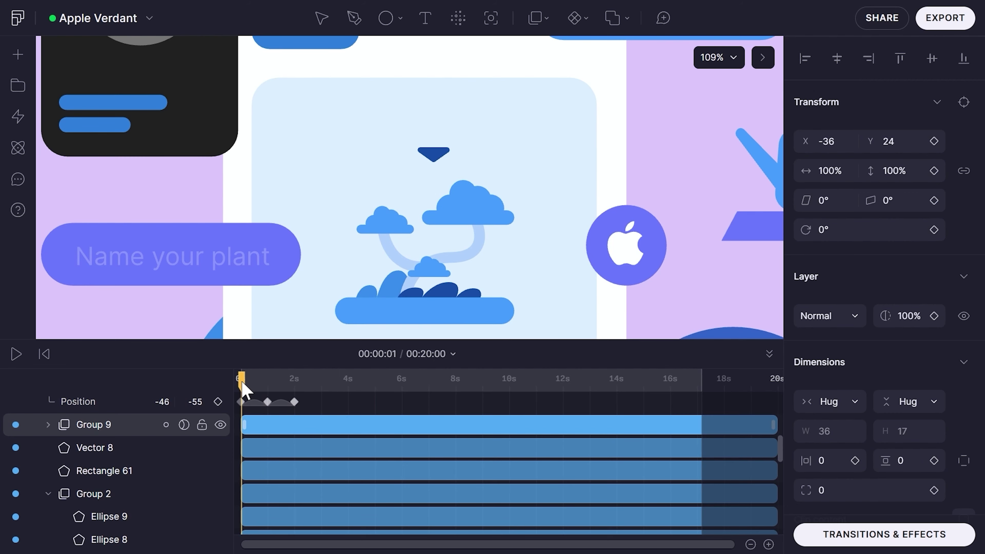
key(space)
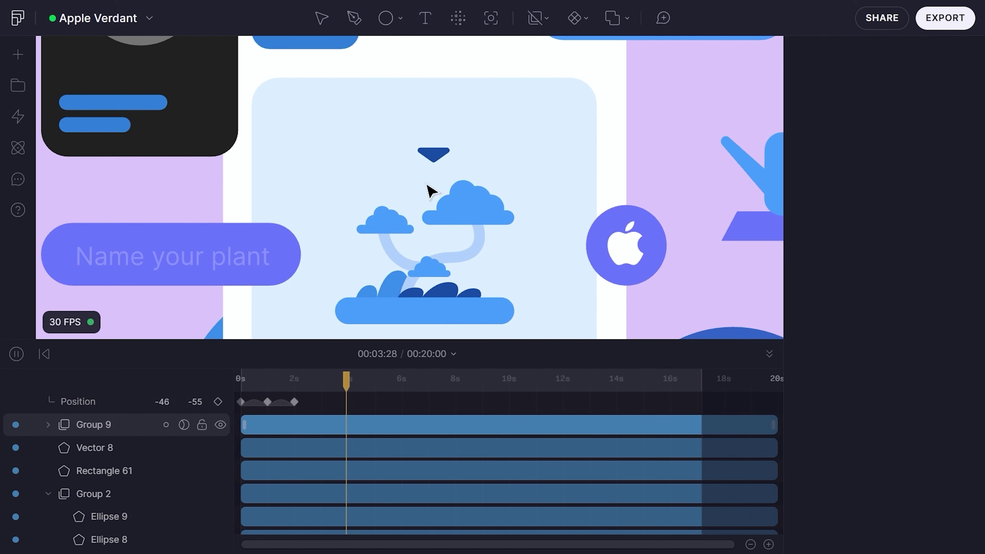
click(414, 213)
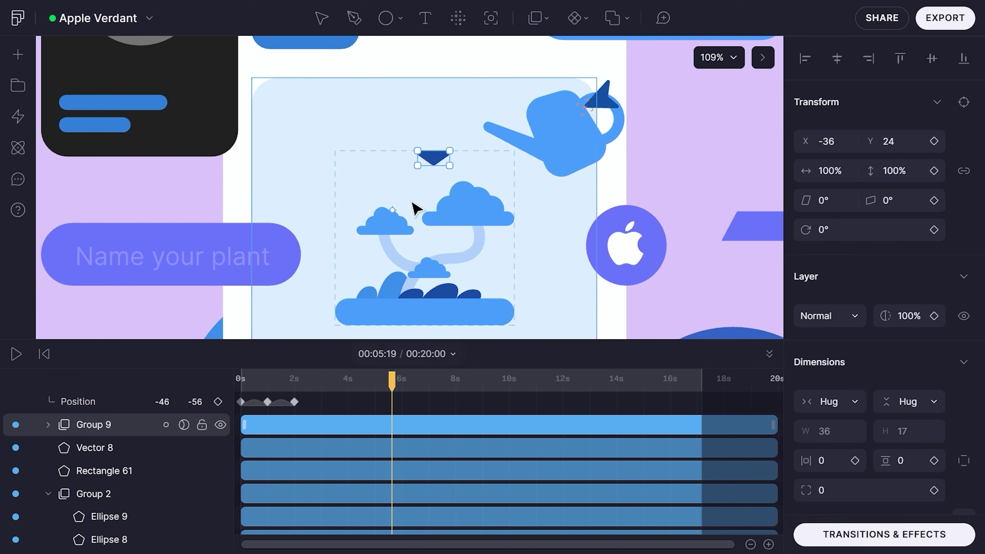
Play the animation several times with the whole composition in view to review the watering can and bonsai together
key(shift+1)
click(352, 380)
drag(352, 380, 267, 380)
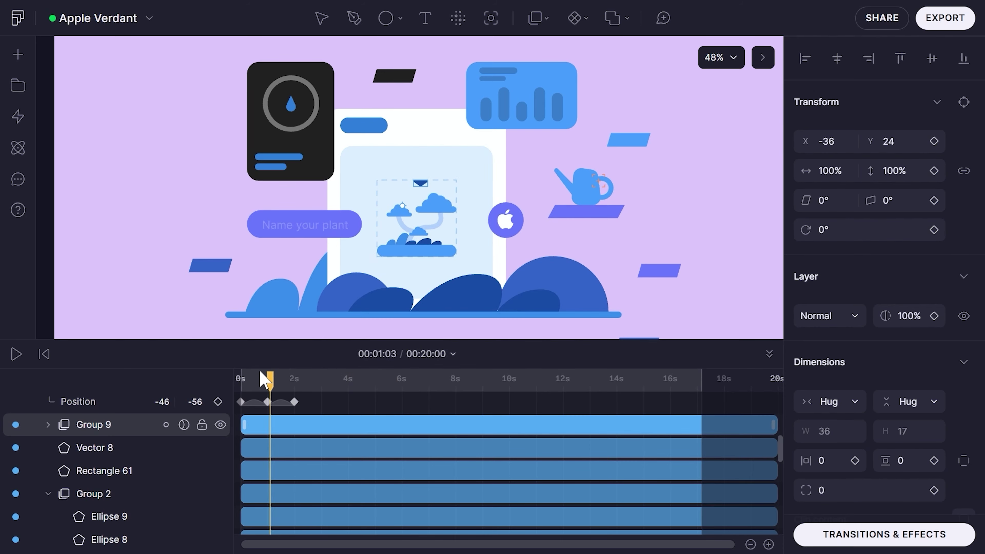
key(space)
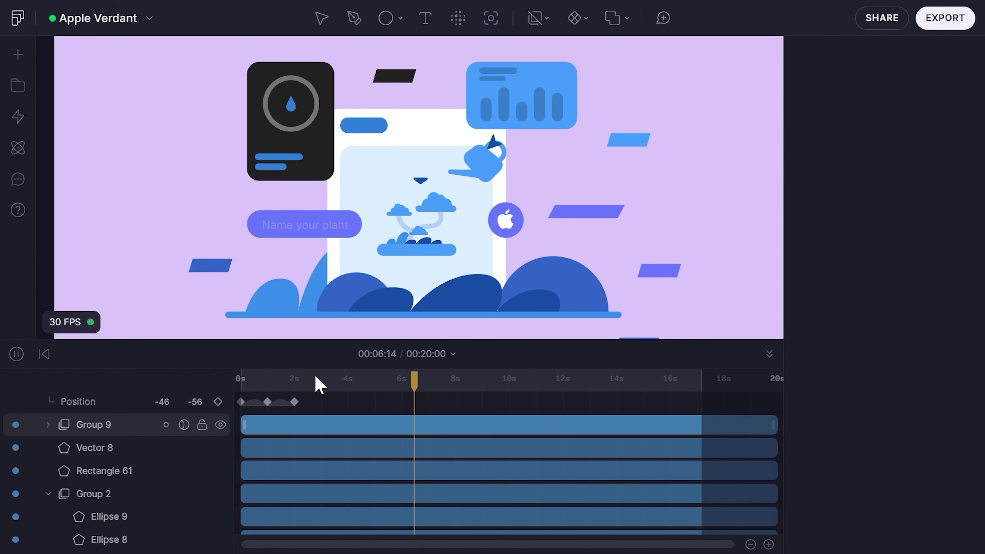
key(space)
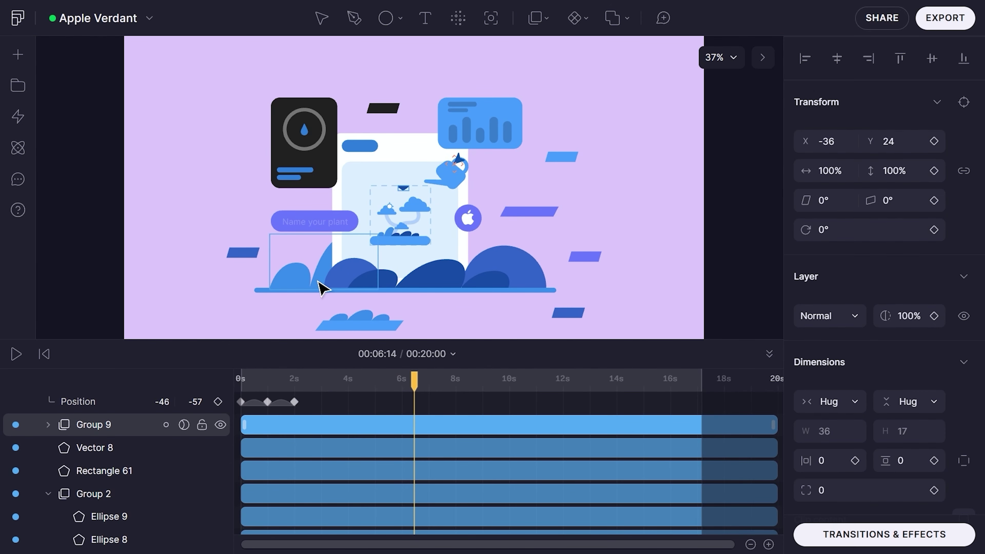
scroll(321, 287, down, 3)
drag(326, 379, 242, 379)
key(space)
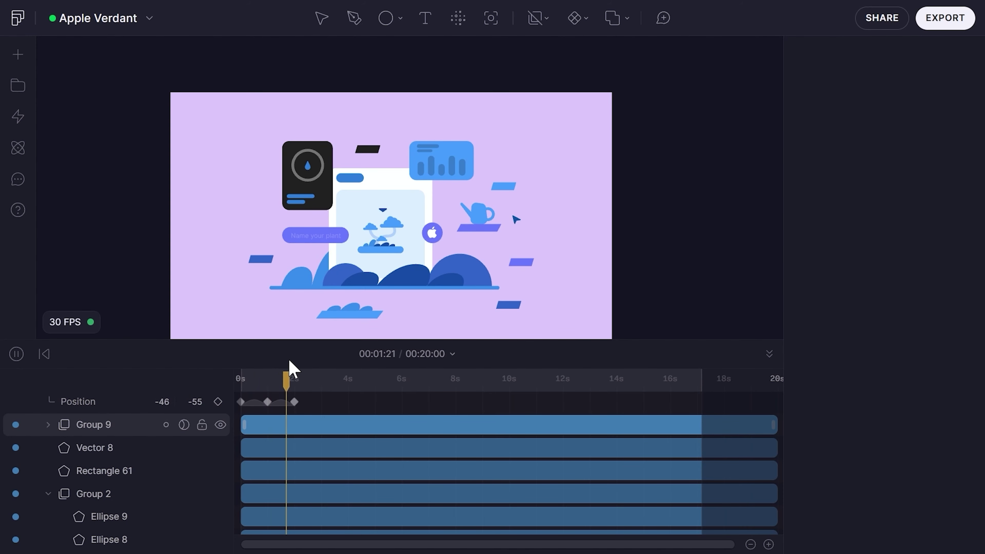
click(352, 384)
key(space)
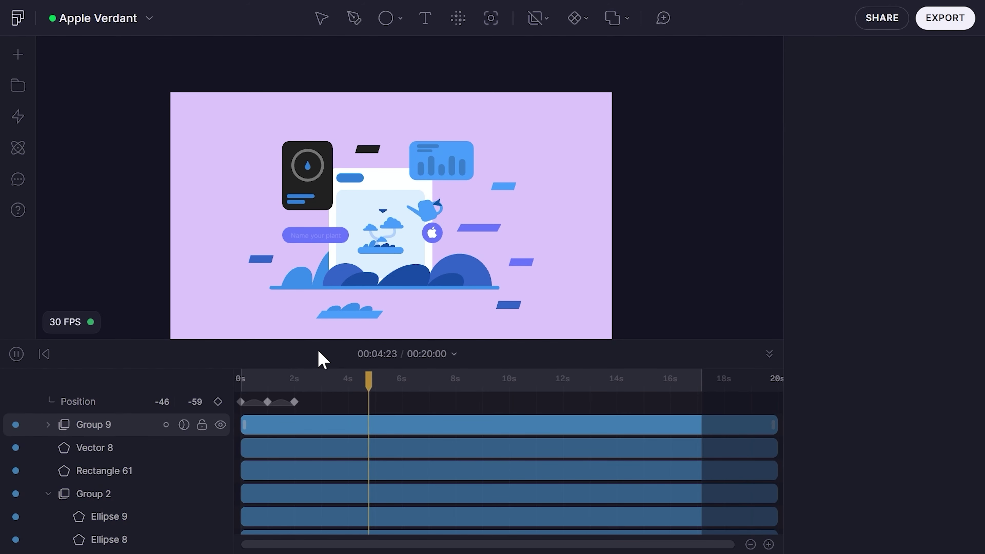
key(space)
Duplicate the ring Ellipse 1 inside the Umidade card, with the playhead at 00:07:02
scroll(318, 251, up, 5)
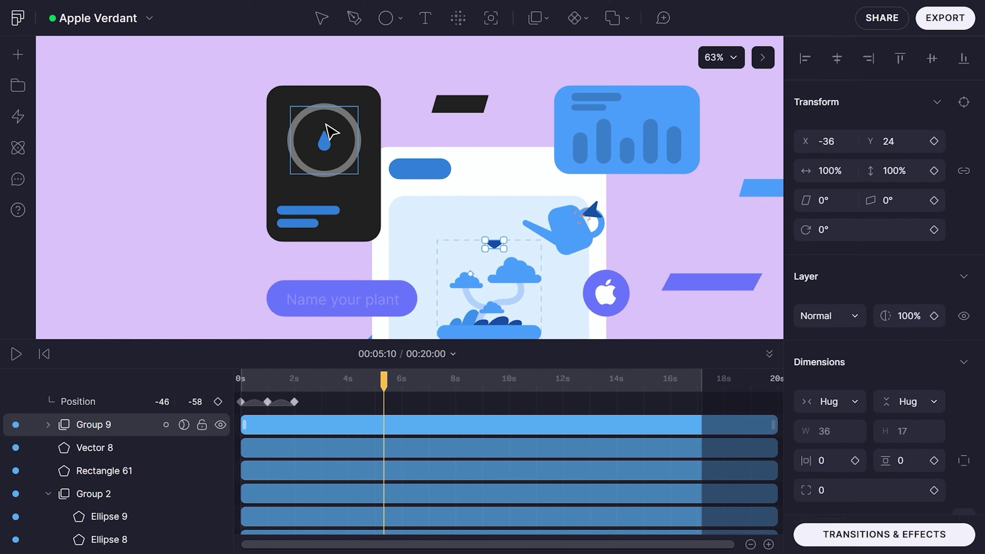
click(352, 110)
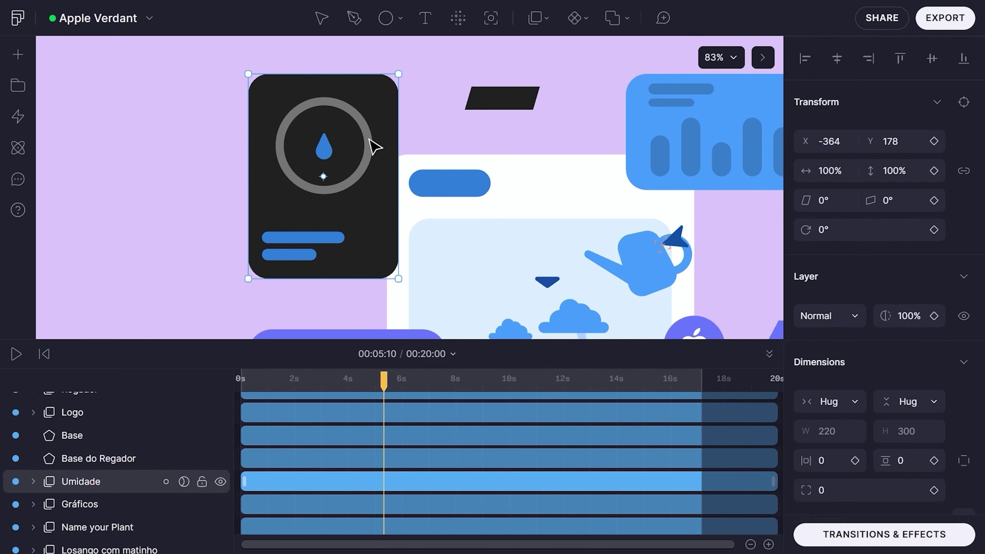
double_click(373, 146)
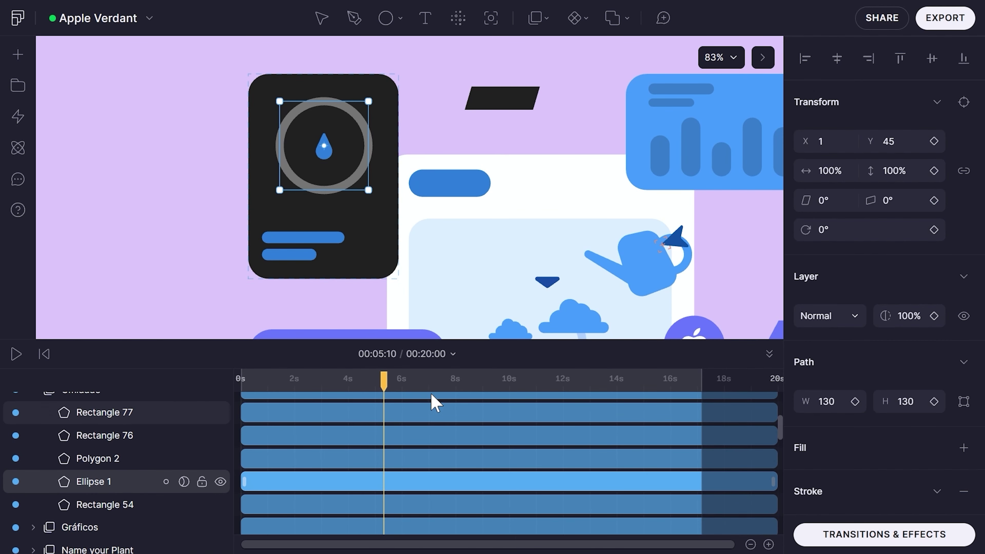
drag(384, 379, 431, 381)
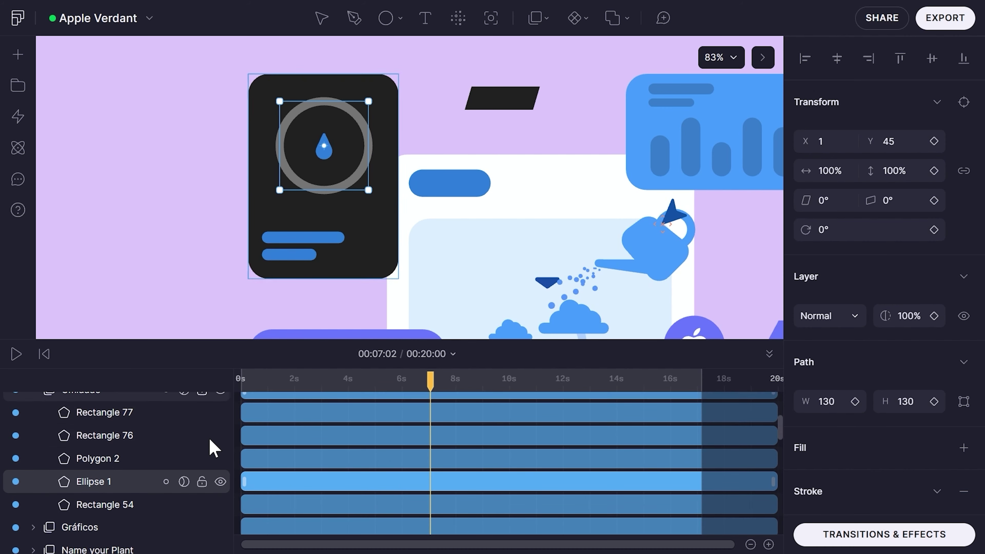
click(219, 481)
click(219, 482)
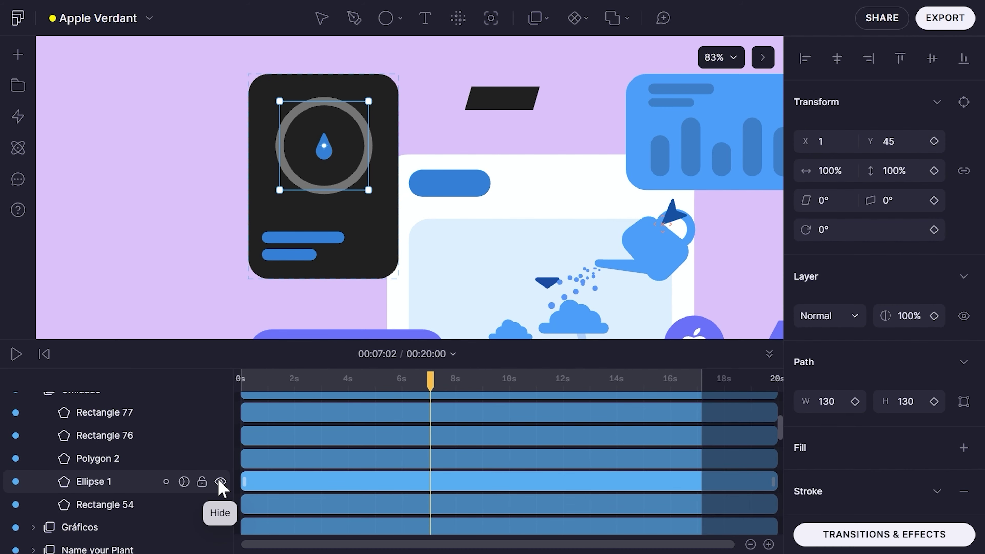
key(ctrl+d)
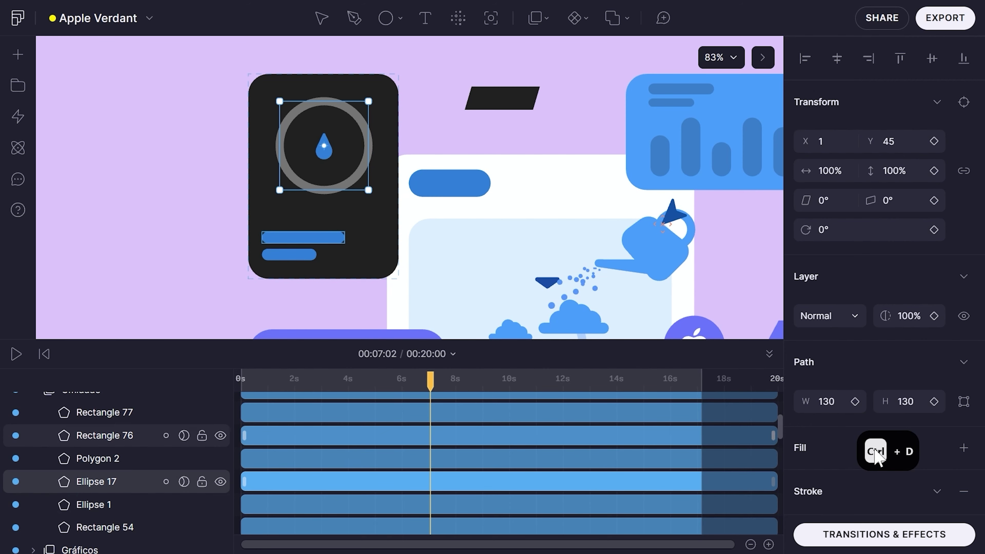
Change the duplicated ring's stroke colour to the blue 4F71E6
scroll(866, 461, down, 5)
click(805, 330)
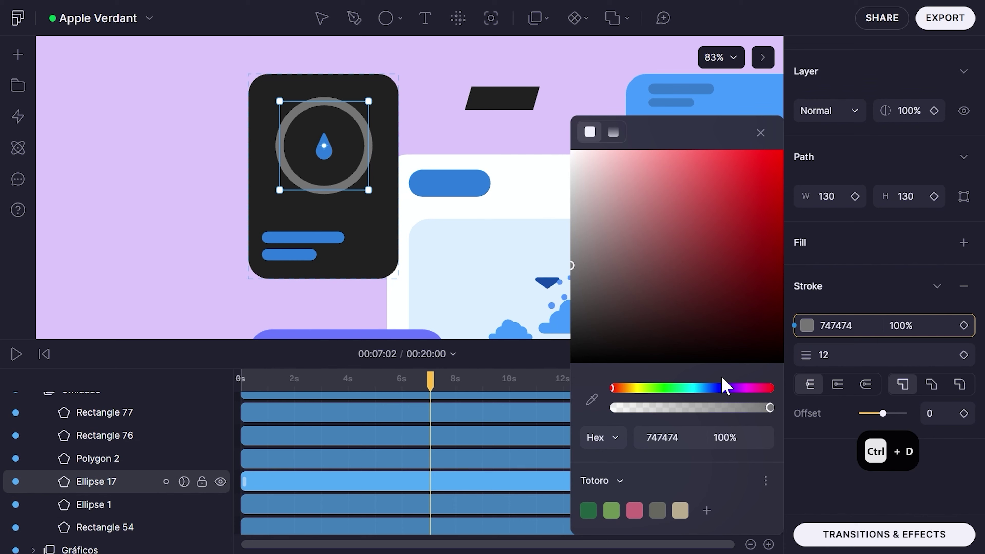
mouse_move(722, 267)
mouse_down()
mouse_move(784, 197)
mouse_move(781, 172)
mouse_up()
mouse_move(741, 217)
mouse_down()
mouse_move(677, 164)
mouse_move(724, 152)
mouse_up()
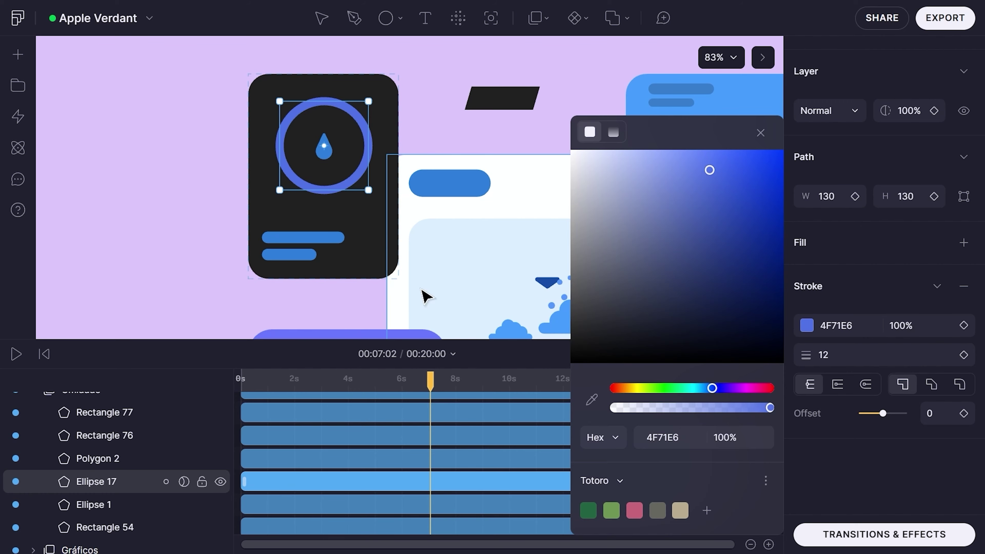
Search the effects for "trim" and add the Trim path effect to the duplicated ring
click(859, 540)
click(859, 540)
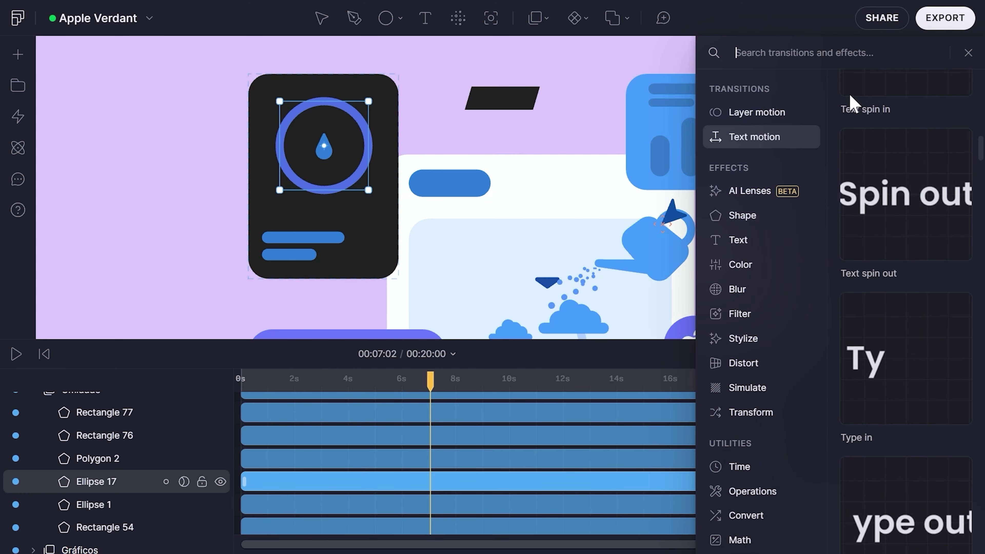
text(trim)
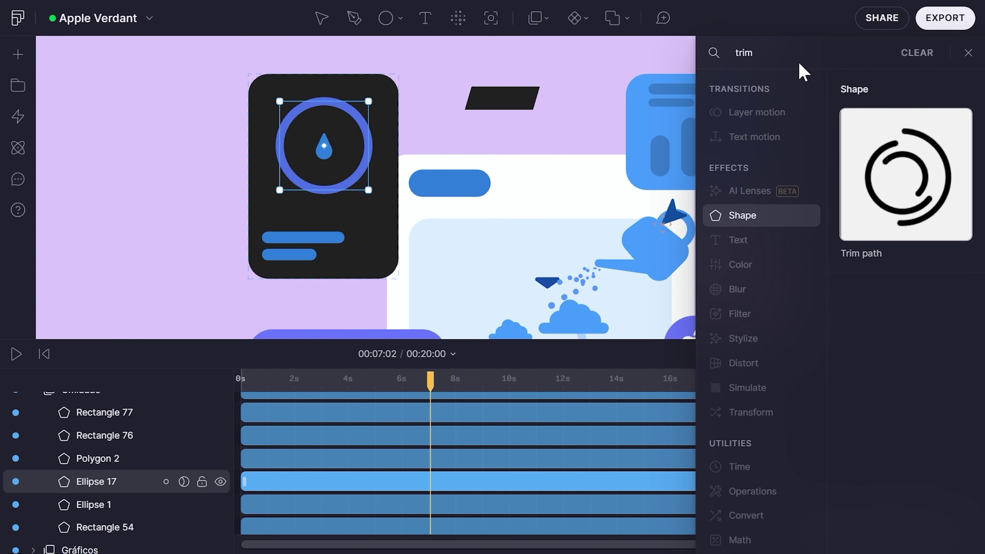
click(913, 179)
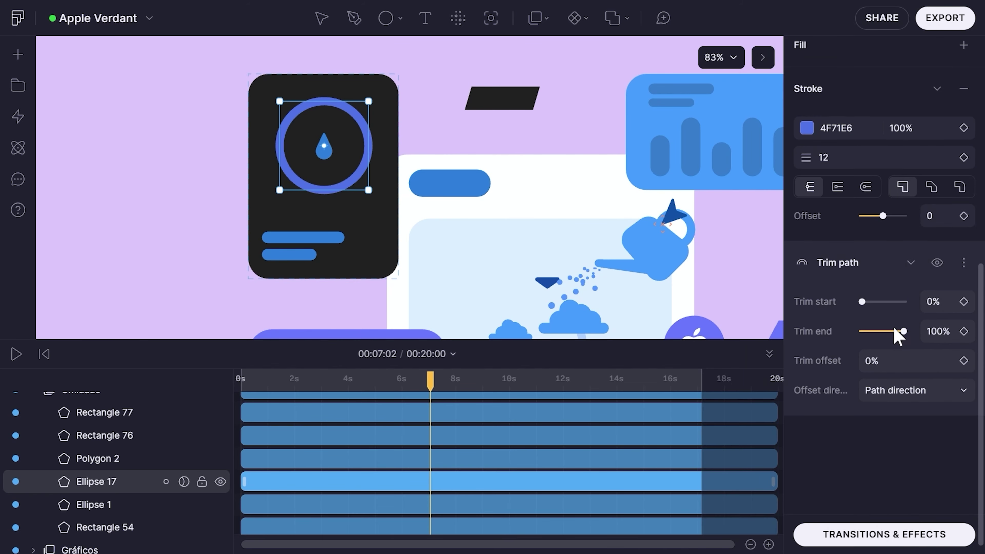
Set the ring's trim start to 81%, trim end to 0% and trim offset to 50%, and give the stroke round caps
mouse_move(904, 331)
mouse_down()
mouse_move(867, 333)
mouse_move(877, 333)
mouse_up()
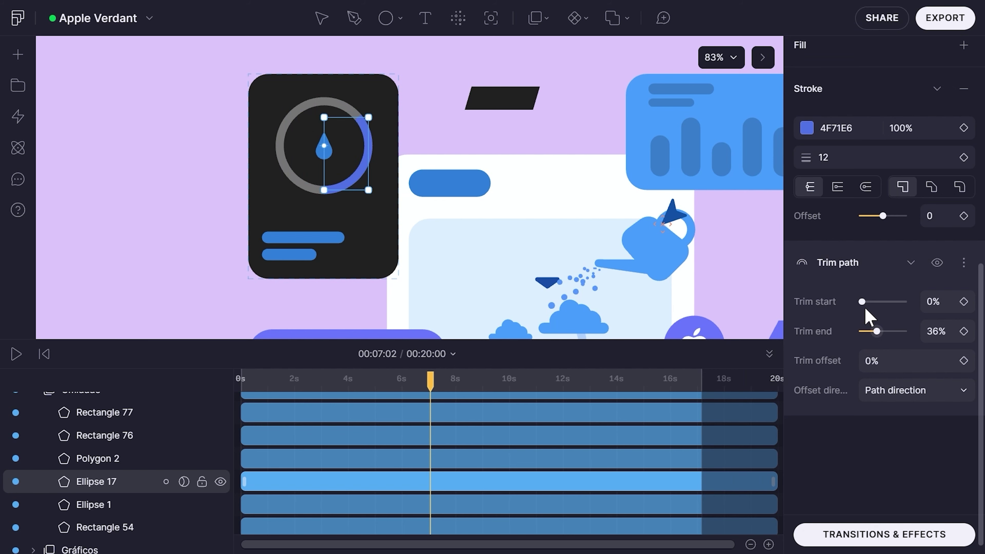
drag(869, 372, 923, 349)
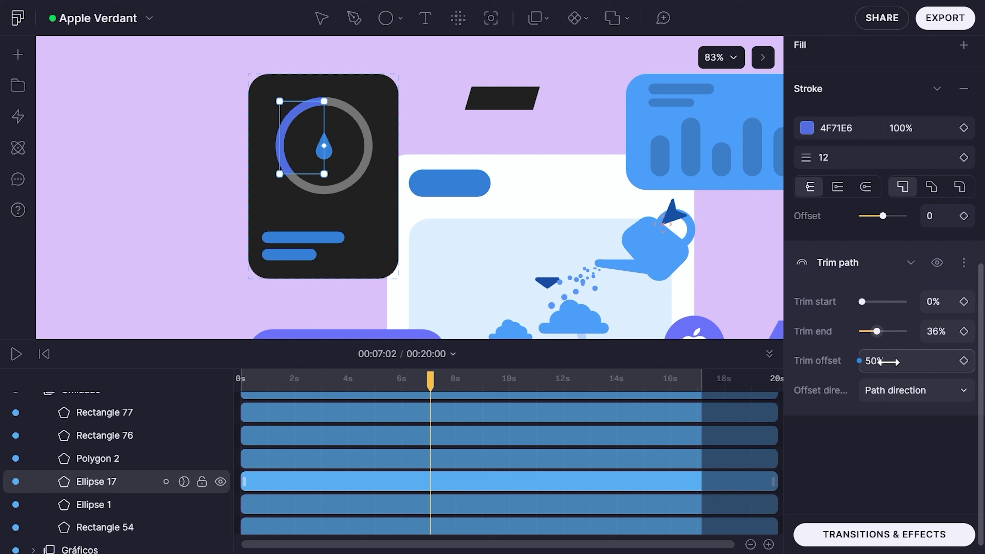
drag(877, 332, 869, 342)
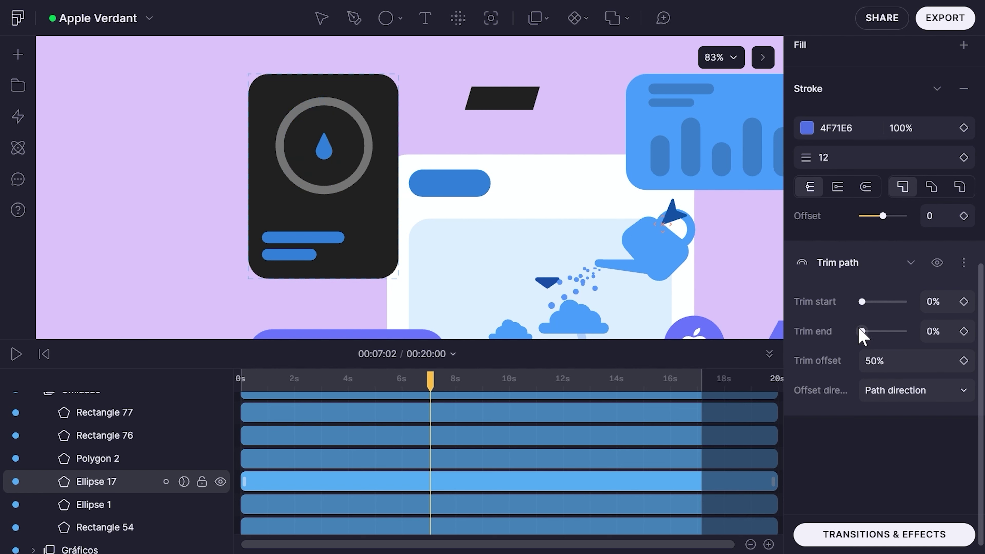
drag(862, 308, 909, 310)
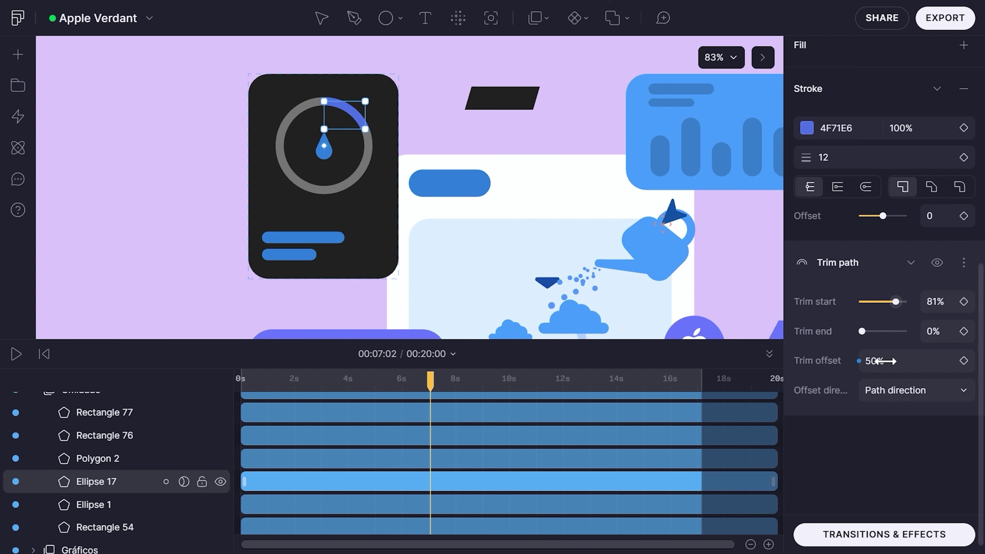
scroll(899, 221, up, 3)
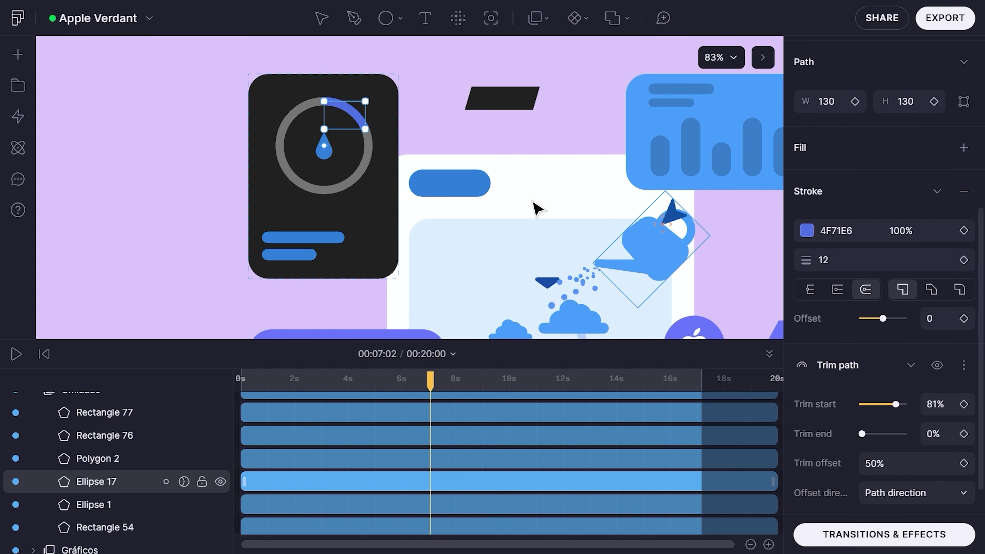
Keyframe the ring's trim start at 81% on 00:07:02 and at 14% on 00:08:18
click(963, 404)
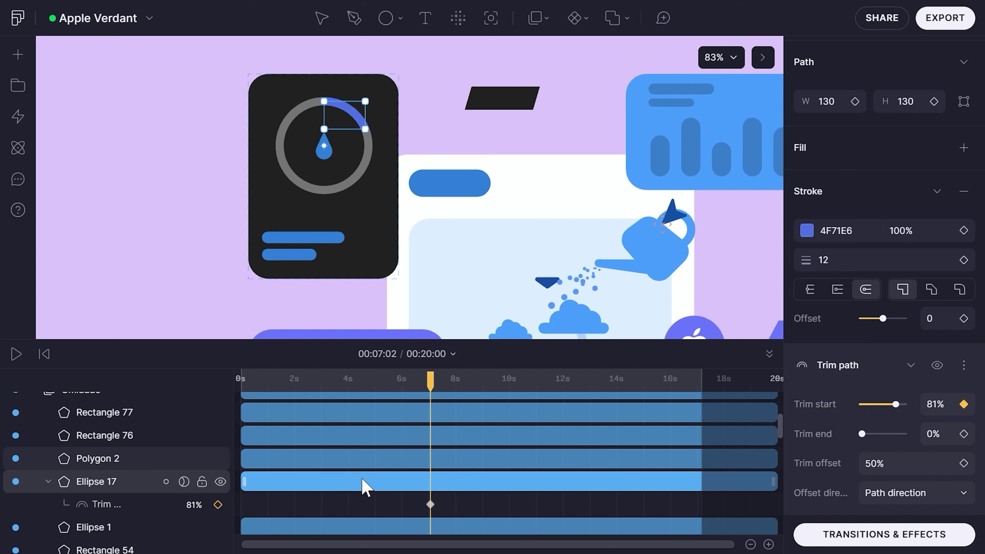
drag(431, 384, 471, 388)
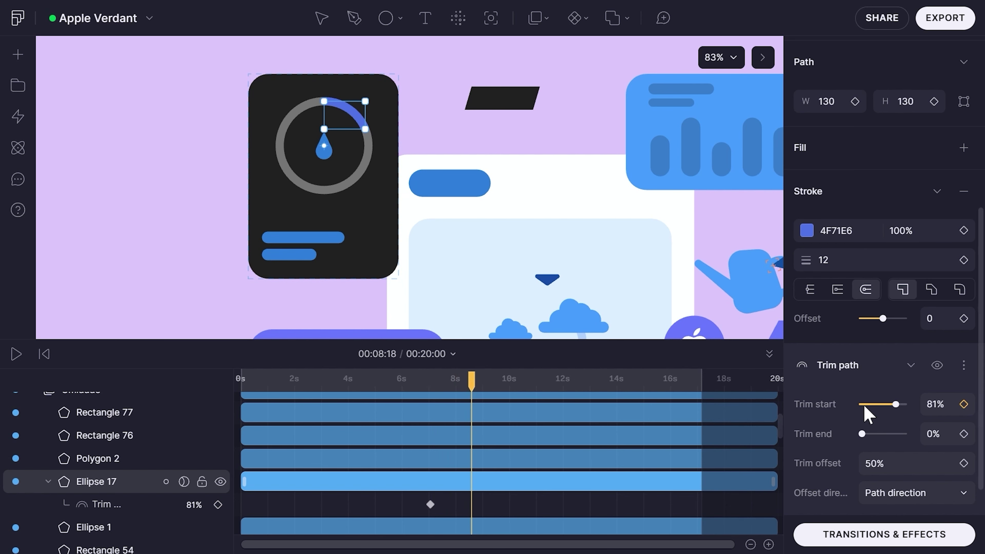
drag(892, 406, 887, 406)
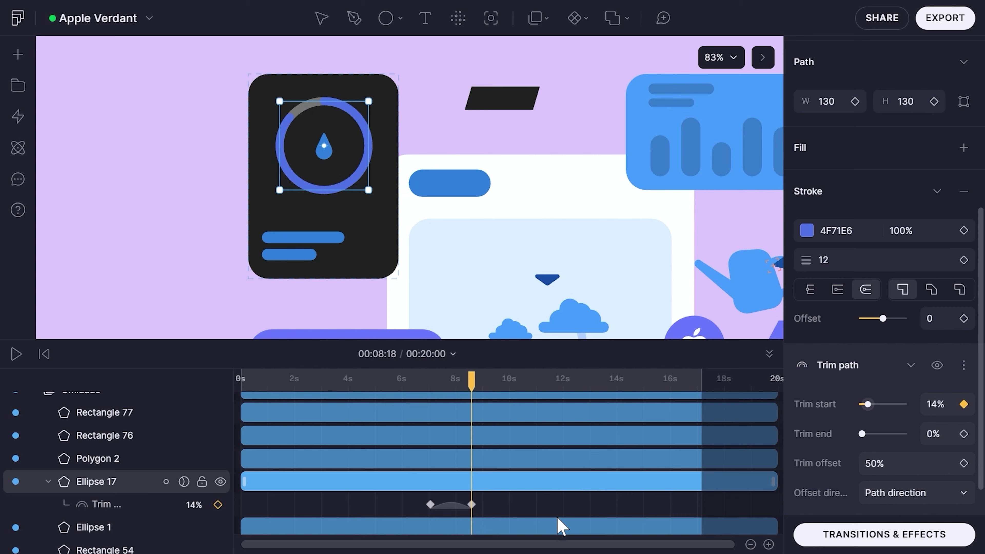
Move the second trim start keyframe to about 14 s and play from about 7 s to check the ring filling
click(477, 509)
drag(471, 504, 593, 504)
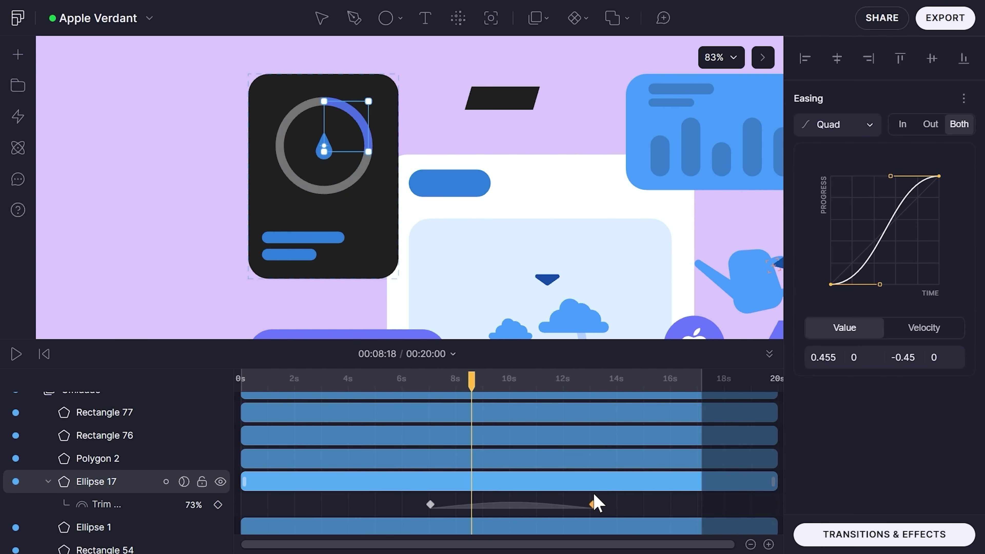
click(427, 389)
key(space)
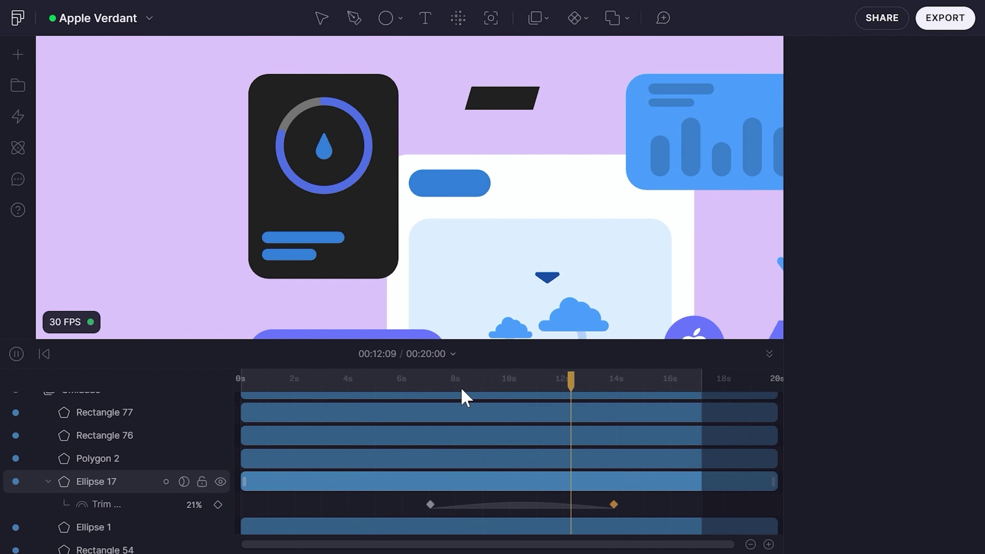
key(space)
Deselect the chart card and move the playhead to 00:07:07, just after the start of the ring's trim animation
scroll(456, 256, down, 5)
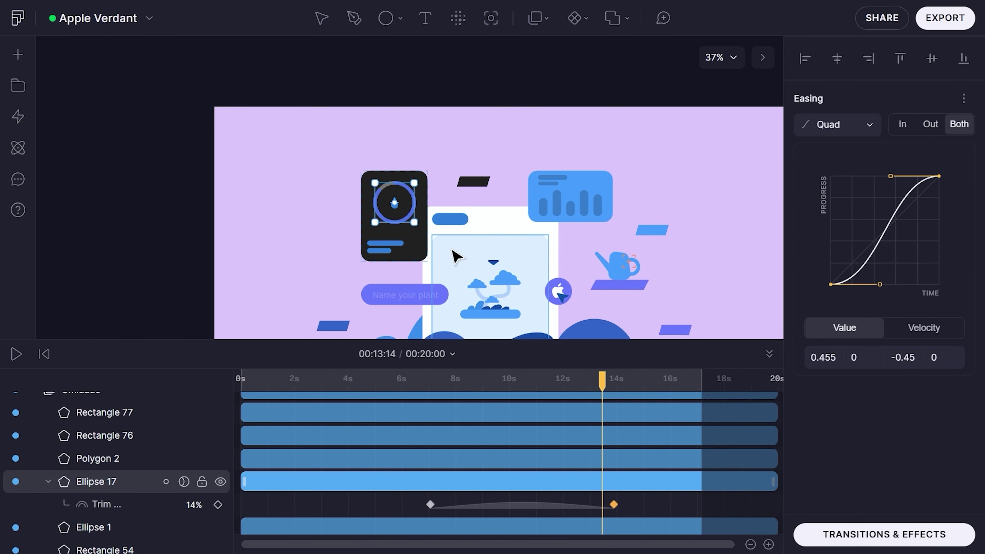
scroll(504, 272, down, 2)
scroll(482, 291, up, 5)
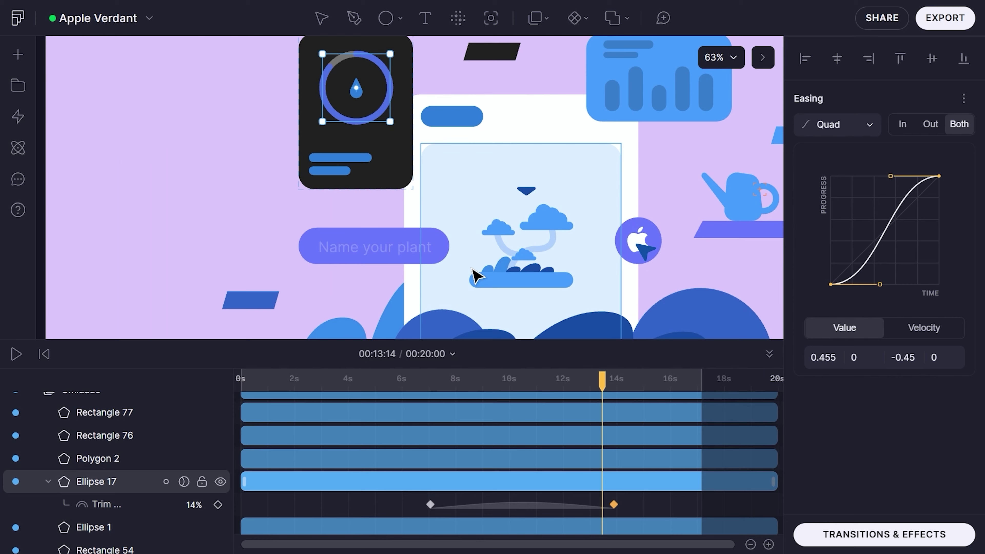
scroll(489, 282, down, 3)
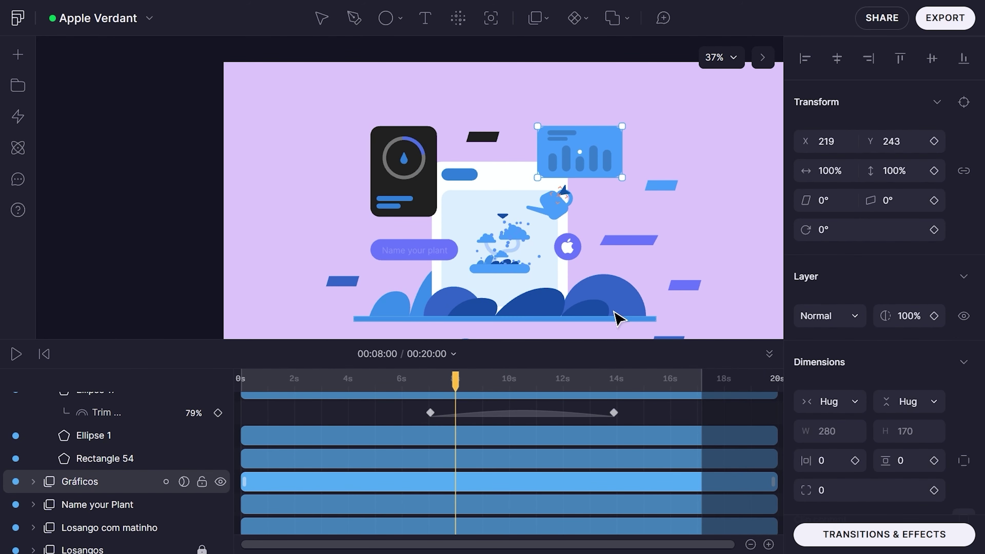
scroll(621, 243, up, 10)
scroll(618, 224, down, 10)
scroll(589, 163, up, 5)
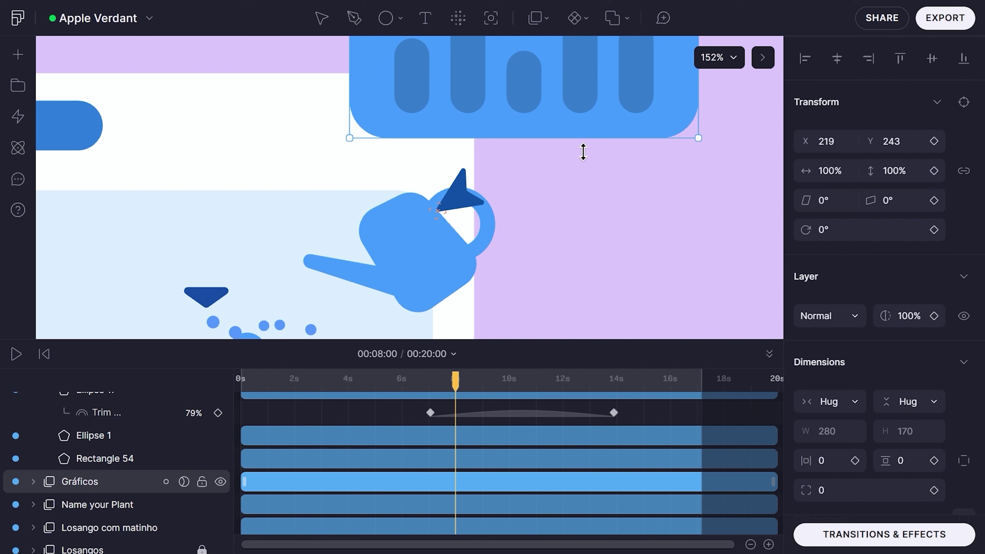
click(575, 180)
scroll(550, 272, down, 2)
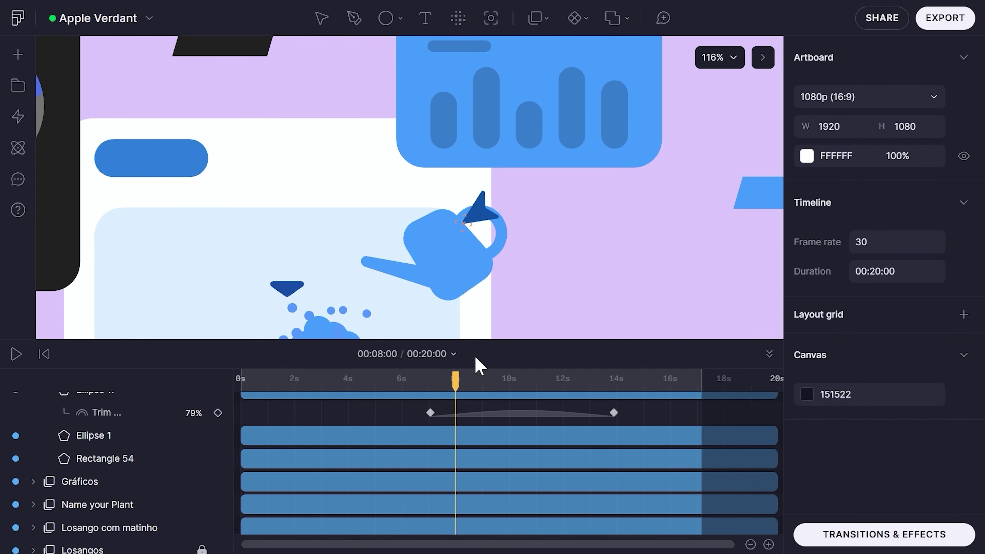
drag(455, 379, 433, 380)
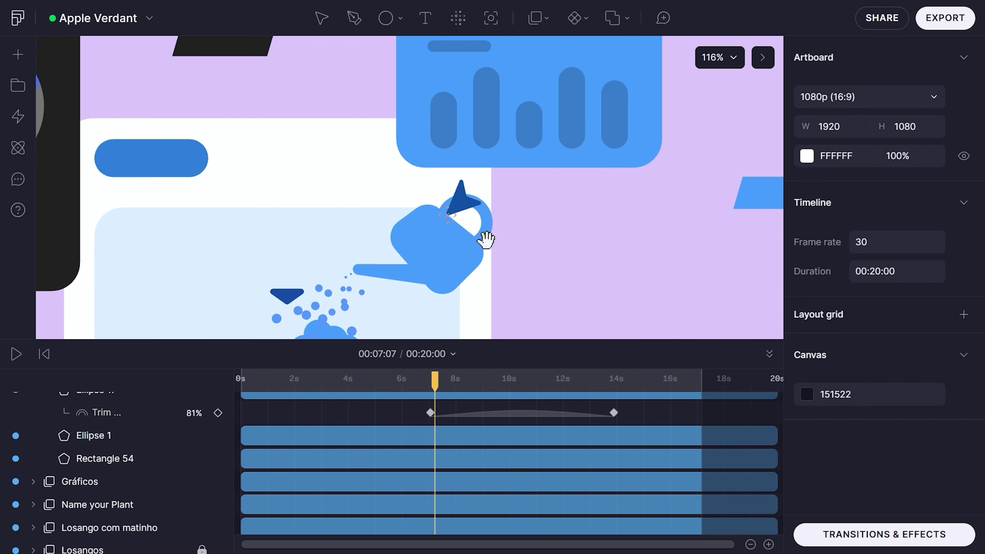
scroll(486, 239, up, 3)
scroll(487, 219, right, 2)
double_click(485, 211)
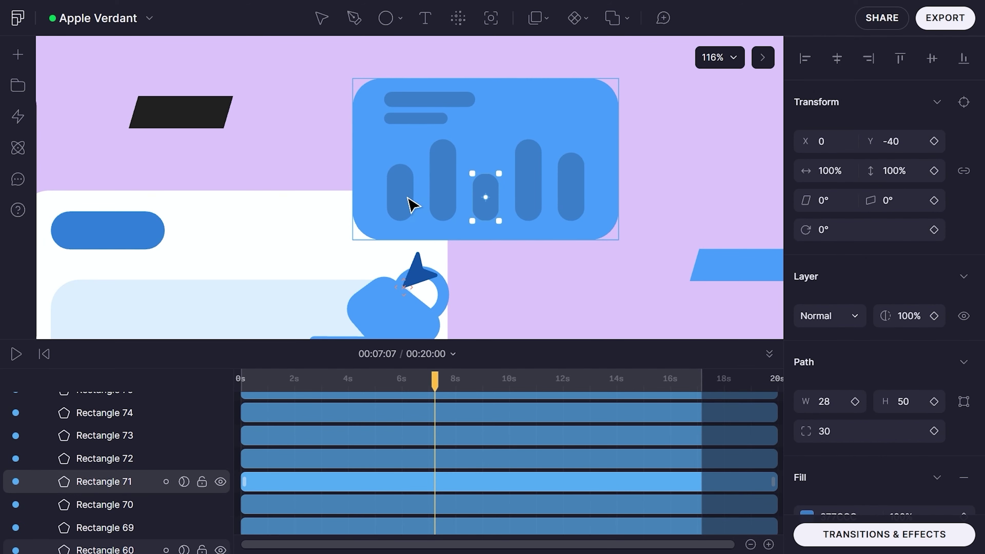
click(411, 205)
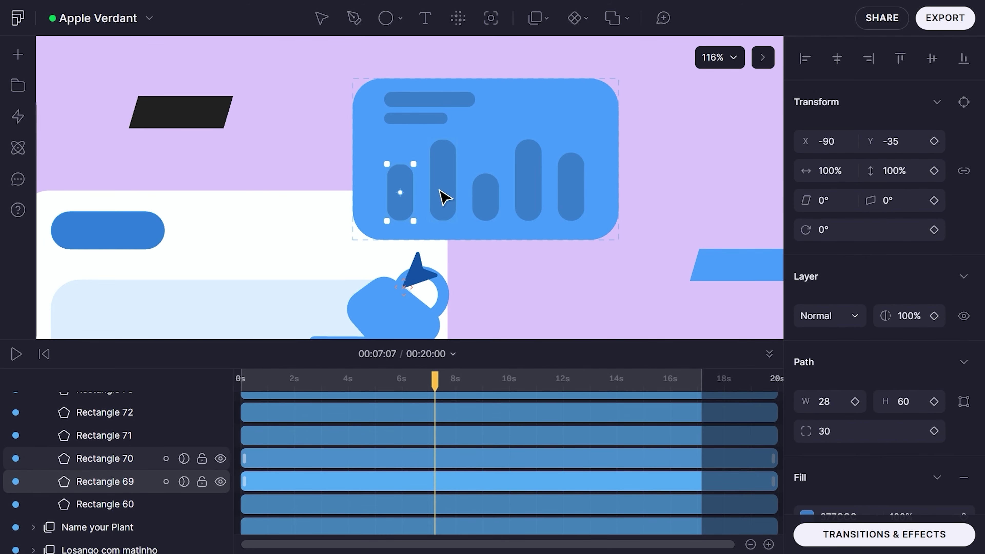
shift+click(443, 198)
key(Escape)
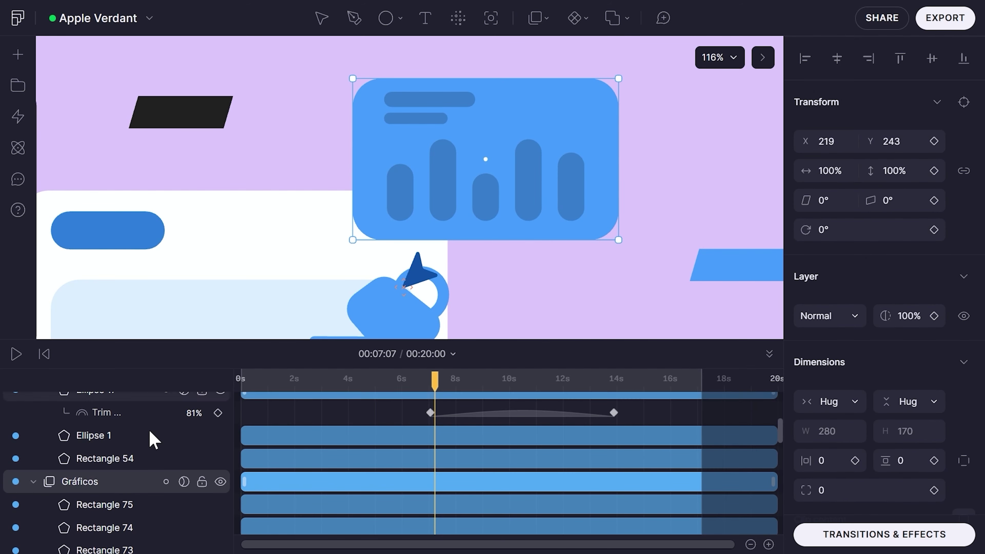
Select the chart card's five vertical bars, Rectangle 69 to Rectangle 73, and give their layers the purple label colour
click(400, 201)
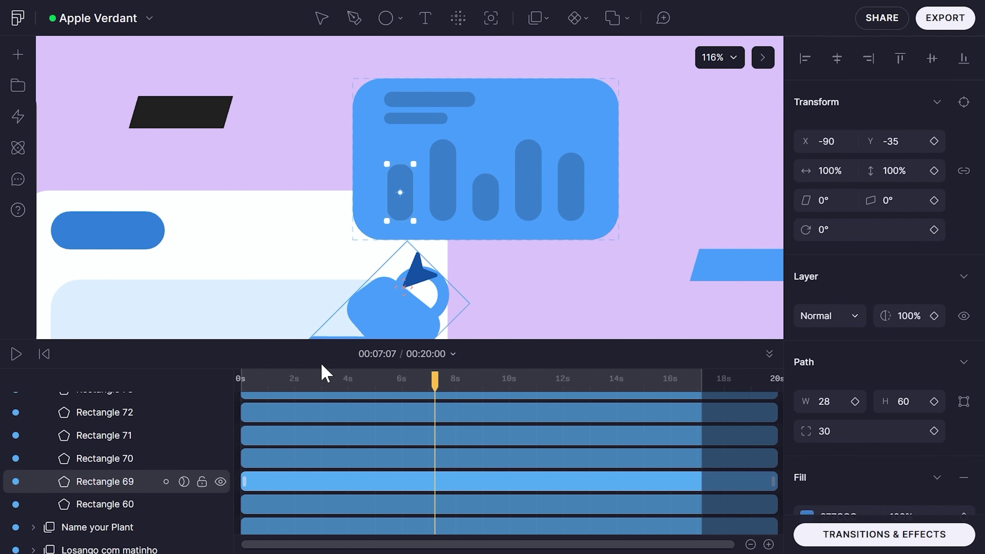
shift+click(105, 464)
click(100, 485)
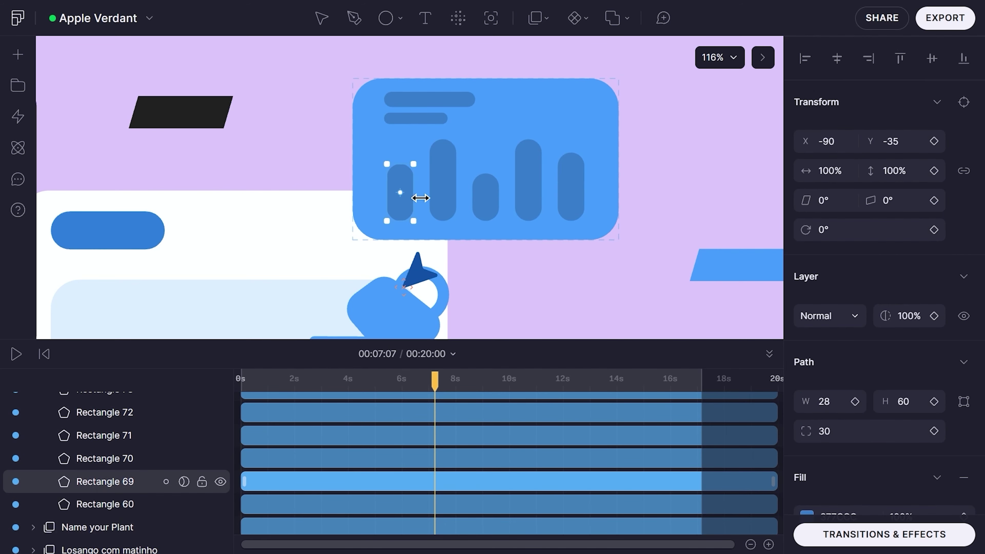
scroll(159, 435, up, 3)
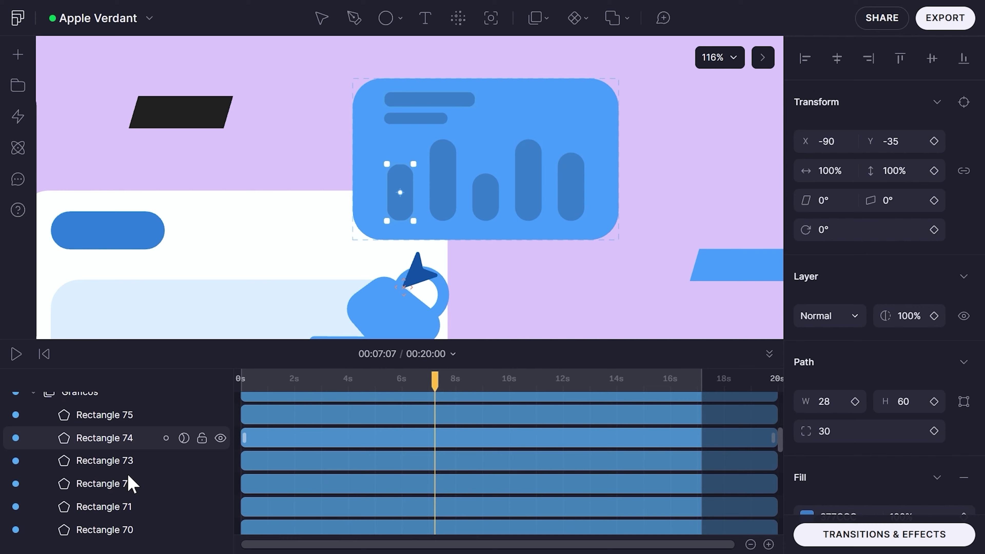
scroll(127, 480, down, 3)
shift+click(120, 462)
shift+click(121, 438)
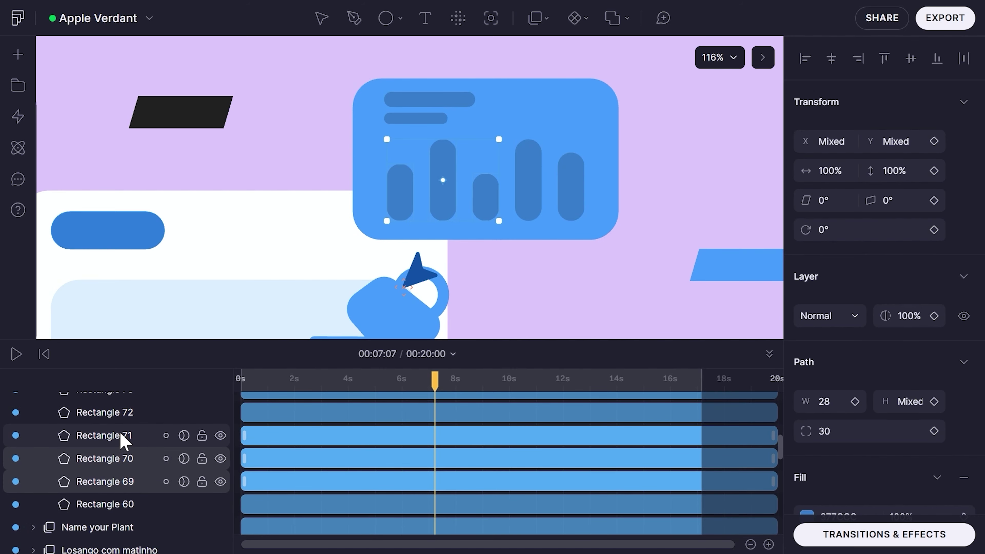
scroll(117, 454, up, 4)
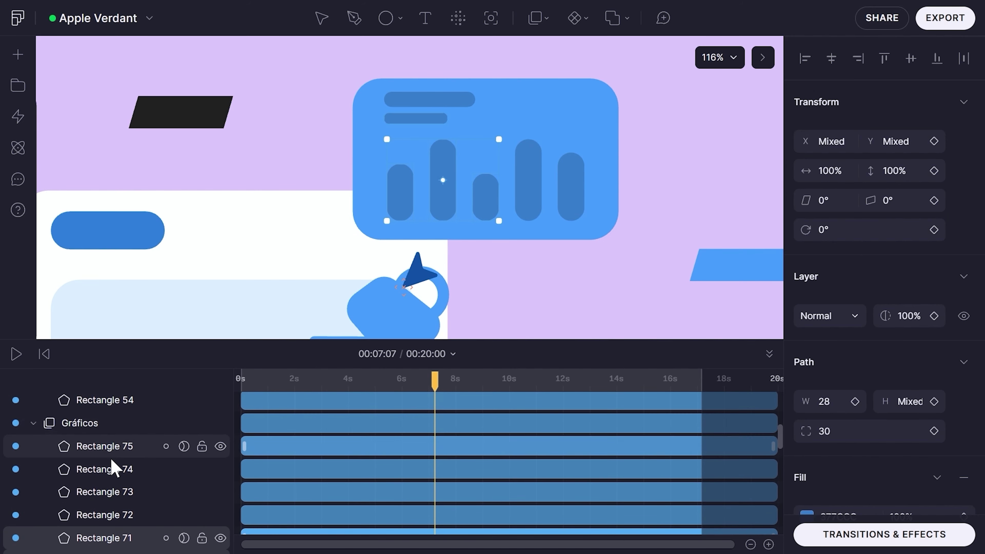
shift+click(100, 513)
scroll(97, 504, down, 4)
scroll(93, 469, up, 4)
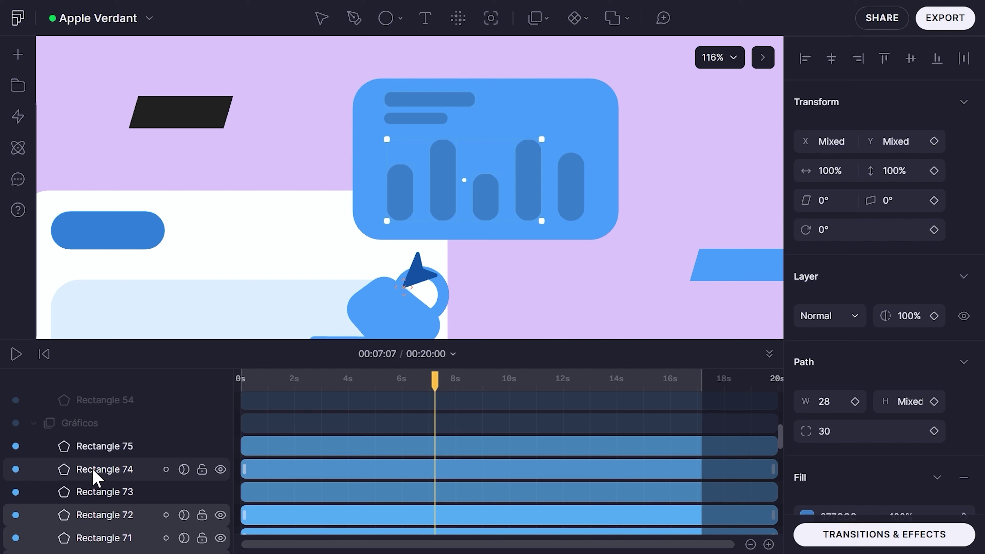
shift+click(88, 493)
scroll(77, 474, down, 4)
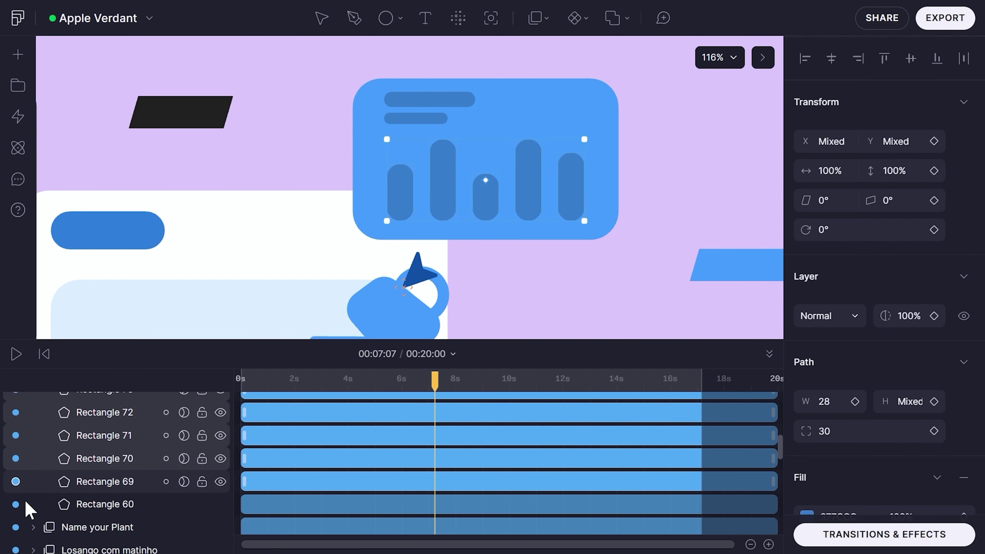
click(15, 458)
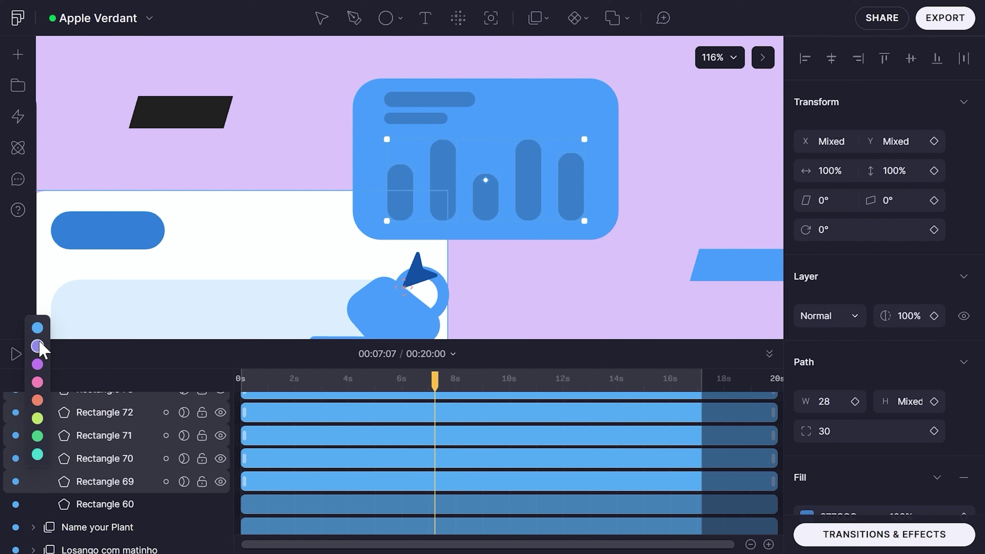
click(37, 364)
Keyframe the five bars' fill colour on 00:07:07 and change it to D7E9FF on 00:09:07
scroll(188, 456, up, 3)
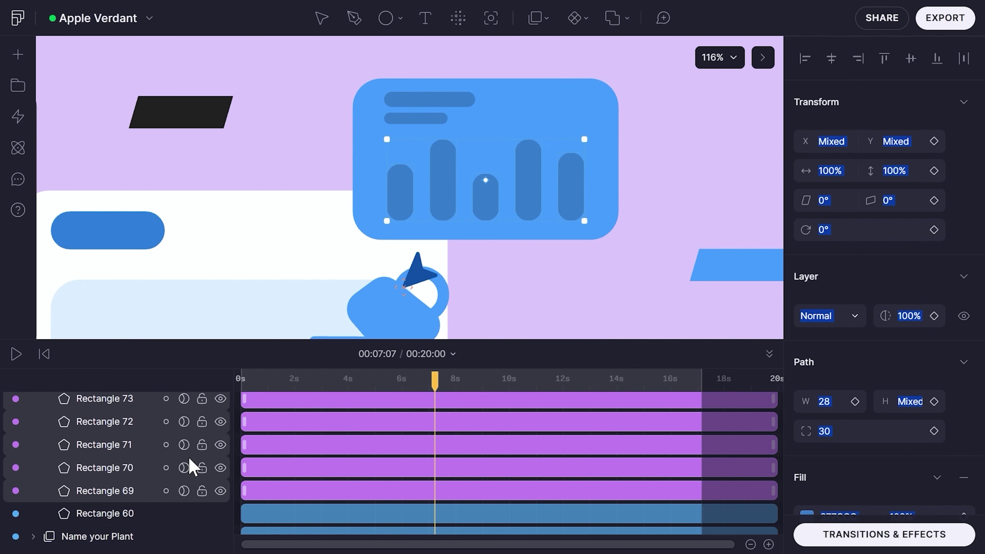
scroll(404, 468, down, 3)
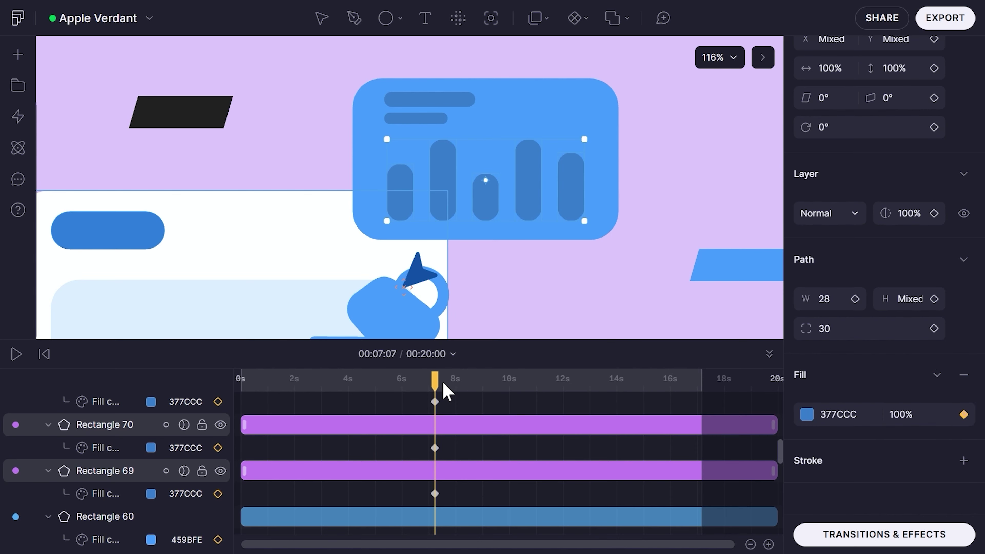
key(ctrl+shift+Right)
key(ctrl+shift+Right)
key(ctrl+shift+Right)
key(ctrl+shift+Right)
key(ctrl+shift+Right)
key(ctrl+shift+Right)
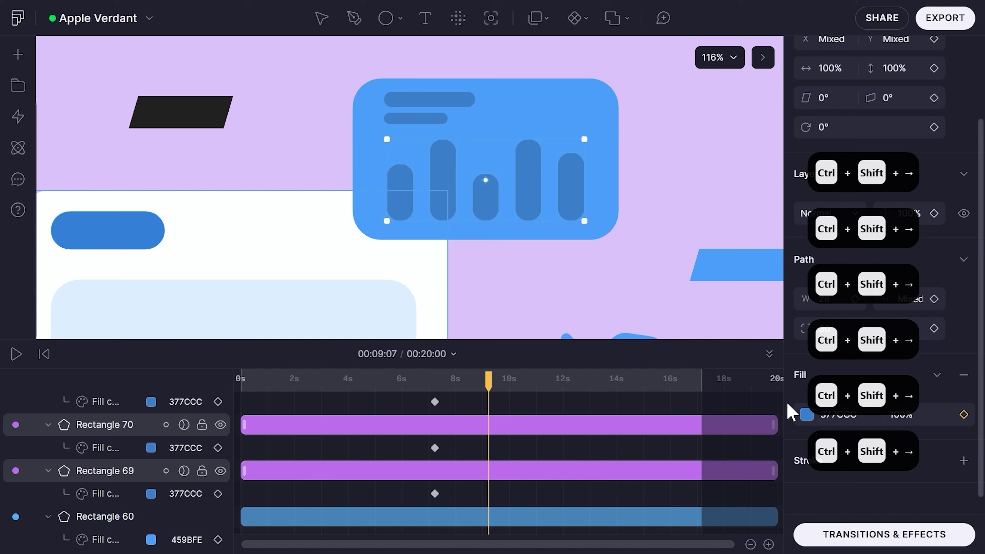
click(805, 414)
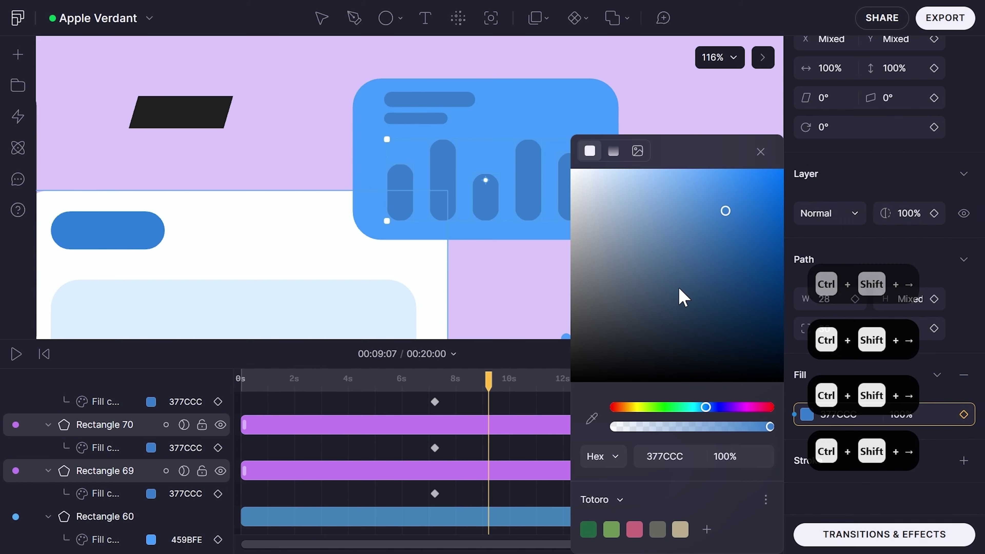
click(656, 262)
mouse_move(652, 260)
mouse_down()
mouse_move(615, 157)
mouse_move(605, 154)
mouse_up()
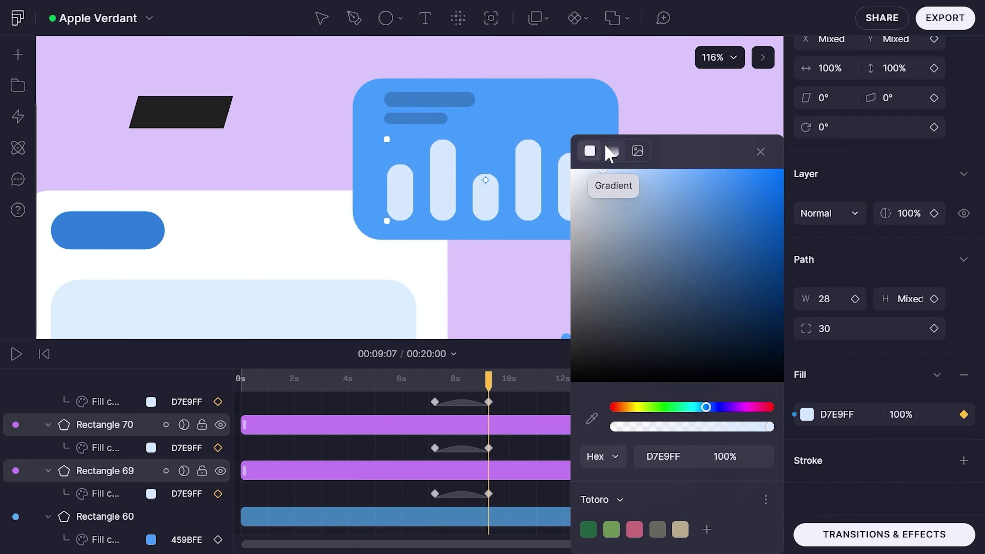
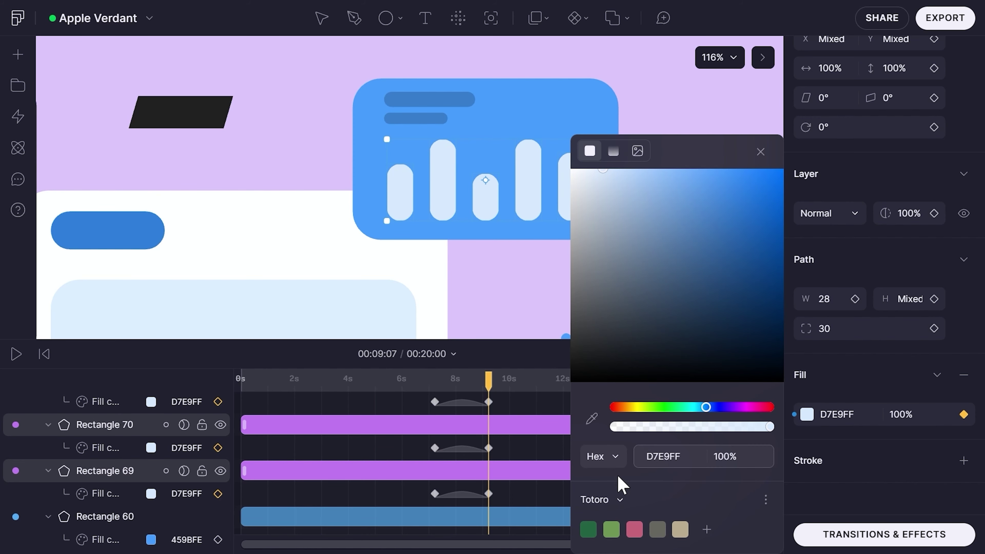
key(Escape)
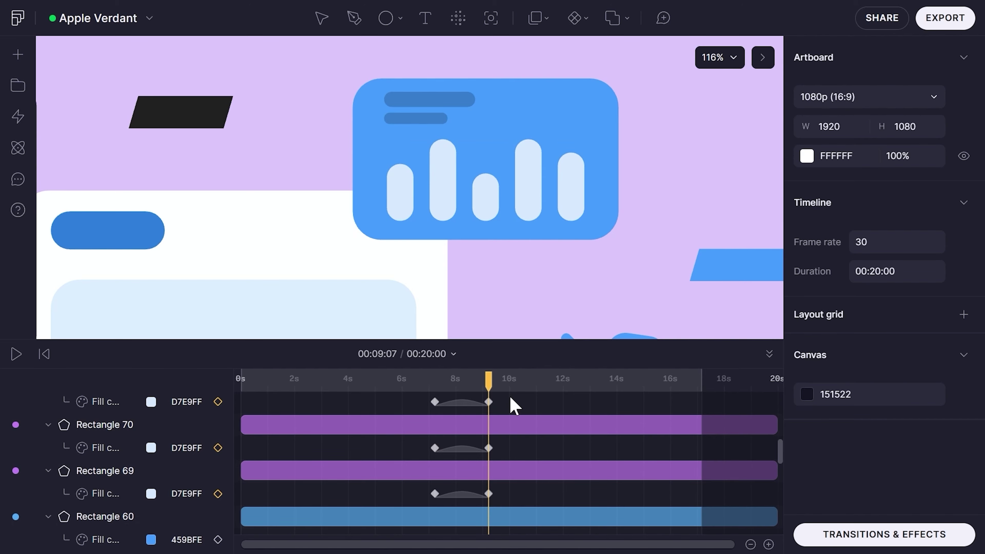
Stagger the fill keyframe pairs of Rectangle 70, 71, 72 and 73 progressively, with Rectangle 73's pair running from 8 s to 10 s
key(shift+space)
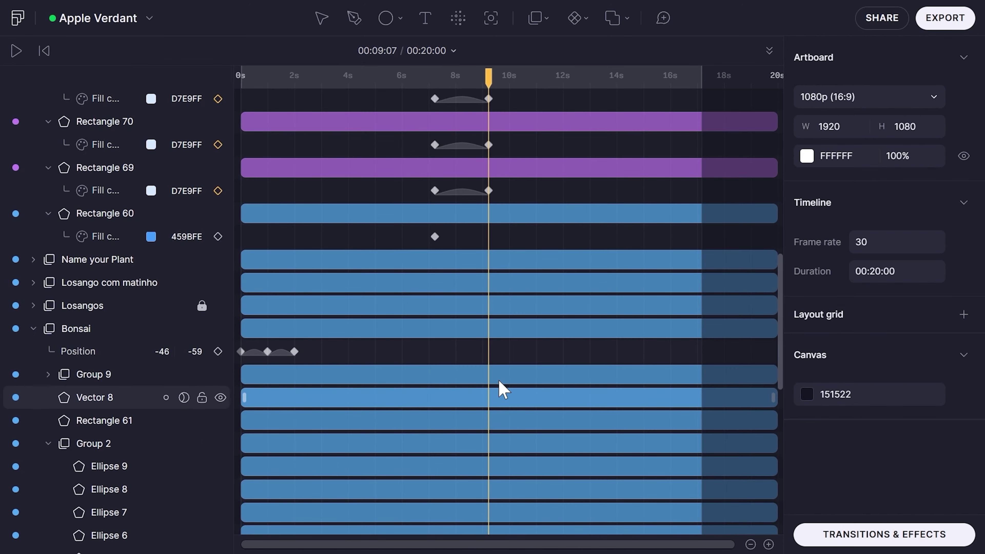
scroll(538, 242, up, 8)
scroll(518, 237, down, 5)
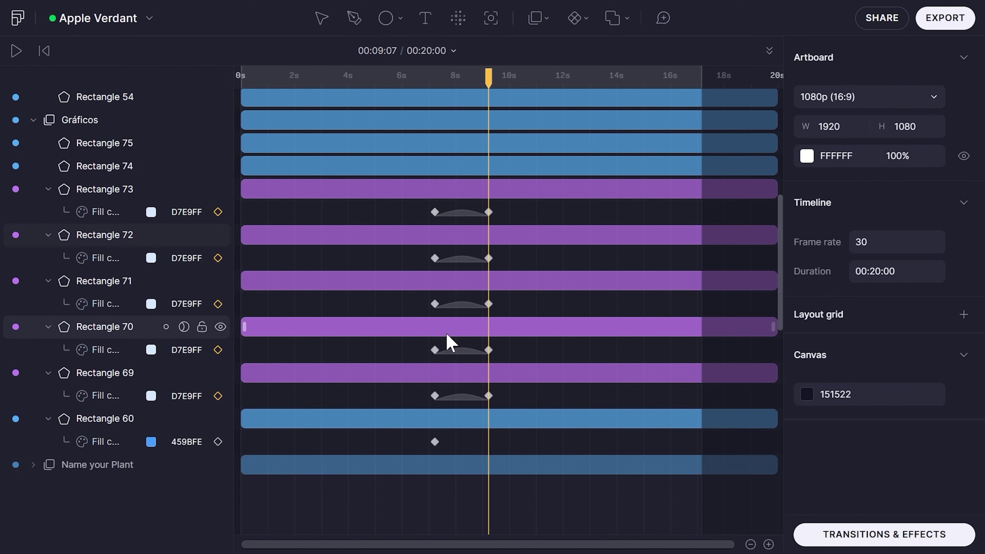
drag(519, 353, 423, 355)
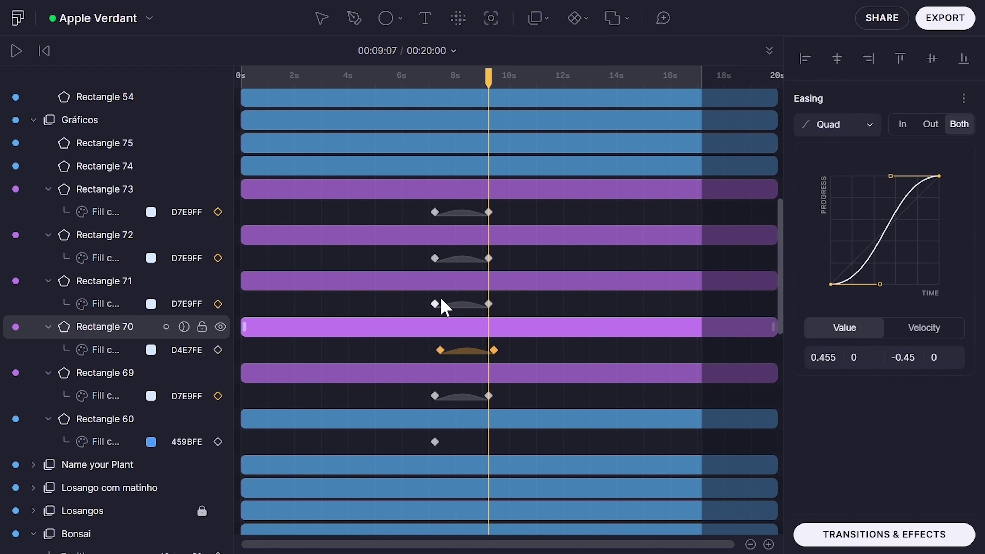
drag(506, 302, 435, 308)
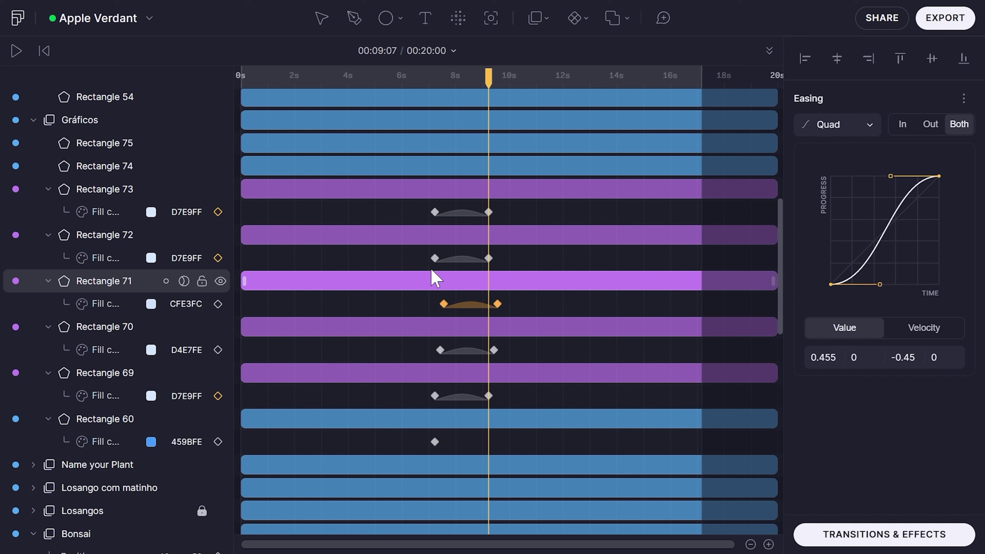
drag(491, 256, 437, 265)
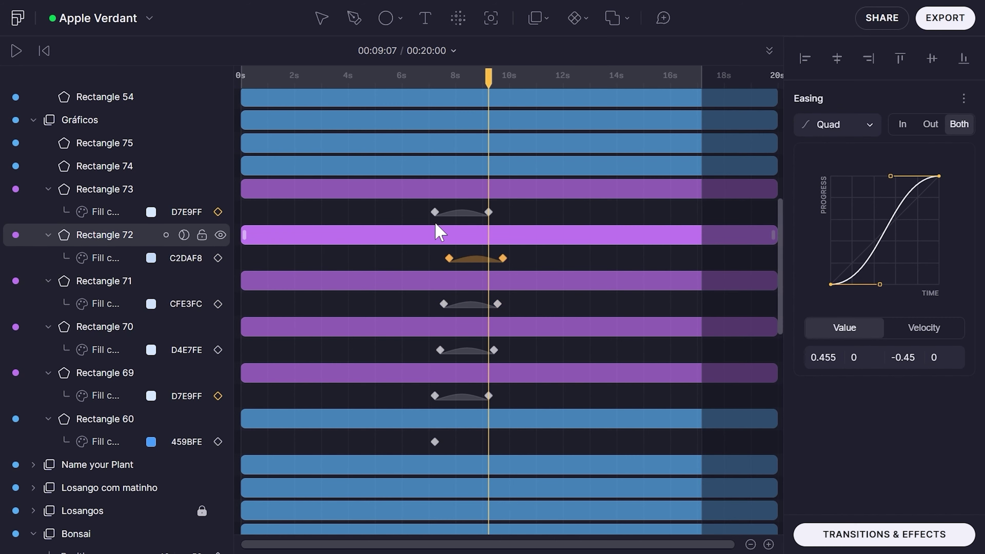
drag(492, 219, 462, 217)
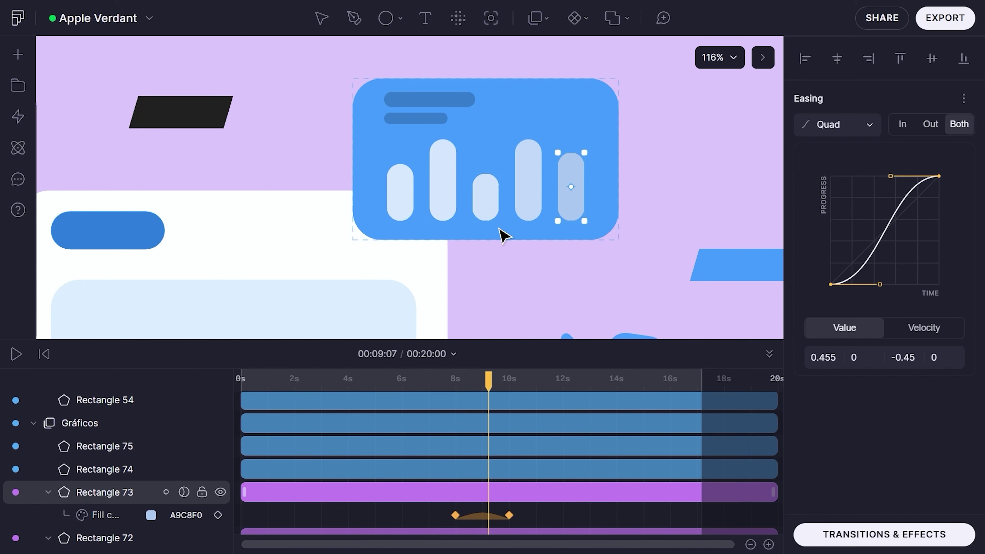
Play from about 7 s and scrub the timeline over the whole artboard to check the bars changing colour one after another
click(428, 396)
key(space)
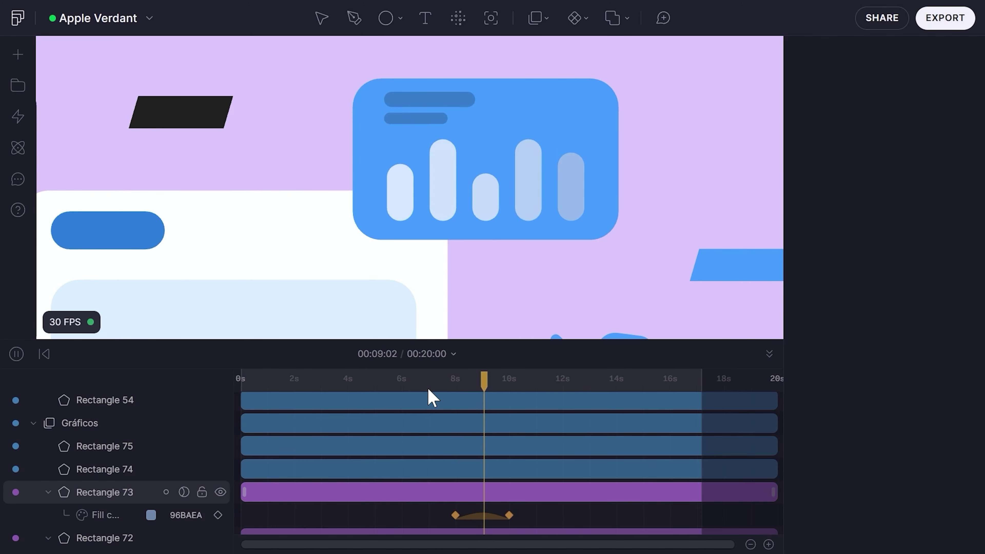
key(space)
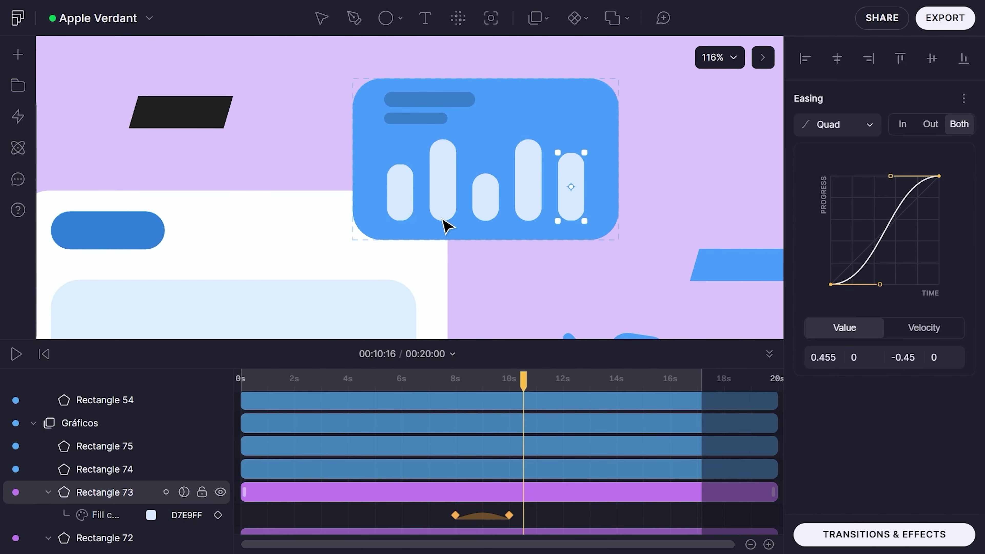
scroll(444, 223, down, 5)
scroll(421, 179, down, 2)
click(450, 354)
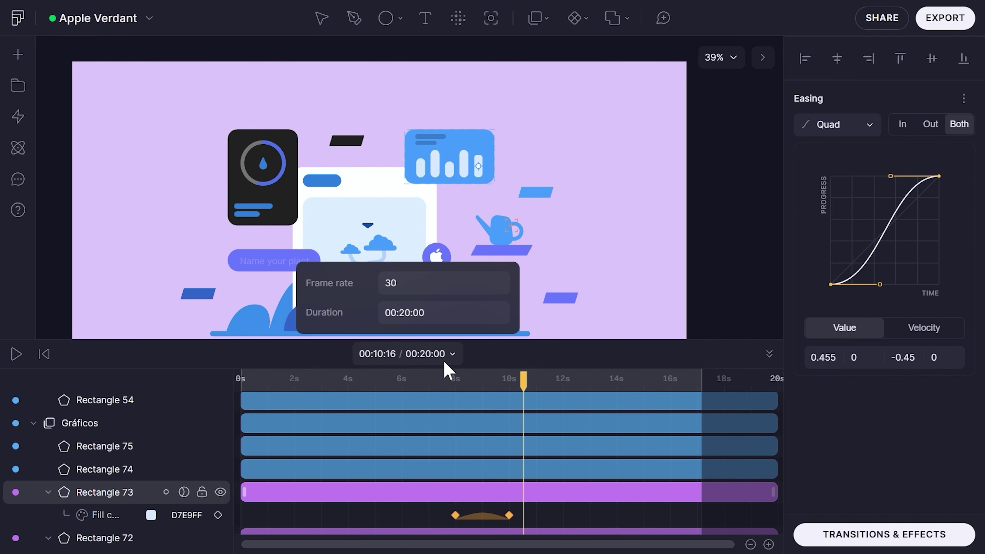
click(565, 522)
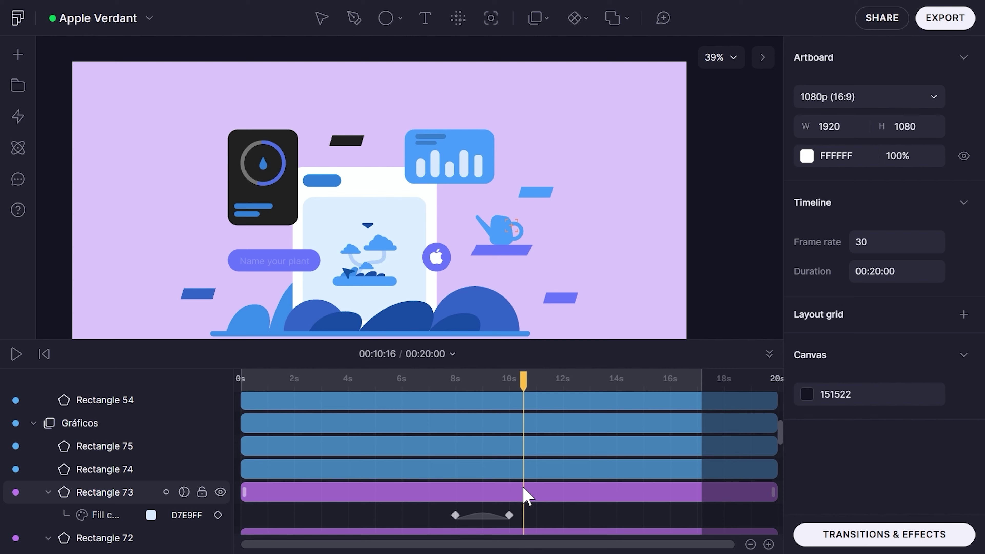
drag(378, 375, 496, 377)
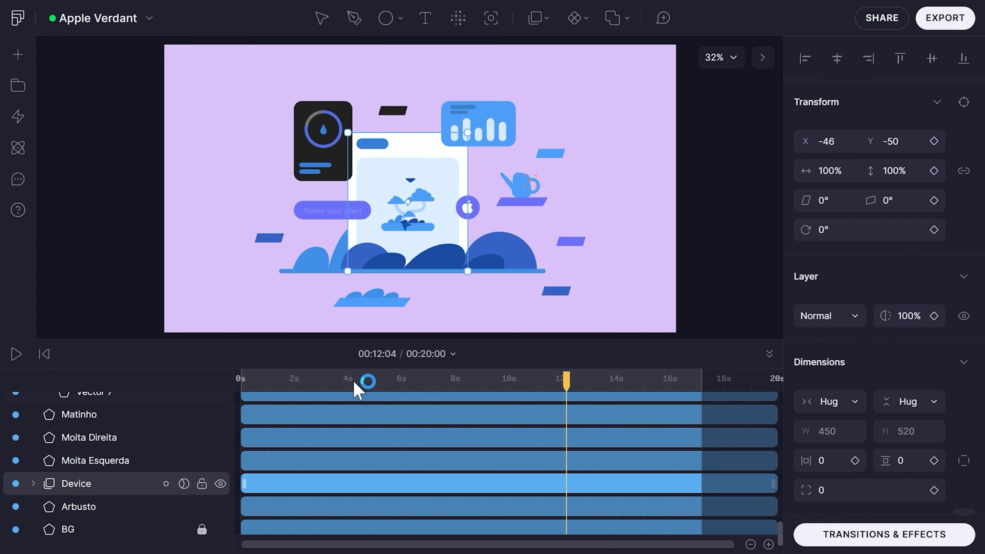
Add an opacity keyframe at 100% on 00:11:07 to the "Name your plant" placeholder text in the purple pill
drag(365, 377, 541, 392)
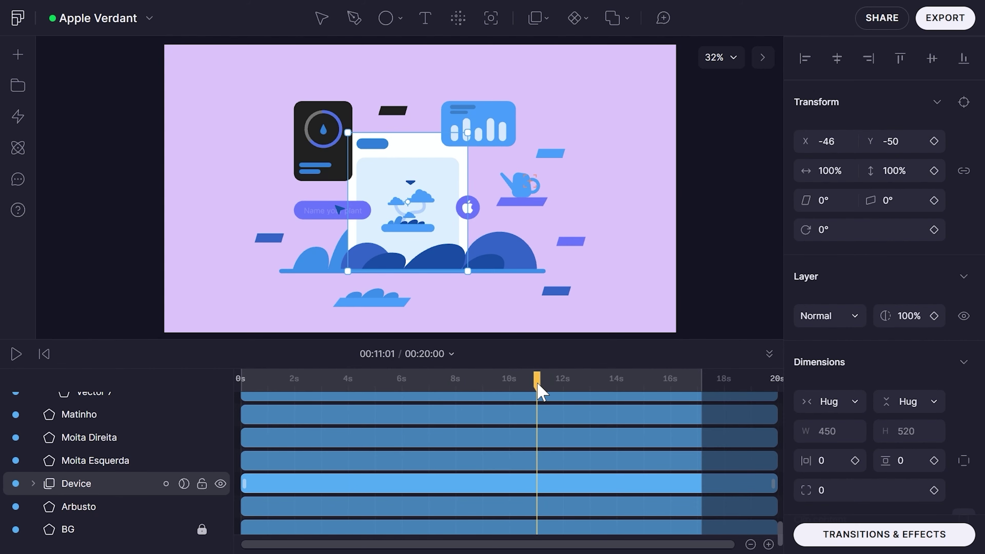
scroll(329, 223, up, 5)
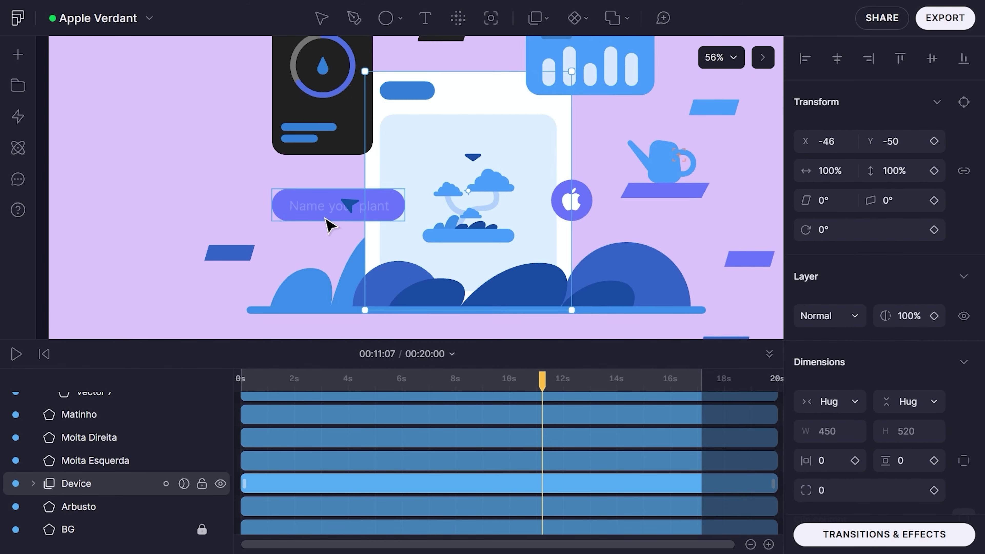
click(317, 210)
double_click(317, 210)
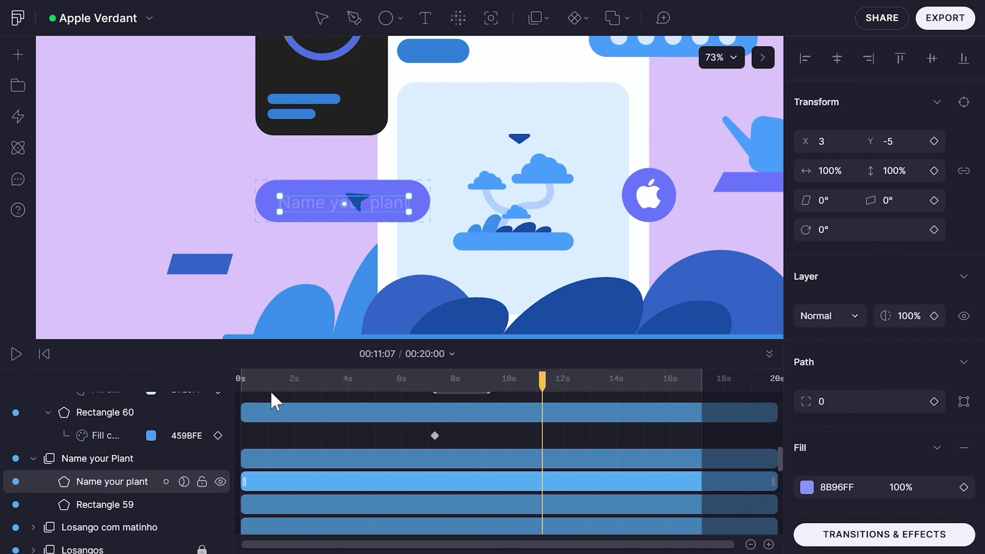
key(alt+t)
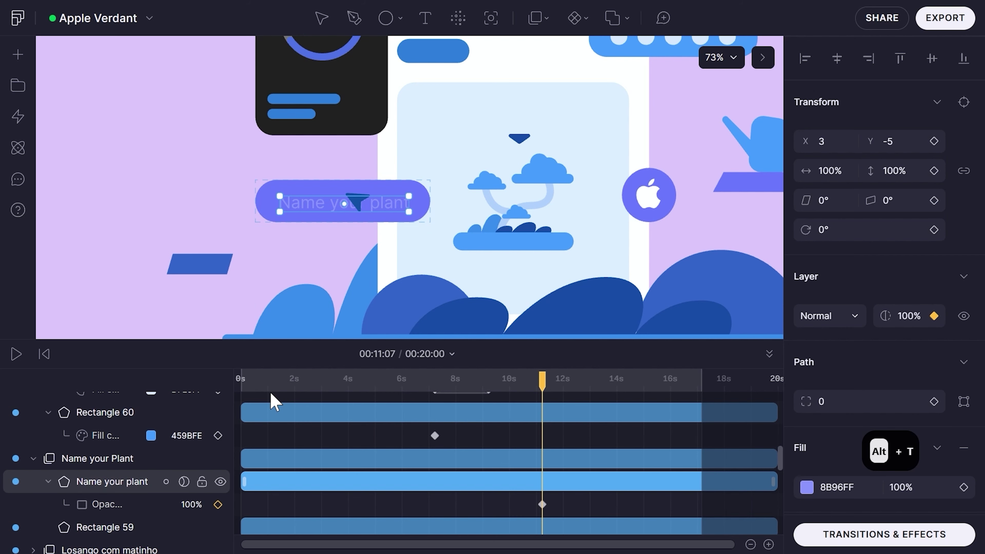
Set the "Name your plant" placeholder's opacity to 0% on 00:11:12
key(ctrl+Right)
key(ctrl+Right)
key(ctrl+Right)
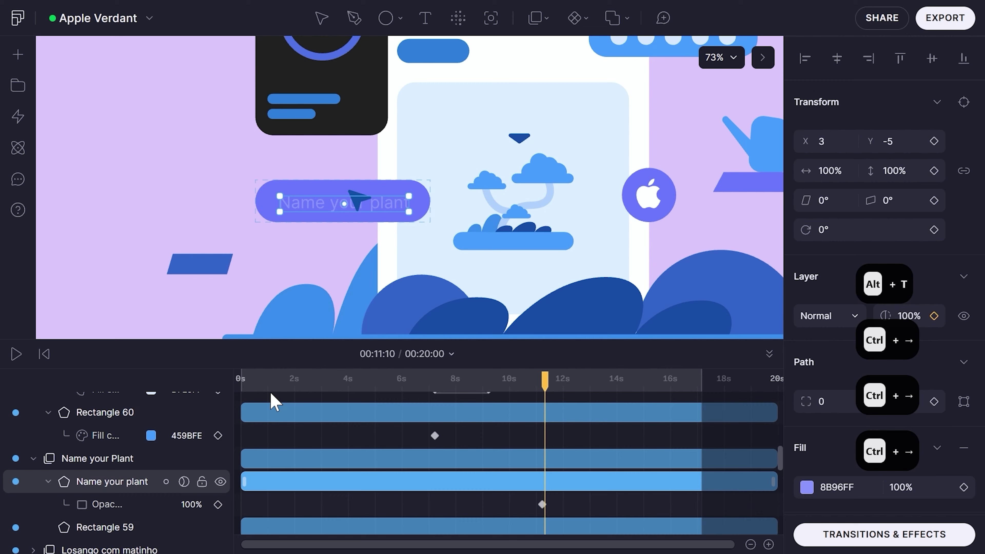
key(ctrl+Right)
key(ctrl+Right)
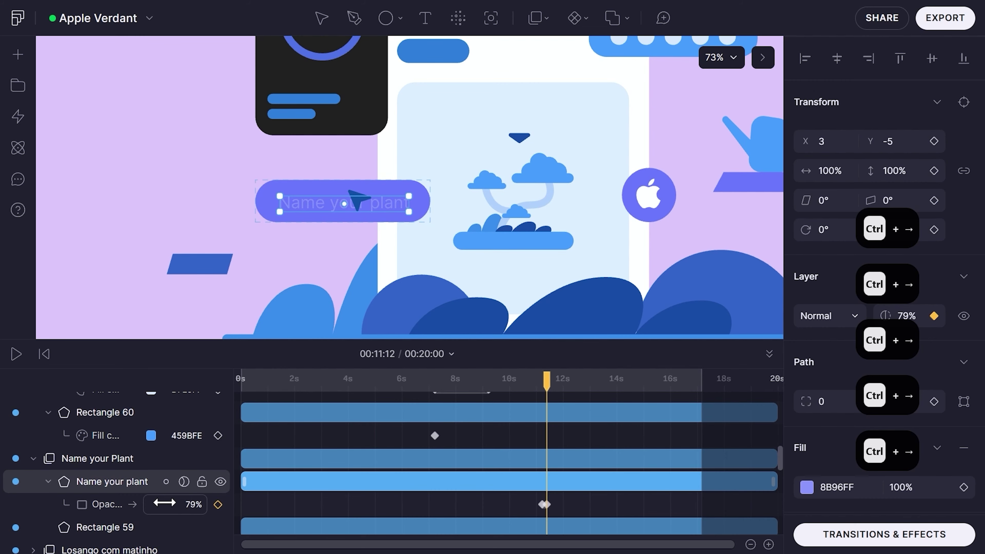
drag(117, 507, 22, 501)
click(556, 439)
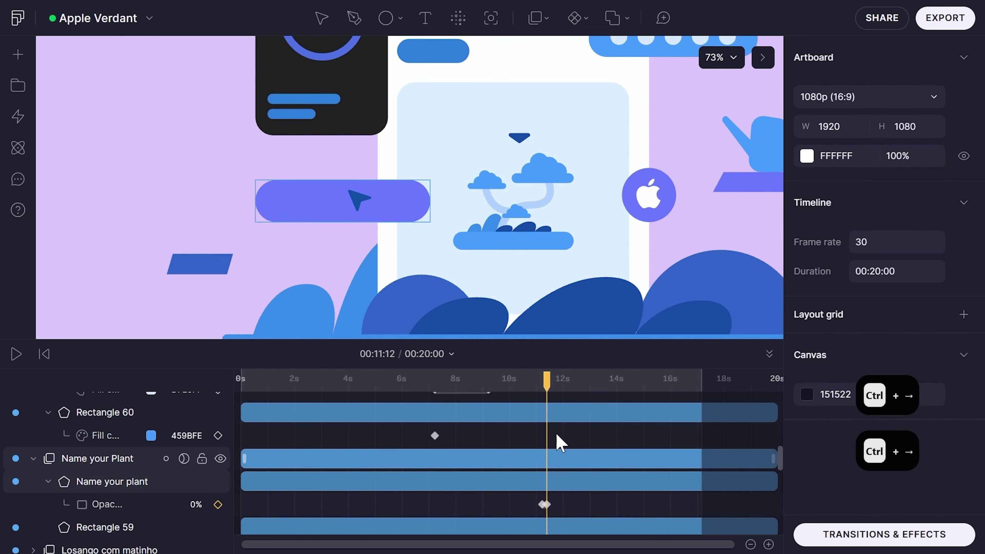
Add the text "Mahito" on the purple pill and move its layer to the top inside the Name your Plant group
click(424, 20)
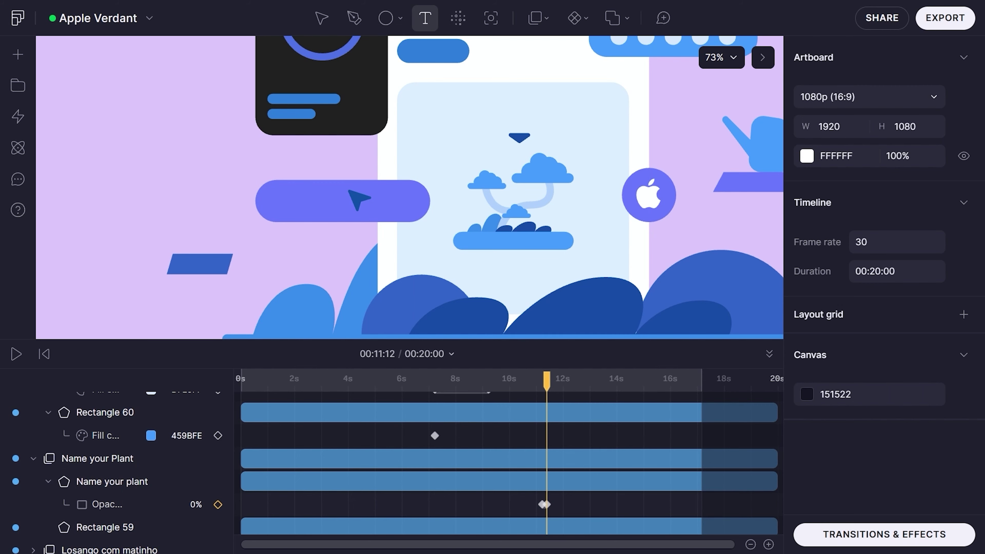
click(303, 197)
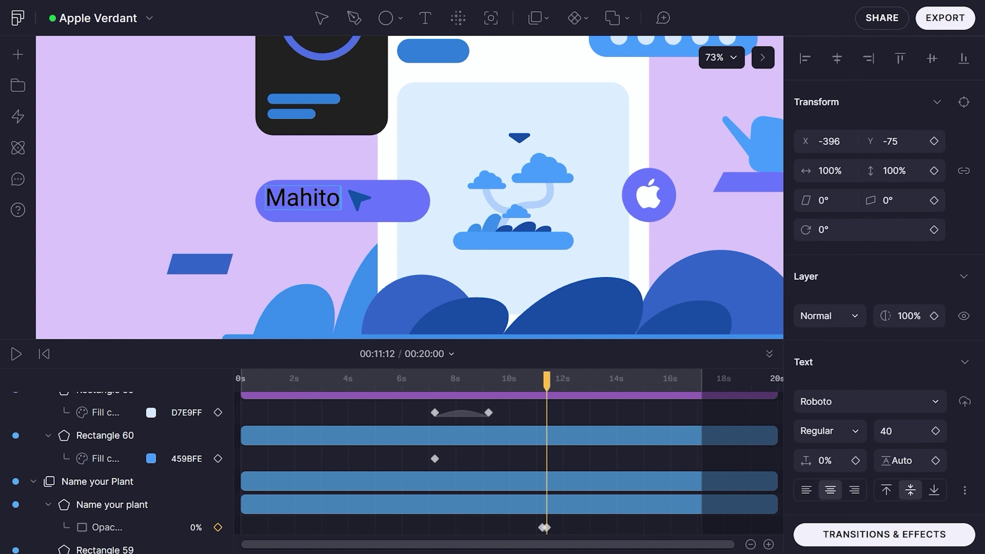
scroll(253, 407, up, 15)
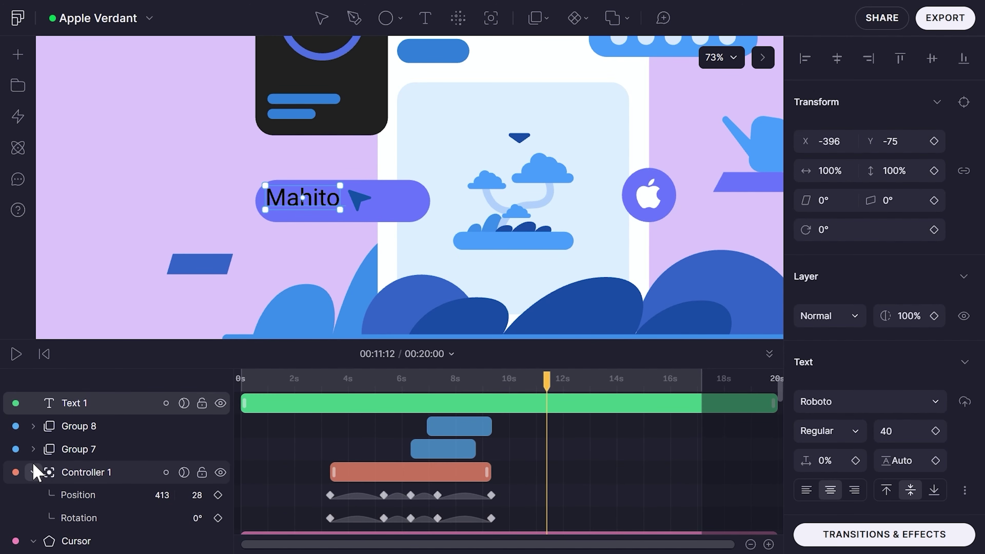
click(33, 471)
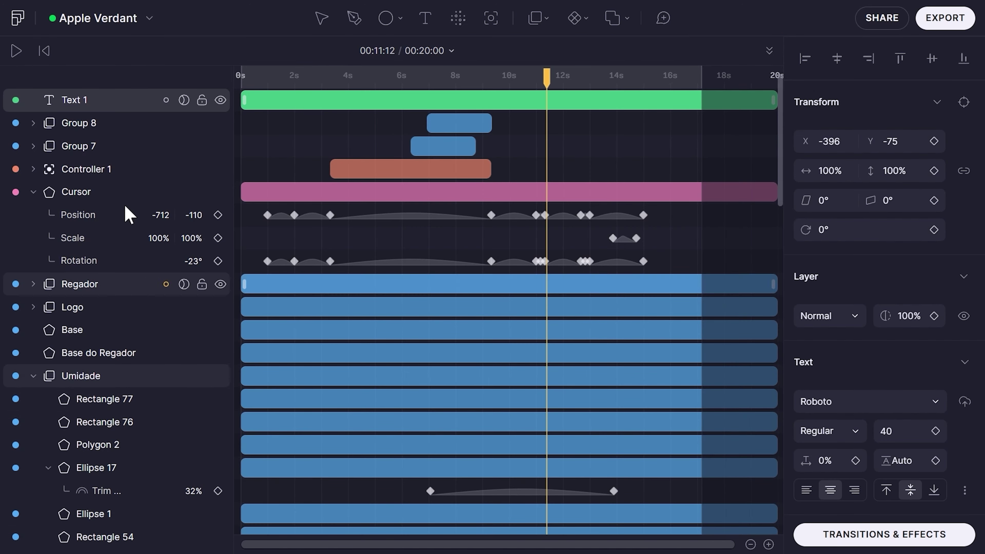
drag(92, 100, 87, 366)
scroll(61, 341, down, 5)
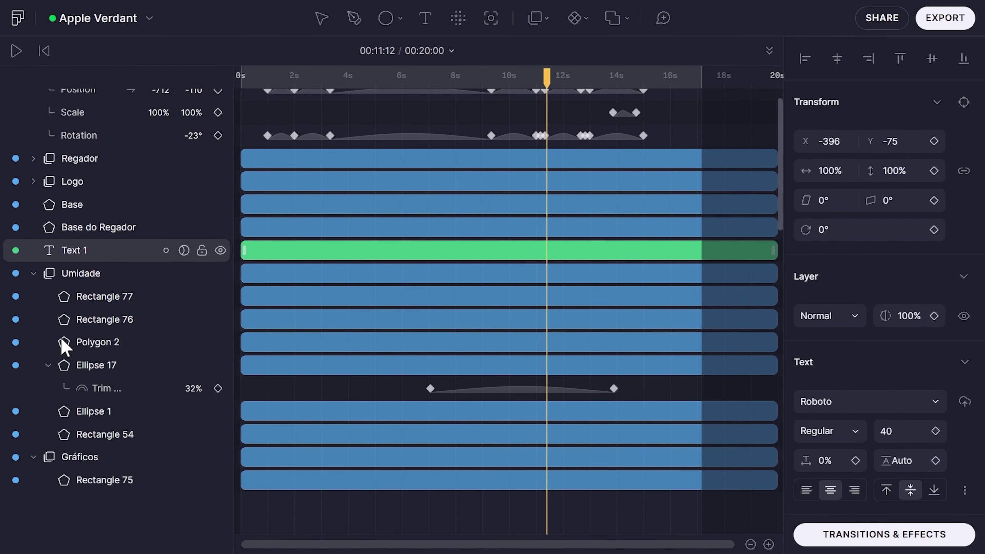
click(35, 272)
scroll(48, 272, down, 4)
click(33, 194)
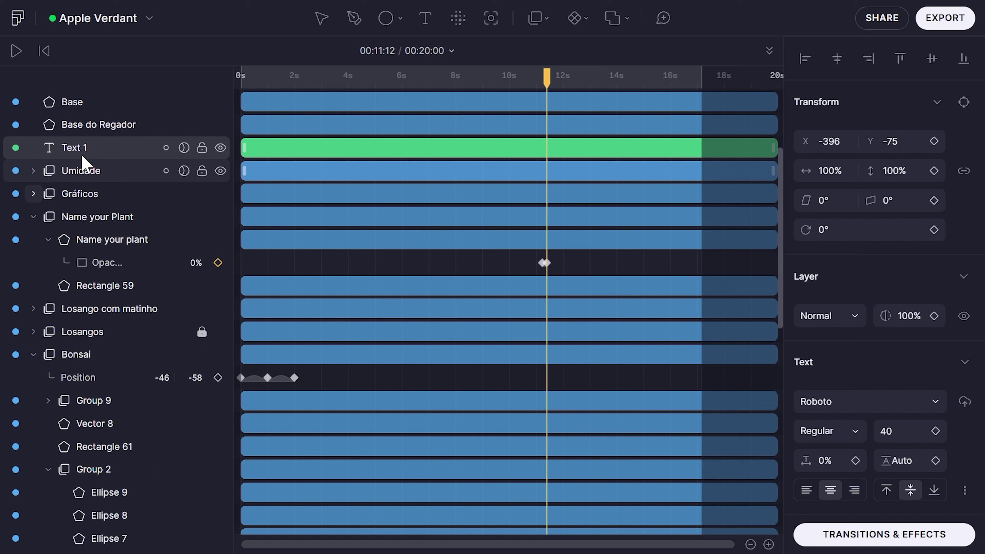
drag(97, 156, 83, 213)
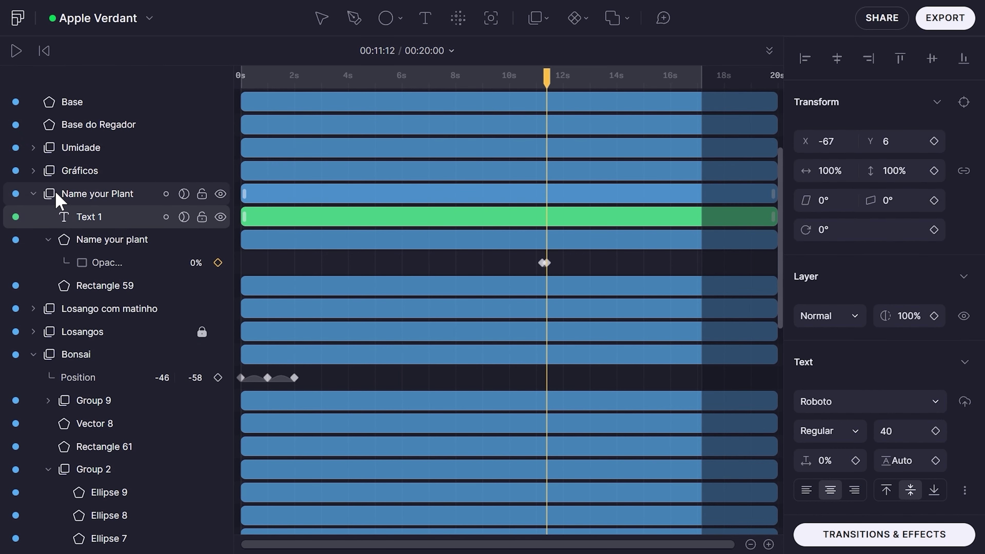
Give the Name your Plant group and its layers the coral label colour
click(74, 196)
click(19, 194)
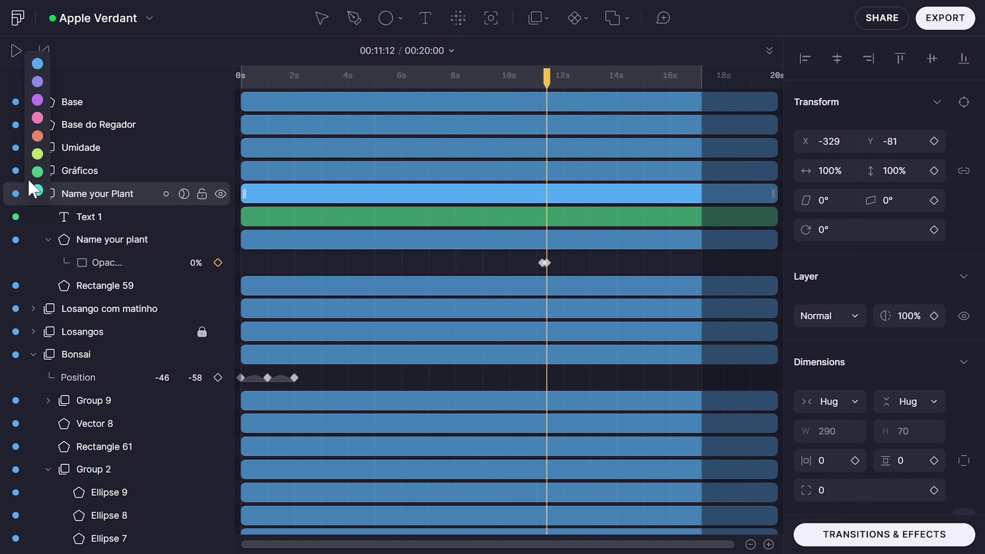
double_click(37, 136)
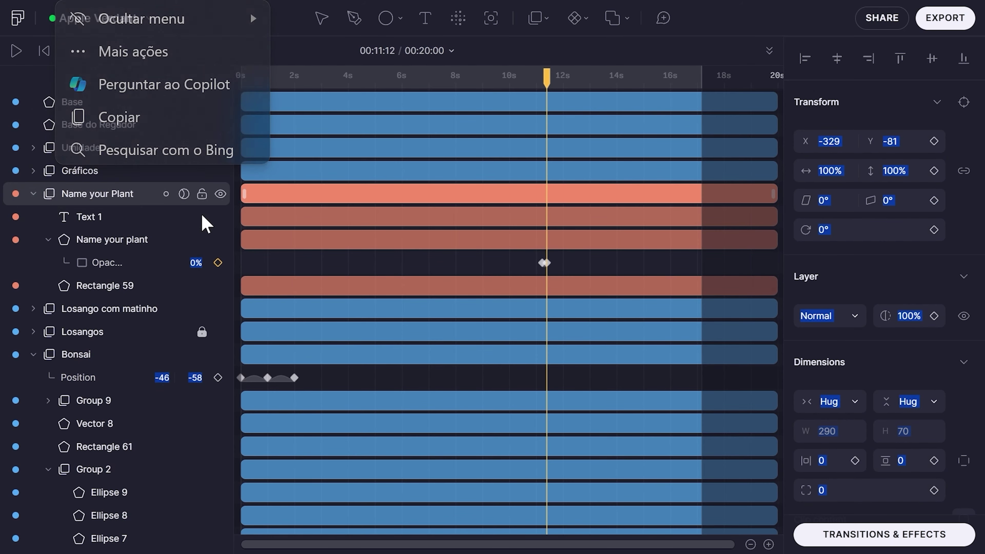
click(423, 272)
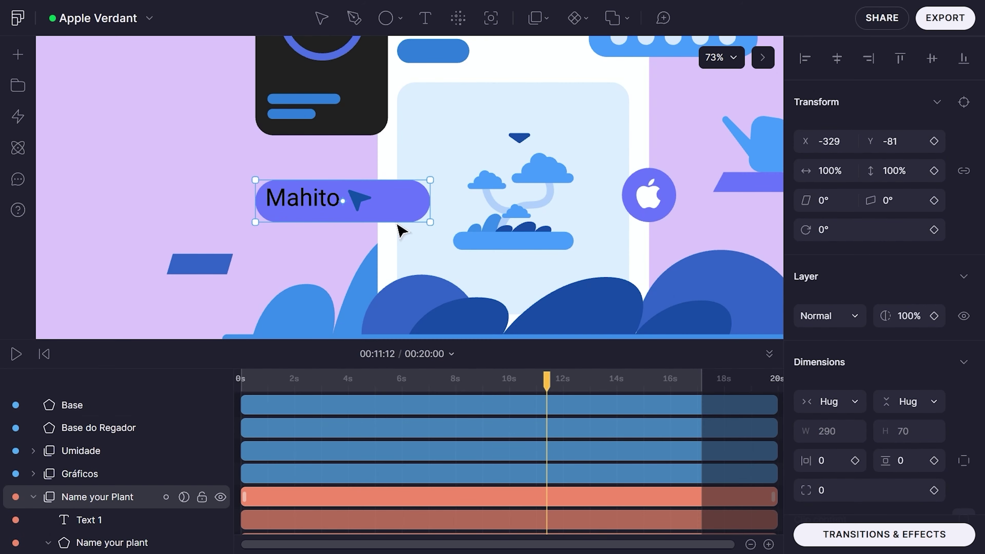
Move the Mahito text to the centre of the purple pill, at about X 2, Y -1
scroll(549, 435, down, 3)
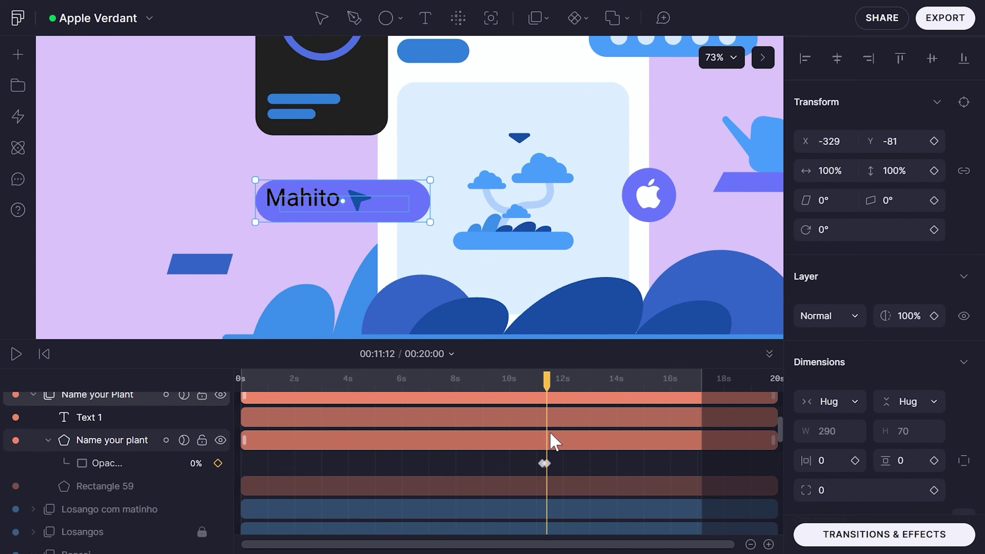
click(129, 419)
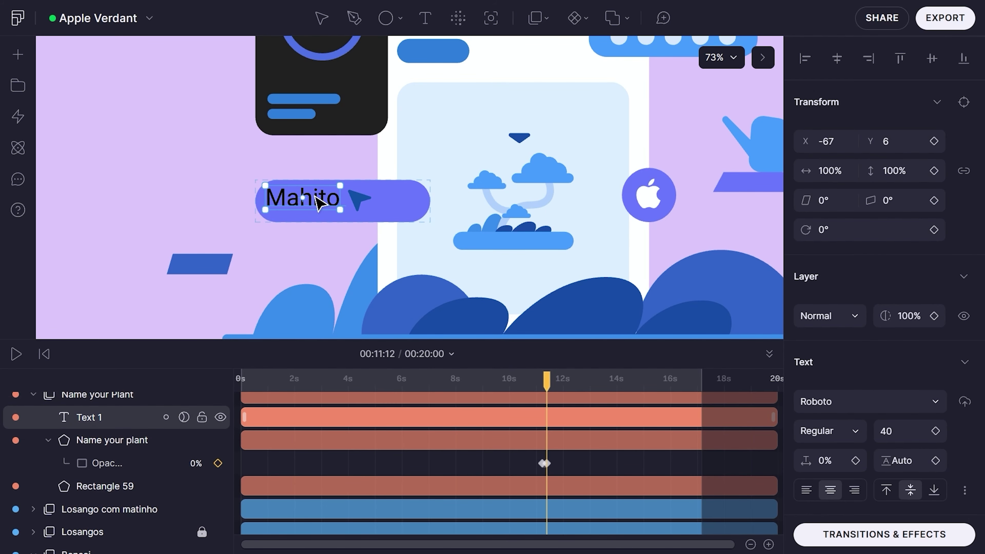
drag(317, 202, 357, 203)
scroll(717, 359, up, 3)
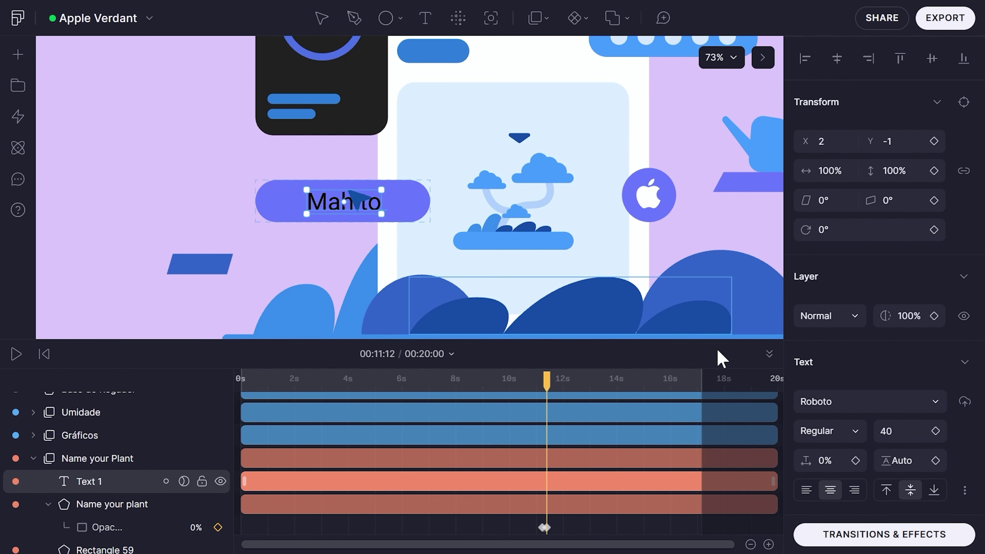
Change the Mahito text's font to Inter and its size to 30
click(858, 407)
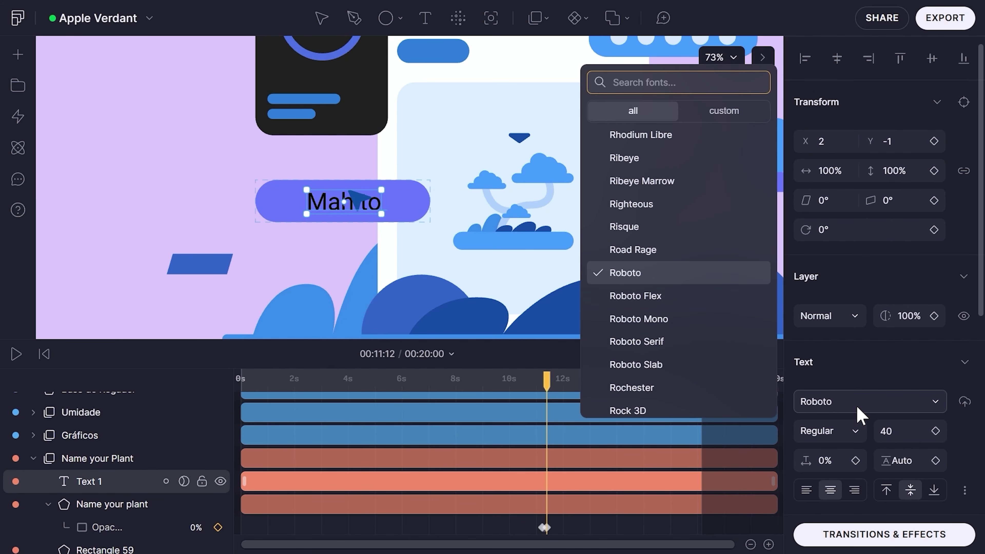
text(inter)
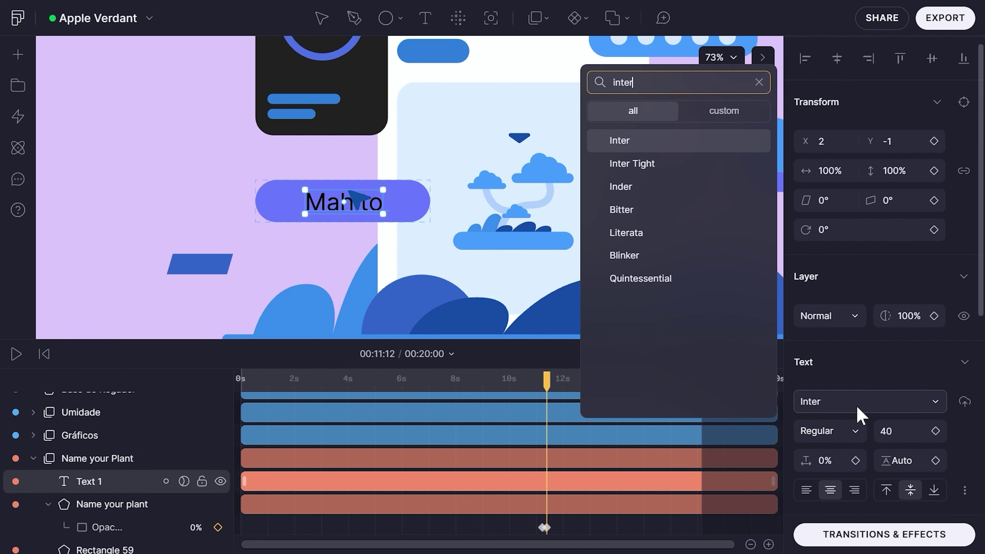
click(677, 143)
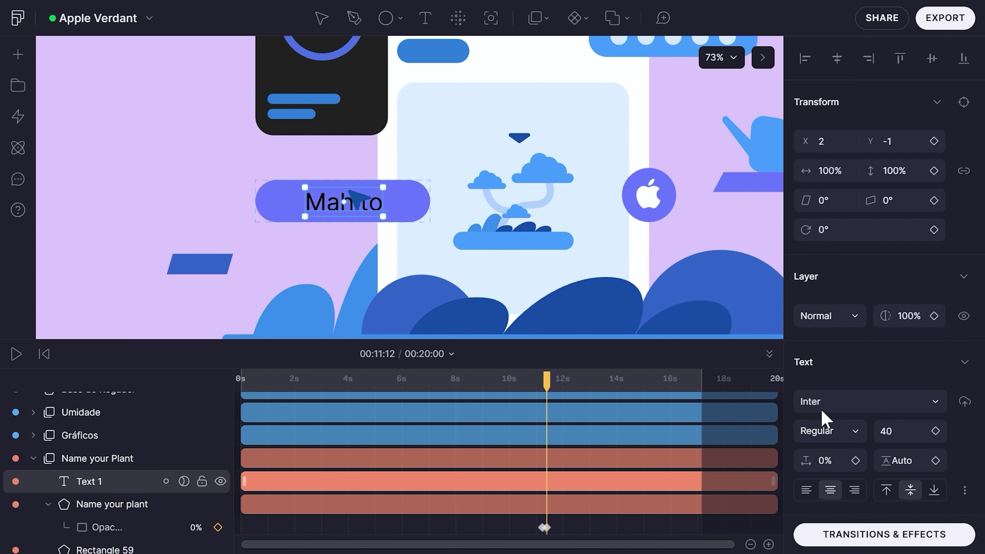
click(890, 429)
text(30)
key(Return)
Change the Mahito text's fill colour to white, FFFFFF
scroll(891, 433, down, 10)
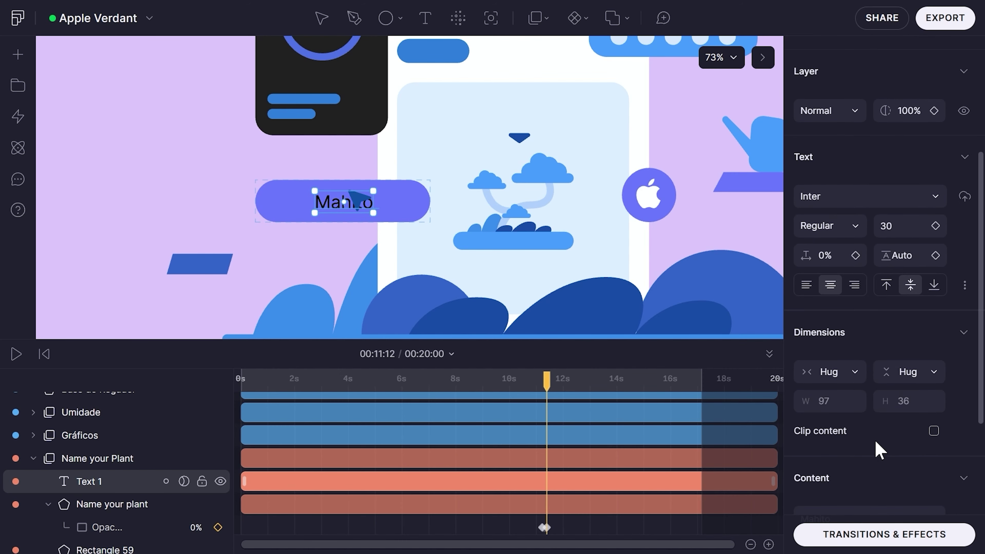
click(806, 419)
drag(649, 233, 503, 152)
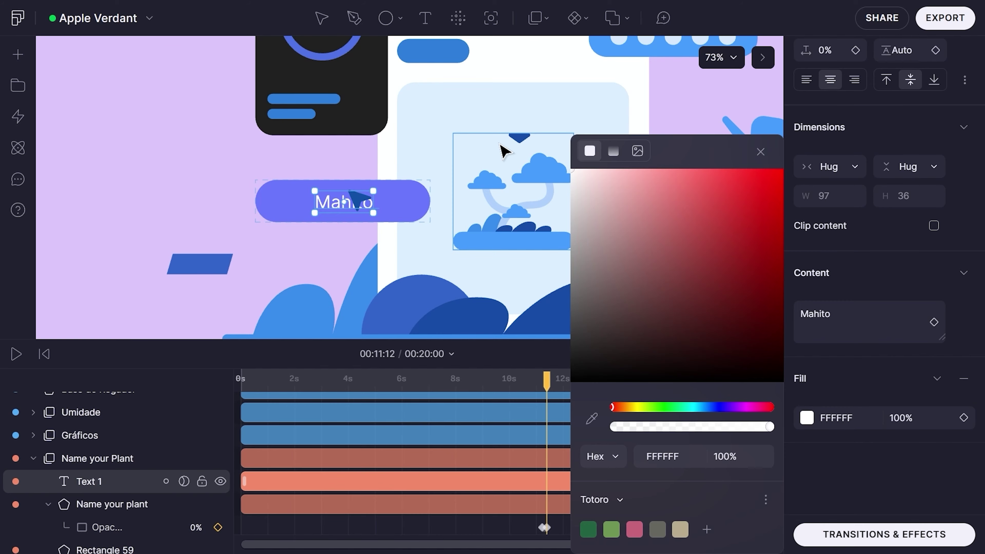
Apply the Type in text motion to the Mahito text from 00:11:12 and extend its end to just before 13 s
click(877, 532)
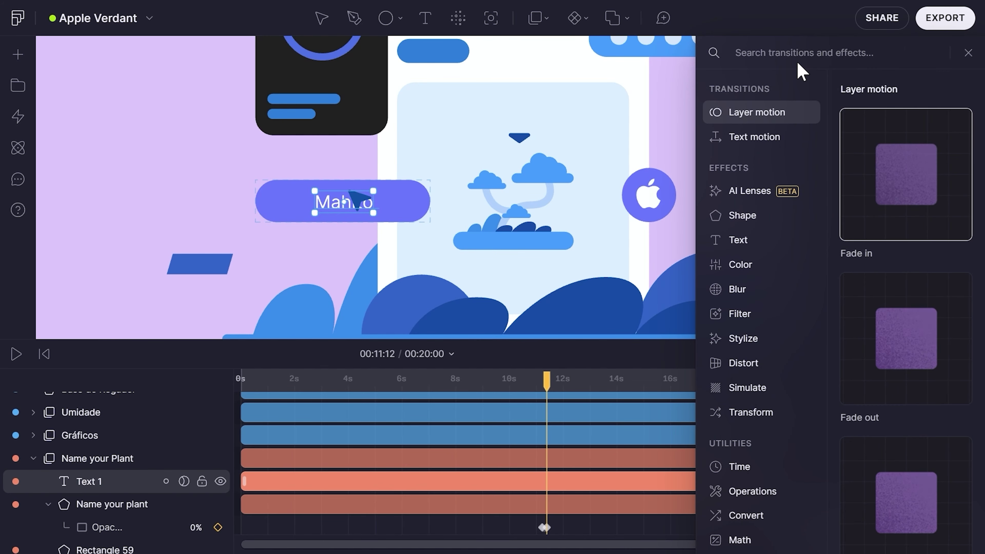
text(type)
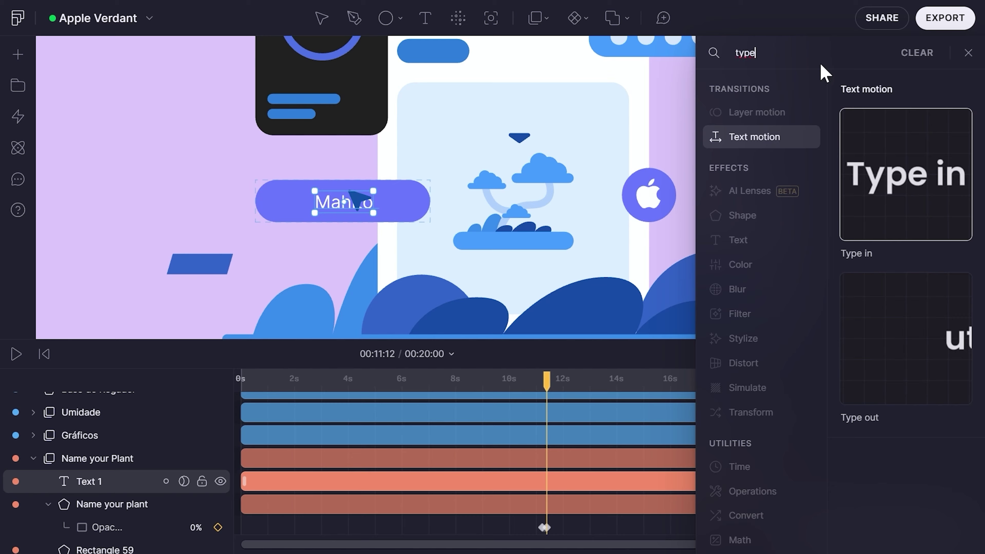
click(848, 145)
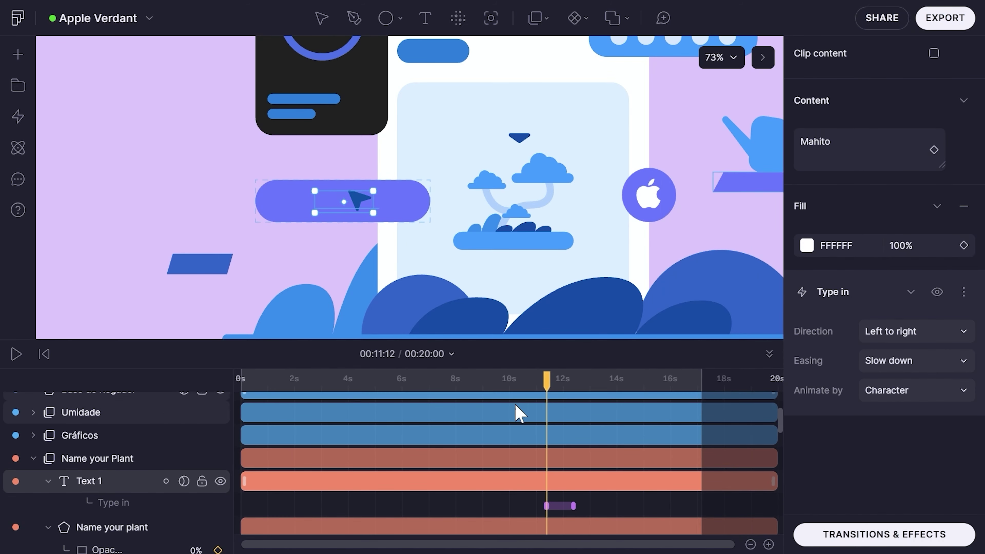
click(583, 507)
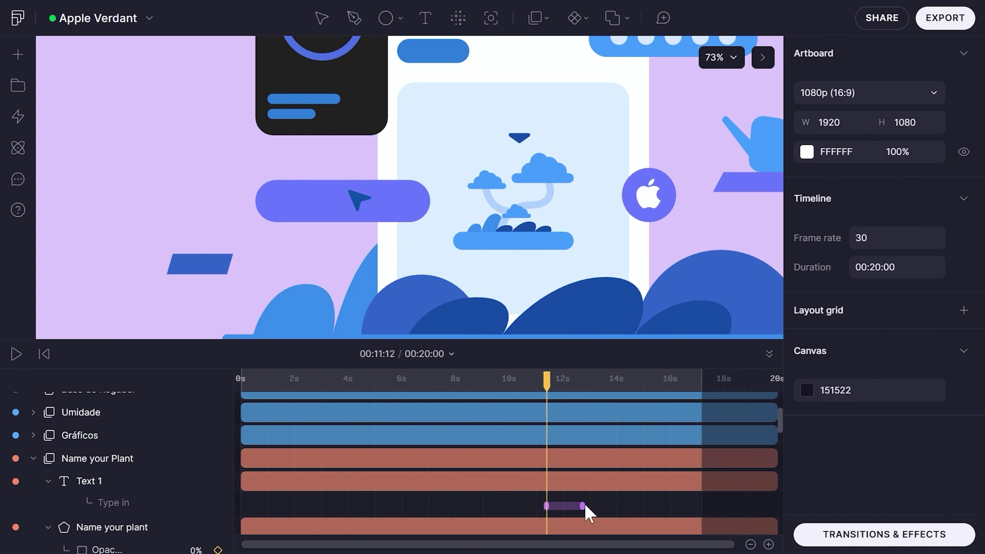
Play the animation from about 10 s, 14 s and 12 s over the whole artboard to check the typed name and cursor movement
click(521, 382)
key(space)
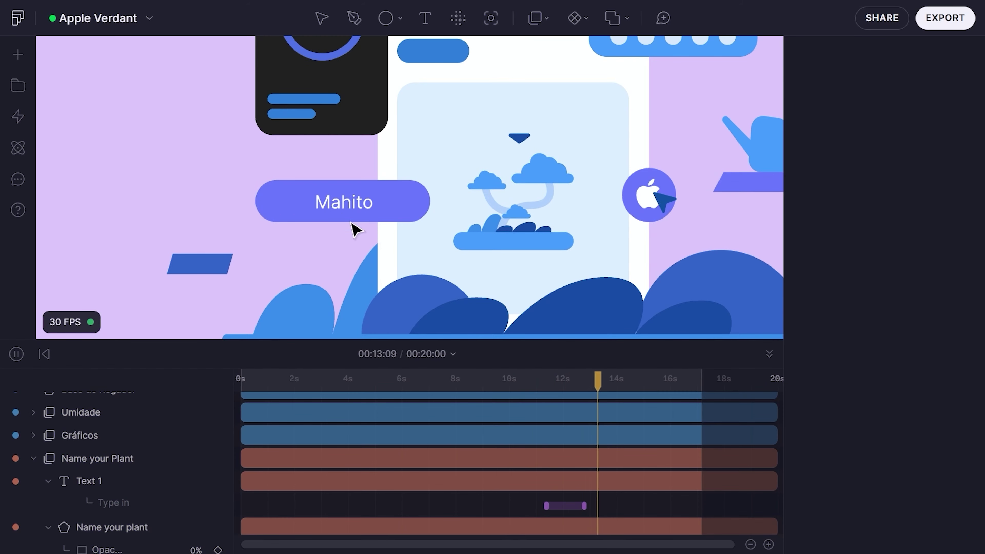
key(space)
scroll(457, 322, down, 4)
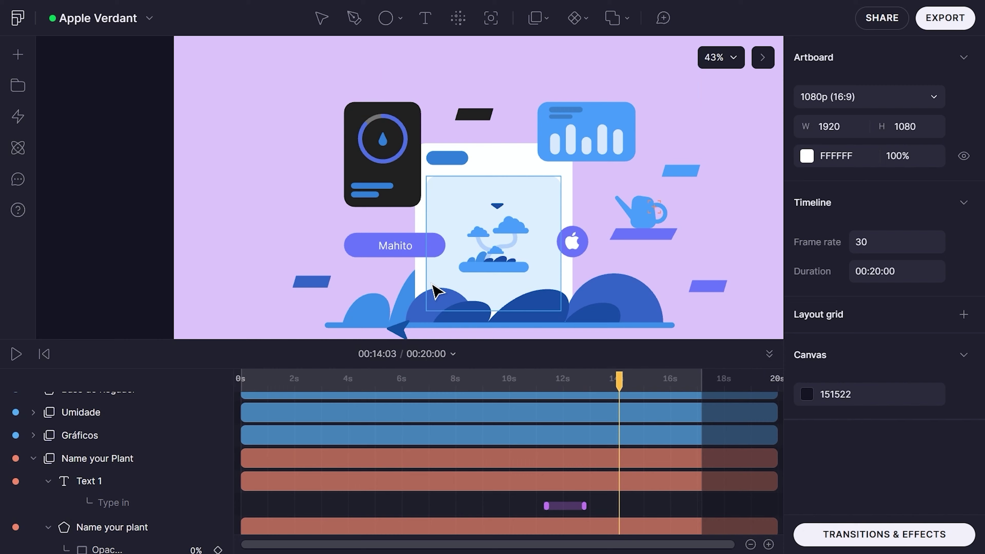
scroll(434, 291, down, 3)
click(626, 383)
key(space)
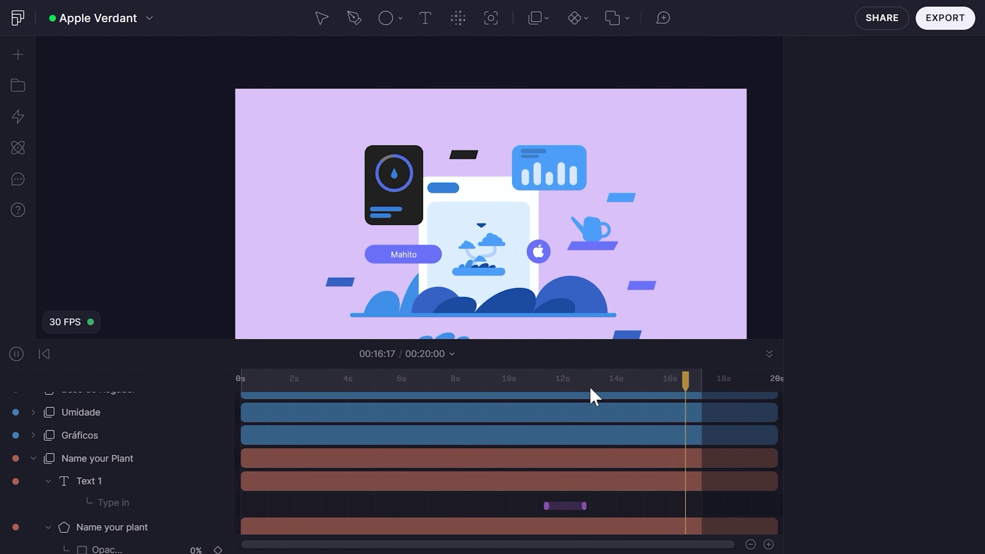
key(space)
click(561, 390)
key(space)
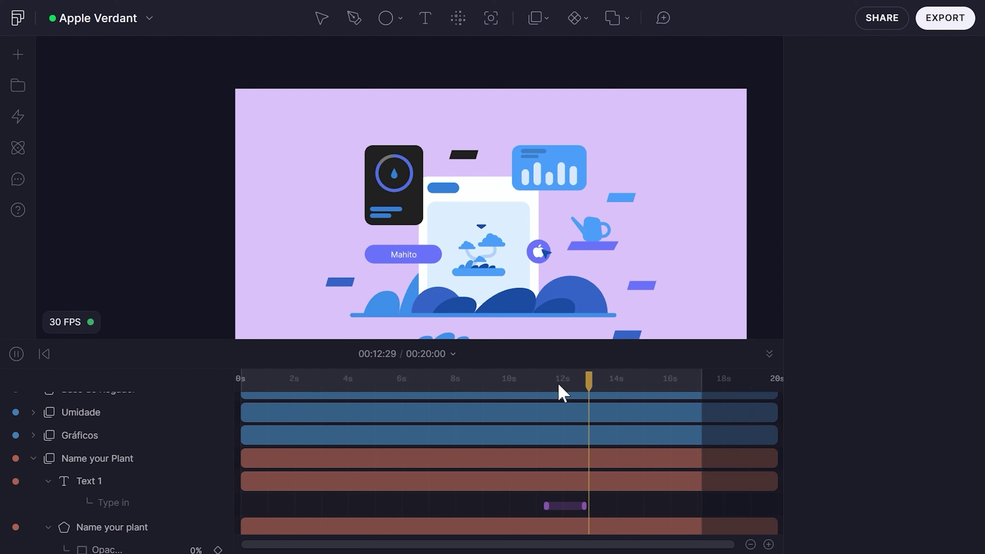
key(space)
Go to 00:12:29 in the timeline and give the Logo group a pink layer colour, revealing its child shapes
drag(573, 382, 583, 374)
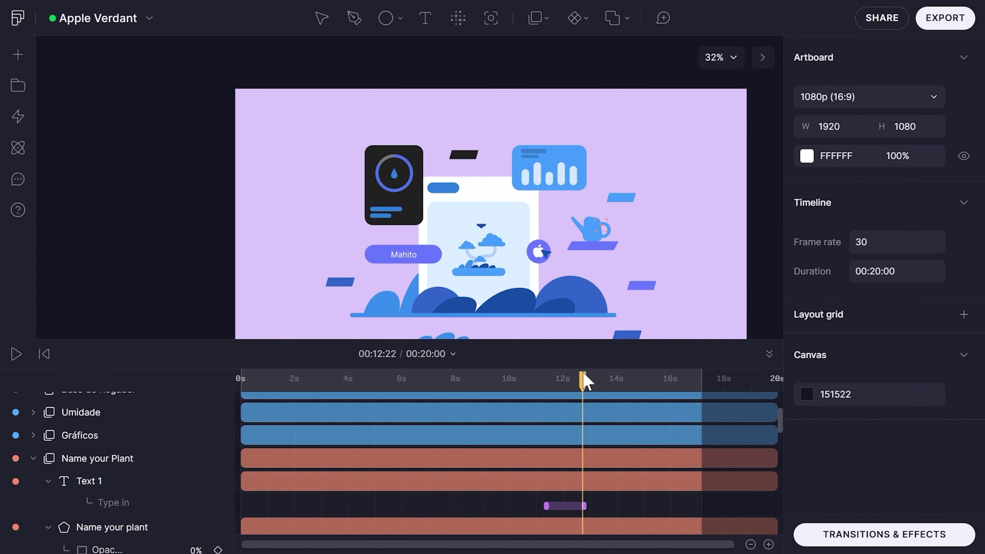
scroll(534, 260, up, 5)
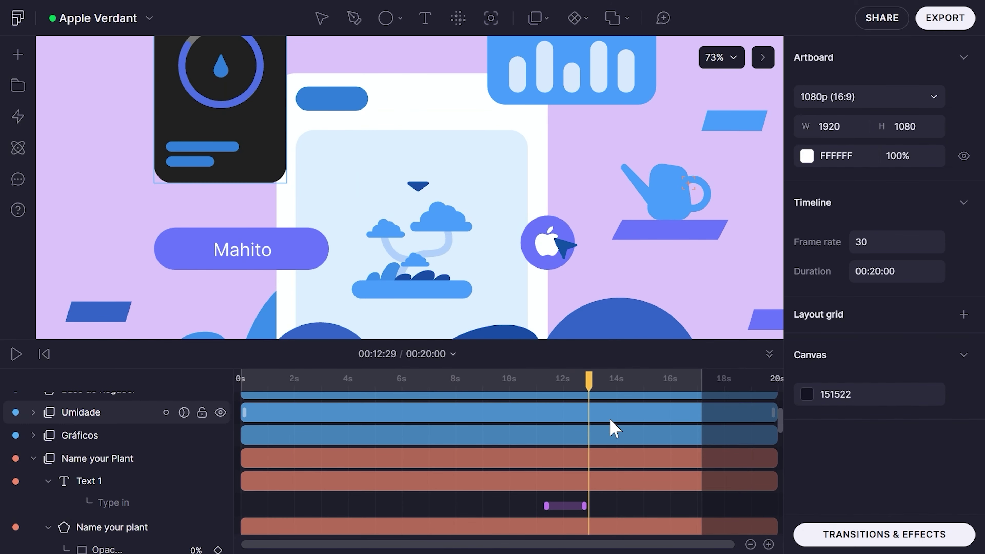
scroll(611, 425, up, 3)
click(527, 237)
key(ctrl+z)
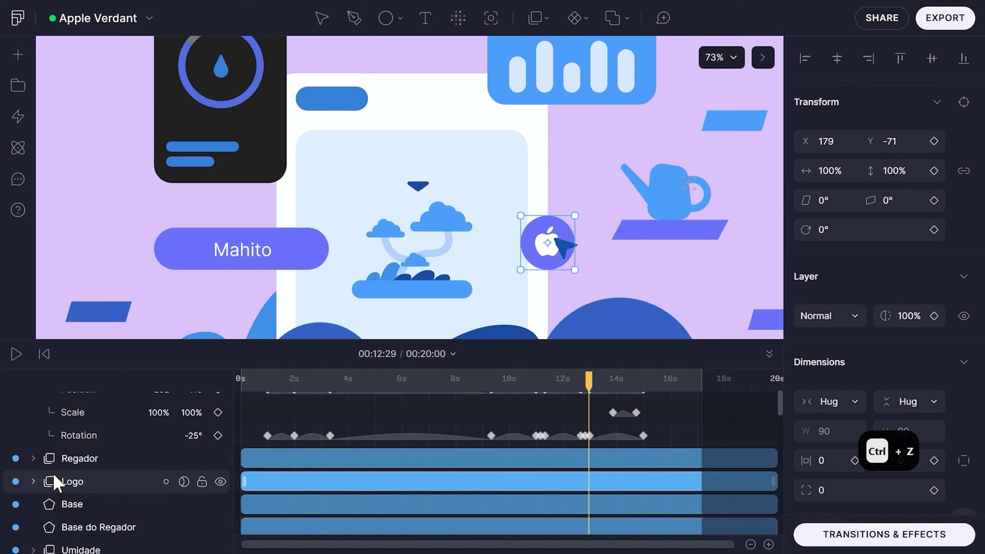
click(15, 481)
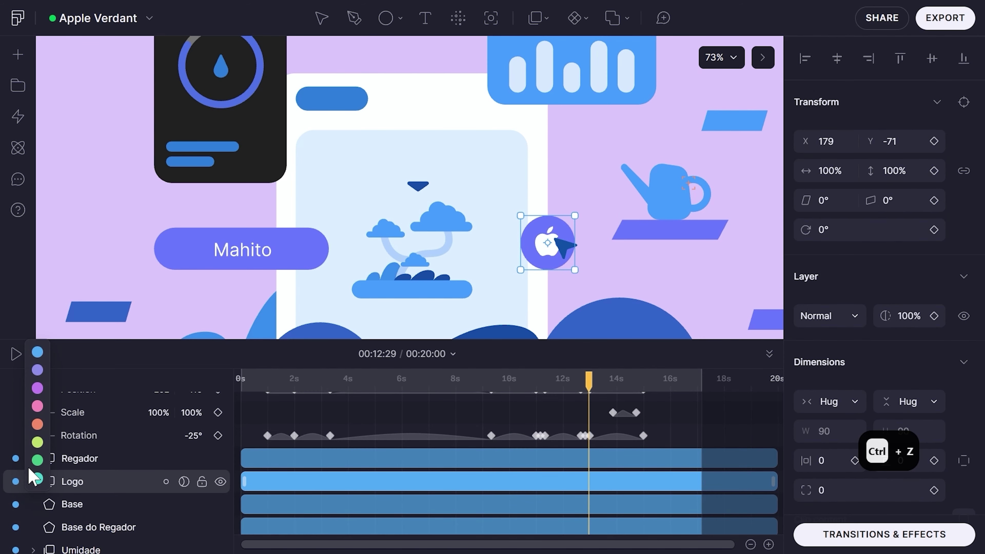
double_click(37, 407)
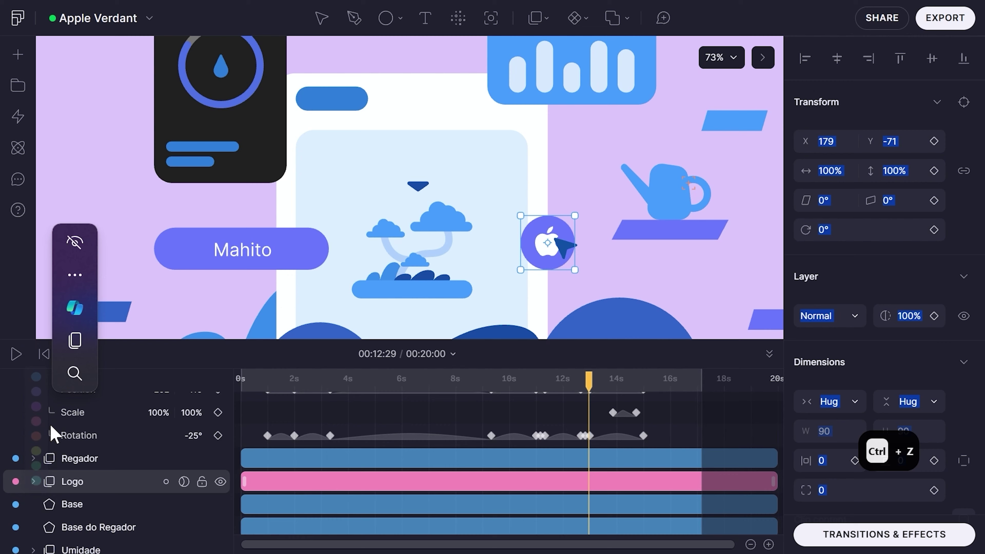
click(15, 482)
key(Escape)
click(33, 481)
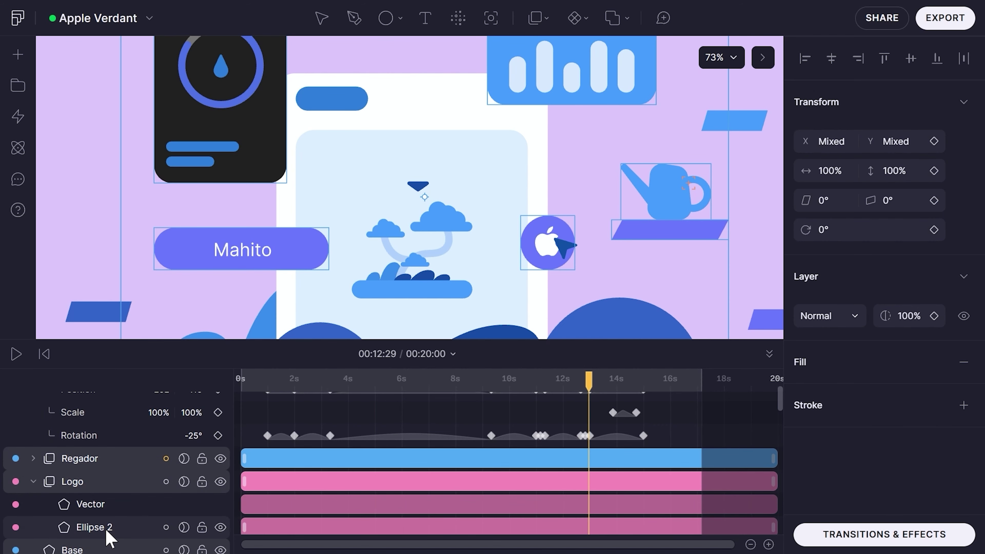
click(326, 427)
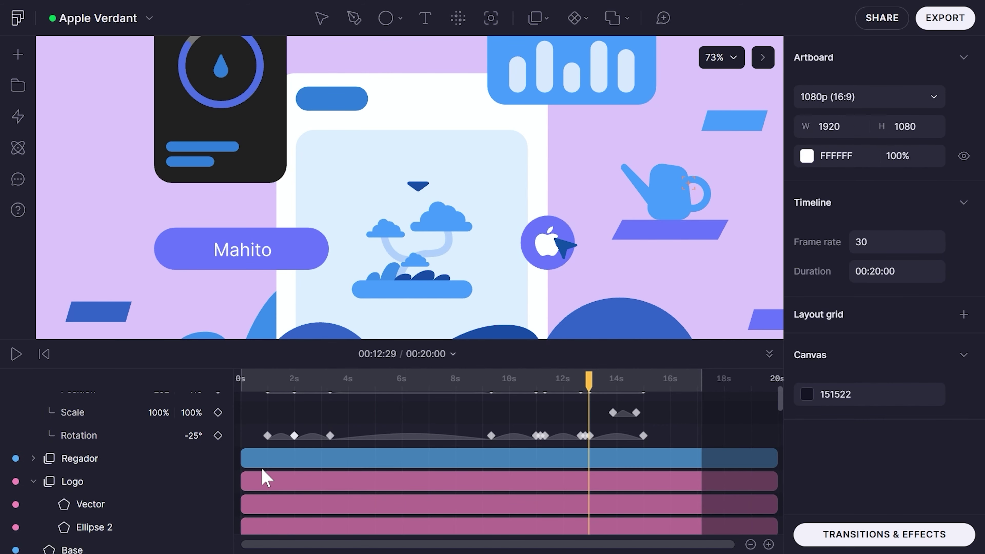
click(220, 527)
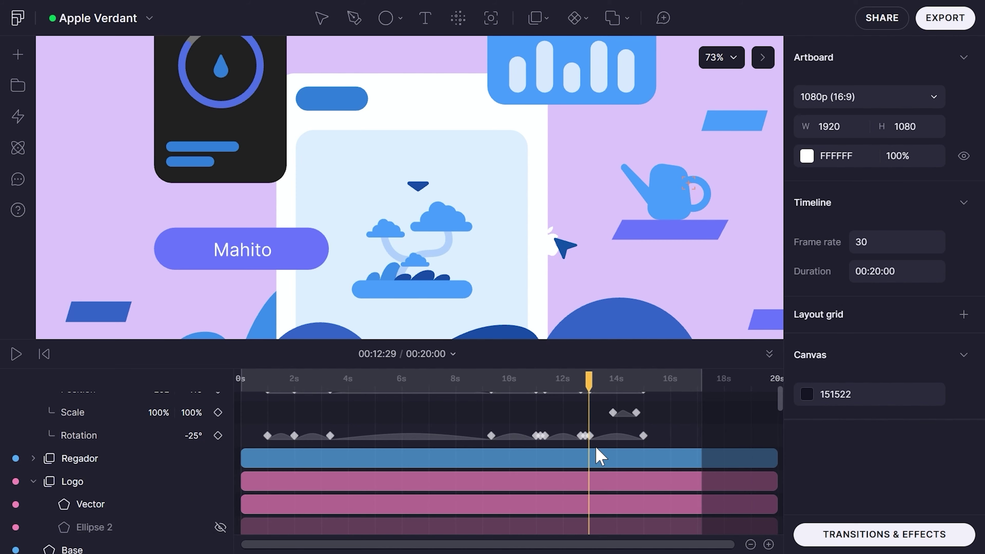
click(589, 505)
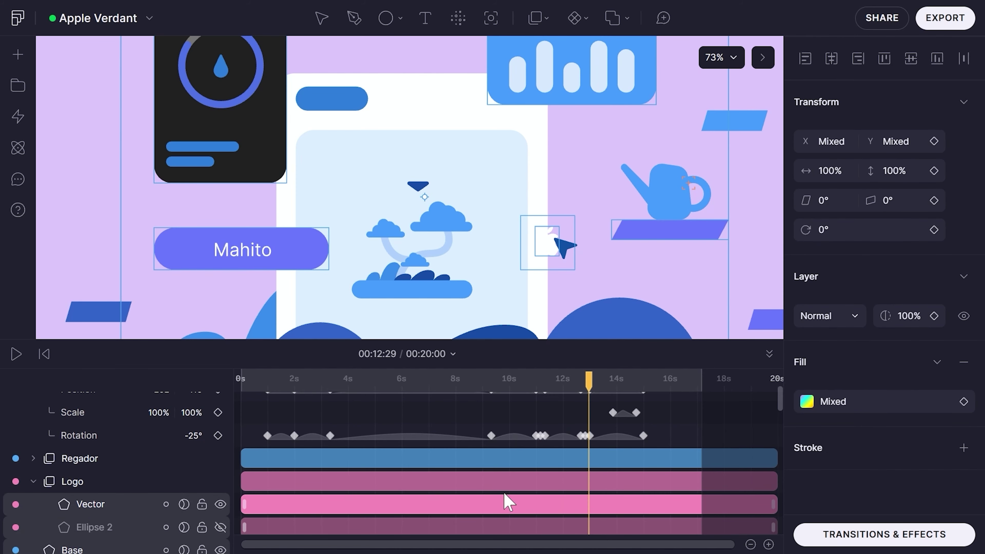
key(alt+s)
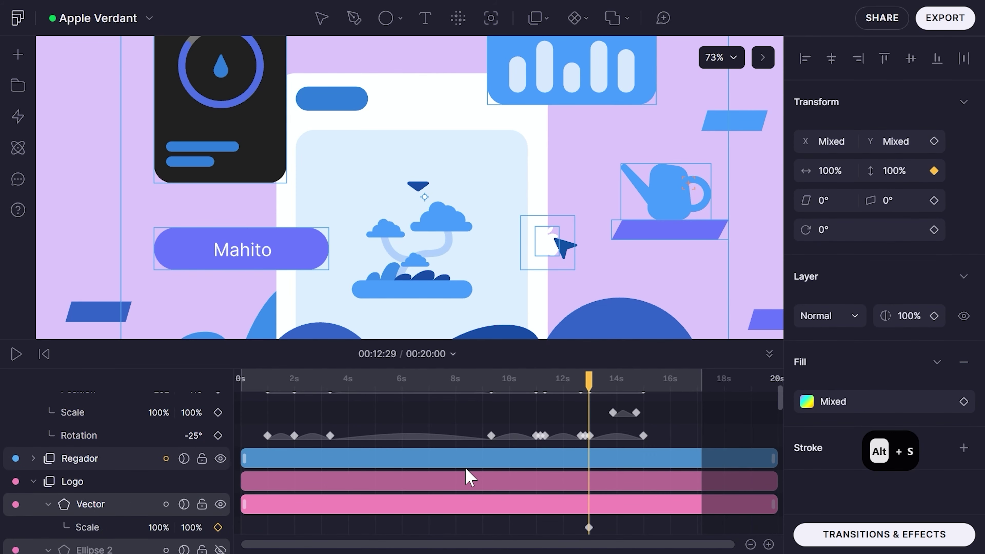
scroll(469, 478, down, 3)
key(ctrl+z)
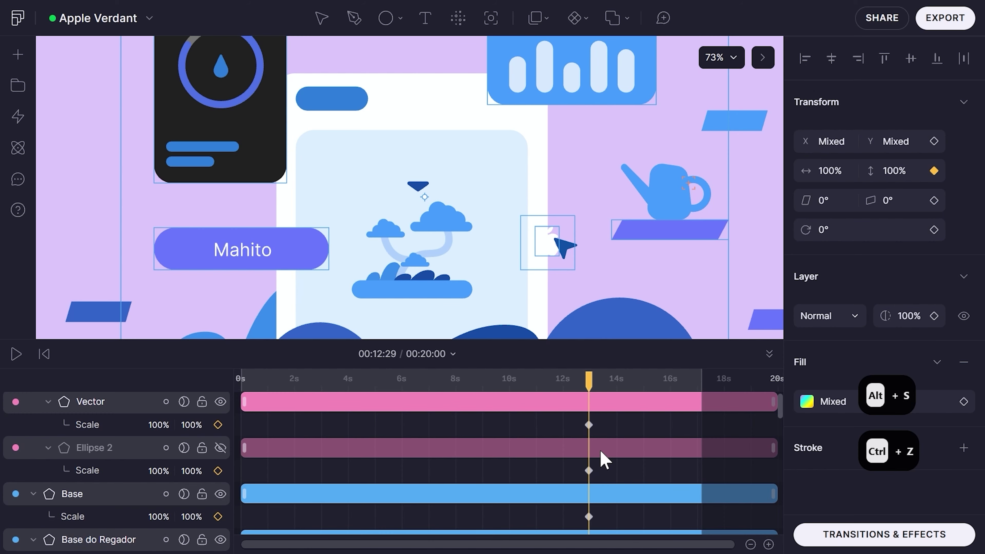
click(617, 421)
key(ctrl+z)
key(ctrl+z)
key(ctrl+z)
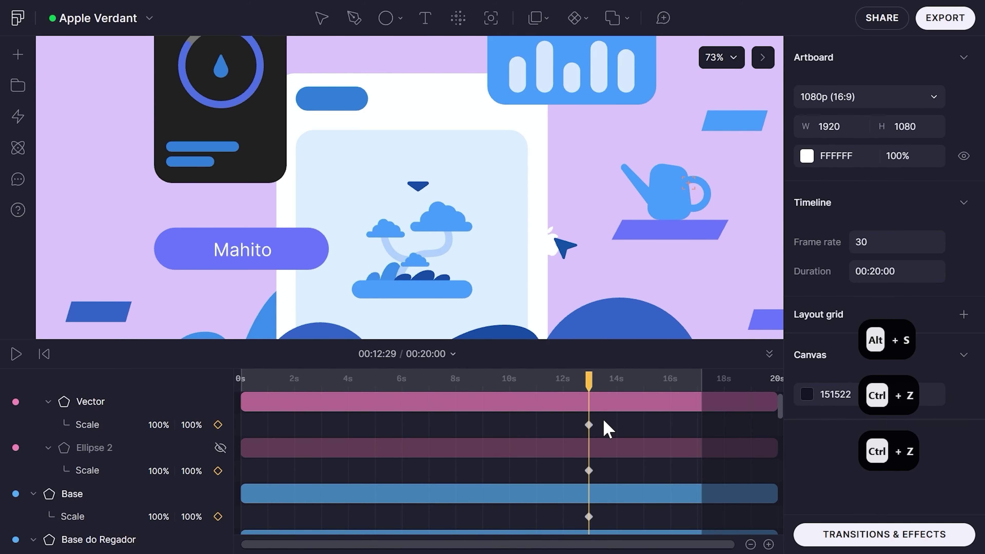
Undo the Scale keyframes on the other layers, and keyframe the Scale of the logo's Vector and visible Ellipse 2 at 00:12:29
key(ctrl+z)
key(ctrl+z)
key(ctrl+z)
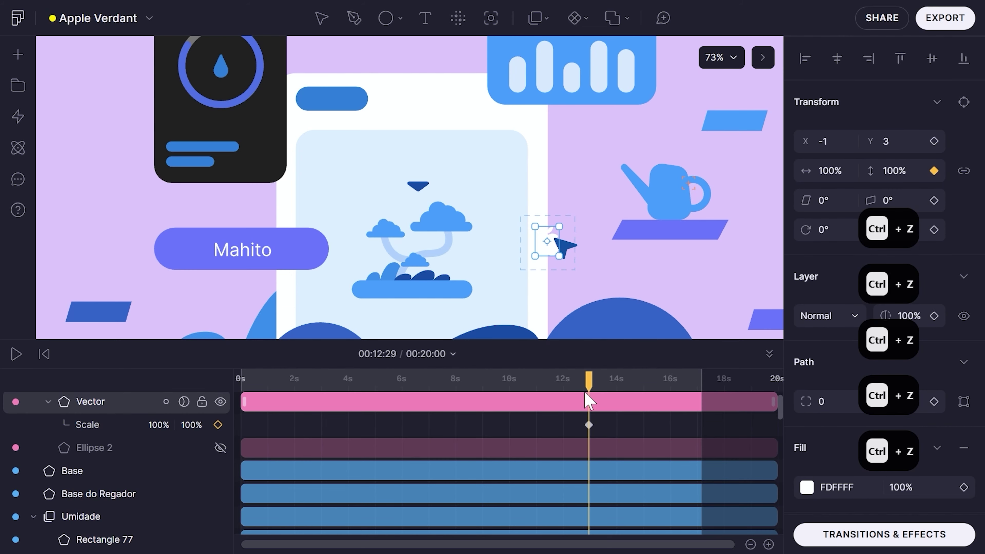
click(130, 435)
click(220, 447)
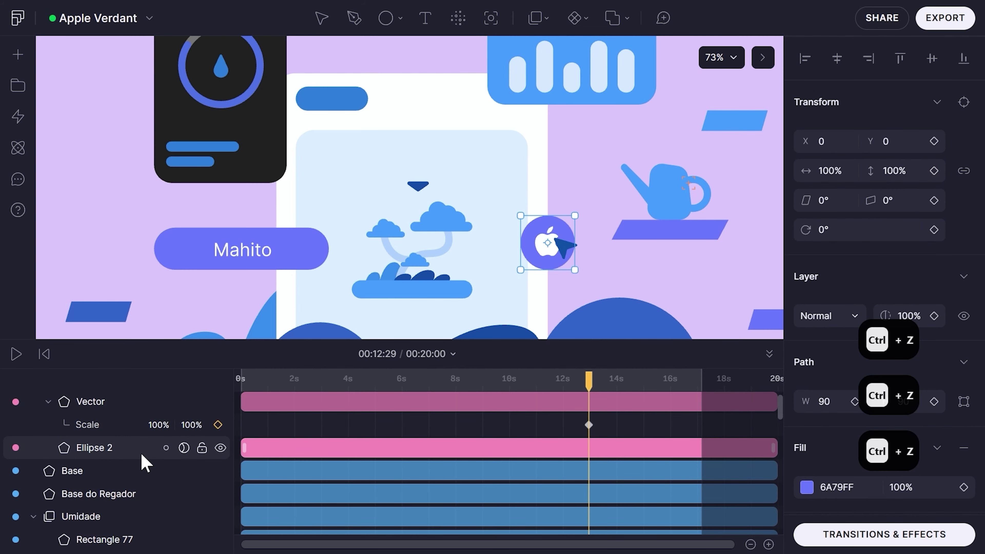
key(alt+s)
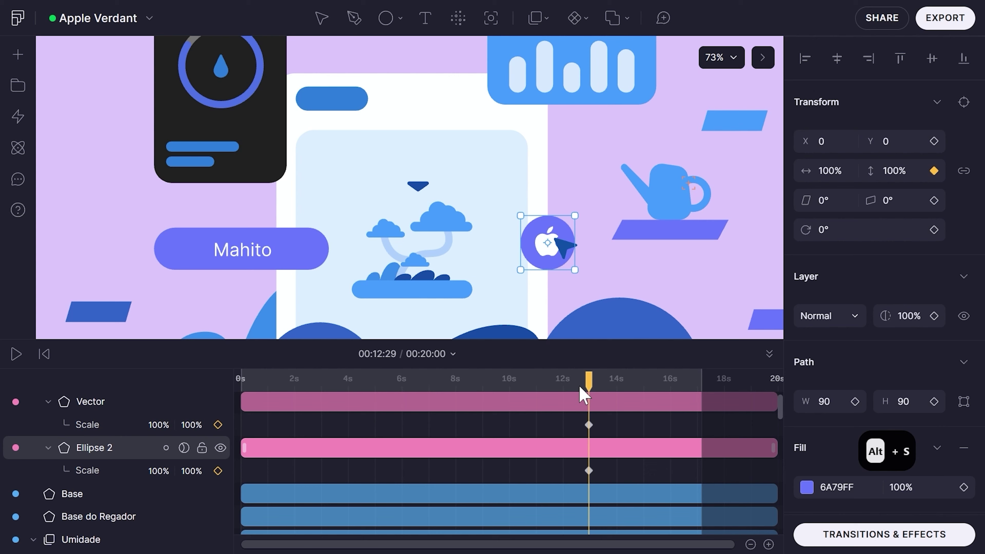
Scale Ellipse 2 to 10000% in both directions at 00:14:29 so the logo circle fills the artboard
key(ctrl+shift+Right)
key(ctrl+shift+Right)
key(ctrl+shift+Right)
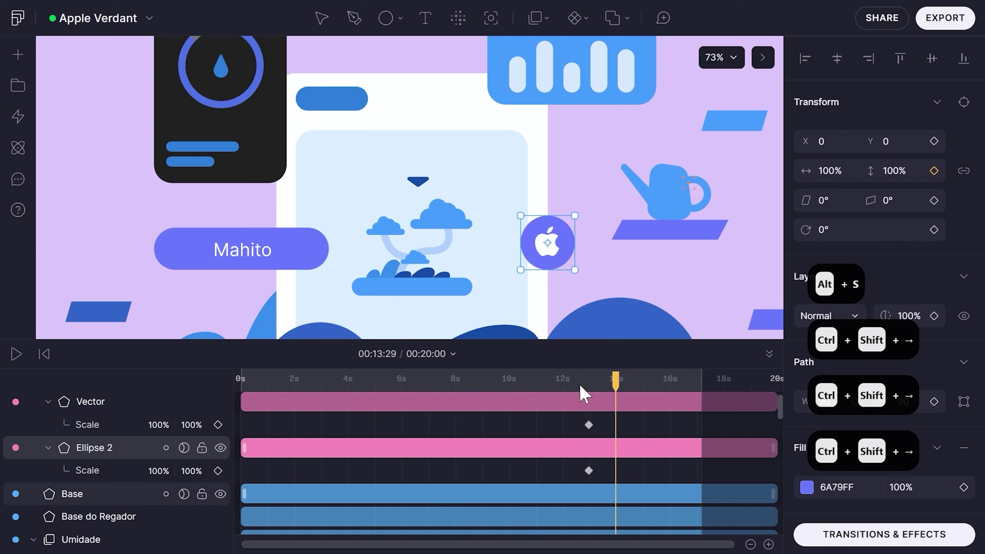
key(ctrl+shift+Right)
key(ctrl+shift+Right)
key(ctrl+shift+Right)
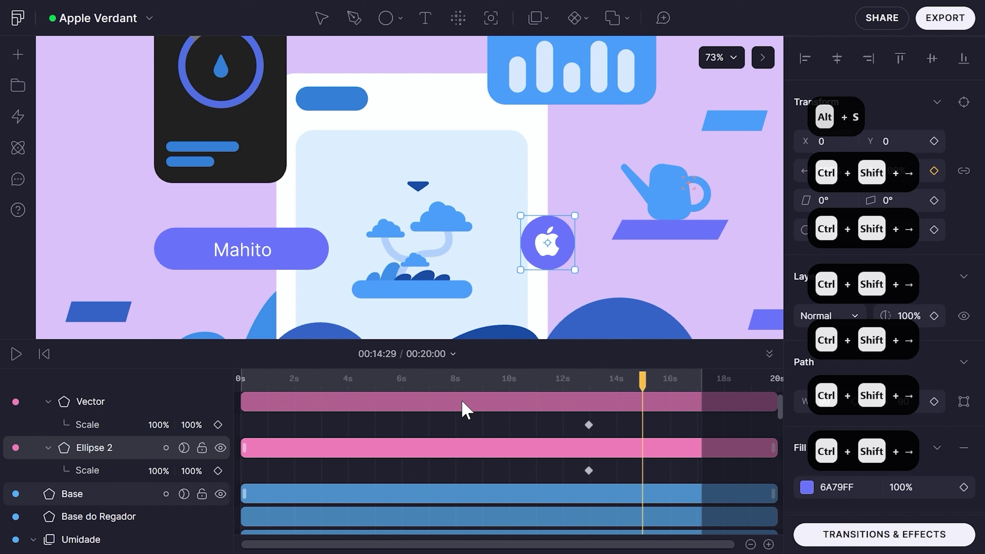
click(158, 471)
text(1)
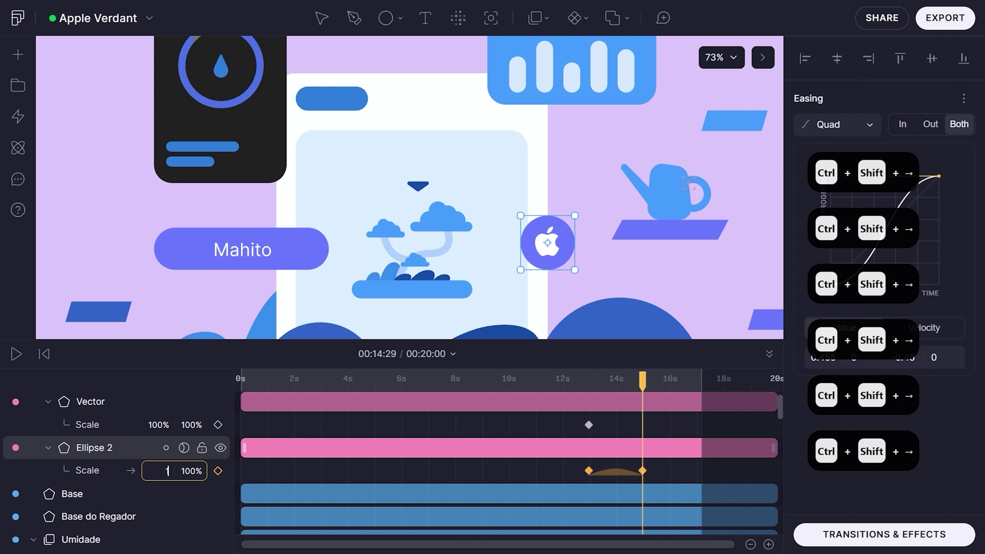
text(0000)
key(Tab)
text(1000)
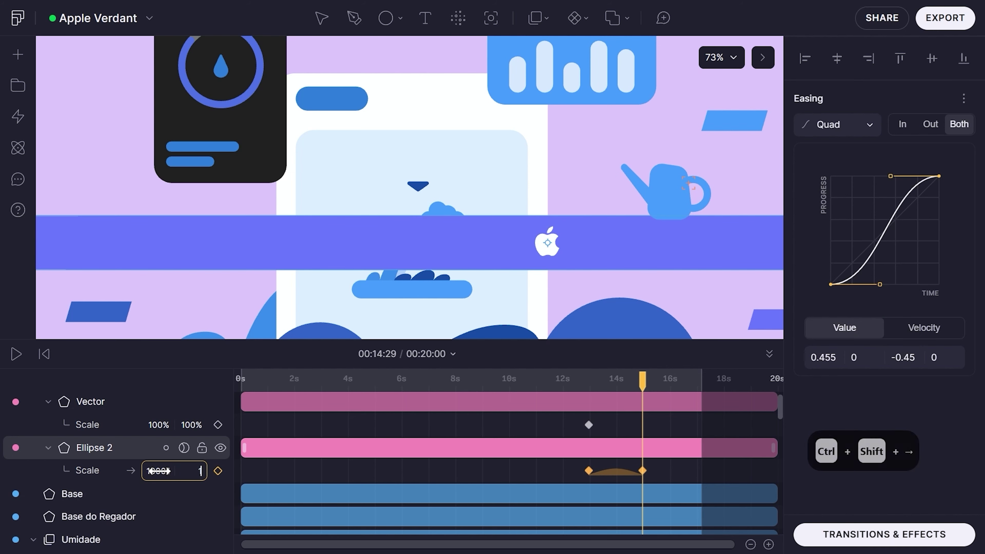
key(Return)
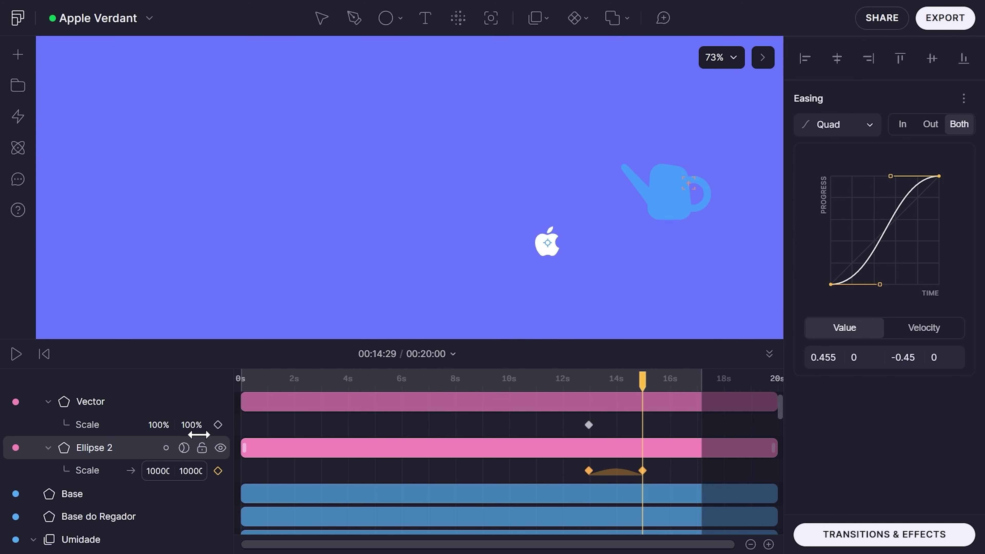
Move the Logo group above the Regador group in the layer order
ctrl+scroll(383, 235, down, 5)
scroll(153, 430, up, 3)
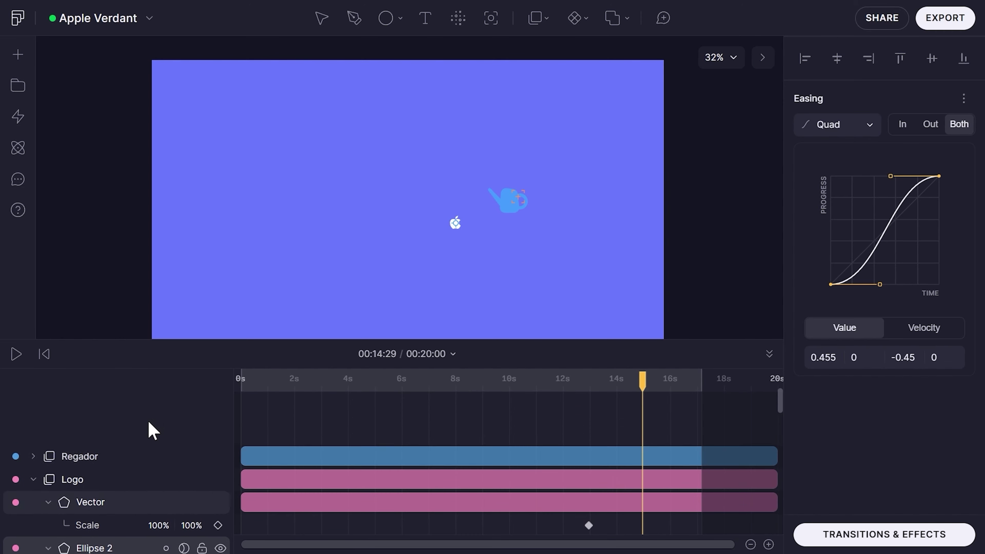
click(33, 480)
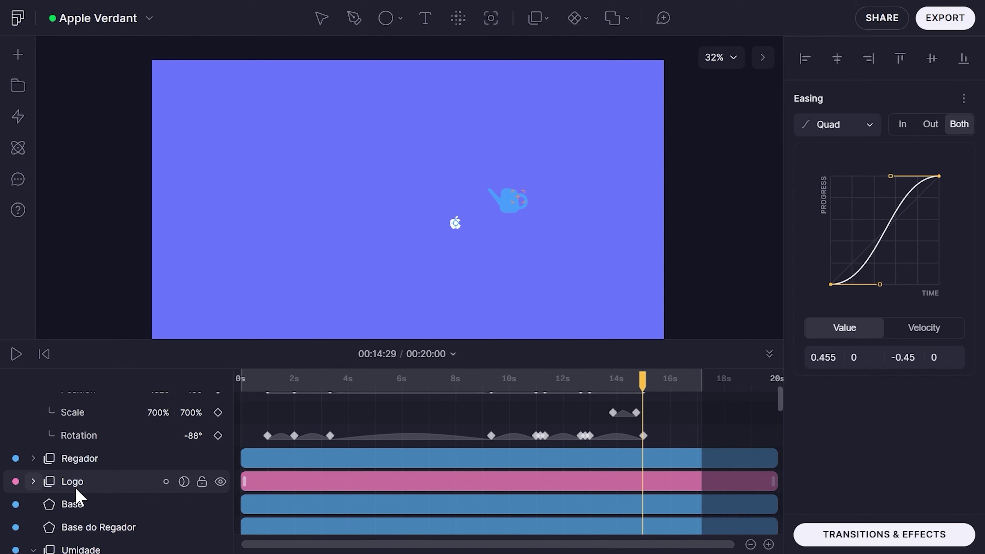
drag(78, 487, 88, 468)
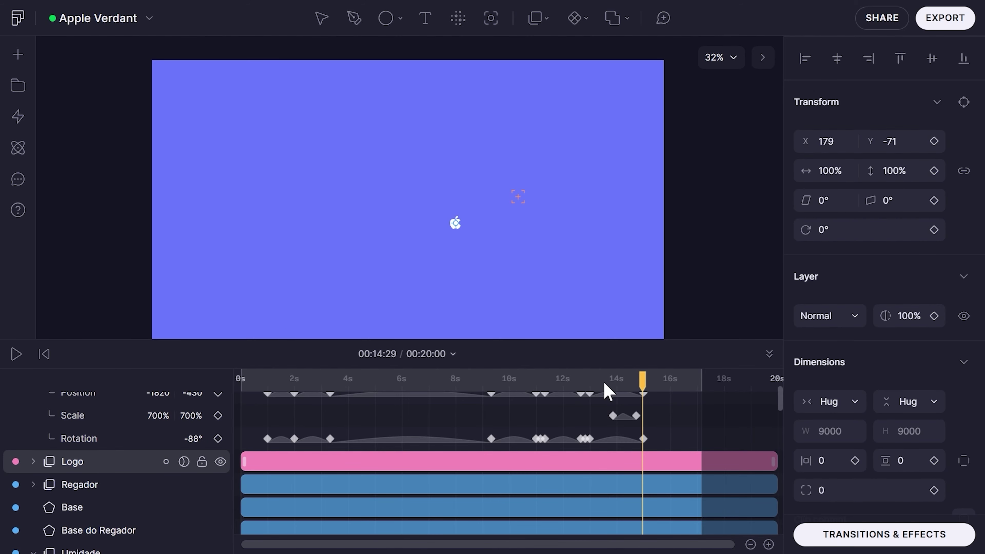
Give Ellipse 2's first Scale keyframe a custom easing of 0.8, 0, -0.8, 0 and play back the circle's expansion
click(644, 442)
scroll(645, 450, down, 5)
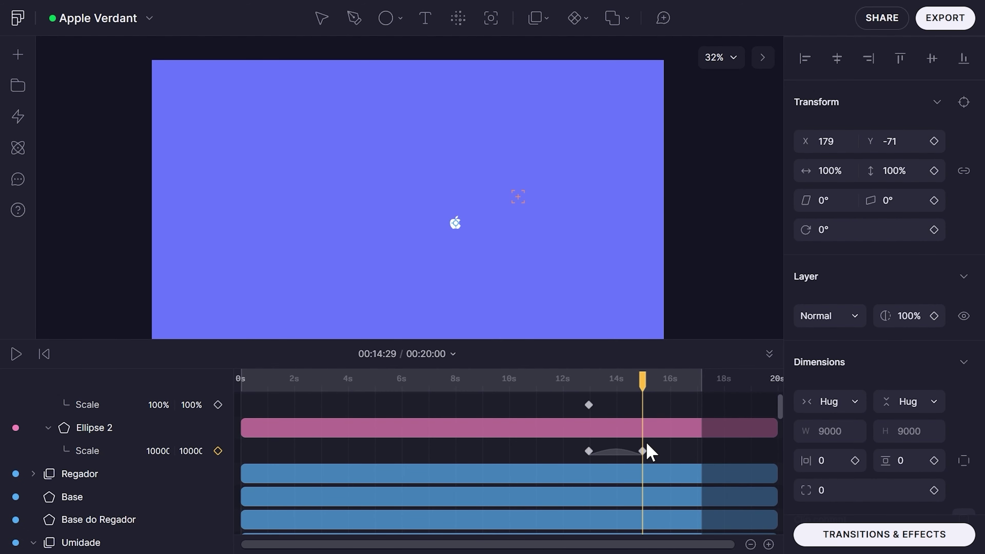
click(599, 458)
click(589, 451)
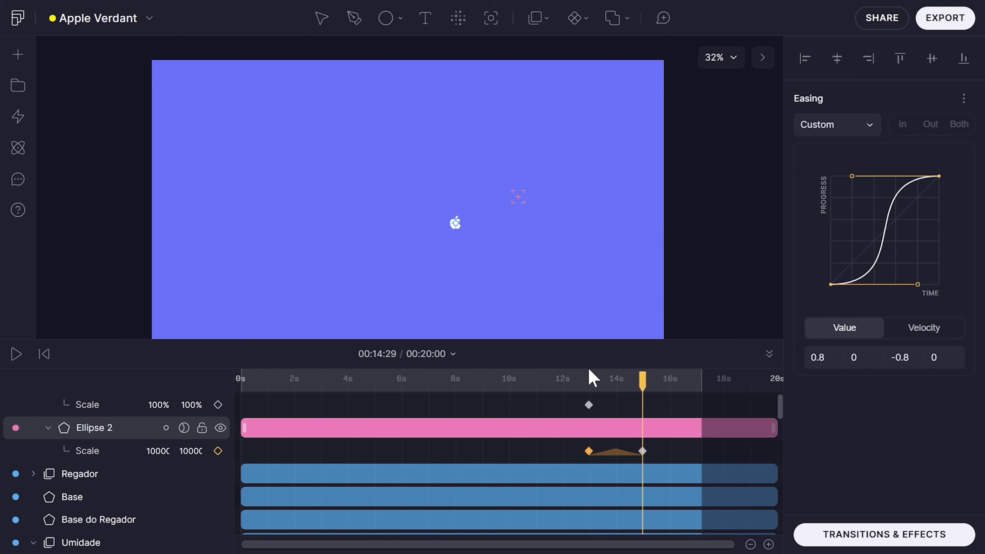
click(574, 383)
key(space)
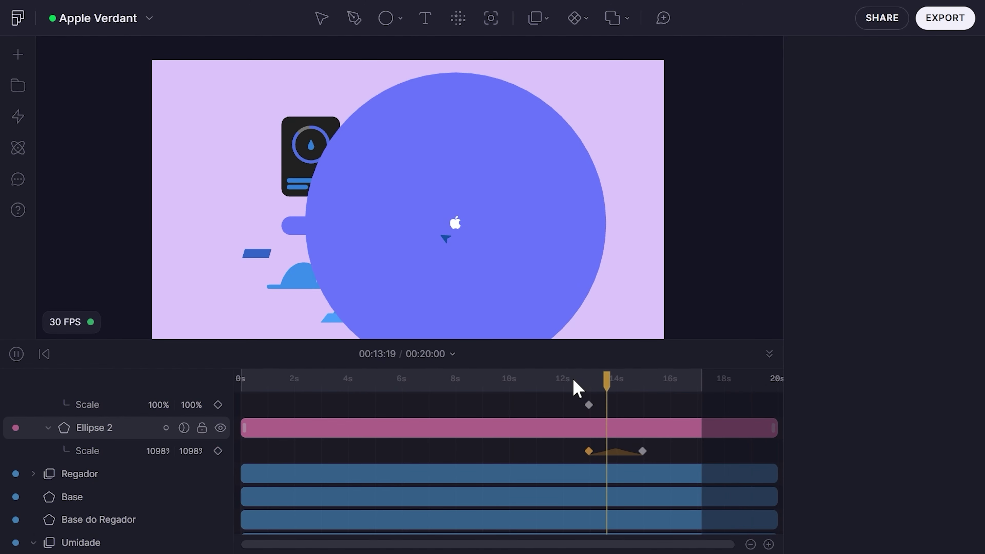
key(space)
Add a Position keyframe to the logo's Vector shape at 00:12:28
click(587, 379)
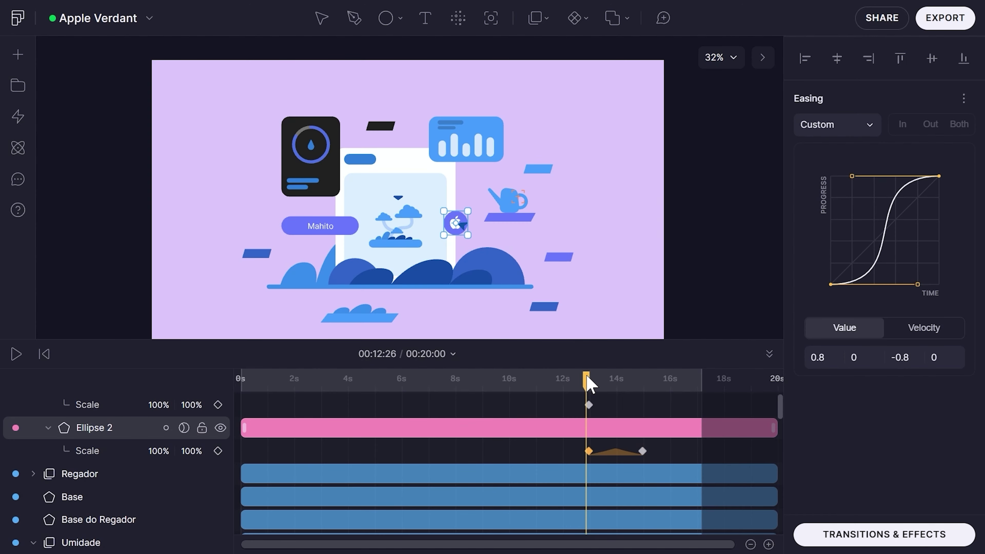
scroll(600, 411, up, 4)
scroll(604, 433, down, 4)
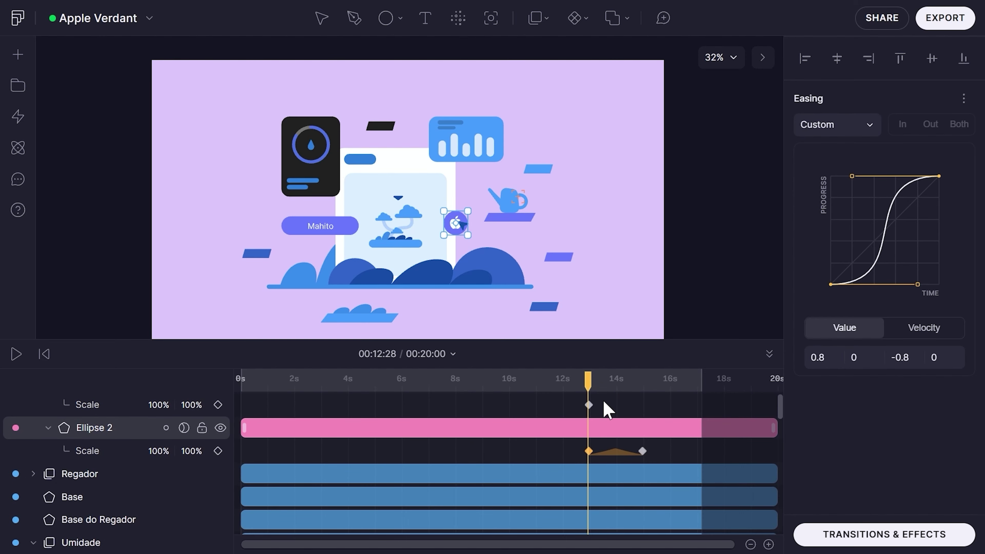
scroll(603, 427, up, 5)
click(604, 486)
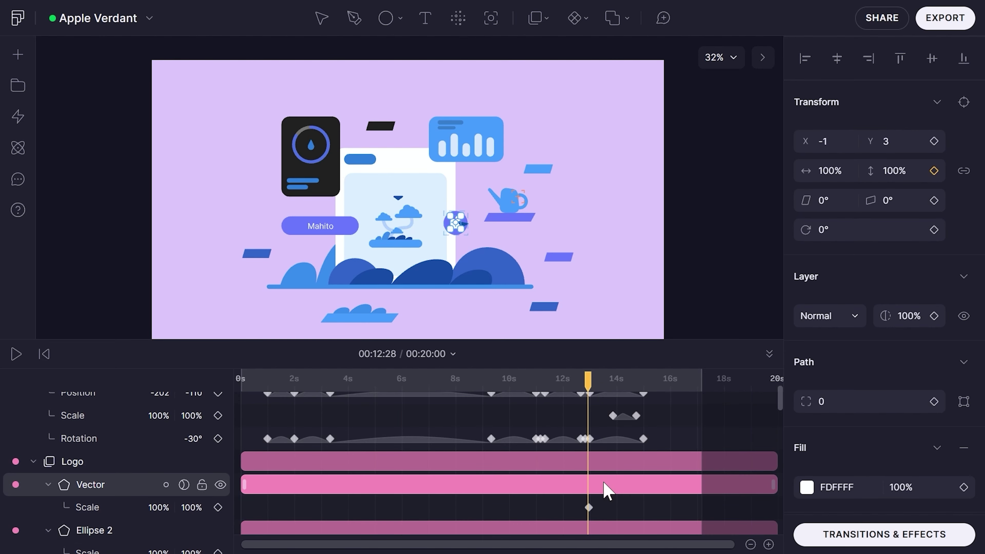
key(alt+p)
scroll(621, 482, down, 4)
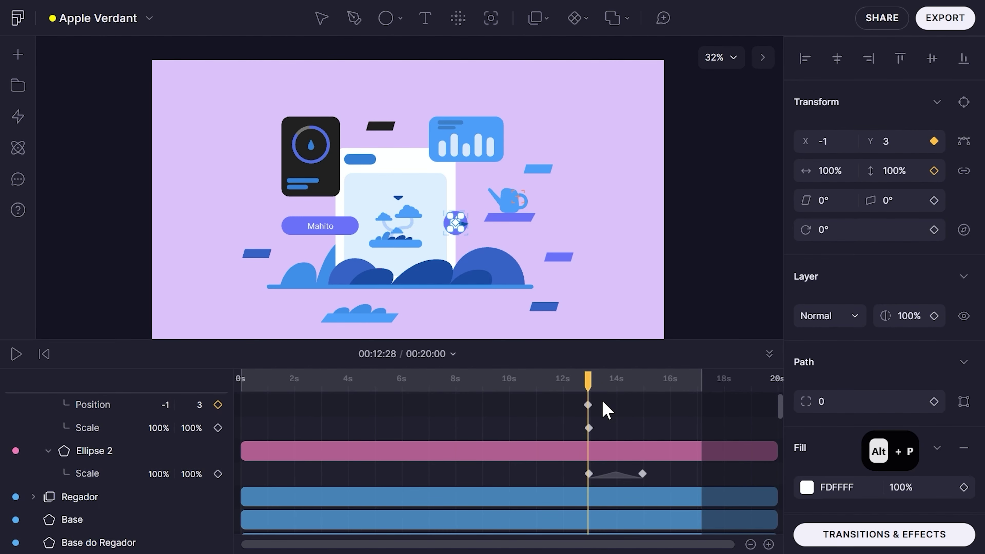
Scale the apple Vector to 200% in both directions at 00:15:00
drag(597, 379, 645, 378)
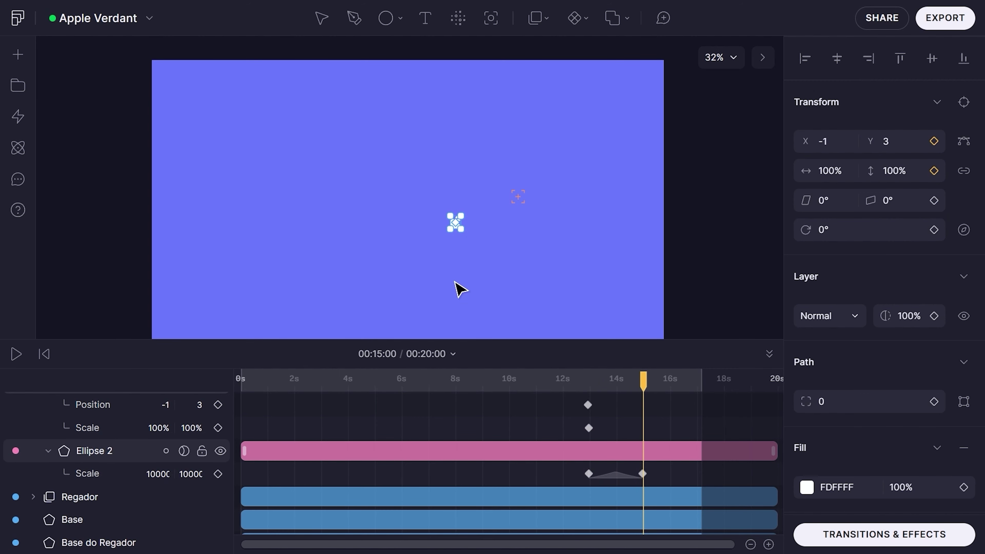
scroll(458, 220, up, 2)
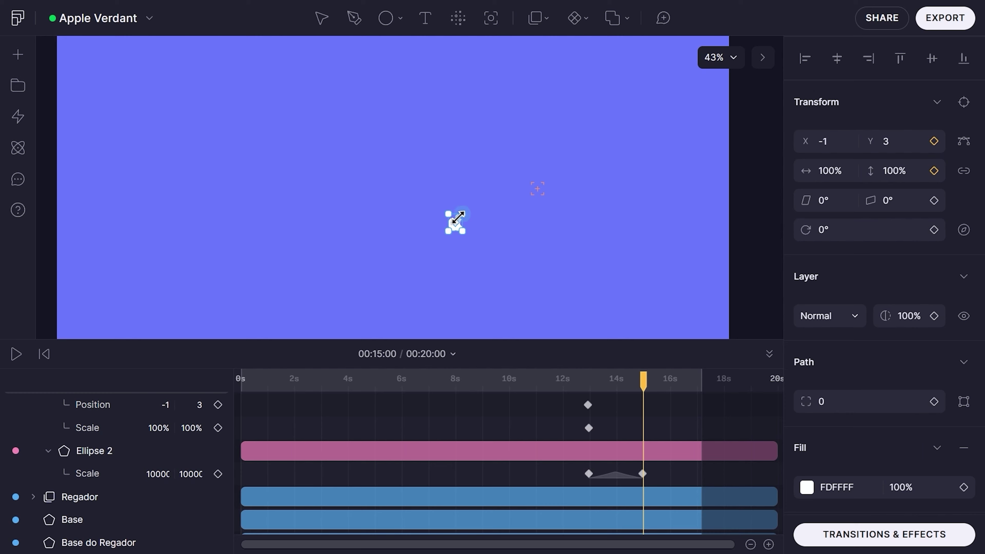
click(193, 428)
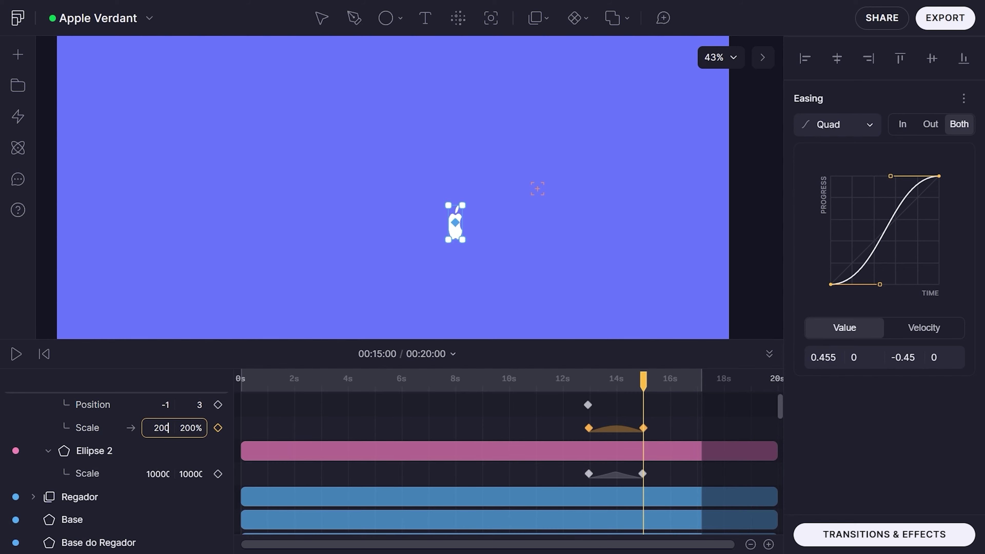
key(Return)
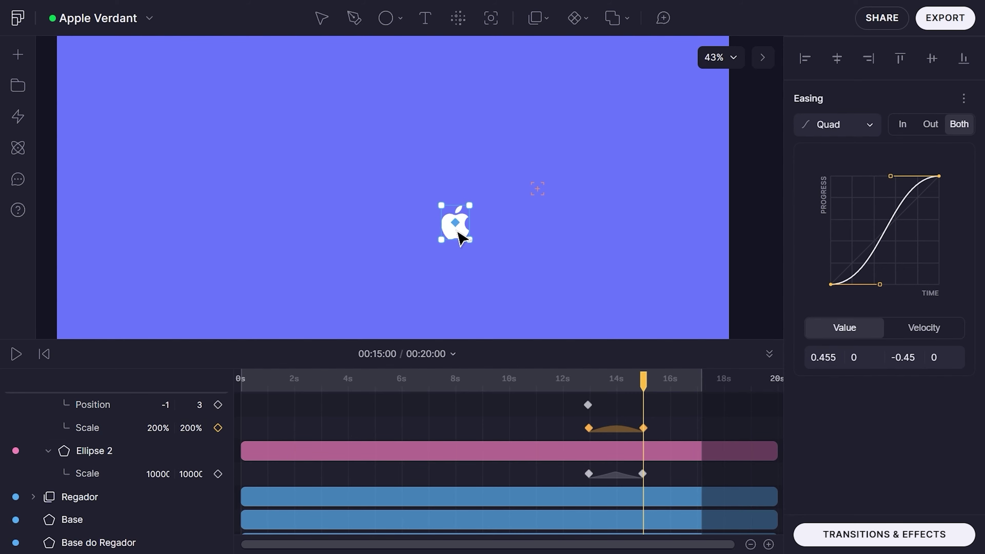
Move the apple Vector to the artboard's centre, X -179 and Y 74, at 00:15:00
drag(460, 238, 406, 213)
scroll(414, 241, down, 3)
scroll(902, 352, down, 3)
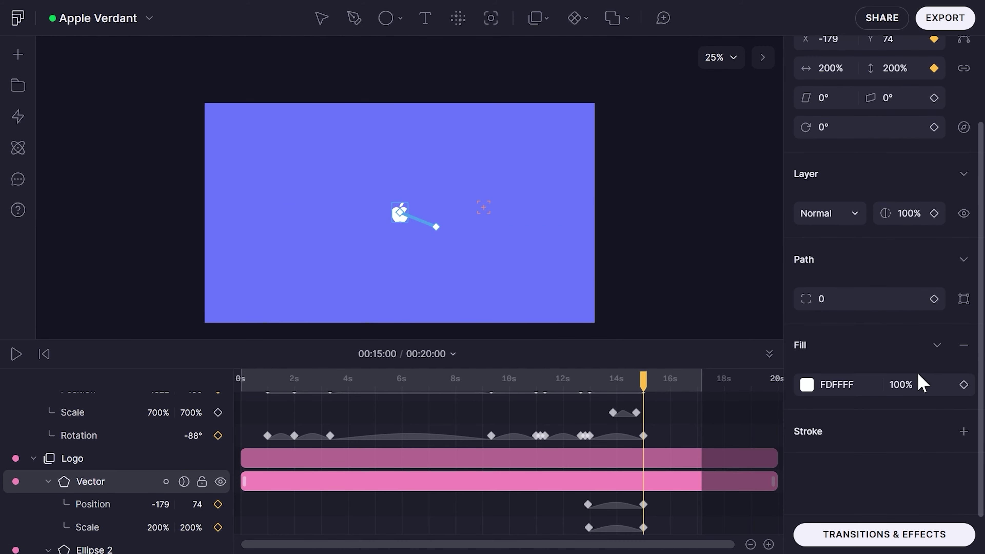
Show the layout grid to check the apple's centring on the artboard, and hide the grid again
click(741, 286)
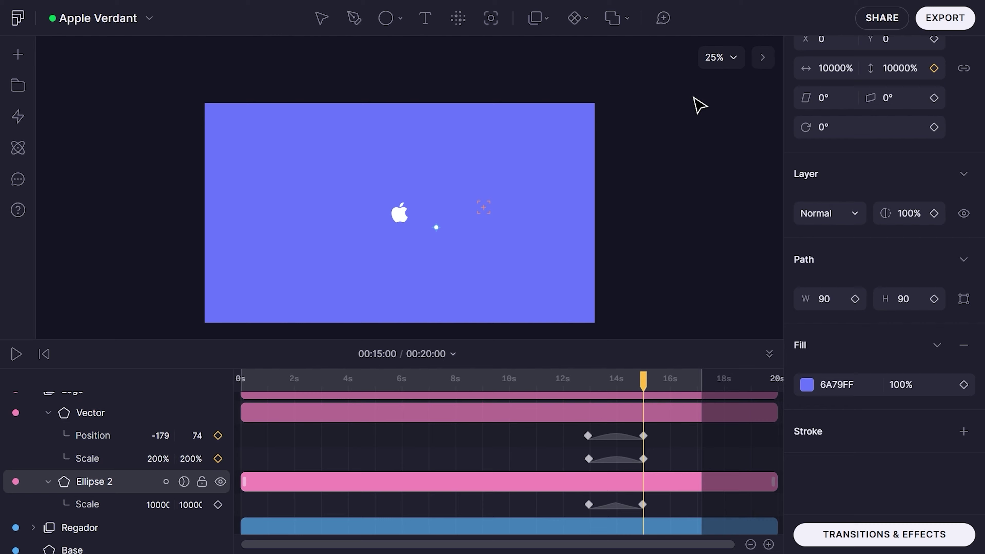
click(465, 458)
click(962, 315)
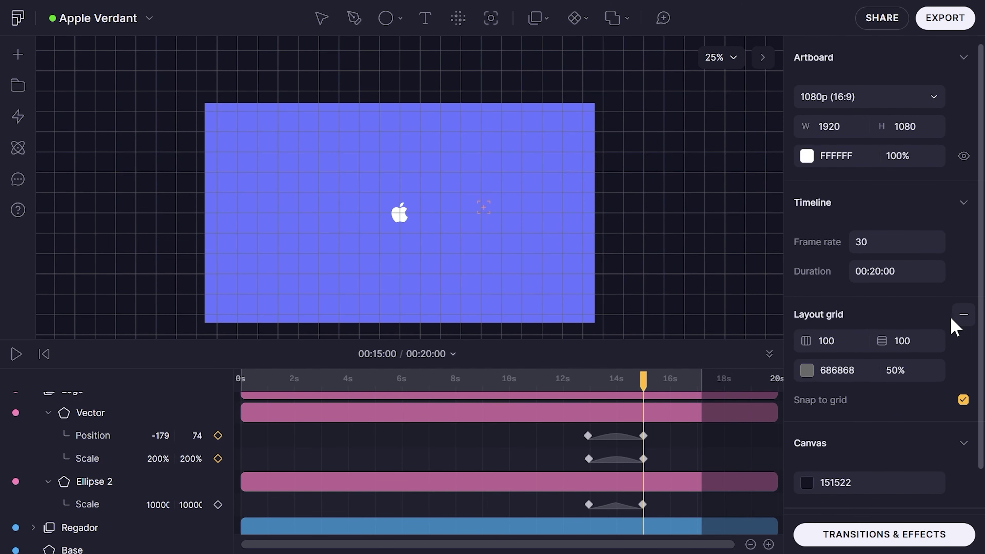
click(963, 316)
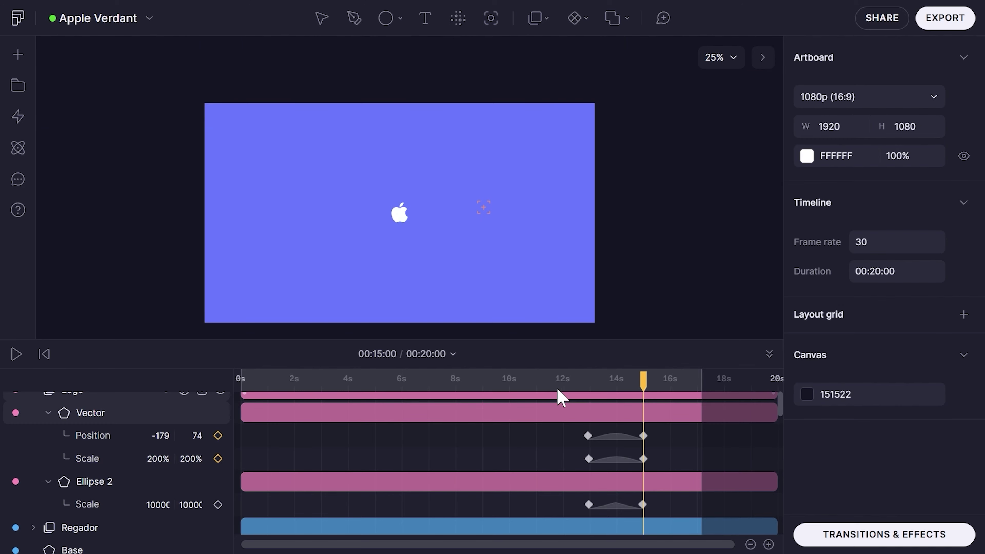
Play back the logo's ending from about the 11-second mark
click(547, 382)
key(space)
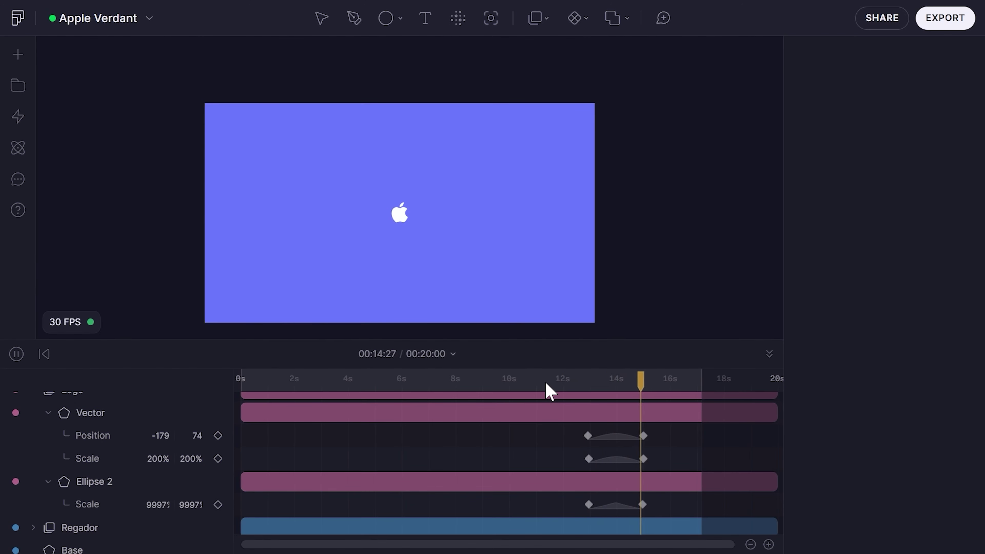
key(space)
Give the apple Vector's first Position and Scale keyframes a steeper custom easing with the second handle at -0.8, 0, and play back the ending
drag(570, 463, 608, 429)
drag(890, 176, 861, 185)
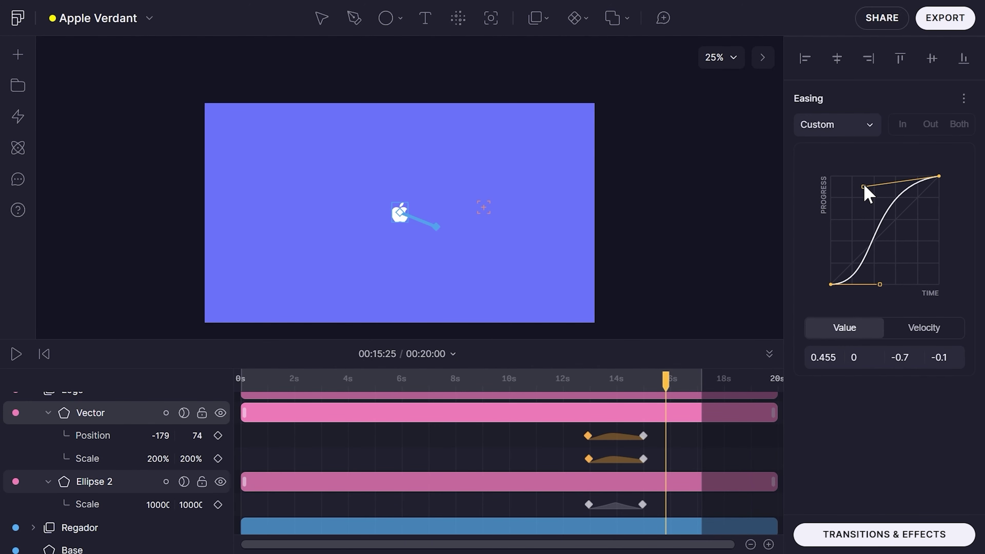
drag(859, 184, 855, 179)
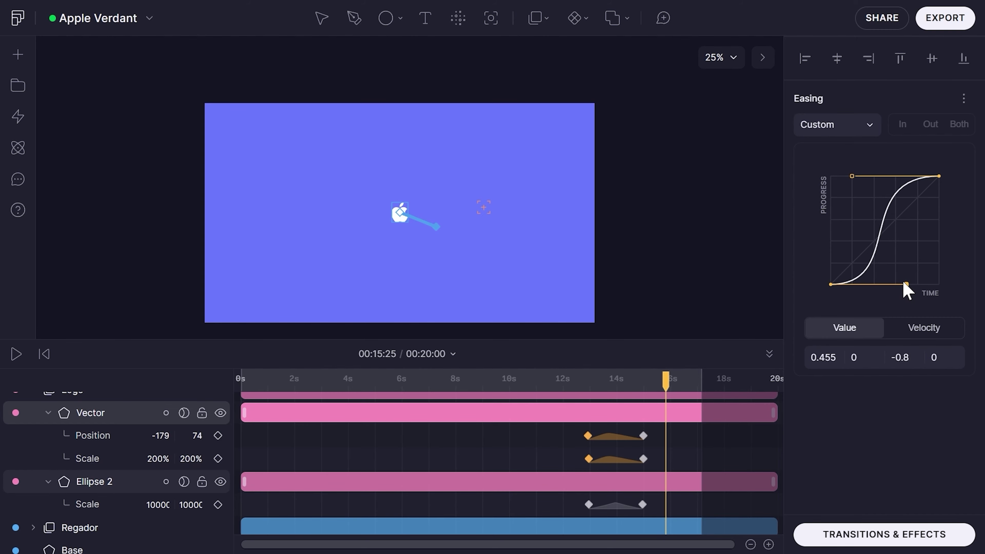
click(567, 376)
key(Escape)
key(space)
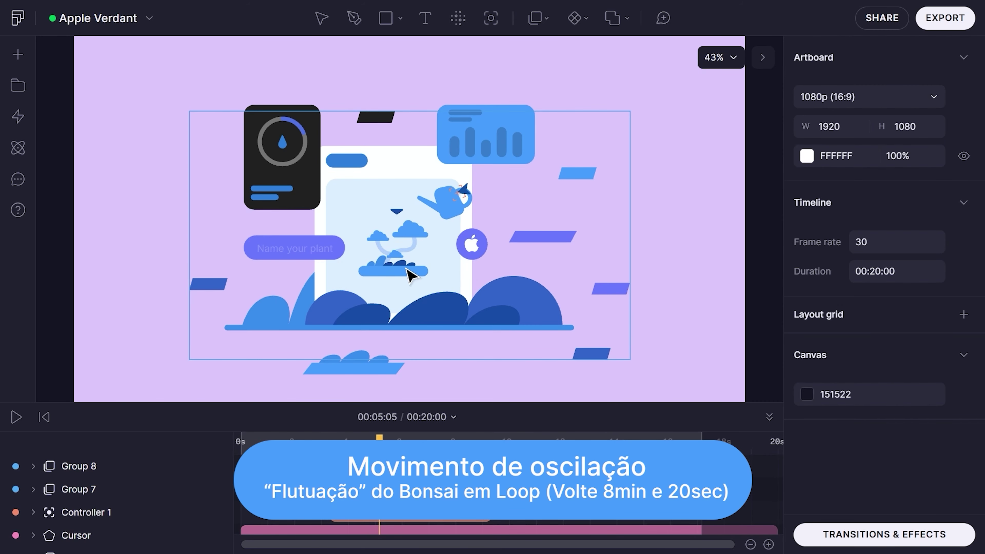
Review the watering and bonsai animation between 00:03:20 and 00:07:23 by scrubbing and playing it back
drag(379, 440, 450, 437)
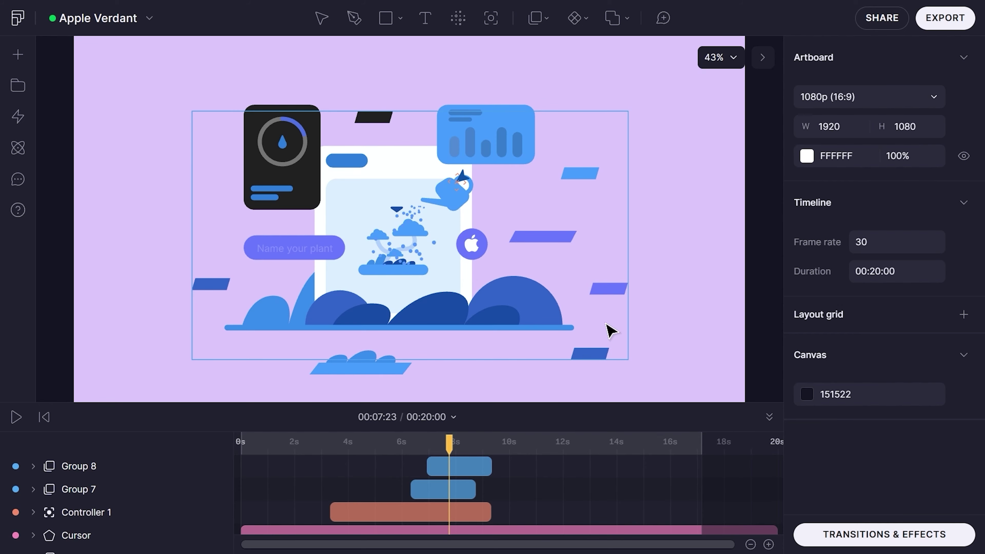
drag(449, 443, 339, 446)
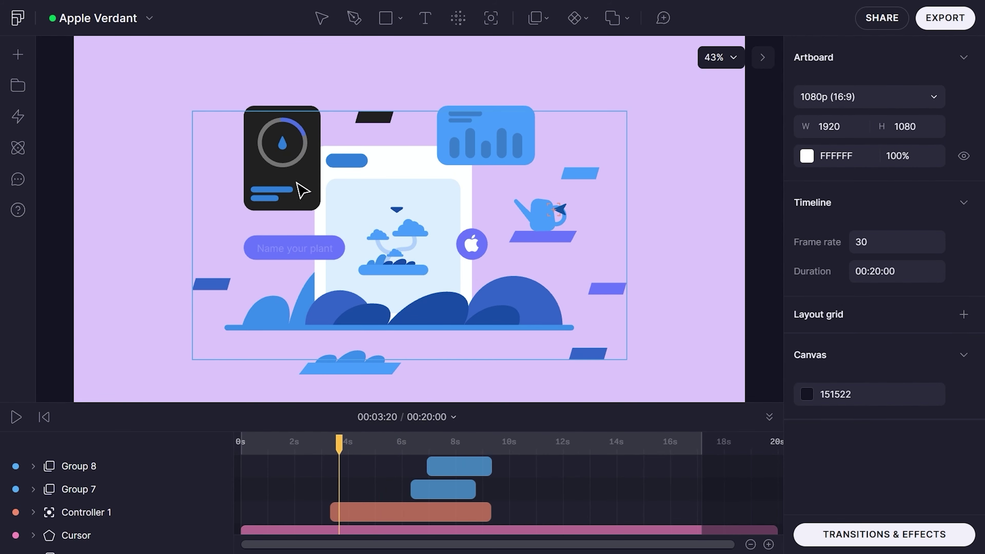
key(space)
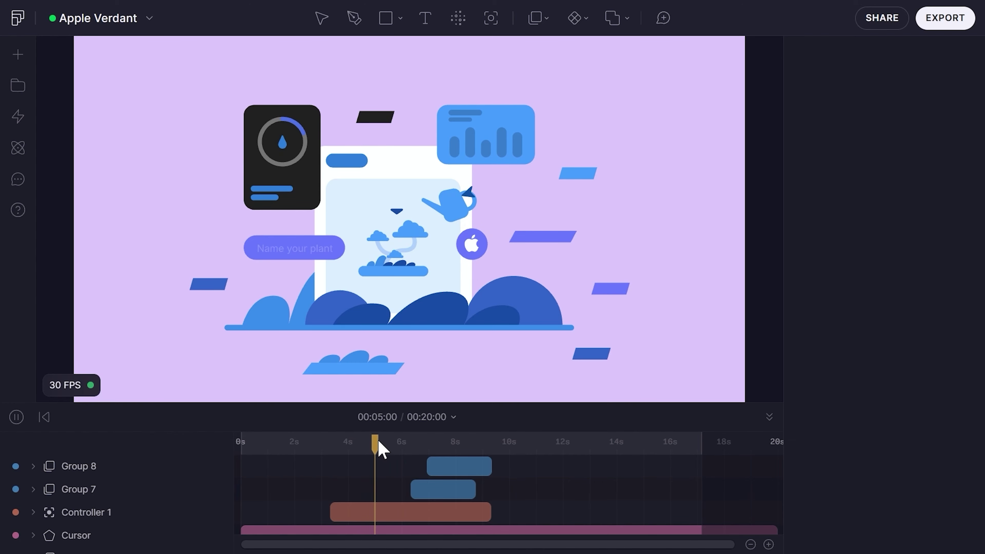
key(space)
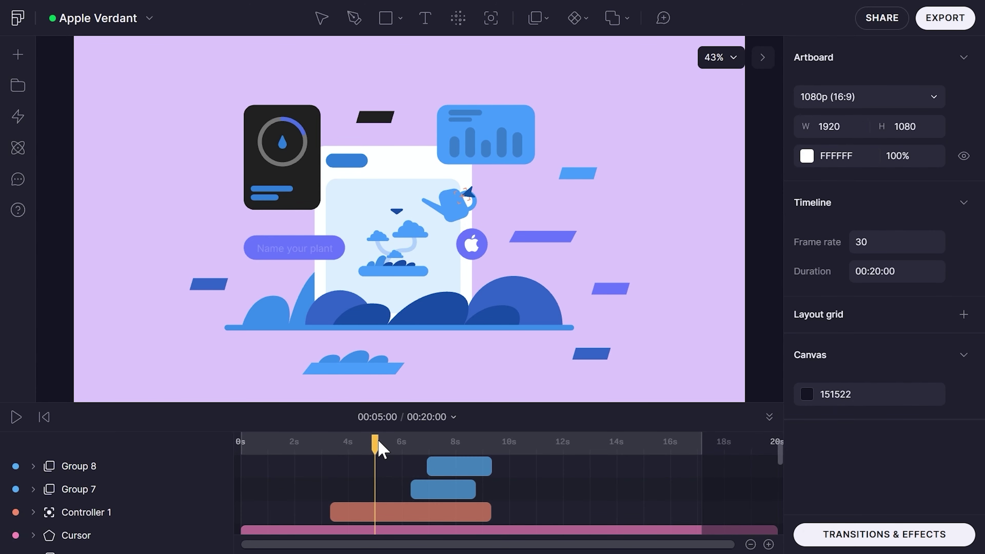